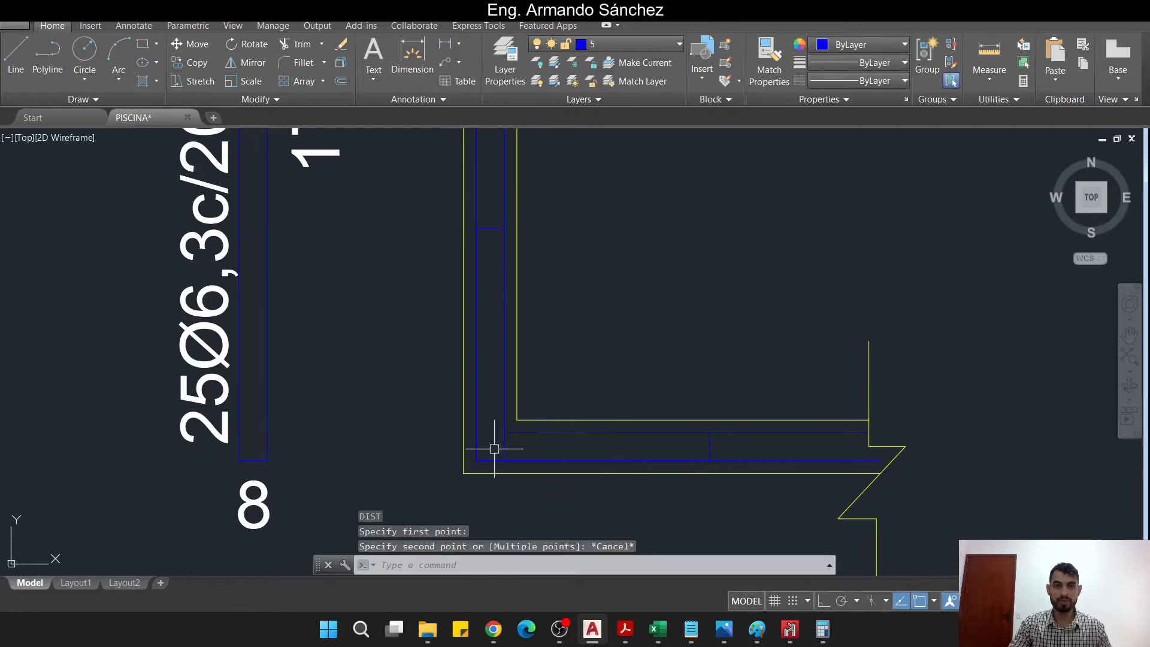
- Start the corner bar polyline at the short bar end in the wall, following the wall's inner face down to the outer bottom corner
mouse_move(786, 636)
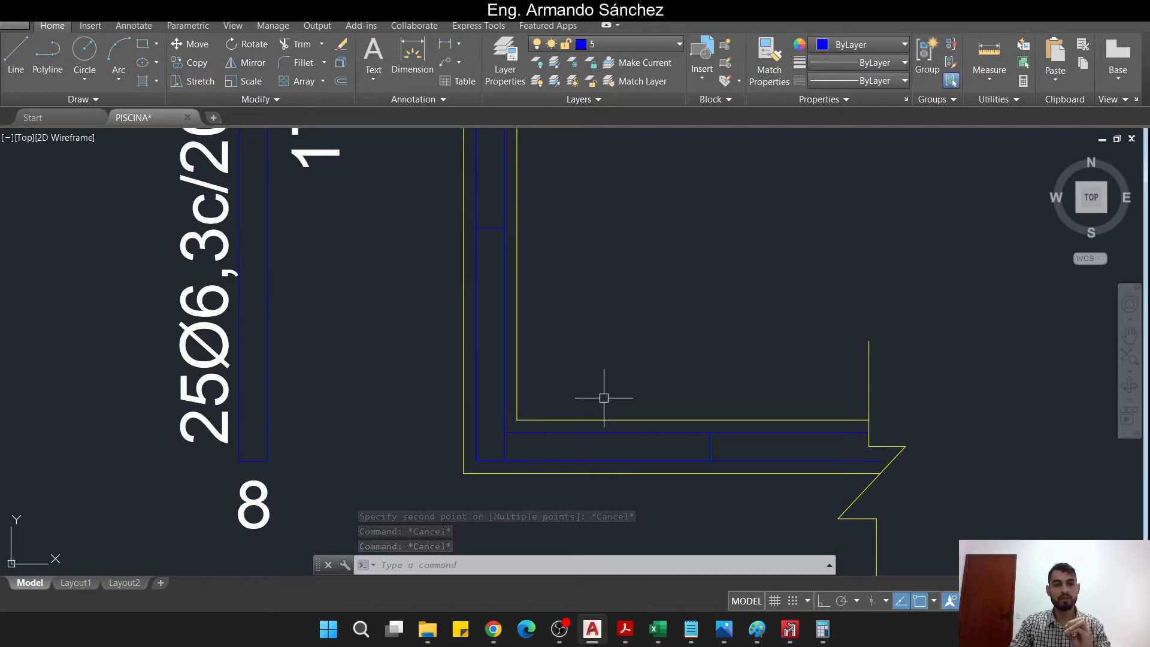
left_click(477, 226)
key("Escape")
key("Escape")
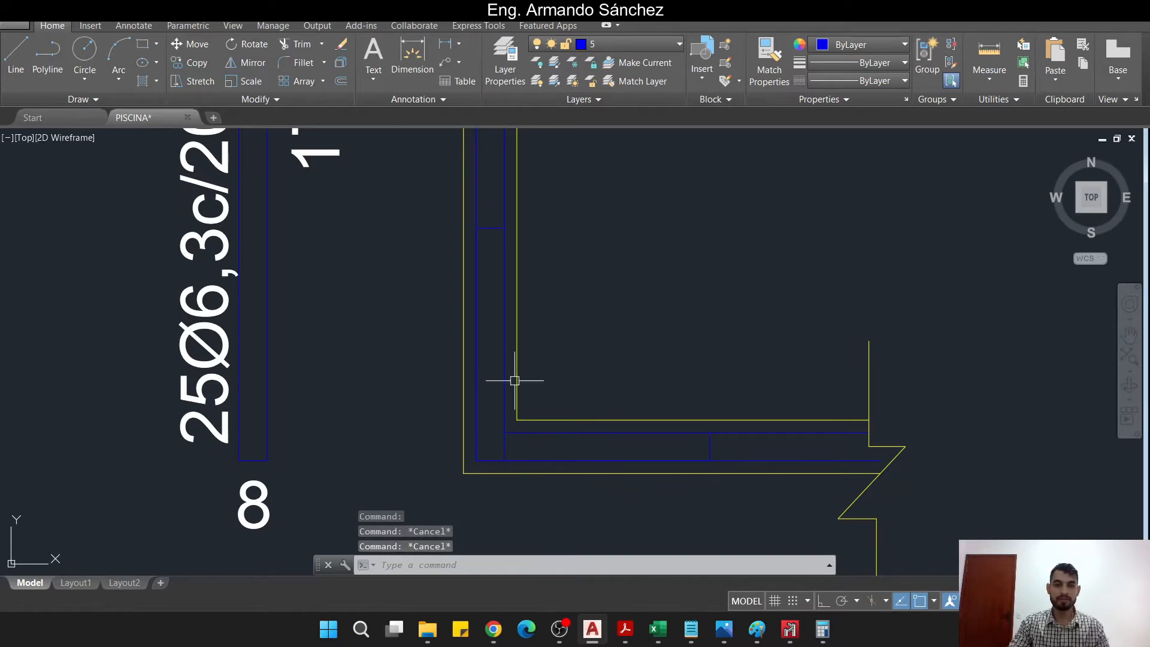
type("pl")
key("Return")
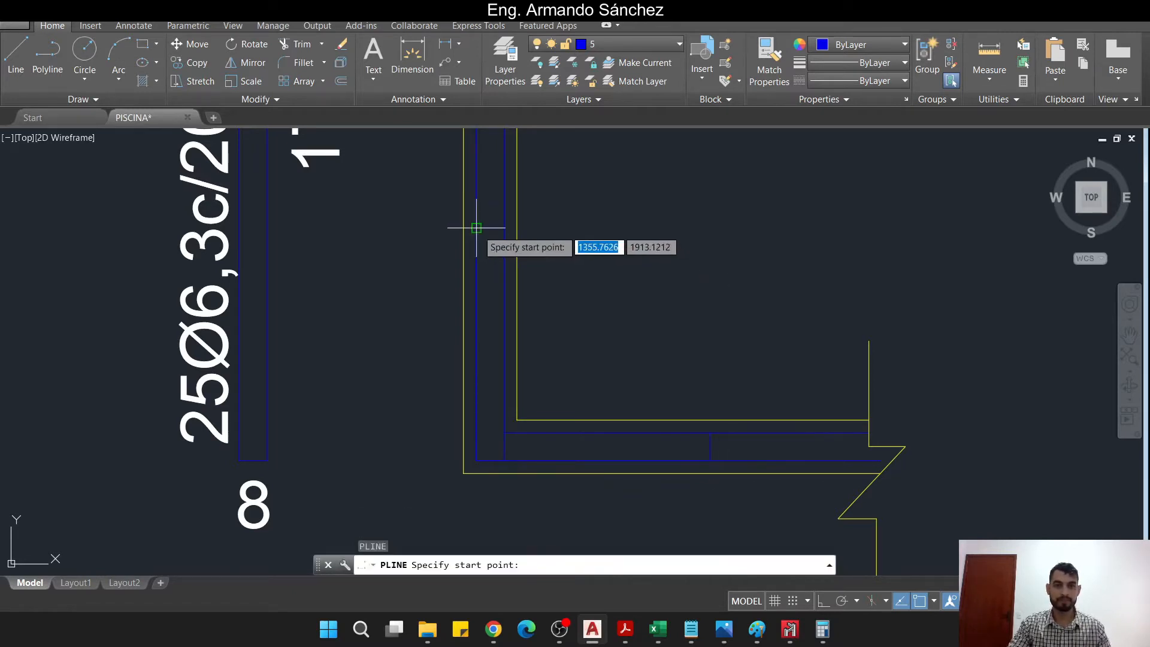
left_click(476, 228)
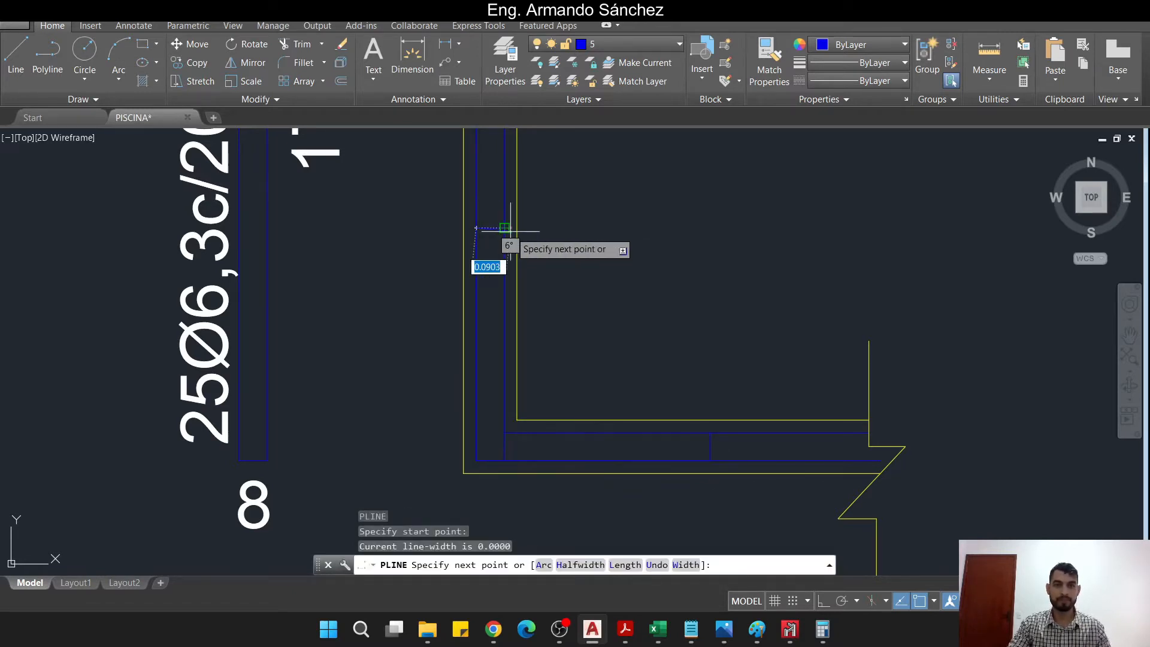
left_click(505, 461)
left_click(477, 461)
- With Ortho on, finish the corner bar polyline along the upper face of the floor slab to the short vertical bar end
scroll(492, 436, "up", 6)
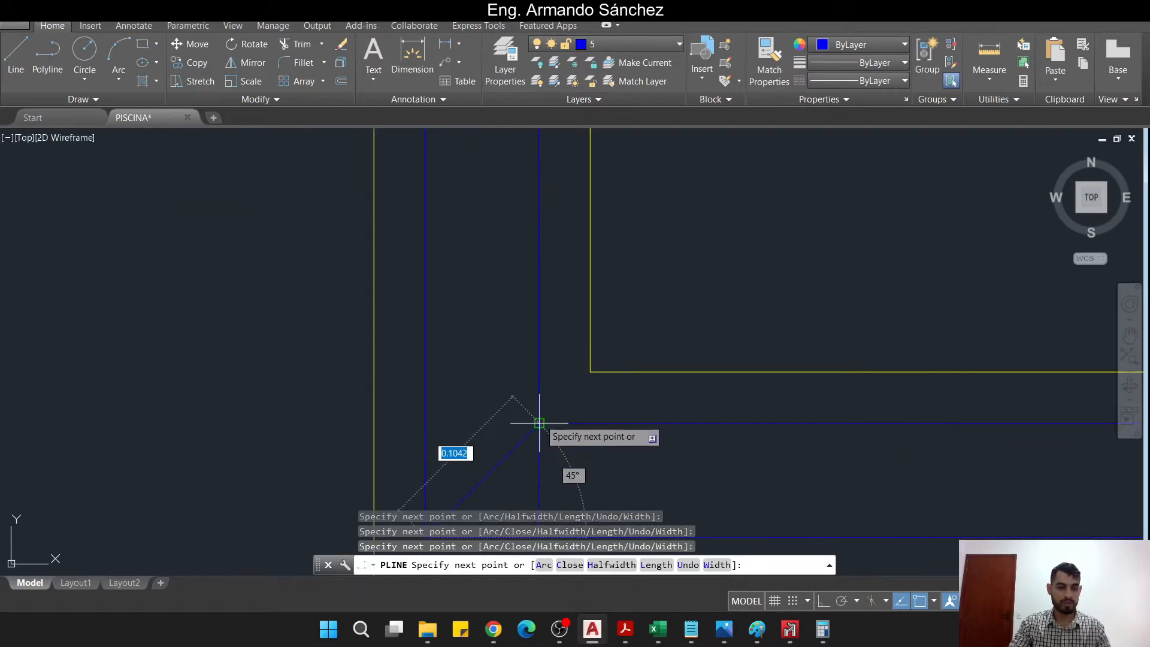
key("F8")
scroll(351, 416, "down", 4)
scroll(677, 429, "up", 2)
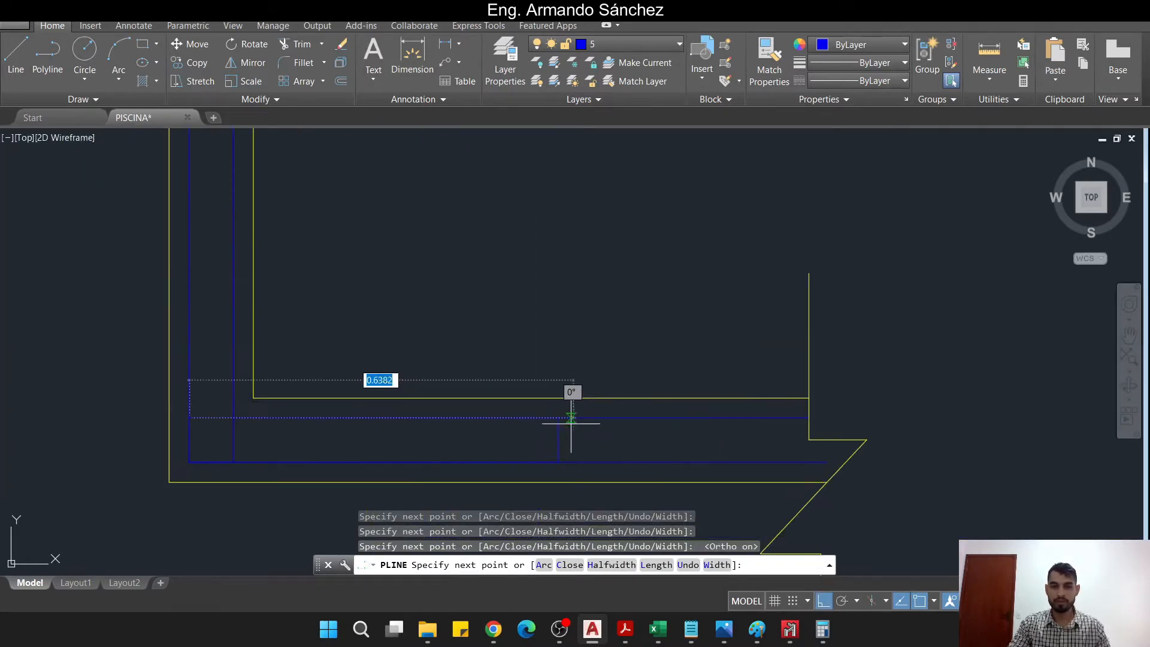
left_click(558, 418)
key("Escape")
key("Escape")
scroll(533, 443, "down", 3)
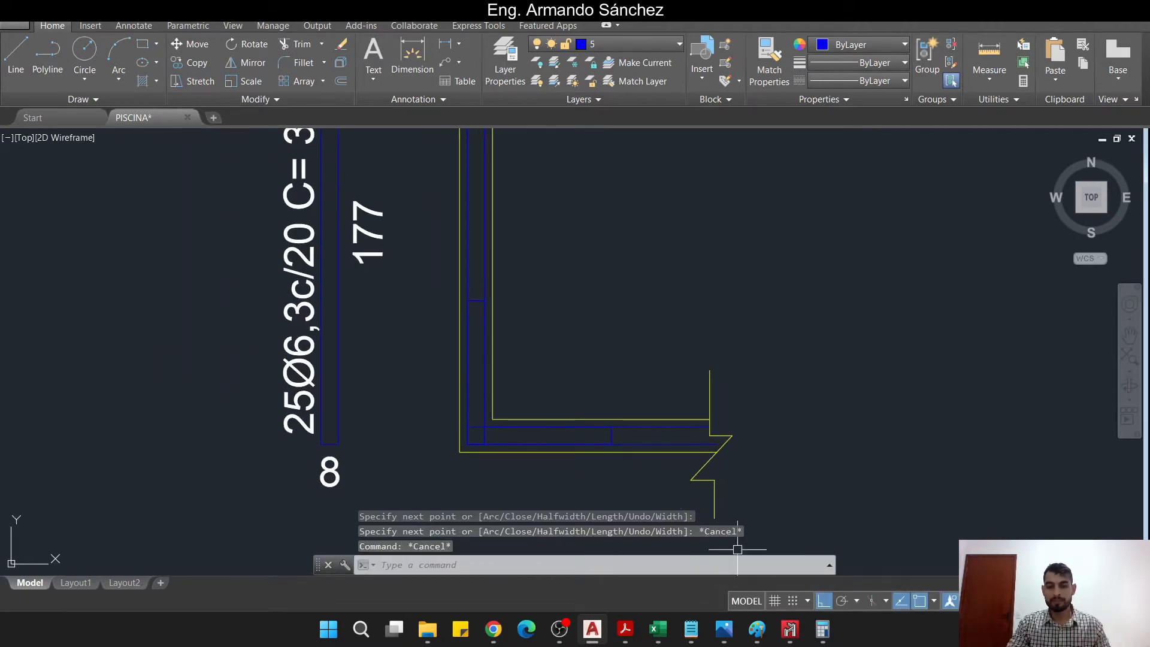
- Switch to Paint and retrace the yellow moment curves and the yellow corner bar shapes in green with the pencil
left_click(756, 633)
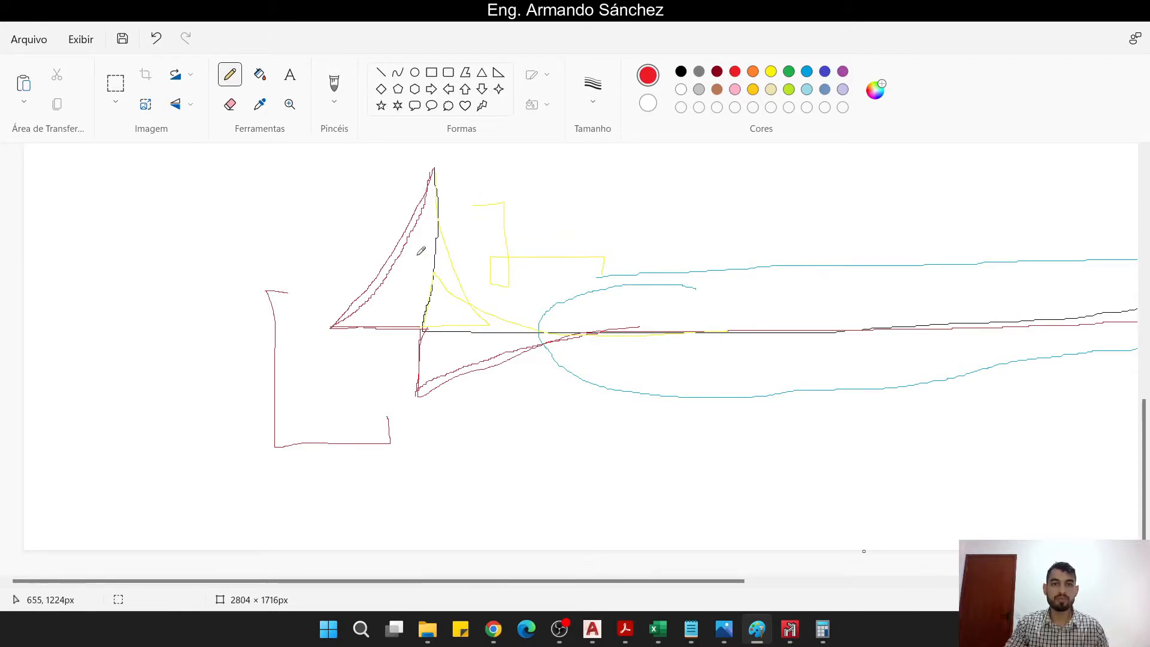
scroll(467, 275, "up", 1, "ctrl")
scroll(490, 259, "down", 1, "ctrl")
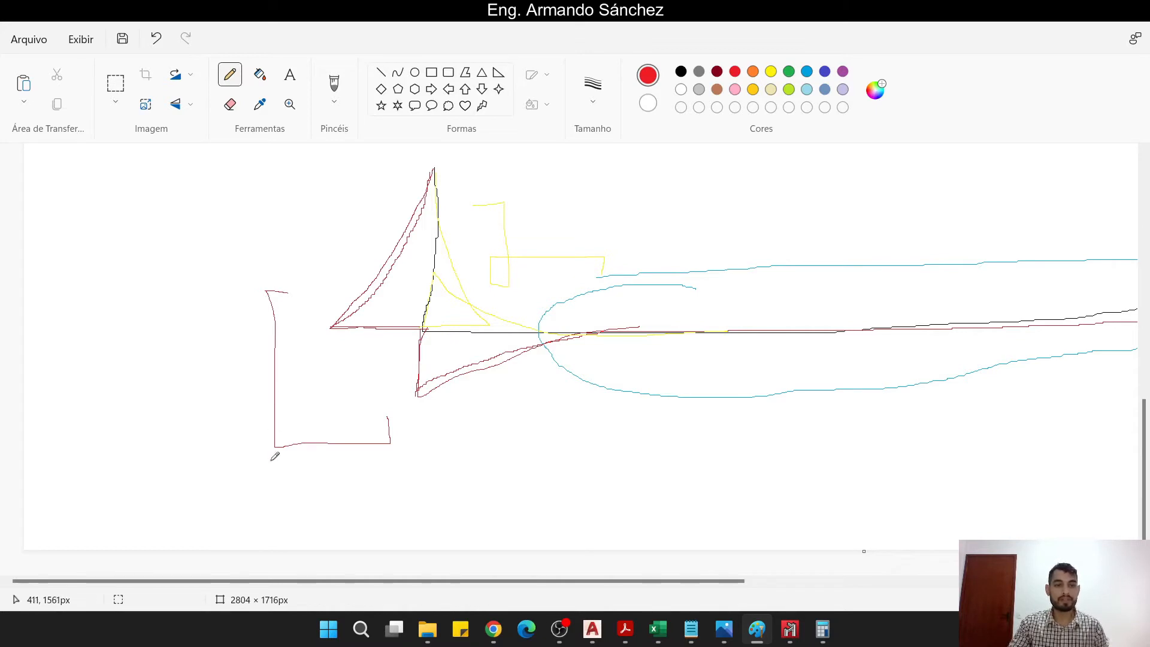
left_click(789, 72)
mouse_move(437, 176)
left_mouse_down()
mouse_move(495, 330)
mouse_move(423, 326)
left_mouse_up()
mouse_move(435, 271)
left_mouse_down()
mouse_move(539, 324)
mouse_move(780, 338)
left_mouse_up()
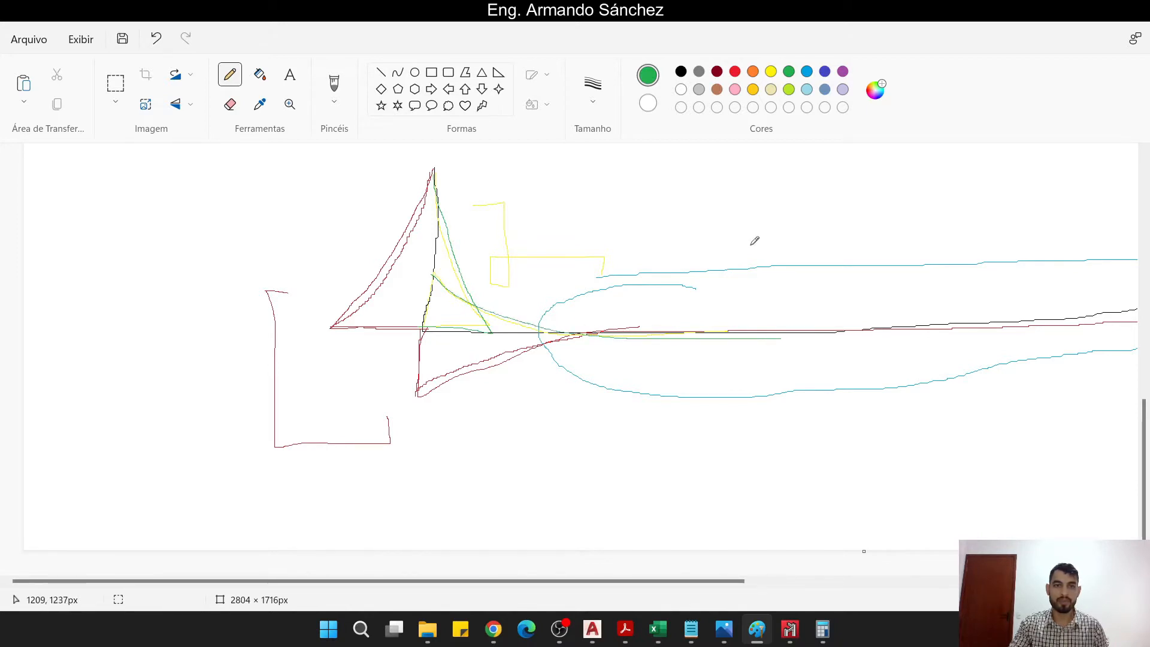
mouse_move(473, 205)
left_mouse_down()
mouse_move(509, 212)
mouse_move(510, 286)
mouse_move(496, 286)
mouse_move(492, 257)
mouse_move(599, 257)
mouse_move(608, 273)
left_mouse_up()
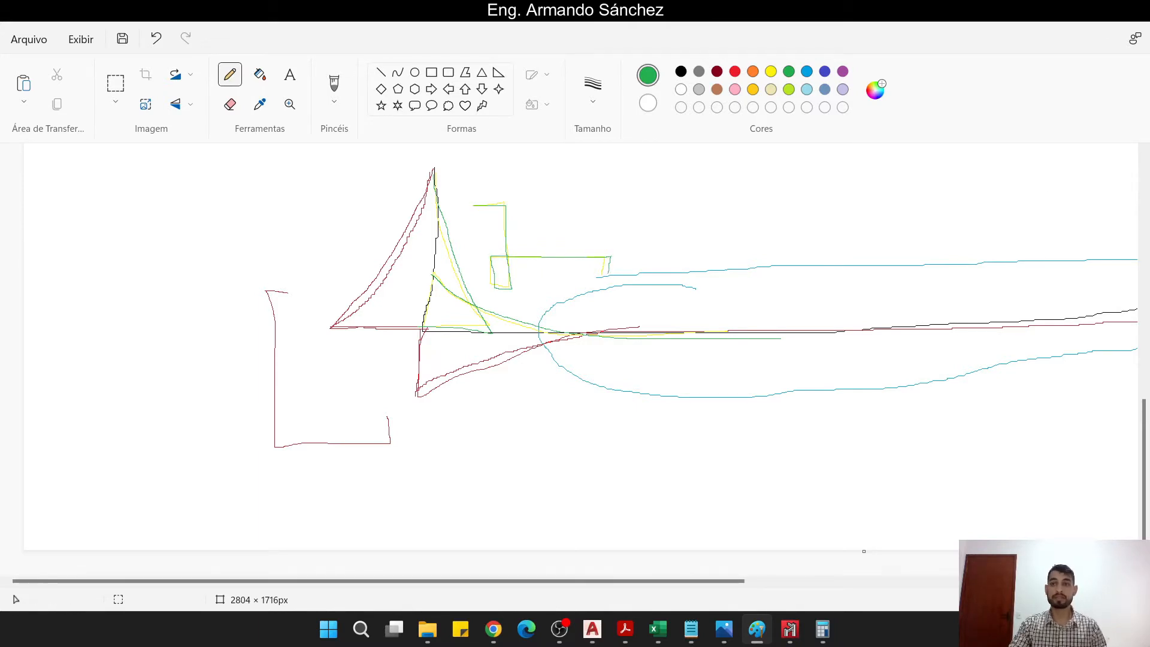
- Switch to CYPE 3D and add a 100 cm wide vertical result band over the full height at mid-length of the pool wall
left_click(592, 628)
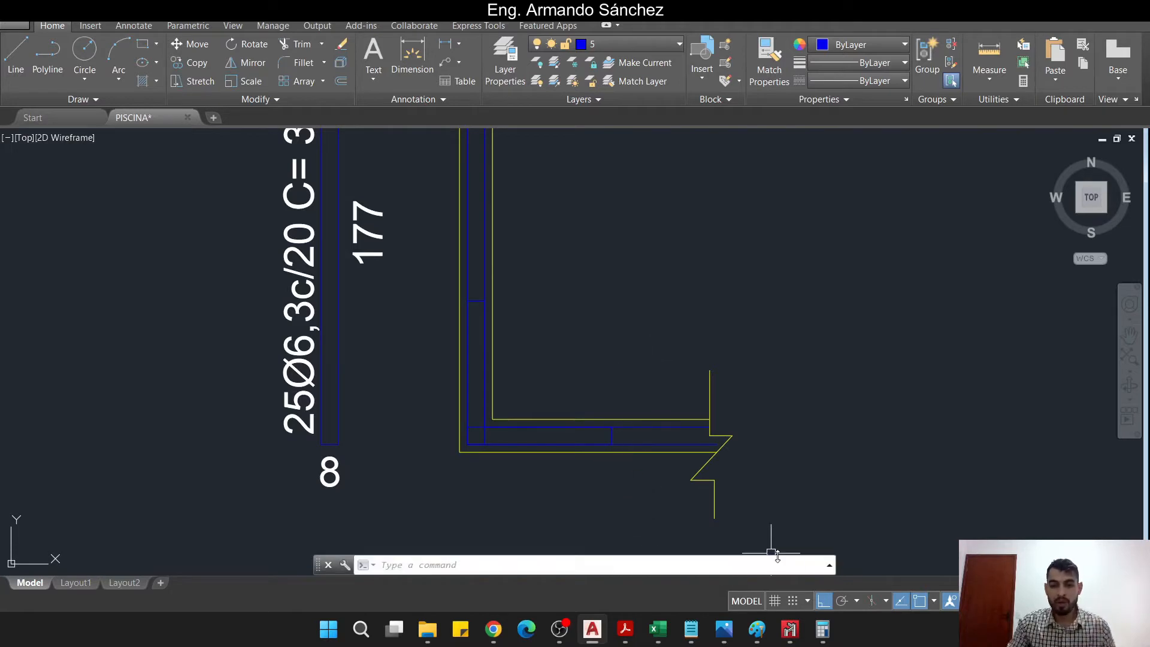
mouse_move(798, 634)
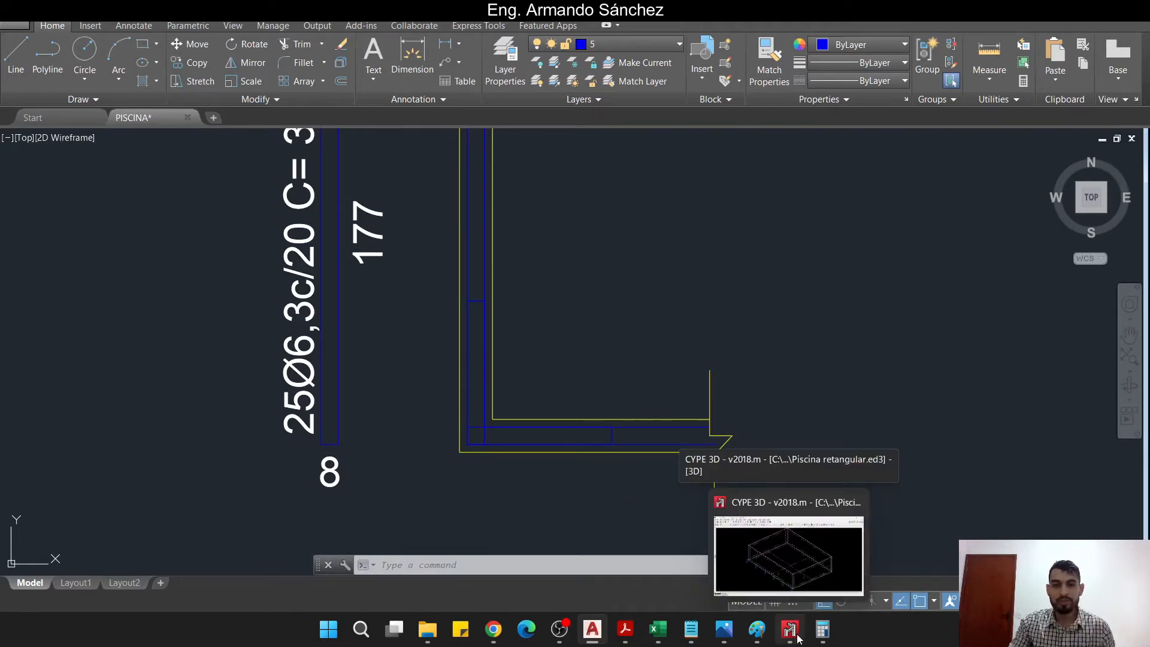
left_click(791, 629)
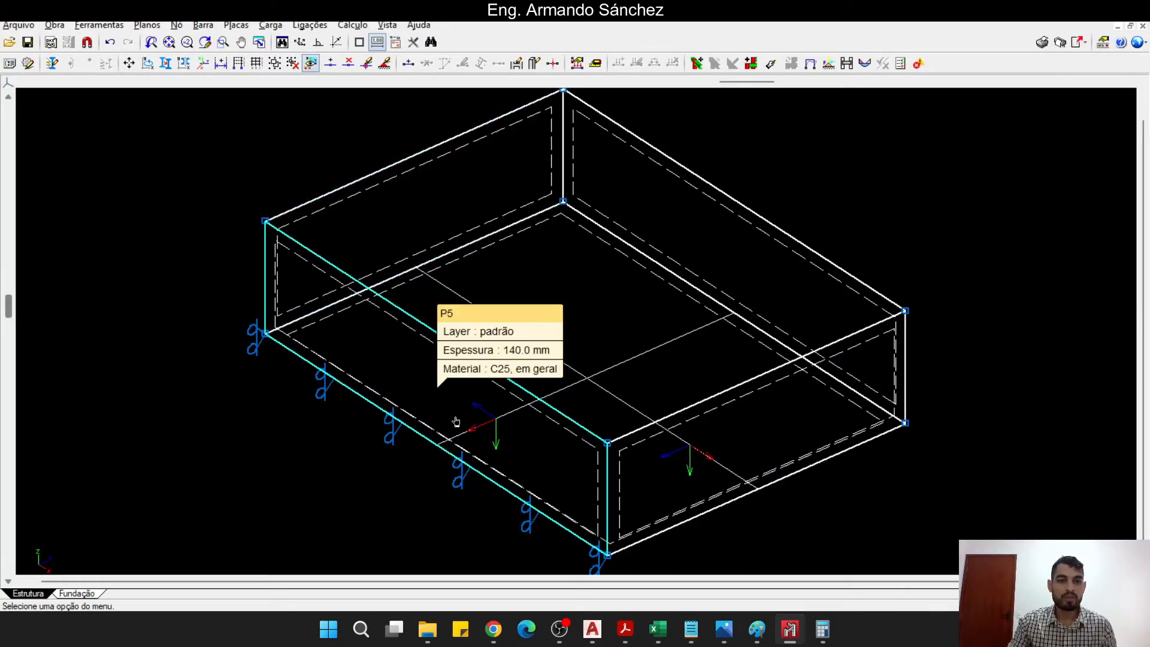
left_click(782, 437)
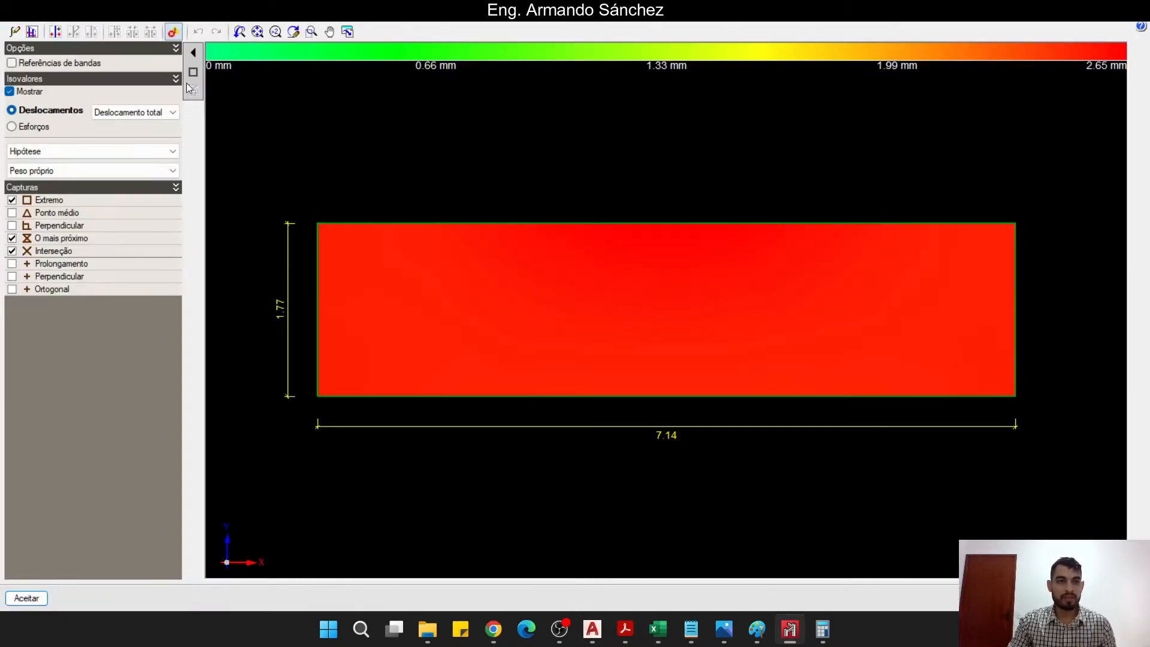
left_click(55, 32)
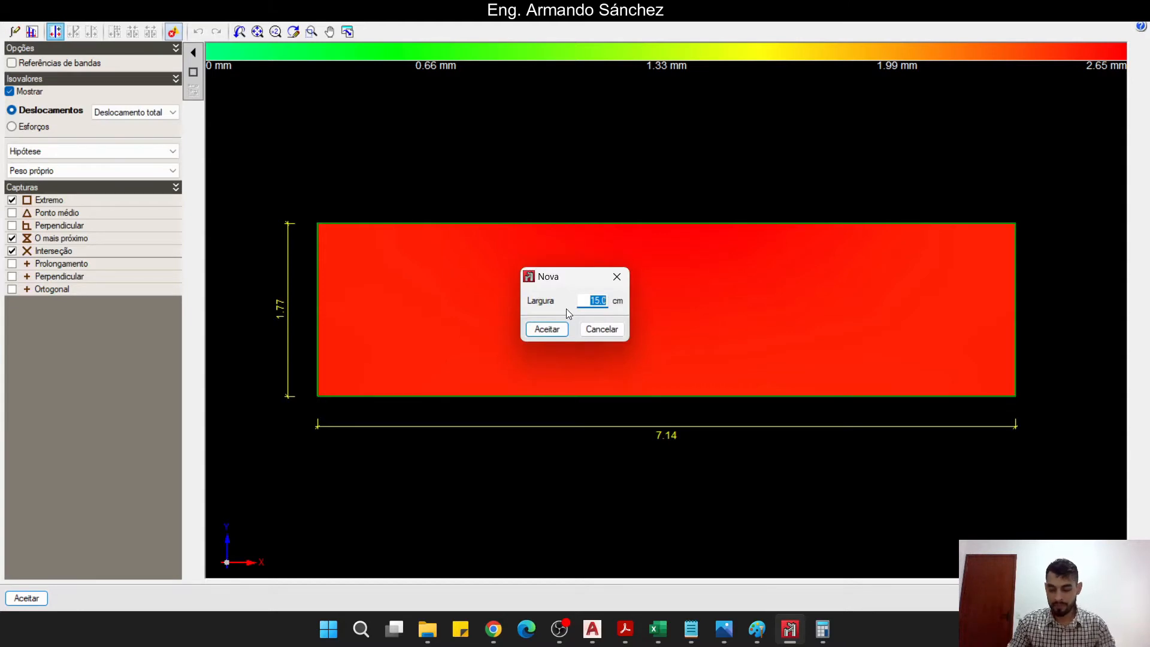
left_click(546, 329)
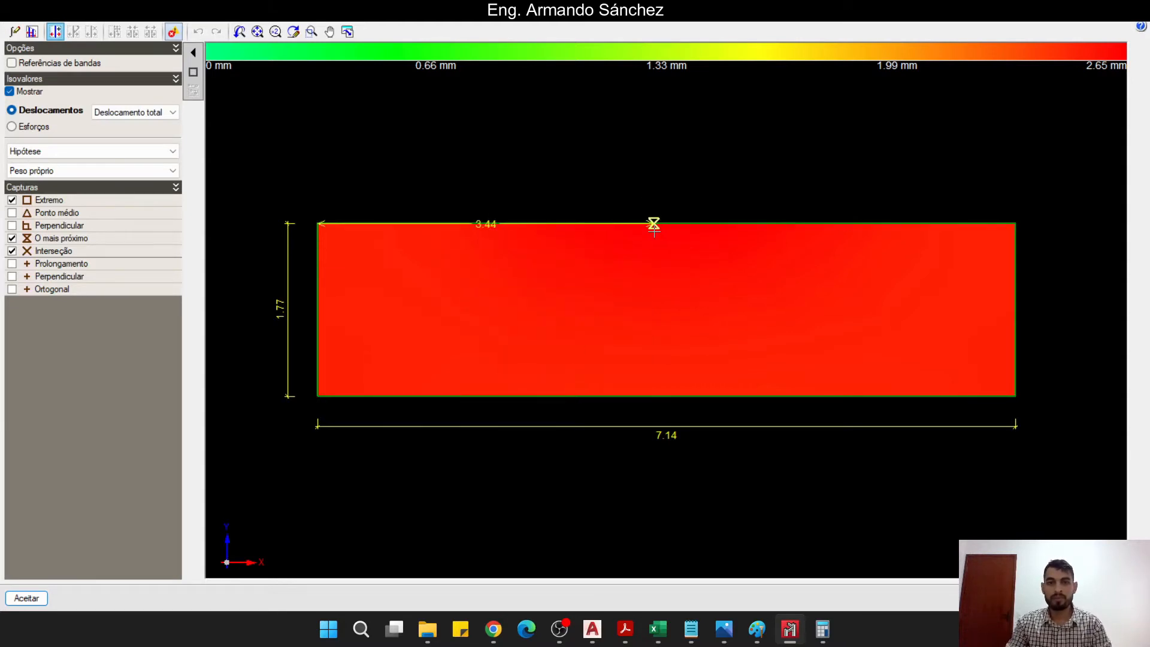
left_click(668, 224)
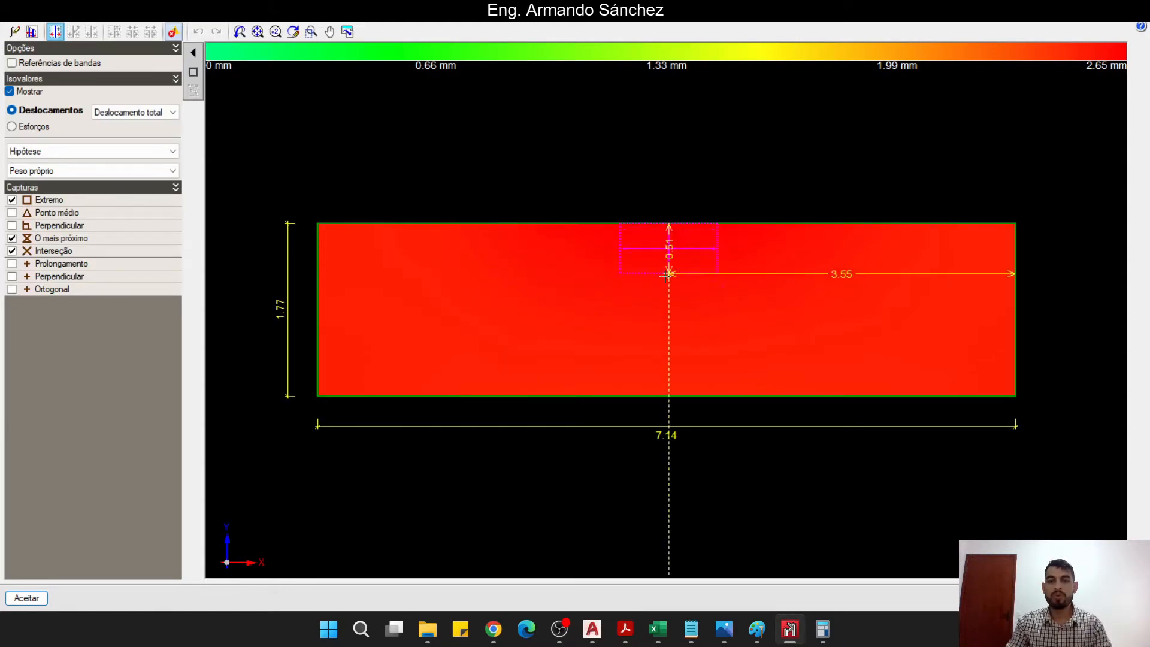
left_click(664, 395)
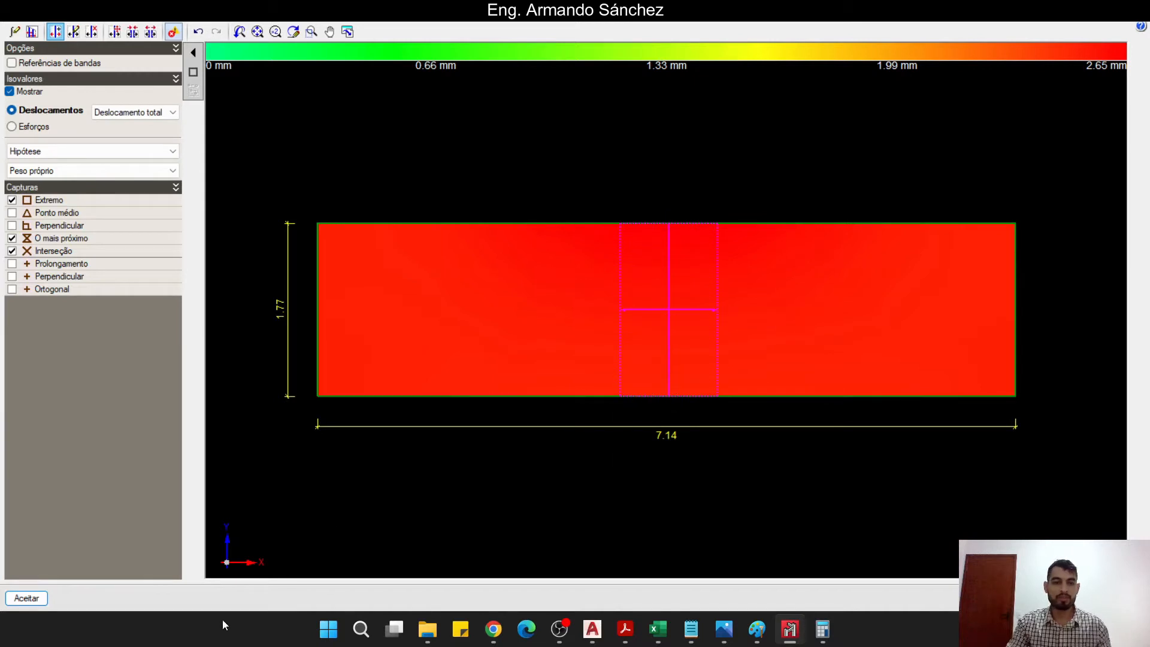
left_click(27, 598)
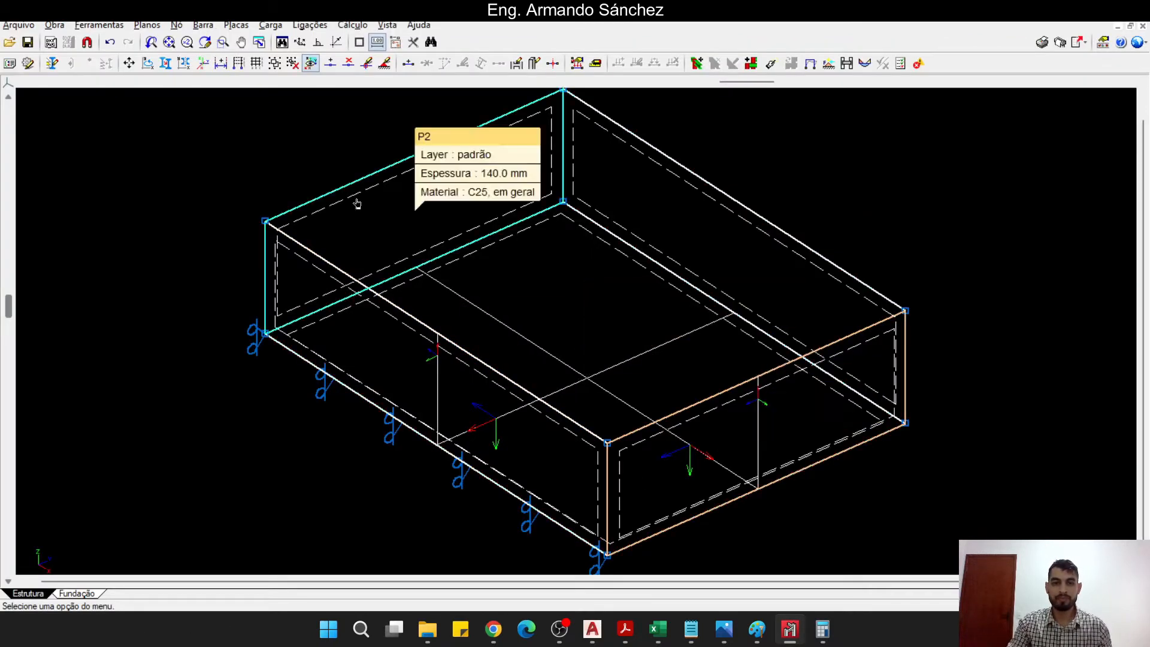
- Display the My moment diagram on wall P5's vertical band for the PP+empuxodosolo+SCU1 combination and examine it near the base
left_click(352, 25)
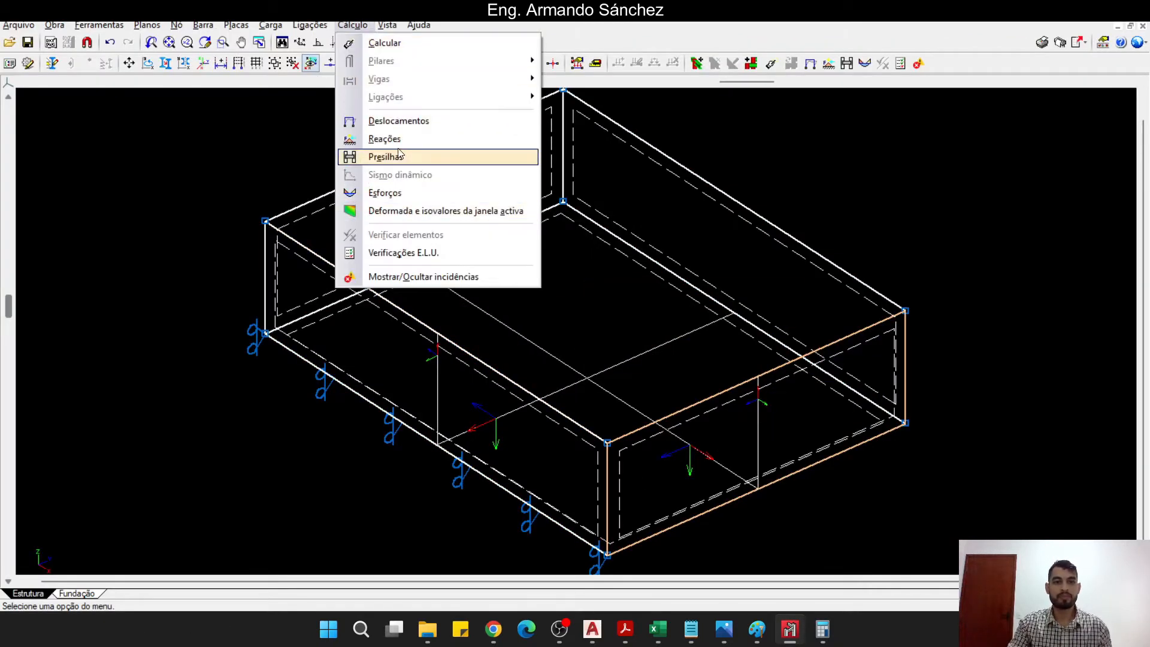
left_click(387, 192)
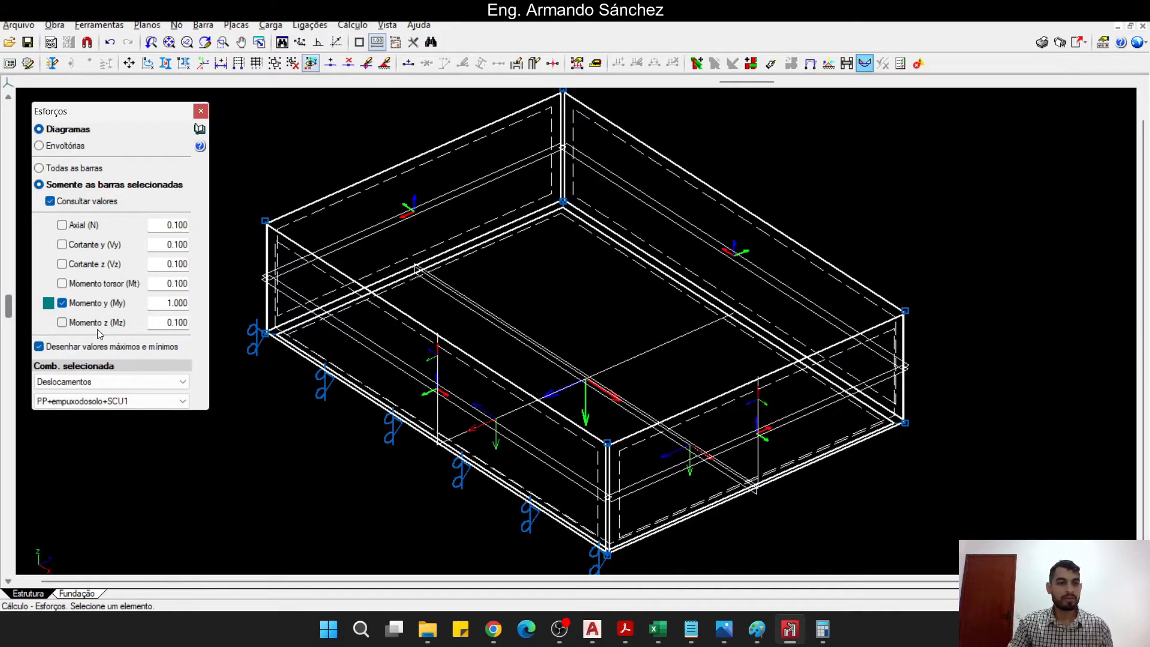
scroll(536, 411, "up", 5)
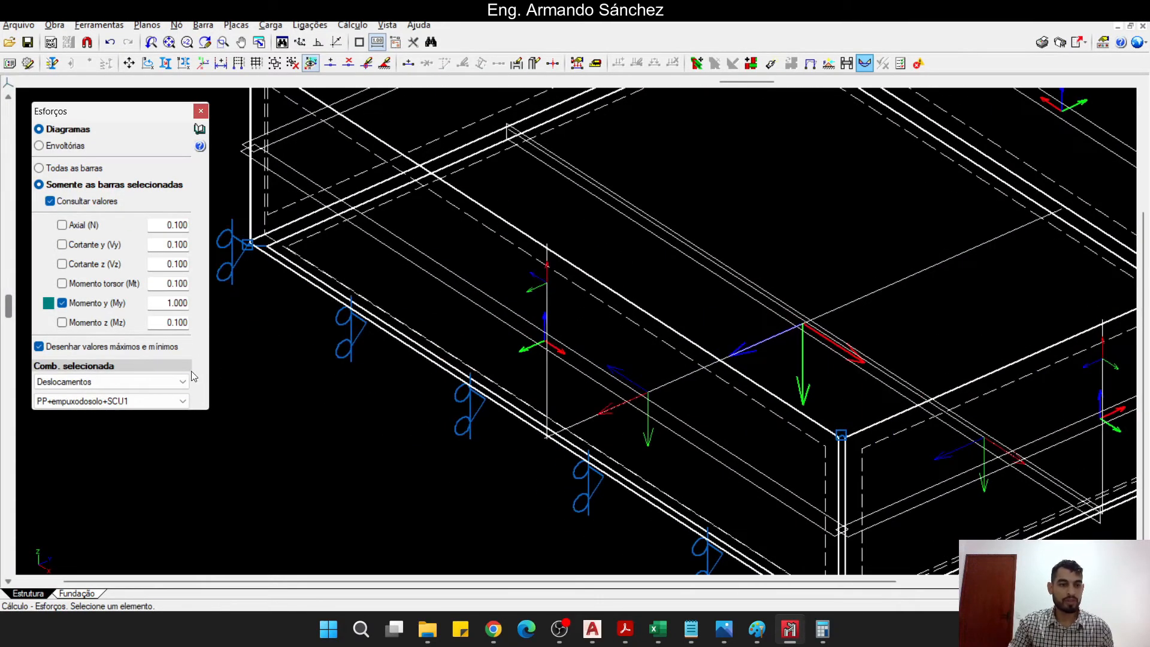
left_click(91, 401)
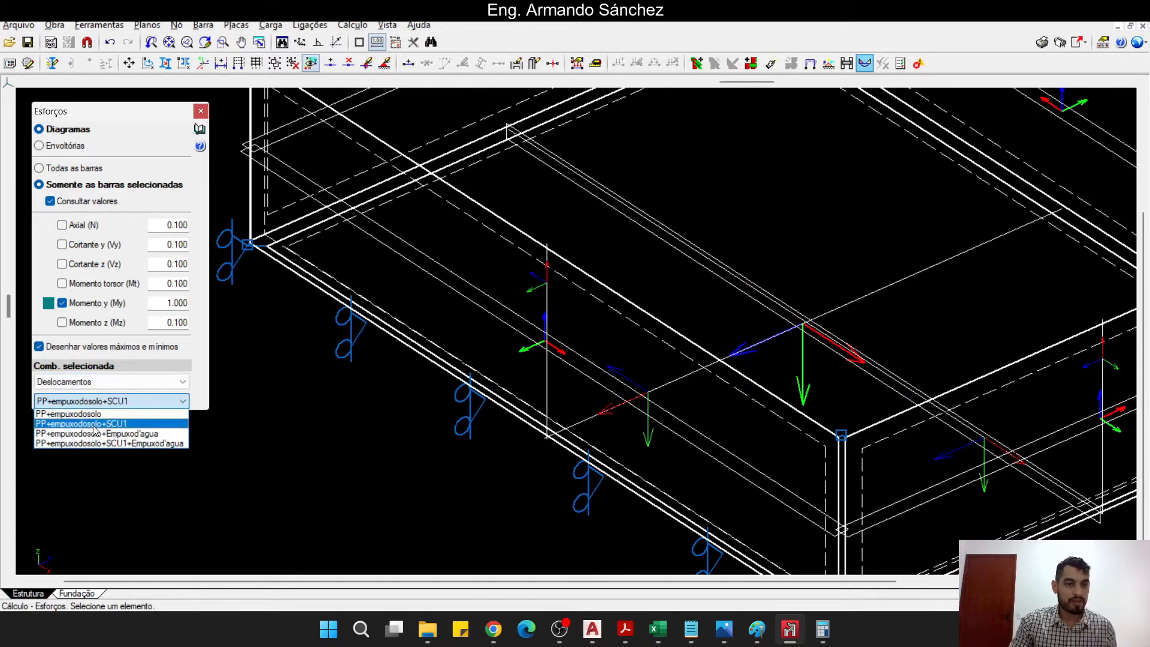
left_click(93, 426)
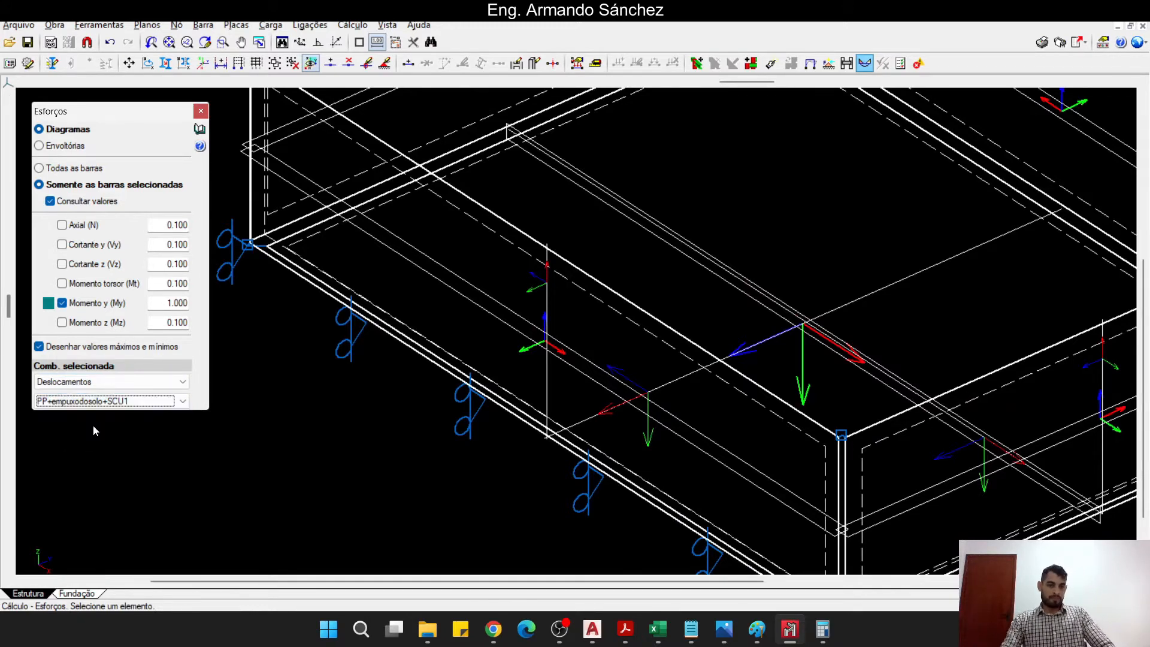
left_click(545, 369)
scroll(545, 401, "up", 2)
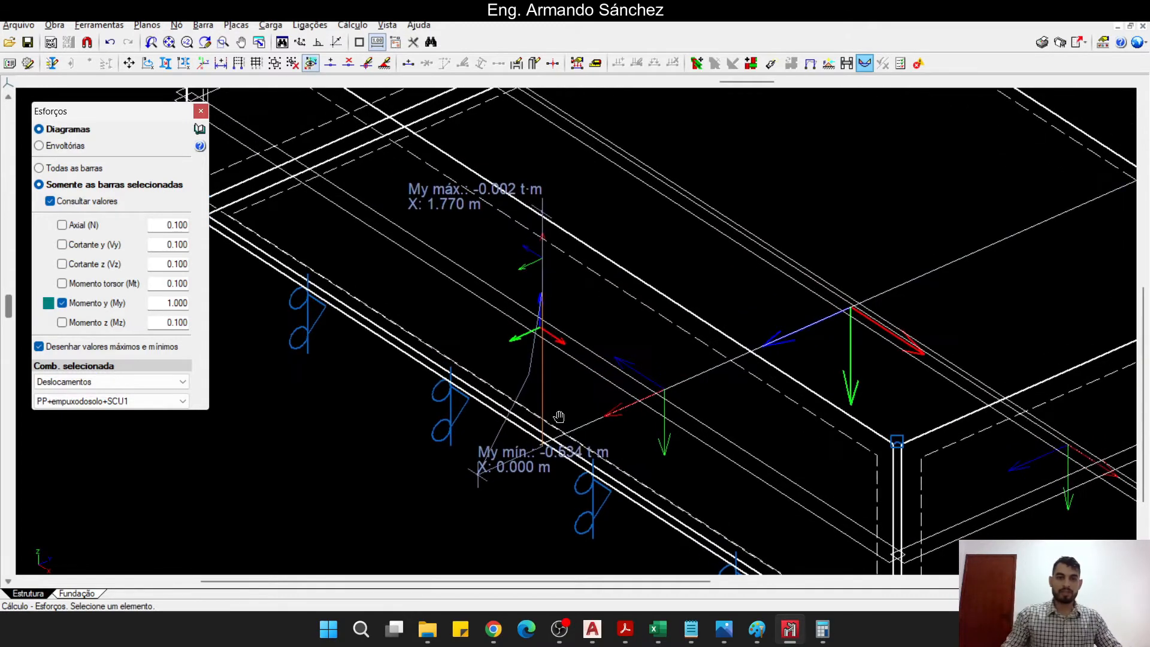
scroll(559, 416, "up", 2)
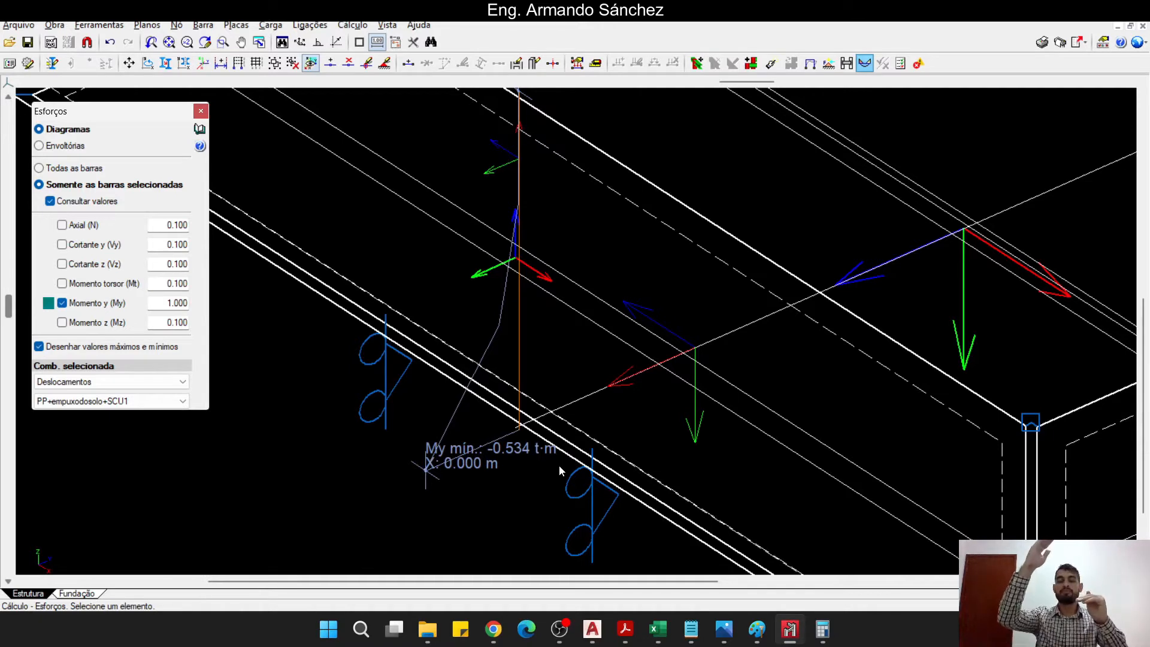
mouse_move(519, 439)
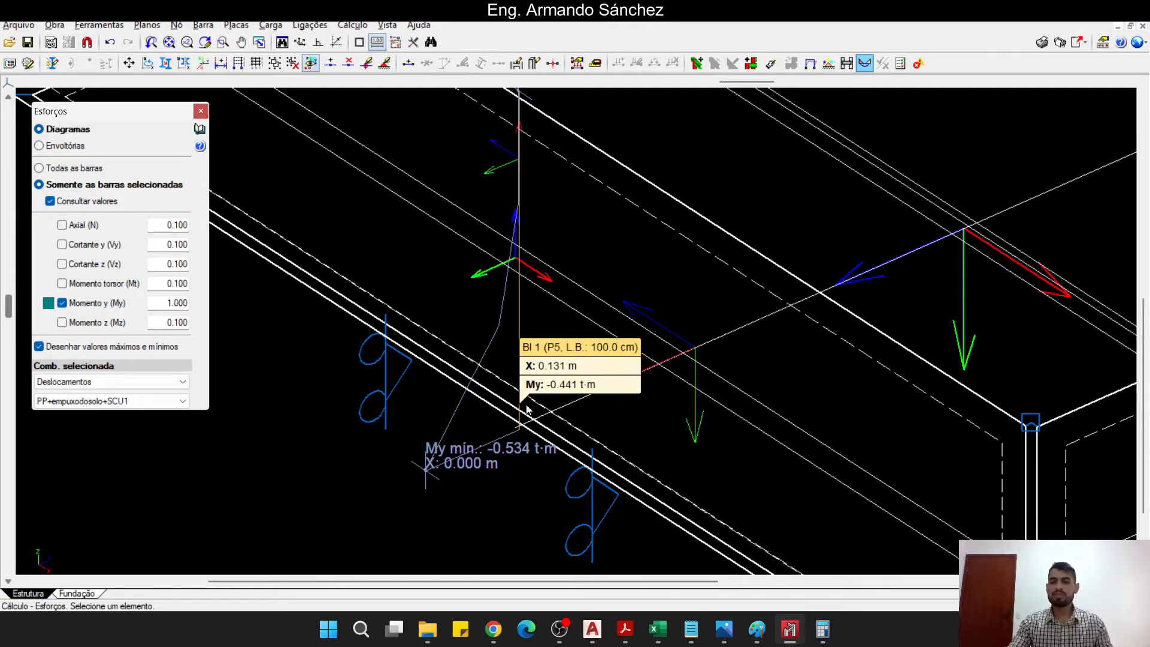
- Switch to AutoCAD and draw a horizontal line at the floor slab's mid-depth, from the outer wall bar into the slab
left_click(592, 629)
key("Escape")
key("Escape")
key("Escape")
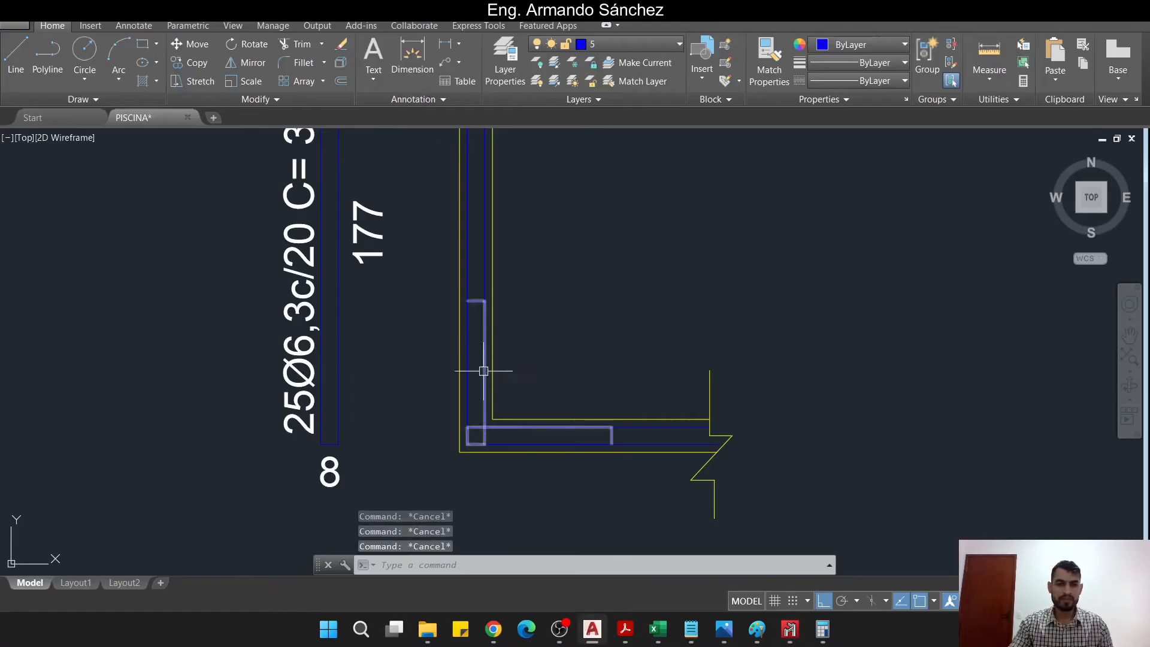
type("l")
key("Return")
scroll(473, 419, "up", 5)
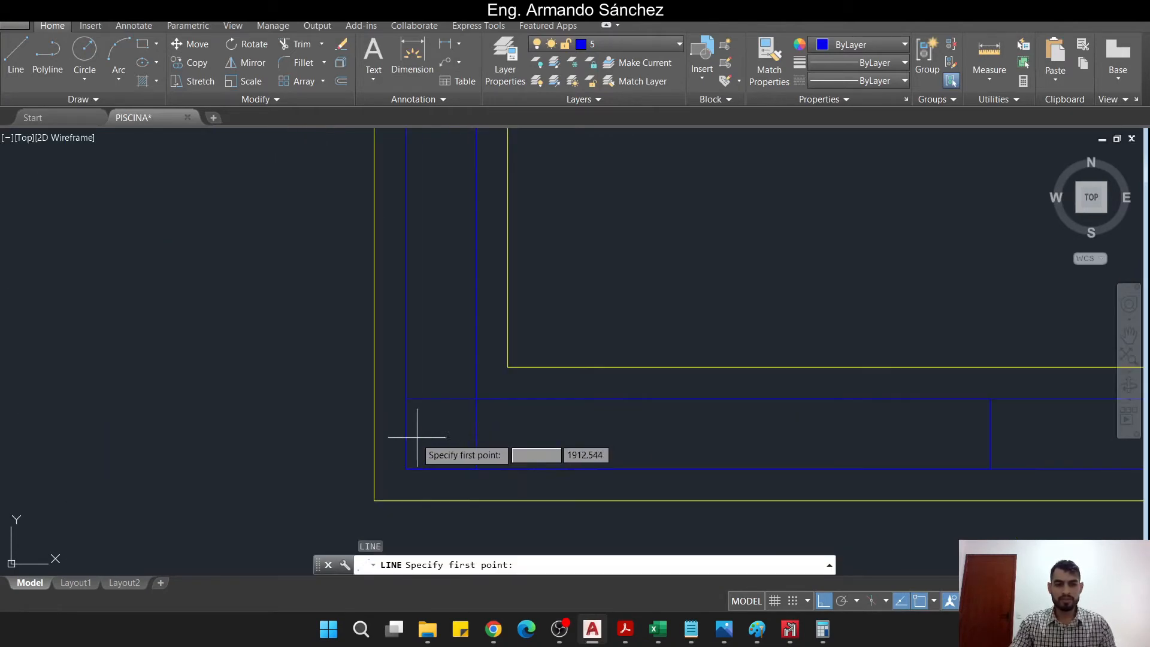
left_click(408, 435)
left_click(725, 434)
key("Escape")
- Draw a 0.4 line straight up from the slab's mid-depth line and continue it horizontally across the wall to its outer side
key("space")
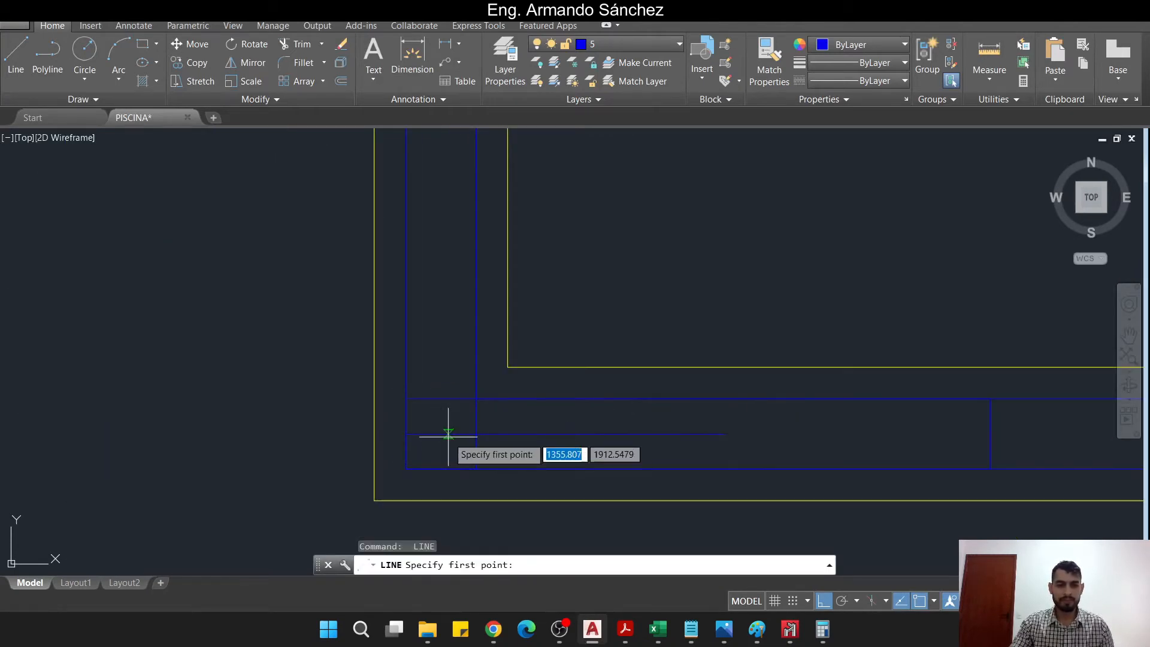
left_click(638, 433)
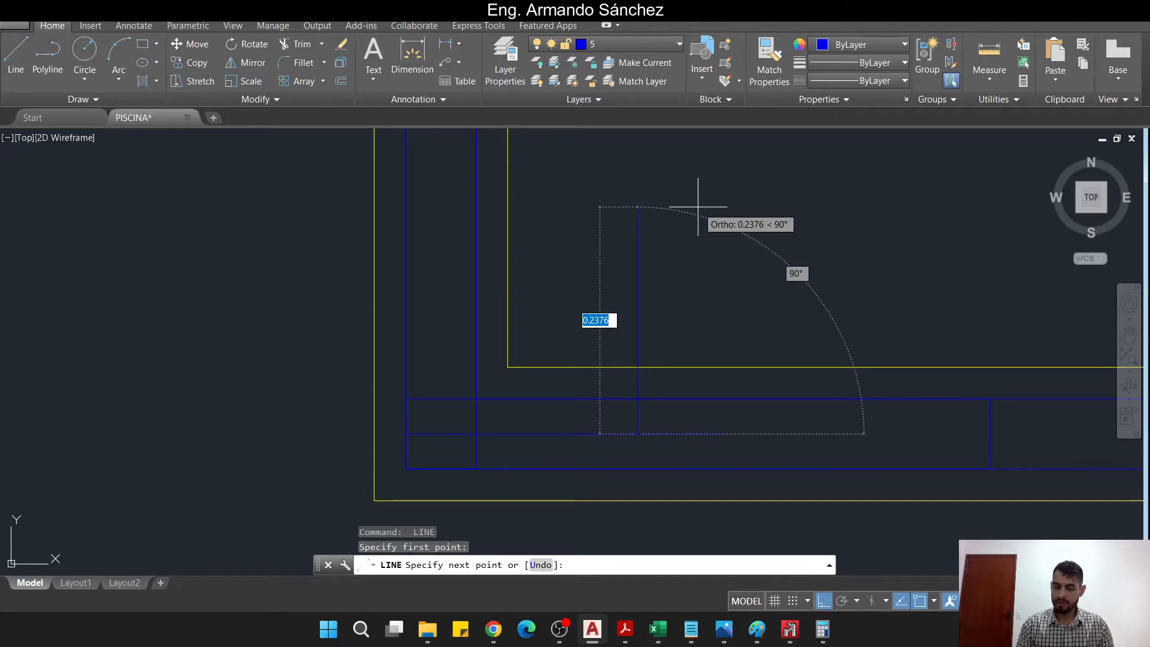
type(".4")
key("Return")
scroll(753, 239, "down", 2)
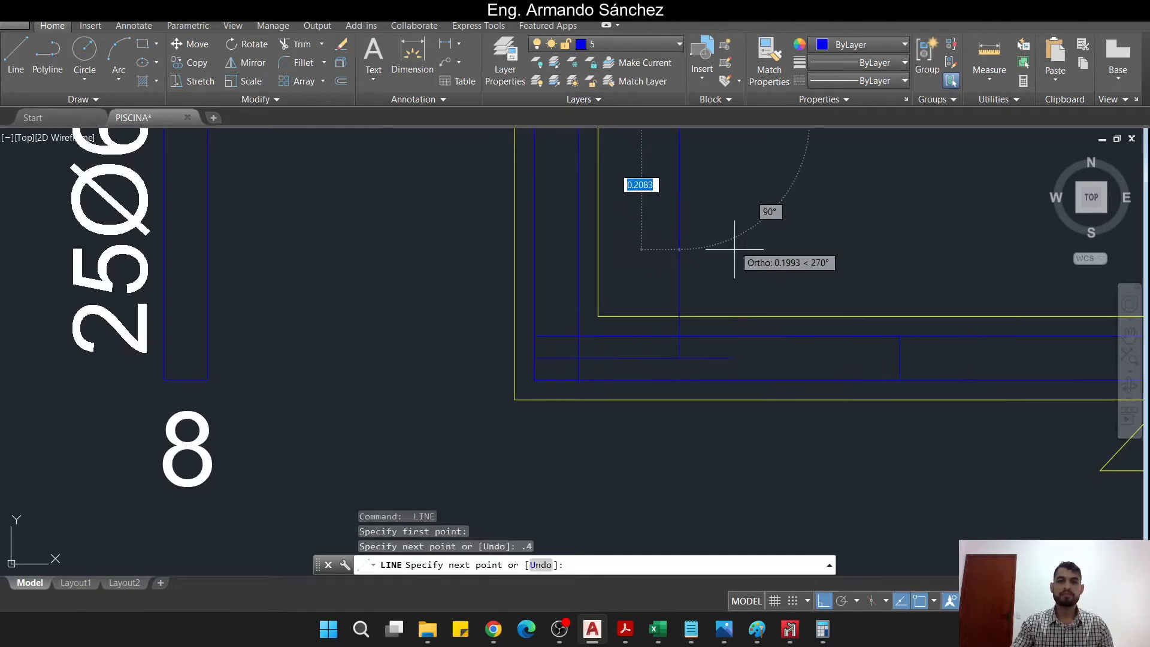
middle_click_drag(730, 245, 711, 358)
left_click(523, 313)
key("Escape")
key("Escape")
- Switch to CYPE 3D and display the My moment diagram on the floor slab's band Bl 2 (P1)
middle_click_drag(602, 247, 520, 189)
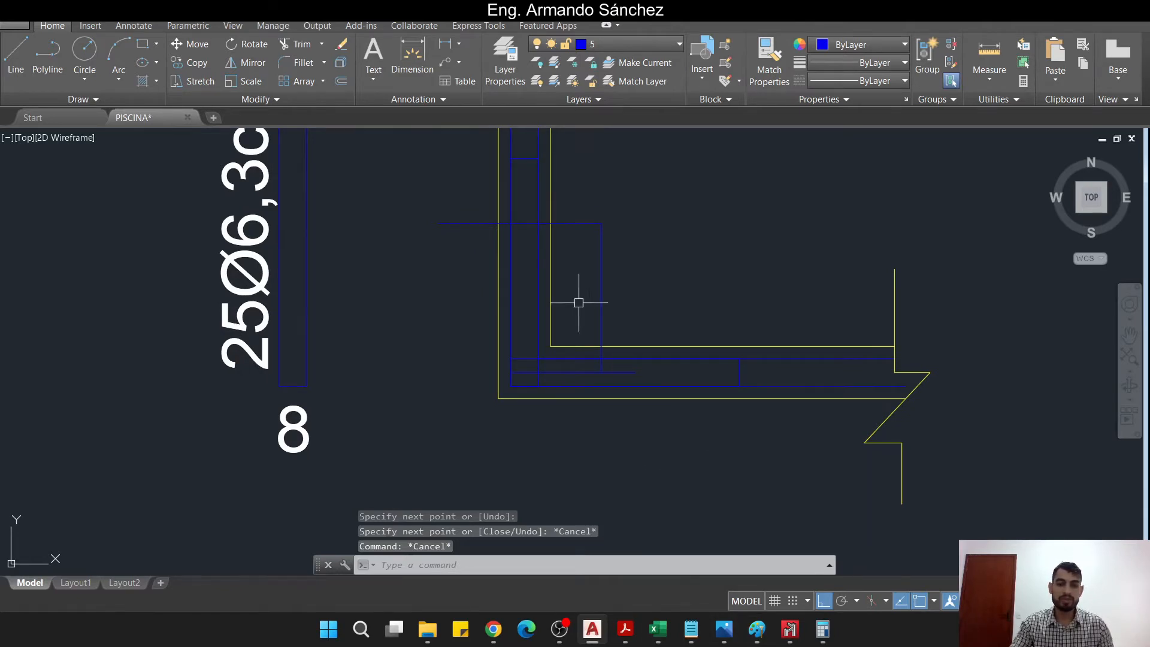
scroll(565, 271, "up", 2)
left_click(591, 622)
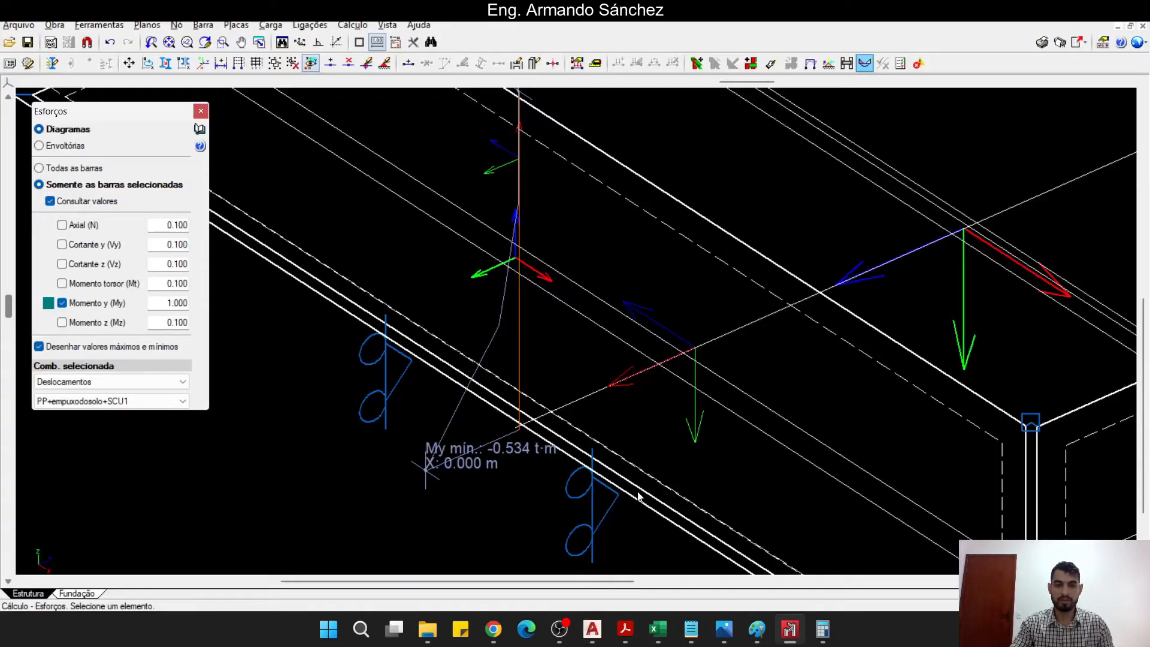
left_click(585, 398)
middle_click_drag(592, 393, 578, 361)
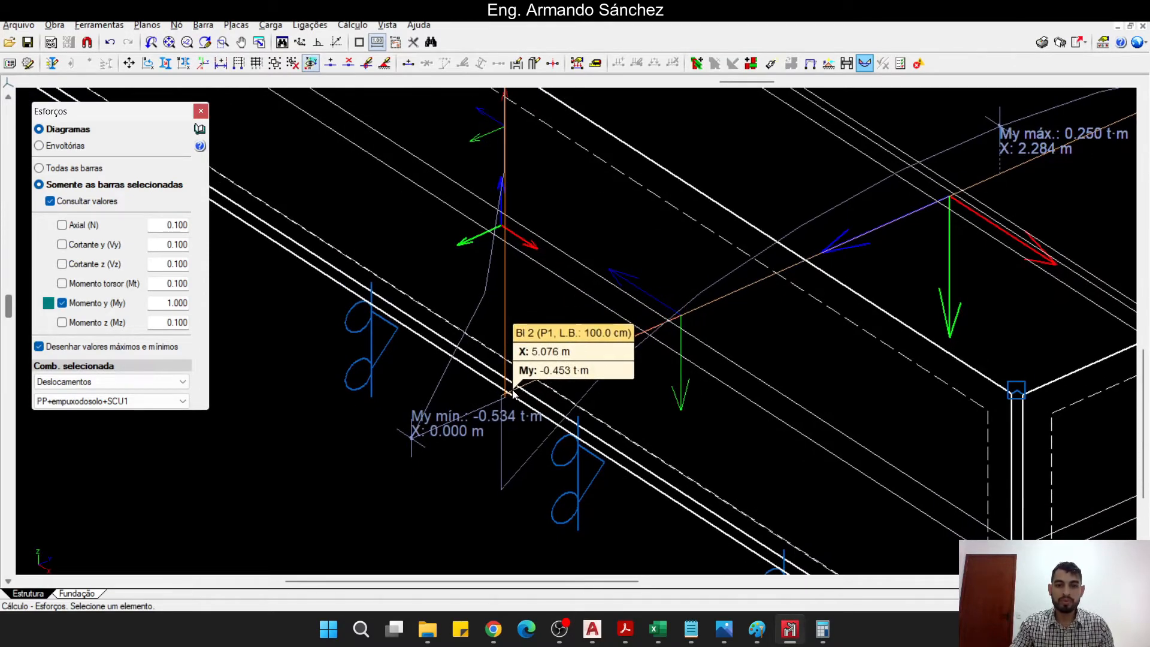
scroll(516, 392, "down", 2)
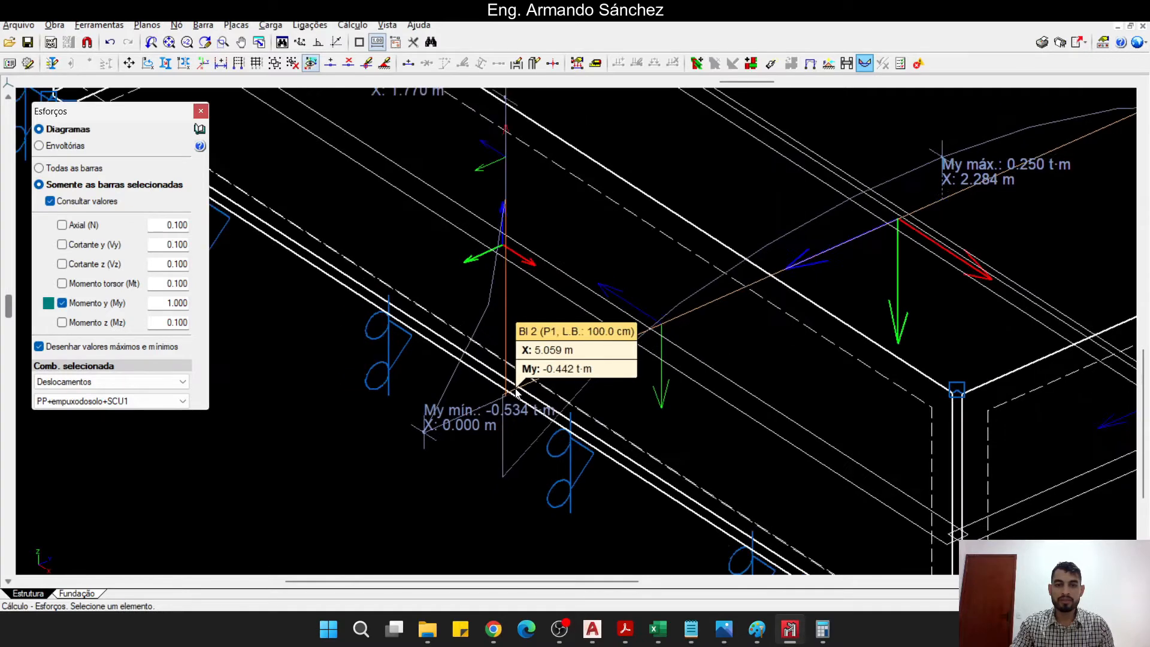
- Examine the My values along the floor band, from its X = 0 support to the point where the moment changes sign
middle_click_drag(765, 327, 318, 541)
scroll(740, 299, "up", 3)
scroll(736, 296, "up", 2)
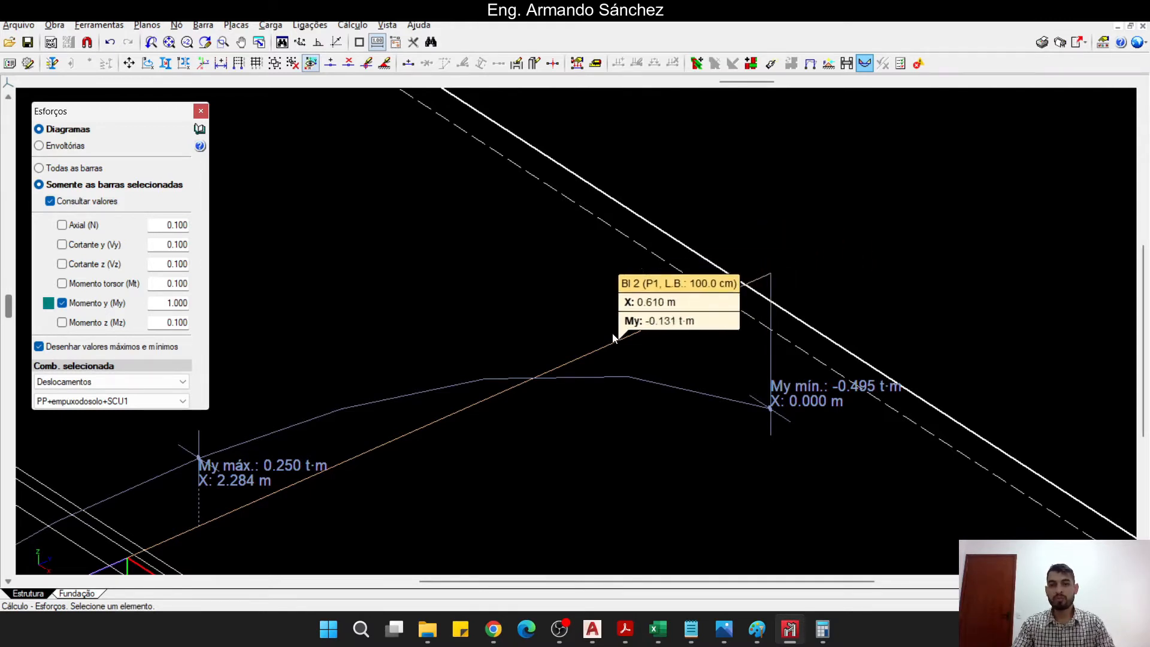
scroll(615, 331, "down", 2)
middle_click_drag(598, 357, 627, 325)
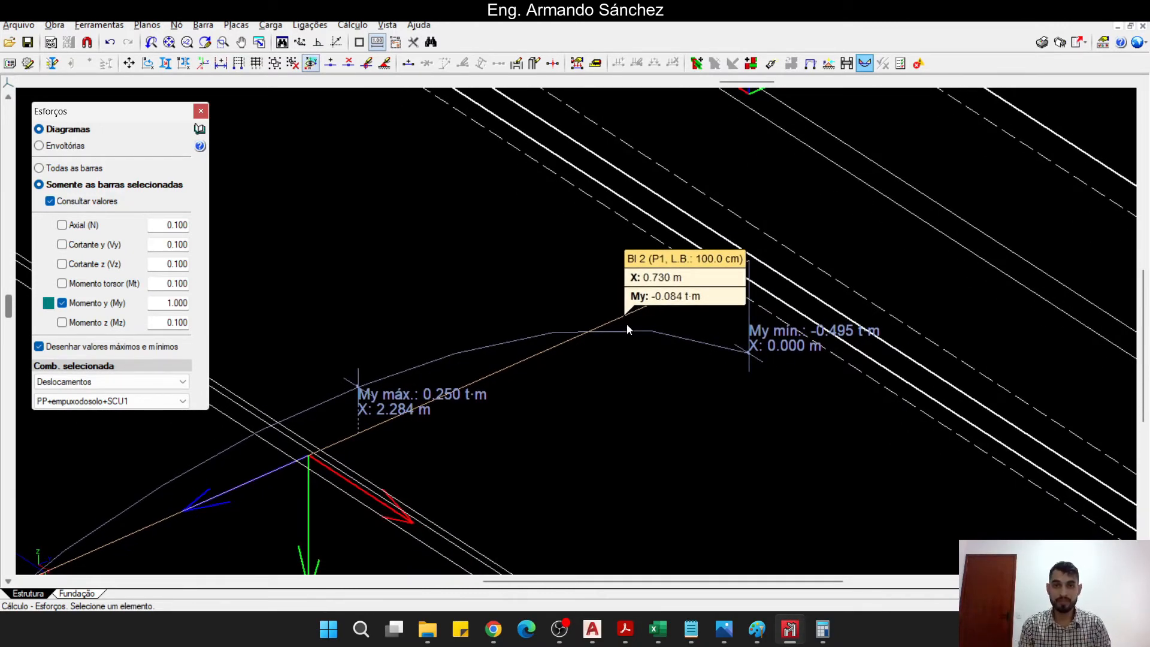
middle_click_drag(623, 333, 623, 306)
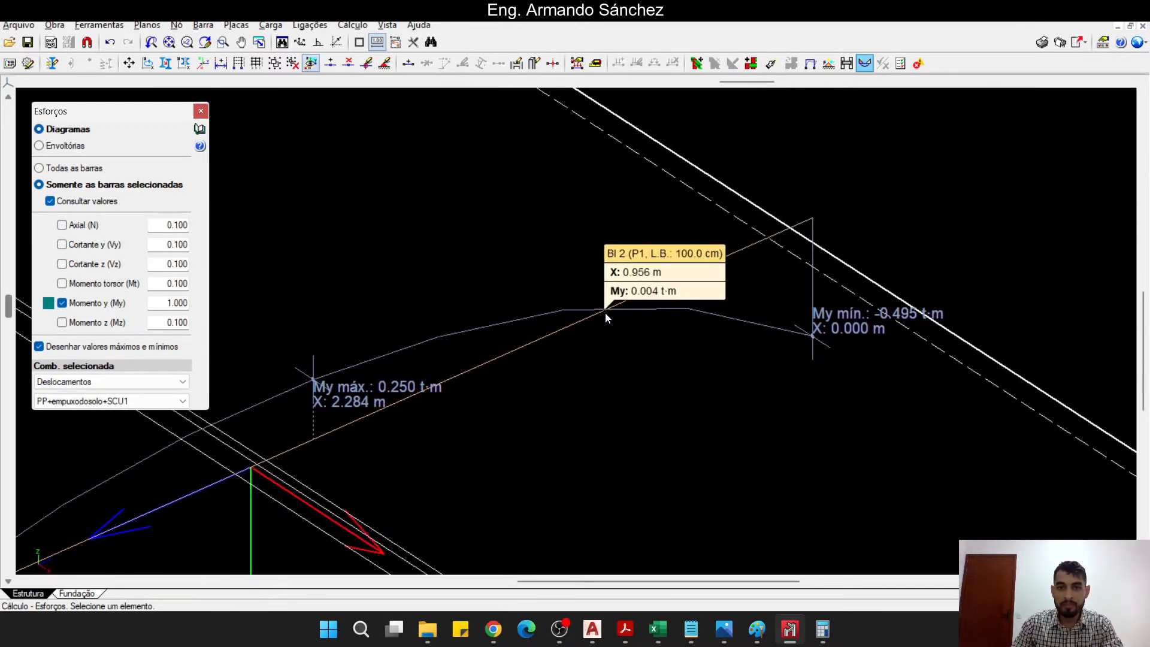
scroll(605, 314, "up", 1)
scroll(606, 313, "up", 1)
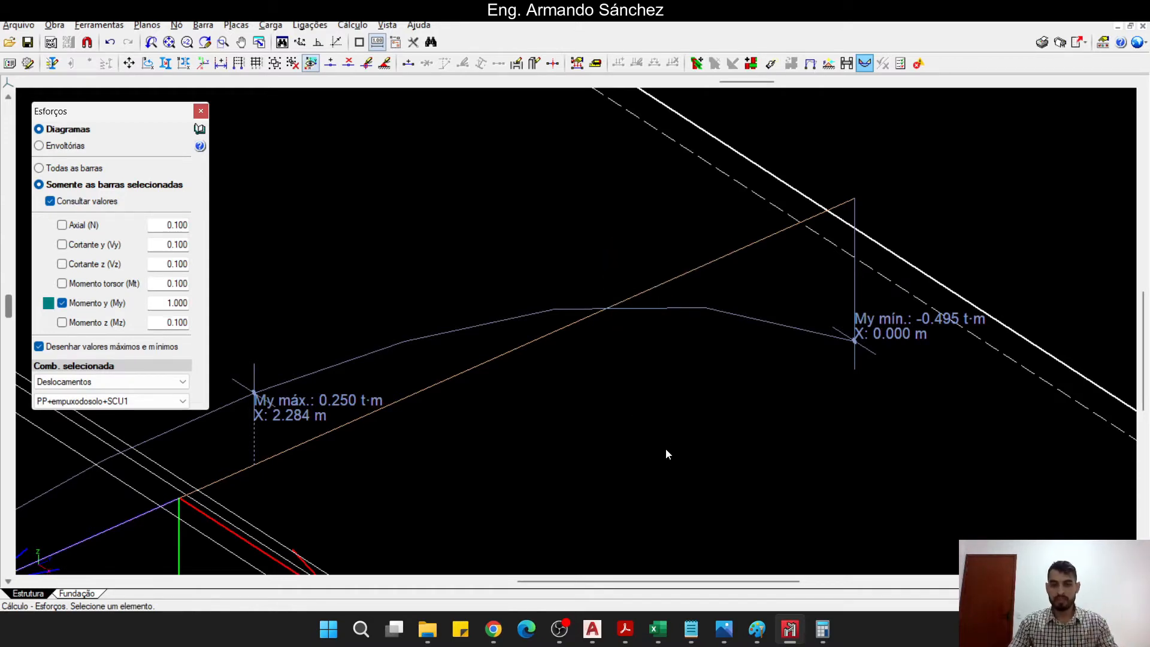
- Switch to AutoCAD and draw a line from the mid-thickness of the wall's base down below the slab, continuing 1.1 horizontally toward the floor
left_click(592, 629)
key("Escape")
key("Escape")
key("Escape")
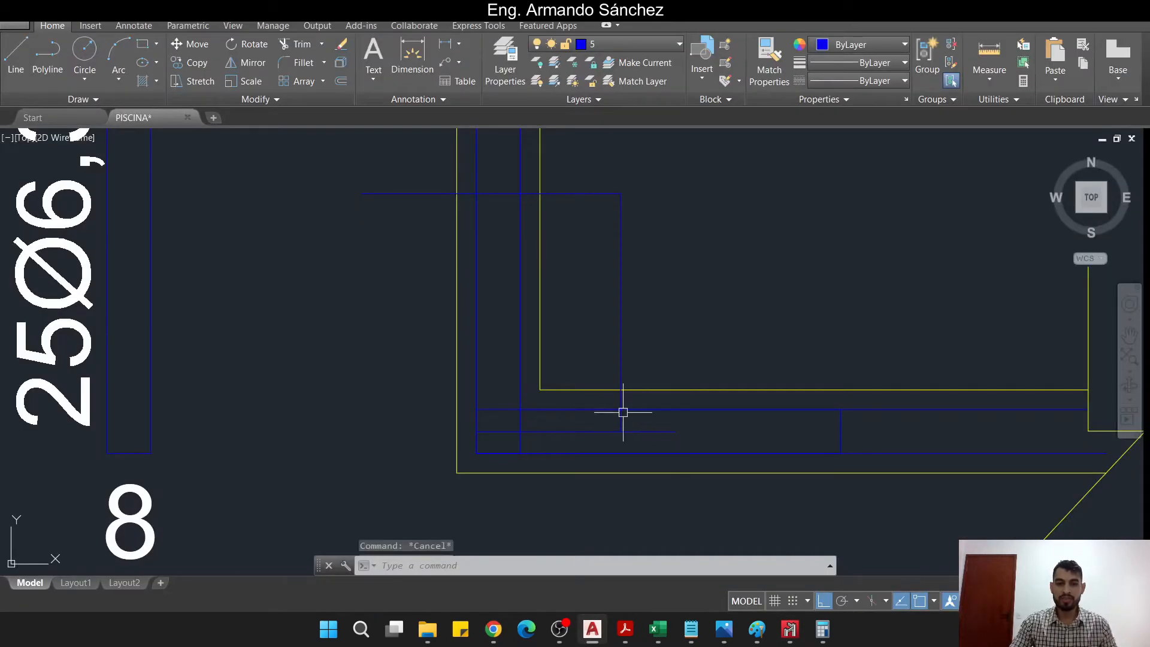
scroll(623, 419, "up", 2)
type("l")
key("Return")
middle_click_drag(626, 442, 615, 413)
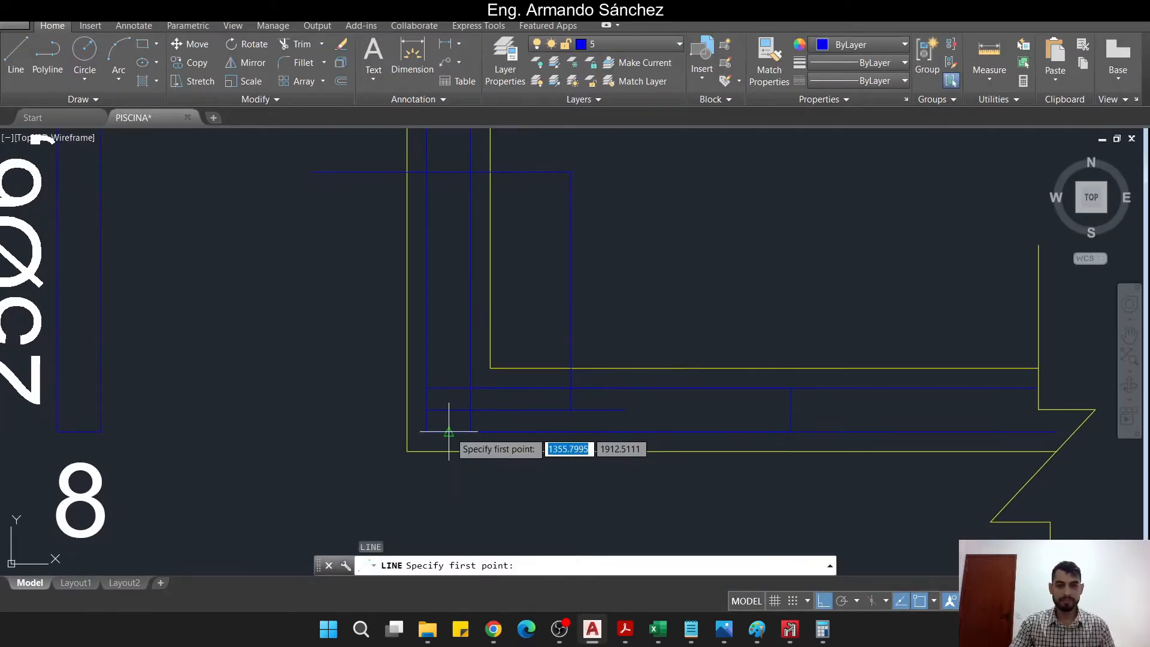
left_click(447, 430)
middle_click_drag(449, 500, 443, 463)
left_click(442, 462)
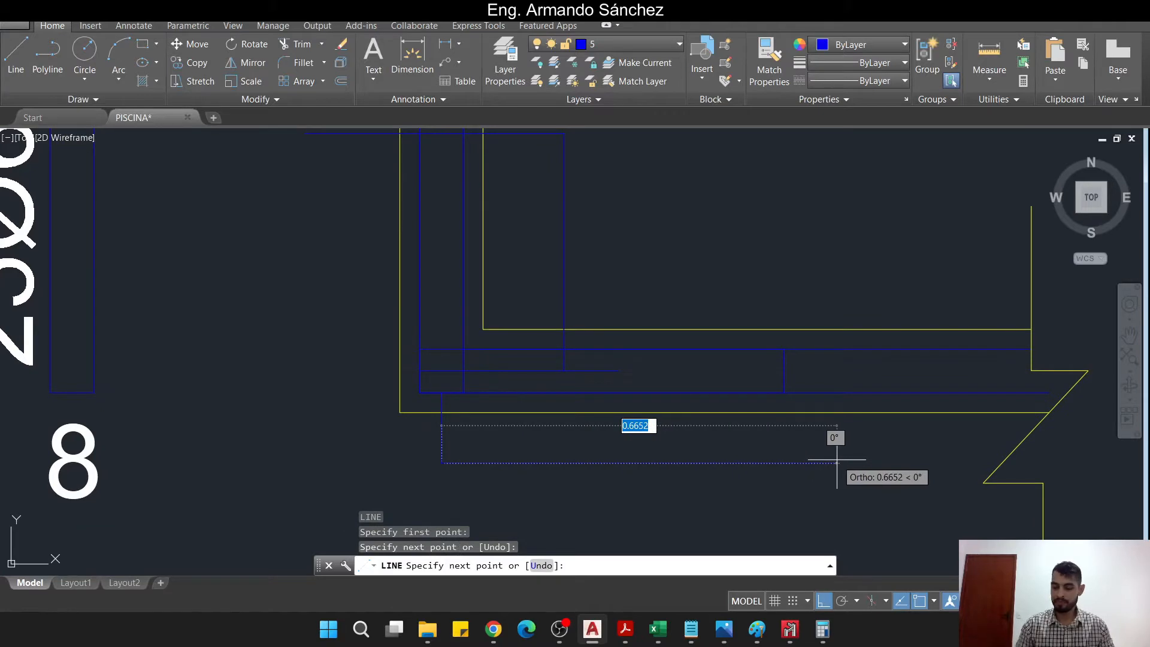
type("1.1")
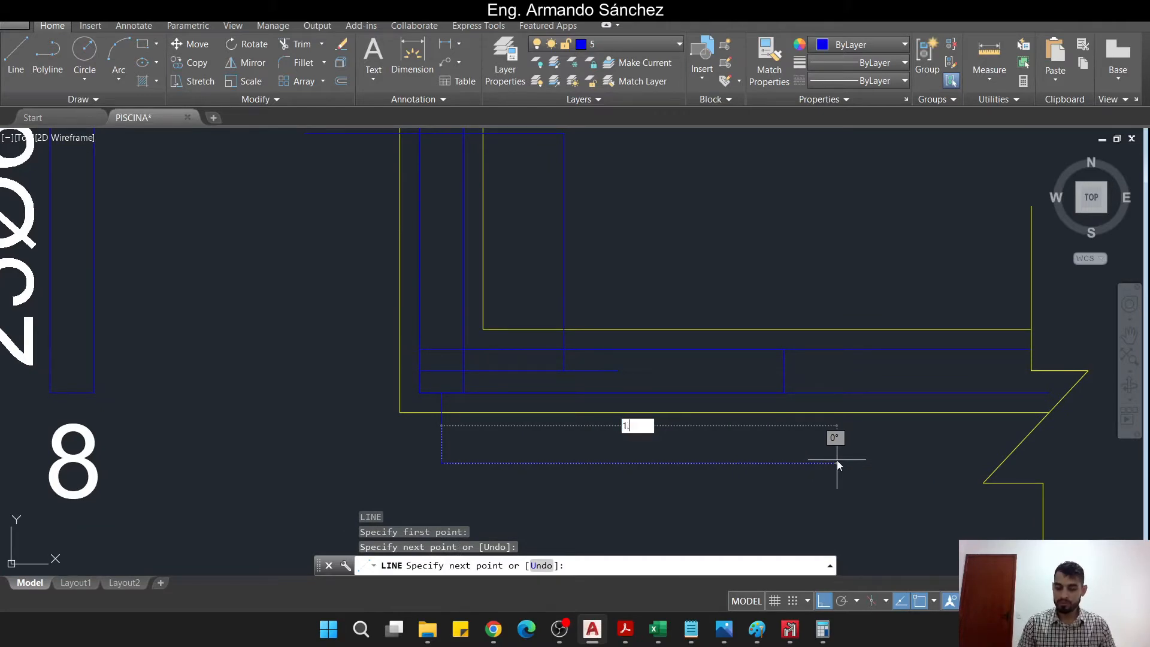
key("Return")
- Continue the reference line vertically upward from the end of the 1.1 segment to well above the slab
scroll(831, 434, "down", 2)
middle_click_drag(856, 407, 471, 471)
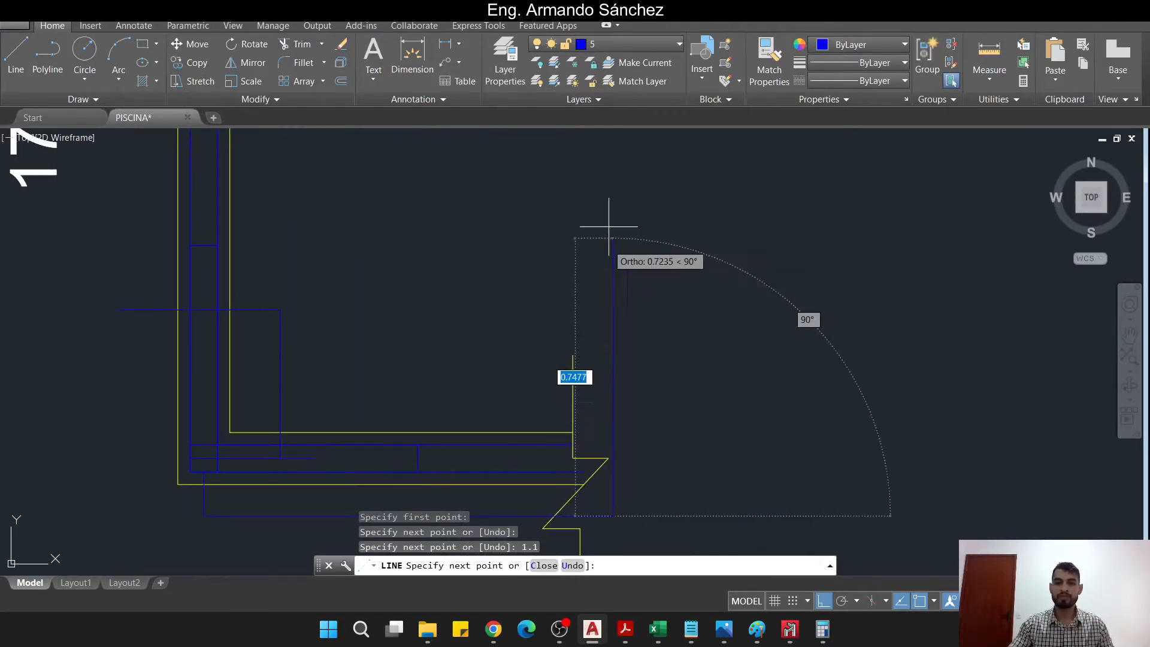
left_click(608, 191)
key("Escape")
key("Escape")
key("Escape")
- Stretch the floor slab's broken end outward by about 0.3 with the Stretch command
scroll(578, 357, "down", 2)
middle_click_drag(577, 357, 541, 252)
left_click(660, 419)
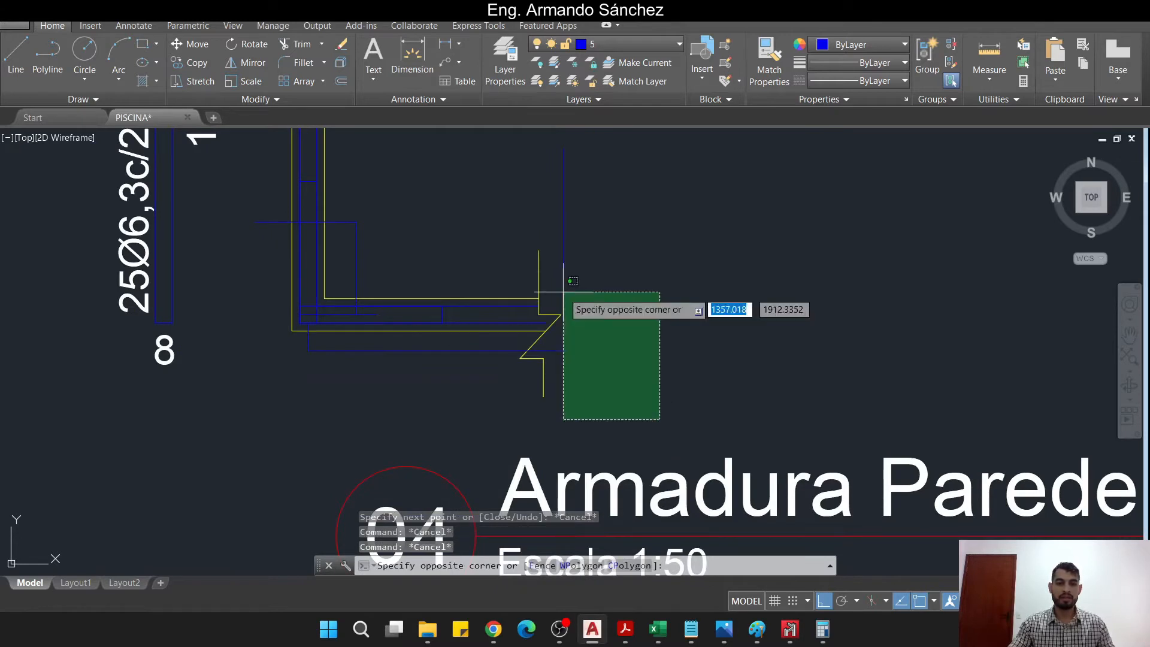
left_click(478, 217)
type("st")
key("Return")
left_click(613, 231)
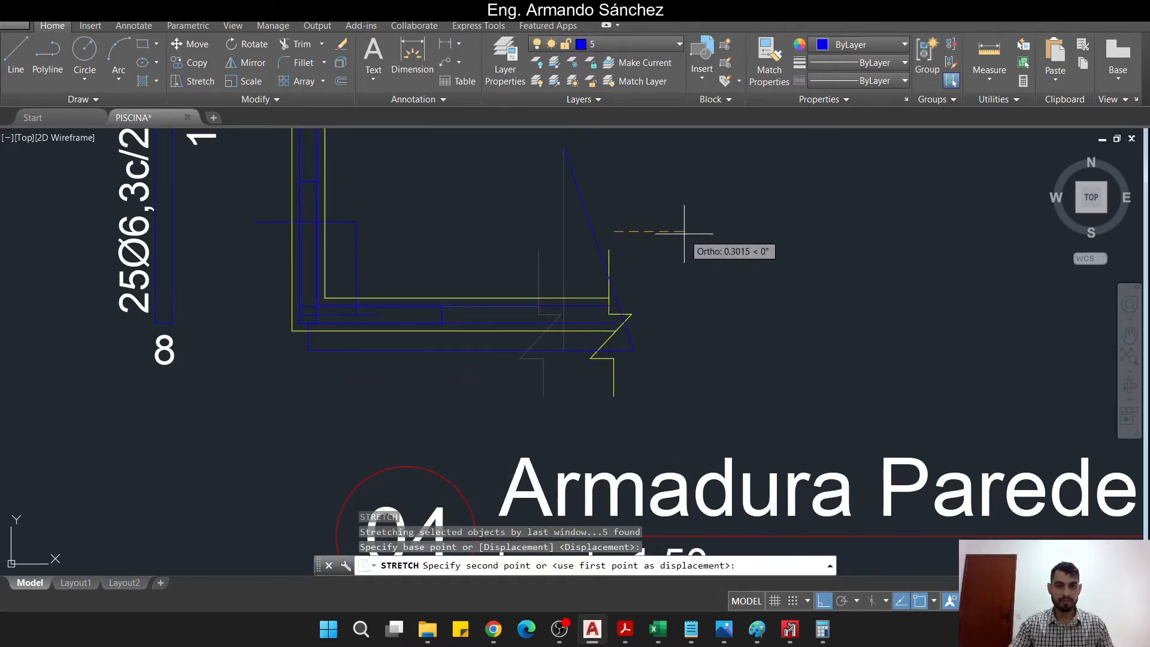
key("Escape")
key("Escape")
- Try to straighten the slanted reference line by moving its lower endpoint
left_click(637, 233)
left_click(560, 217)
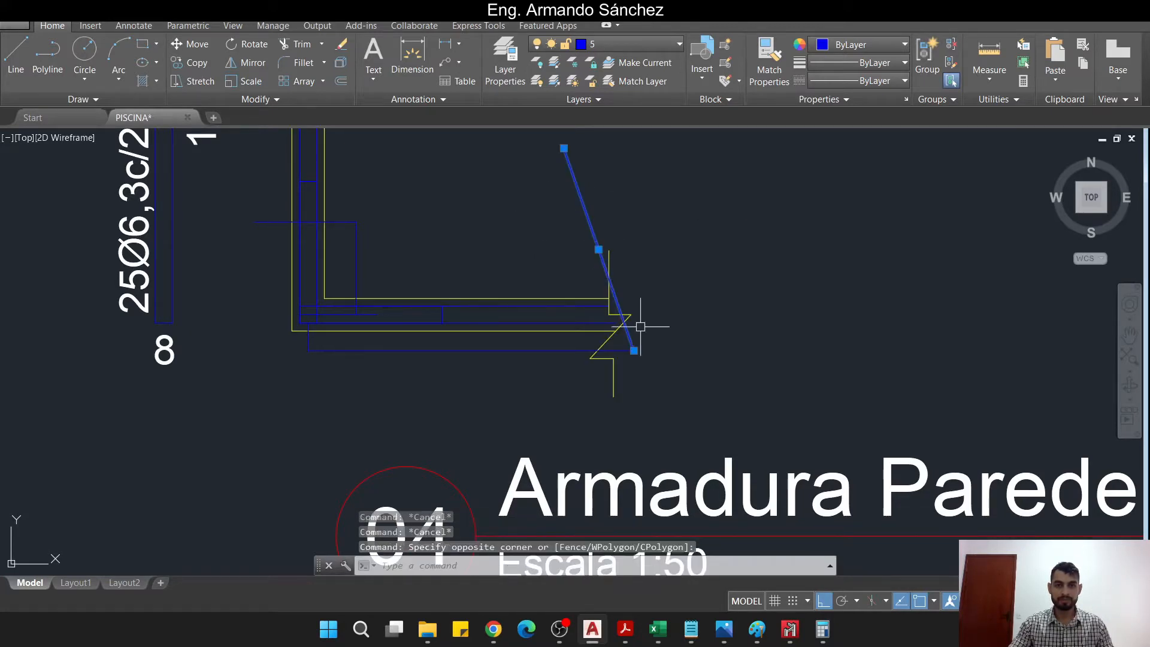
left_click(634, 351)
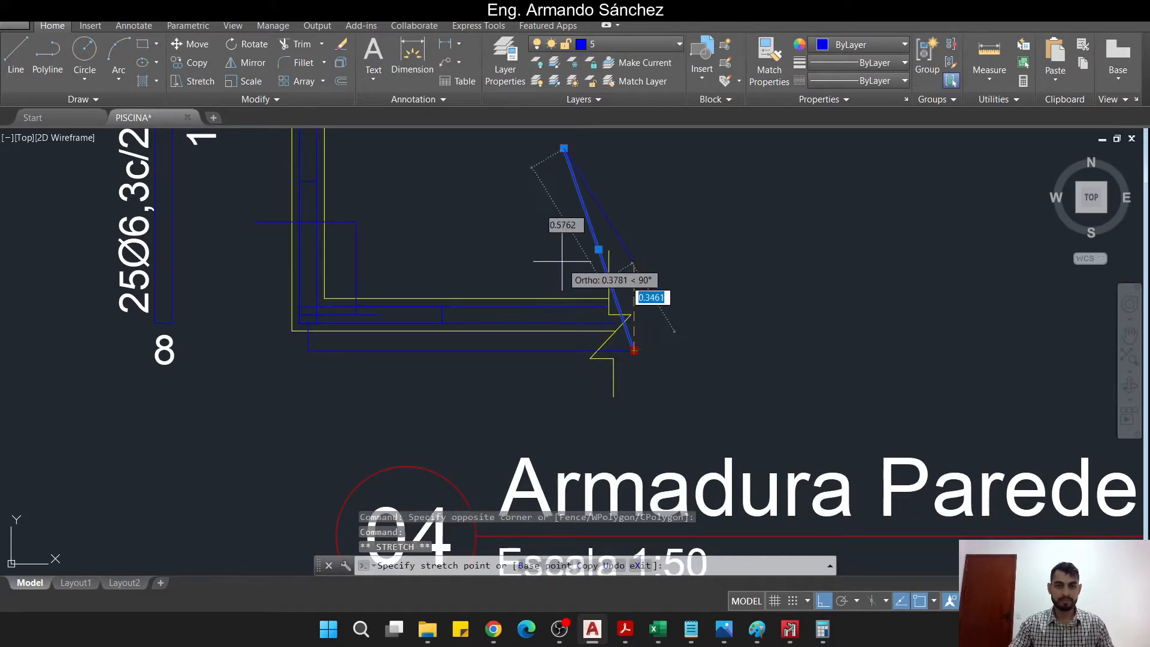
left_click(630, 195)
- Draw a vertical limit line from the slanted line's upper endpoint down across the slab, and erase the slanted line
type("l")
key("Return")
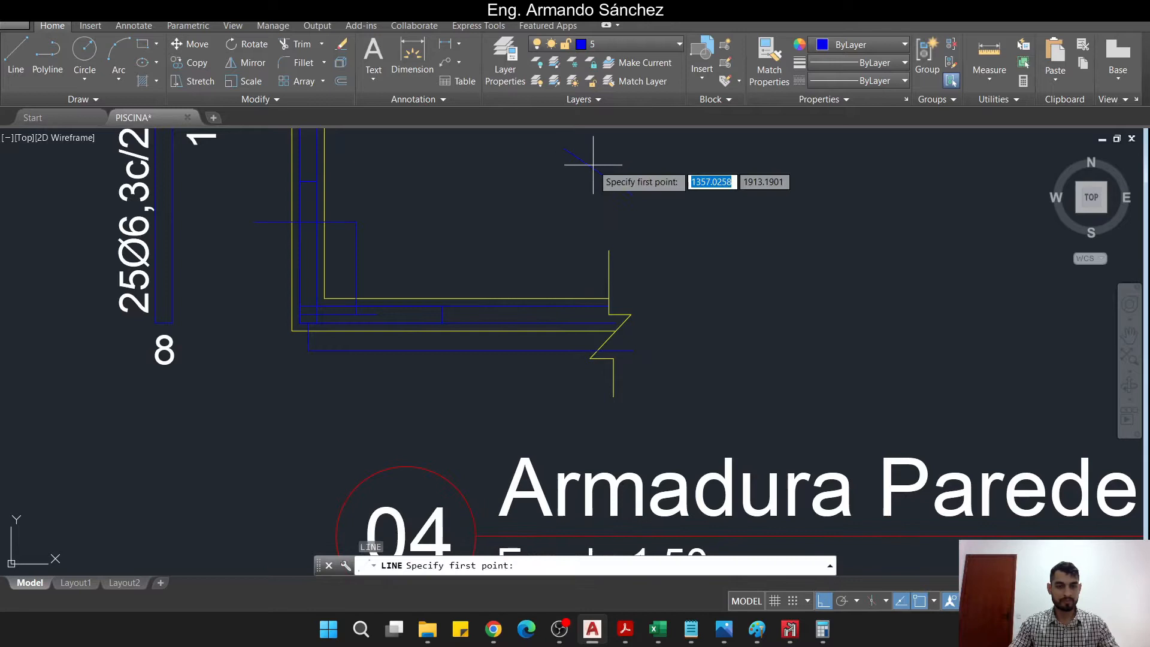
left_click(564, 149)
left_click(573, 426)
key("Escape")
key("Escape")
left_click(625, 189)
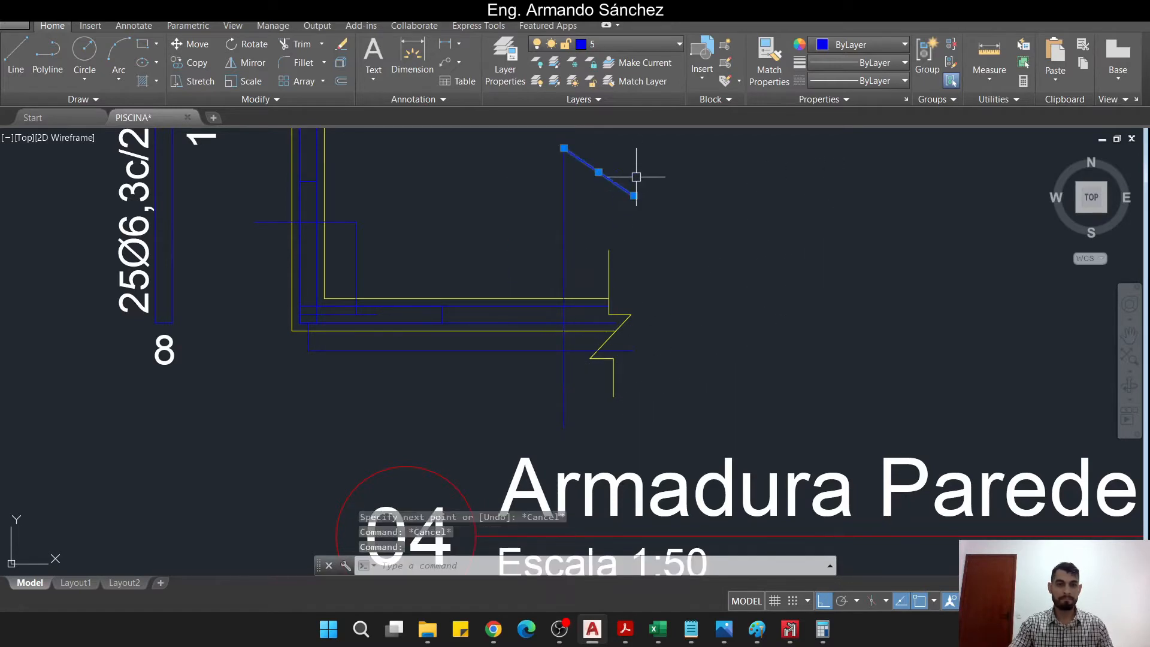
key("Delete")
- Stretch the upper hooks of the corner bars down the wall to the 0.4 reference level
scroll(441, 270, "up", 5)
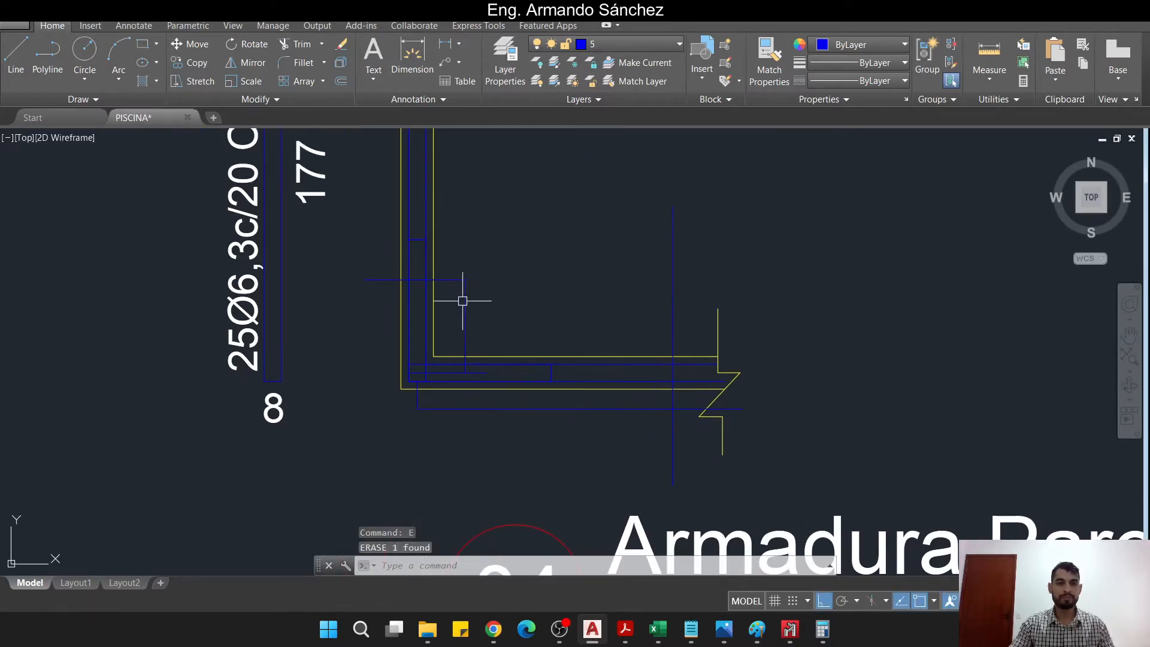
left_click(480, 249)
left_click(333, 194)
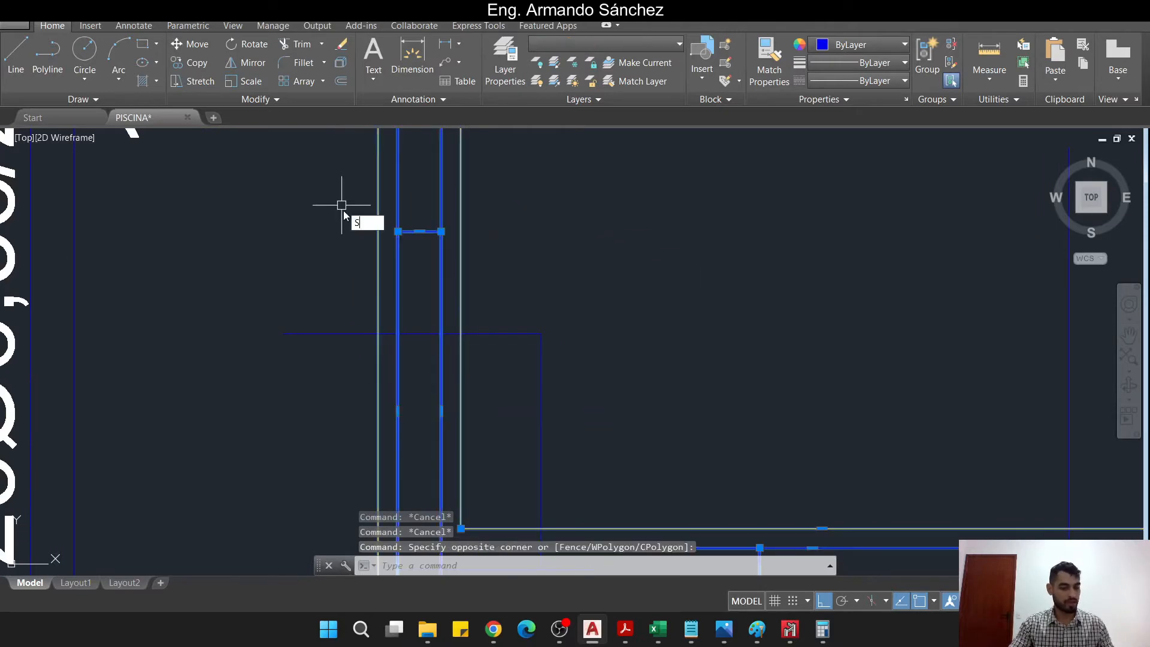
key("Return")
left_click(419, 231)
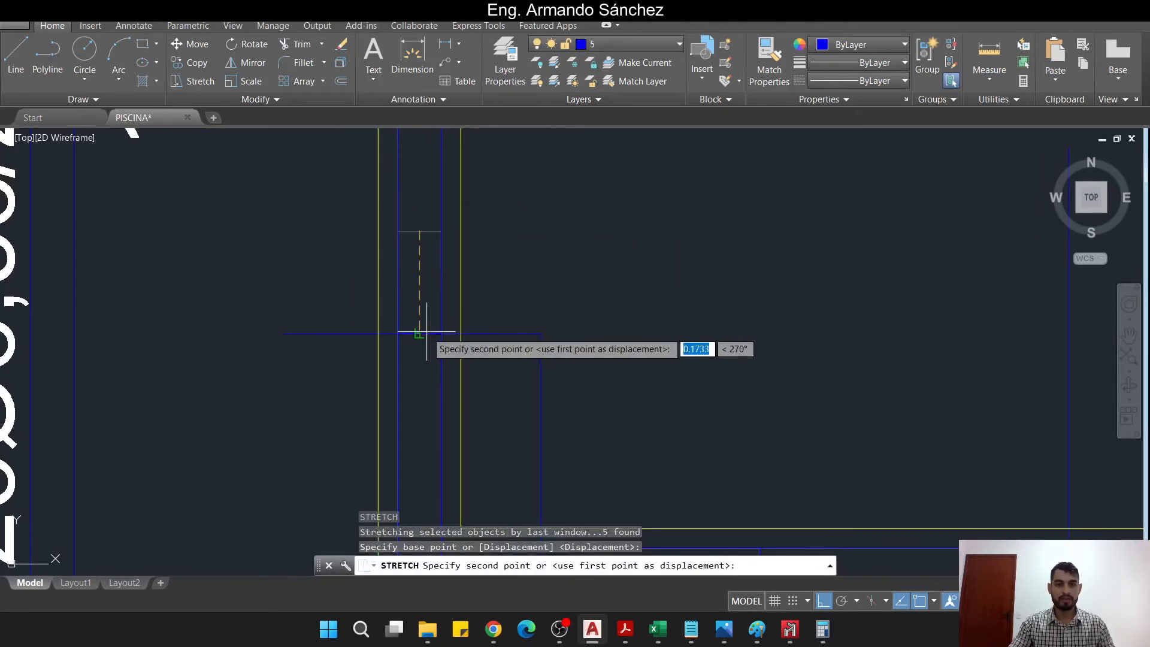
left_click(419, 334)
scroll(441, 311, "down", 3)
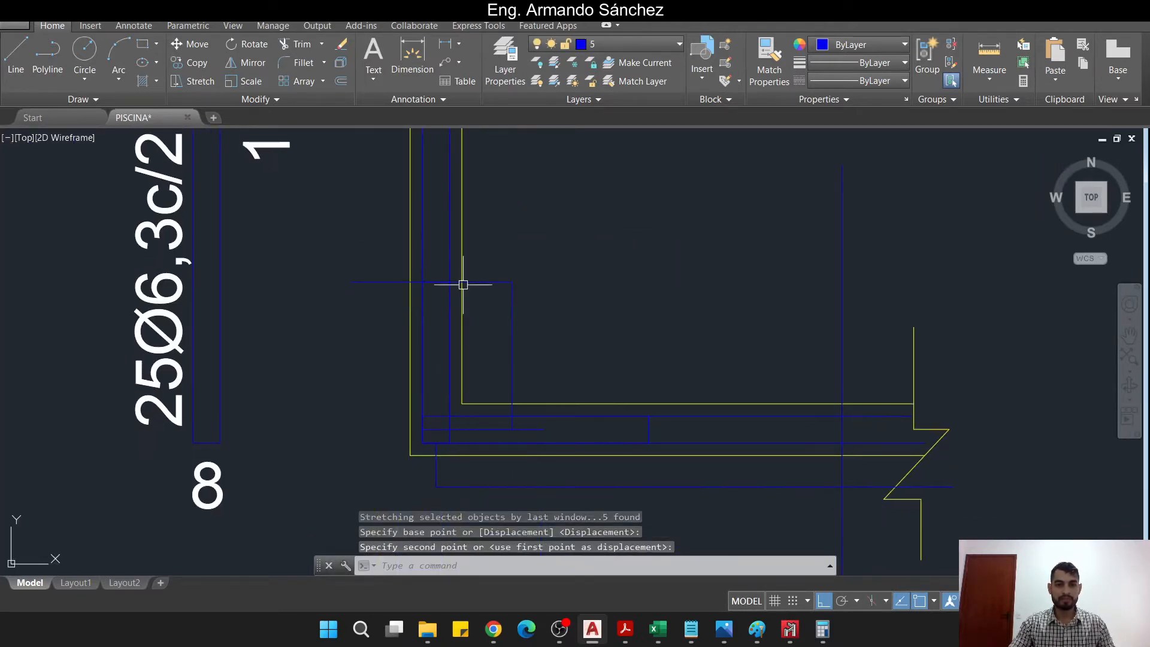
- Highlight the inner corner bar to check its shape along the wall and floor, and clear the selection
scroll(454, 301, "up", 2)
left_click(451, 312)
scroll(456, 282, "down", 2)
middle_click_drag(454, 314, 490, 266)
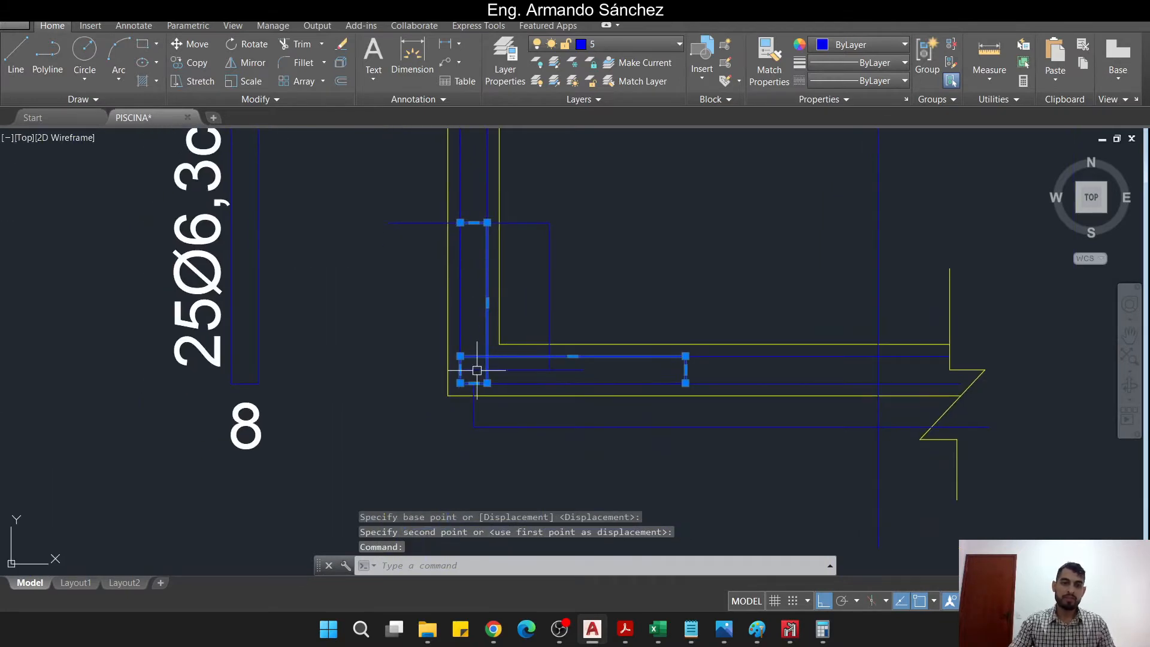
middle_click_drag(512, 327, 436, 357)
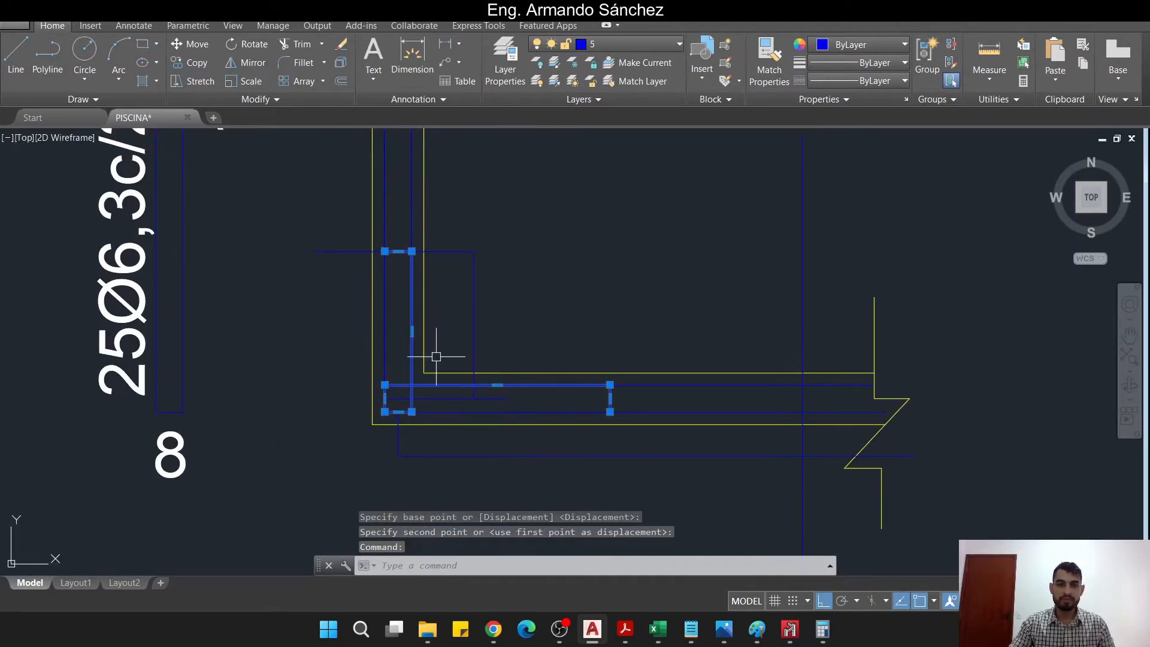
key("Escape")
key("Escape")
- Erase the two guide lines that mark the 0.4 height beside the wall
left_click(500, 329)
left_click(451, 240)
type("e")
key("space")
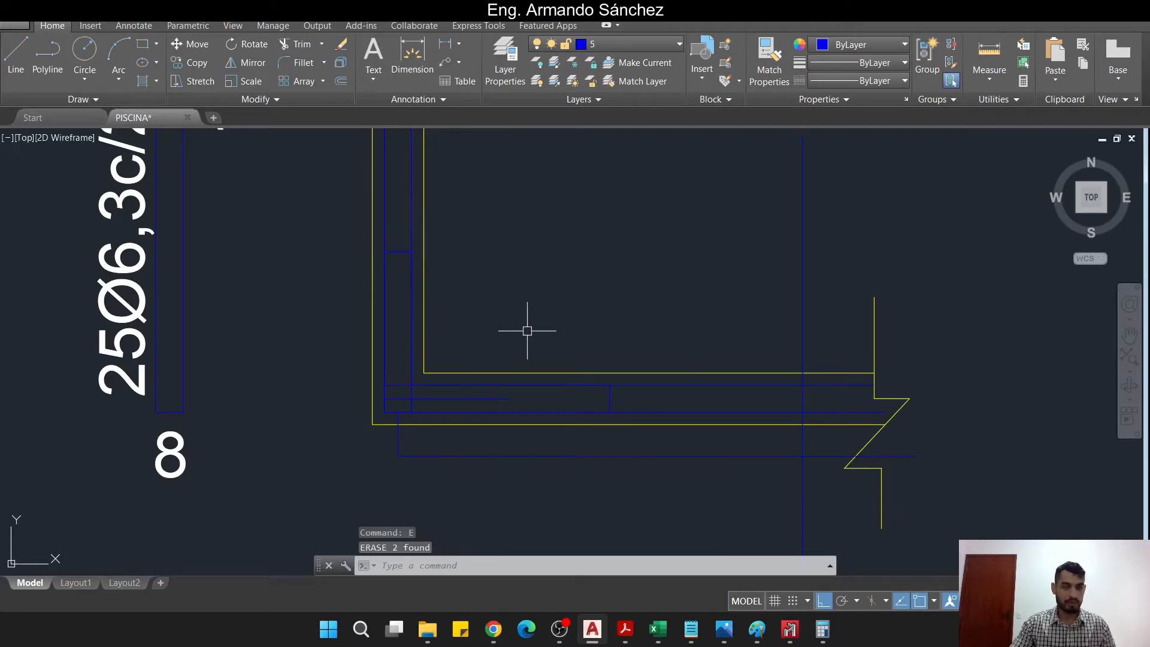
- Highlight the outer L-shaped corner bar to check its extent, and clear the selection
middle_click_drag(479, 321, 464, 324)
left_click(369, 311)
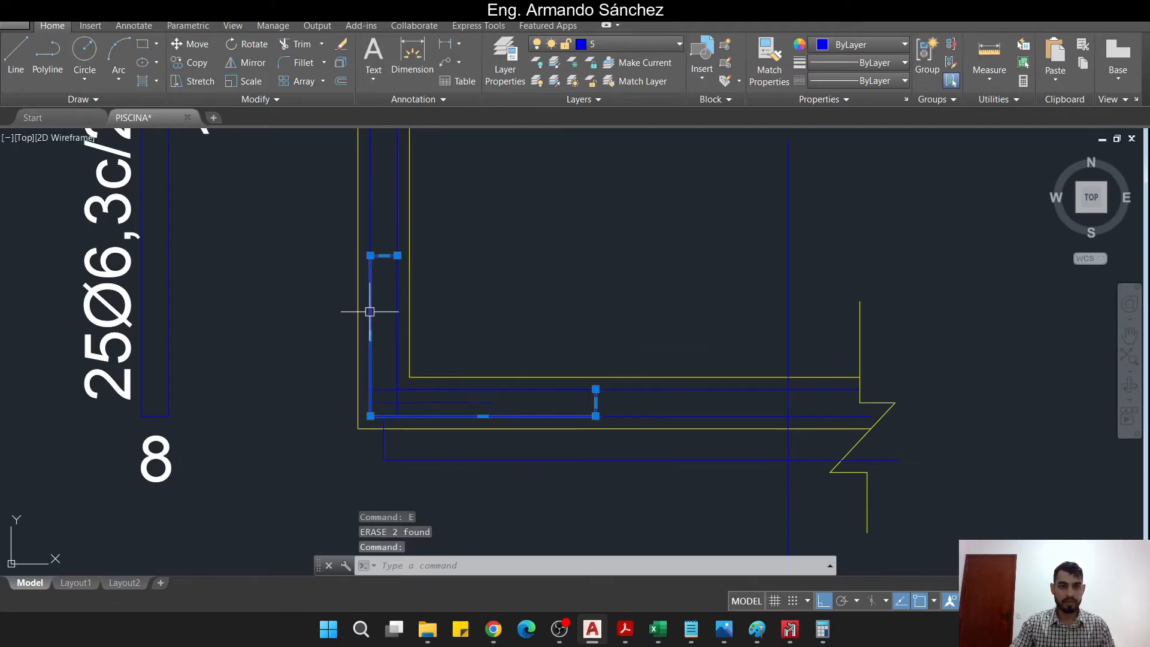
middle_click_drag(462, 405, 419, 380)
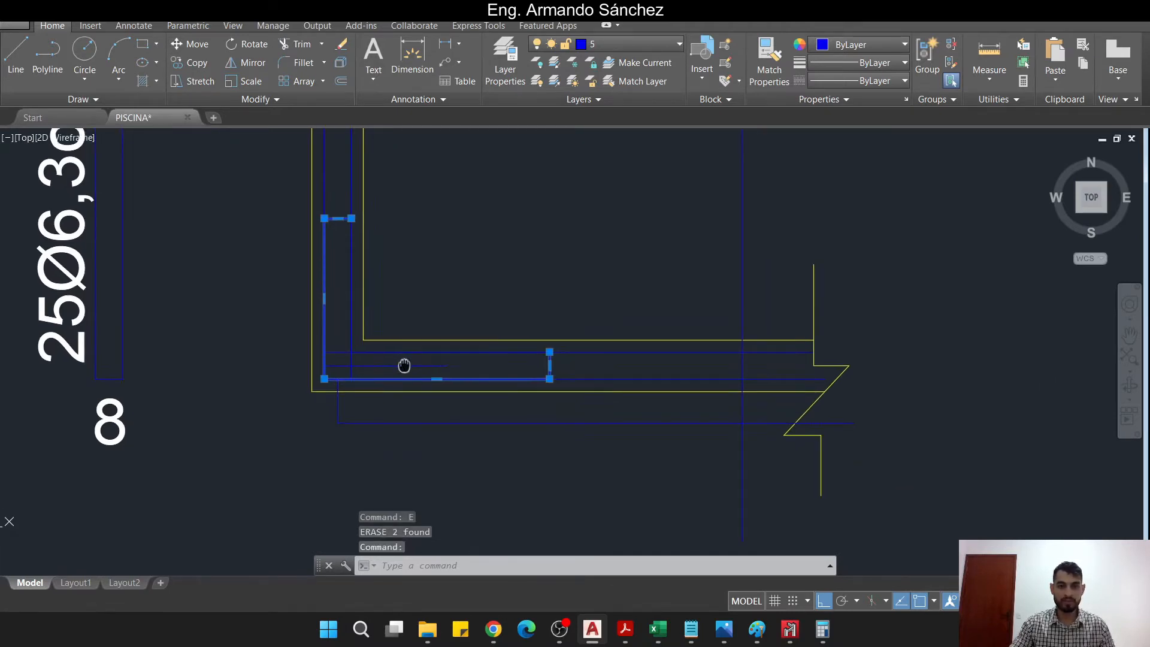
key("Escape")
key("Escape")
key("Escape")
- Stretch the floor-side ends of the corner bars along the slab to the vertical limit line
middle_click_drag(670, 428, 625, 416)
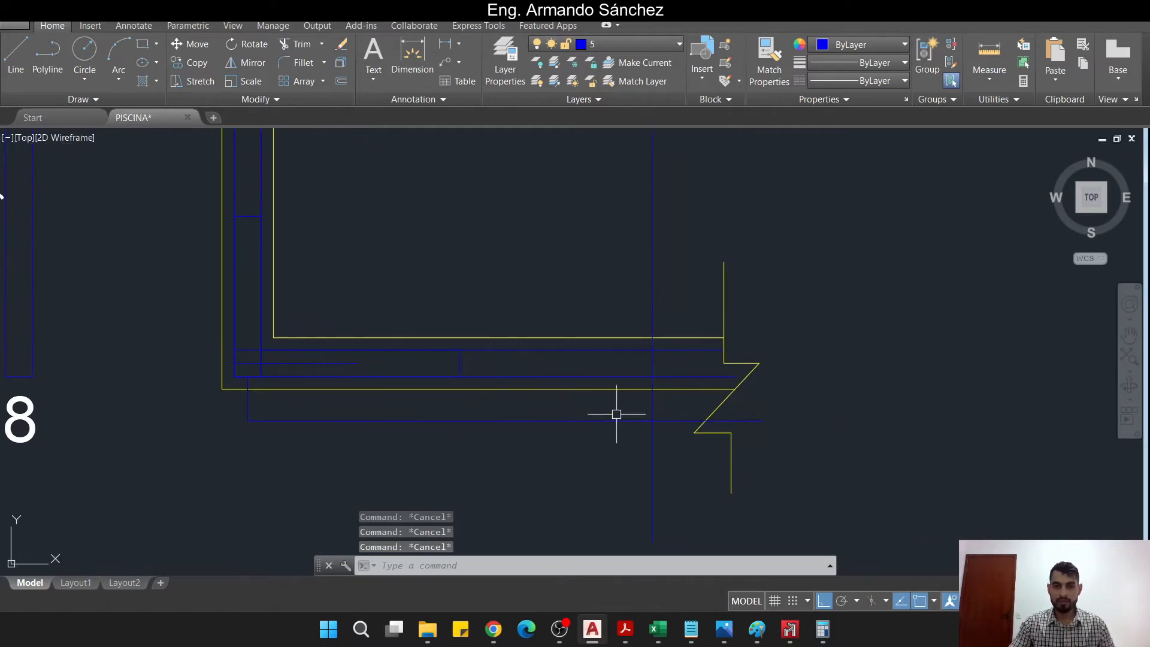
left_click(498, 400)
left_click(426, 294)
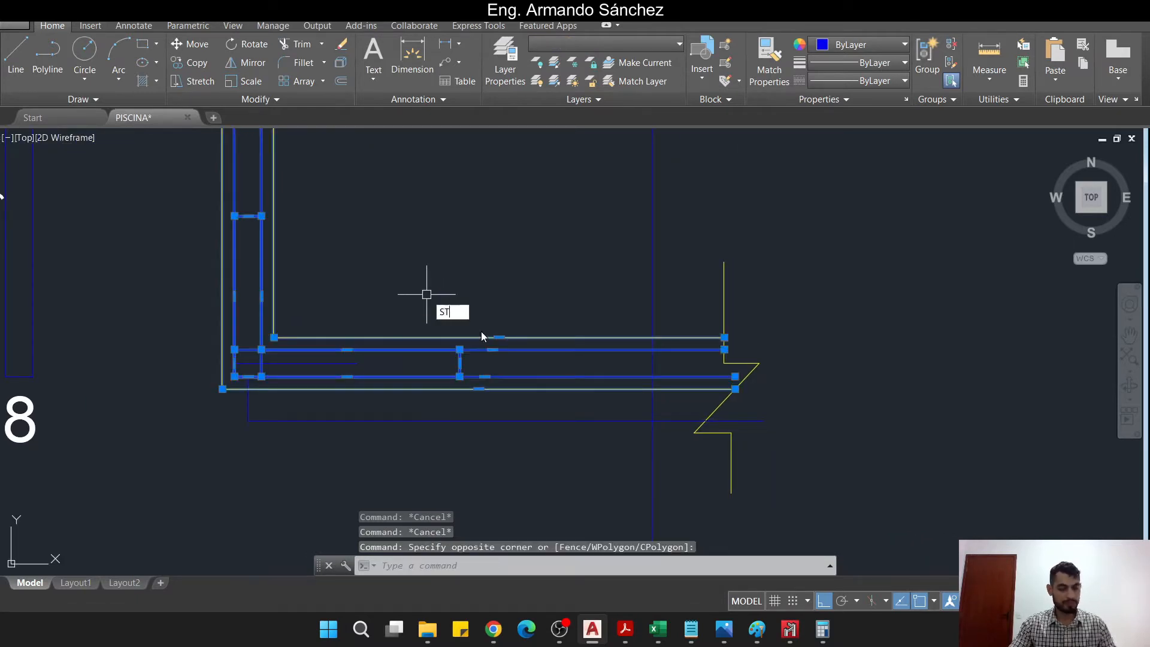
key("Return")
scroll(483, 336, "up", 2)
left_click(440, 374)
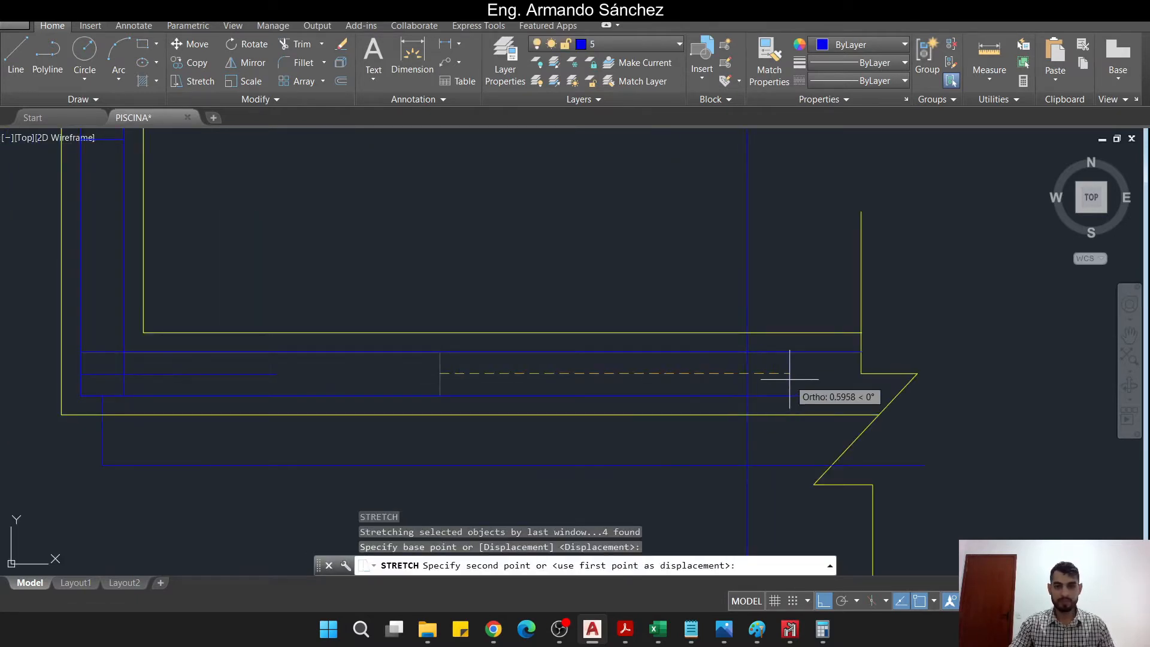
left_click(747, 373)
- Erase the vertical limit line and the two reference lines running below the slab
scroll(688, 365, "down", 4)
key("Escape")
key("Escape")
left_click(711, 336)
left_click(664, 291)
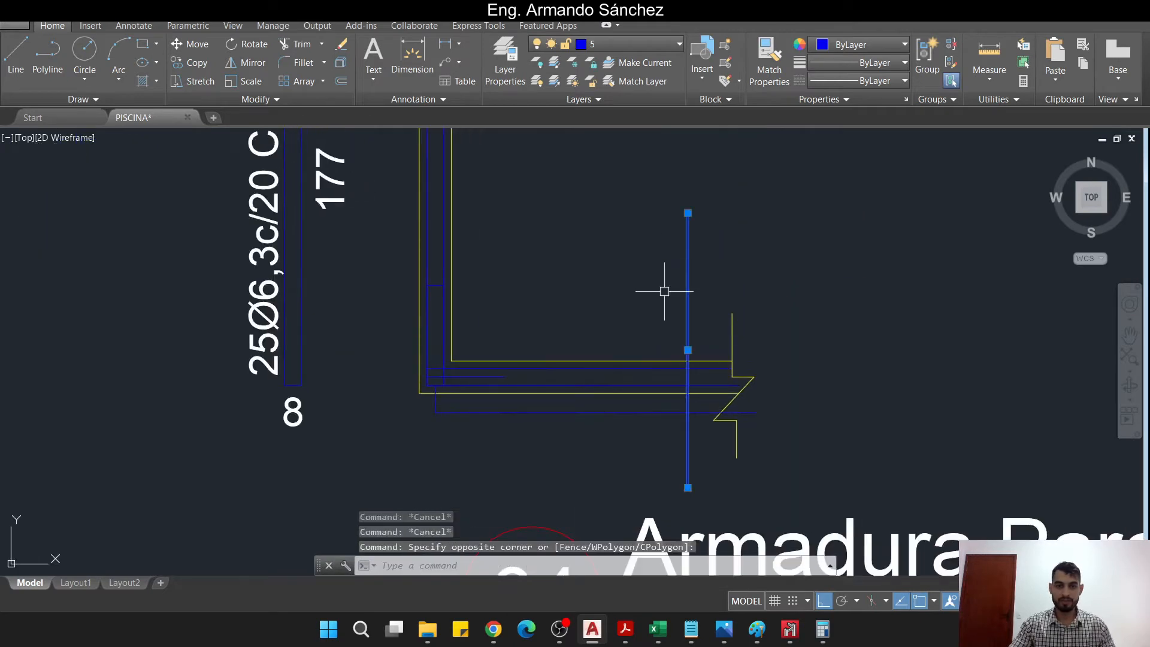
left_click(582, 403)
left_click(488, 429)
left_click(473, 418)
left_click(414, 403)
type("e")
key("Return")
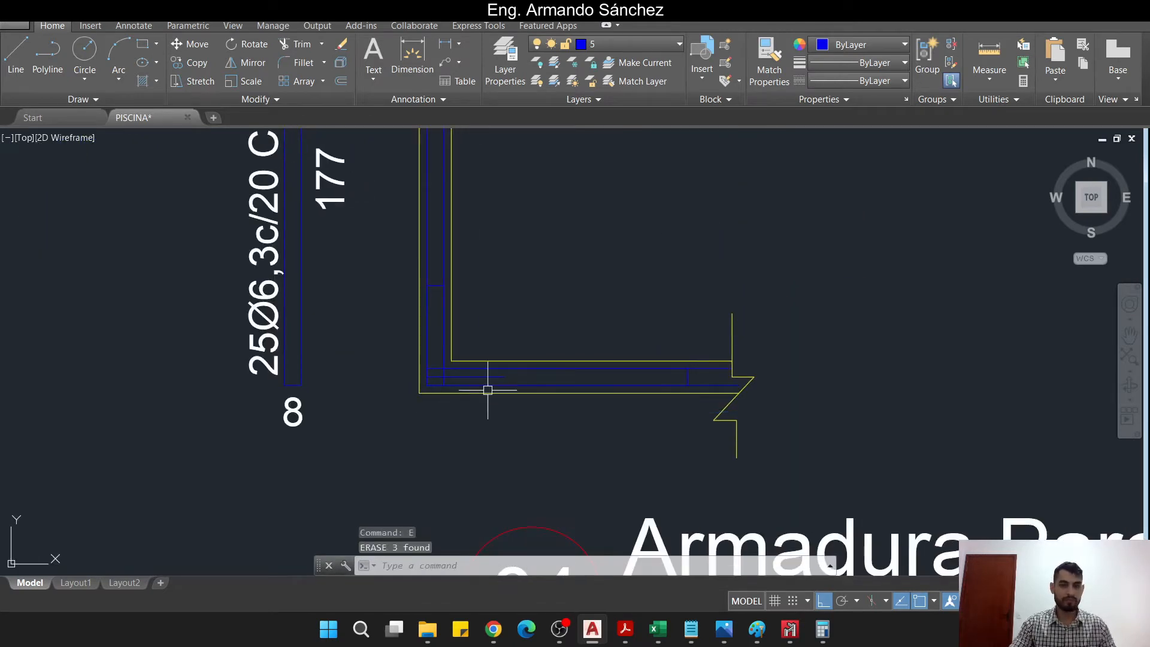
- Erase the short horizontal guide line at the slab's mid-depth in the wall corner
scroll(459, 377, "up", 5)
left_click(461, 374)
type("e")
key("Return")
scroll(531, 428, "down", 5)
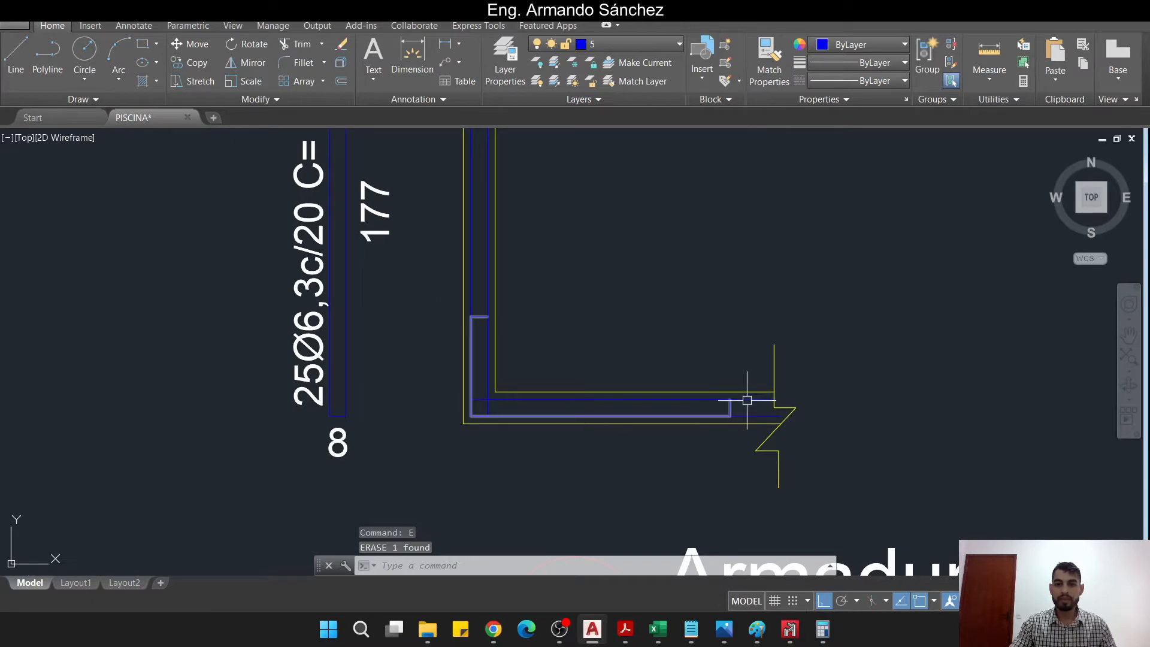
scroll(746, 400, "up", 2)
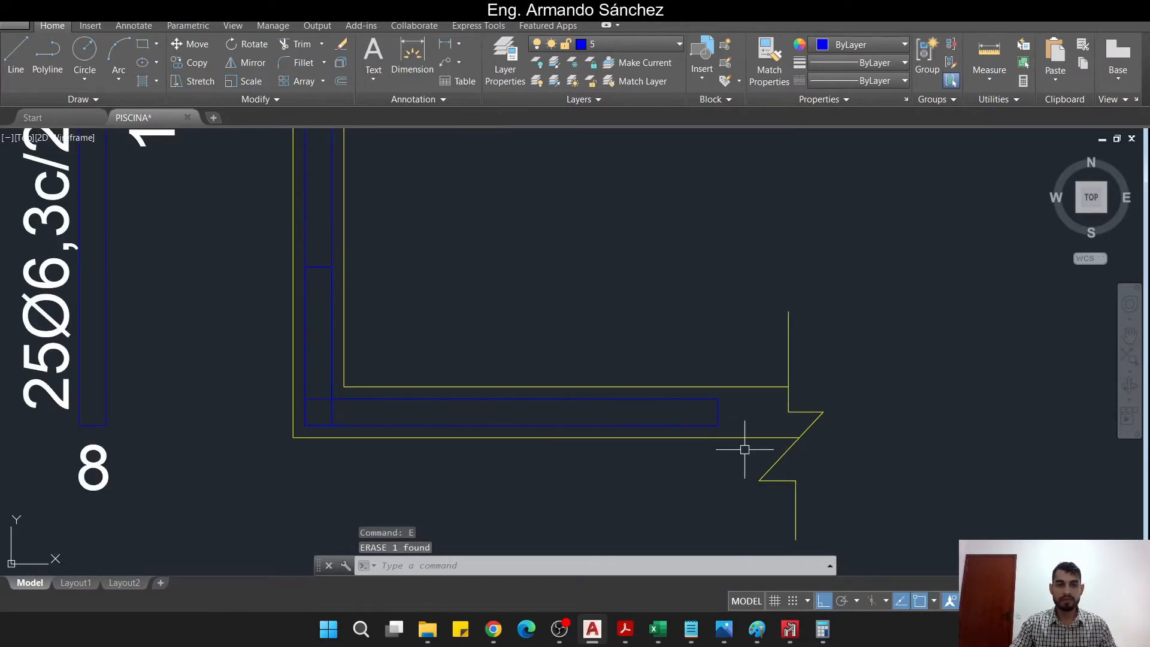
- Copy the inner corner bar out of the section into the empty space inside the pool, with Ortho off
scroll(744, 449, "down", 4)
scroll(598, 413, "up", 4)
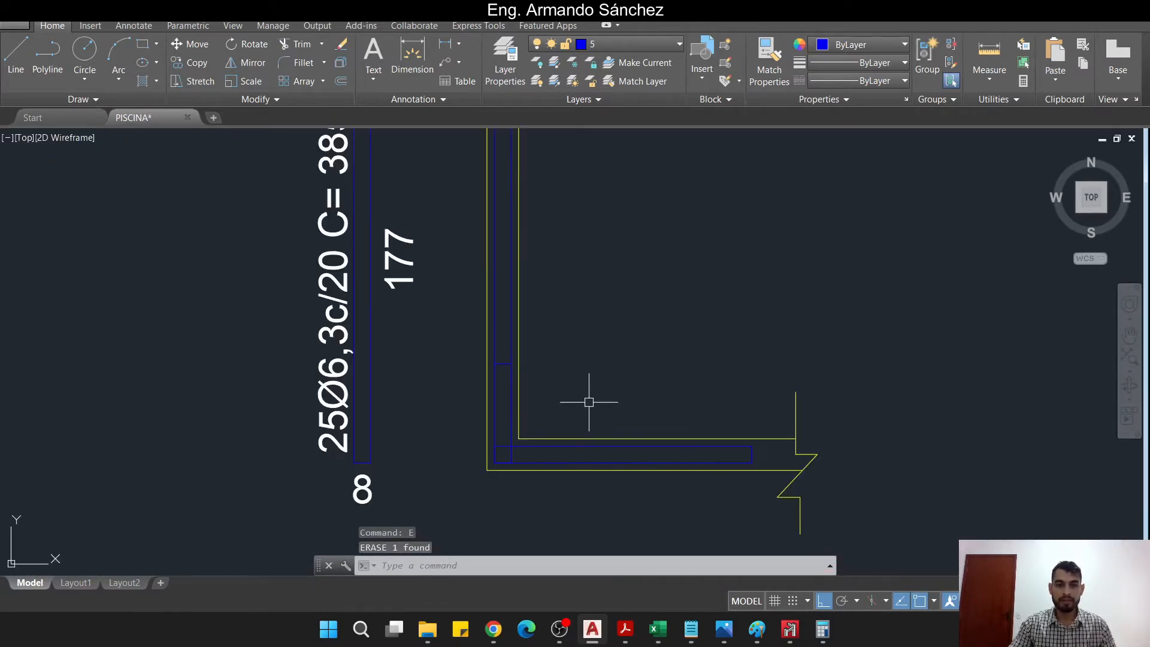
key("Escape")
key("Escape")
key("Escape")
scroll(497, 352, "up", 3)
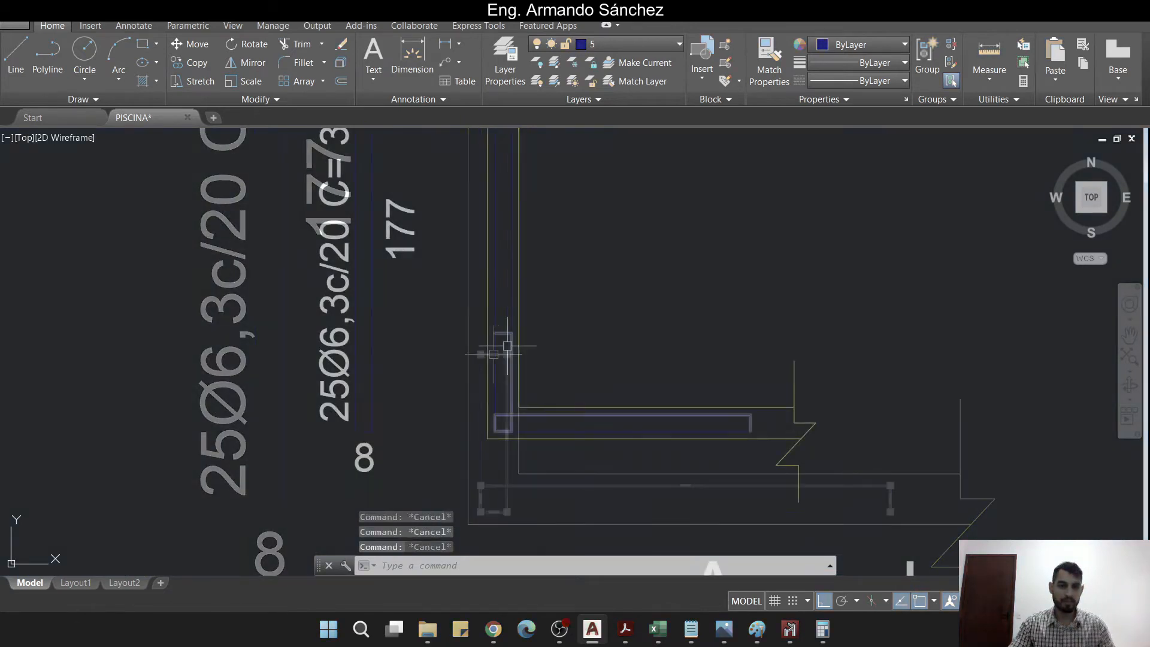
left_click(511, 350)
type("co")
key("Return")
left_click(513, 415)
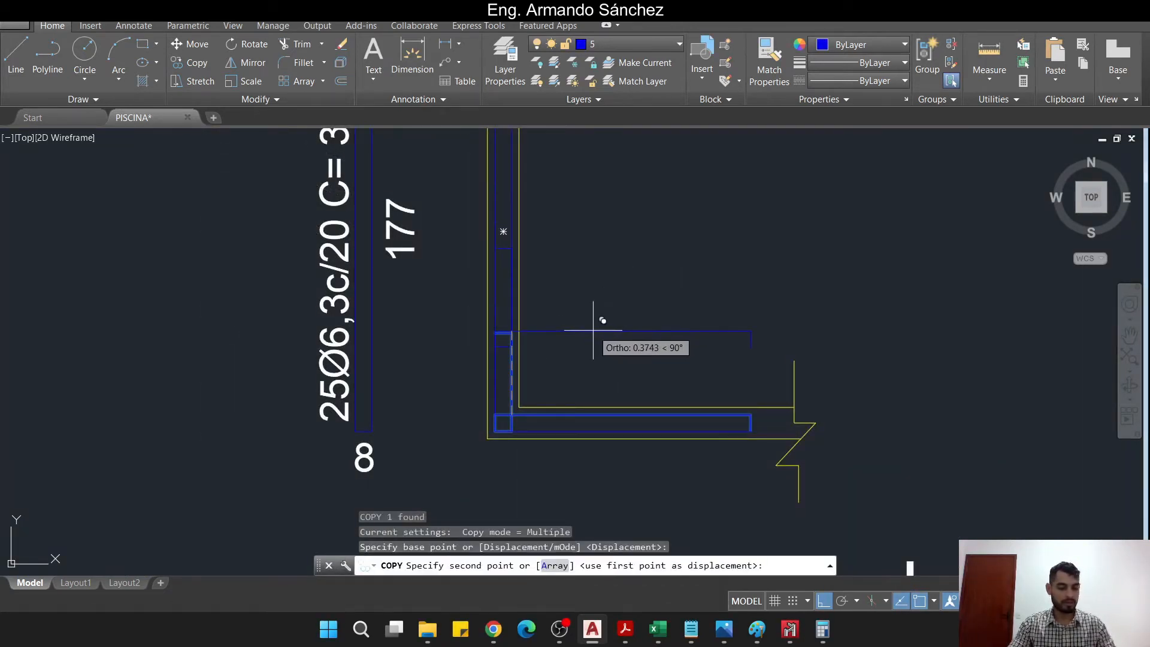
key("F8")
middle_click_drag(616, 311, 602, 274)
left_click(573, 322)
key("Escape")
key("Escape")
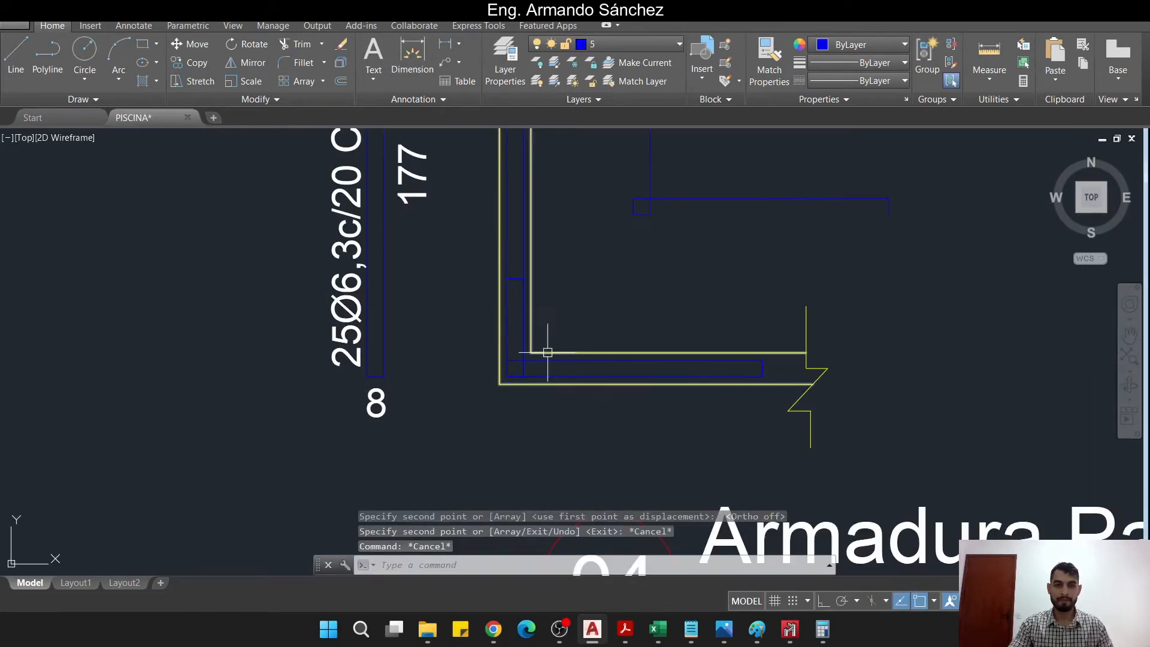
- Copy the outer L-shaped corner bar to the empty area below the wall bar detail
left_click(545, 374)
type("co")
key("Return")
left_click(523, 349)
middle_click_drag(475, 411, 530, 320)
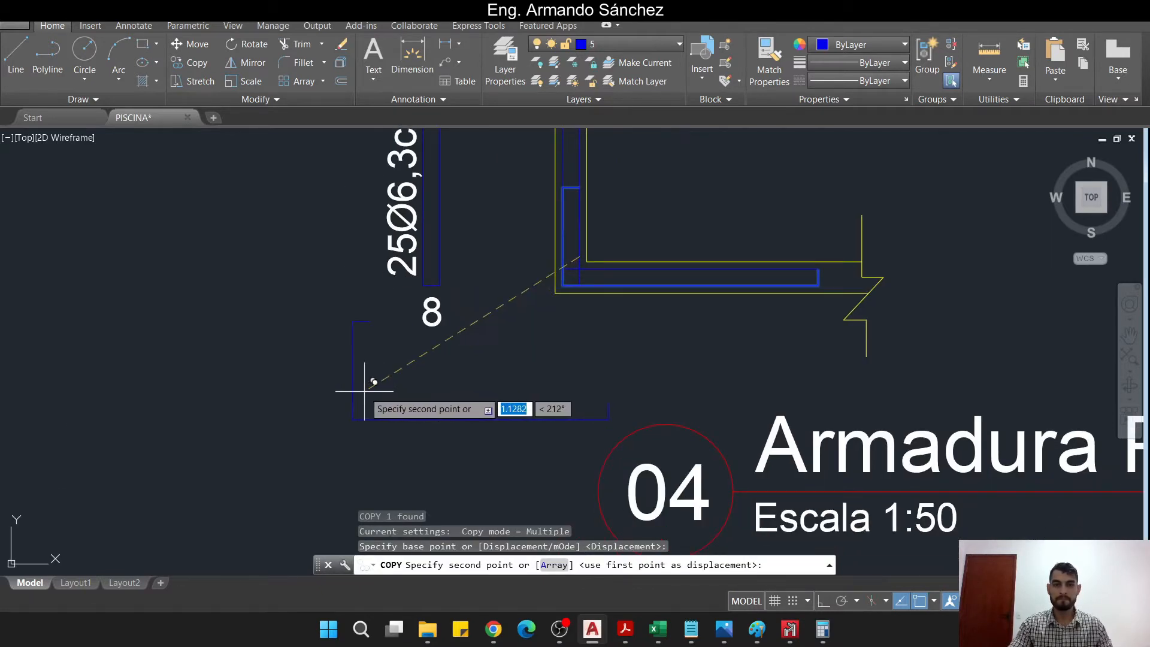
left_click(350, 376)
scroll(413, 392, "down", 3)
key("Escape")
key("Escape")
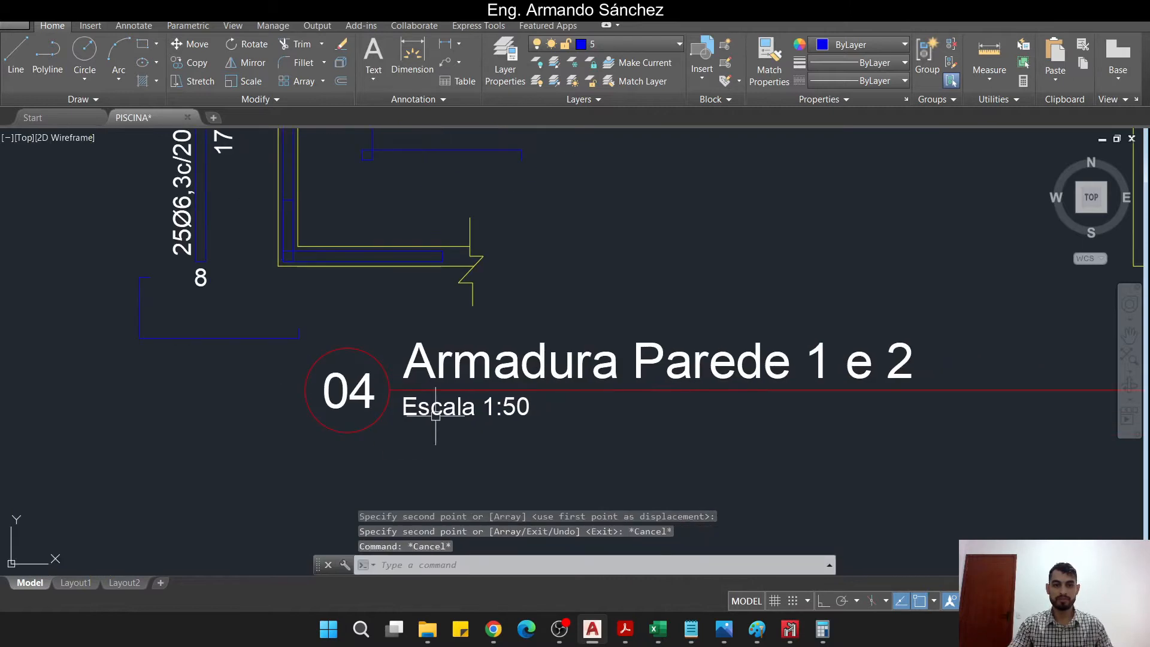
- Move the "Armadura Parede 1 e 2" title block farther below the section detail
left_click(514, 442)
left_click(342, 354)
type("m")
key("Return")
left_click(627, 184)
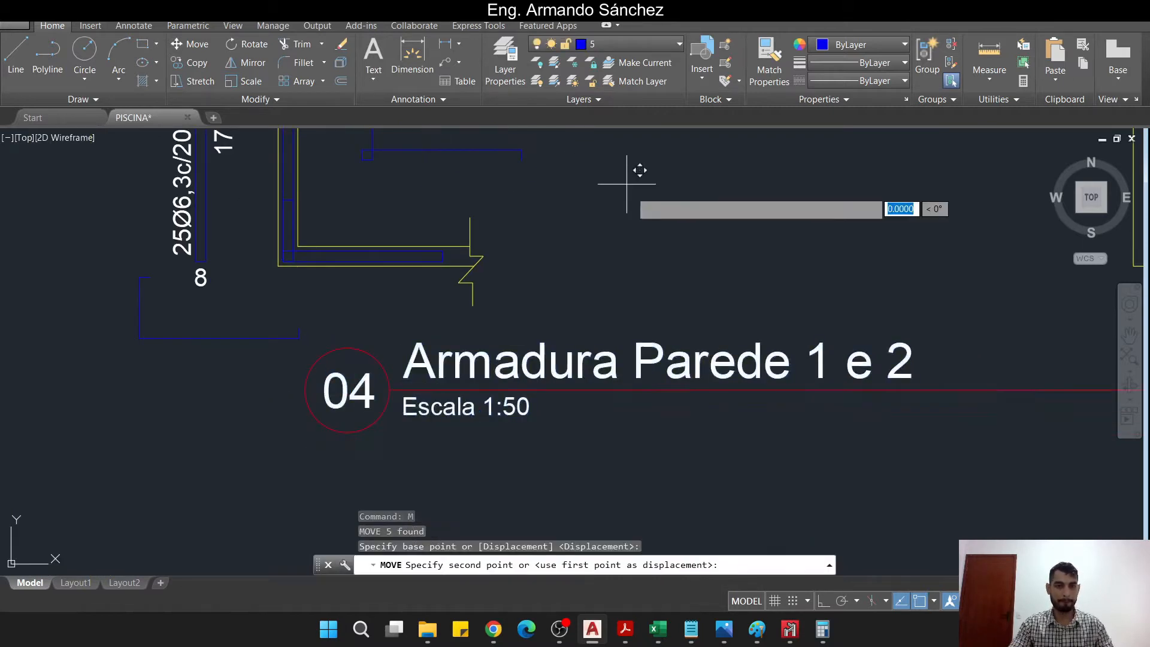
scroll(748, 240, "down", 3)
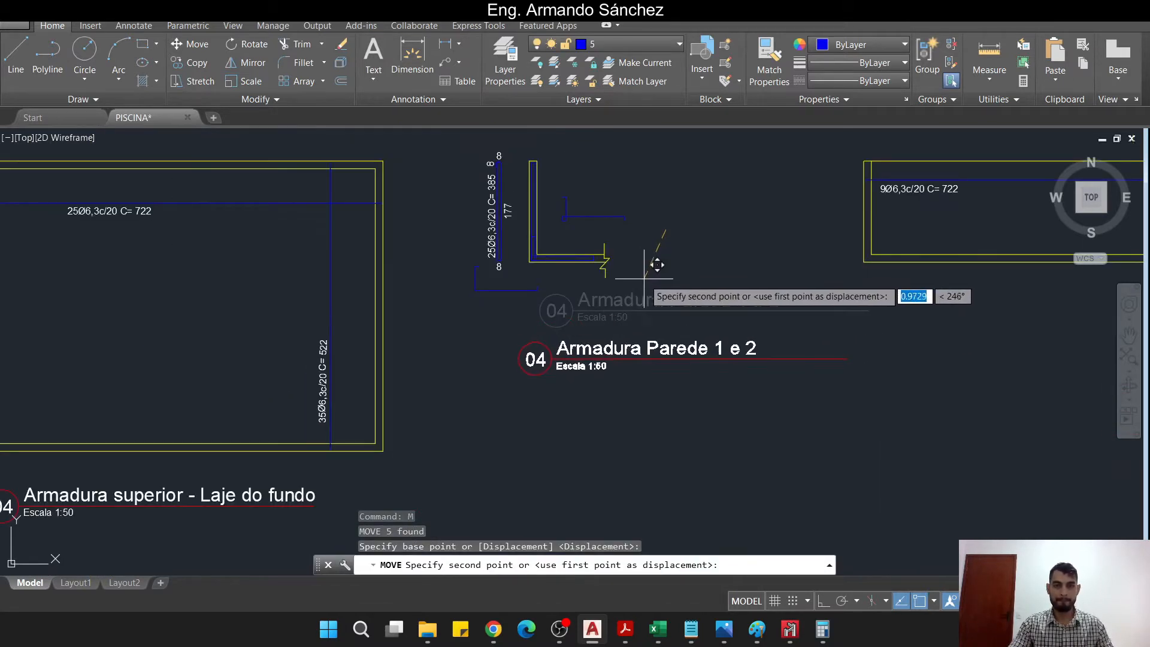
key("Escape")
- Move the copied outer corner bar slightly lower, clear of the vertical wall bar's 8 label
scroll(509, 276, "up", 5)
left_click(514, 282)
left_click(490, 346)
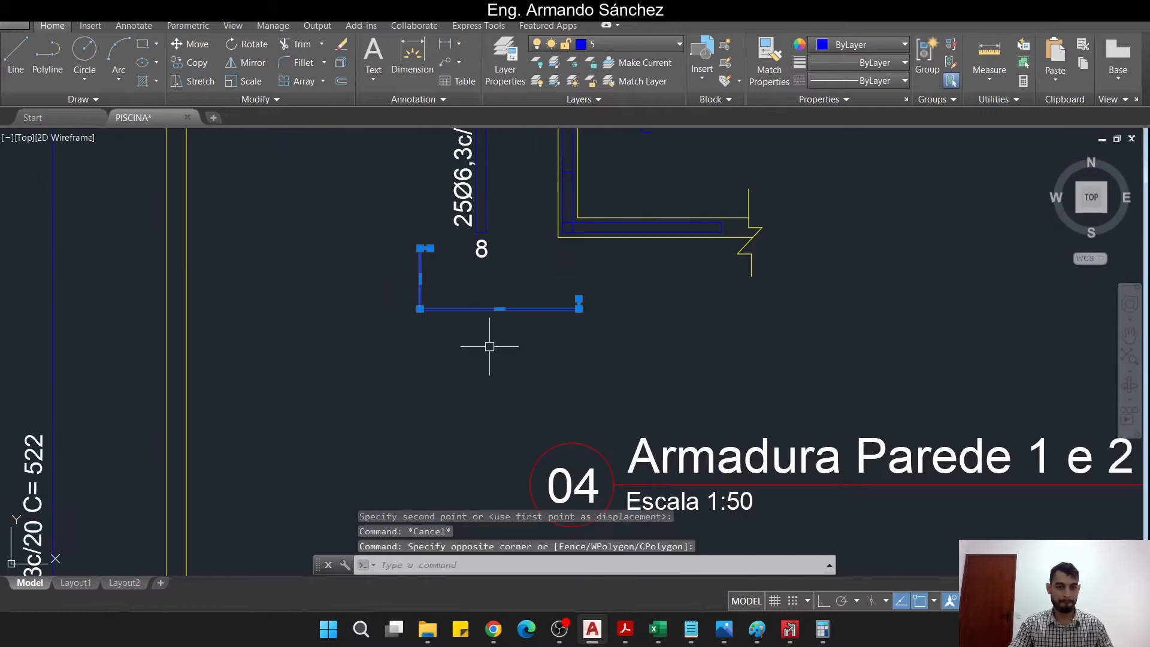
type("m")
key("Return")
left_click(596, 323)
left_click(607, 351)
key("Escape")
middle_click_drag(652, 275, 539, 396)
middle_click_drag(583, 292, 561, 337)
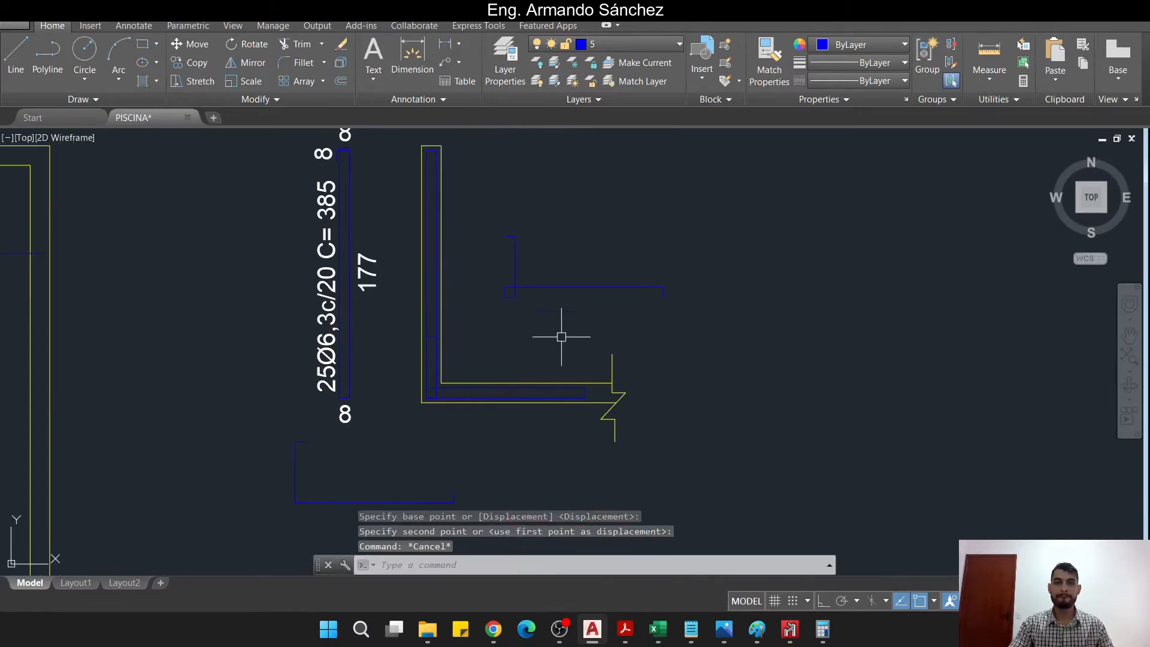
key("Escape")
key("Escape")
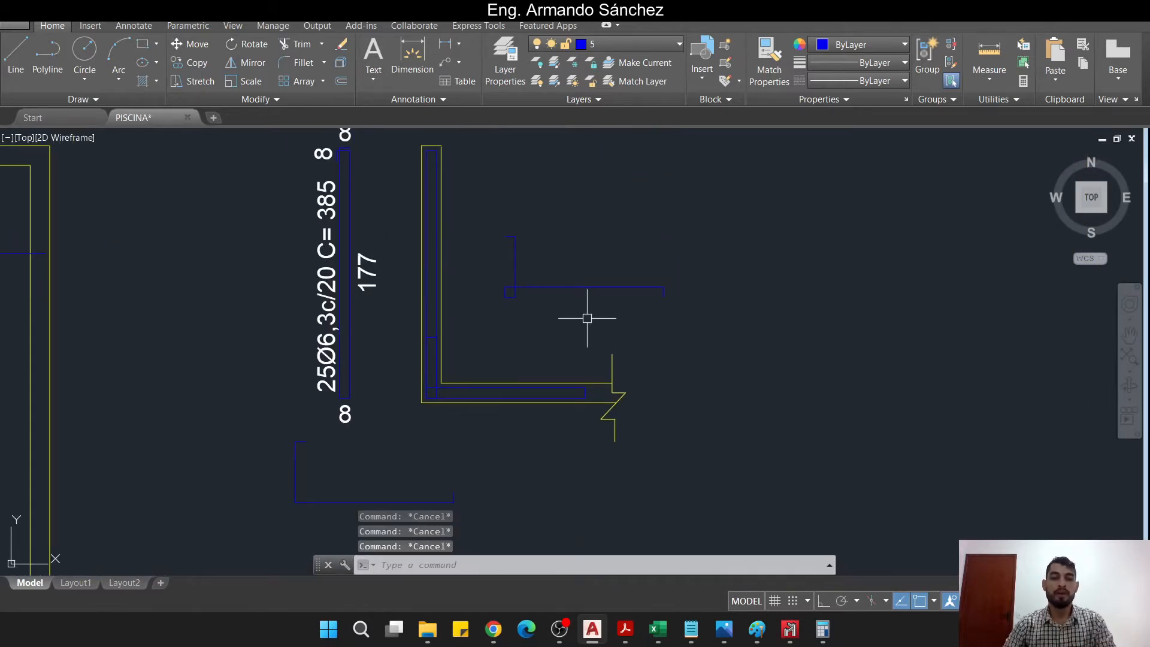
middle_click_drag(466, 287, 584, 312)
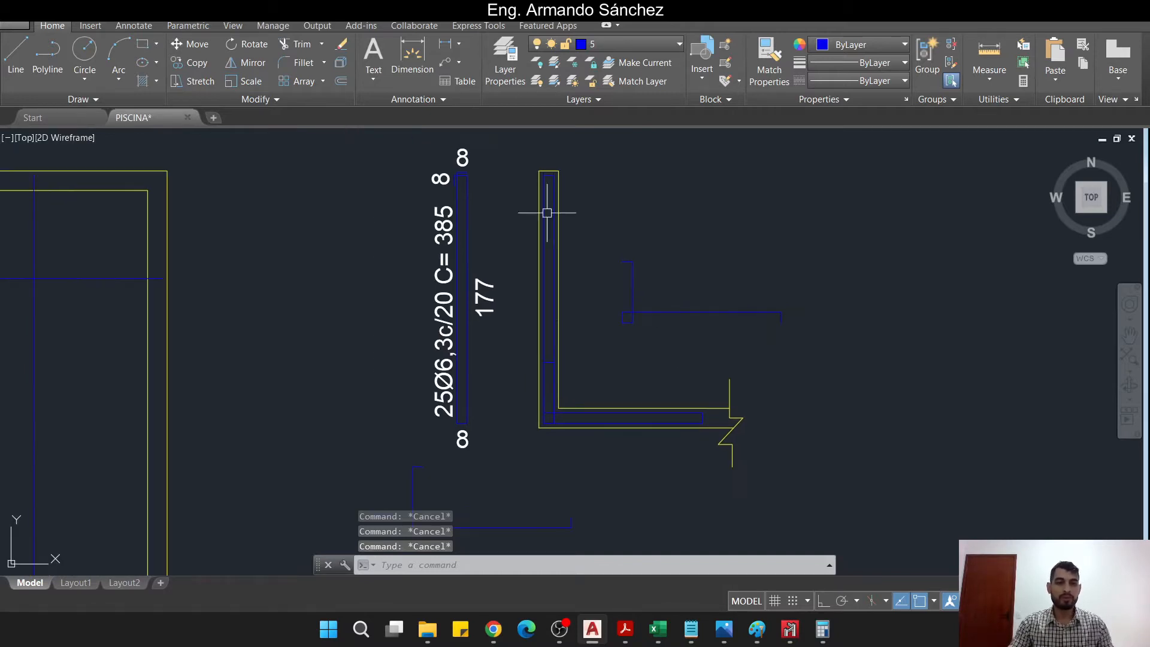
left_click(462, 157)
type("c")
key("Return")
scroll(679, 256, "up", 2)
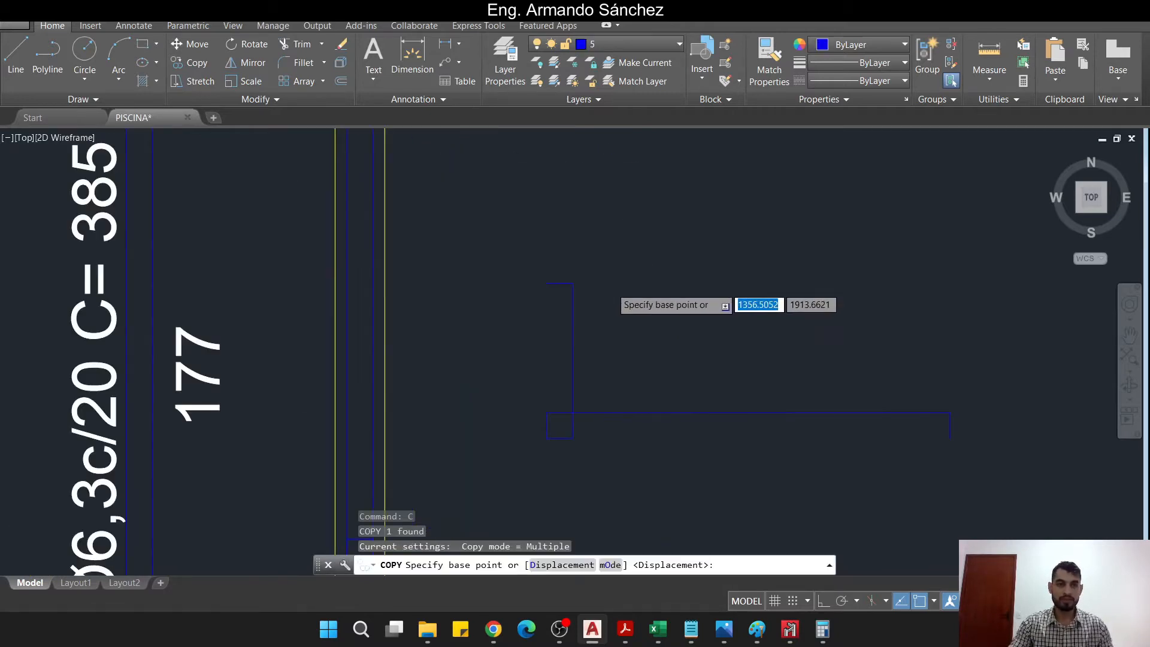
key("Escape")
key("Escape")
- Copy the existing length labels to the detached inner corner bar, marking its segments 8, 44, 8, 8, 114 and 8
middle_click_drag(393, 153, 408, 182)
left_click(344, 154)
type("c")
key("Return")
left_click(347, 159)
scroll(650, 319, "up", 2)
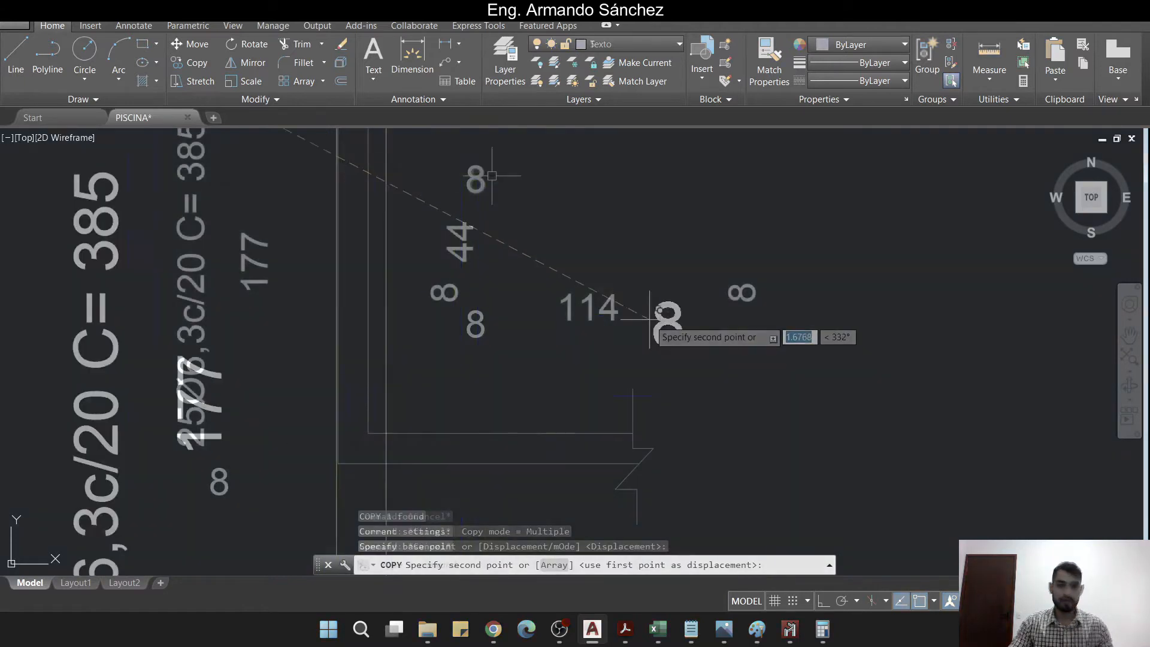
middle_click_drag(566, 250, 512, 288)
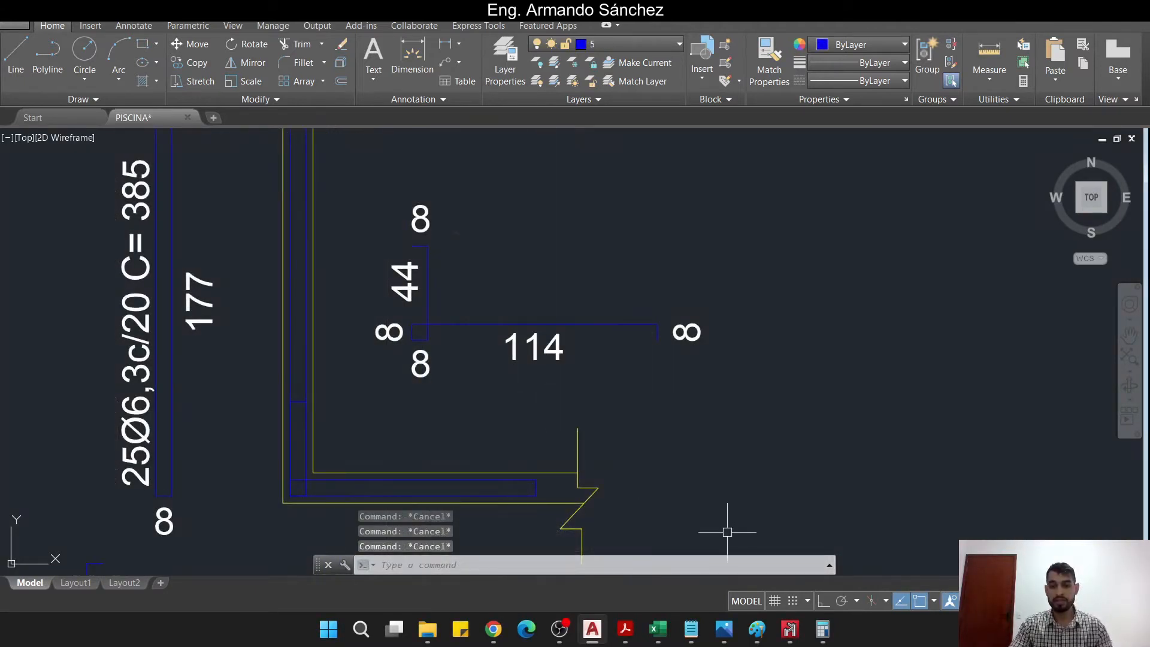
- Examine the pool plan, section and wall reinforcement drawings for the wall length along which the corner bars are distributed
scroll(673, 495, "down", 5)
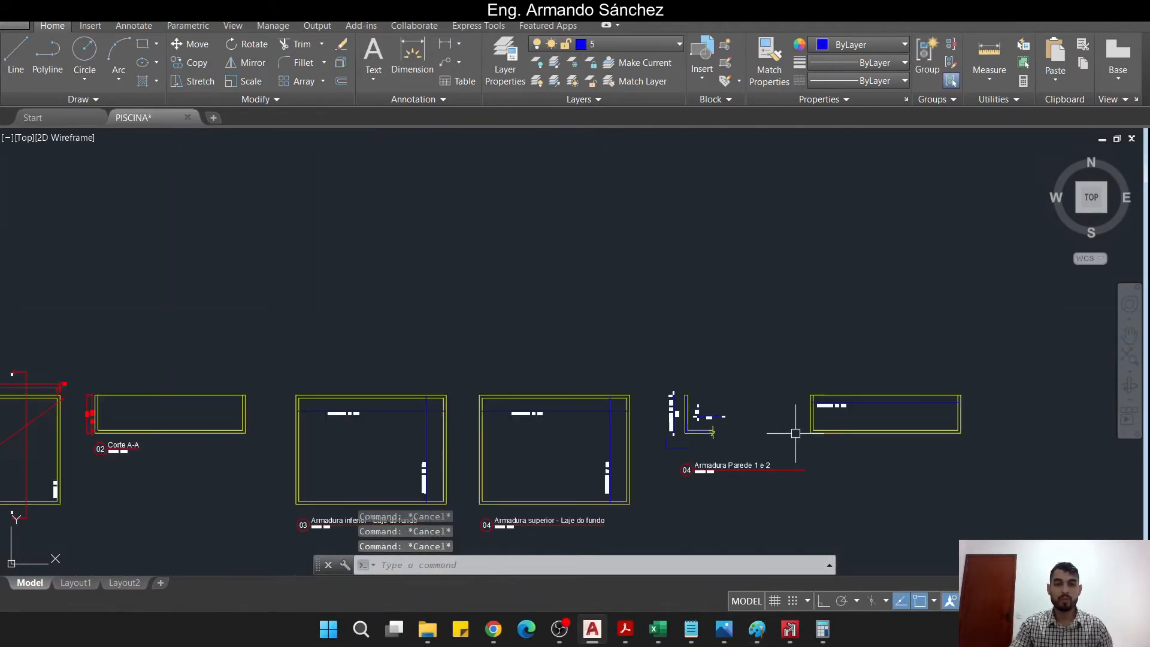
scroll(663, 411, "up", 4)
scroll(805, 417, "down", 4)
middle_click_drag(670, 438, 1132, 407)
middle_click_drag(524, 415, 837, 378)
scroll(437, 294, "up", 2)
middle_click_drag(682, 344, 304, 335)
scroll(715, 317, "up", 2)
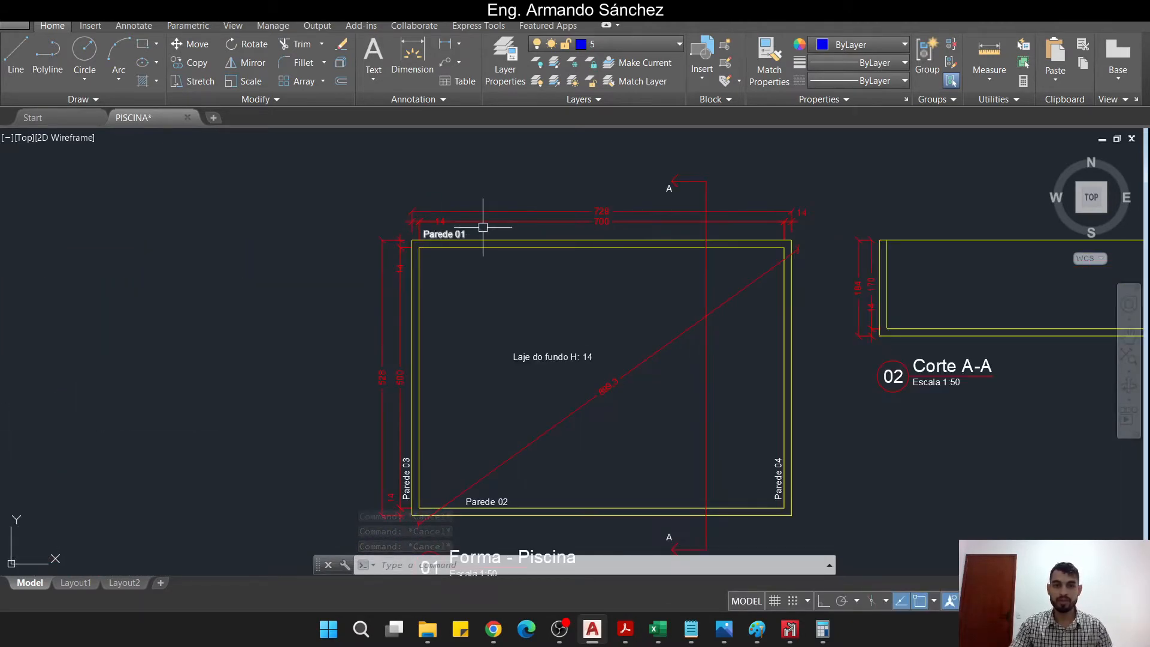
scroll(349, 253, "down", 4)
scroll(593, 233, "up", 4)
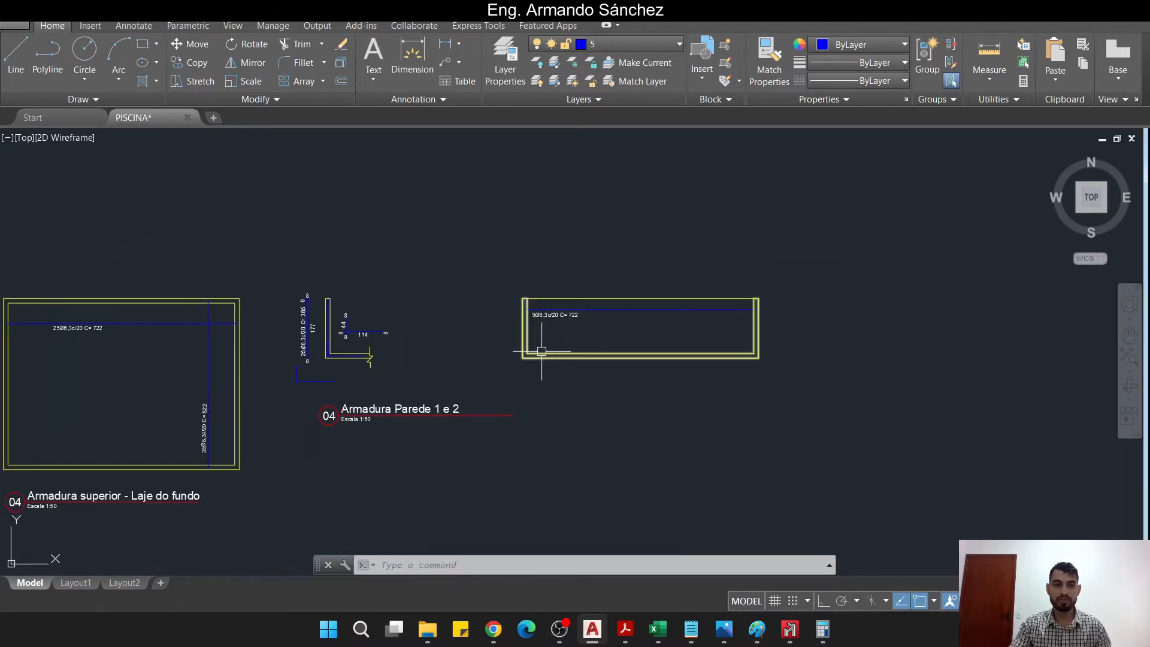
scroll(942, 310, "down", 2)
middle_click_drag(337, 339, 995, 303)
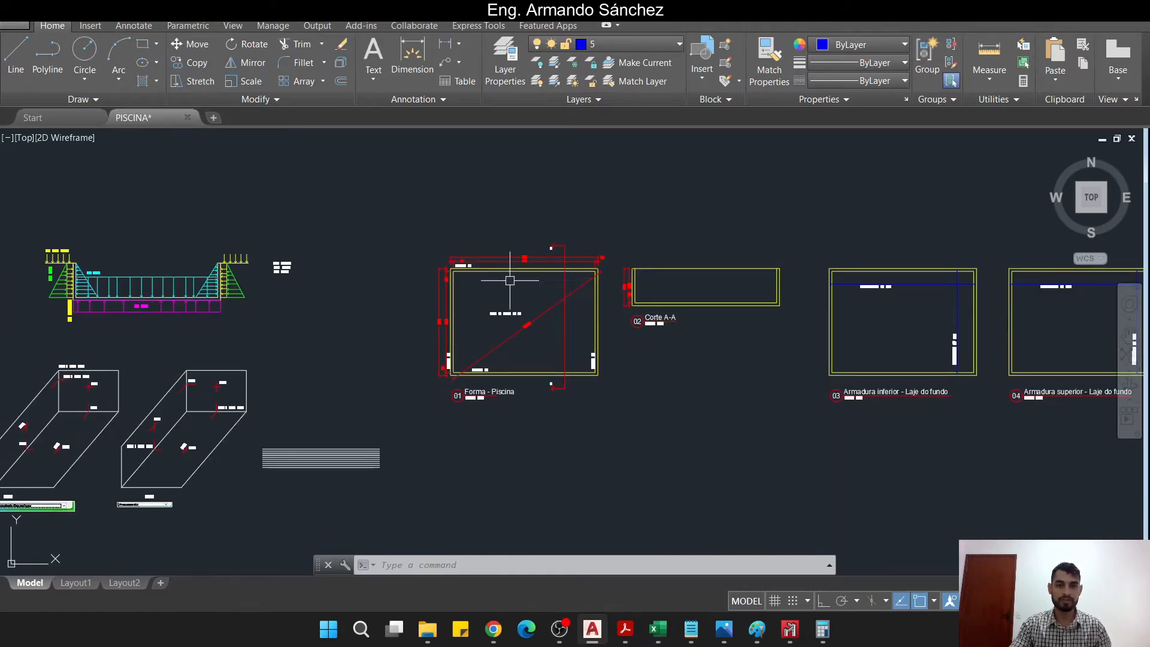
middle_click_drag(544, 282, 2, 258)
scroll(693, 269, "up", 3)
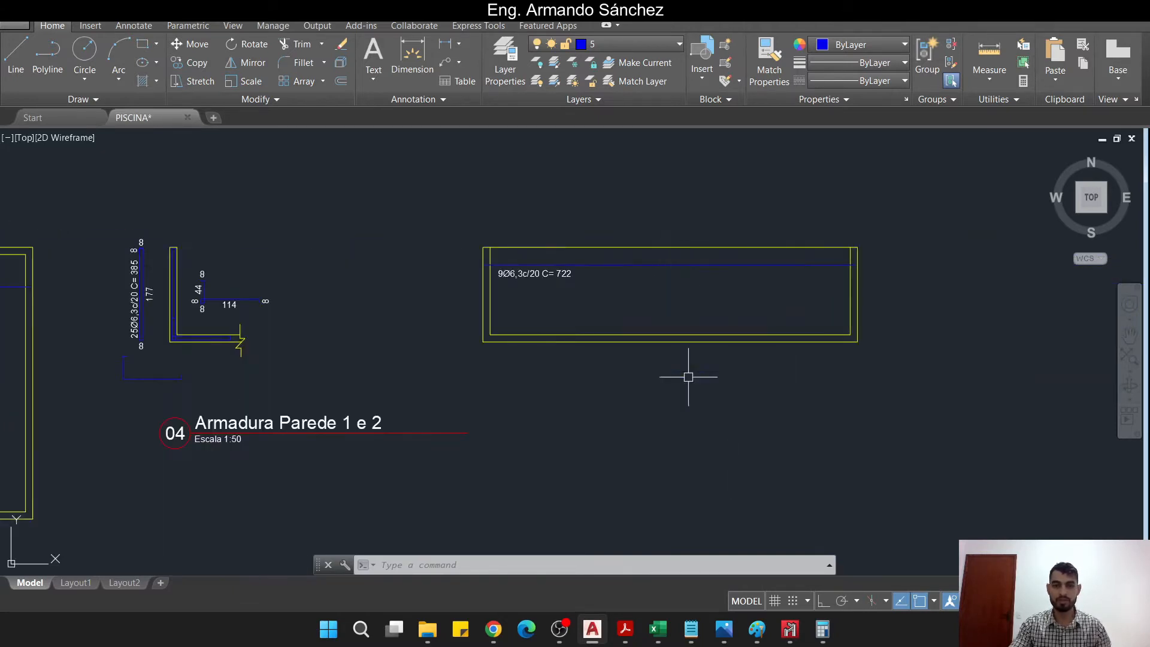
- Calculate the number of corner bars in Calculator as 7 ÷ 0,2, and return to the drawing
left_click(827, 641)
type("0,2")
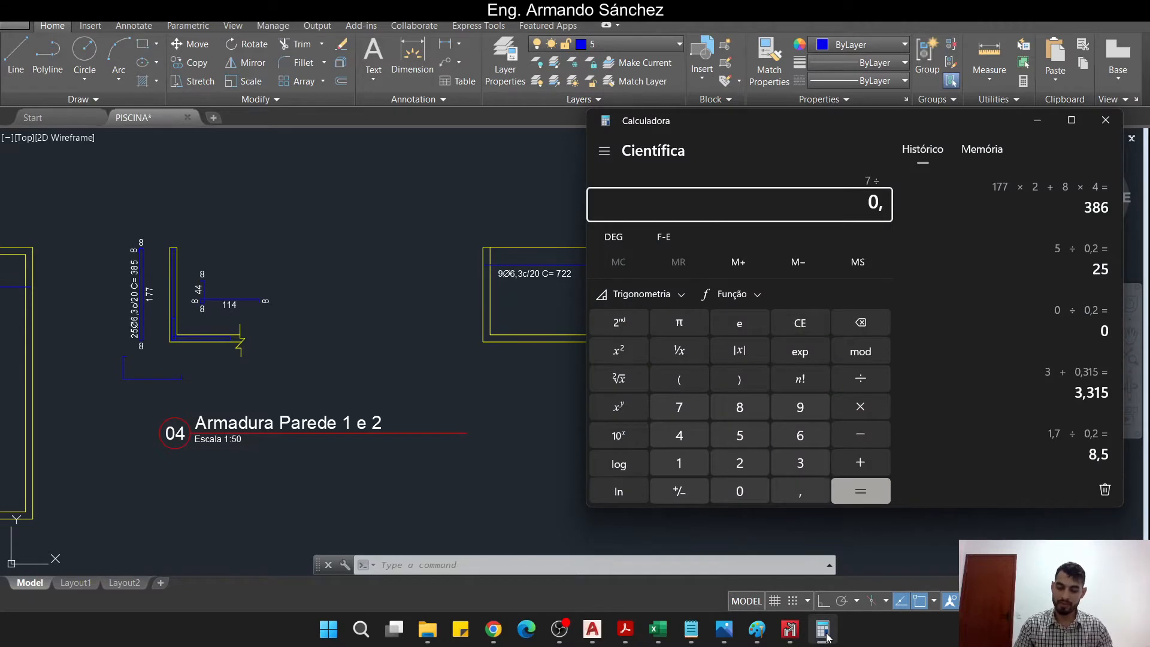
key("Return")
left_click(511, 417)
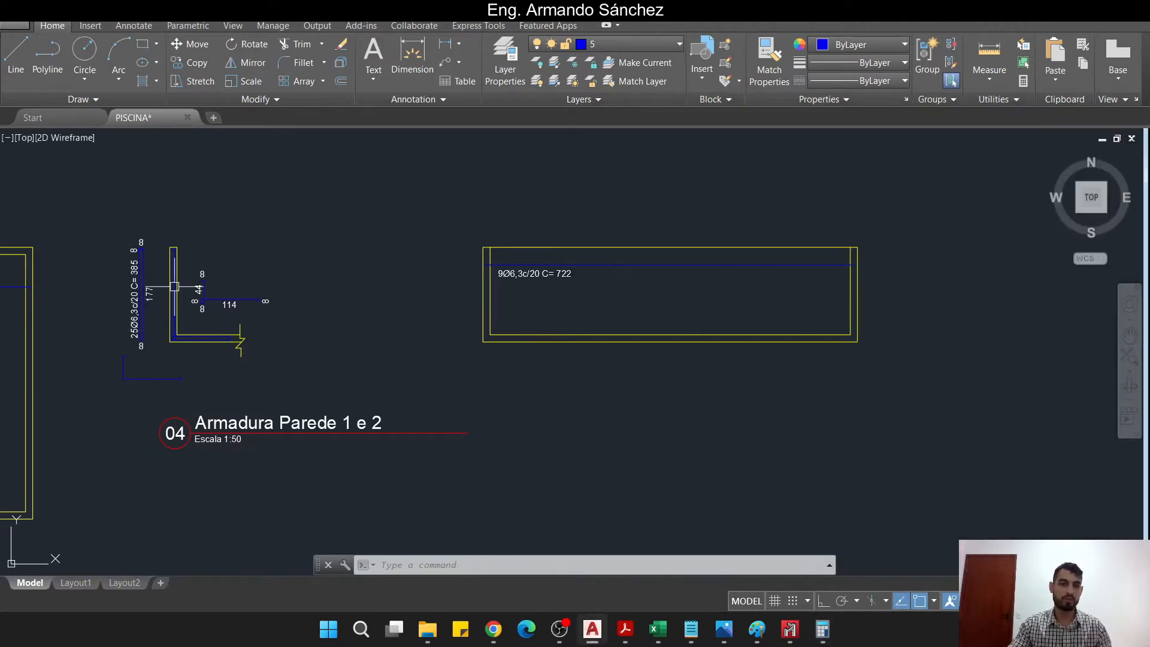
- Copy the 8 label from above the 44 segment to the space above the 114 segment
scroll(174, 286, "up", 6)
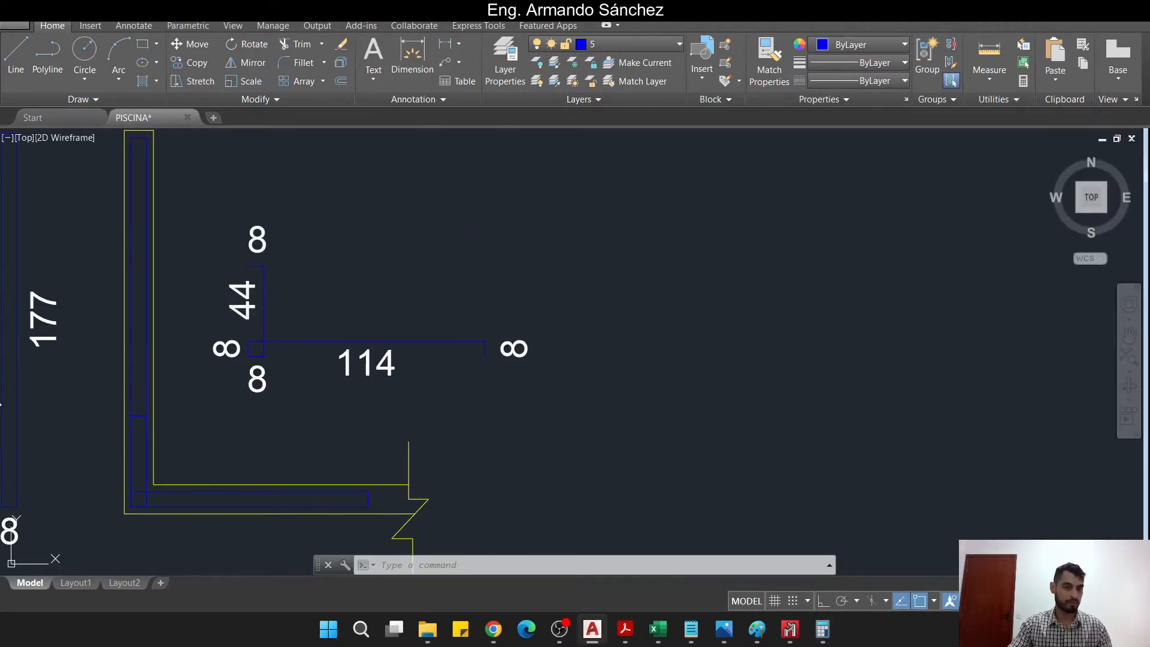
left_click(257, 239)
type("co")
key("space")
left_click(312, 235)
left_click(391, 270)
key("Escape")
- Replace the copied label's text with 35Ø6,3c/20 and start a second line with C=
left_click(336, 275)
double_click(336, 275)
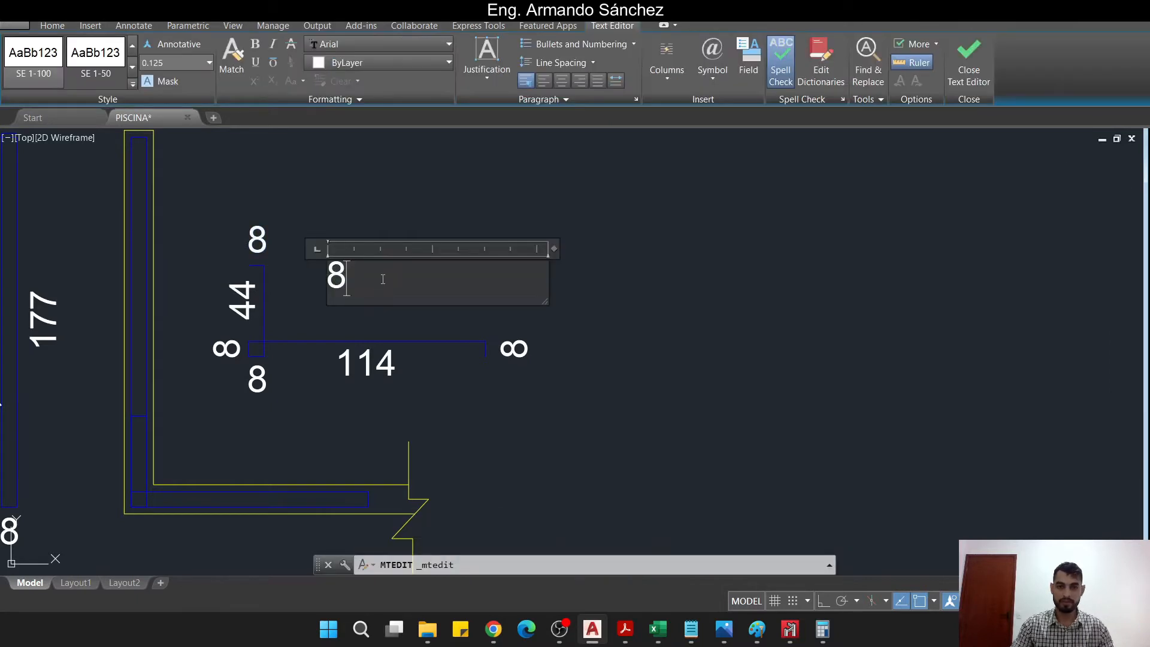
type("35%%c")
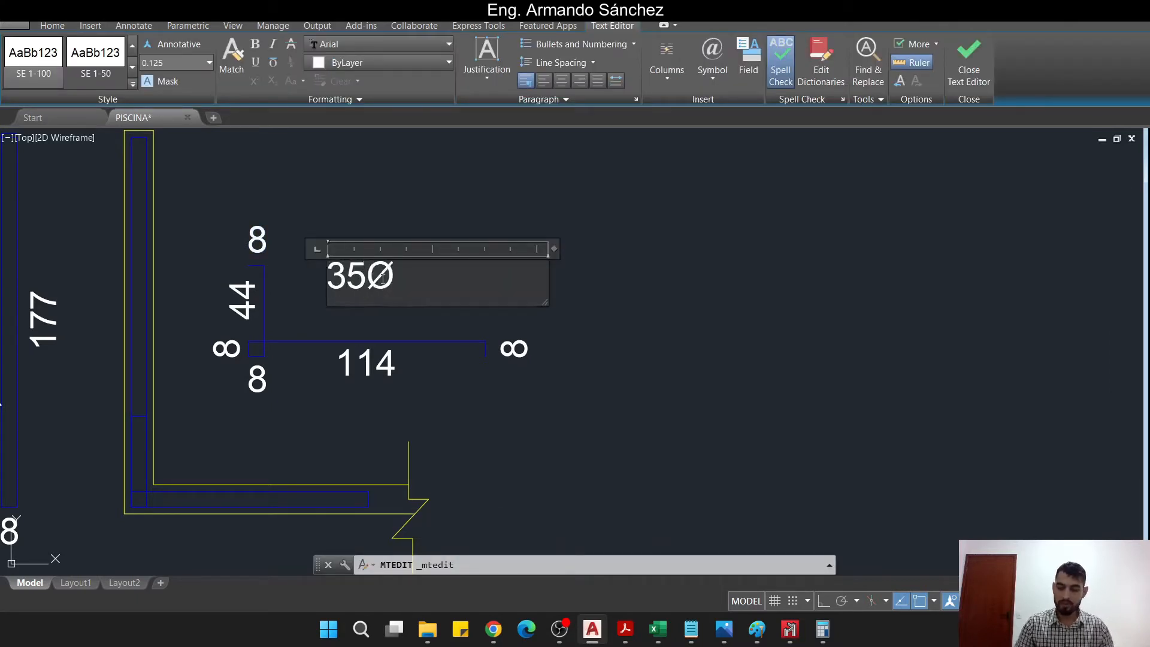
type("6,3C")
key("BackSpace")
key("Caps_Lock")
type("c")
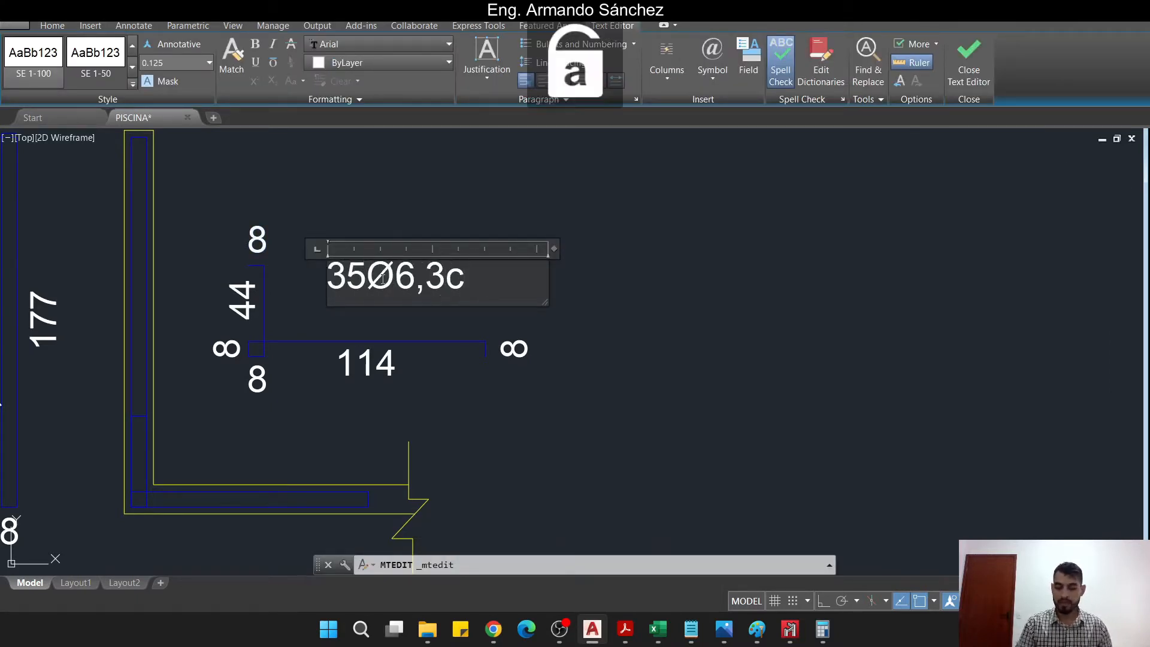
type("/20")
key("Return")
key("Caps_Lock")
type("C")
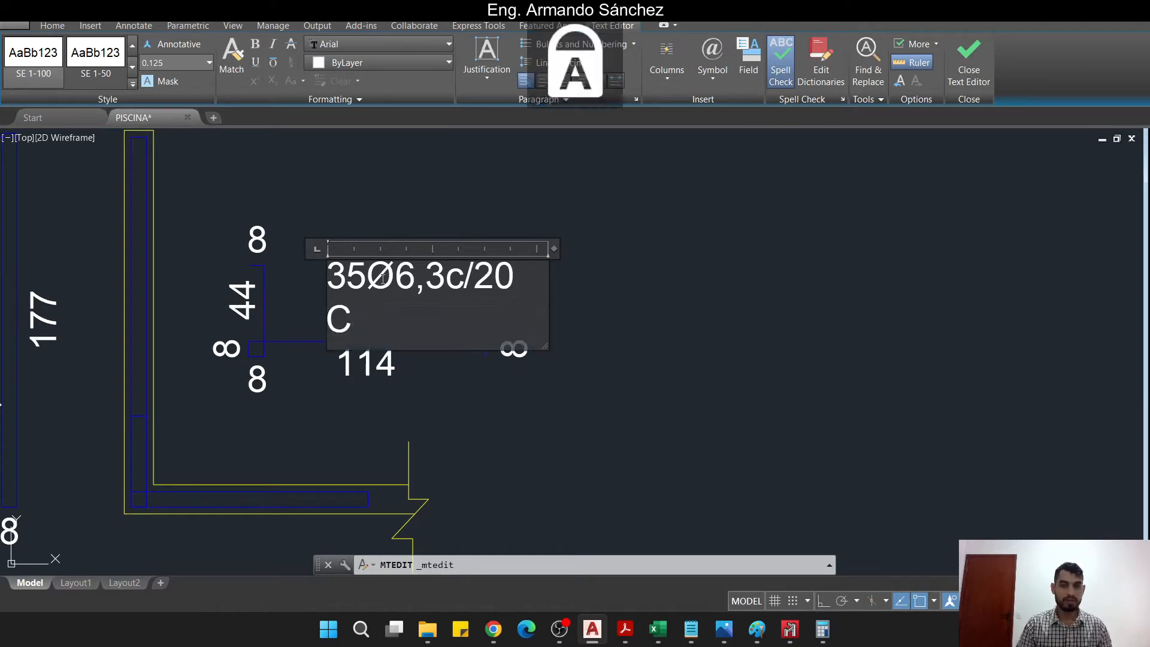
type("=")
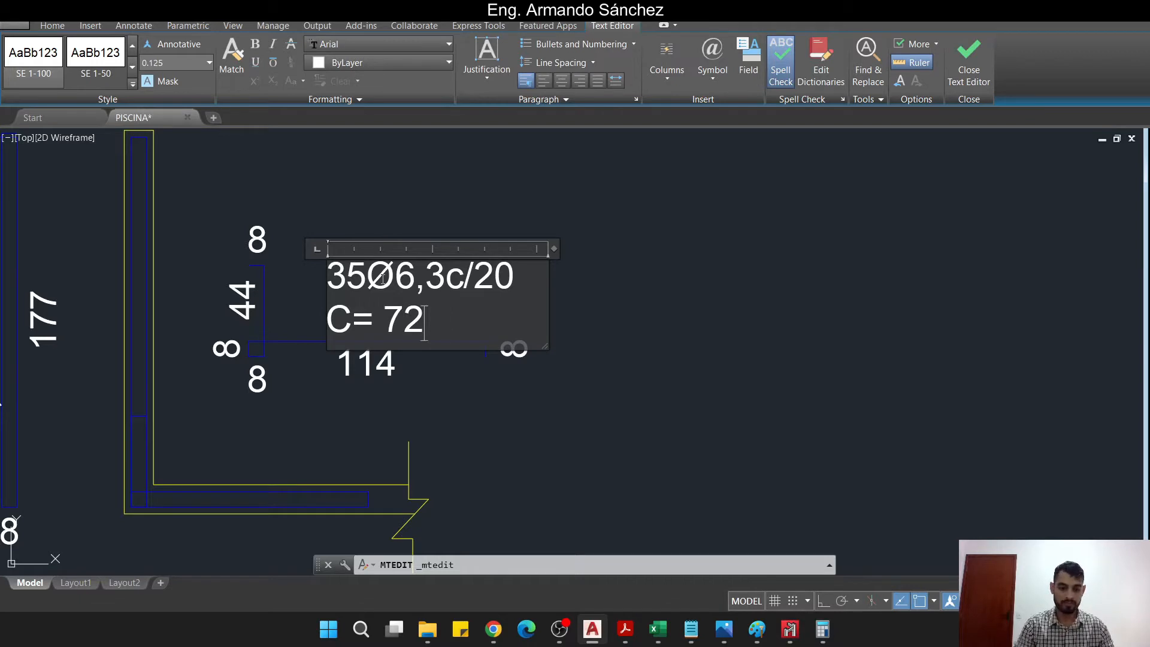
- Calculate 44 + 114 + 8 × 4 in Calculator and complete the label's second line as C= 190
left_click(822, 629)
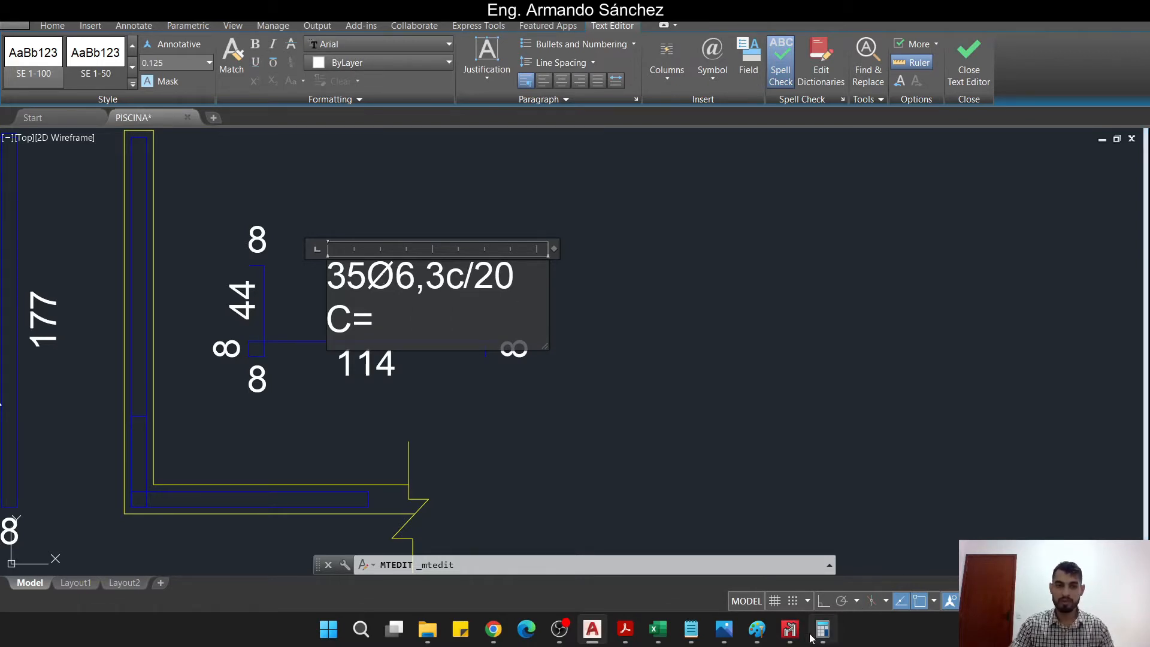
key("Escape")
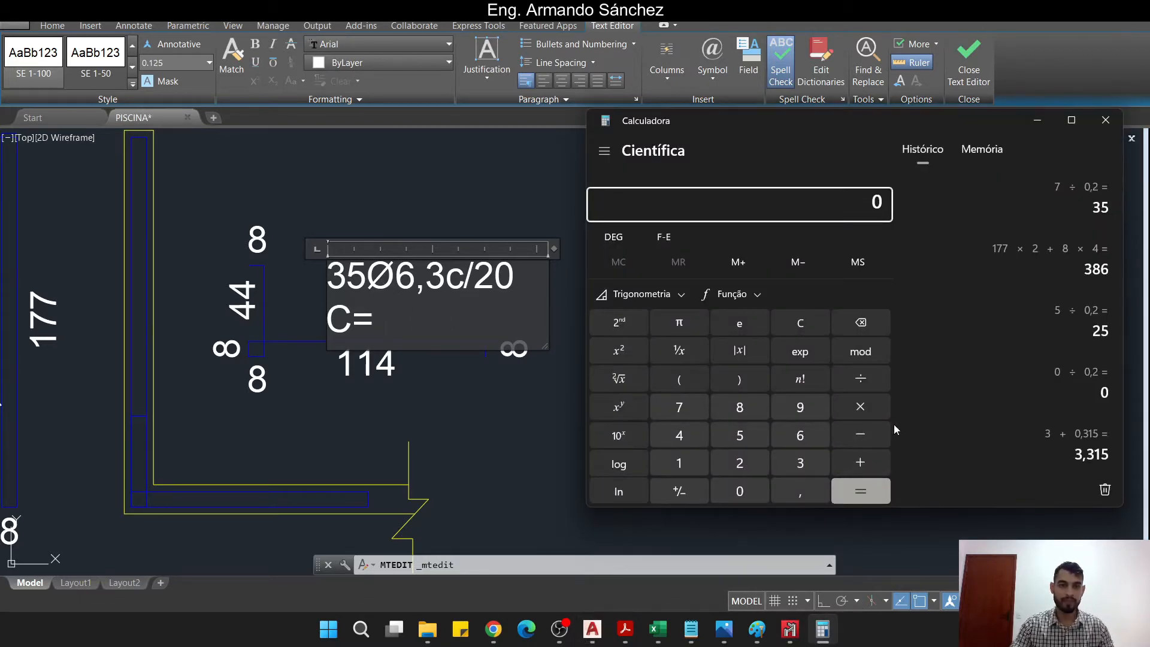
type("44 + 114 +")
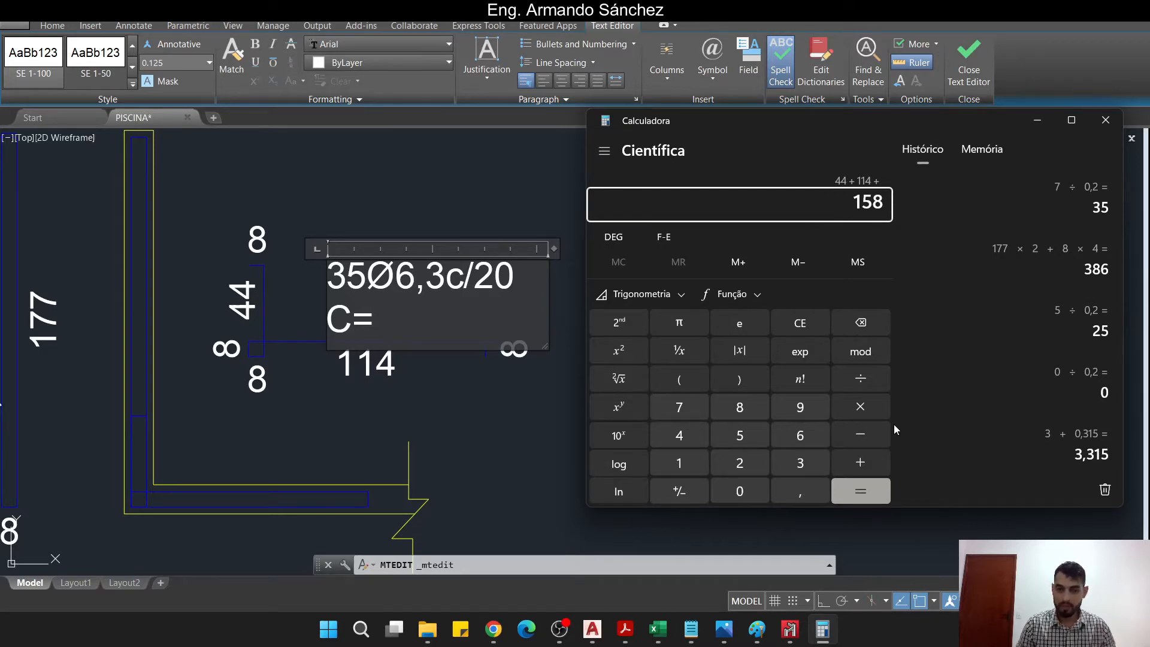
type("8*4")
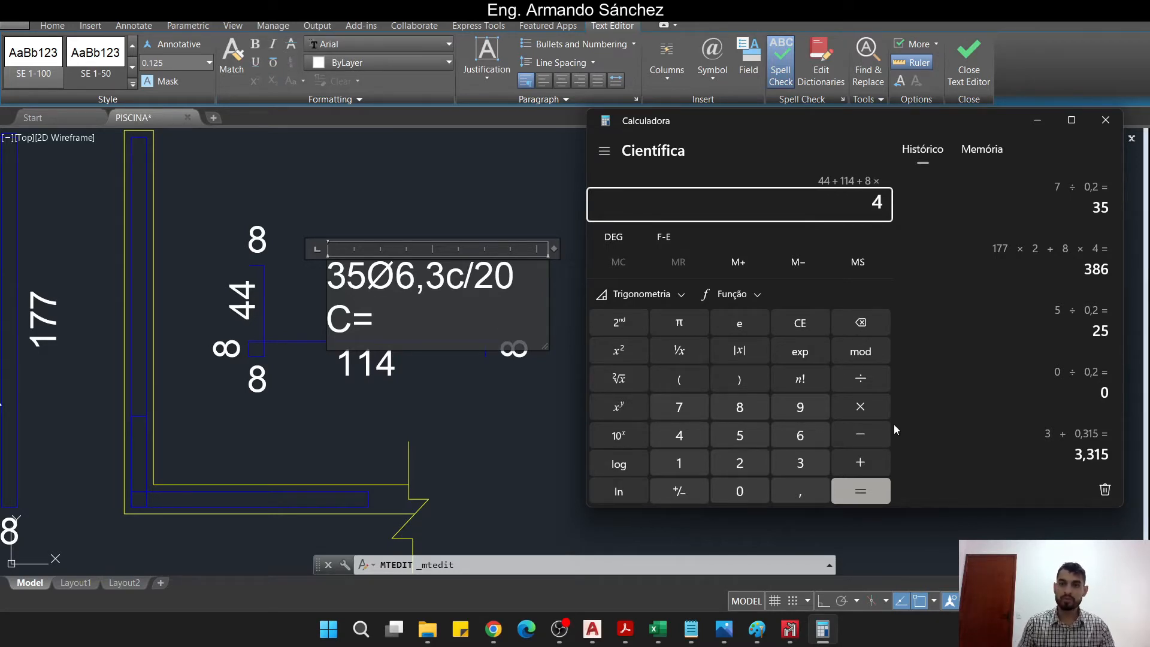
key("Return")
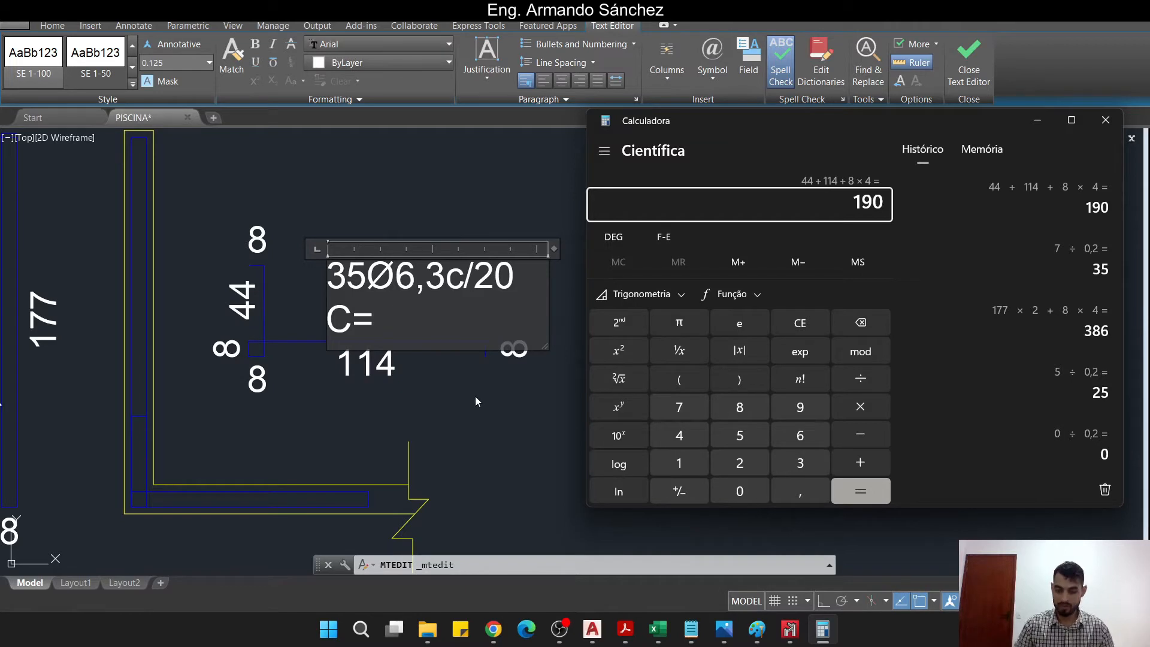
left_click(454, 312)
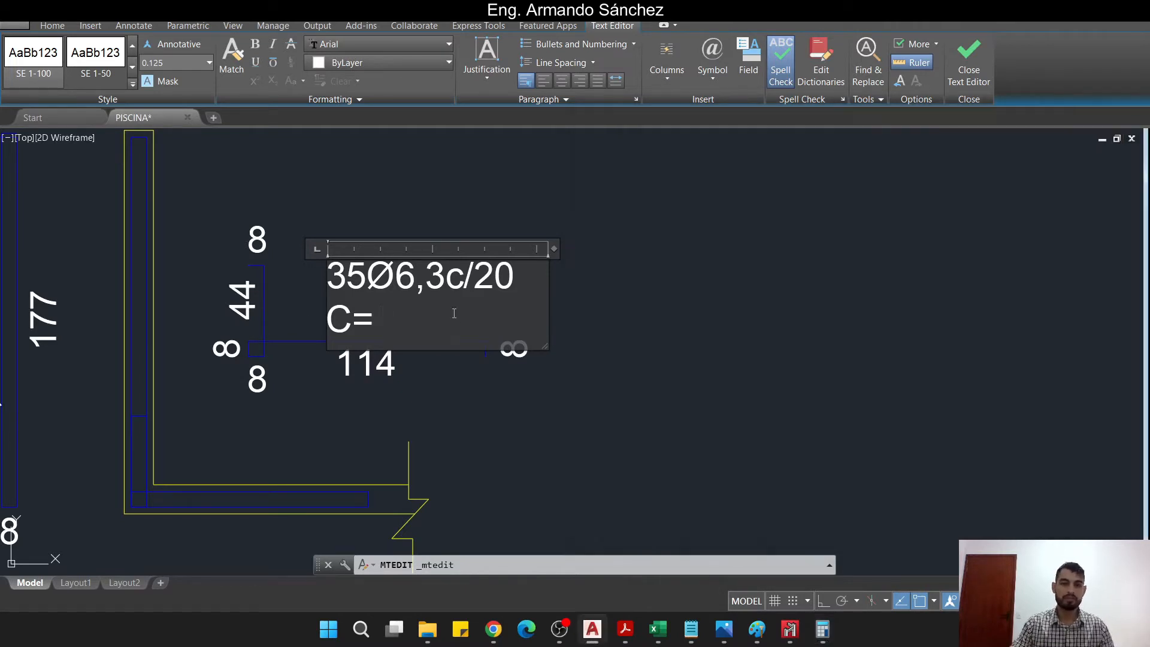
left_click(569, 321)
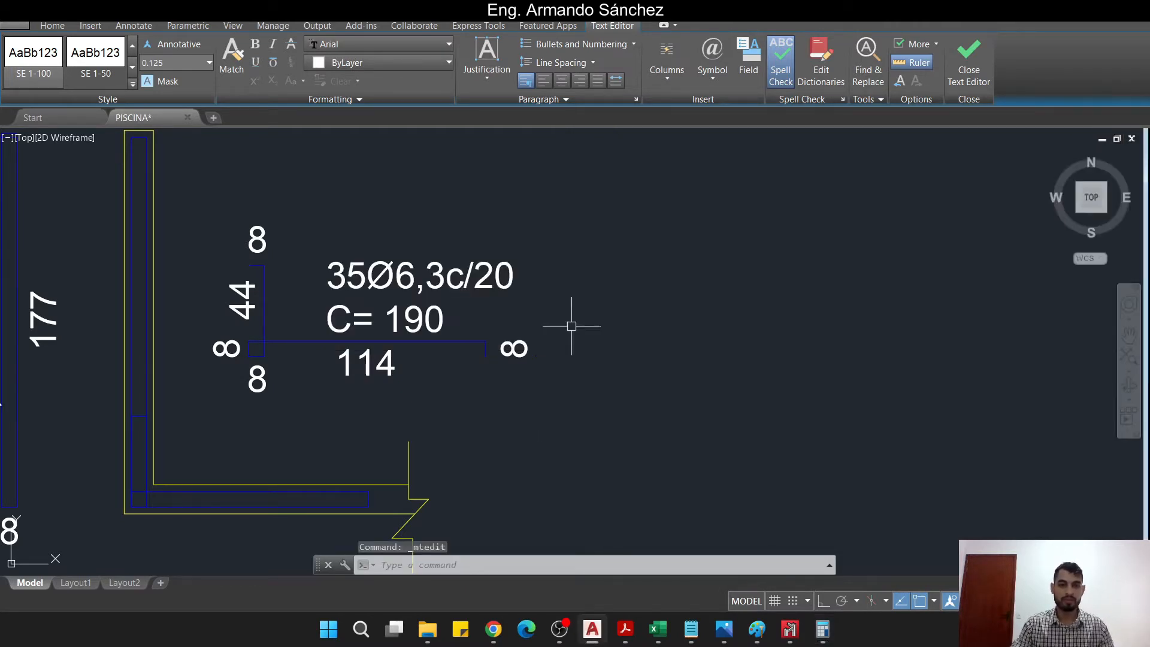
- Widen the 35Ø6,3c/20 C= 190 label to fit on a single line and shift it slightly above the 114 segment
left_click(429, 311)
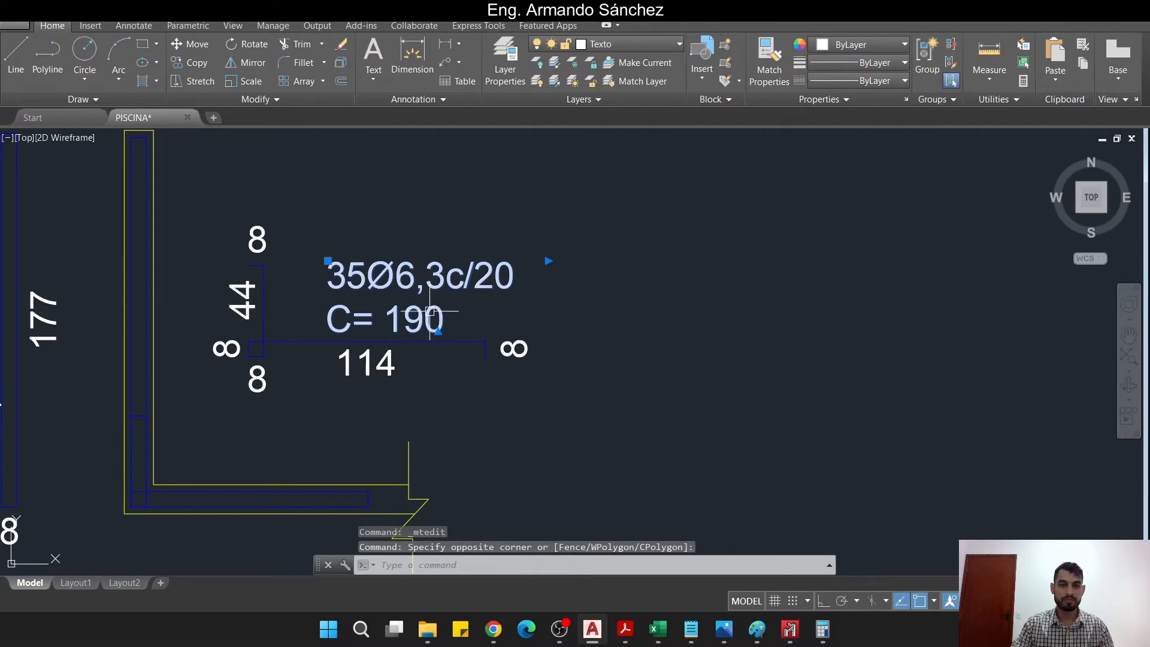
left_click(548, 261)
left_click(671, 258)
type("M")
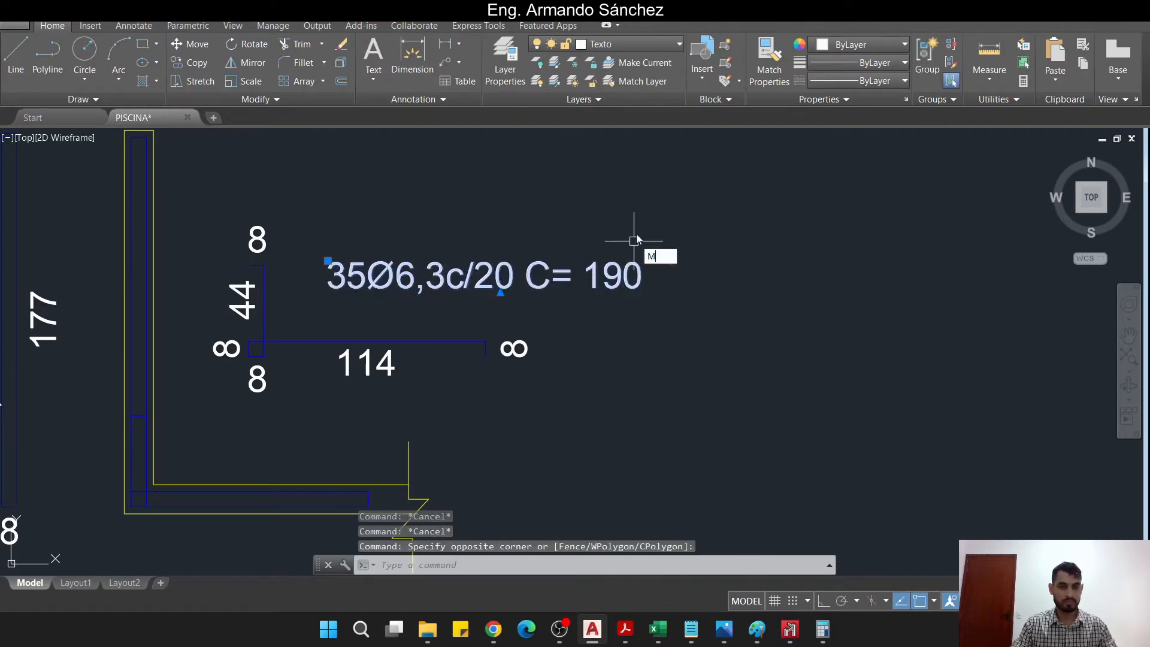
key("Return")
left_click(634, 240)
left_click(611, 246)
key("Escape")
- Switch to the structural analysis program and show the pool's plate force isovalues for Fletor Y
scroll(602, 234, "down", 1)
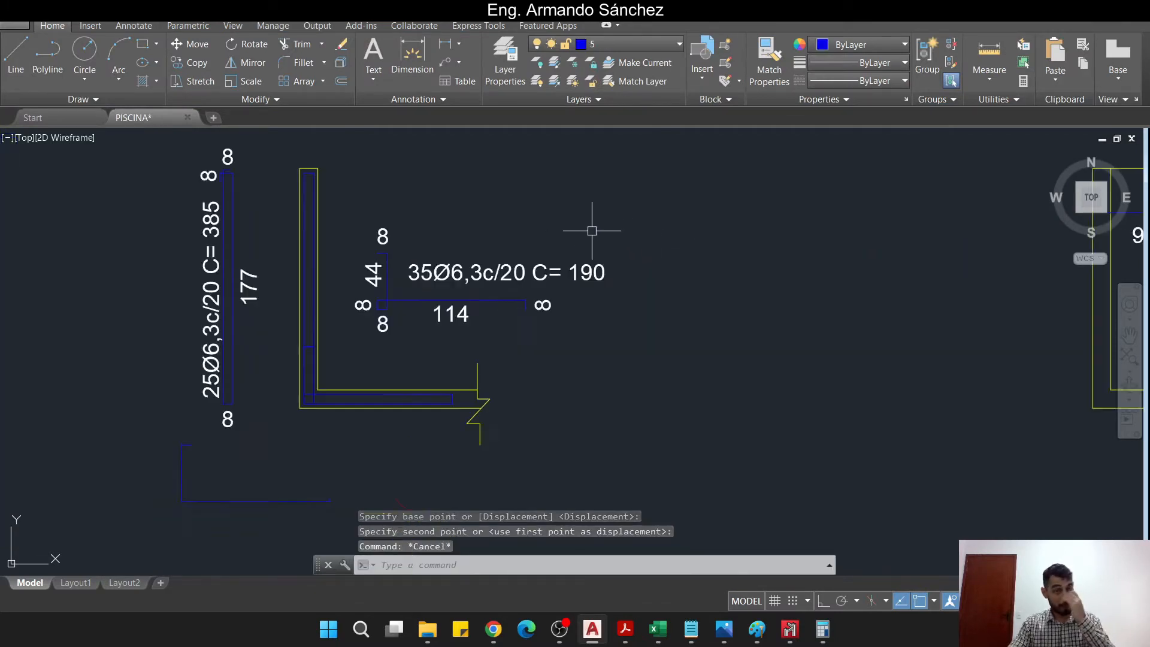
scroll(592, 231, "down", 2)
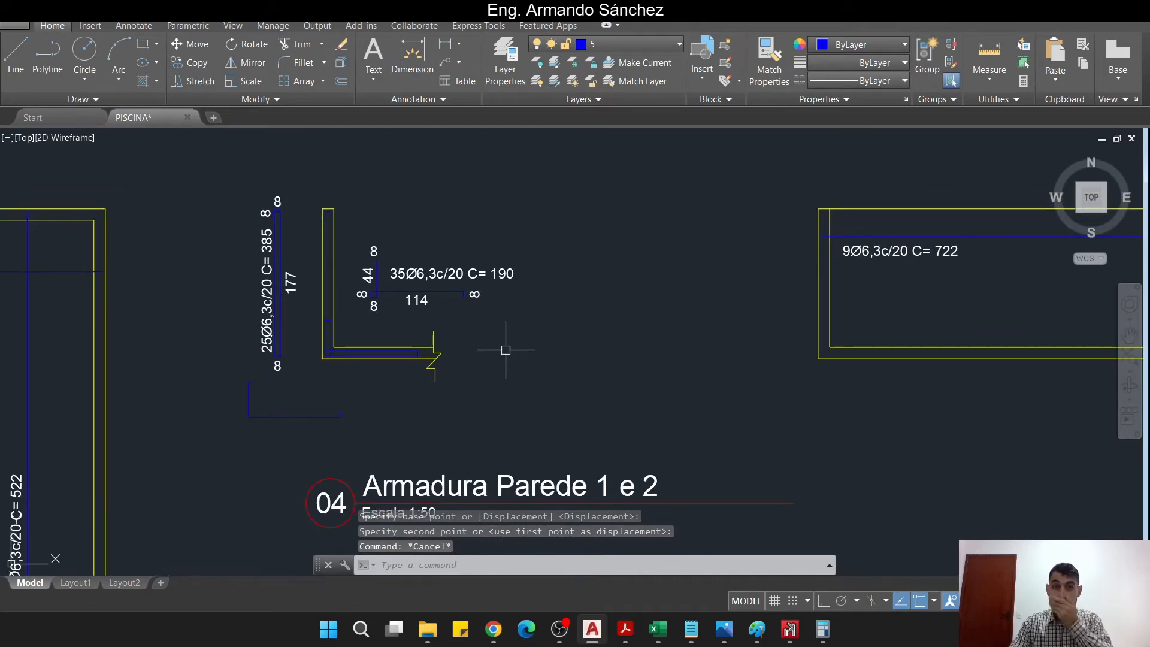
middle_click_drag(506, 349, 458, 327)
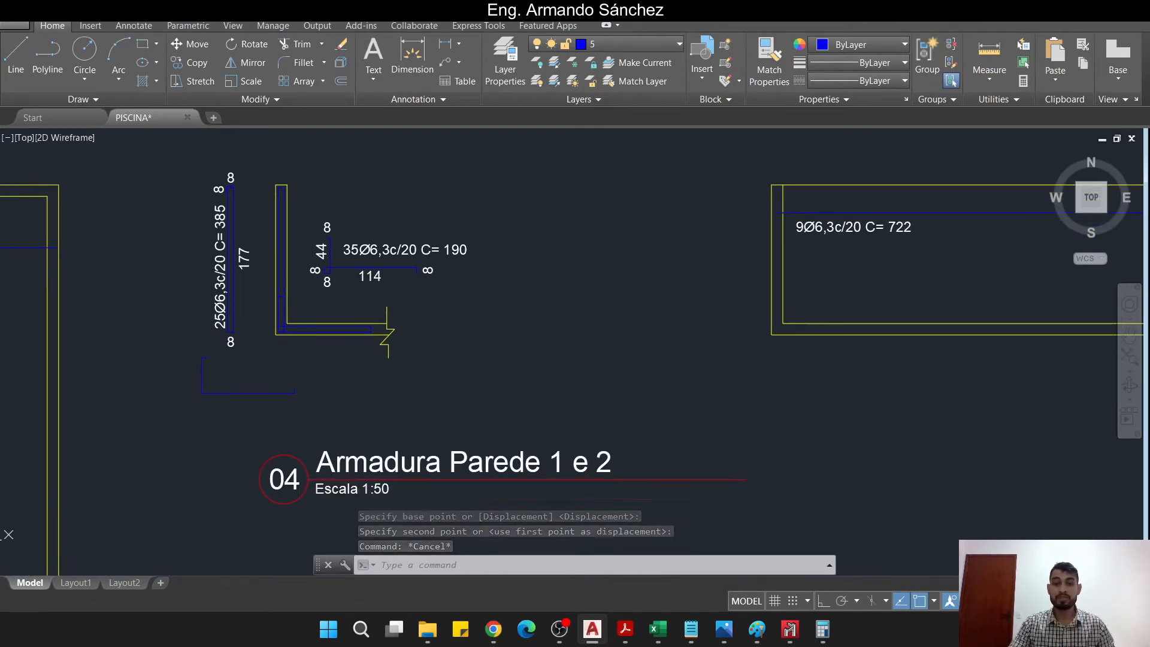
left_click(789, 629)
scroll(718, 205, "down", 3)
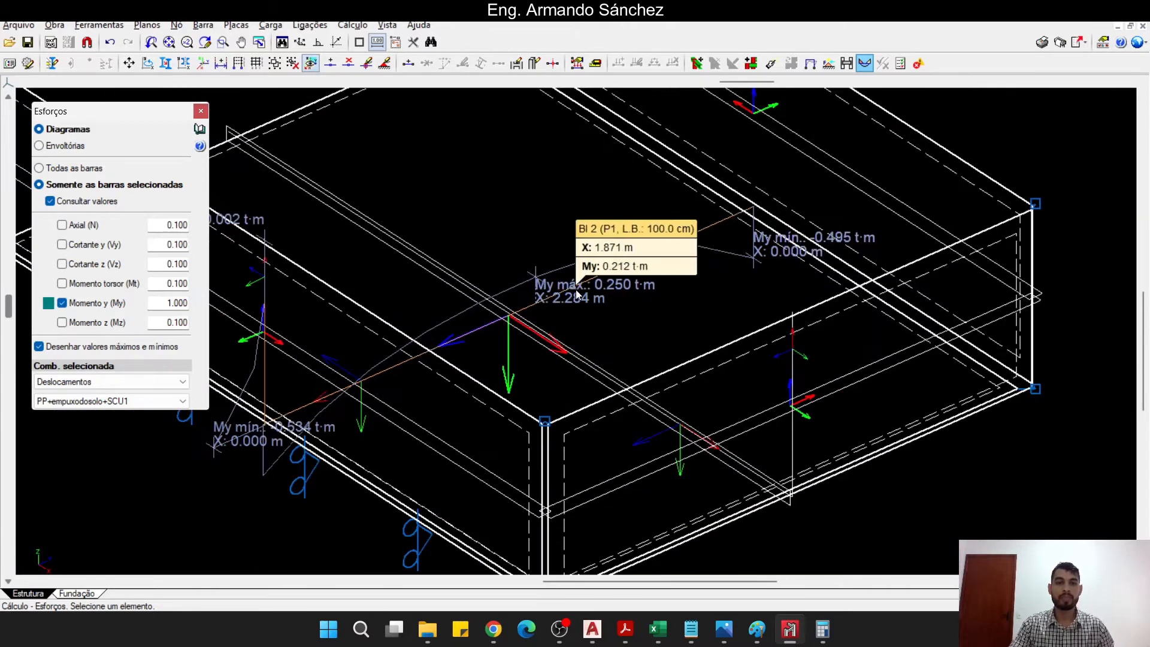
left_click(352, 25)
left_click(431, 208)
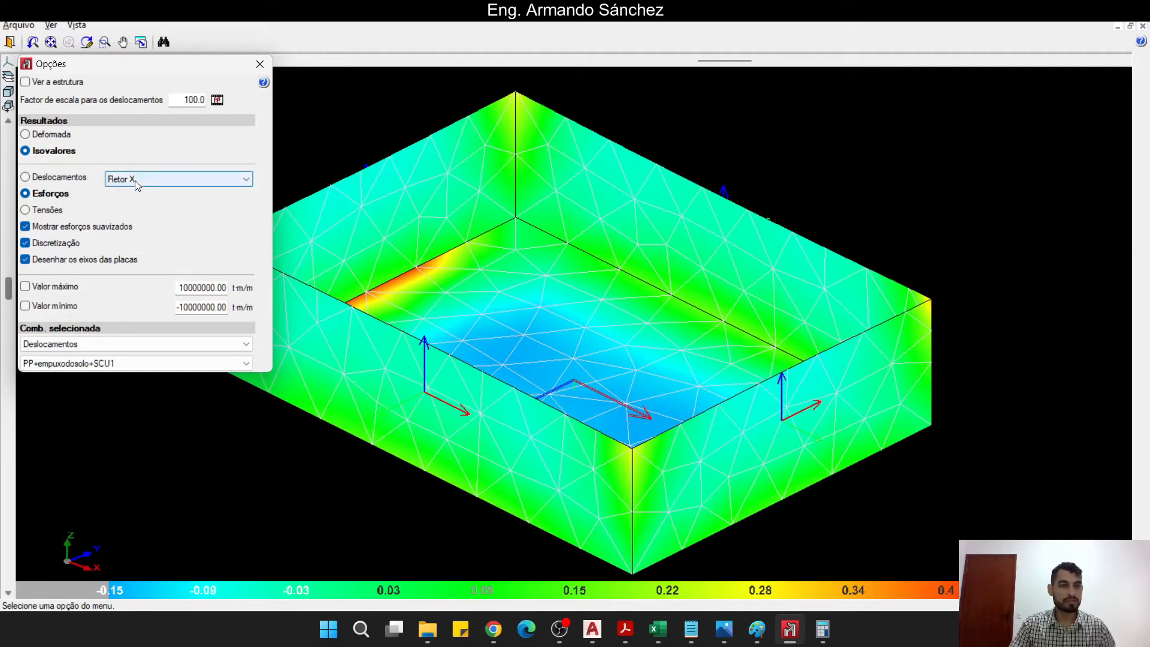
left_click(151, 178)
left_click(155, 233)
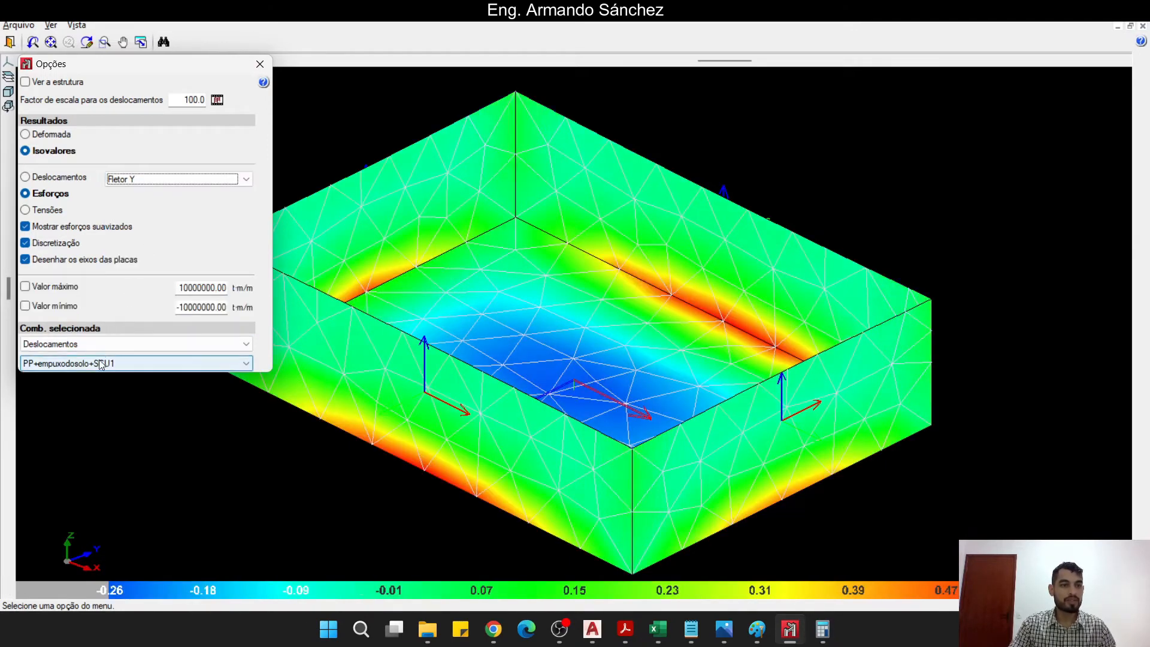
- Frame the moment contours at the base of the long wall and paste a capture of them into Paint
scroll(492, 413, "up", 1)
middle_click_drag(494, 425, 642, 406, "shift")
scroll(659, 413, "up", 4)
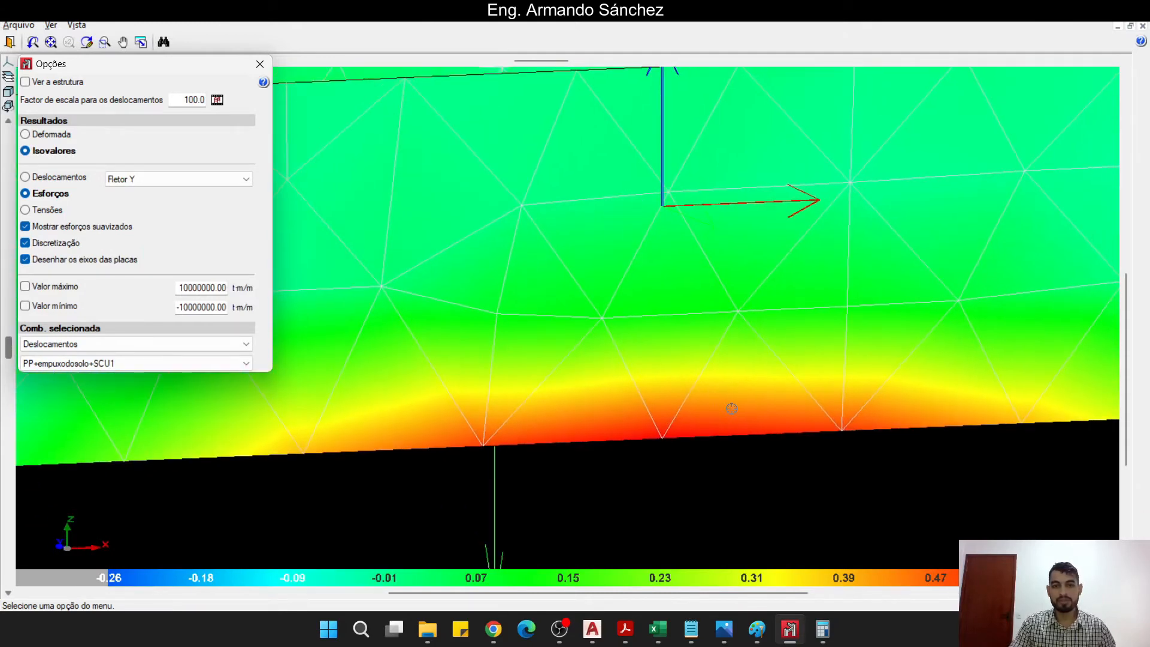
scroll(722, 403, "down", 2)
middle_click_drag(719, 401, 707, 391, "shift")
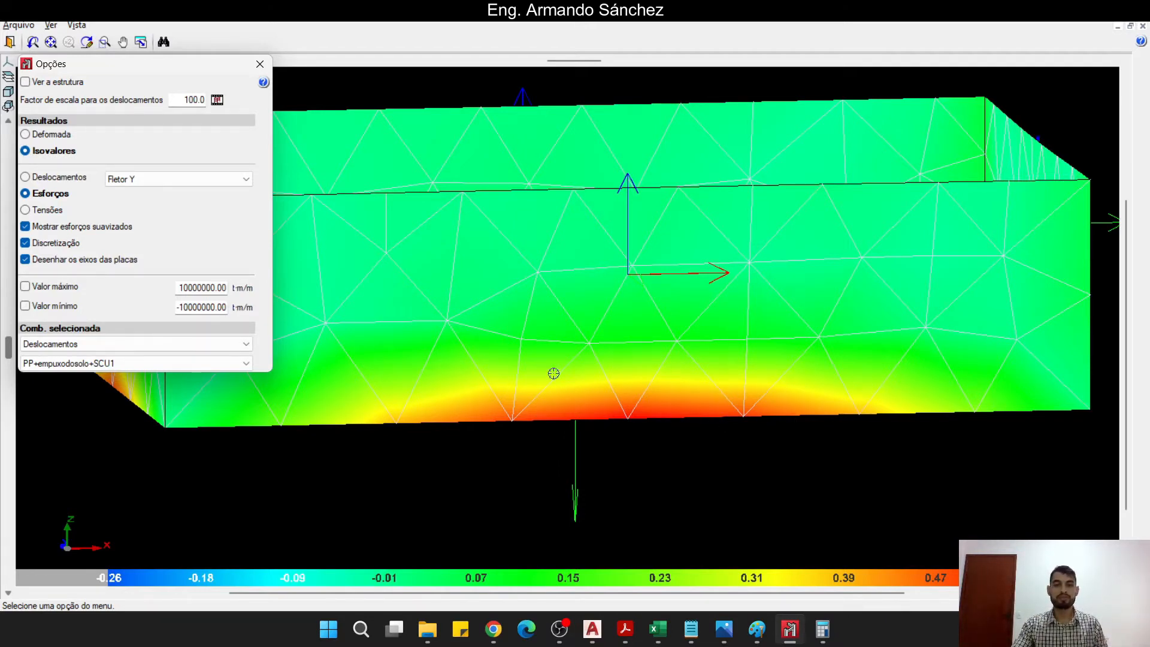
middle_click_drag(476, 333, 510, 370)
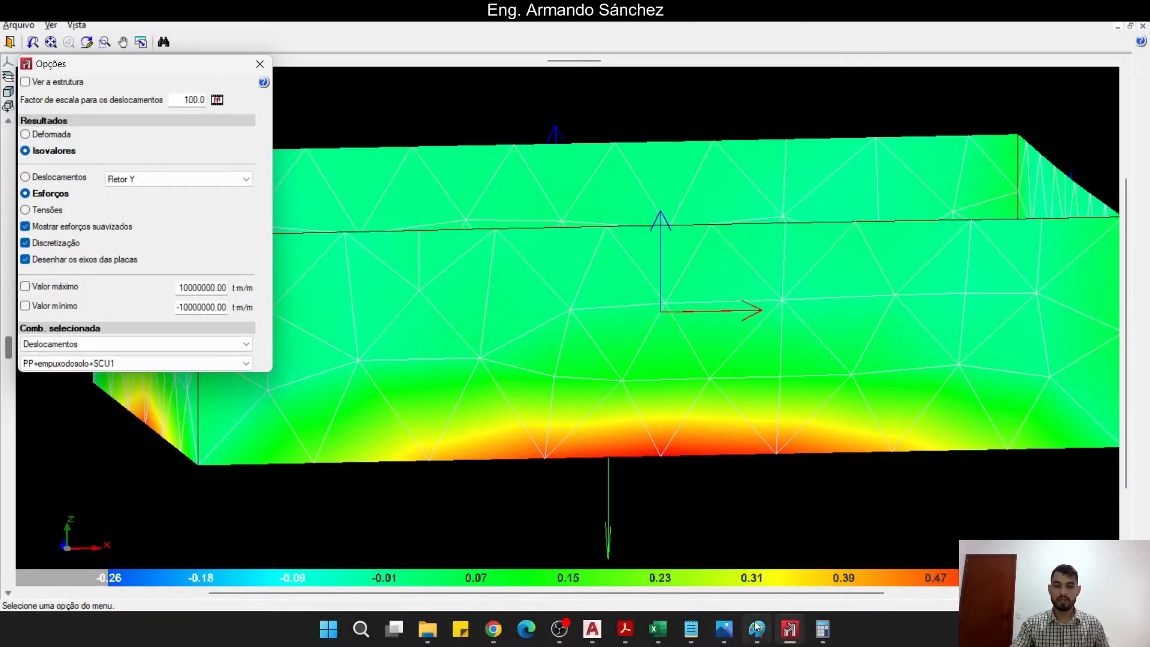
left_click(756, 627)
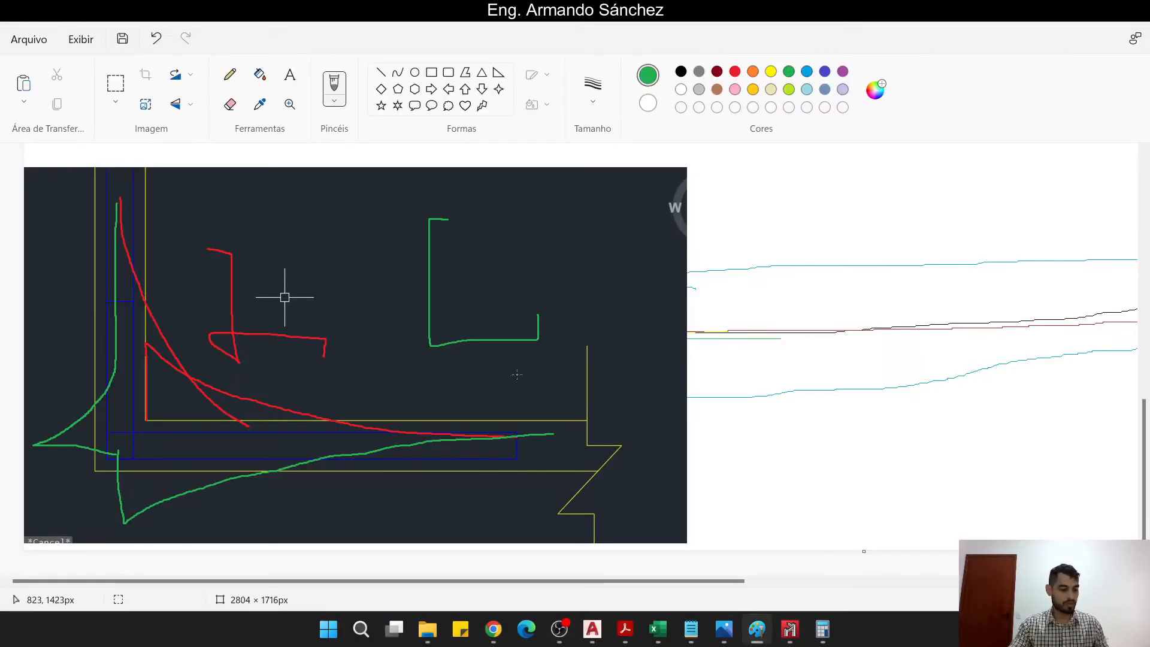
key("ctrl+v")
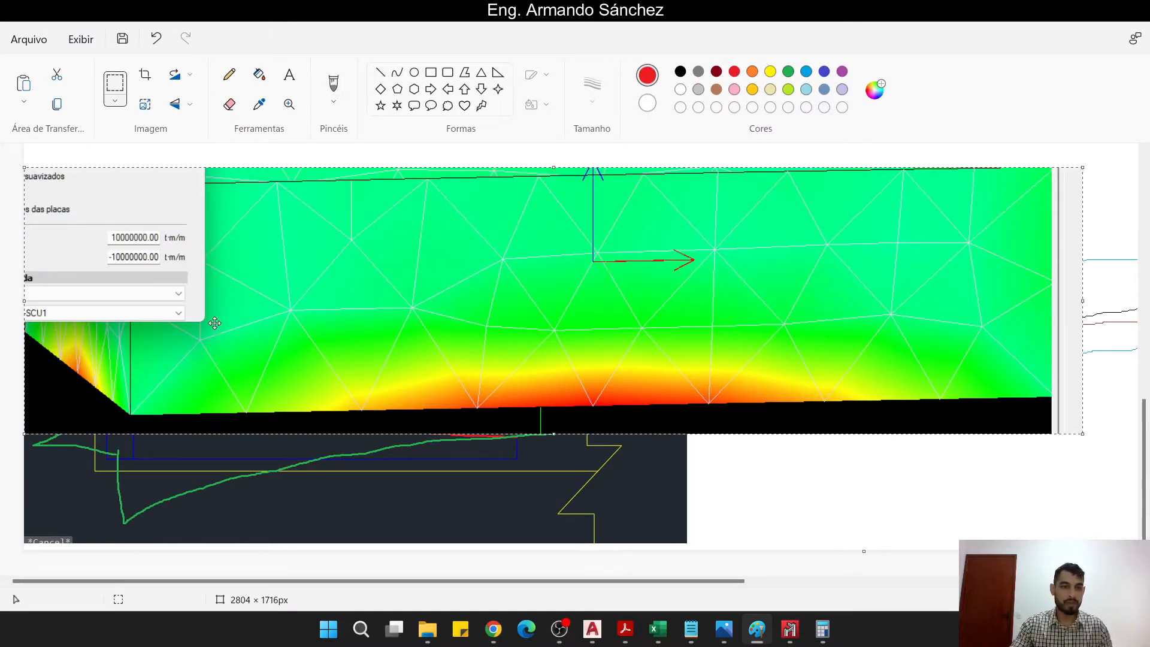
- Sketch red vertical bar strokes along the wall's base, closer together over the high-moment zone, and return to the analysis model
left_click(330, 83)
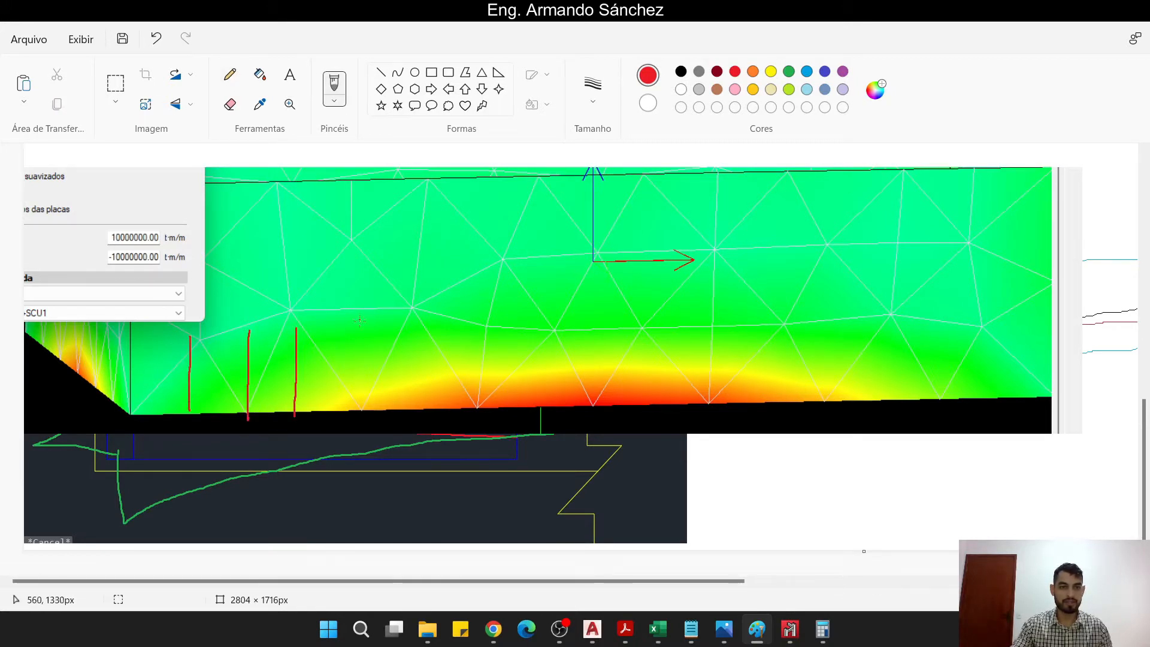
left_click_drag(360, 321, 360, 415)
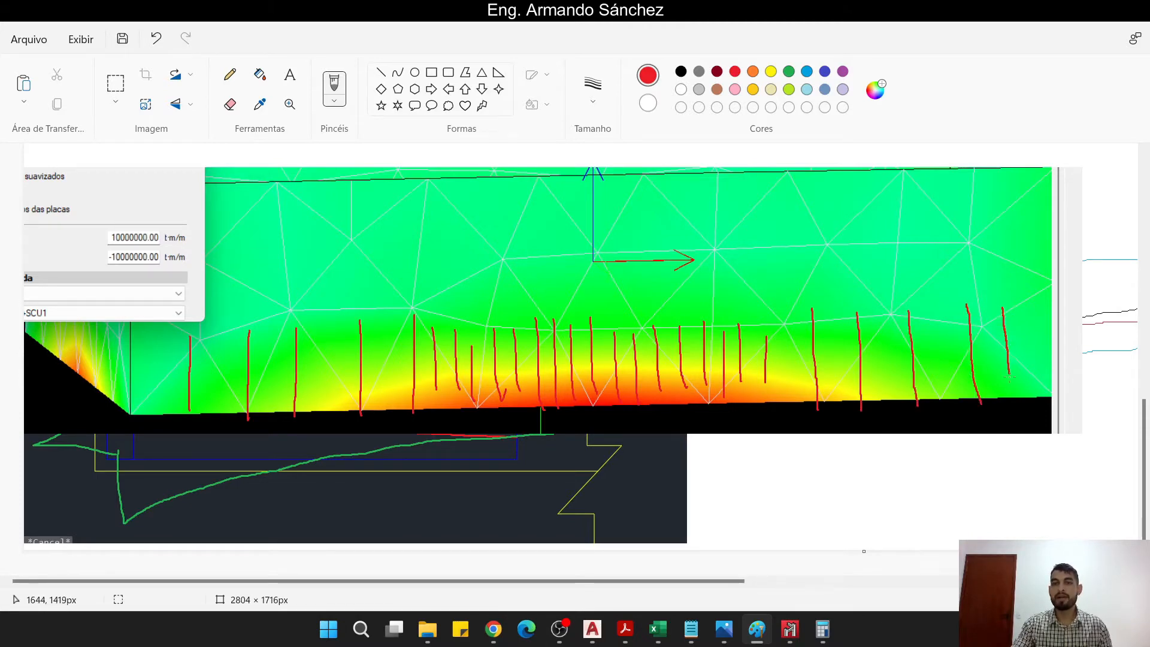
left_click(1066, 19)
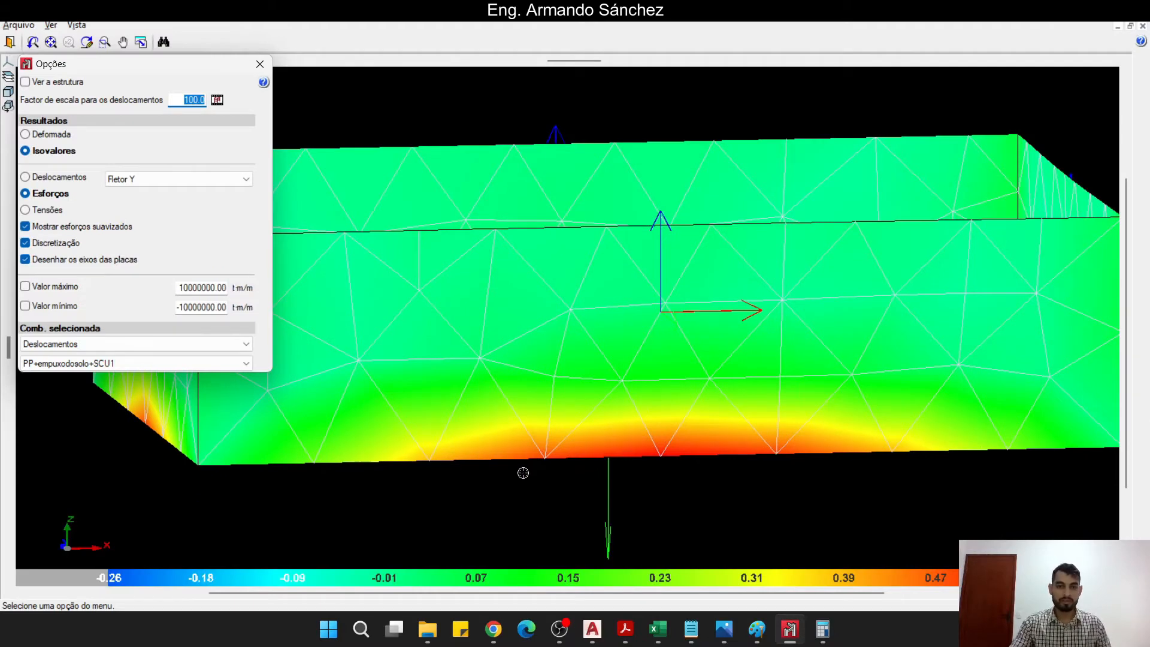
- Exit the isovalue view and open the integration bands (Bandas de integração) of the long front wall plate
middle_click_drag(523, 473, 586, 403)
left_click(10, 42)
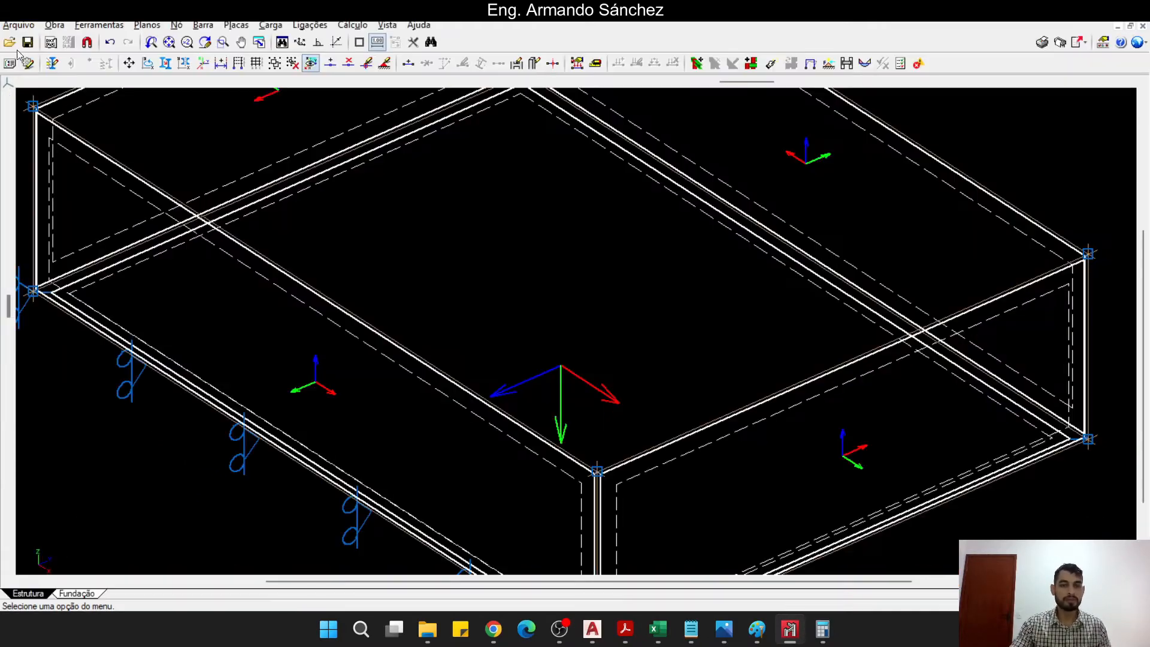
scroll(644, 417, "down", 3)
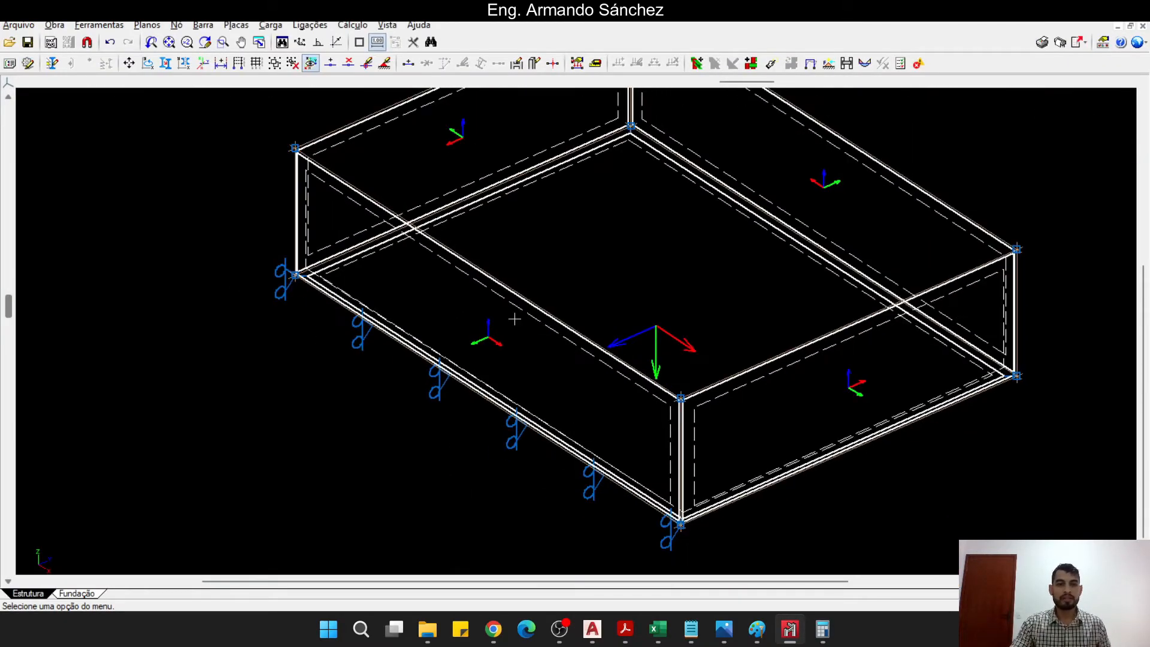
scroll(365, 175, "up", 2)
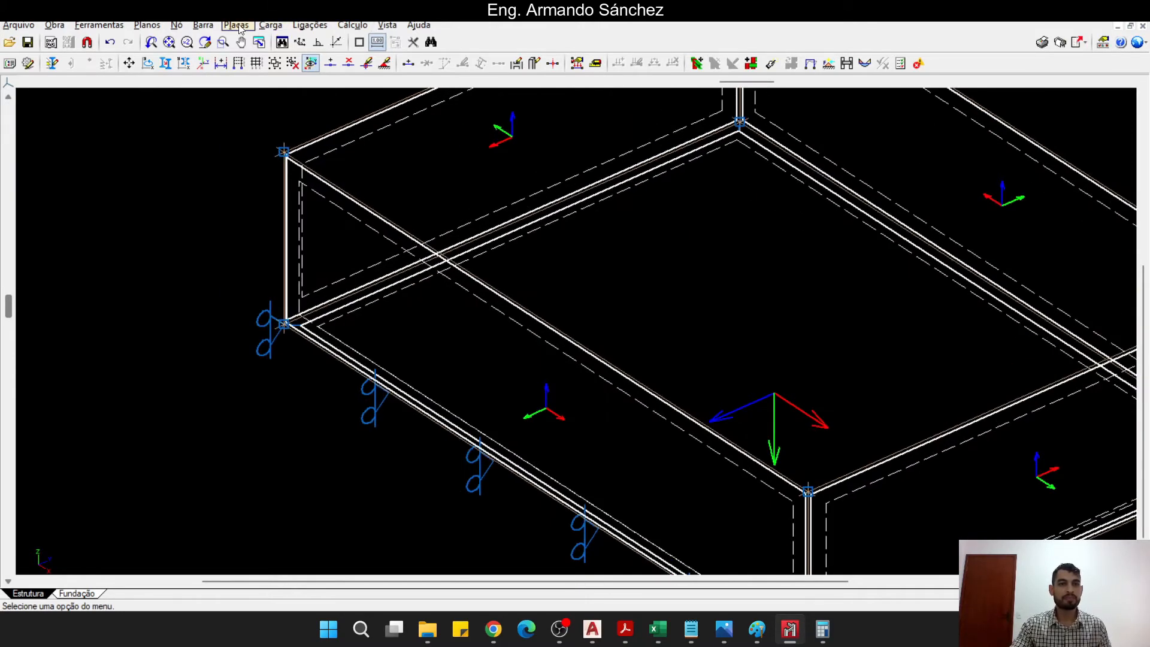
left_click(238, 28)
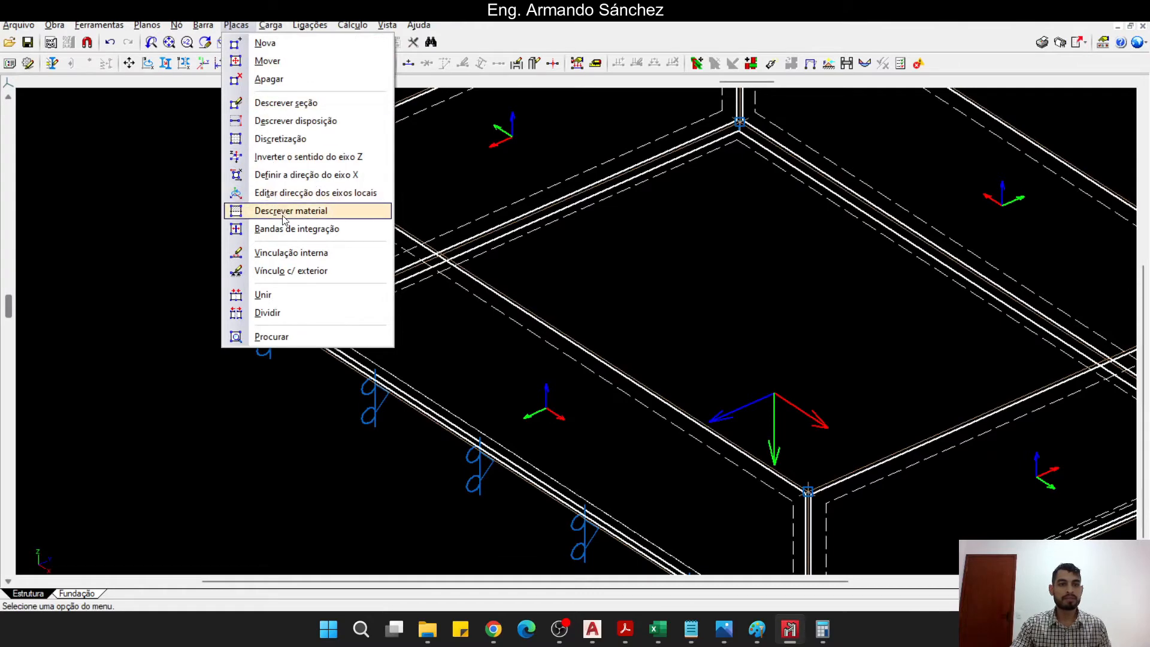
left_click(290, 230)
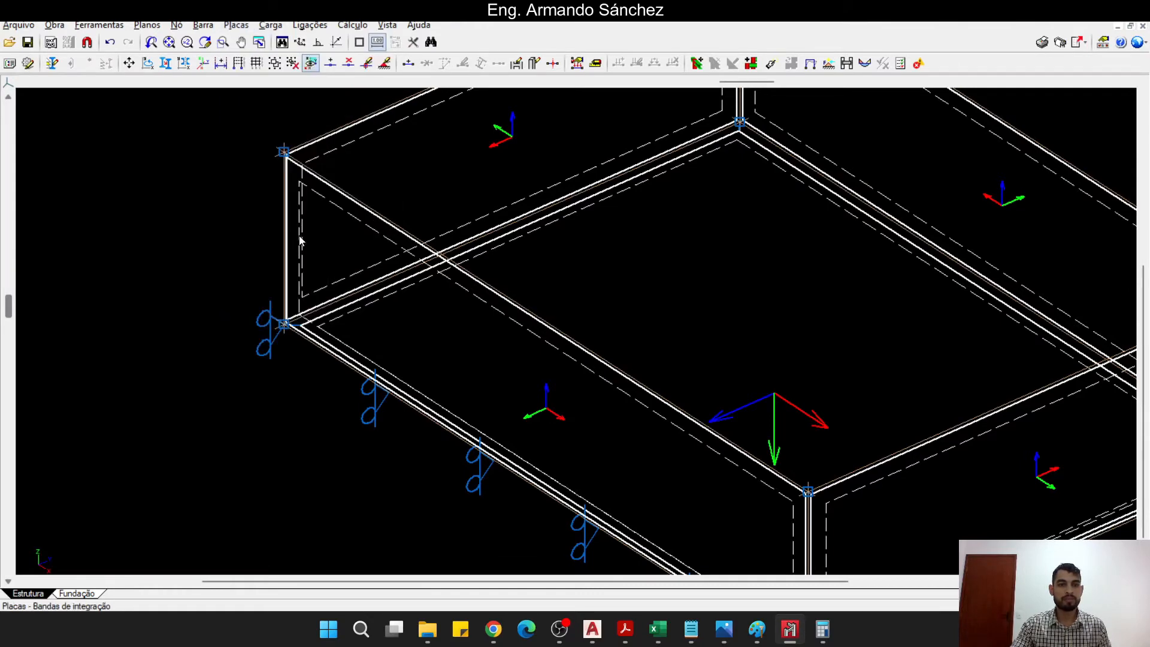
left_click(519, 375)
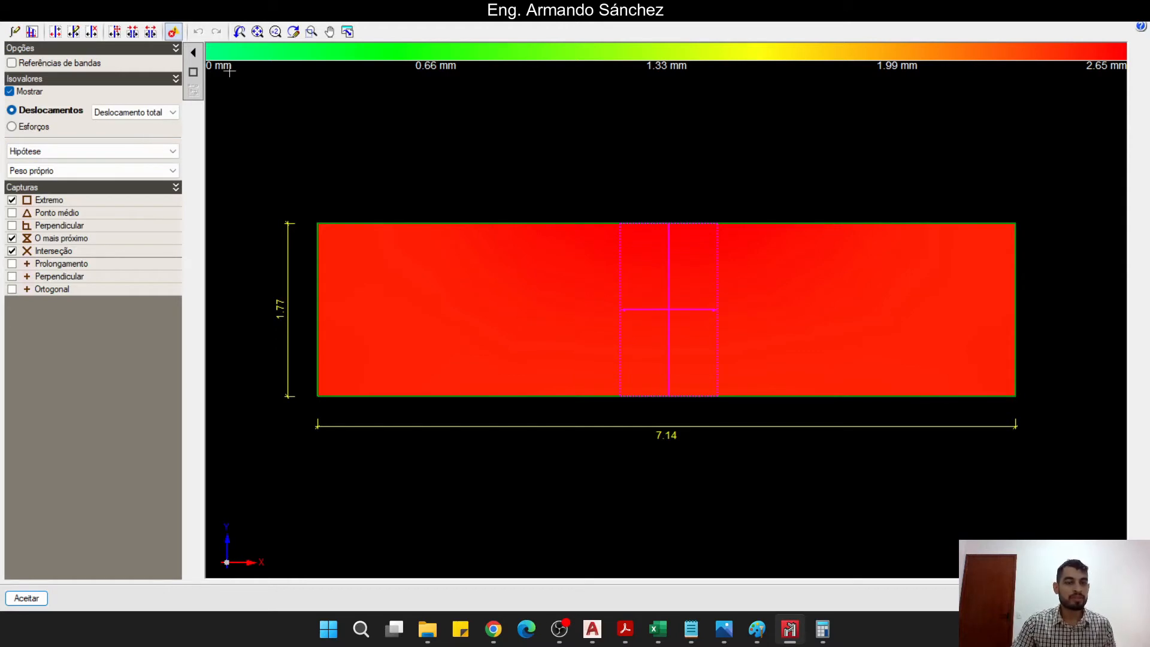
- Display the wall's Fletor Y forces for the combination 1.4·PP+1.4·empuxodosolo+1.4·SCU1
left_click(24, 127)
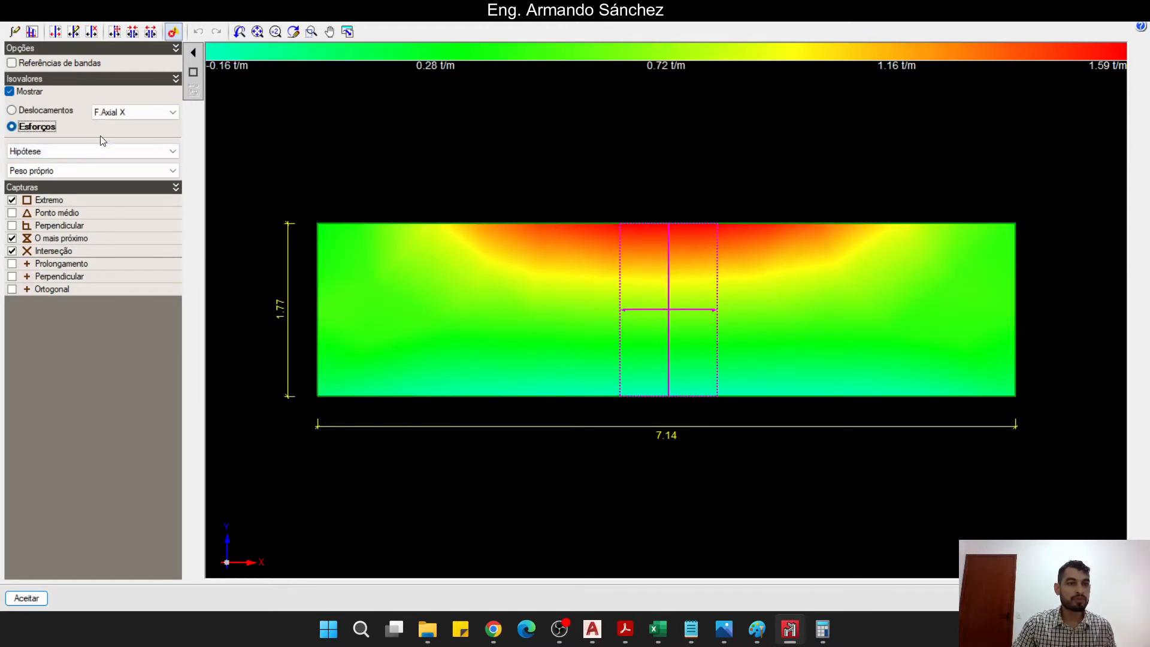
left_click(120, 114)
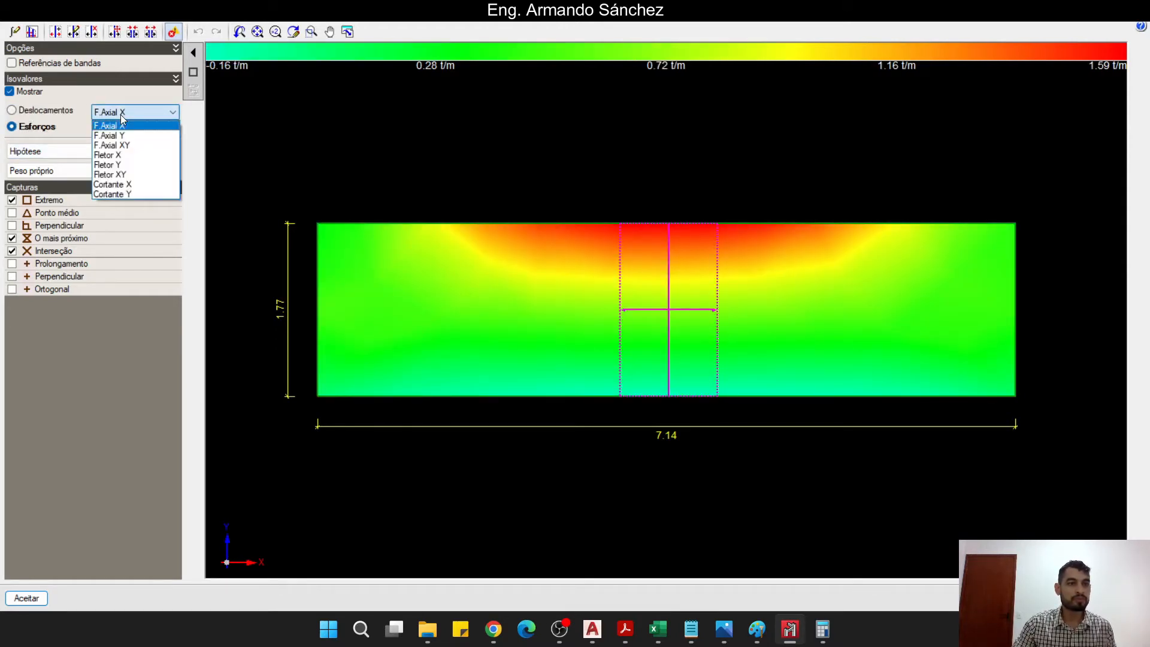
left_click(108, 165)
left_click(69, 153)
left_click(36, 174)
left_click(57, 171)
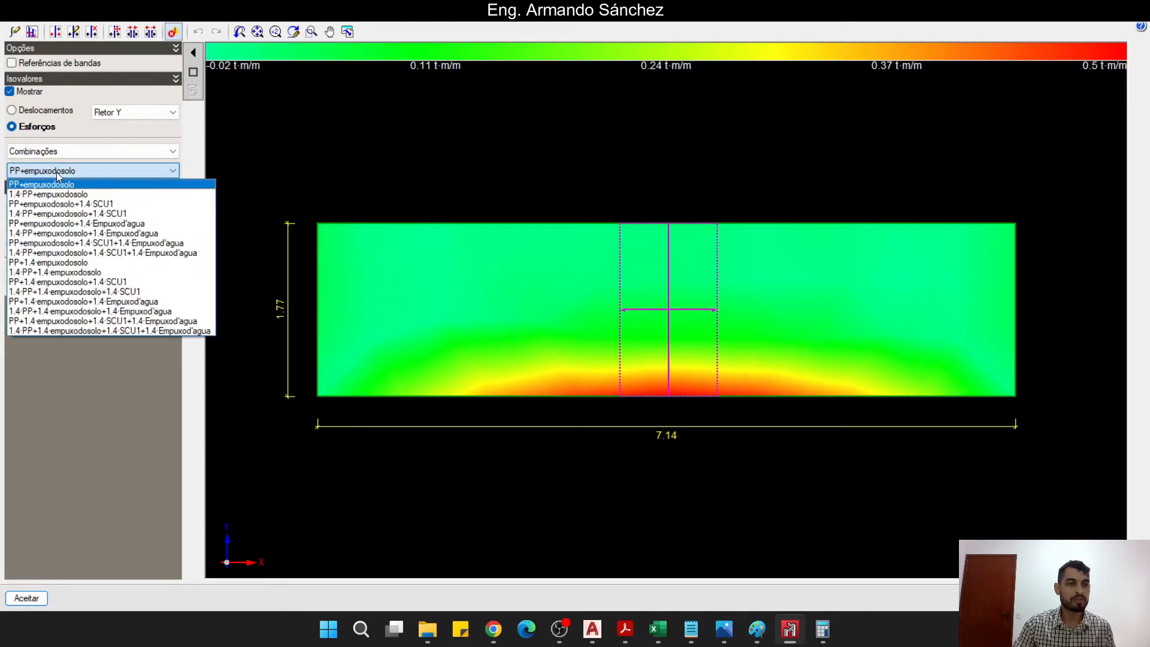
left_click(111, 292)
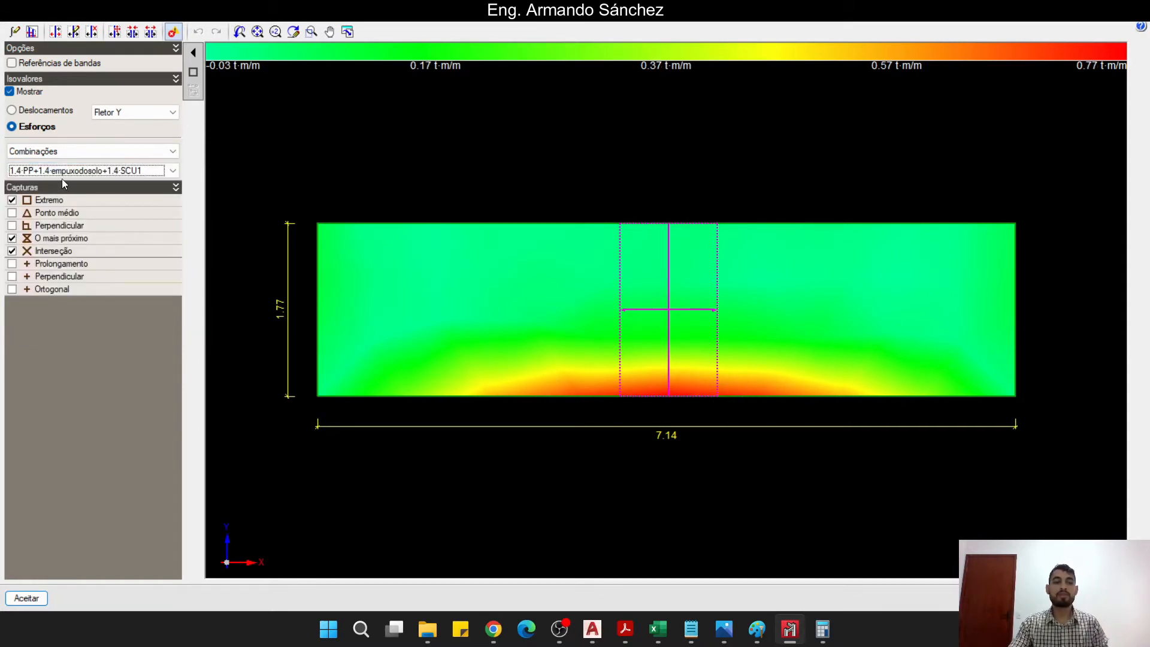
- Calculate 0,44 × 1,4 in Calculator and return to the wall's force diagram
left_click(824, 632)
key("Escape")
type("0")
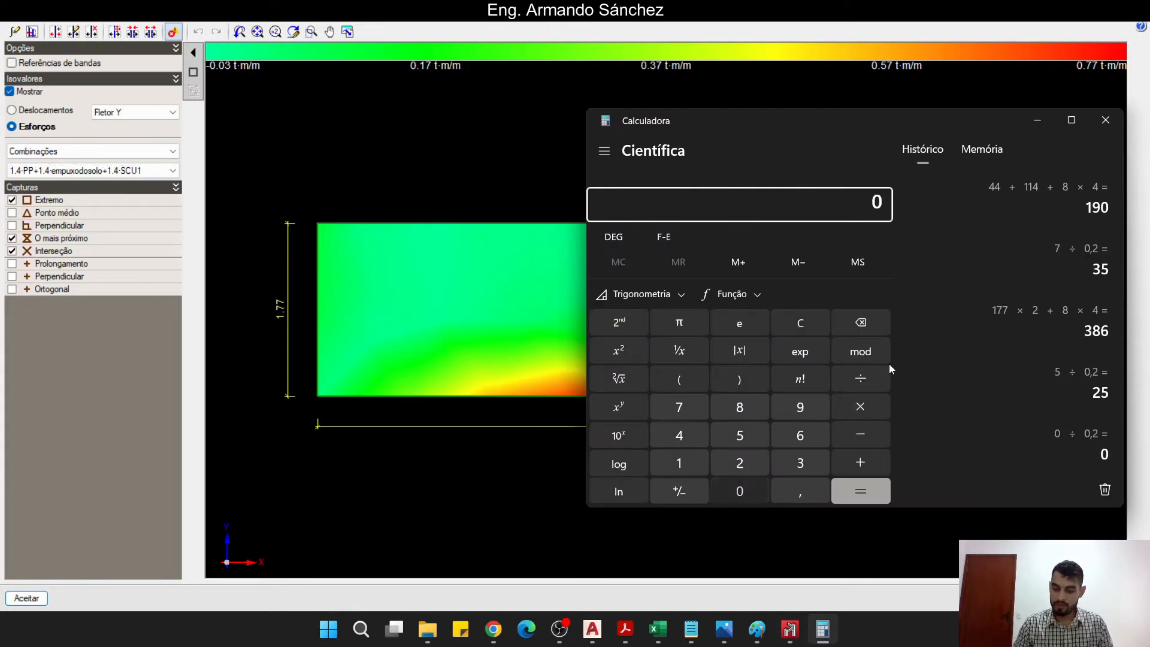
type(",44*1,4")
key("Return")
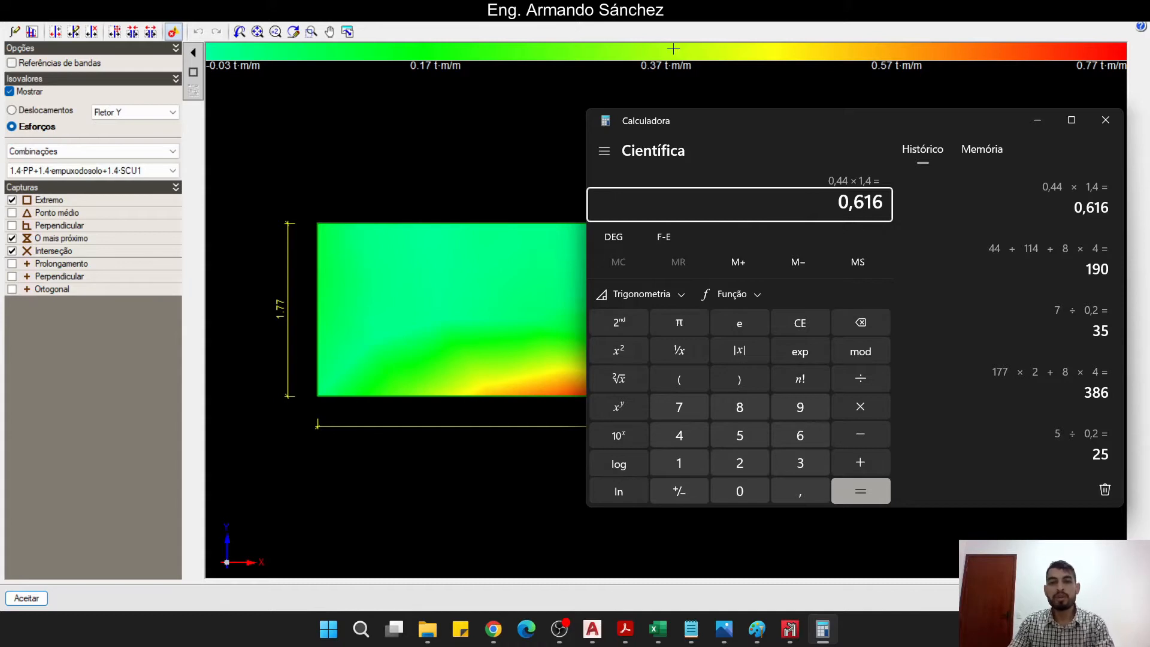
left_click(722, 24)
- Examine the Fletor Y contours along the wall's base, from the corner to midspan, against the colour scale
scroll(599, 379, "up", 3)
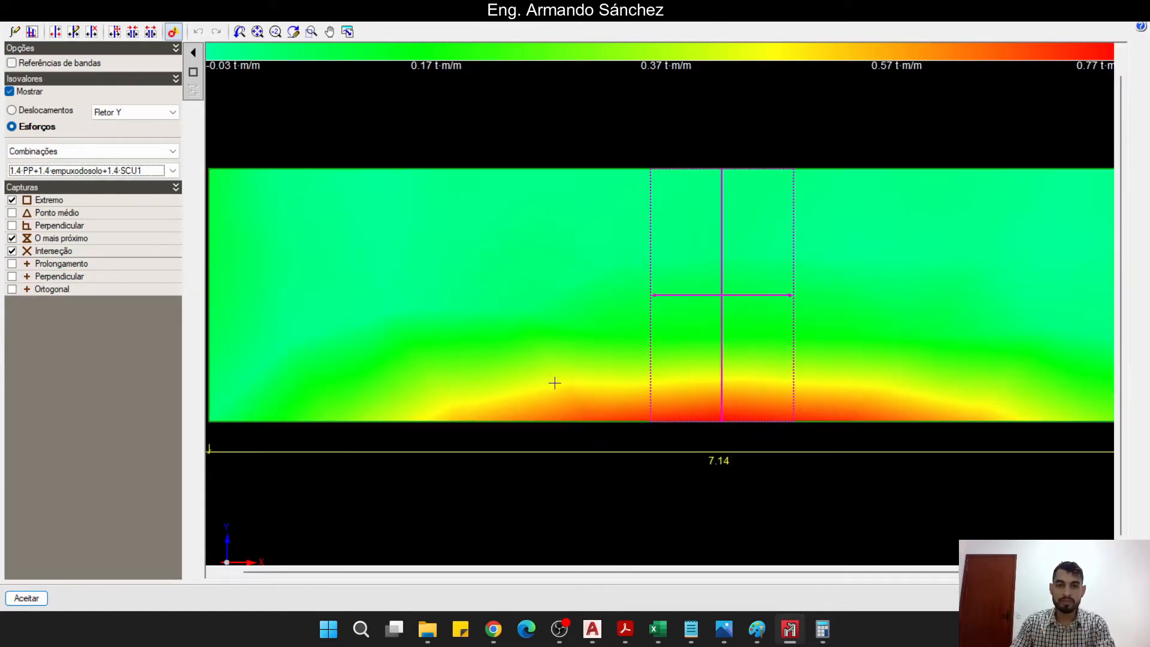
scroll(678, 377, "up", 3)
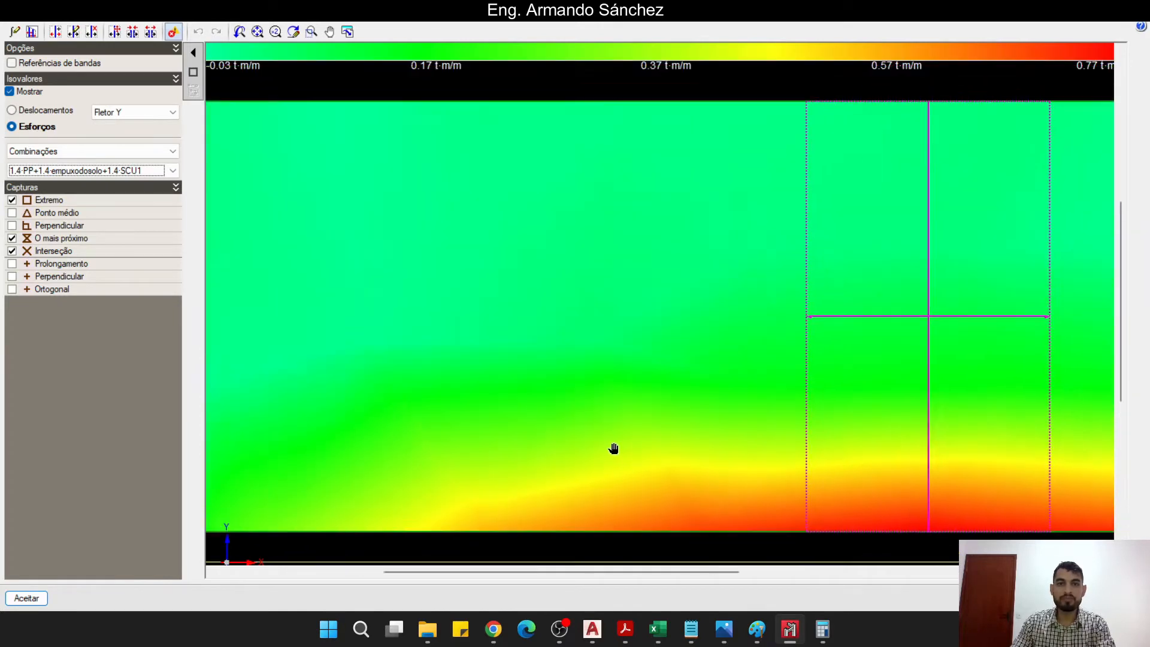
scroll(635, 388, "down", 2)
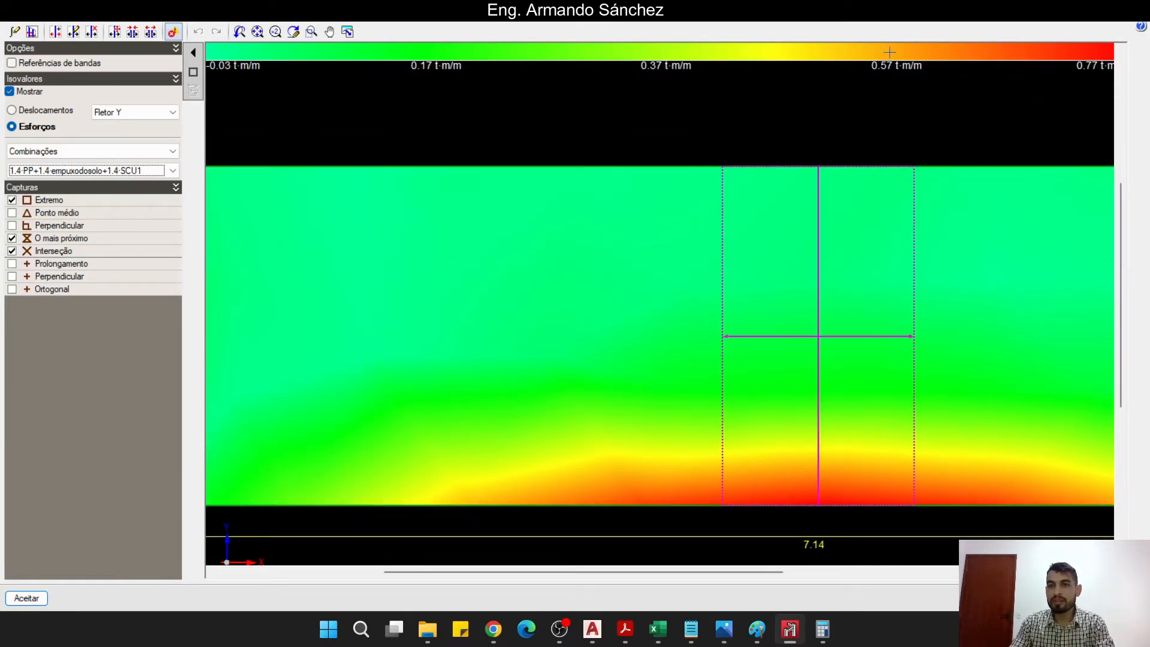
middle_click_drag(897, 53, 885, 53)
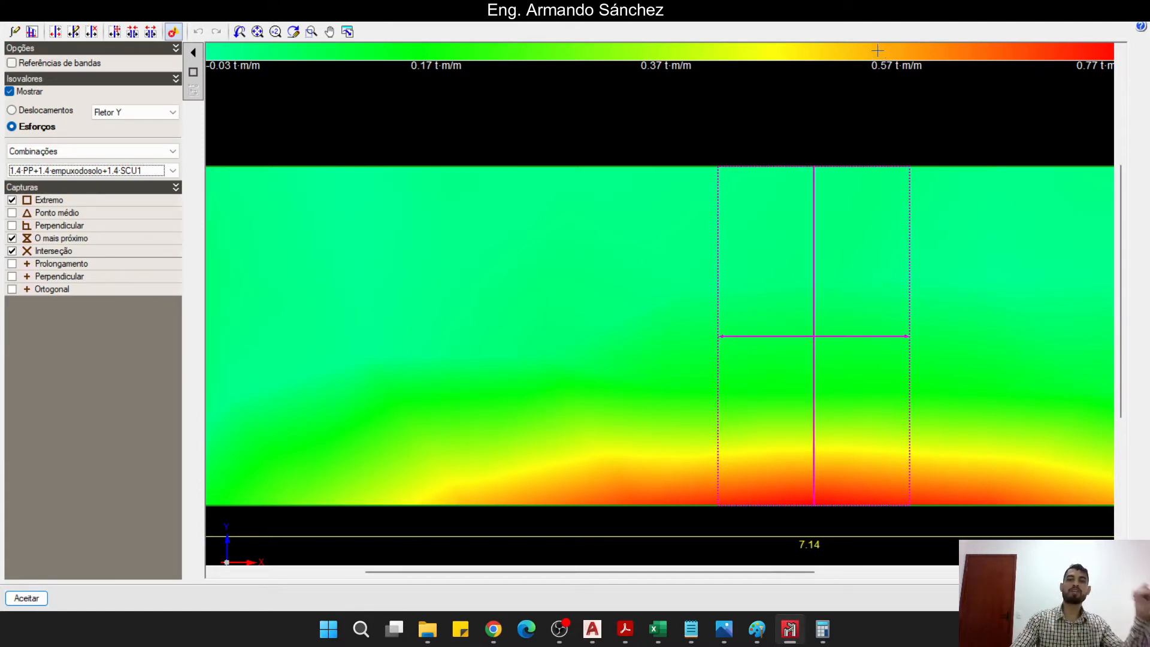
scroll(632, 425, "up", 5)
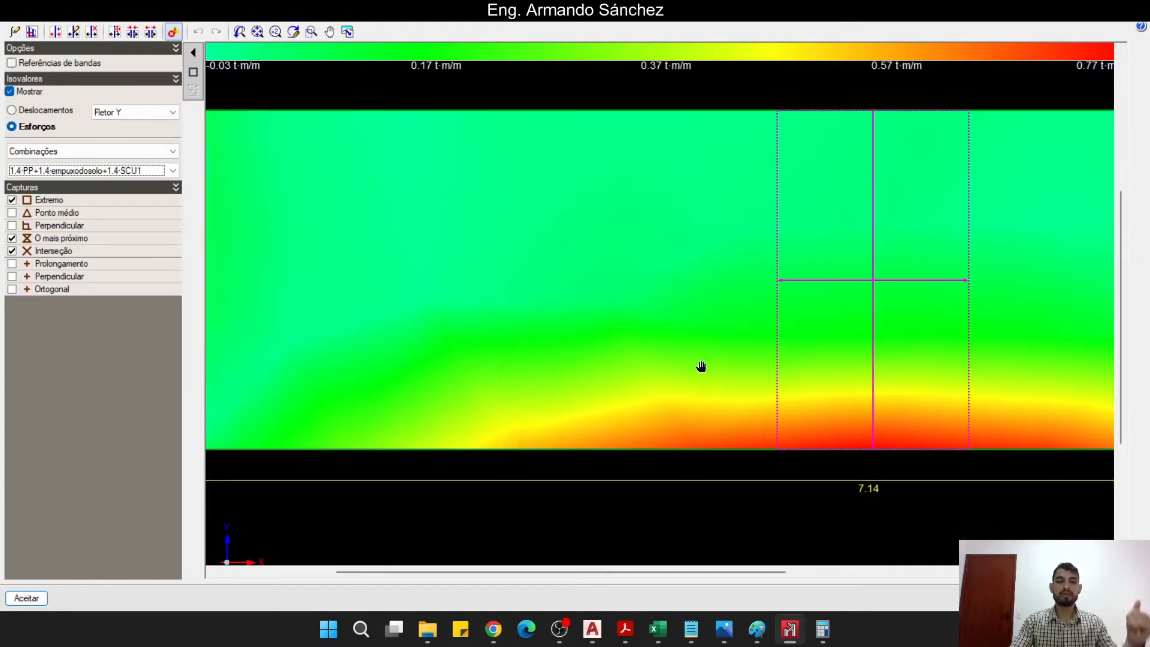
scroll(641, 359, "down", 4)
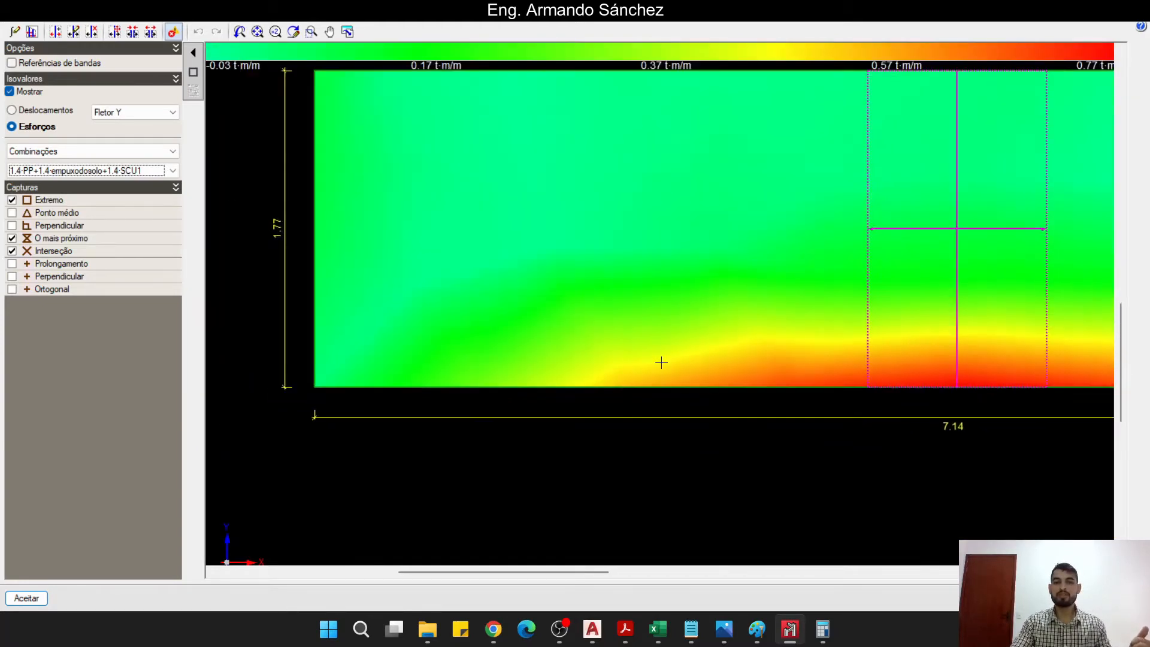
scroll(659, 393, "up", 1)
middle_click_drag(644, 390, 698, 400)
scroll(716, 413, "up", 2)
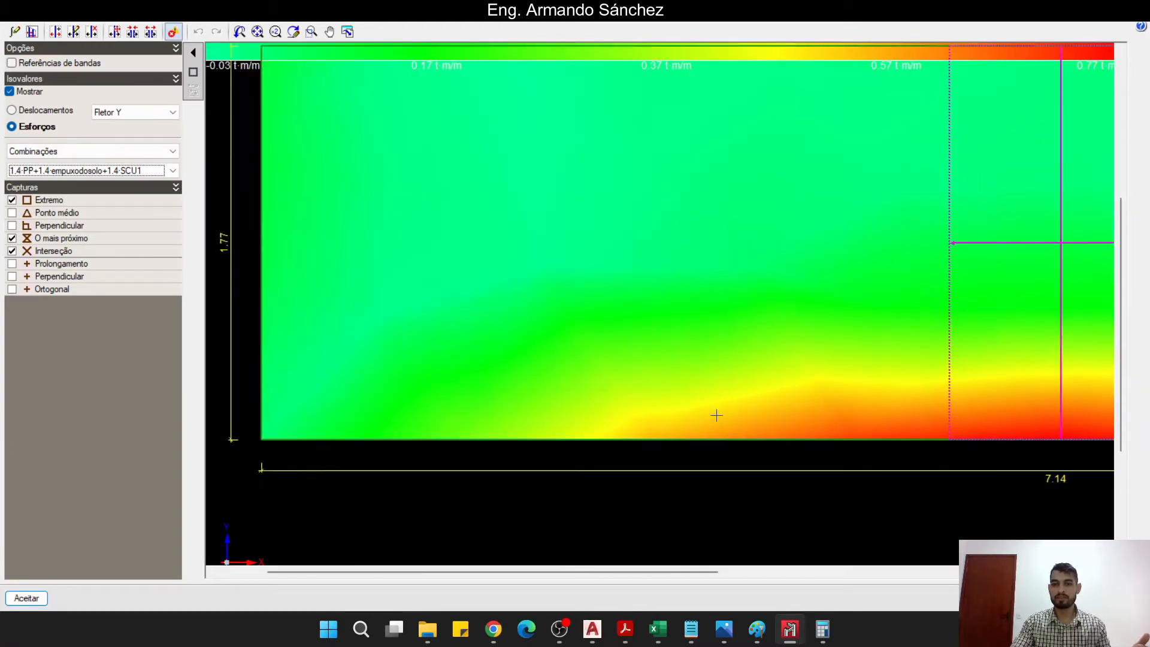
- Gauge the distance along the wall's base from the corner to the start of the higher Fletor Y zone
middle_click_drag(748, 442, 621, 428)
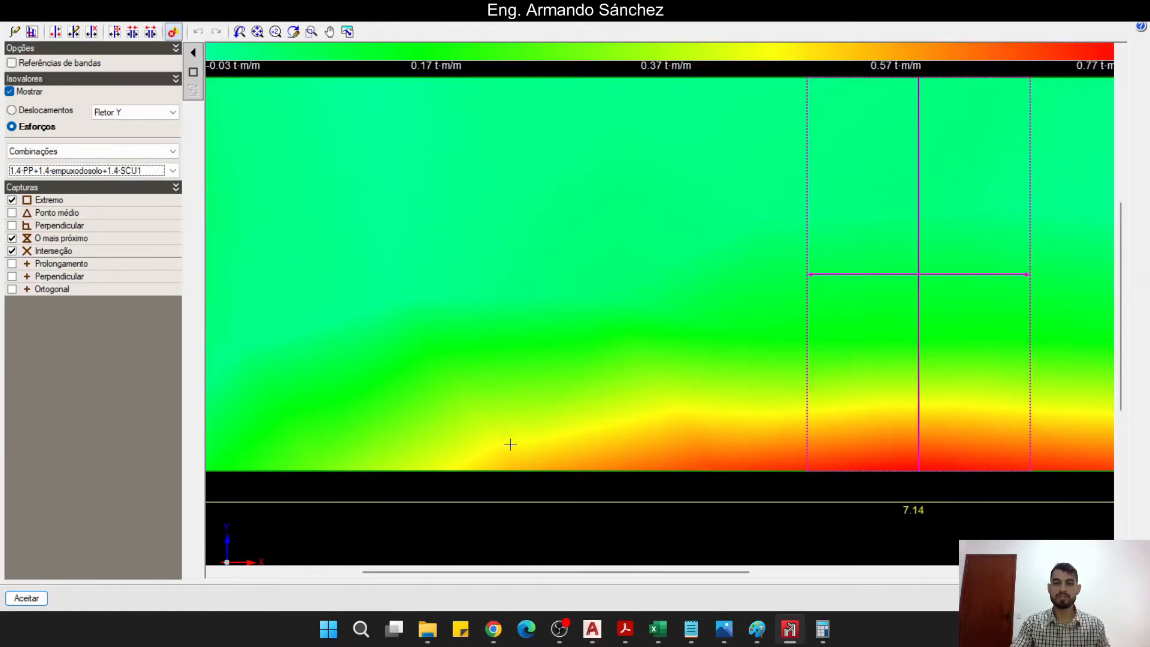
scroll(629, 451, "down", 1)
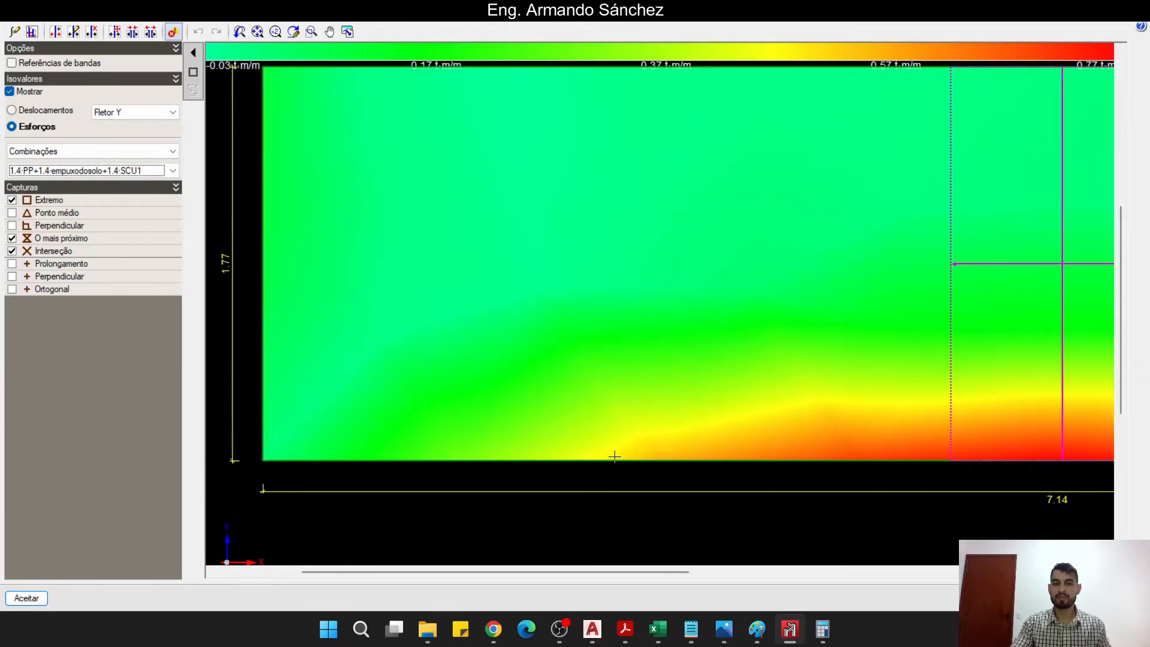
scroll(519, 360, "down", 1)
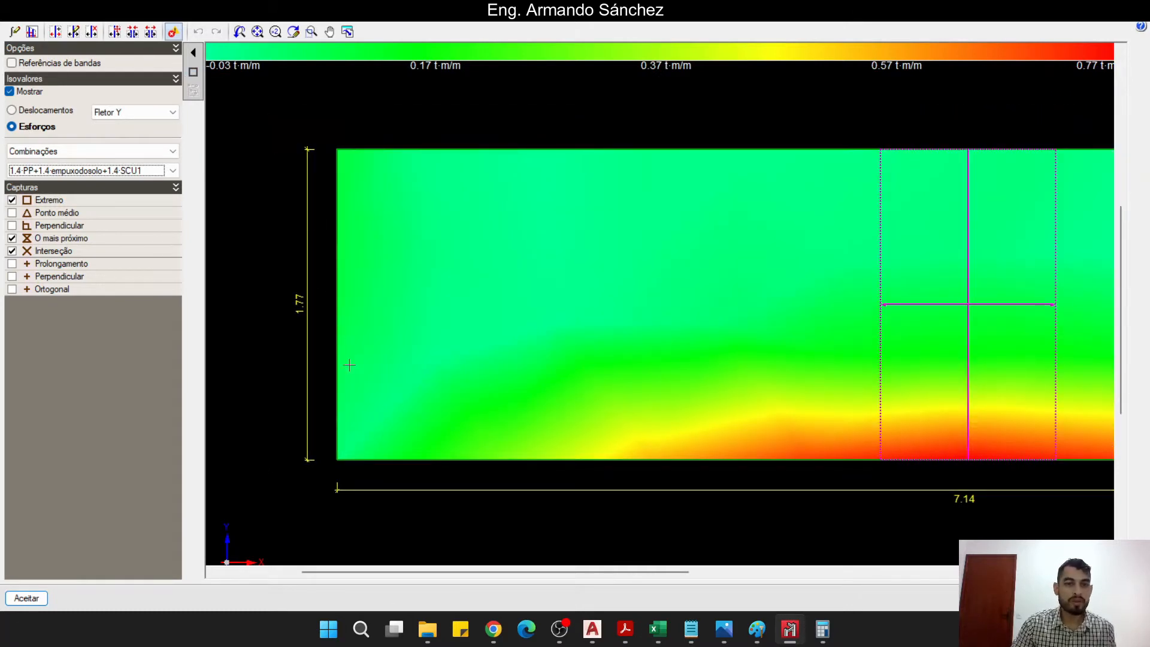
scroll(523, 441, "up", 1)
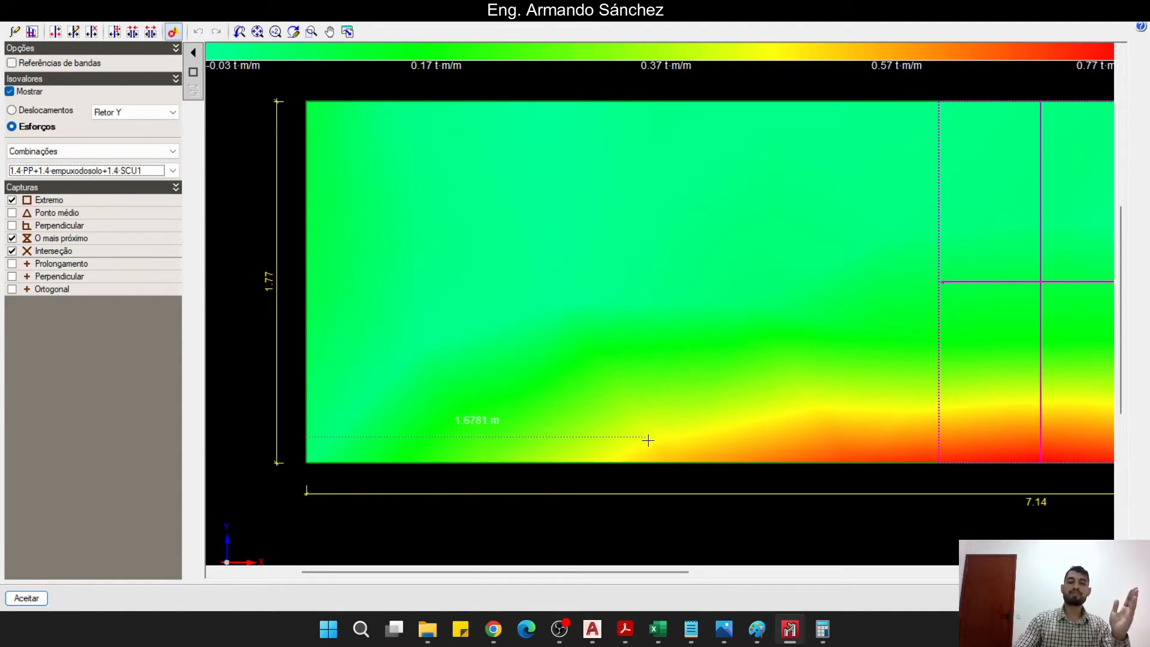
- Switch to AutoCAD and draw a horizontal guide line from the corner bar's lower leg in the section across the wall elevation
left_click(592, 629)
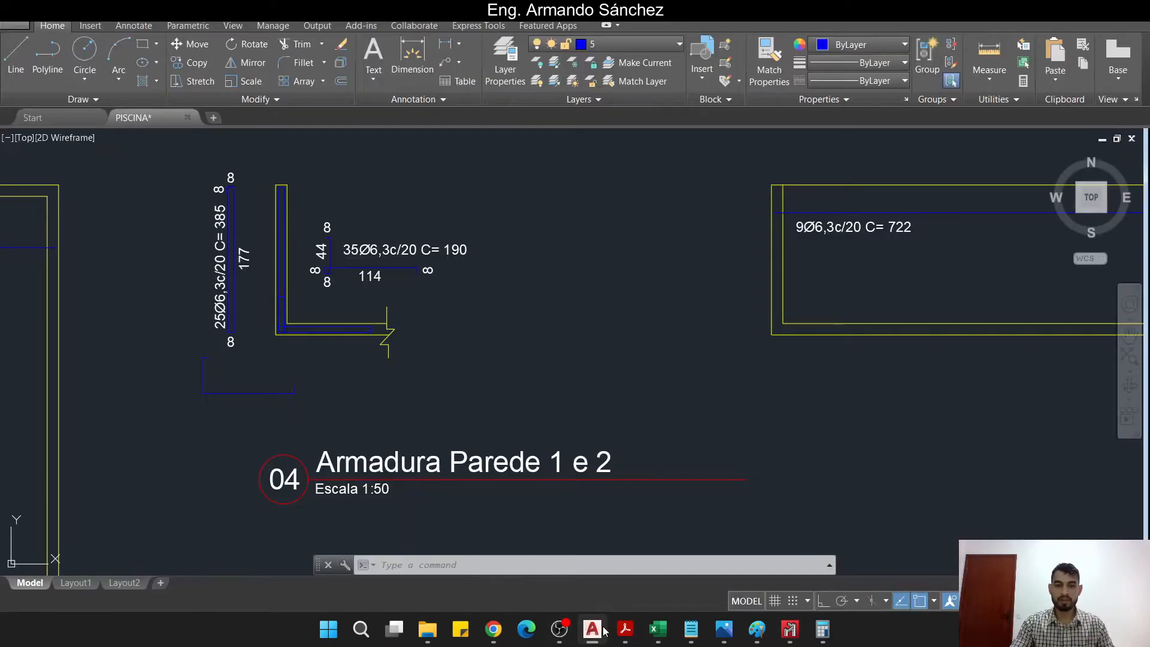
key("Escape")
key("Escape")
scroll(537, 374, "down", 1)
middle_click_drag(624, 380, 514, 432)
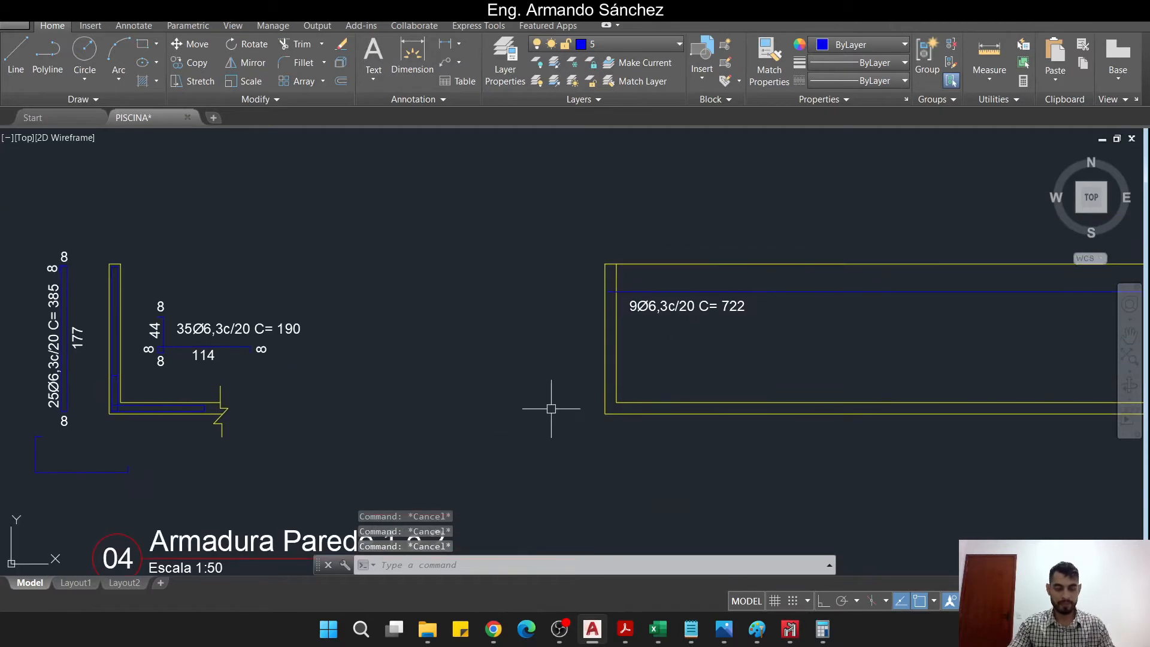
key("l")
key("Return")
scroll(232, 410, "up", 4)
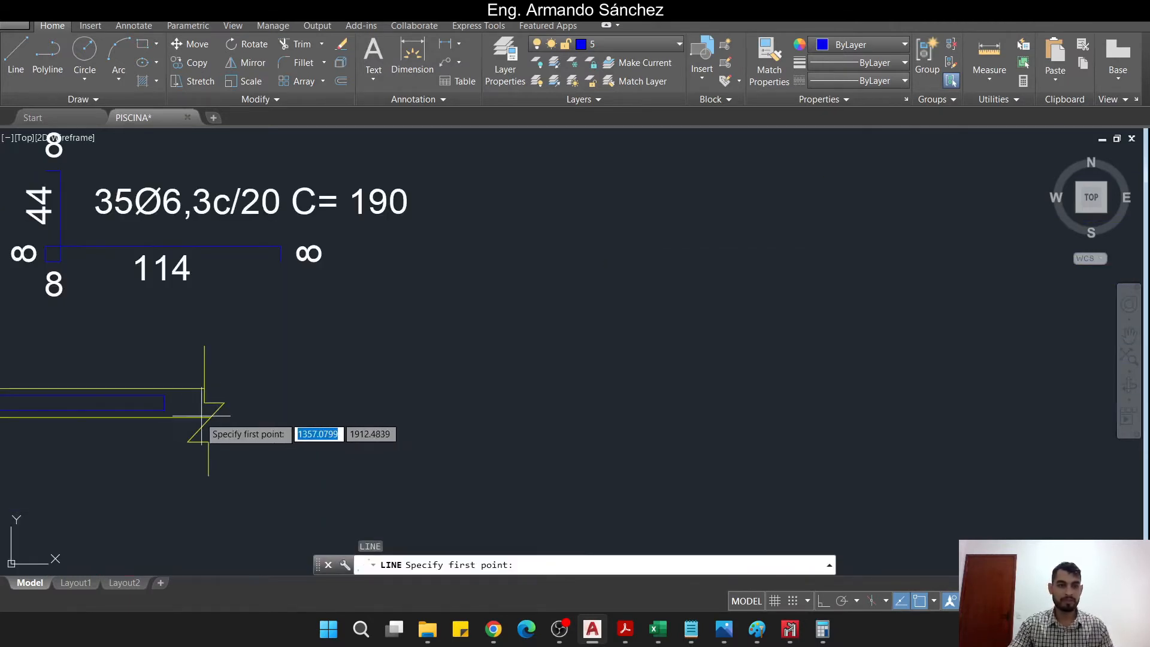
left_click(160, 405)
scroll(287, 421, "down", 4)
middle_click_drag(839, 415, 513, 413)
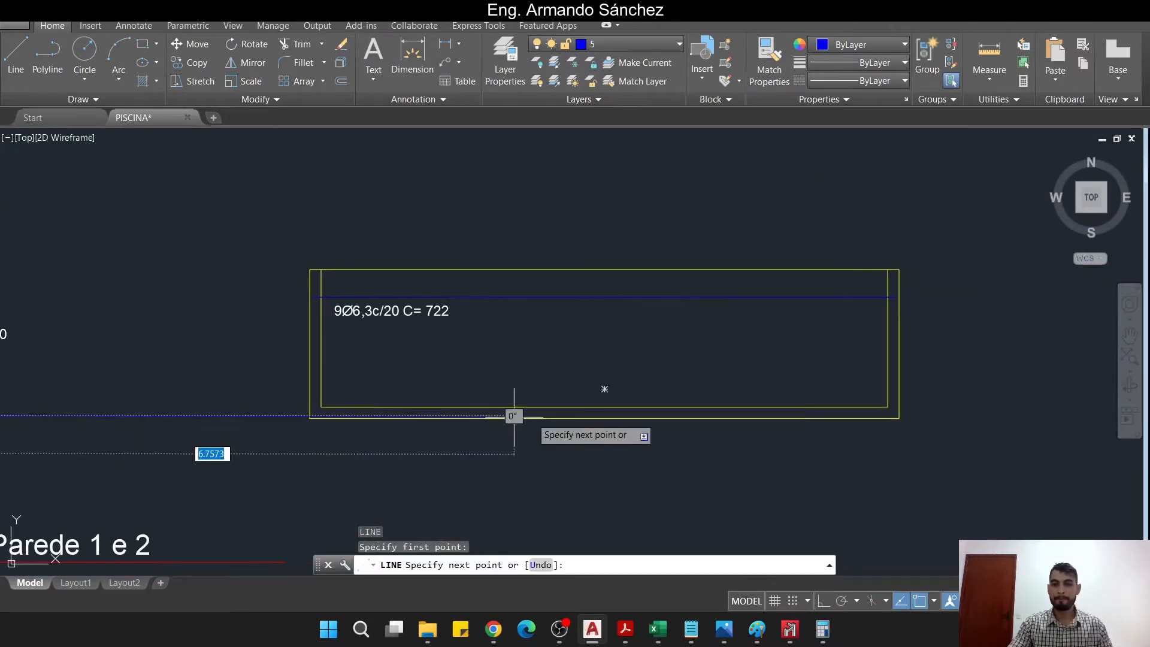
key("F8")
left_click(1000, 405)
key("Escape")
key("Escape")
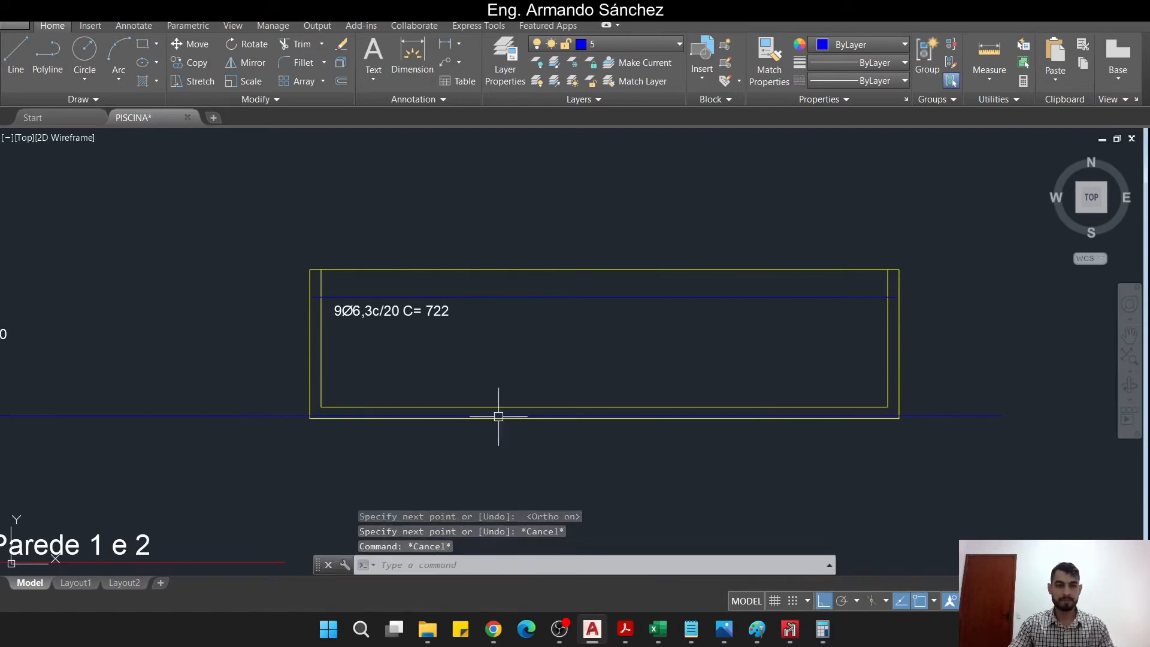
- Draw a second horizontal guide line from the top end of the section's corner bar across the wall elevation
middle_click_drag(270, 419, 815, 389)
scroll(422, 372, "up", 4)
key("Return")
left_click(285, 316)
scroll(266, 325, "down", 4)
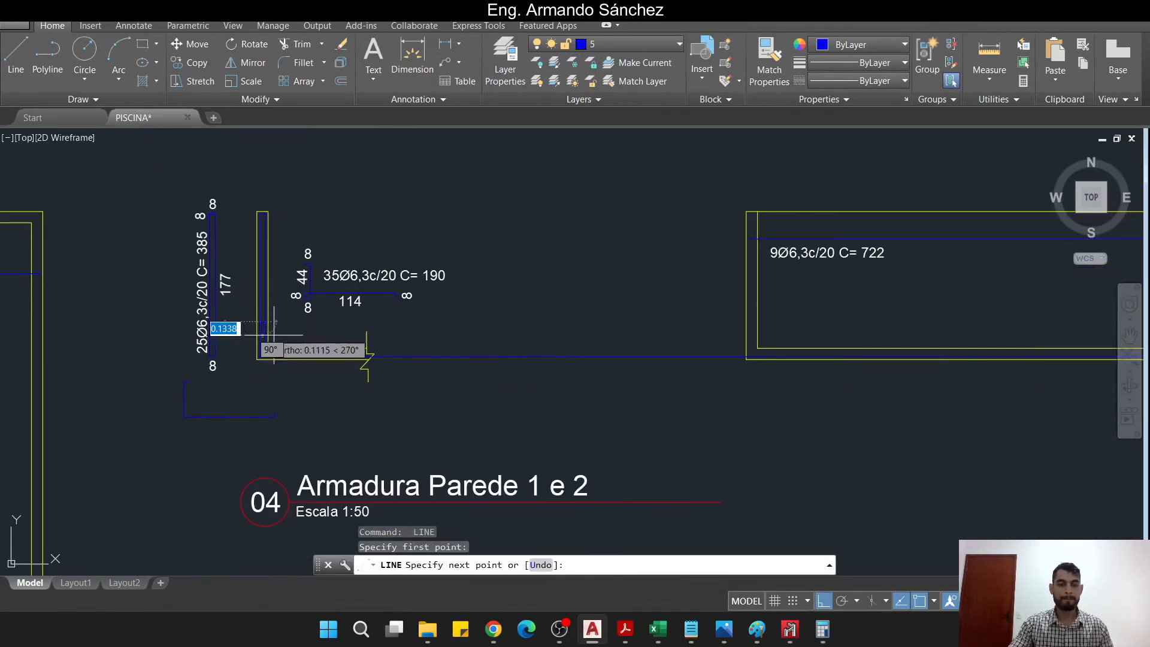
middle_click_drag(1022, 363, 436, 359)
left_click(862, 333)
key("Escape")
- Draw a vertical bar line between the two guide lines just inside the elevation's left wall
scroll(200, 326, "up", 4)
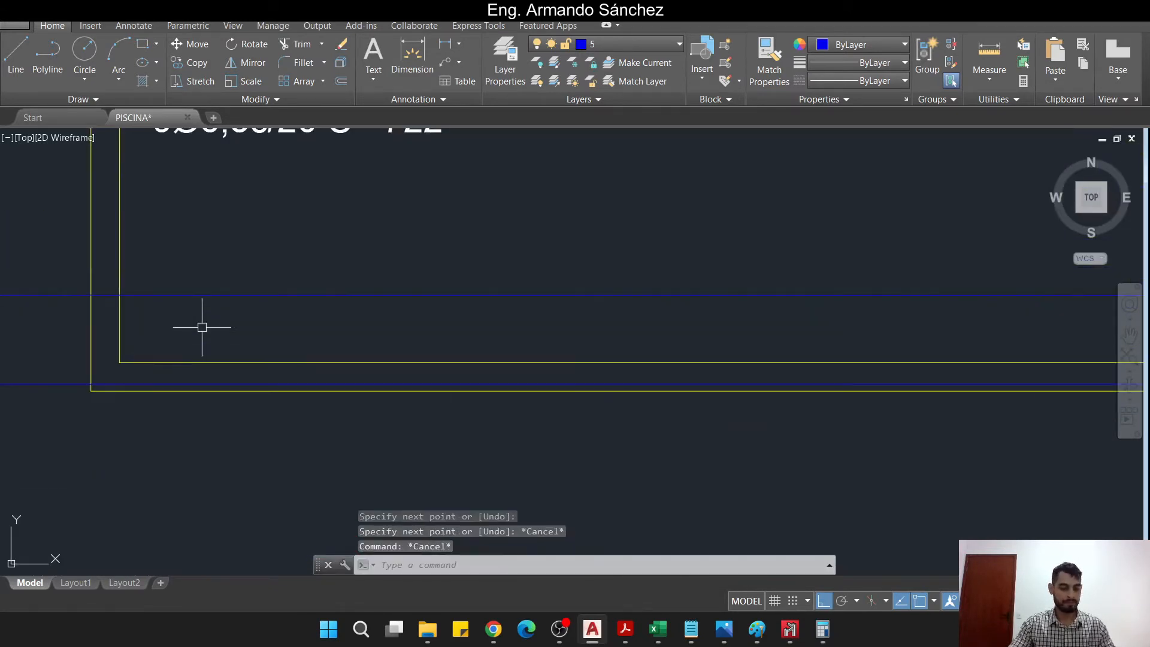
middle_click_drag(200, 326, 311, 352)
key("Return")
scroll(252, 318, "up", 3)
left_click(258, 307)
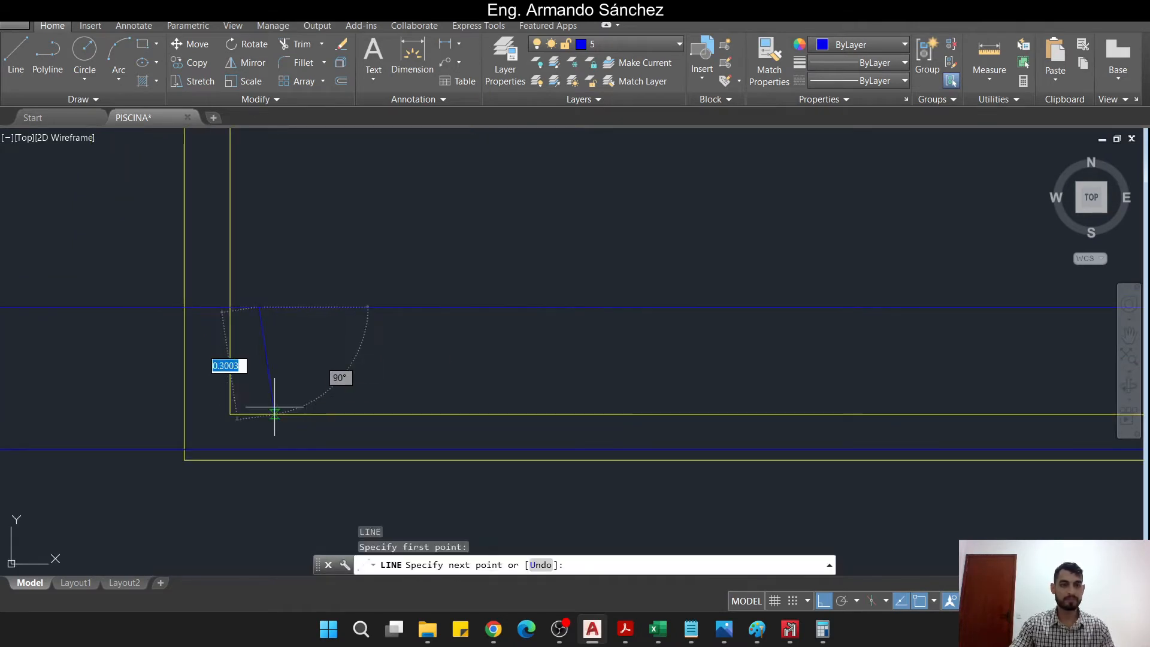
left_click(258, 448)
key("Escape")
key("Escape")
- Draw a short horizontal helper line across the thickness of the elevation's left wall
middle_click_drag(217, 450, 275, 451)
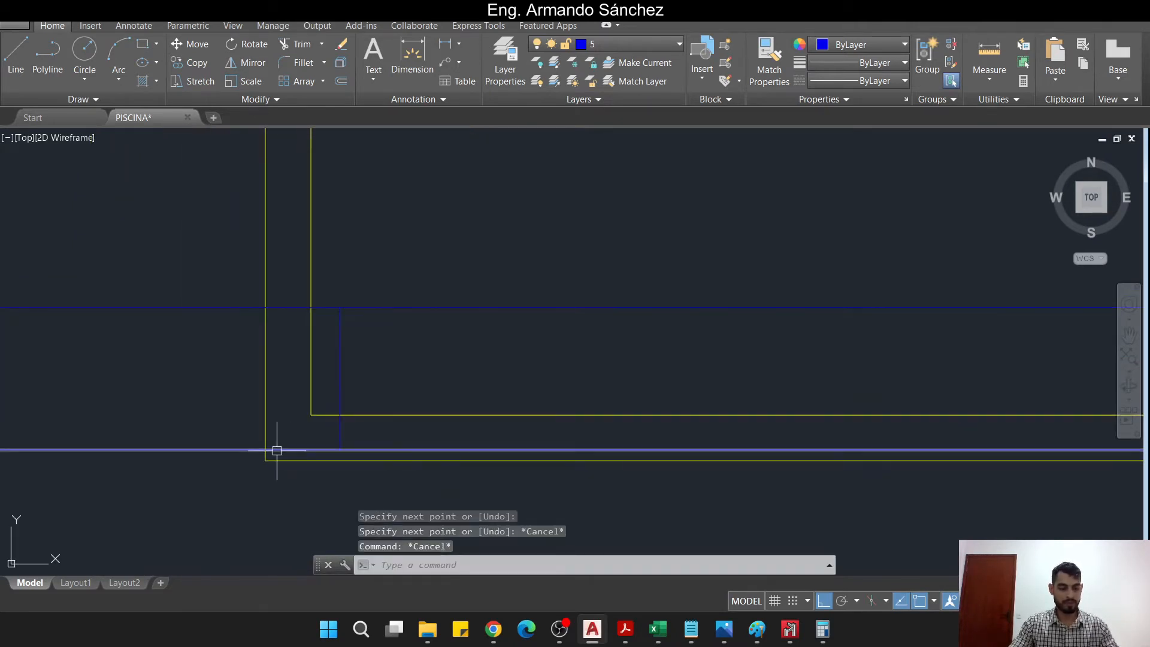
scroll(275, 420, "up", 2)
key("Return")
left_click(338, 330)
left_click(265, 330)
key("Escape")
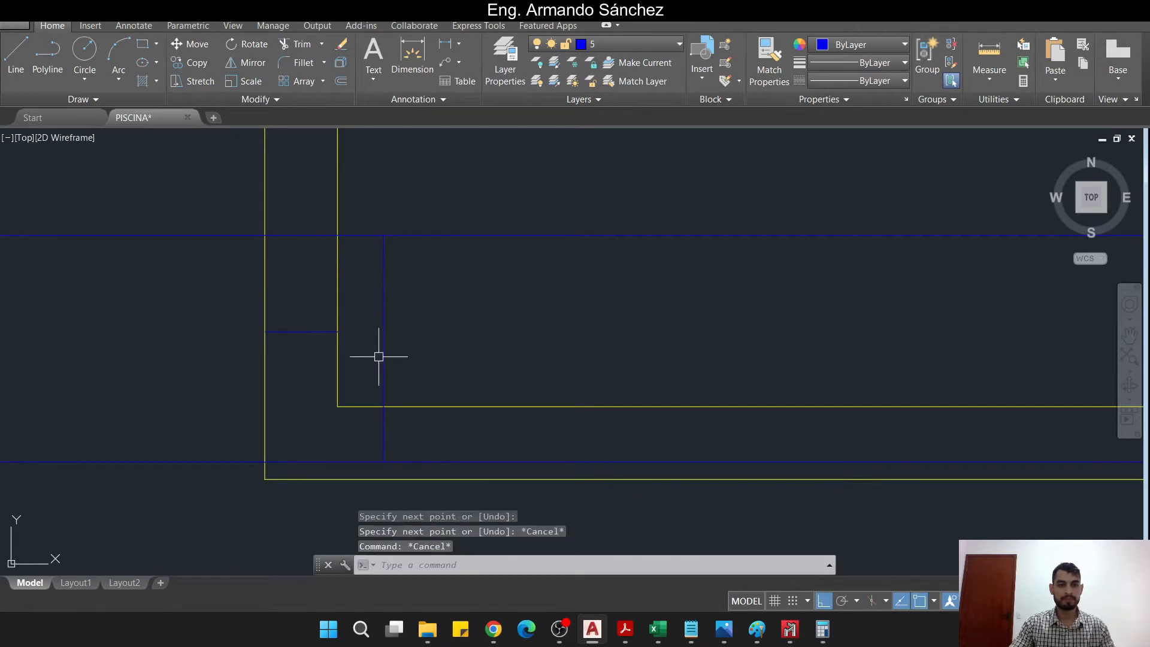
- Move the vertical bar line to the midpoint of the helper line within the wall thickness
left_click(389, 352)
left_click(368, 354)
type("m")
key("Return")
left_click(390, 372)
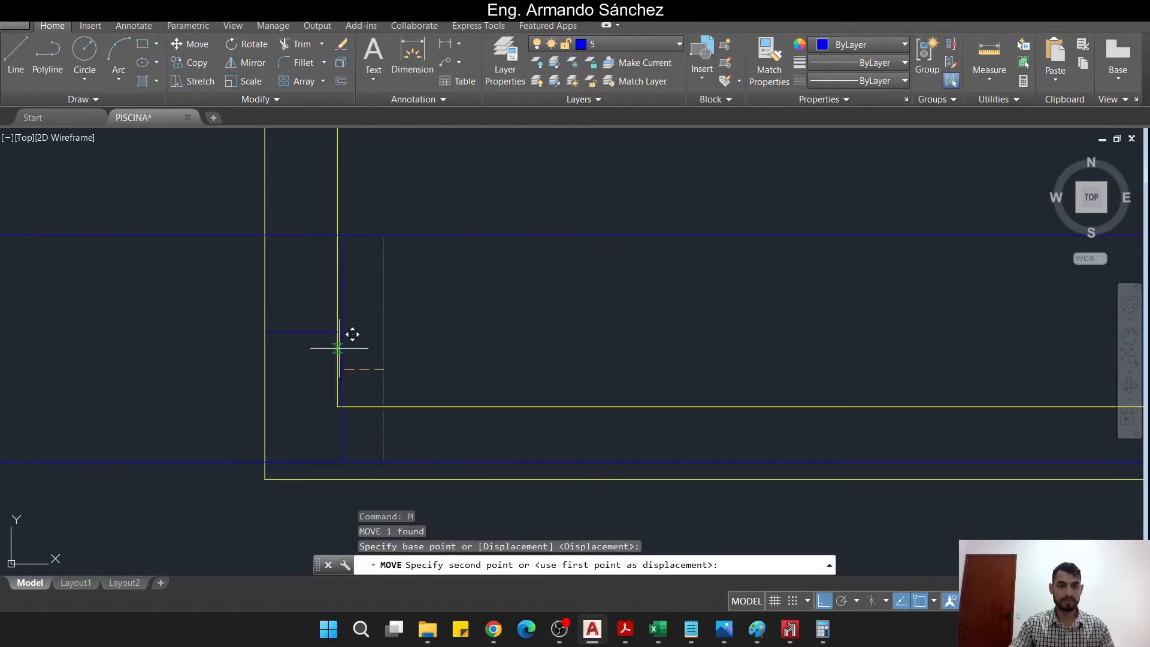
key("Escape")
key("Escape")
scroll(314, 373, "down", 4)
key("Escape")
- Erase the short helper line across the left wall's thickness
middle_click_drag(345, 396, 403, 388)
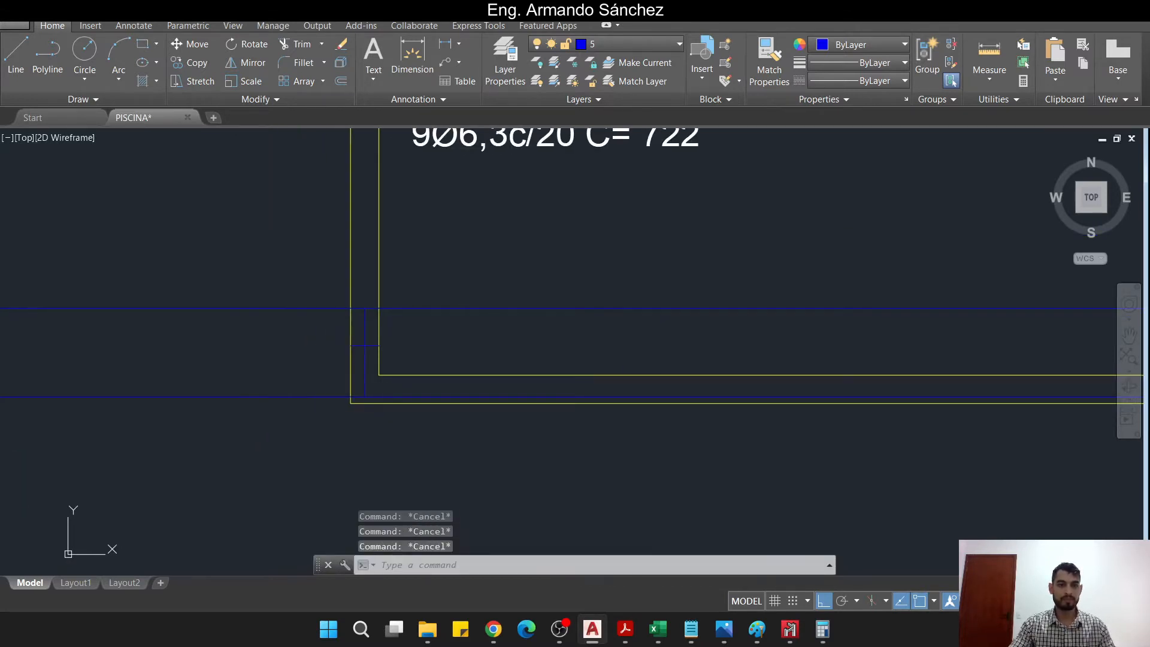
scroll(354, 347, "up", 2)
left_click(303, 326)
left_click(445, 371)
type("e")
key("Return")
key("Escape")
scroll(429, 379, "down", 5)
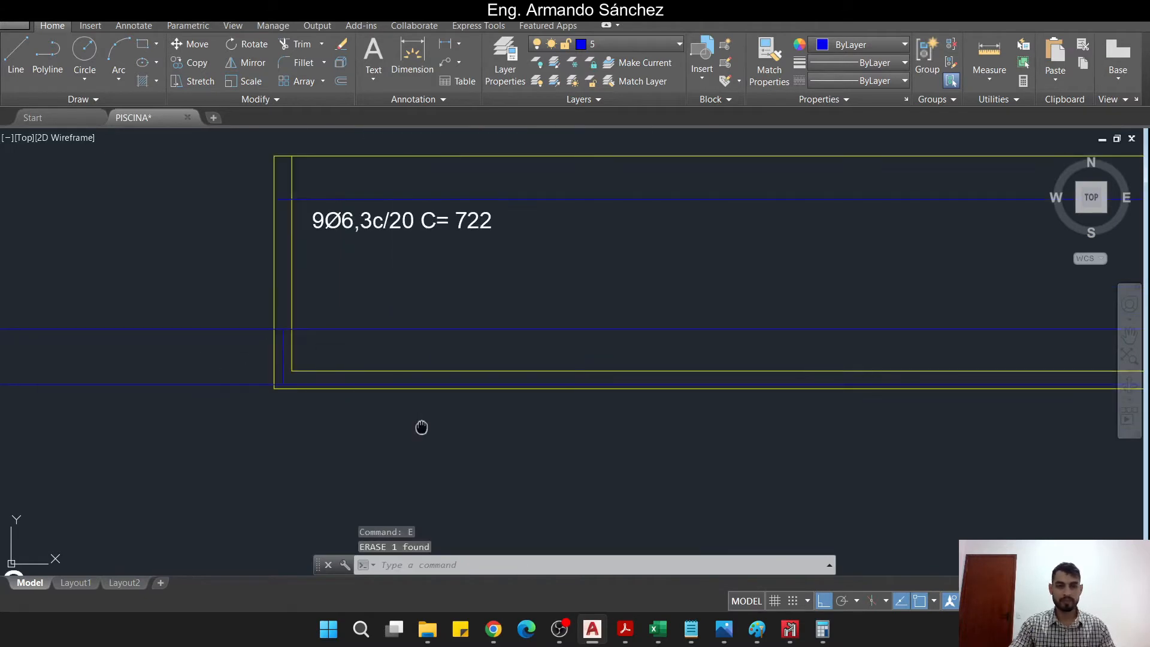
- Calculate 1,6 ÷ 0,2 in Calculator
scroll(421, 387, "down", 1)
middle_click_drag(428, 391, 536, 402)
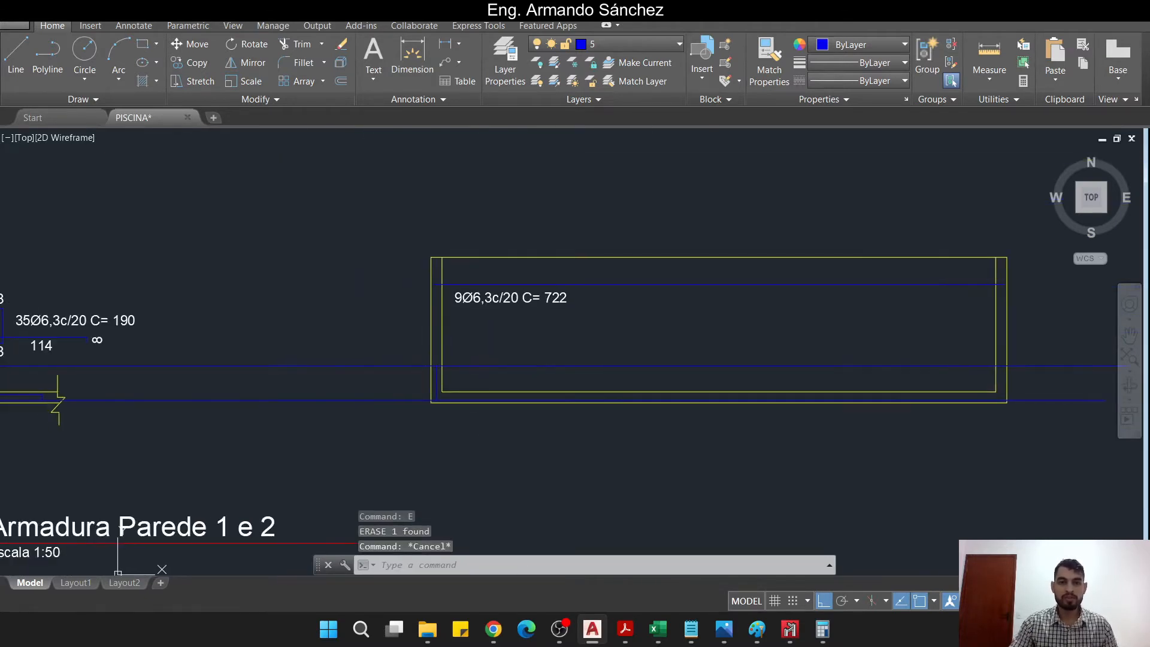
key("Escape")
key("Escape")
scroll(462, 385, "up", 2)
scroll(461, 386, "up", 2)
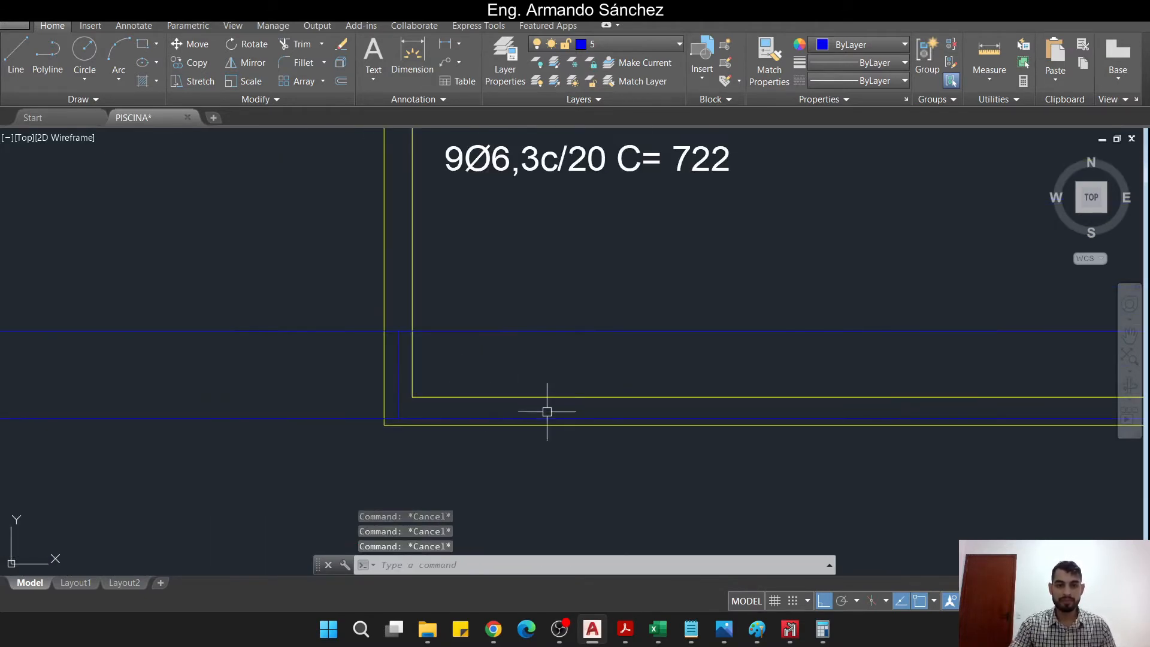
left_click(822, 629)
type("1,")
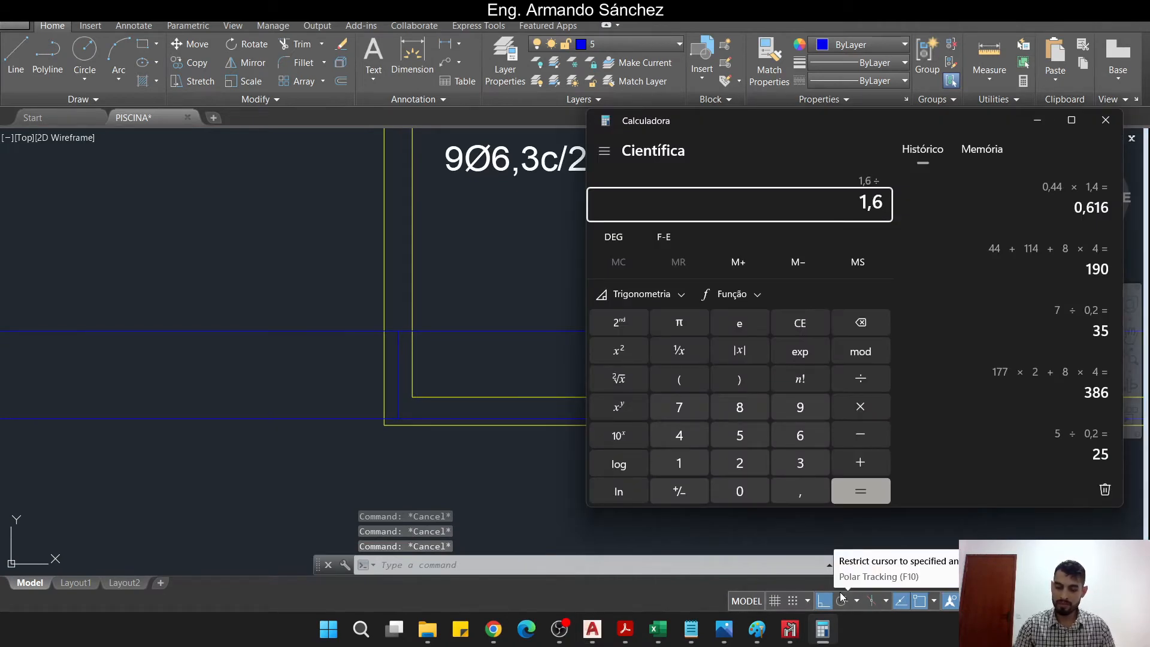
type("6/0,2")
key("Return")
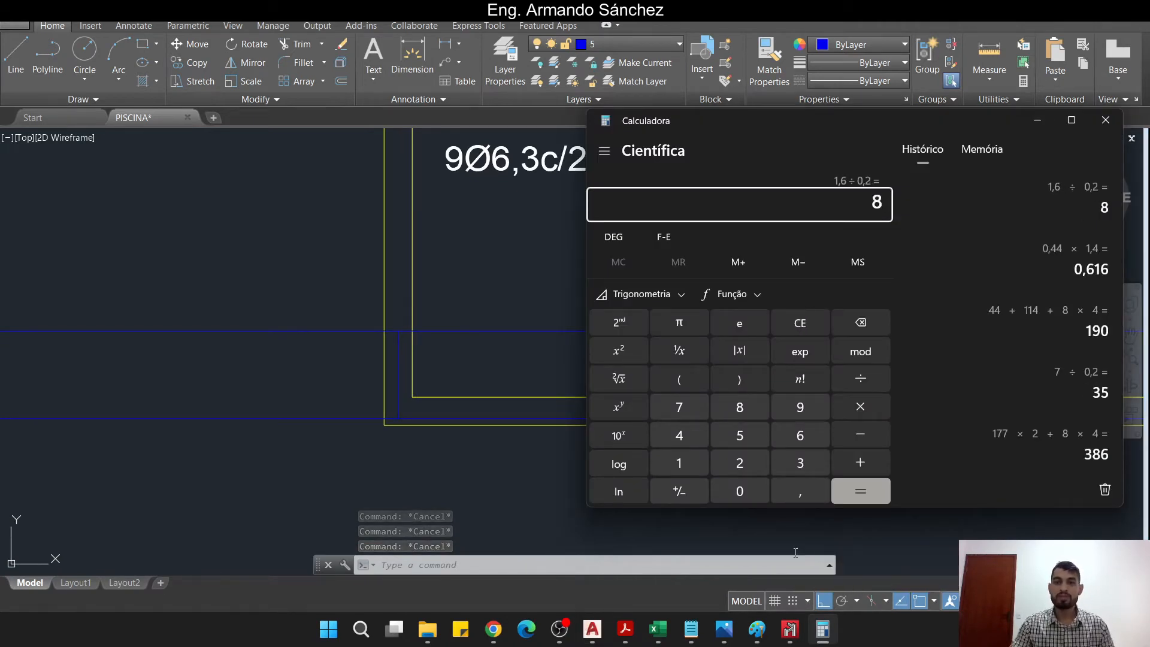
- Create a rectangular array of the vertical bar line in AutoCAD with 1 row and 8 columns spaced 0.2
left_click(497, 319)
left_click(398, 359)
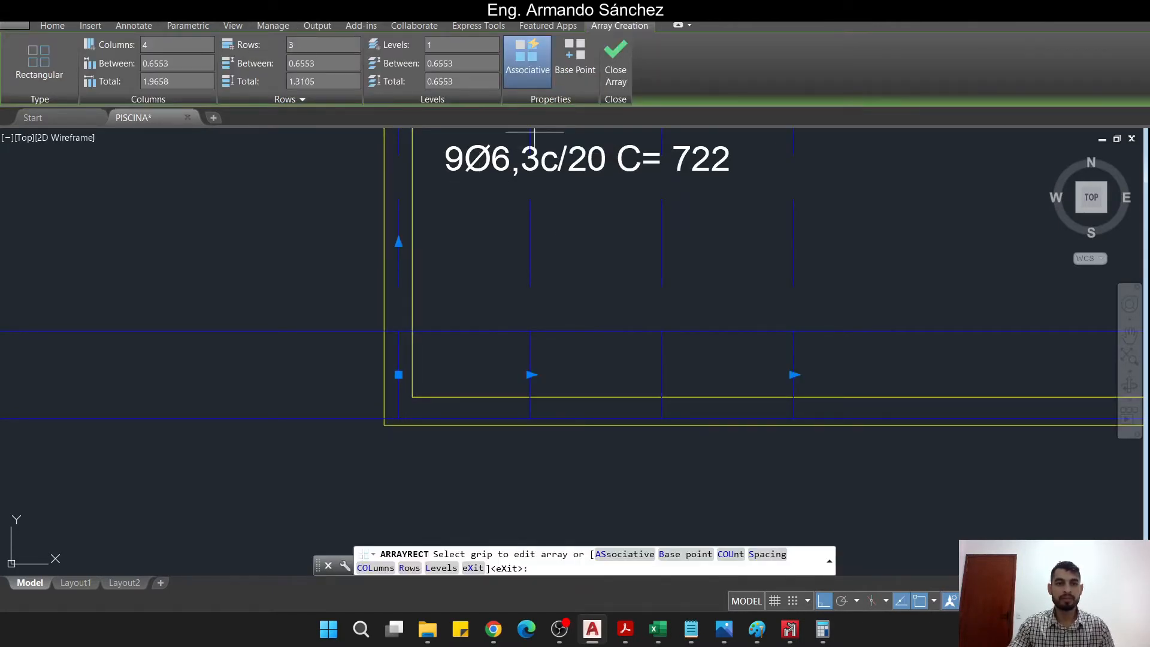
left_click(329, 48)
type("1")
key("Return")
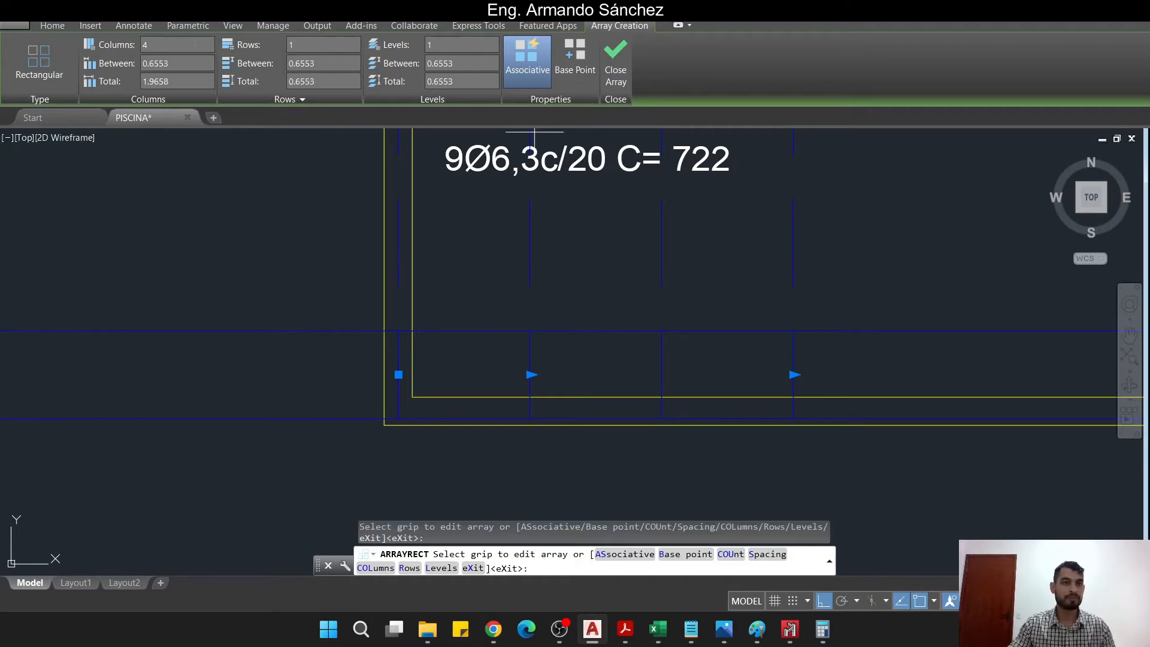
type("8")
key("Return")
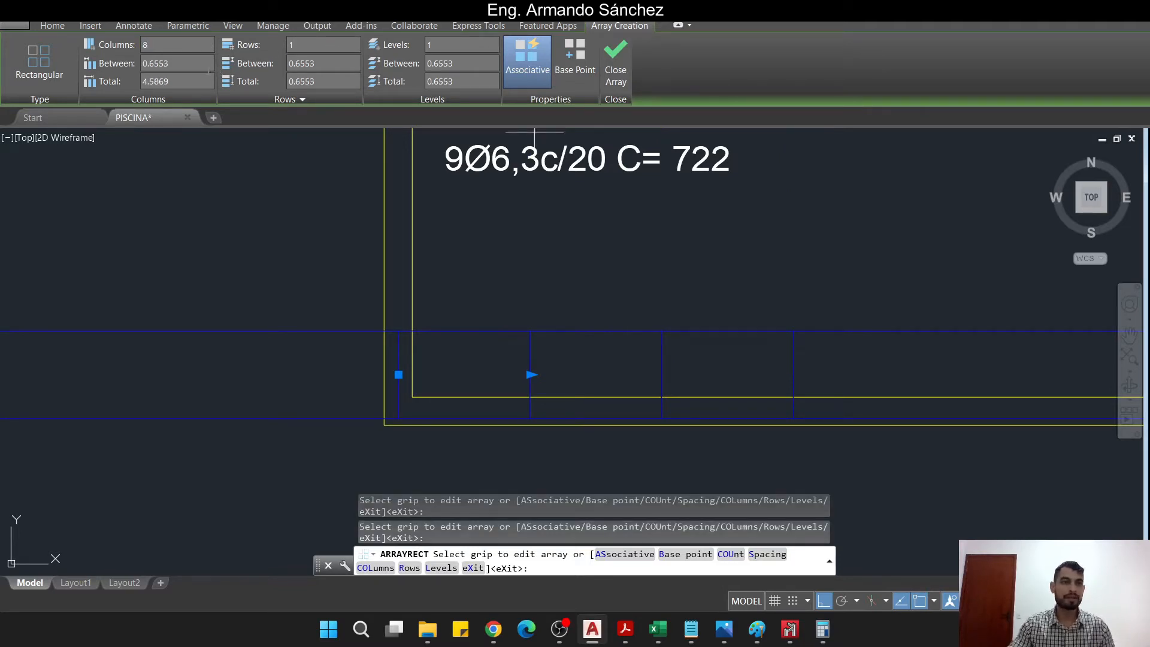
left_click(173, 62)
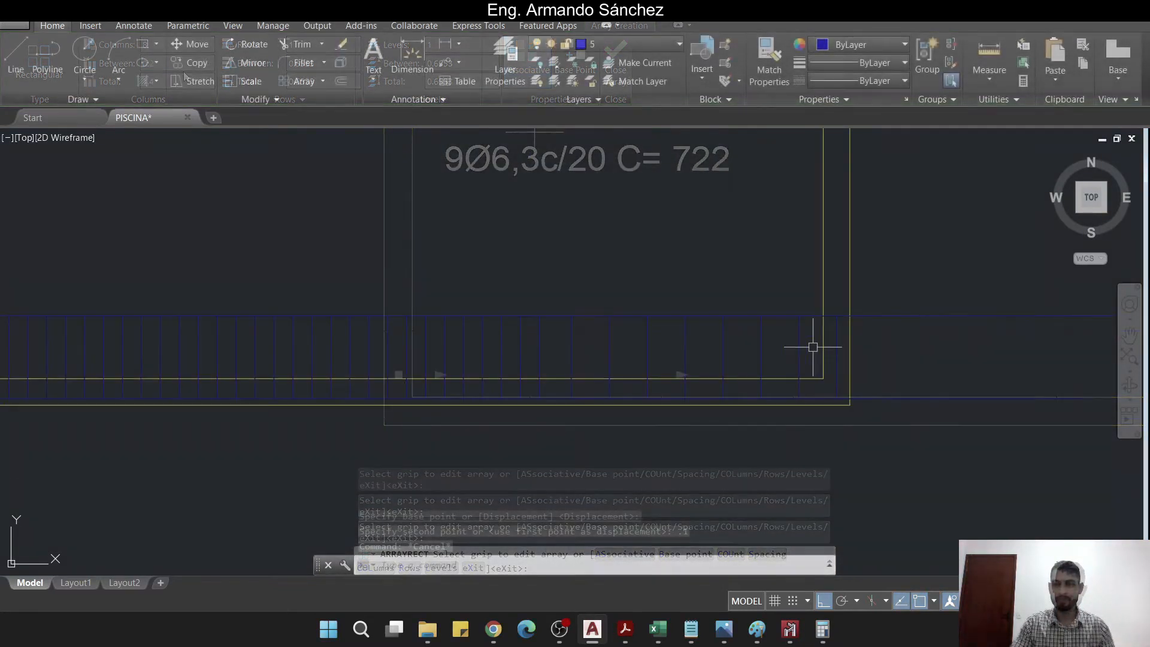
left_click(759, 324)
type("m")
key("Return")
left_click(737, 238)
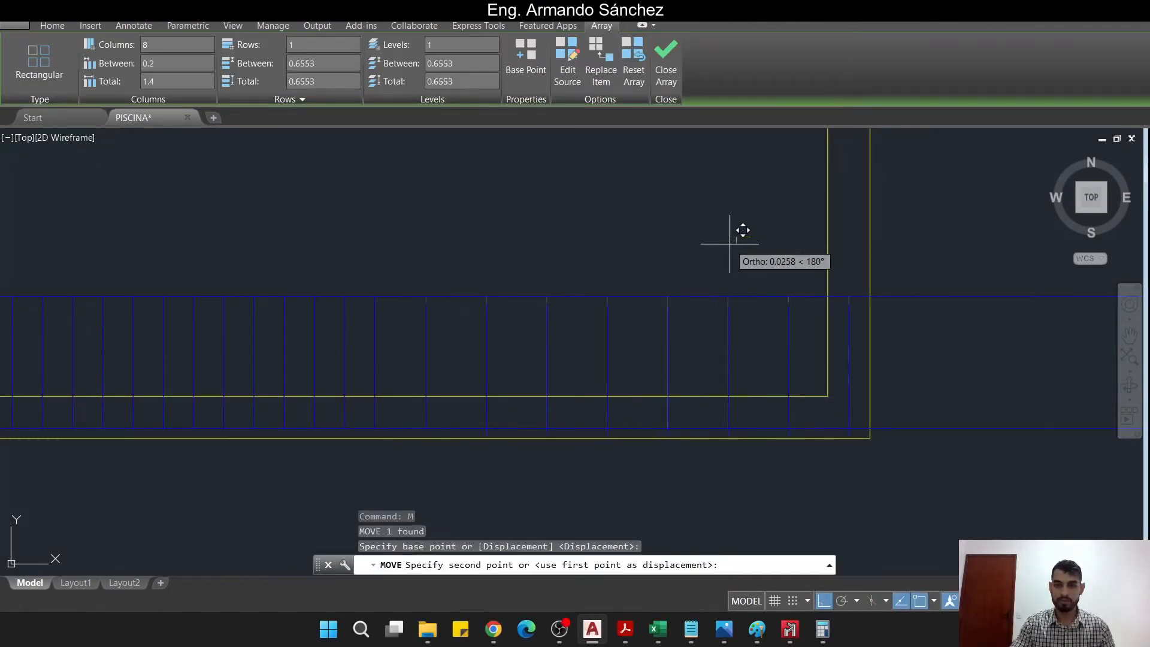
key("Escape")
key("Escape")
- Move the right-end bar array so that its last bar aligns with the right wall's inner face
left_click(799, 310)
left_click(770, 329)
type("m")
key("Return")
left_click(847, 323)
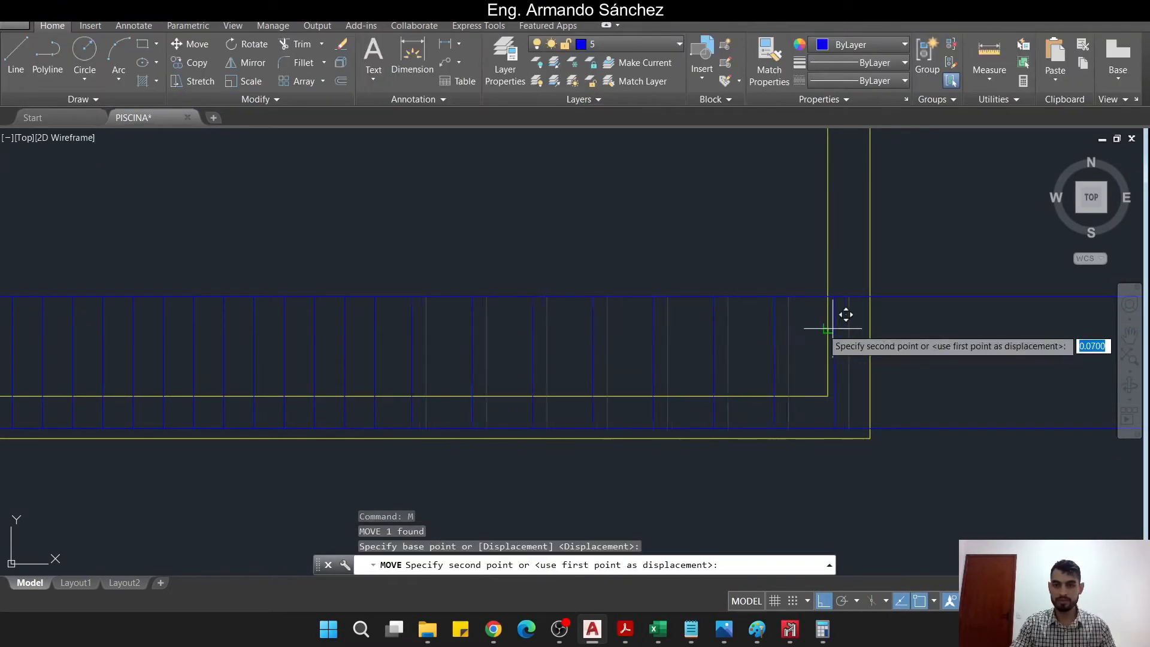
key("Escape")
- Move the right-end bar array 0.1 horizontally from the wall's inner face towards midspan
left_click(812, 328)
left_click(731, 324)
type("m")
key("Return")
left_click(748, 253)
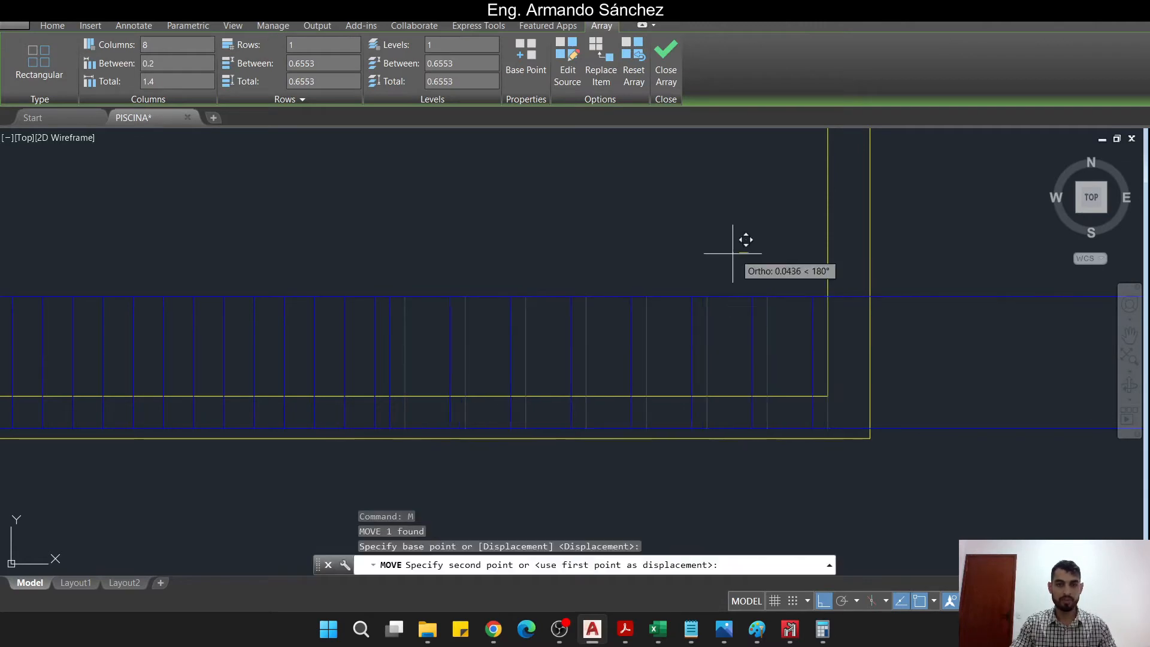
type(".1")
key("Return")
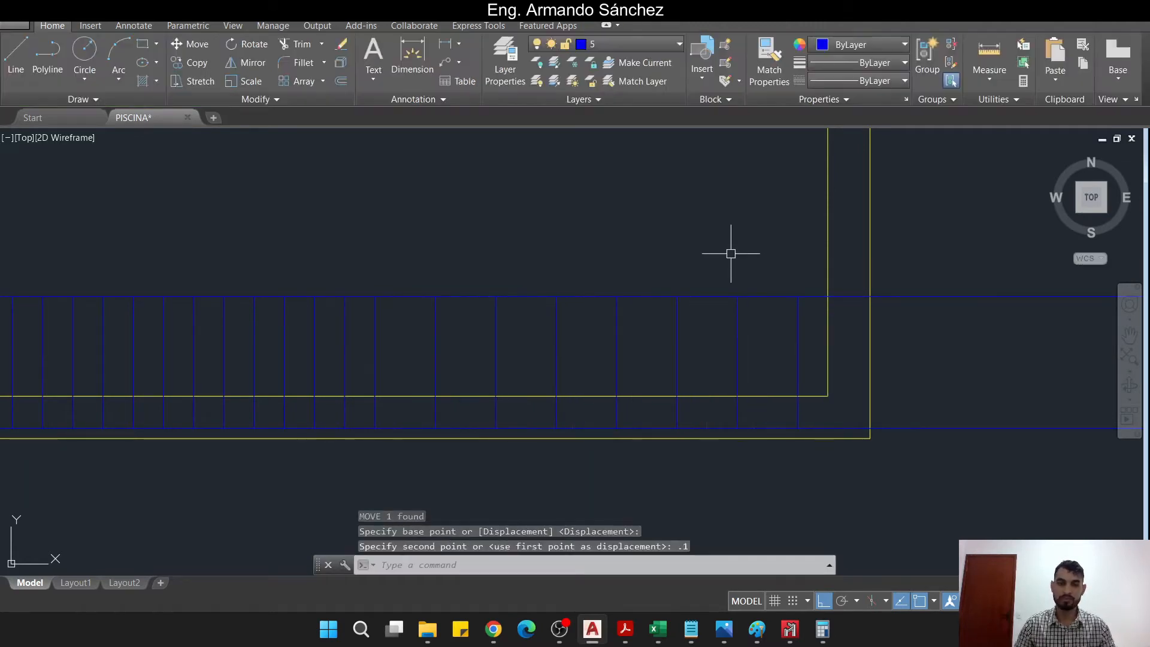
- Erase the two horizontal guide lines running through the wall elevation
key("Escape")
key("Escape")
scroll(652, 336, "down", 5)
left_click(847, 293)
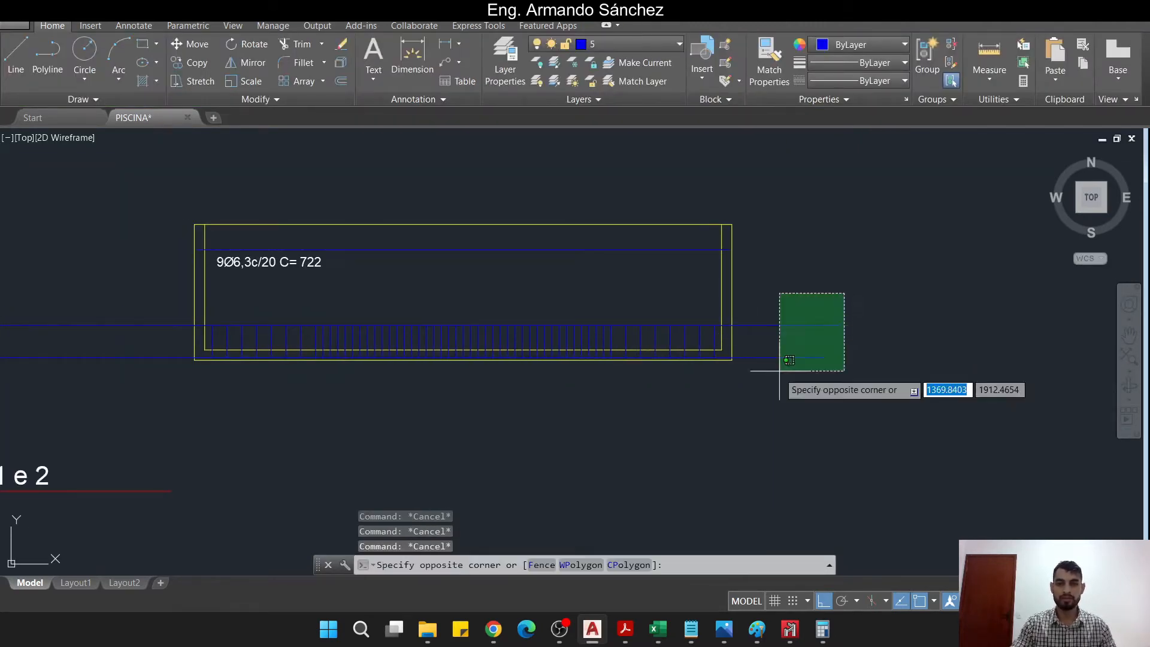
left_click(776, 383)
middle_click_drag(677, 406, 786, 404)
type("e")
key("Return")
middle_click_drag(495, 329, 713, 326)
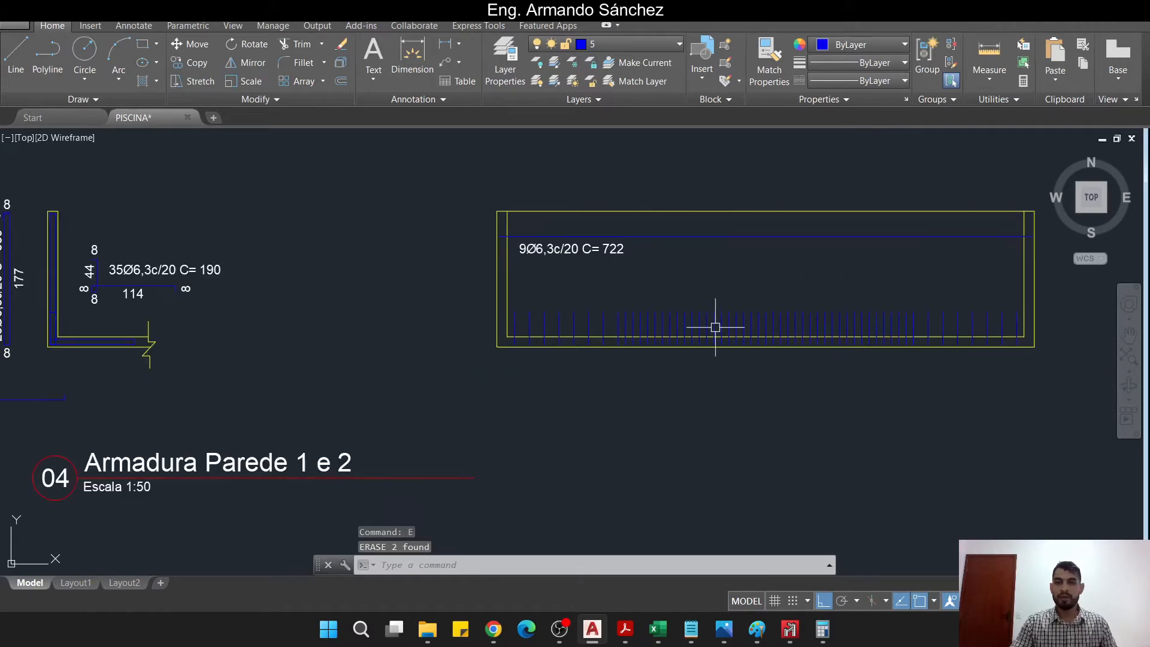
middle_click_drag(648, 277, 627, 287)
left_click(412, 67)
scroll(511, 385, "up", 6)
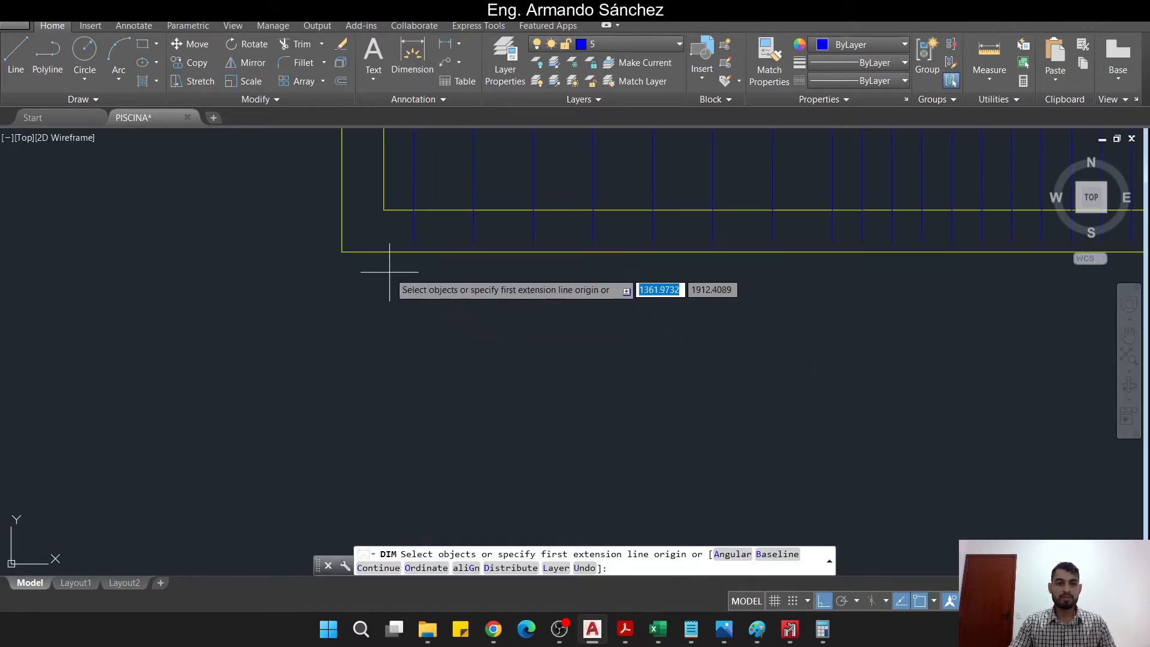
middle_click_drag(335, 305, 341, 385)
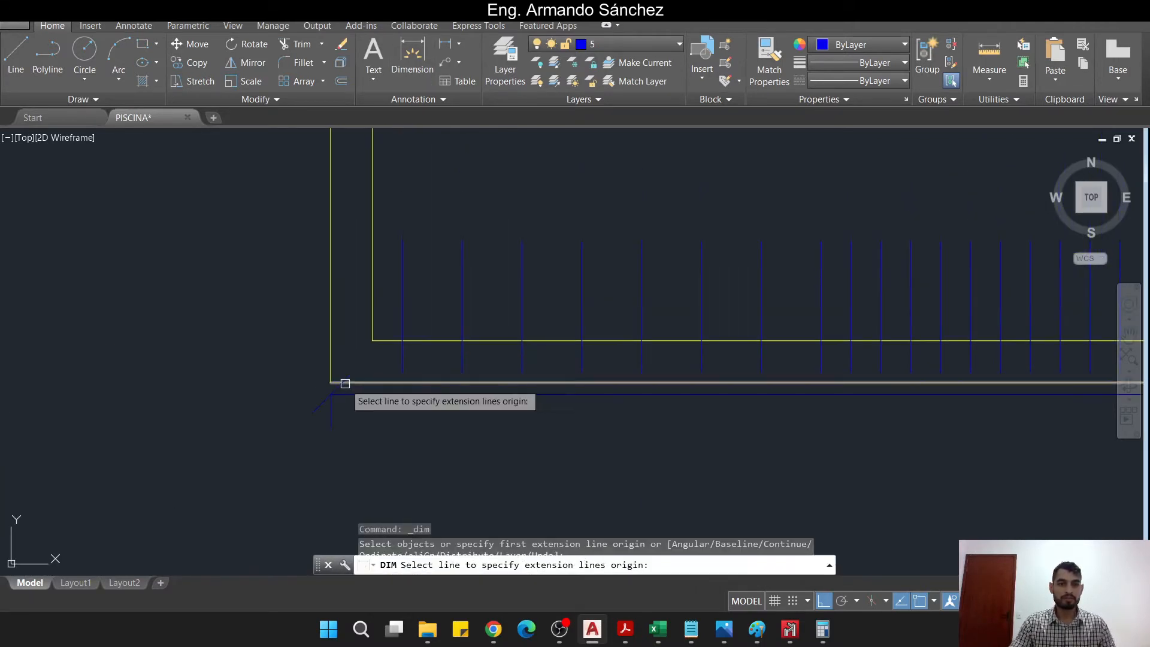
left_click(330, 382)
scroll(332, 384, "down", 5)
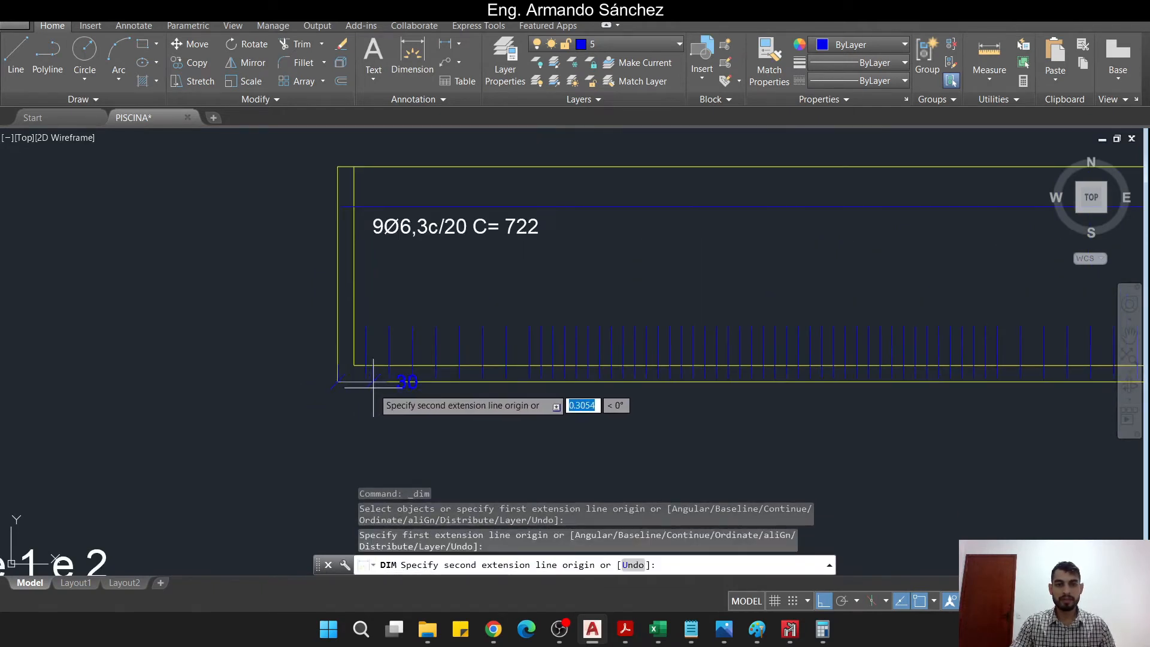
key("Escape")
- Make Cotas the current layer
left_click(637, 48)
left_click(623, 127)
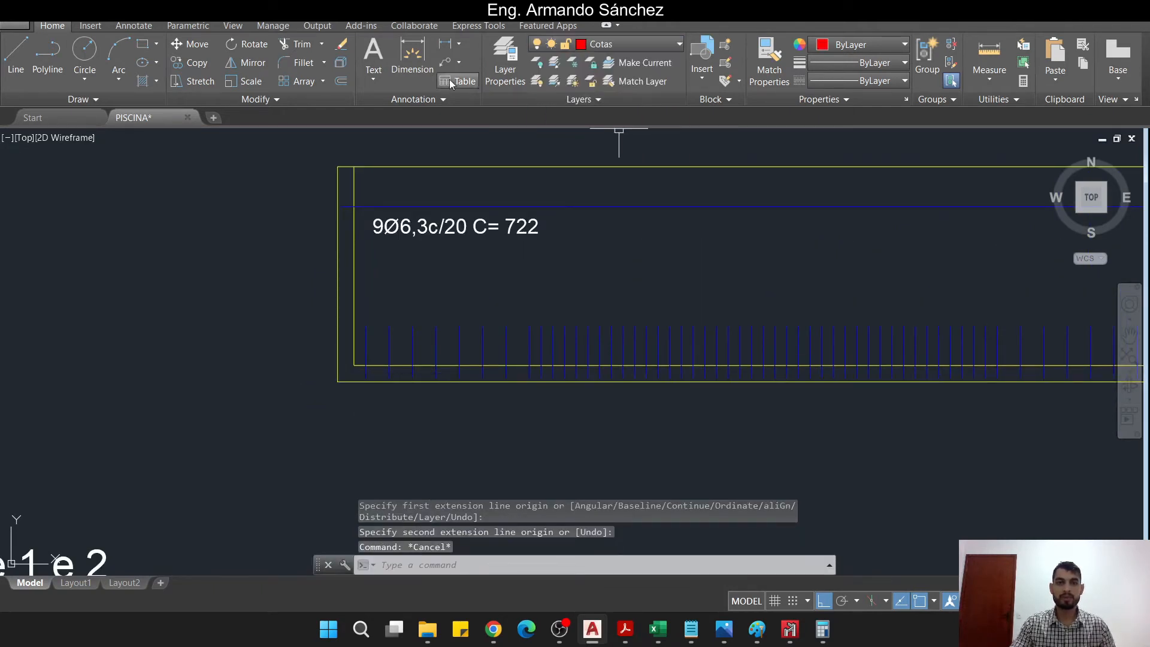
- Dimension the left end zone below the wall elevation, from the wall's inner face to the last bar of the left array
left_click(412, 67)
scroll(338, 404, "up", 4)
scroll(362, 340, "up", 2)
middle_click_drag(362, 340, 324, 400)
left_click(324, 406)
middle_click_drag(581, 418, 470, 401)
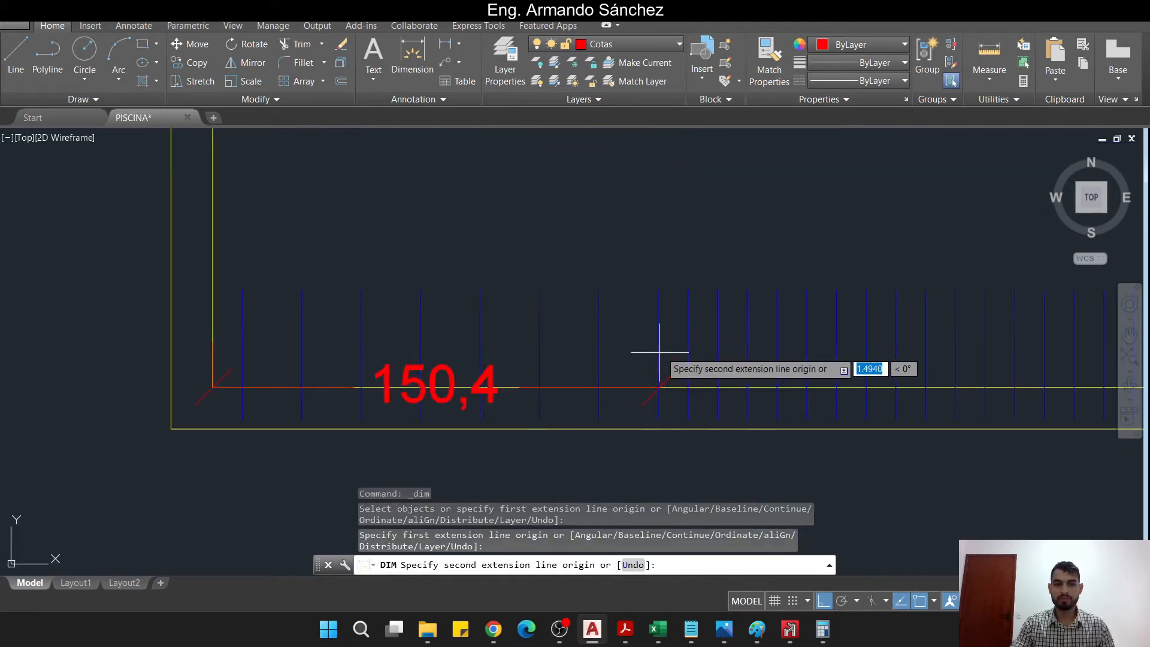
left_click(659, 278)
scroll(544, 396, "down", 3)
scroll(544, 395, "up", 3)
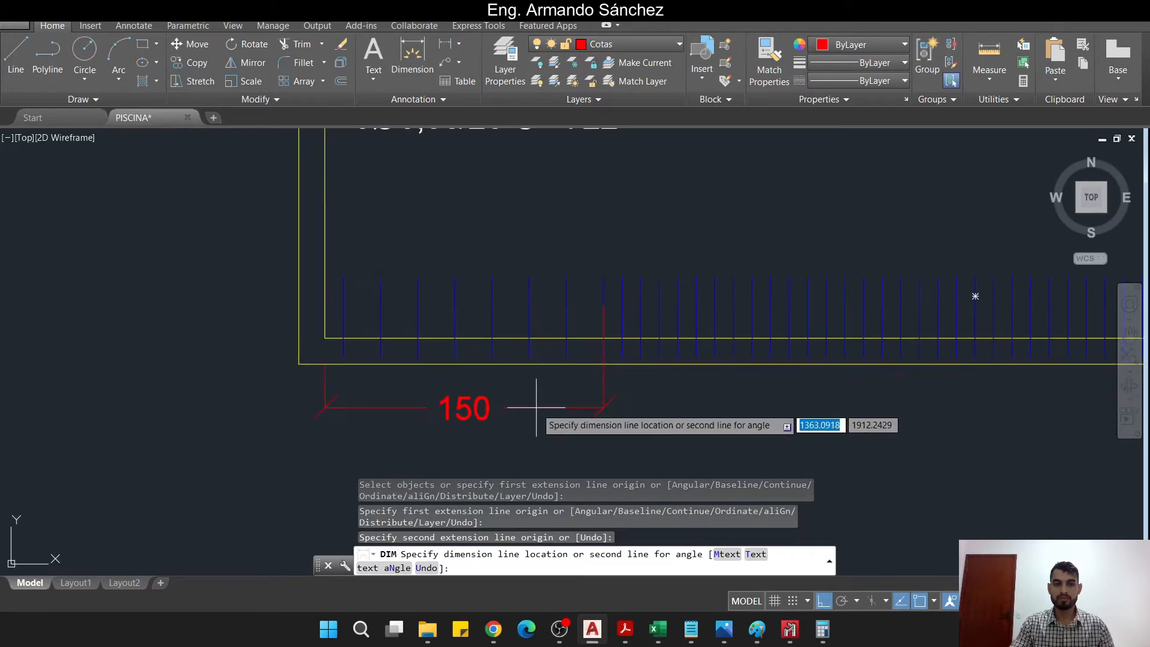
left_click(543, 394)
key("Escape")
key("Escape")
middle_click_drag(656, 396, 608, 403)
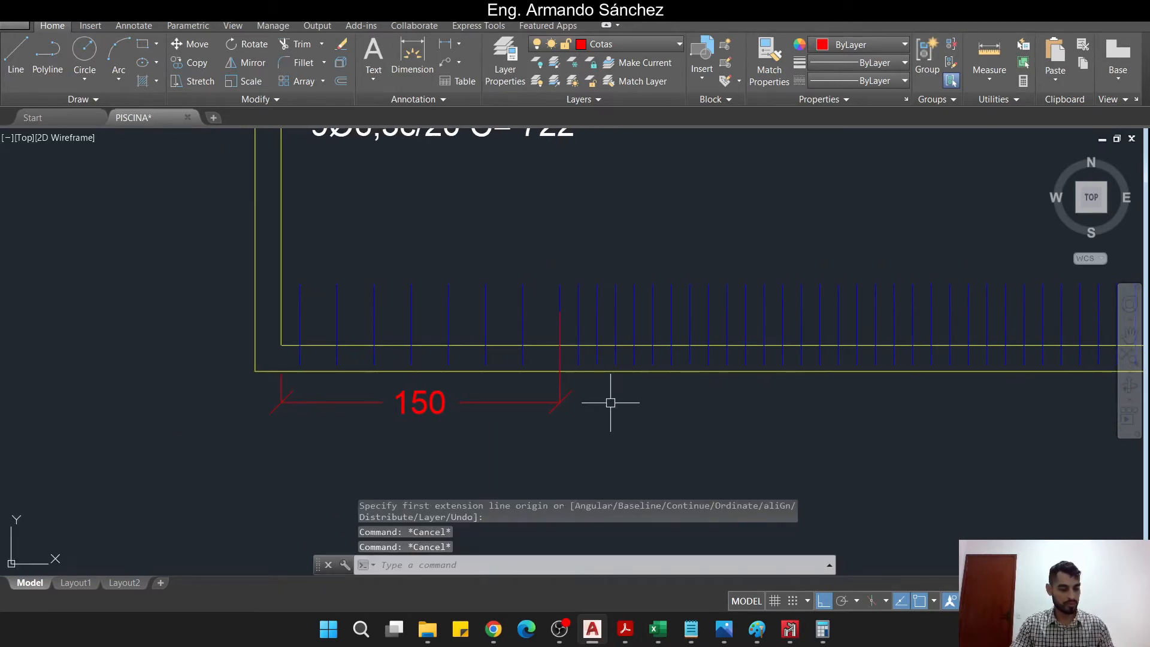
key("ctrl+2")
key("Escape")
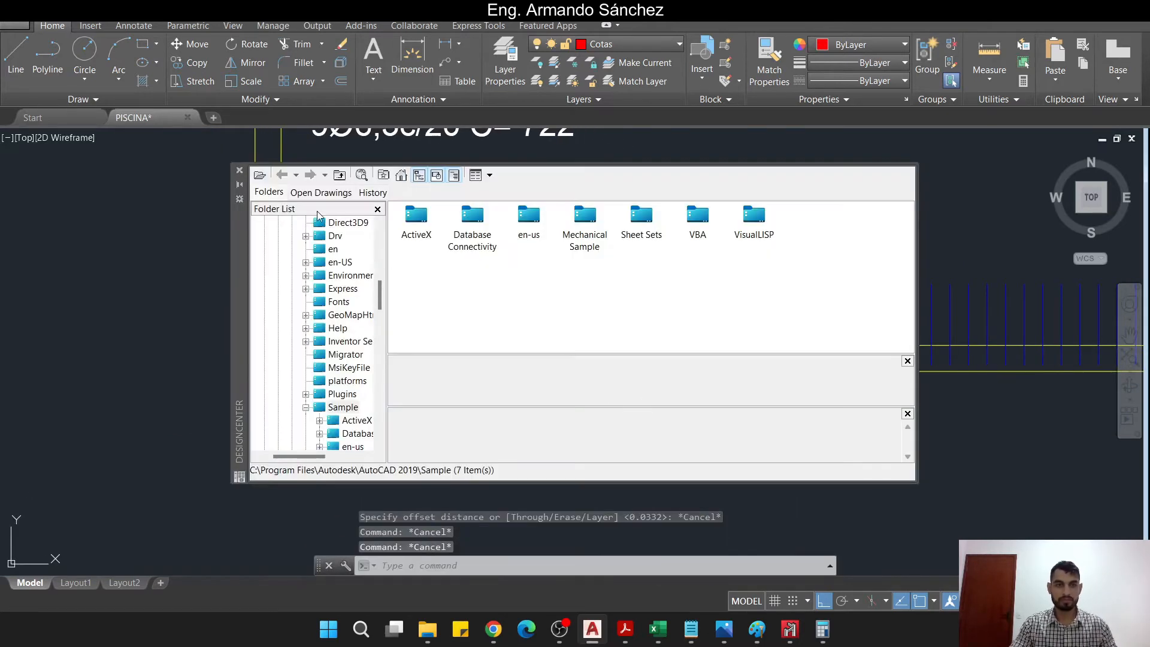
left_click(241, 171)
- Add continued dimensions for the closely spaced middle zone and the right end zone up to the right wall's inner face
type("dco")
key("Return")
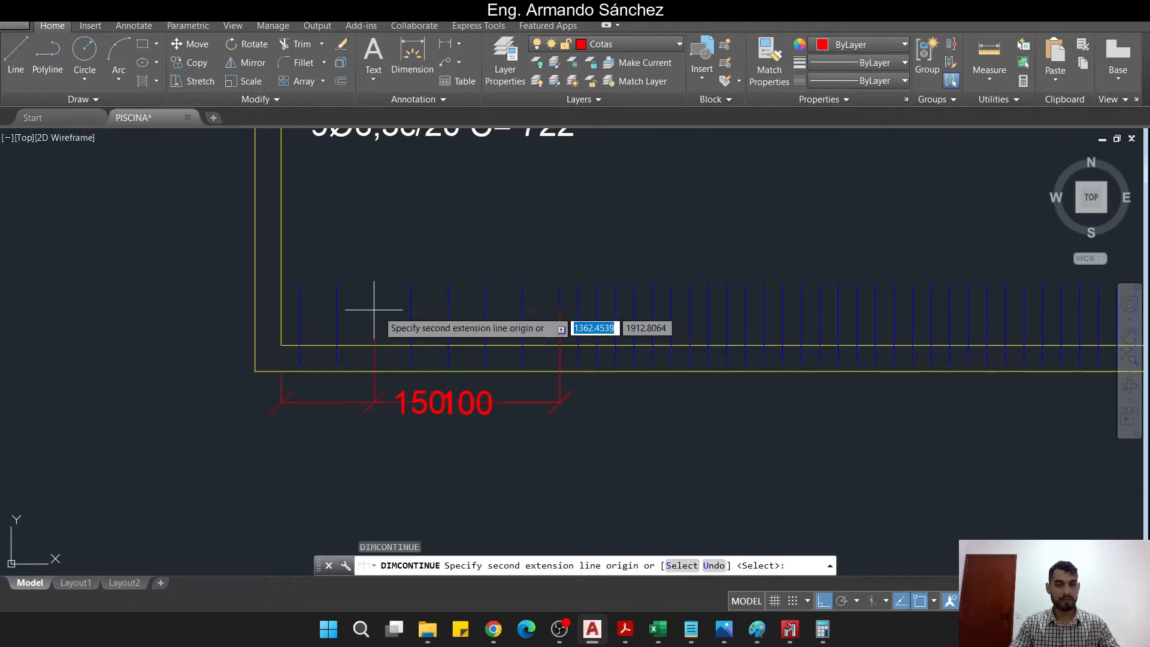
middle_click_drag(963, 397, 502, 381)
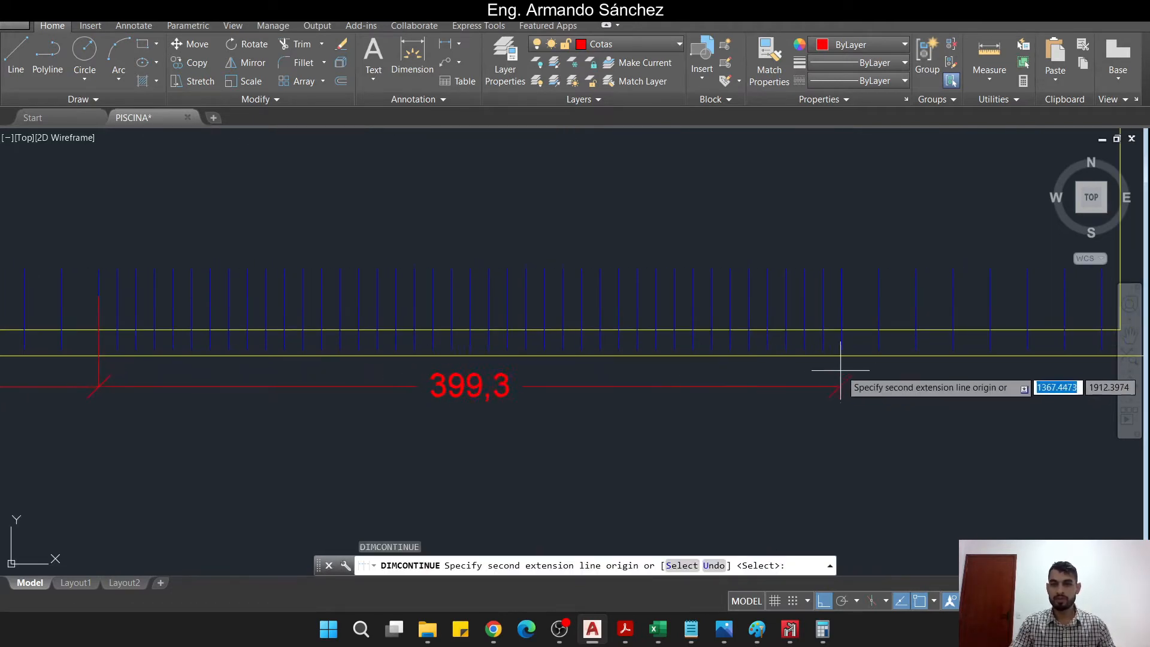
left_click(847, 349)
middle_click_drag(926, 355, 316, 357)
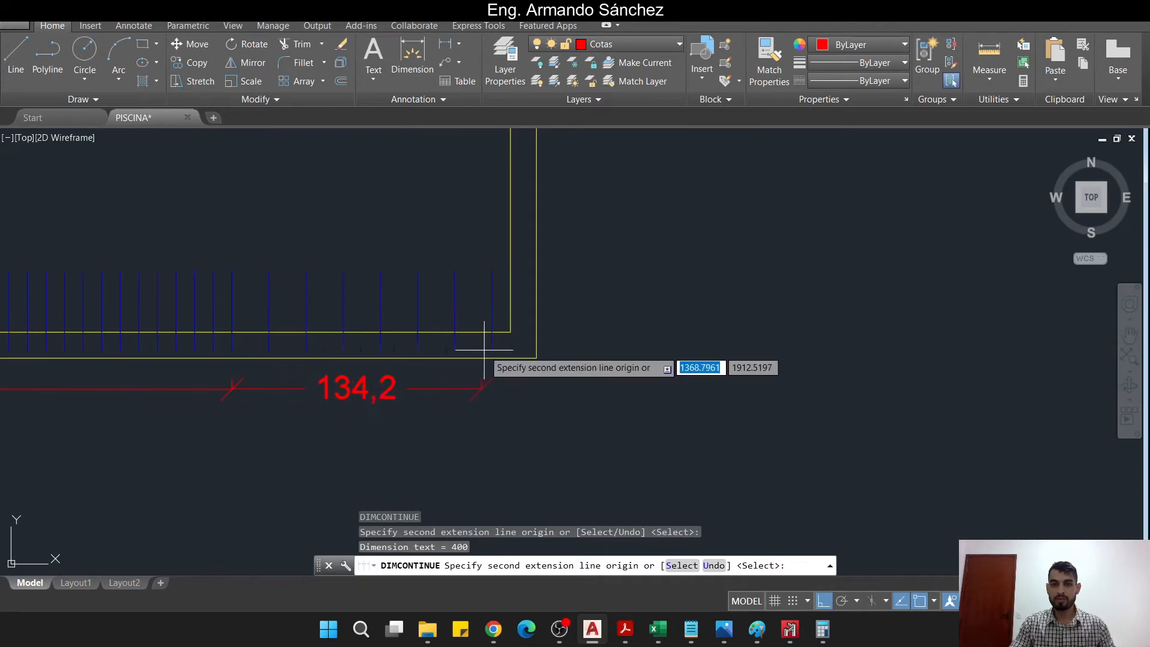
left_click(510, 332)
scroll(278, 315, "down", 5)
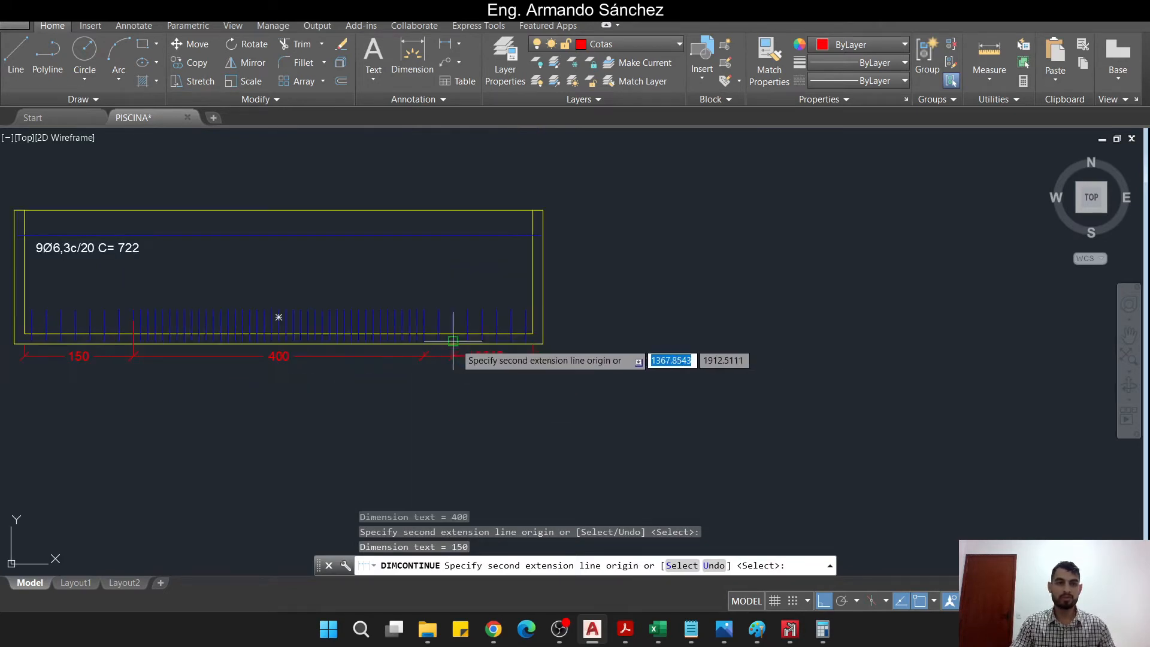
key("Escape")
key("Escape")
key("Escape")
- Copy the upper hook label 8 from the 35Ø6,3c/20 bar detail to the top hook of the unlabelled corner bar
mouse_move(278, 316)
middle_mouse_down()
mouse_move(223, 369)
mouse_move(688, 328)
mouse_move(858, 359)
middle_mouse_up()
key("Escape")
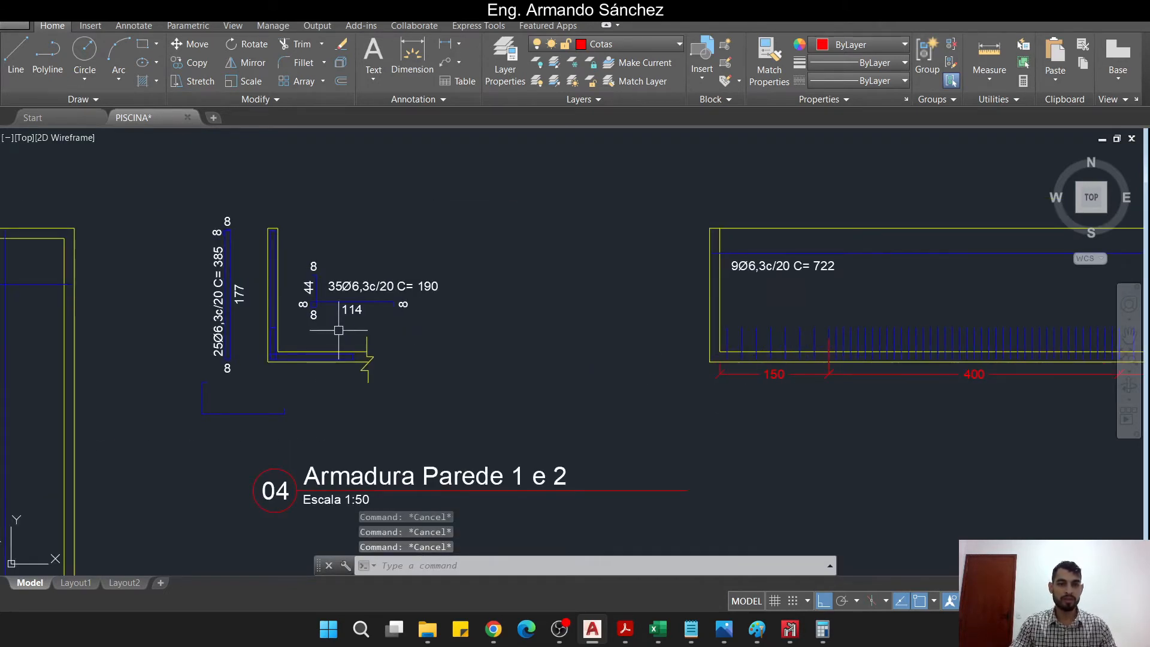
scroll(323, 282, "up", 4)
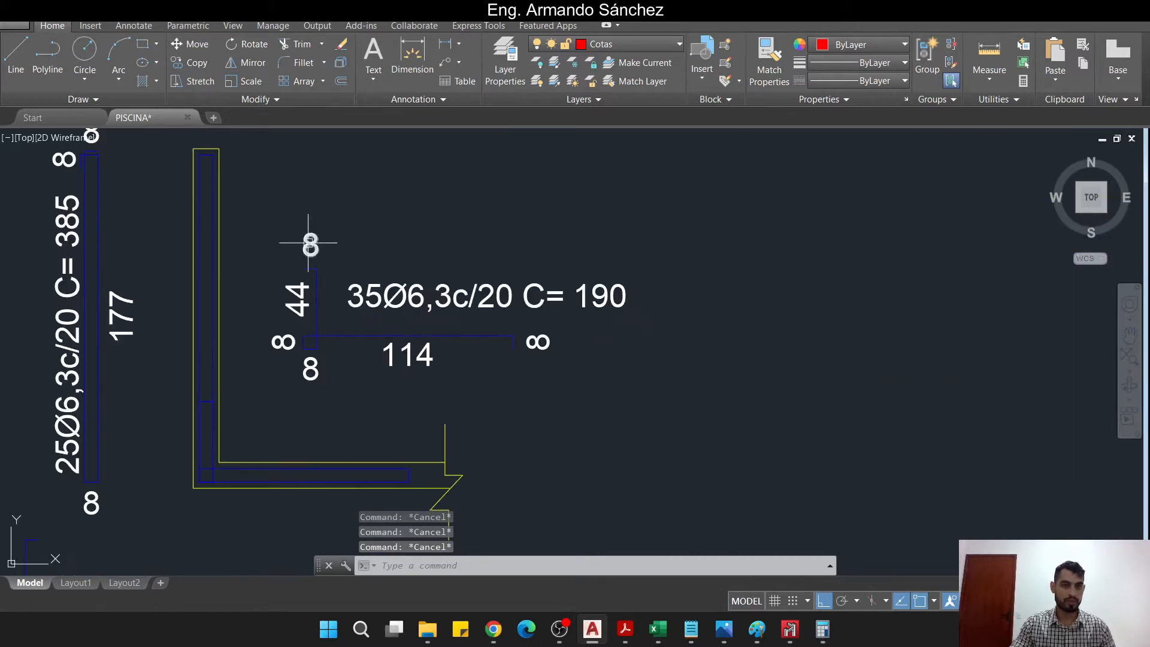
left_click(311, 245)
type("co")
key("space")
left_click(328, 246)
scroll(320, 330, "down", 2)
middle_click_drag(311, 388, 336, 380)
key("F8")
middle_click_drag(328, 415, 588, 325)
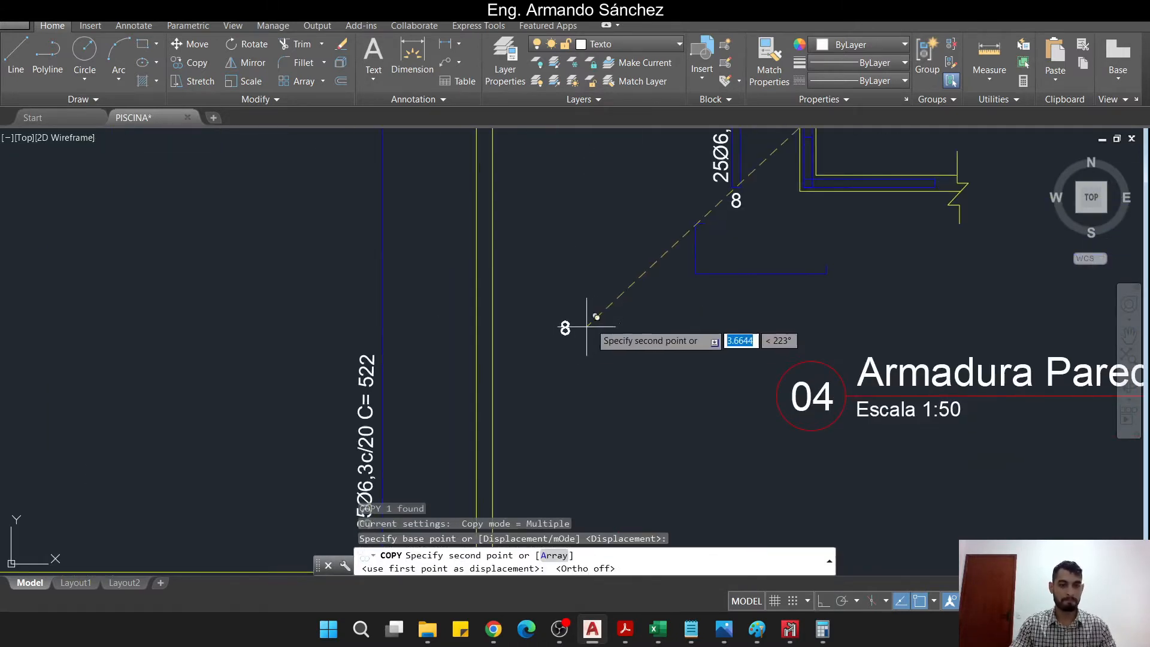
scroll(737, 214, "up", 5)
middle_click_drag(675, 234, 449, 368)
left_click(637, 213)
scroll(652, 229, "down", 4)
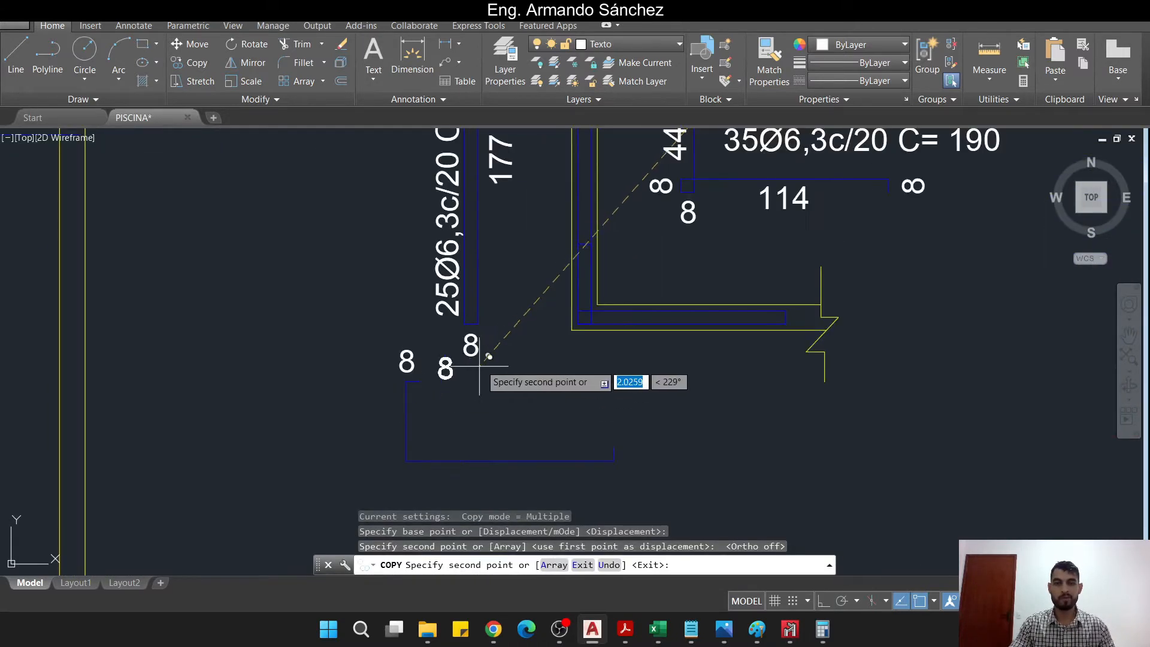
key("Escape")
key("Escape")
- Complete the corner bar's annotation with copies of the 44, 114, rotated 8 and 35Ø6,3c/20 C= 190 labels
middle_click_drag(529, 297, 513, 390)
scroll(509, 399, "down", 2)
key("Escape")
left_click(453, 208)
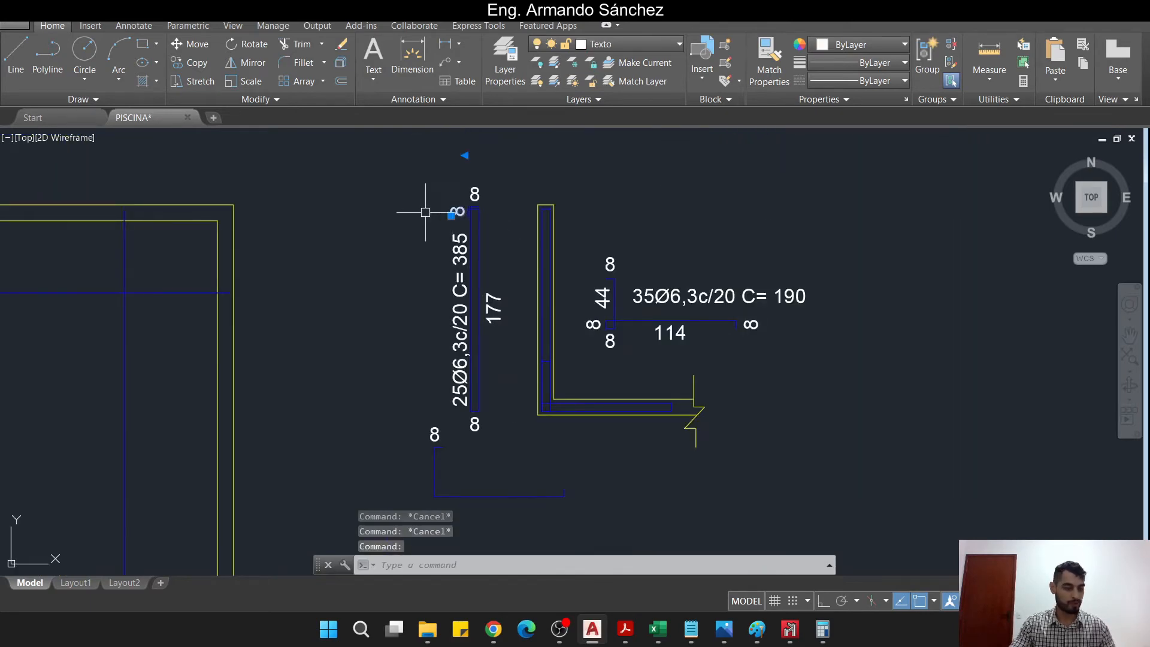
type("co")
key("space")
left_click(423, 199)
middle_click_drag(424, 448, 425, 304)
scroll(542, 356, "up", 6)
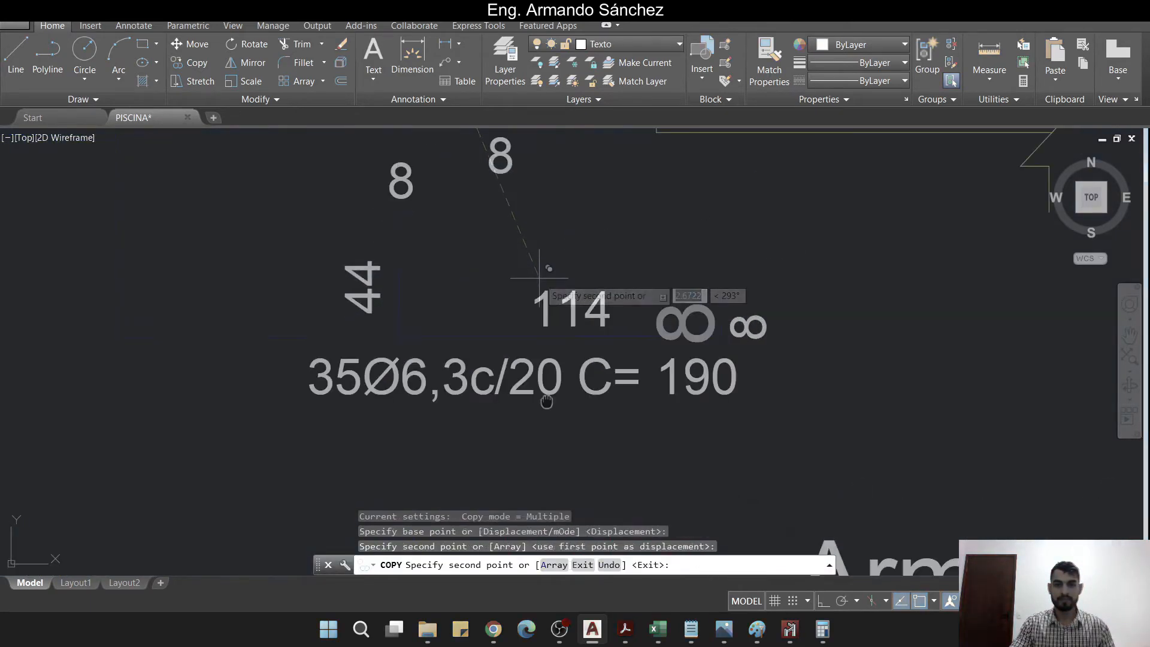
key("Escape")
- Switch to the calculator and compute the corner bar's total length as 8 × 2 + 44 + 114
middle_click_drag(680, 431, 588, 483)
left_click(822, 629)
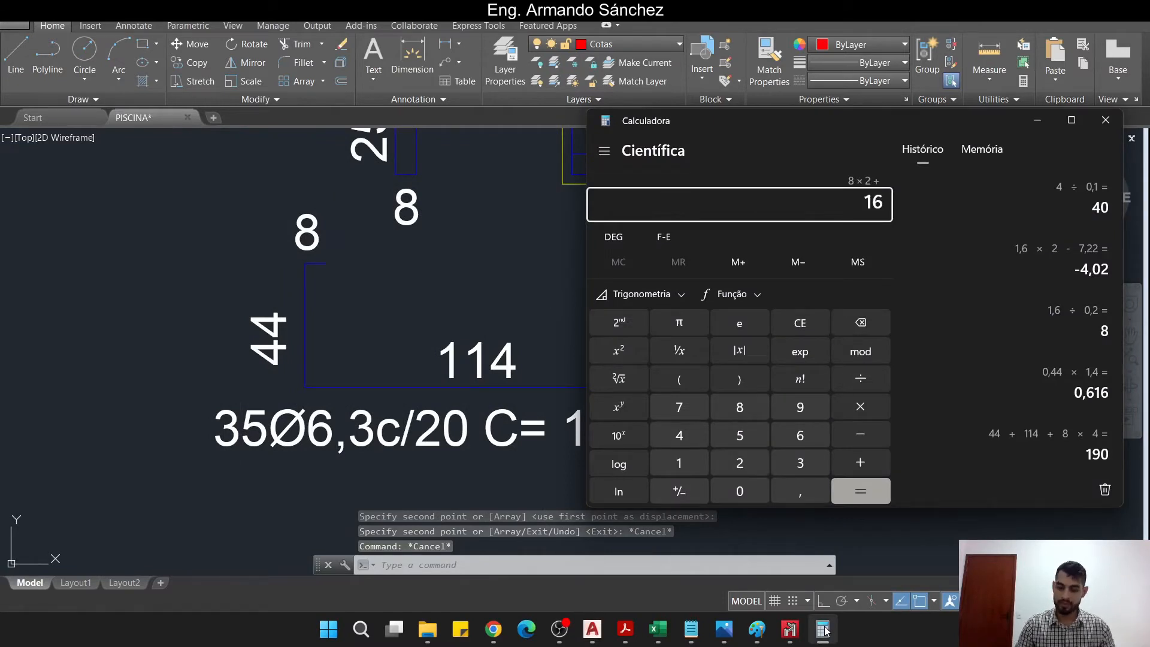
type("44*")
key("Escape")
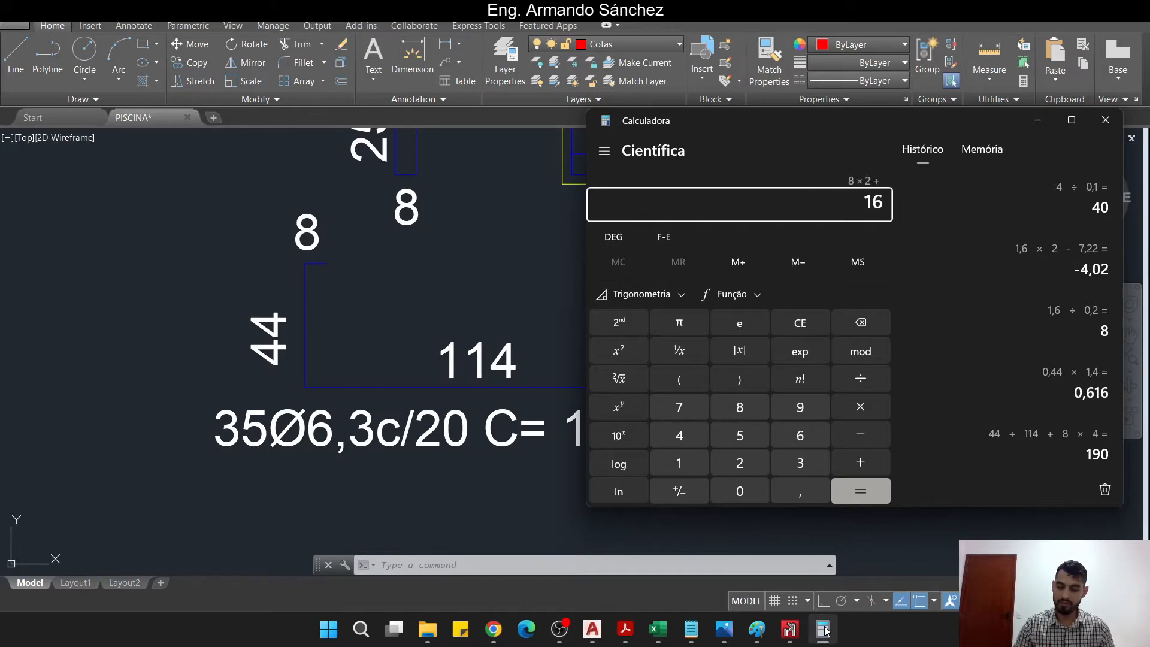
type("44+114")
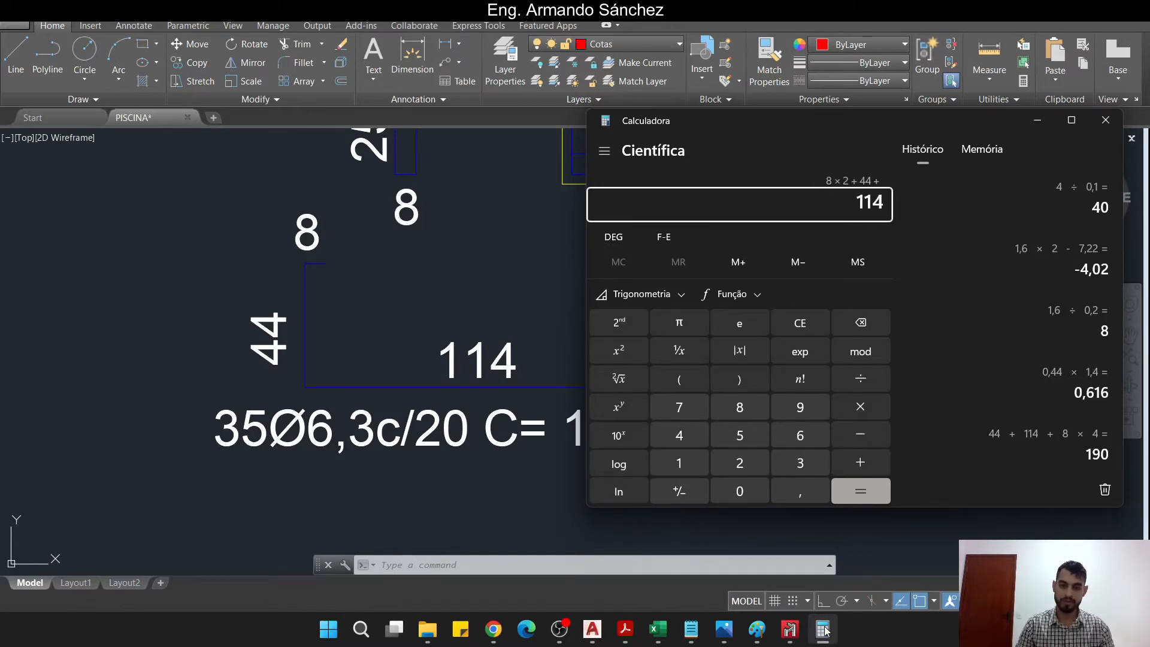
key("Return")
- Change the length in the corner bar's copied reinforcement label to C= 174
left_click(476, 441)
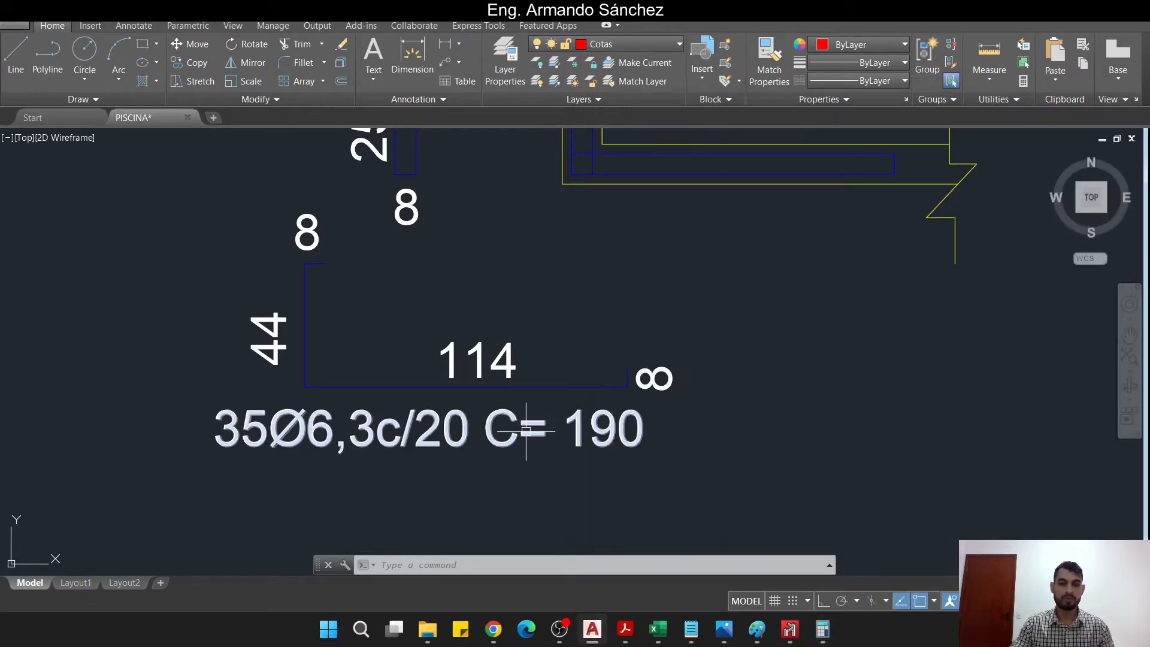
double_click(476, 437)
left_click_drag(590, 429, 686, 429)
type("174")
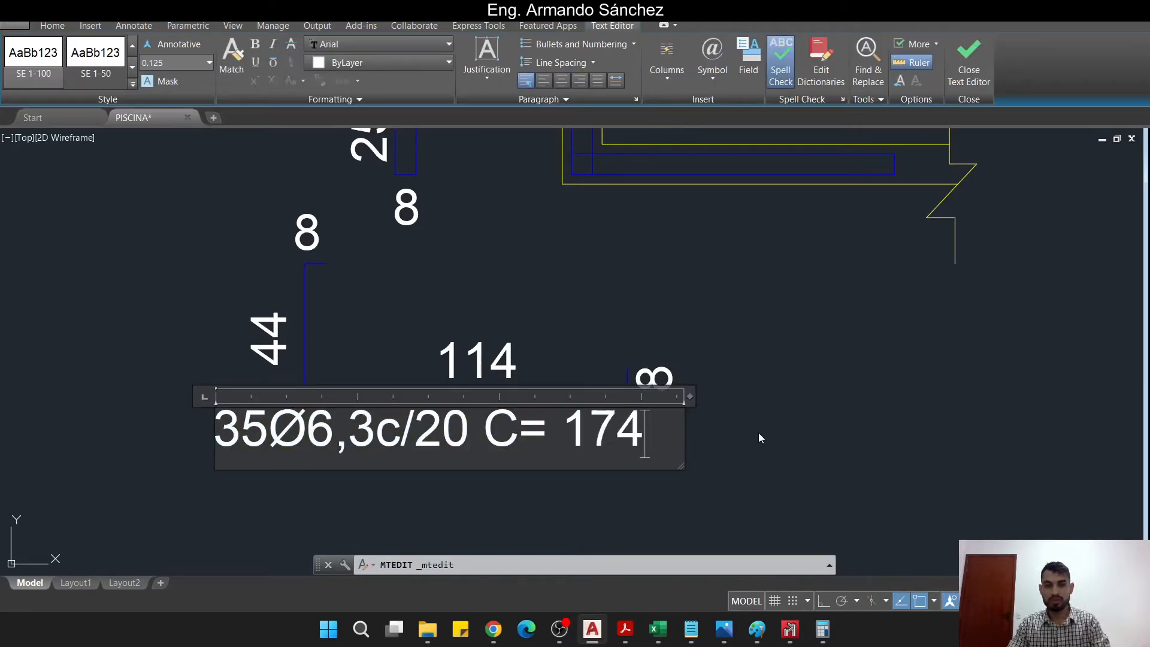
left_click(755, 433)
- Inspect the left and middle bar arrays in the wall elevation to check their number of bars
scroll(618, 422, "down", 6)
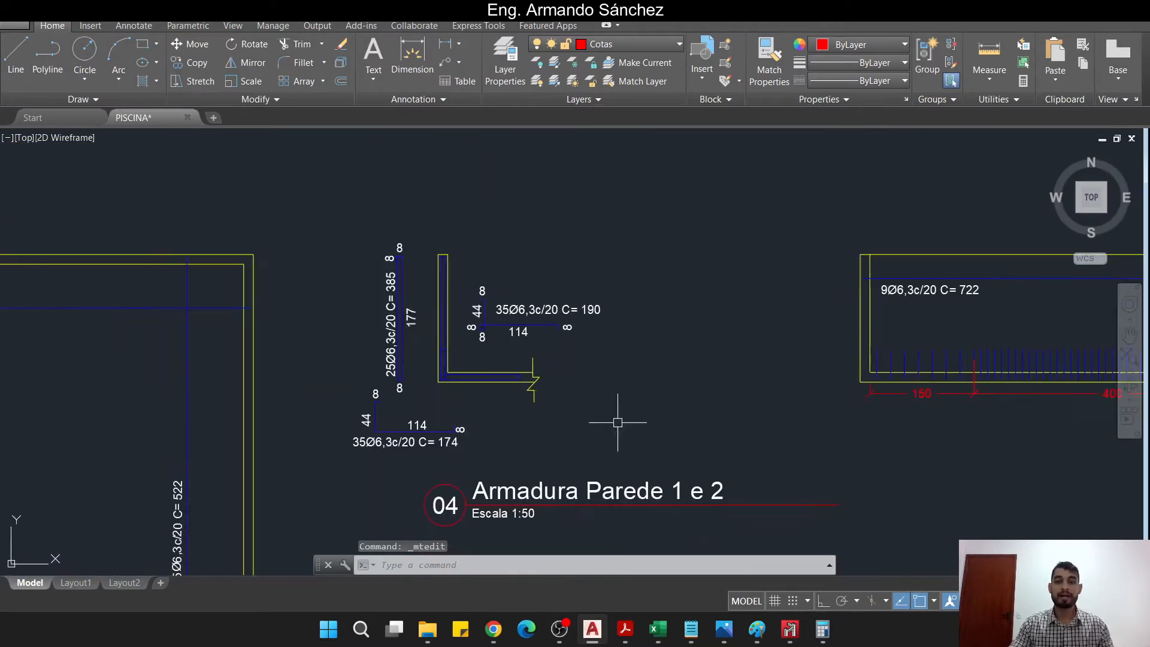
middle_click_drag(963, 373, 796, 372)
scroll(797, 370, "up", 4)
key("Escape")
key("Escape")
left_click(790, 373)
left_click(746, 340)
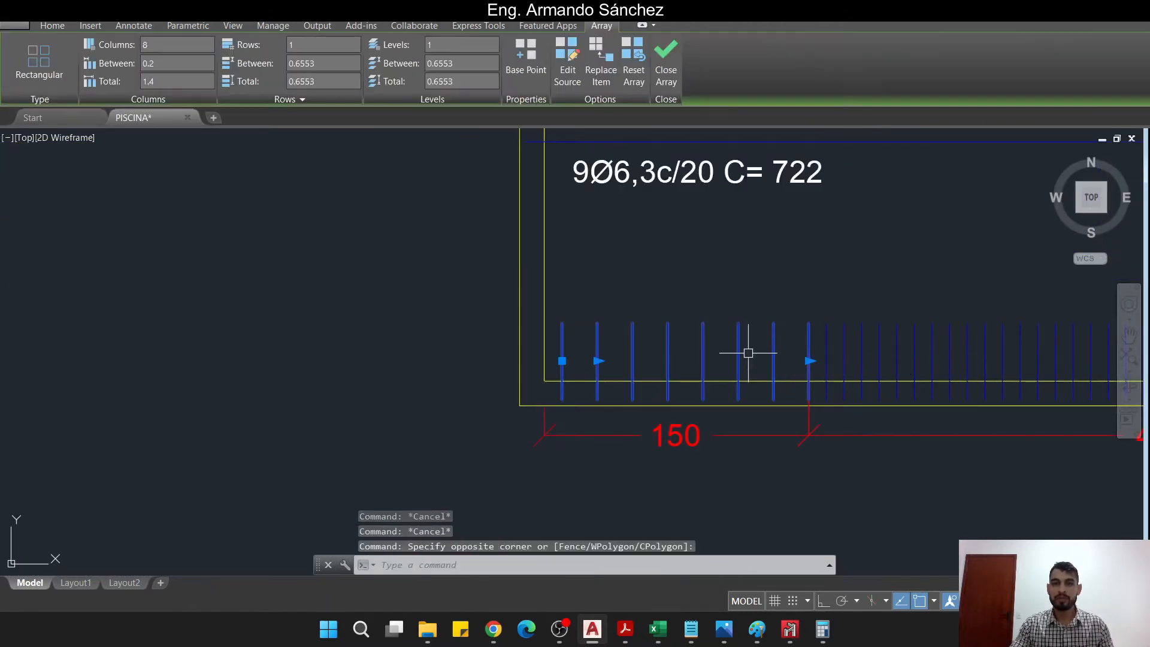
key("Escape")
key("Escape")
scroll(754, 317, "down", 2)
left_click(885, 292)
left_click(839, 332)
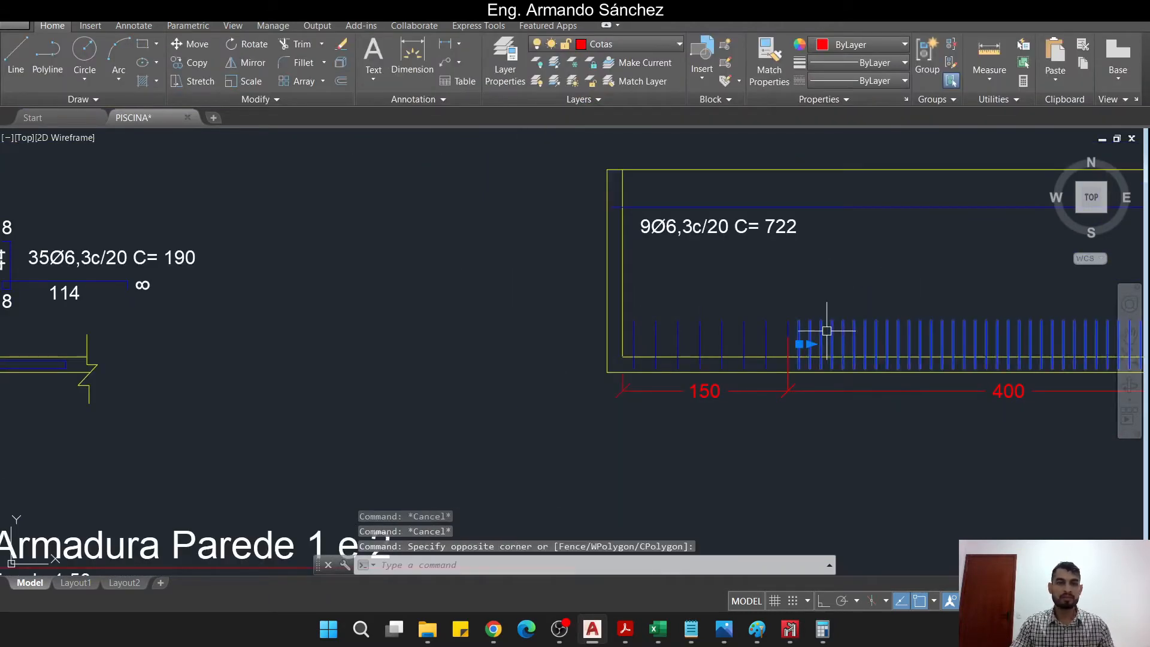
key("Escape")
scroll(800, 330, "down", 2)
- Set the bar quantity in the corner bar's C= 174 label to 8
scroll(342, 392, "up", 5)
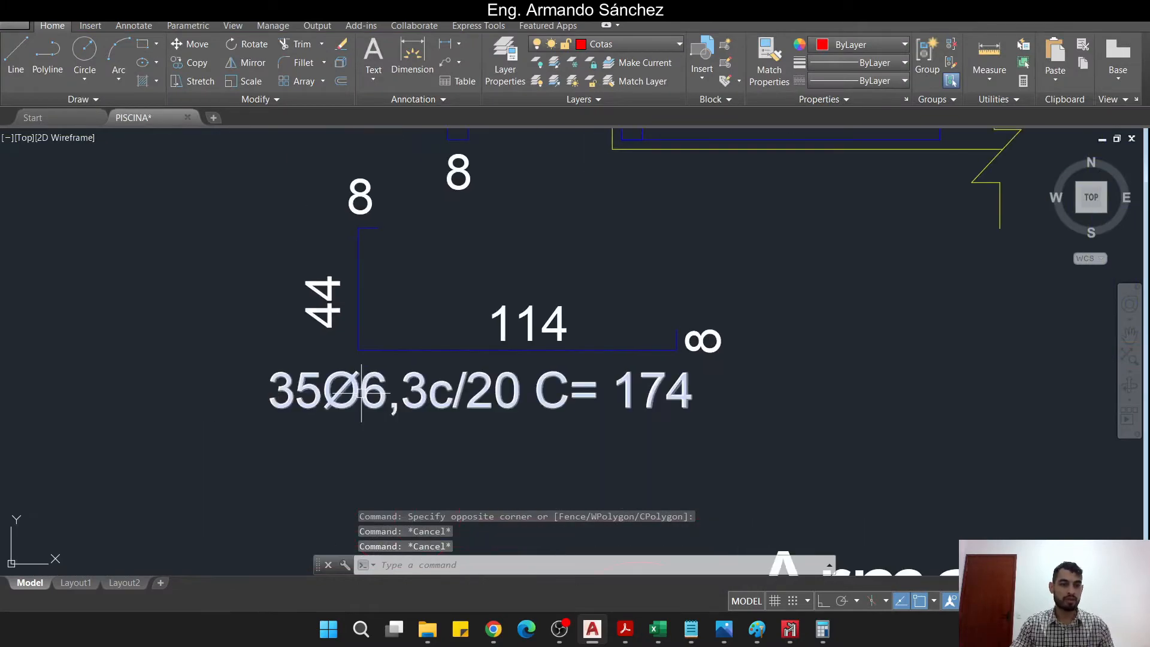
double_click(322, 405)
left_click_drag(321, 400, 269, 396)
type("8")
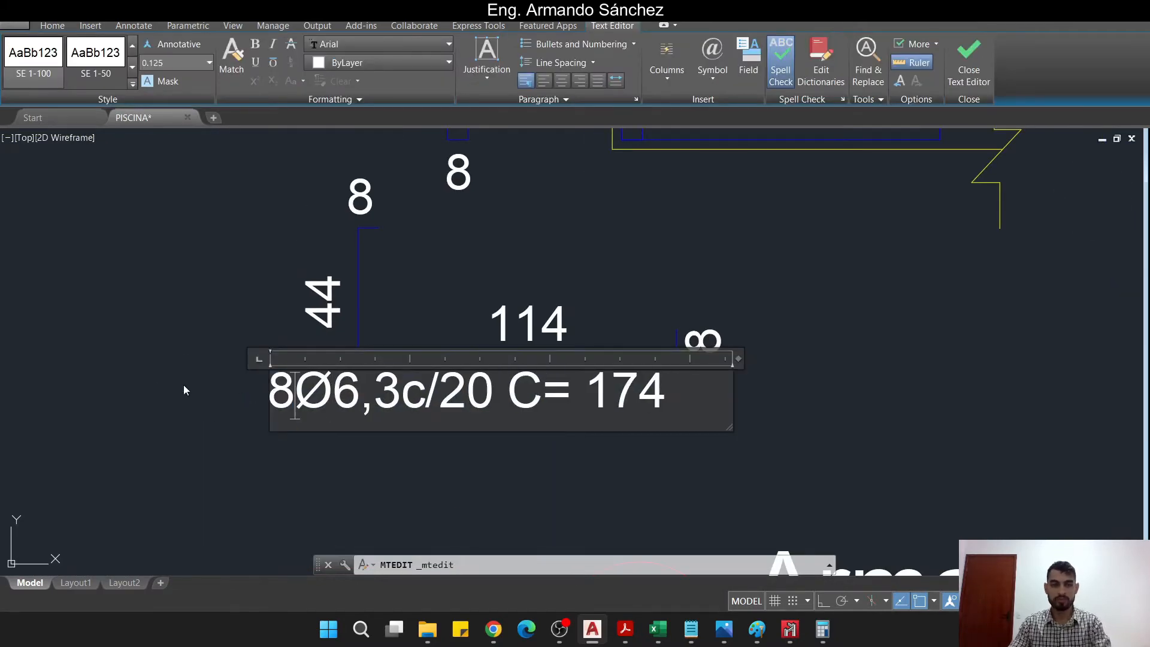
left_click(185, 389)
- Copy the 8Ø6,3c/20 C= 174 label twice straight down, forming three stacked lines under the corner bar
left_click(307, 390)
type("co")
key("Return")
left_click(215, 351)
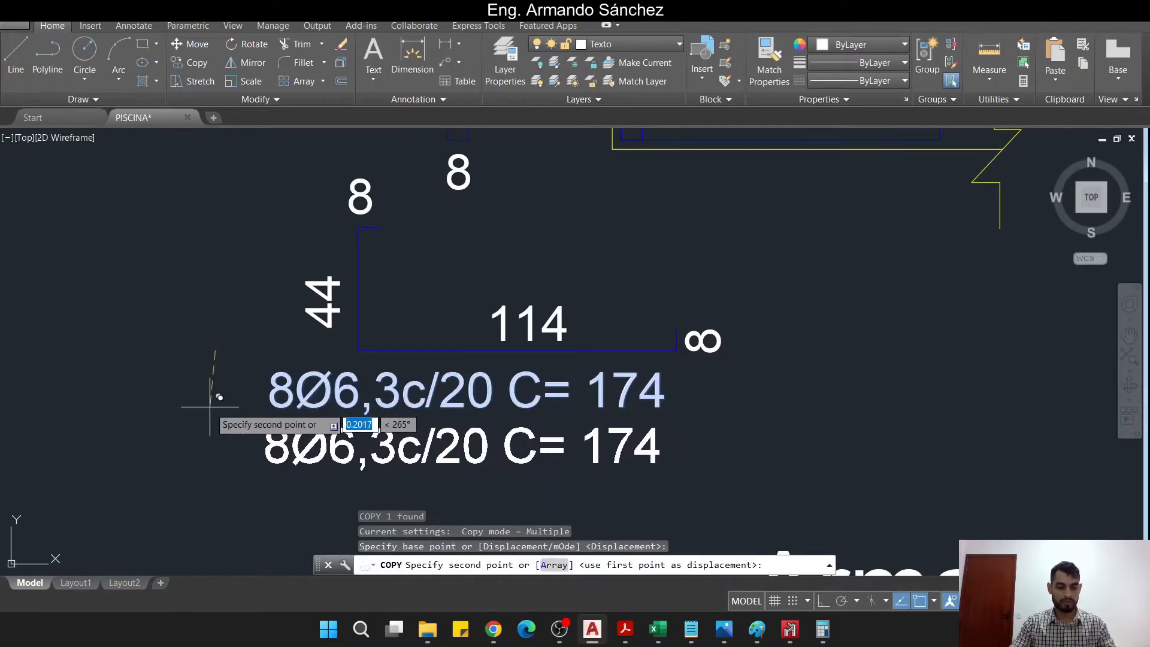
key("F8")
left_click(215, 396)
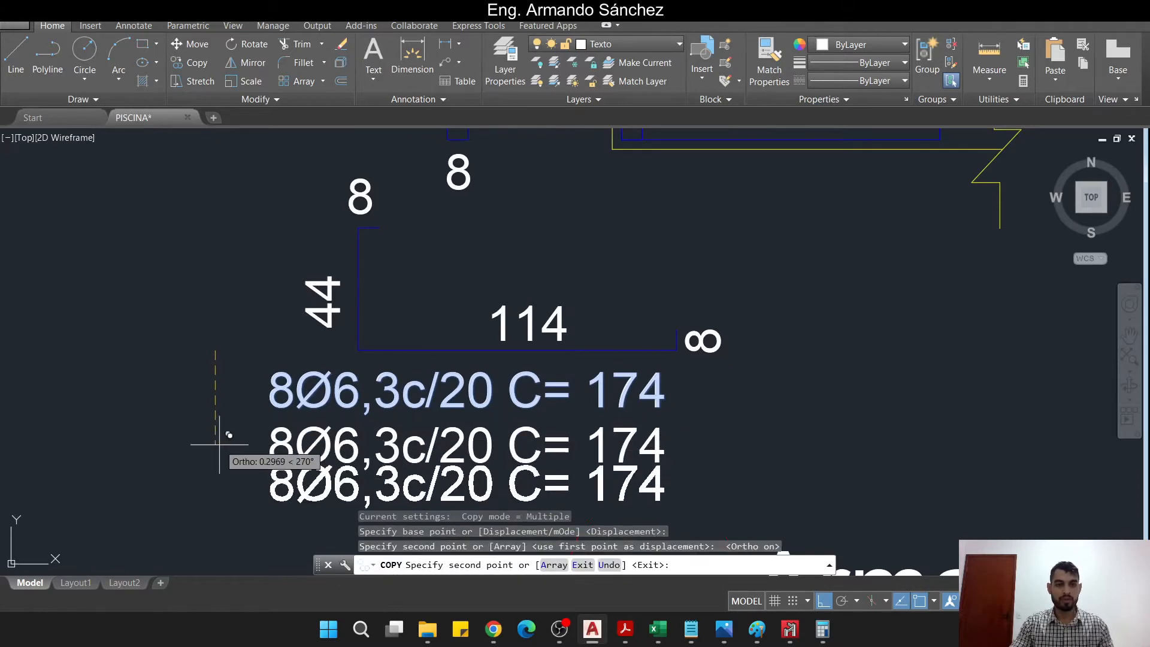
middle_click_drag(215, 458, 228, 391)
left_click(218, 393)
key("Escape")
- Set the bar quantity in the middle of the three stacked labels to 40
double_click(308, 394)
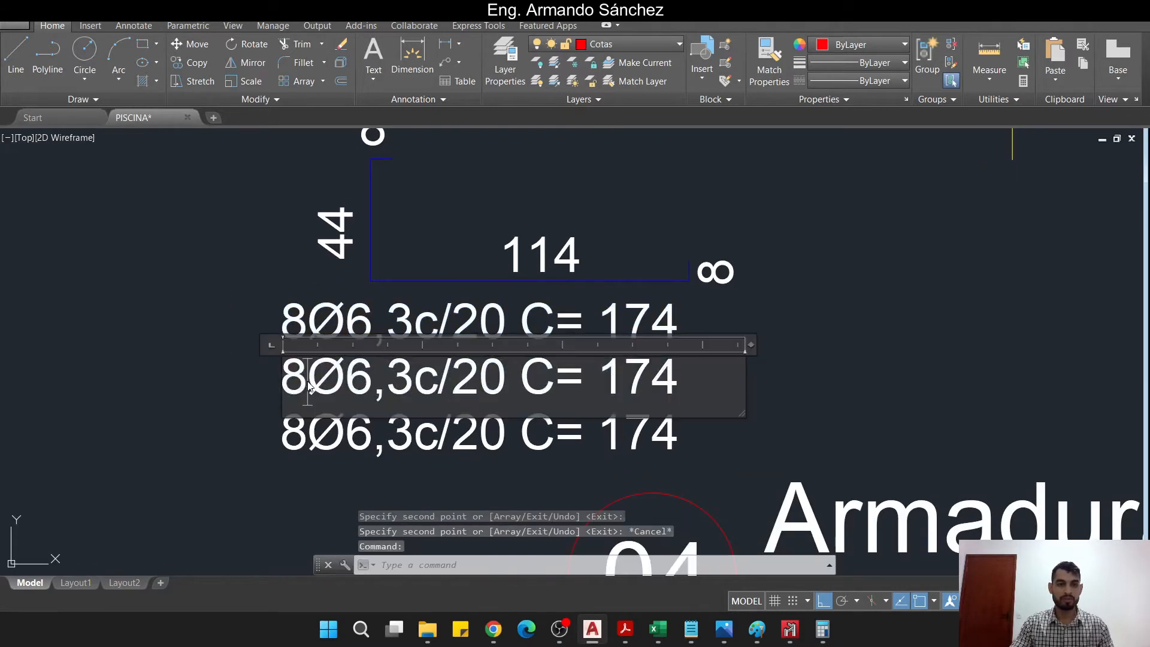
left_click_drag(308, 393, 263, 383)
type("40")
left_click(214, 372)
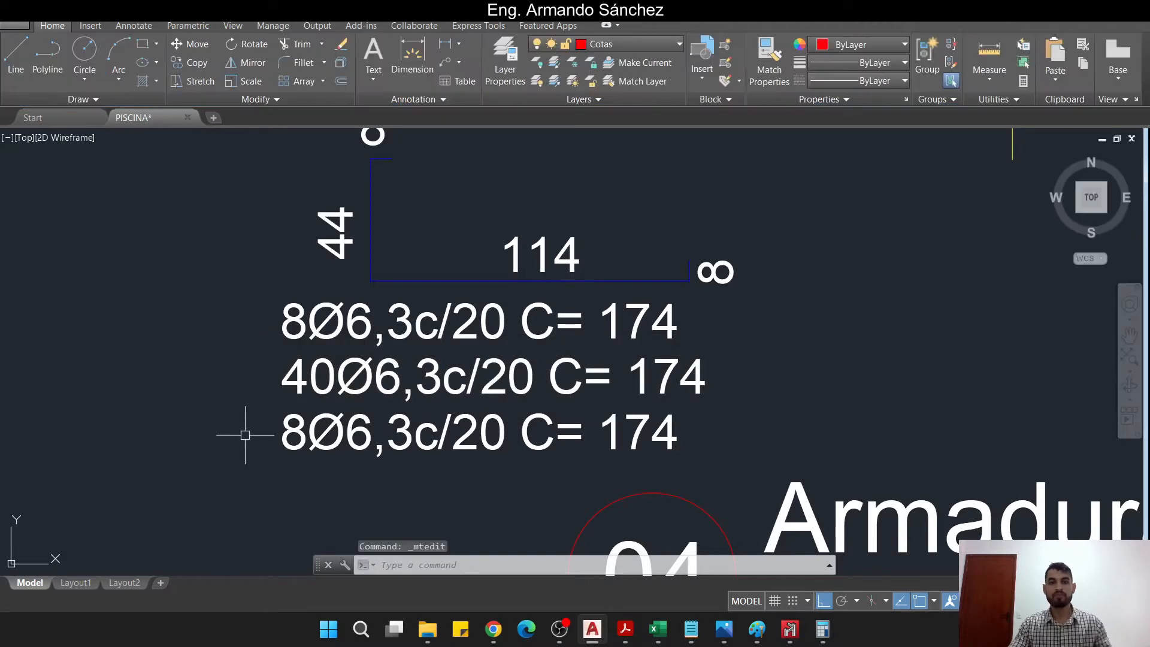
- Review the wall section's bar details and labels against the dimensioned zones of the wall elevation
scroll(363, 430, "down", 4)
key("Escape")
key("Escape")
middle_click_drag(363, 430, 230, 445)
scroll(375, 406, "down", 2)
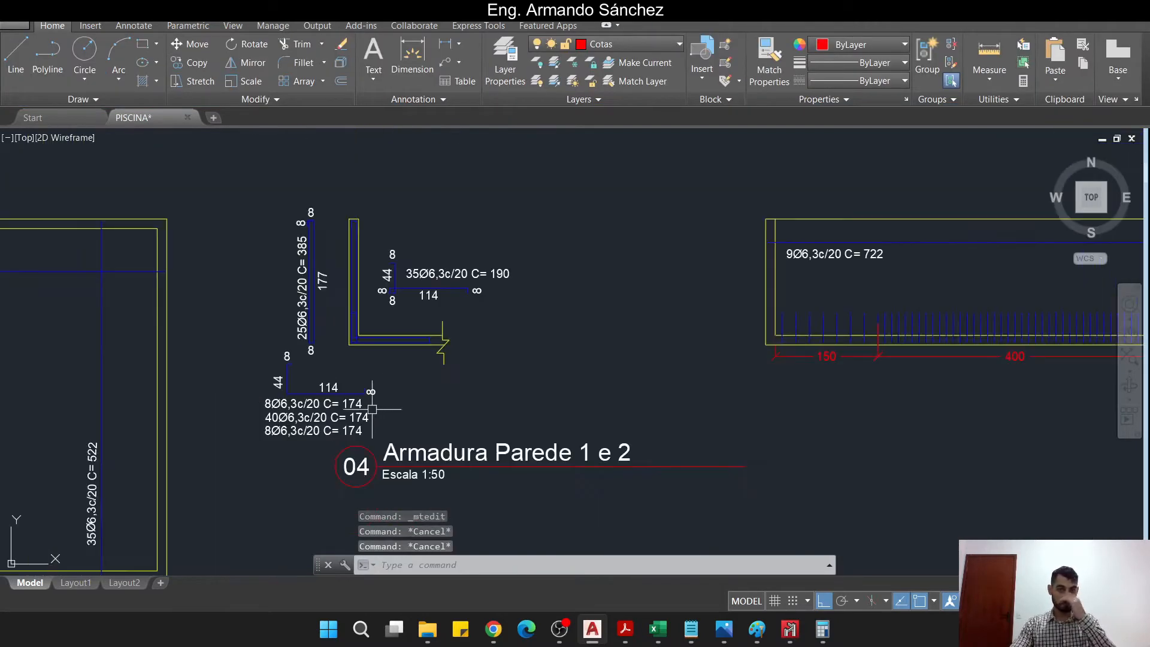
middle_click_drag(518, 401, 393, 424)
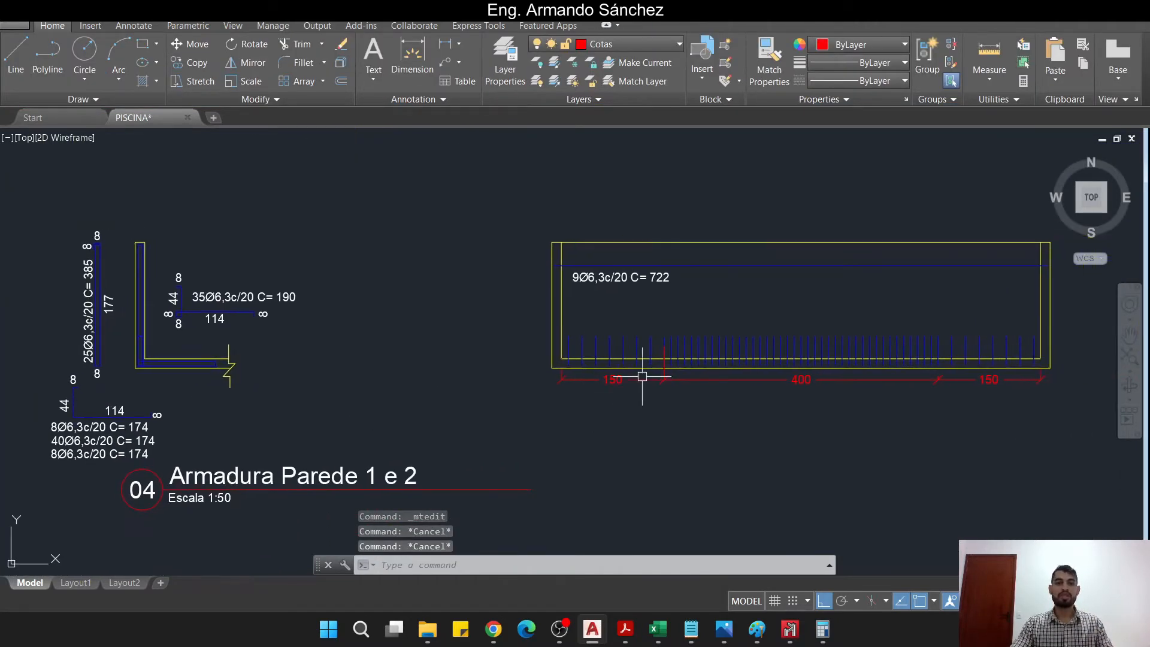
middle_click_drag(479, 407, 673, 405)
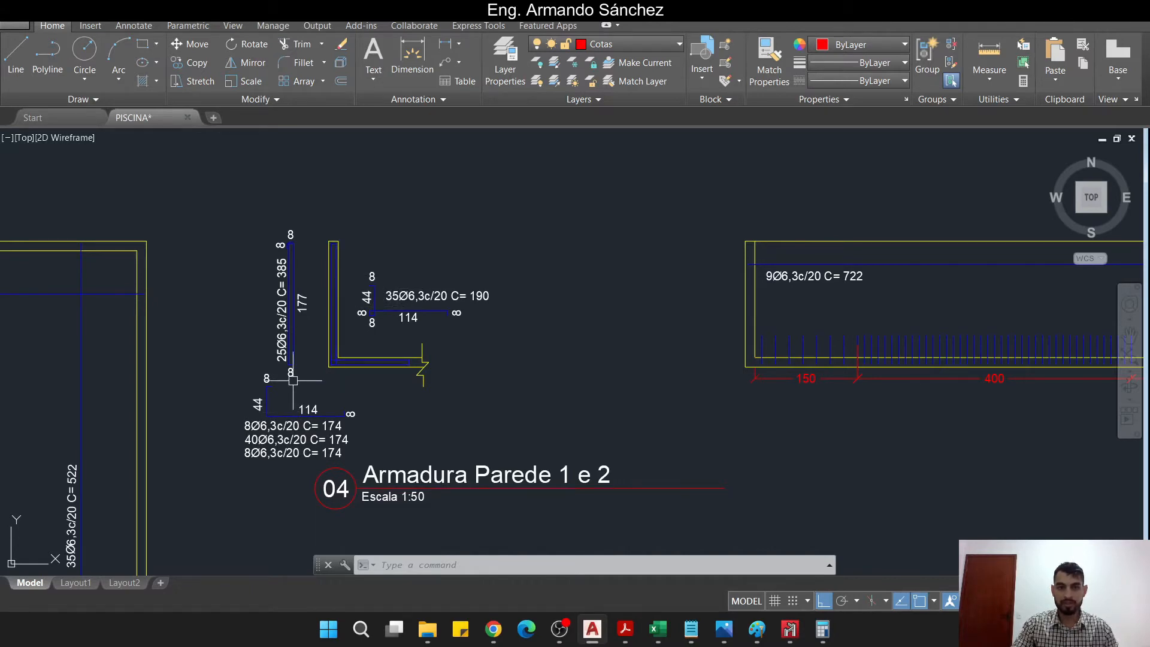
middle_click_drag(356, 323, 345, 329)
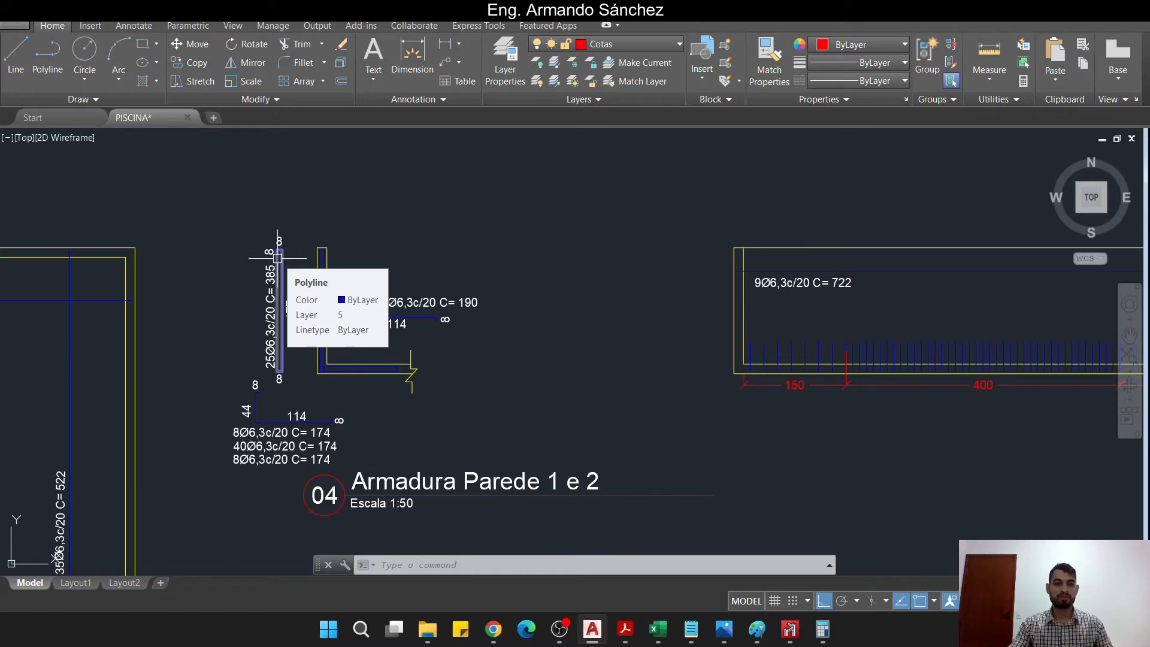
middle_click_drag(649, 324, 211, 351)
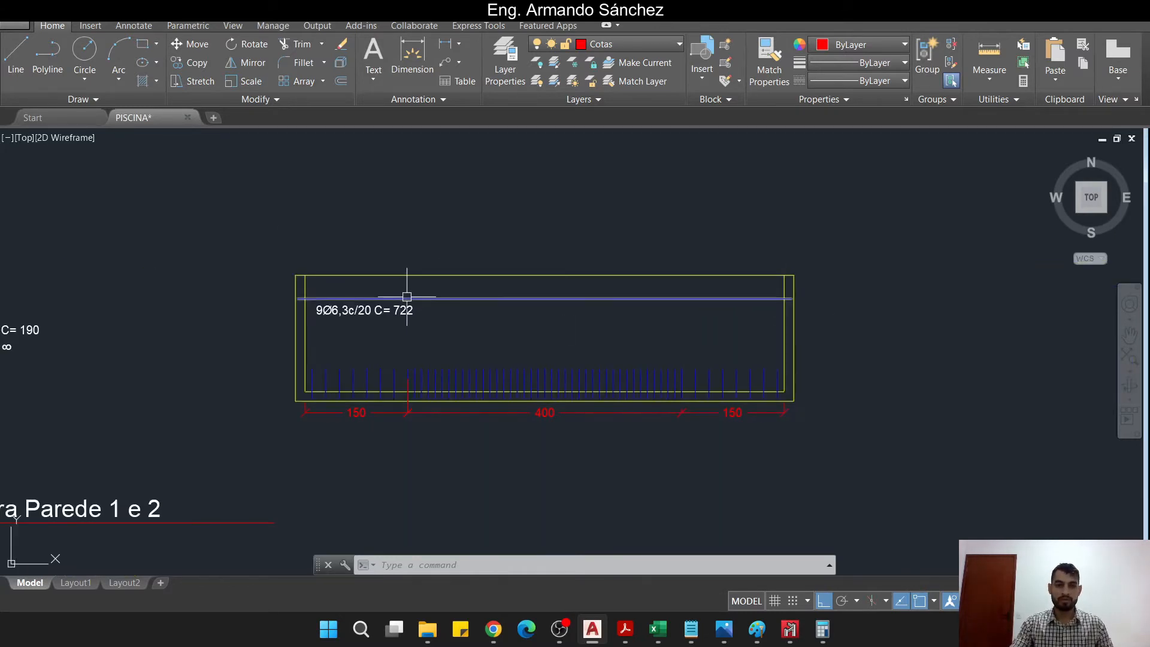
mouse_move(398, 308)
middle_mouse_down()
mouse_move(462, 321)
mouse_move(519, 312)
middle_mouse_up()
- Move the dimensioned wall elevation horizontally toward the corner section detail, about 3.3 units to the left
key("Escape")
scroll(519, 311, "down", 2)
left_click(364, 249)
key("Escape")
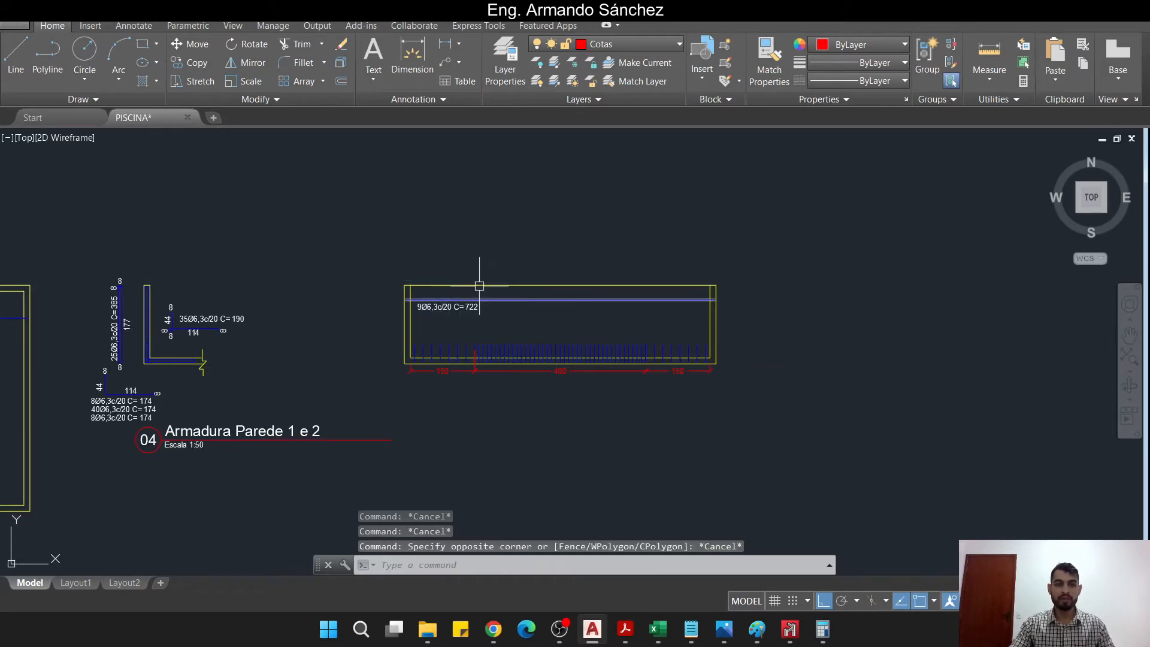
left_click(375, 238)
left_click(815, 455)
type("m")
key("Return")
left_click(638, 235)
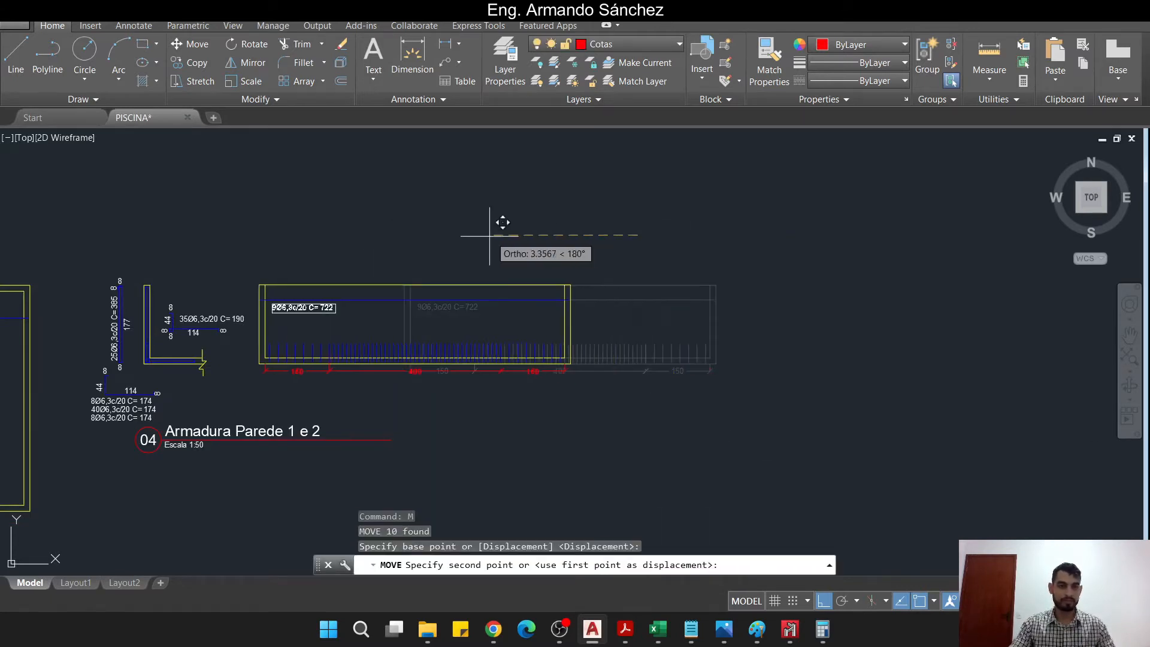
left_click(493, 236)
key("Escape")
key("Escape")
- Copy the complete Armadura Parede 1 e 2 detail, with section, labels, elevation and title, horizontally to the right of the original
middle_click_drag(448, 324, 577, 365)
key("Escape")
left_click(352, 209)
left_click(962, 469)
type("c")
key("Return")
left_click(352, 234)
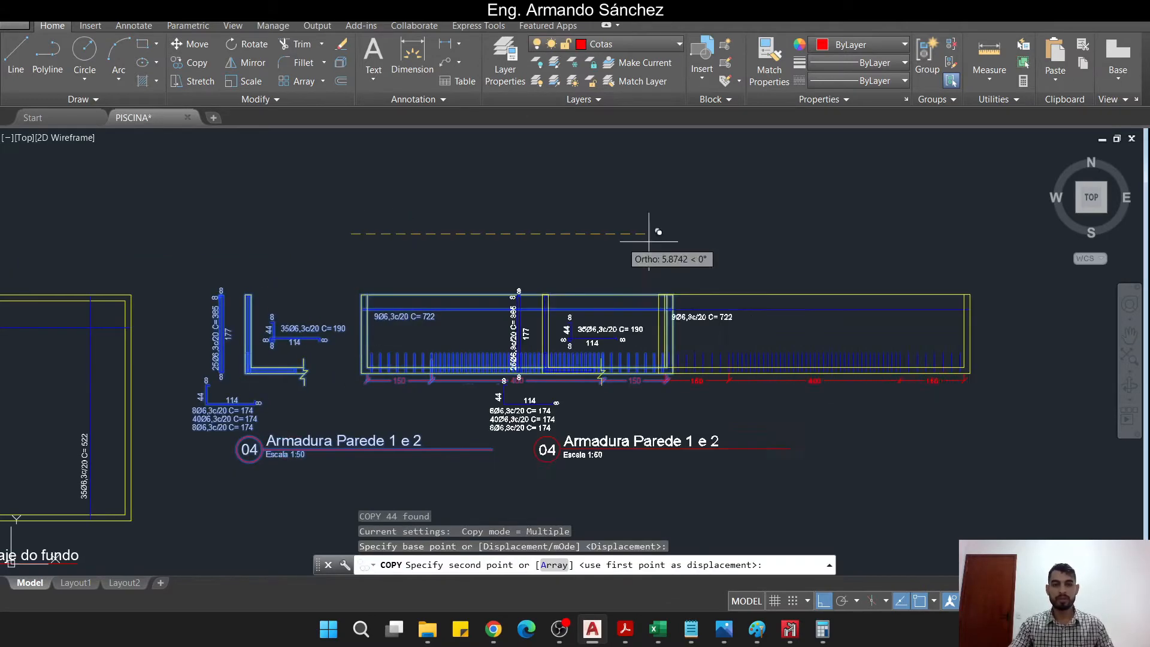
middle_click_drag(805, 247, 642, 248)
left_click(764, 226)
key("Escape")
key("Escape")
middle_click_drag(844, 299, 660, 351)
- Switch to the structural analysis program, leave the long wall's integration bands, inspect short wall P4 and open the model's isovalue results
left_click(789, 629)
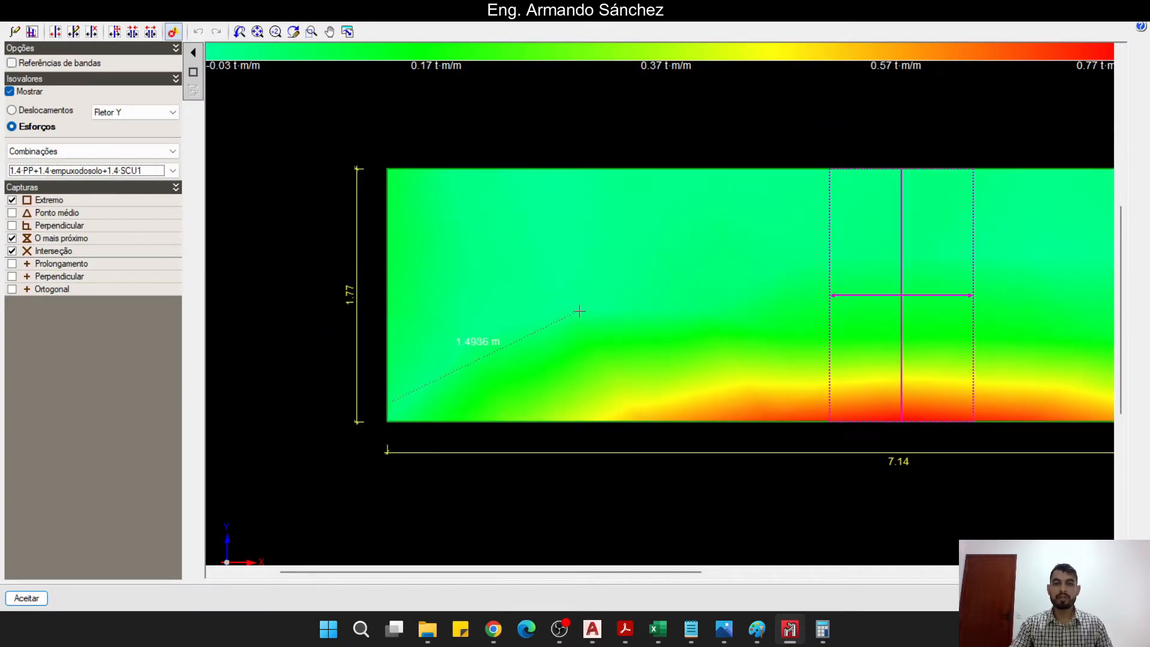
left_click(40, 601)
scroll(462, 403, "down", 2)
middle_click_drag(688, 429, 439, 393)
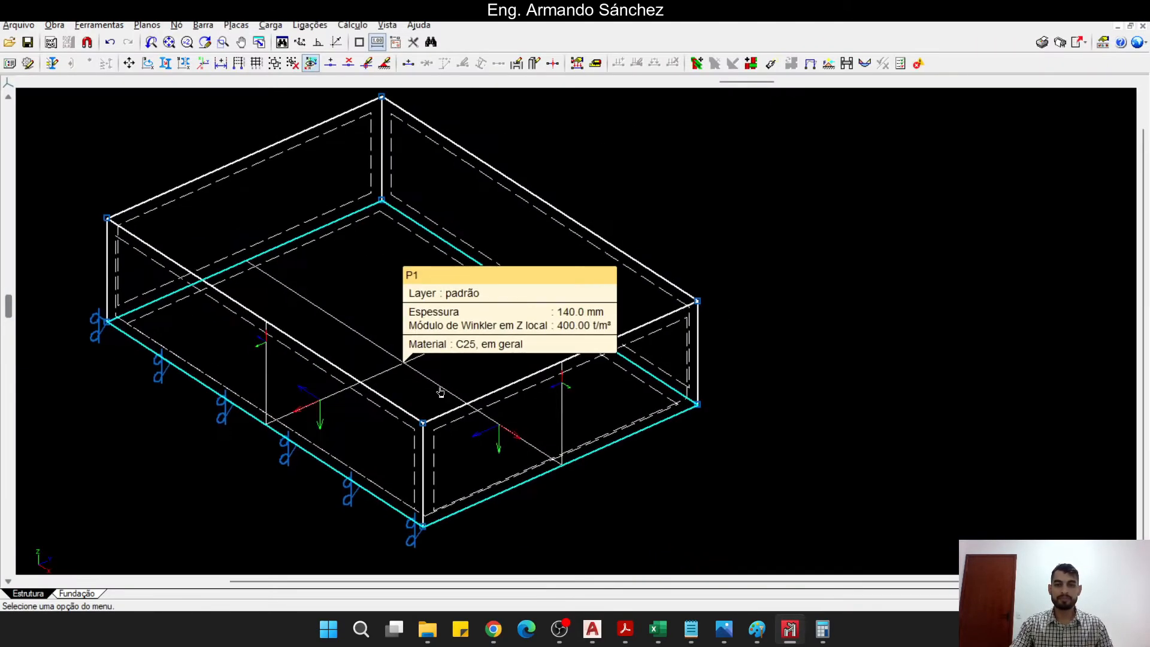
scroll(479, 390, "up", 2)
scroll(569, 455, "up", 2)
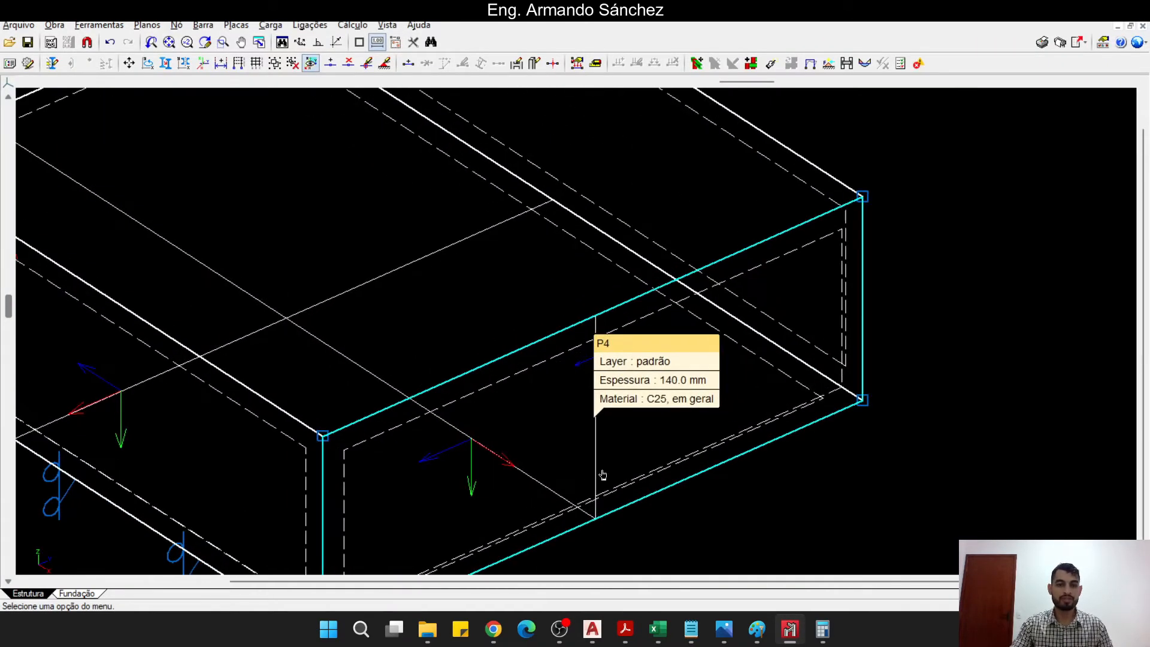
middle_click_drag(600, 473, 644, 383)
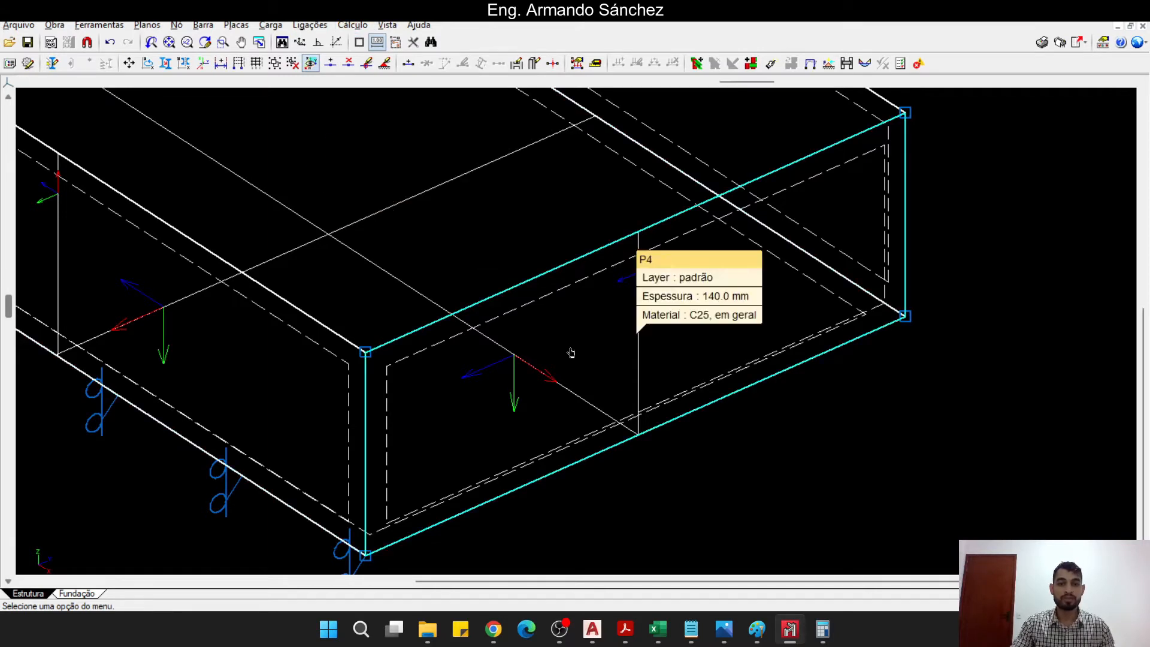
left_click(352, 24)
left_click(417, 210)
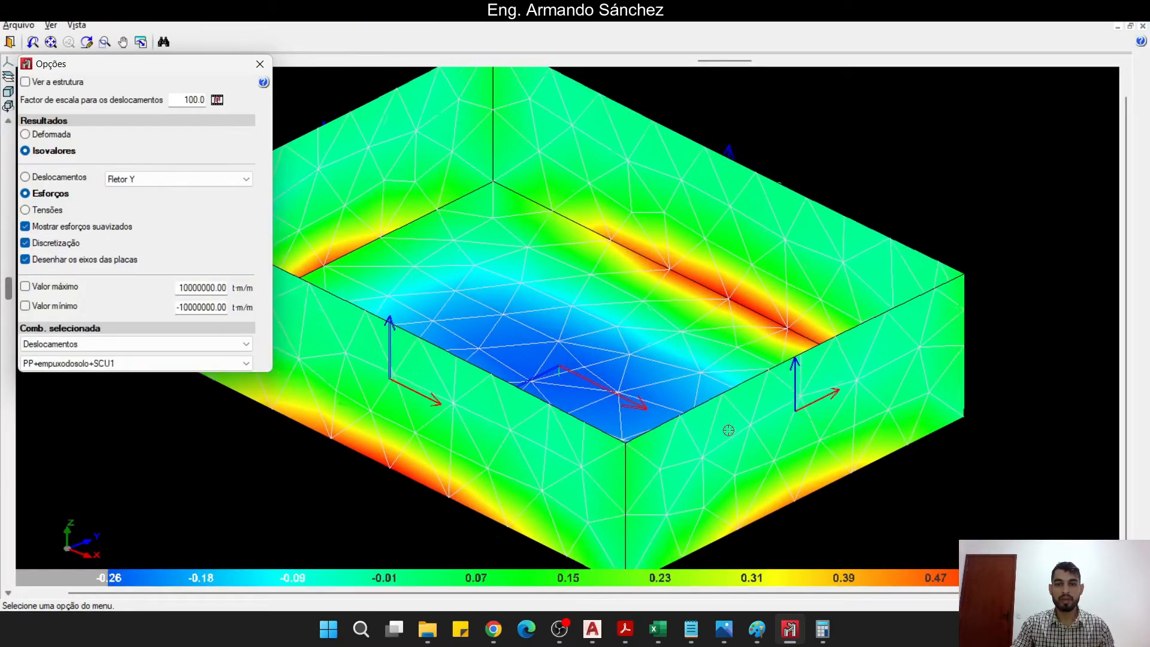
- Examine the Fletor Y moments along the base of the short wall, then close the isovalue results
middle_click_drag(728, 430, 593, 404, "shift")
scroll(586, 405, "up", 6)
middle_click_drag(605, 532, 611, 436)
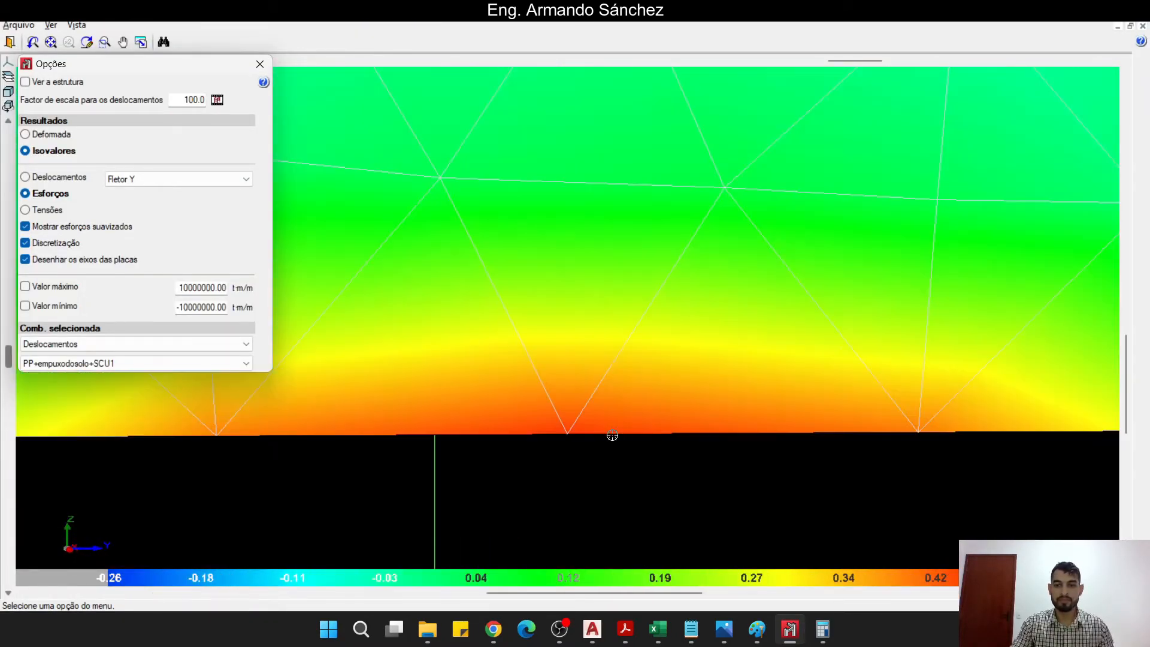
scroll(618, 436, "up", 3)
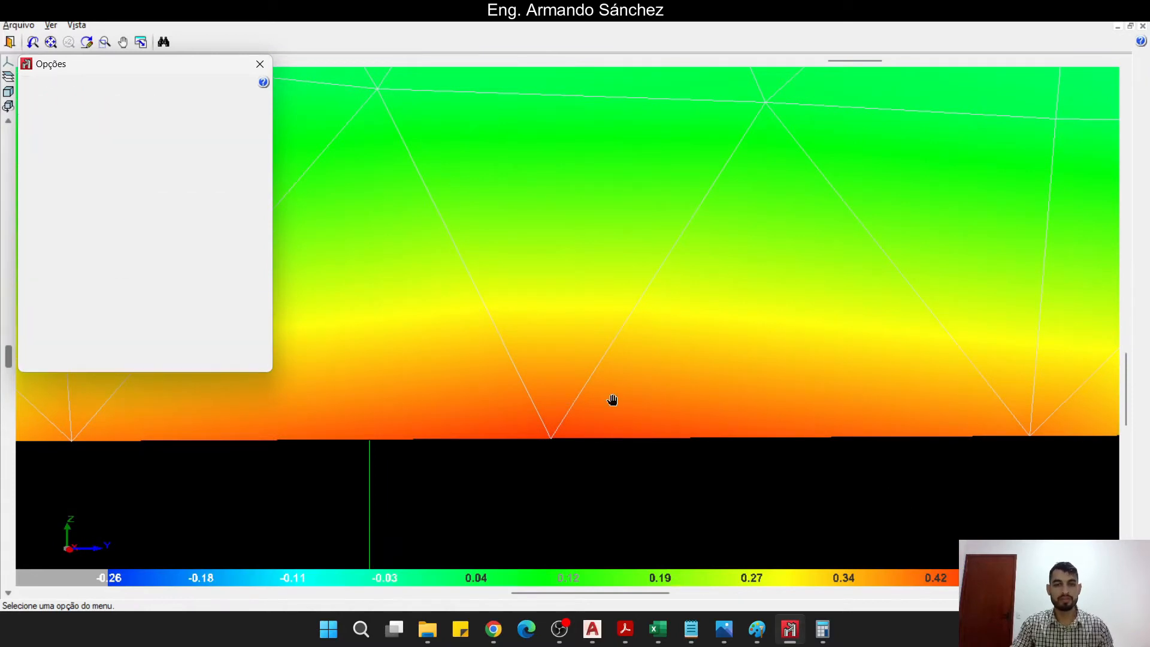
scroll(611, 401, "down", 3)
scroll(414, 398, "down", 2)
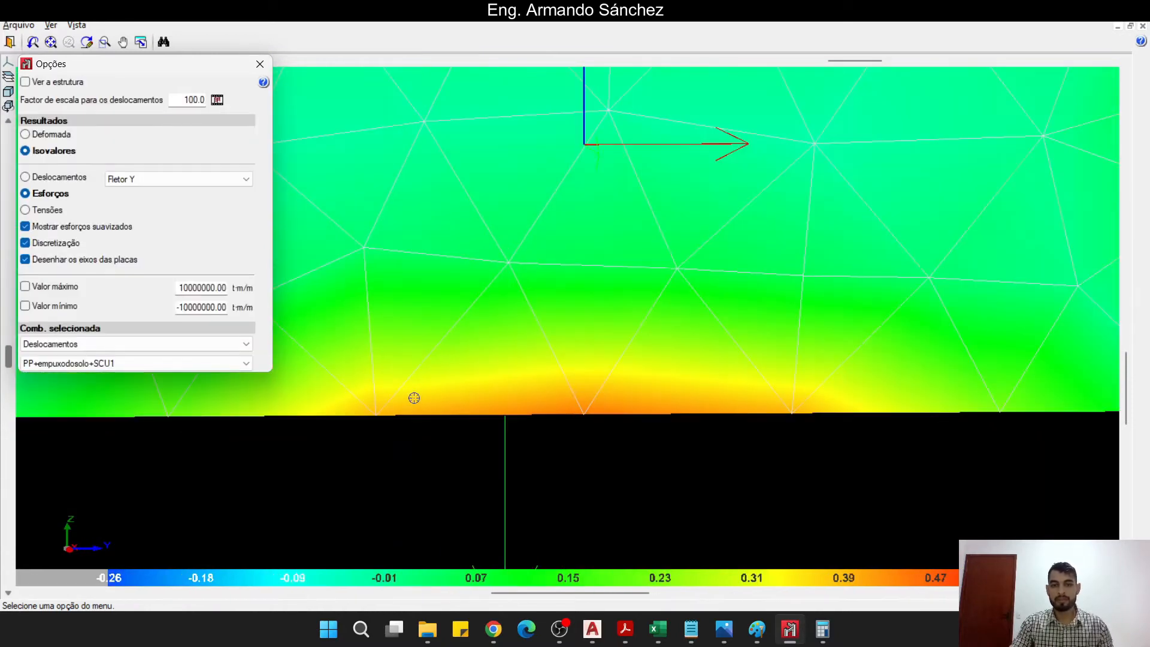
middle_click_drag(721, 398, 692, 397)
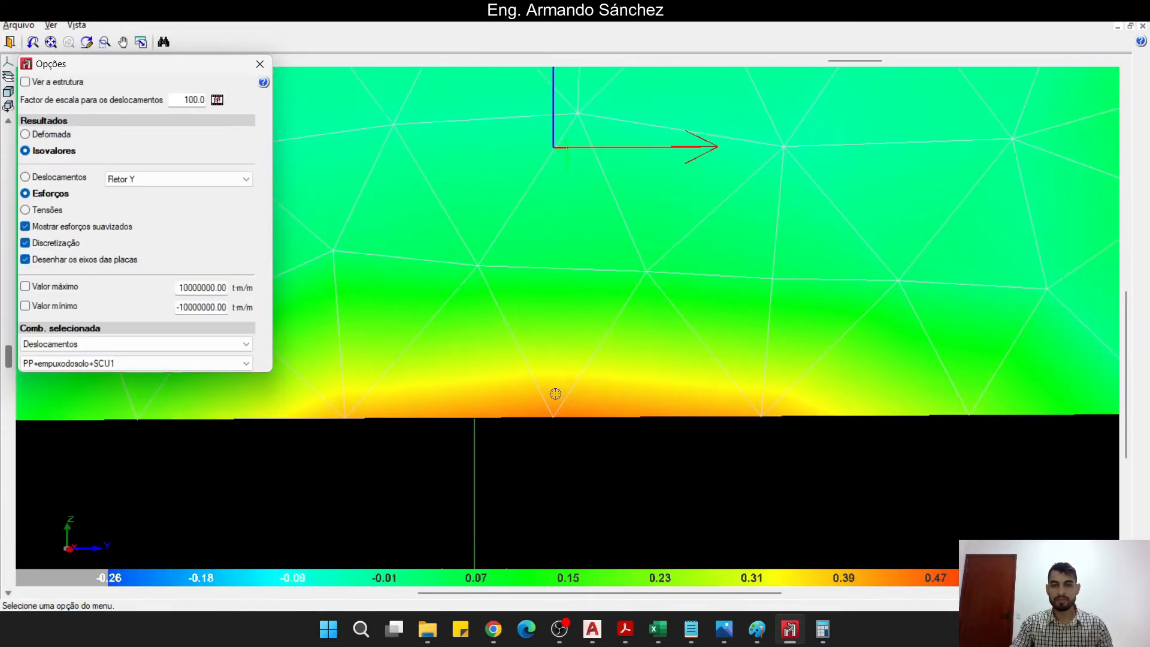
scroll(463, 397, "down", 1)
middle_click_drag(497, 390, 561, 403)
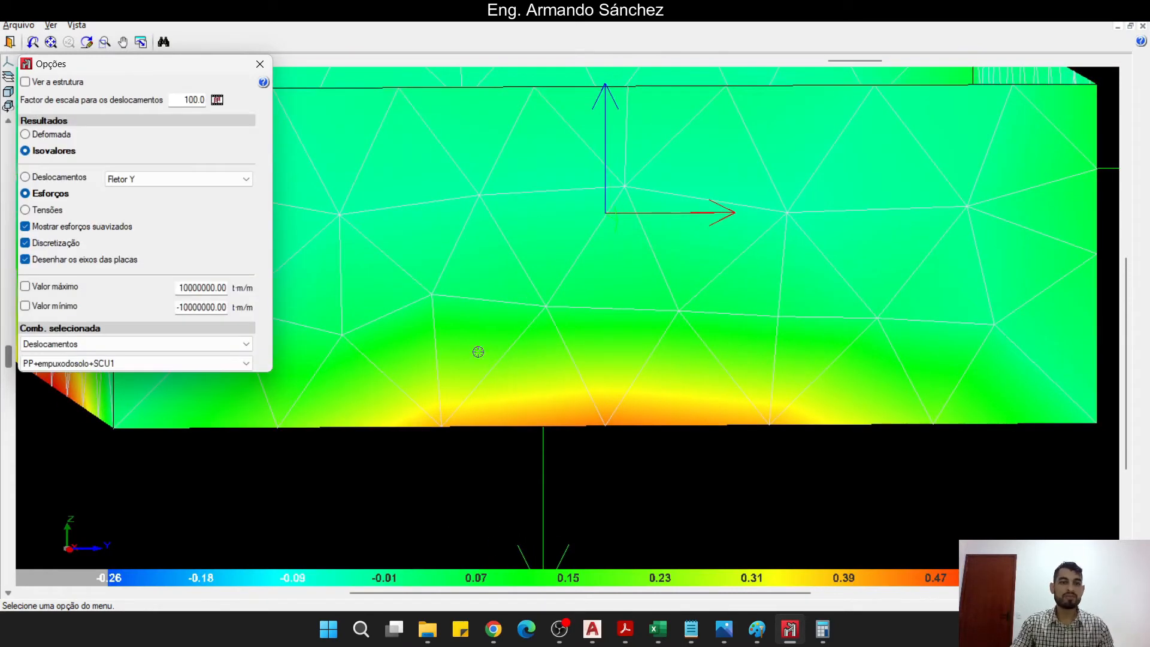
left_click(11, 42)
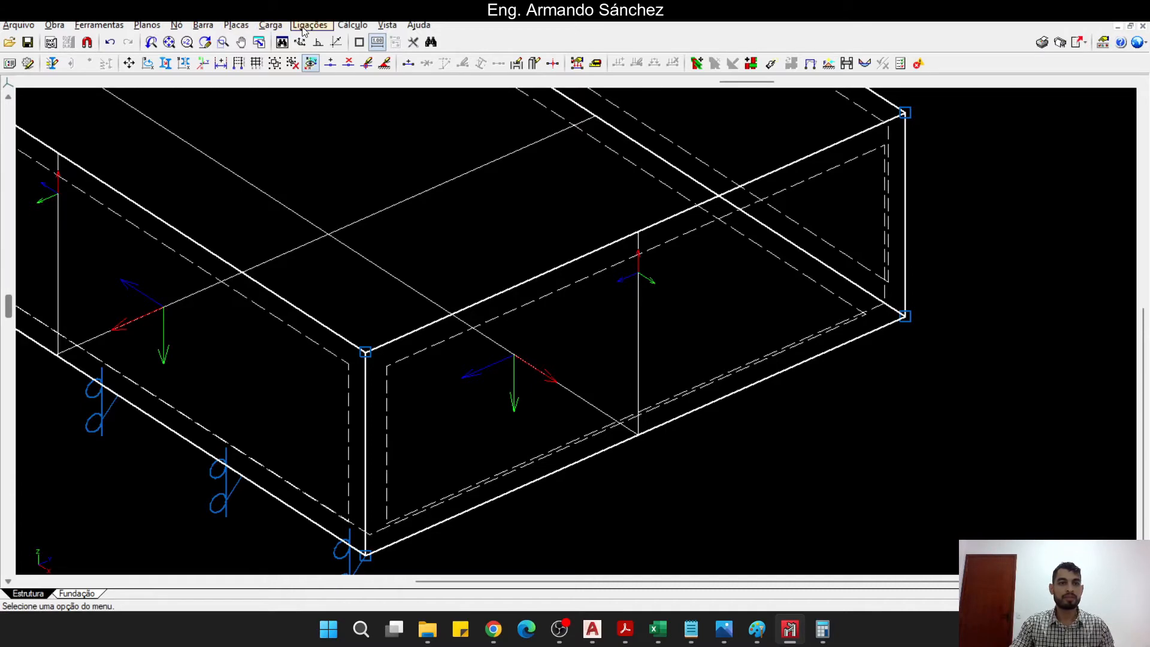
- Open the integration bands view for wall plate P4
left_click(251, 27)
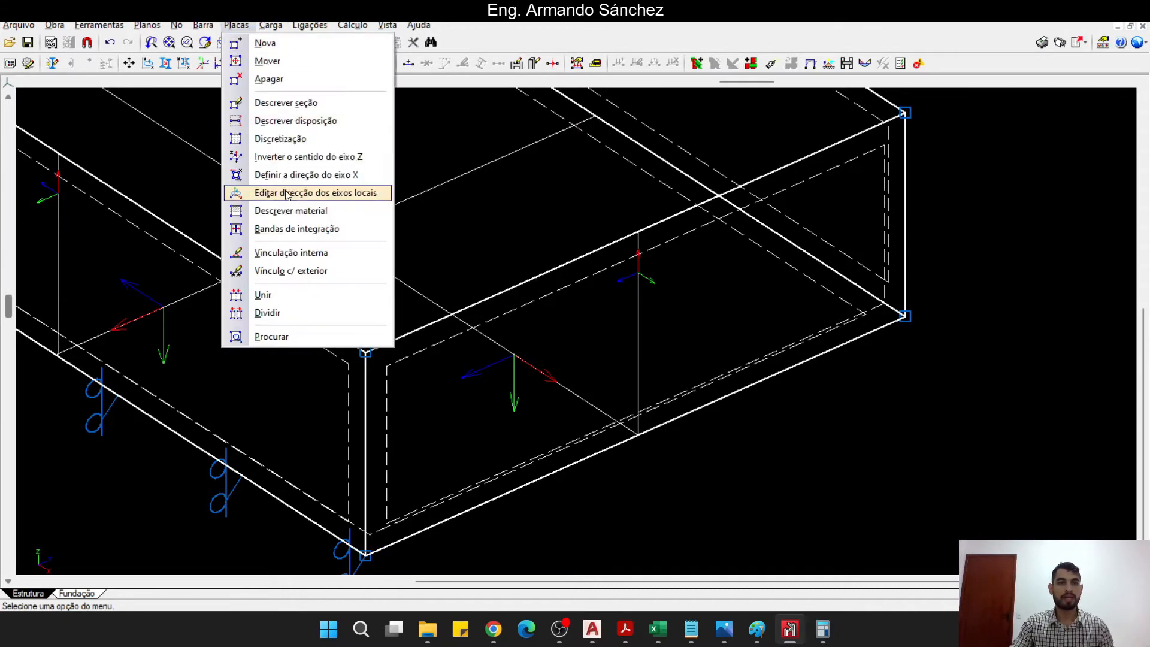
left_click(258, 229)
left_click(681, 337)
right_click(681, 337)
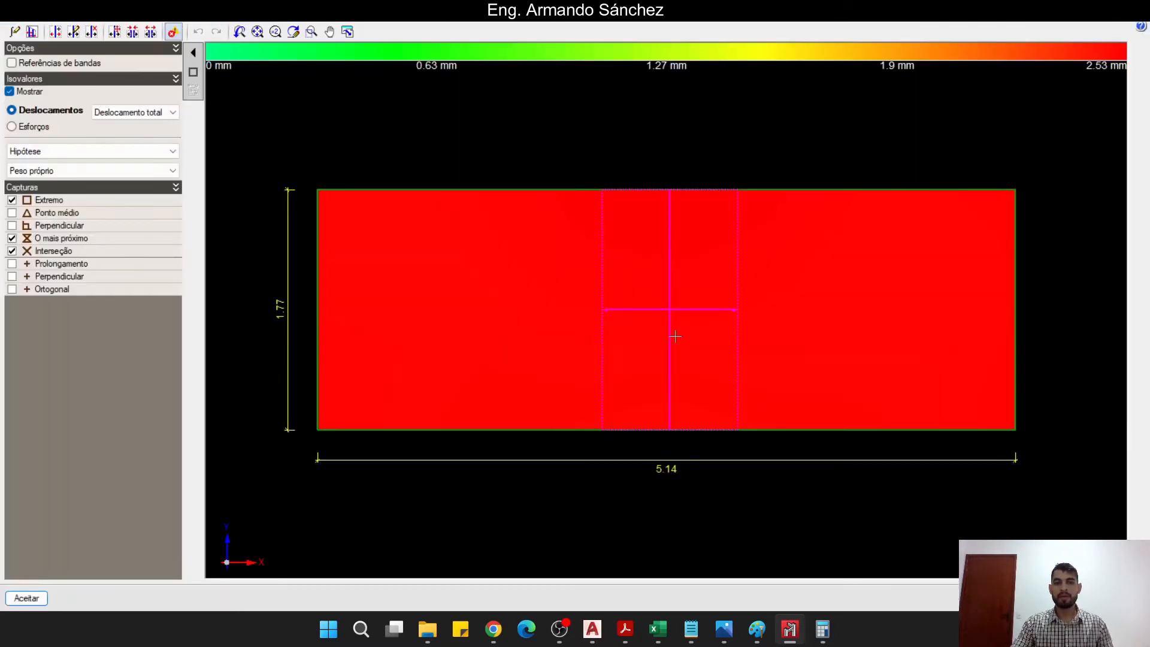
- Display the wall's Fletor Y efforts for the combination 1.4·PP+1.4·empuxodosolo+1.4·SCU1
left_click(124, 114)
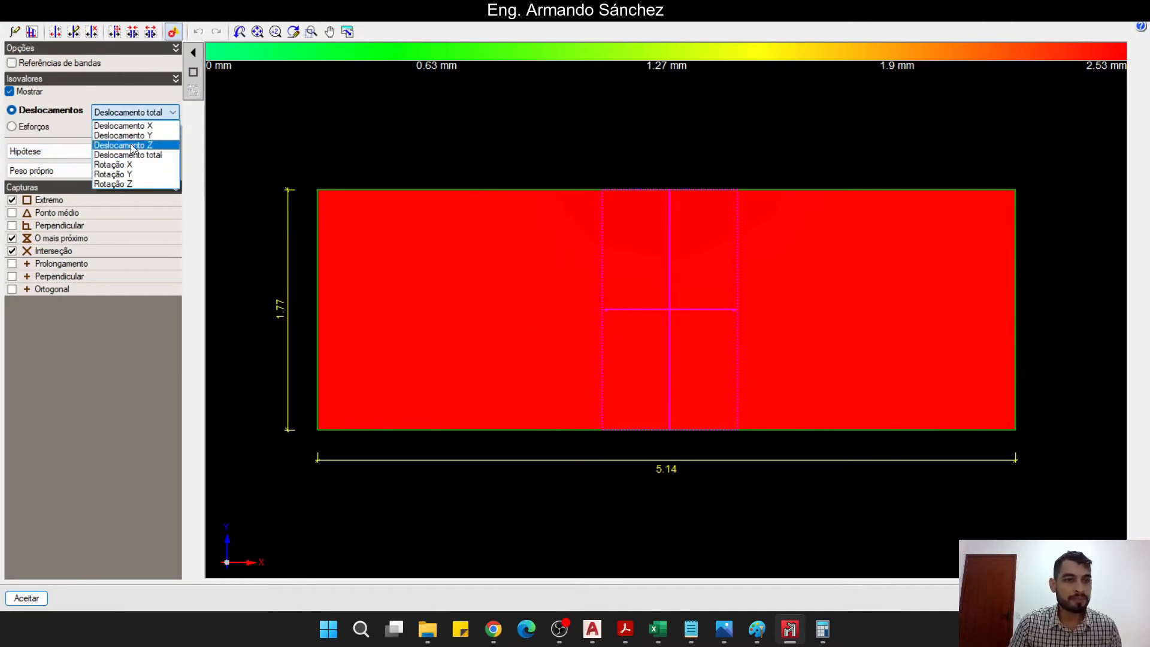
left_click(42, 131)
left_click(36, 126)
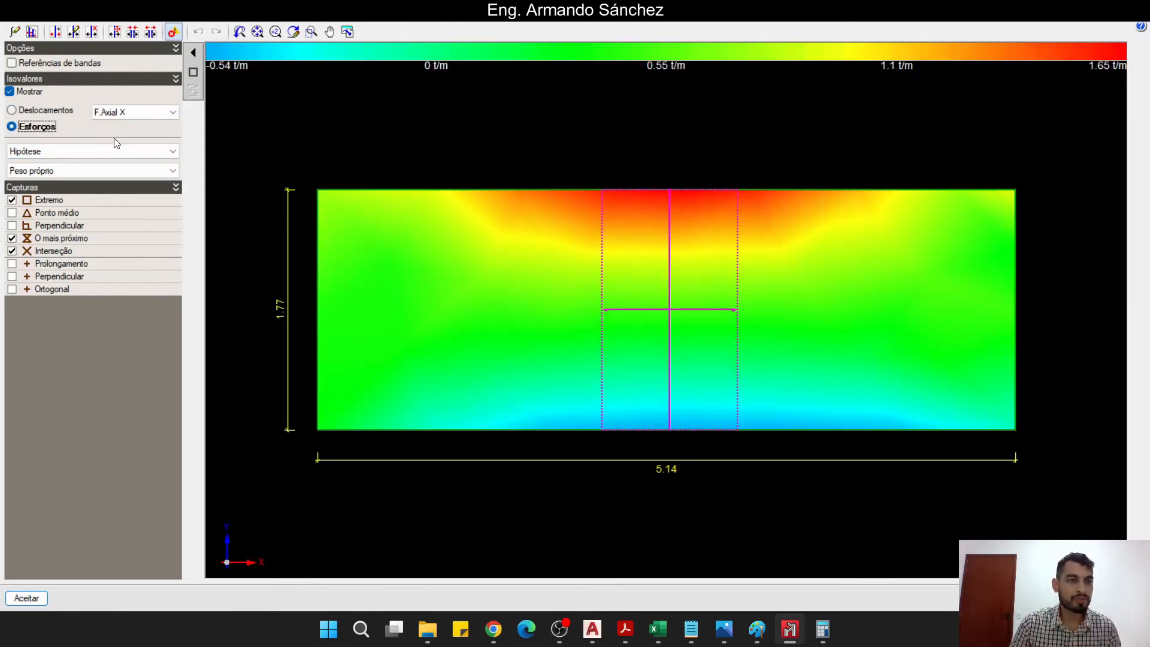
left_click(135, 112)
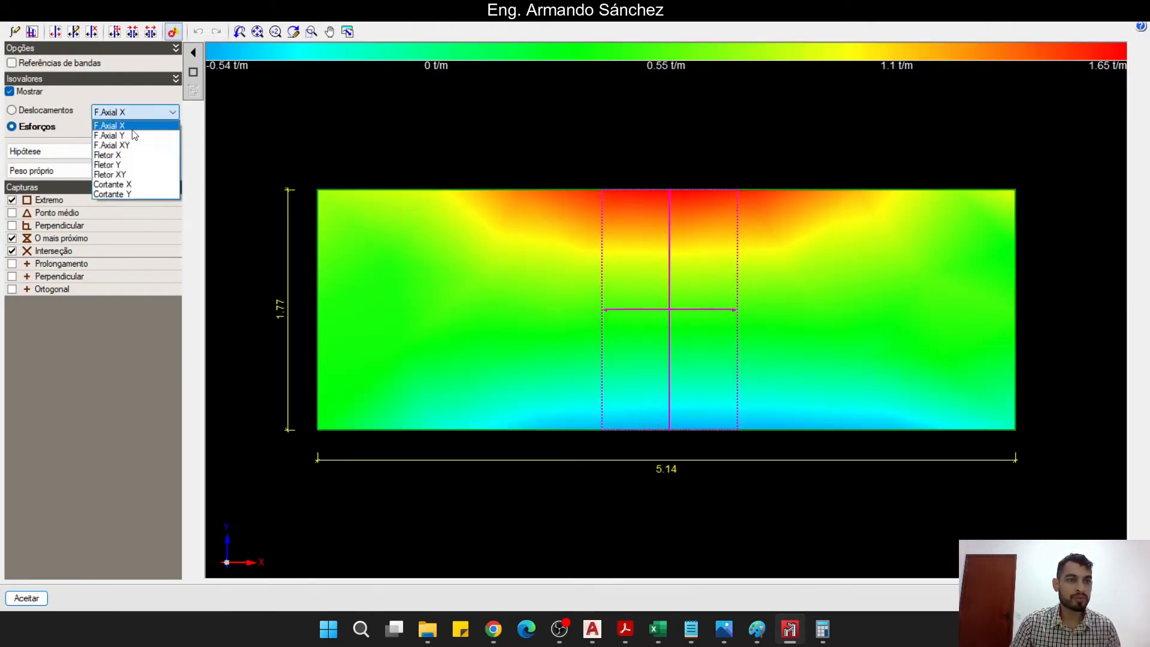
left_click(135, 164)
left_click(71, 153)
left_click(71, 170)
left_click(66, 172)
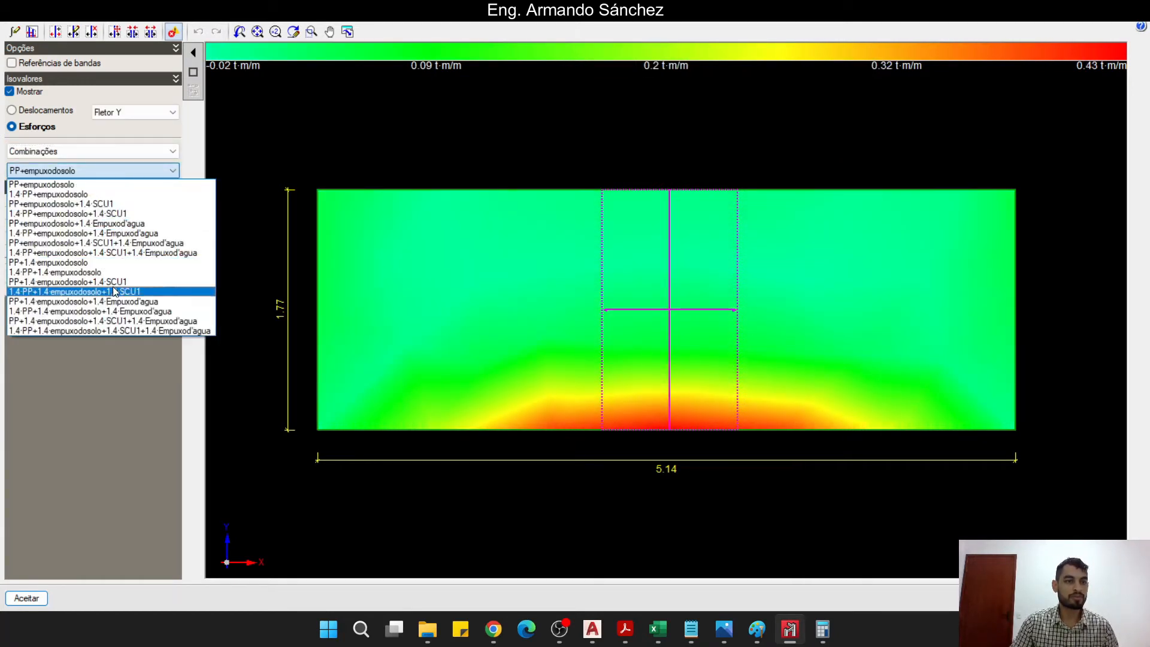
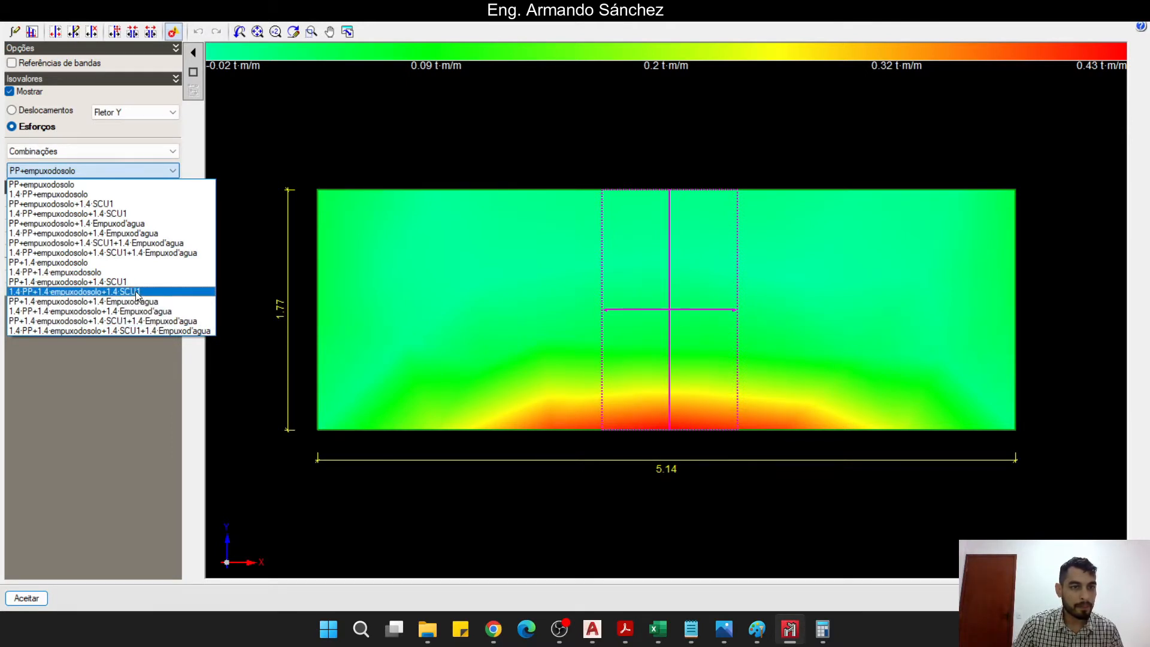
left_click(136, 292)
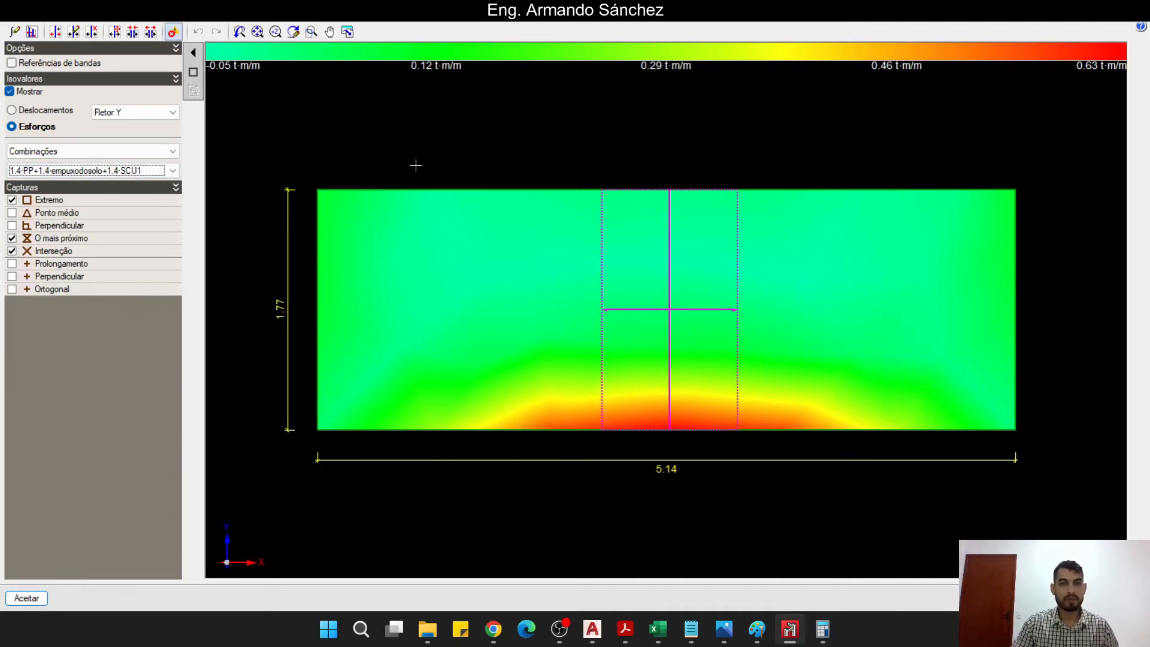
middle_click_drag(417, 173, 388, 178)
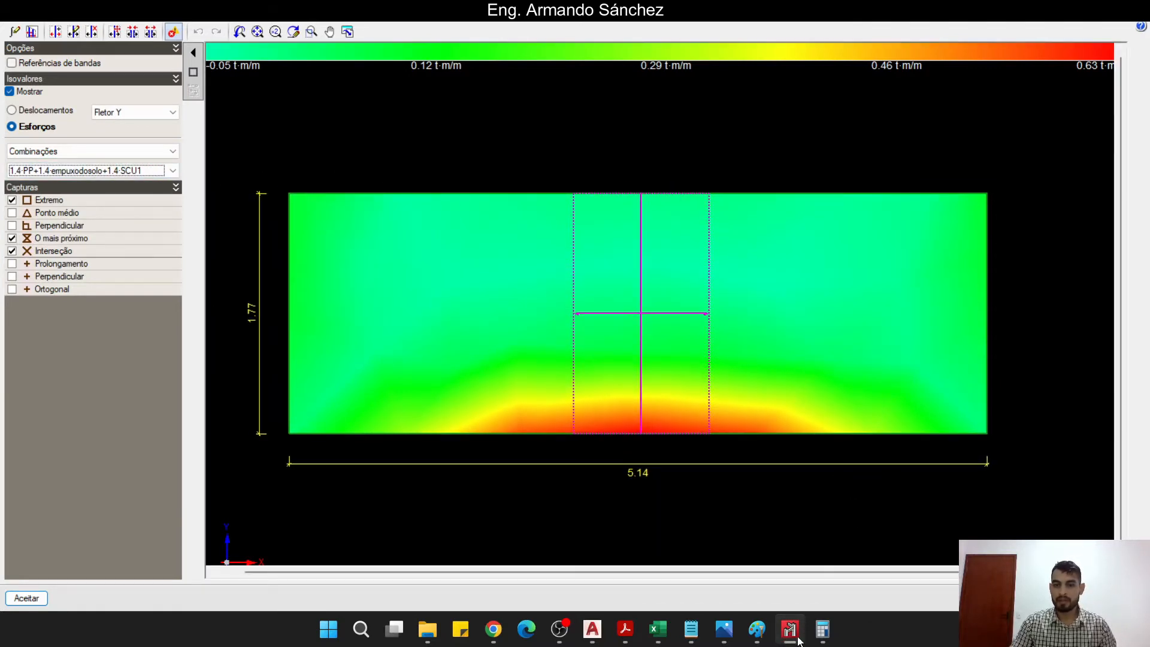
- Calculate 0,44 × 1,4 in the calculator, then return to the wall's moment map
left_click(823, 636)
left_click_drag(850, 121, 782, 166)
type("0,44*1,4")
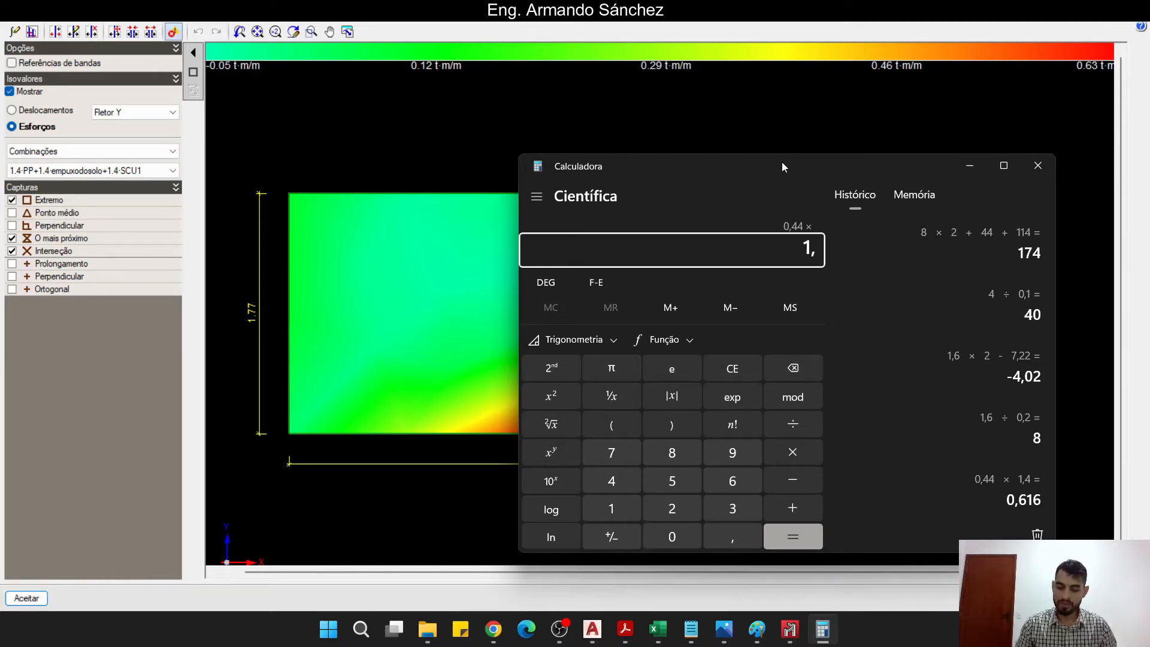
key("Return")
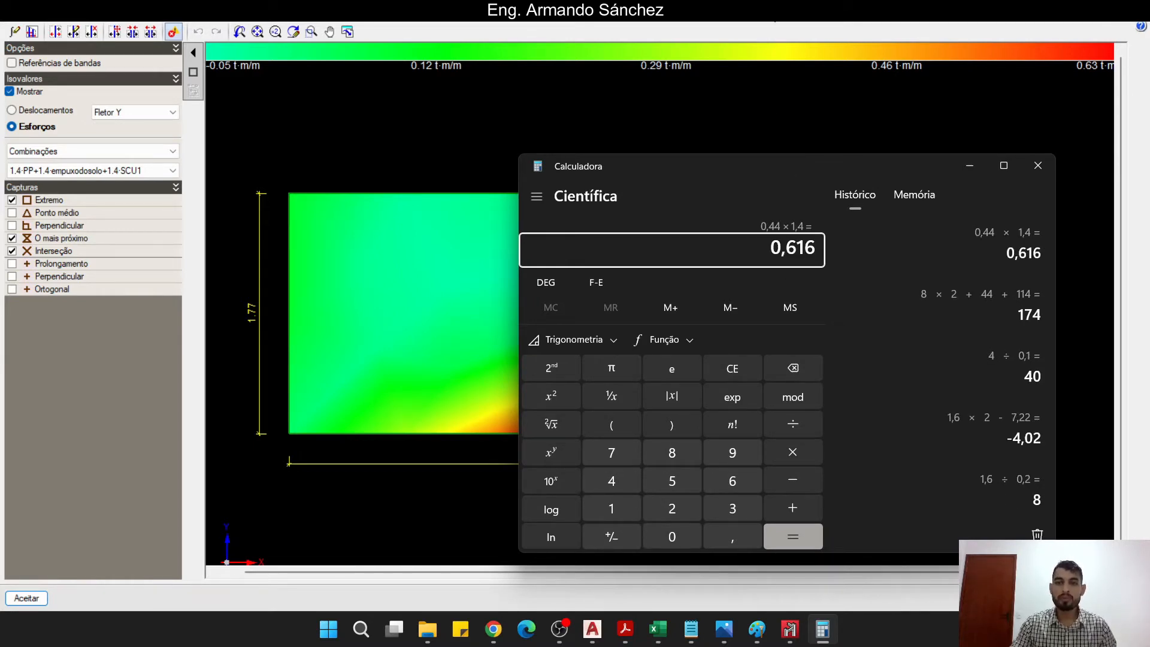
left_click(709, 122)
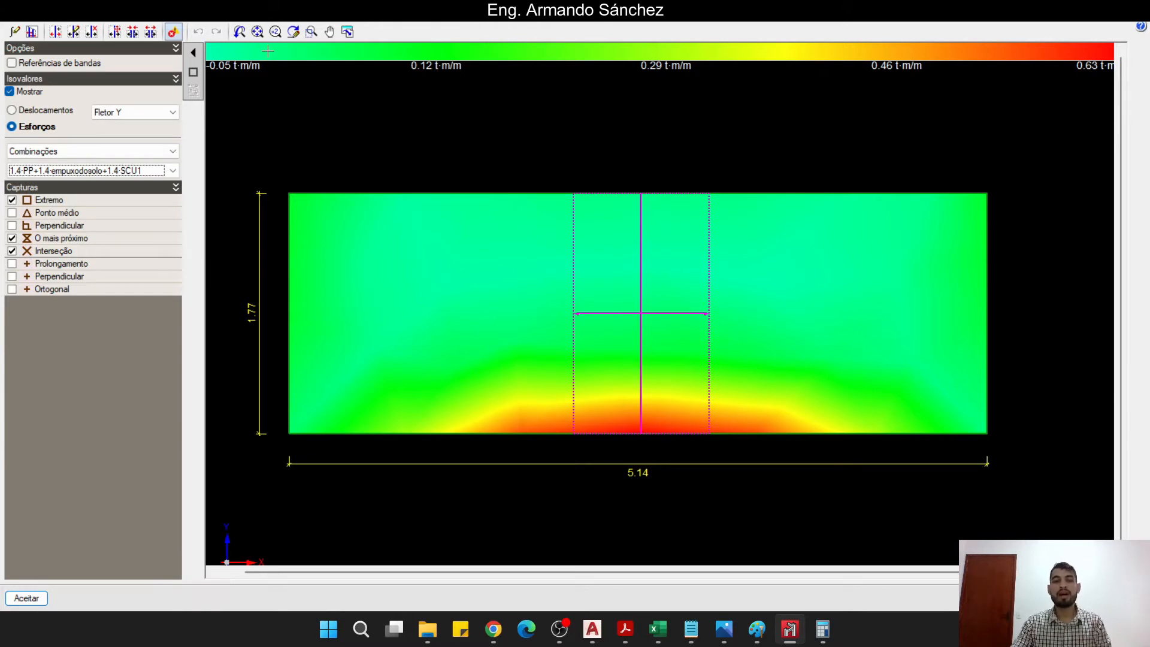
- Measure from the wall's left edge to the start of the high-moment zone along its base
scroll(411, 450, "up", 3)
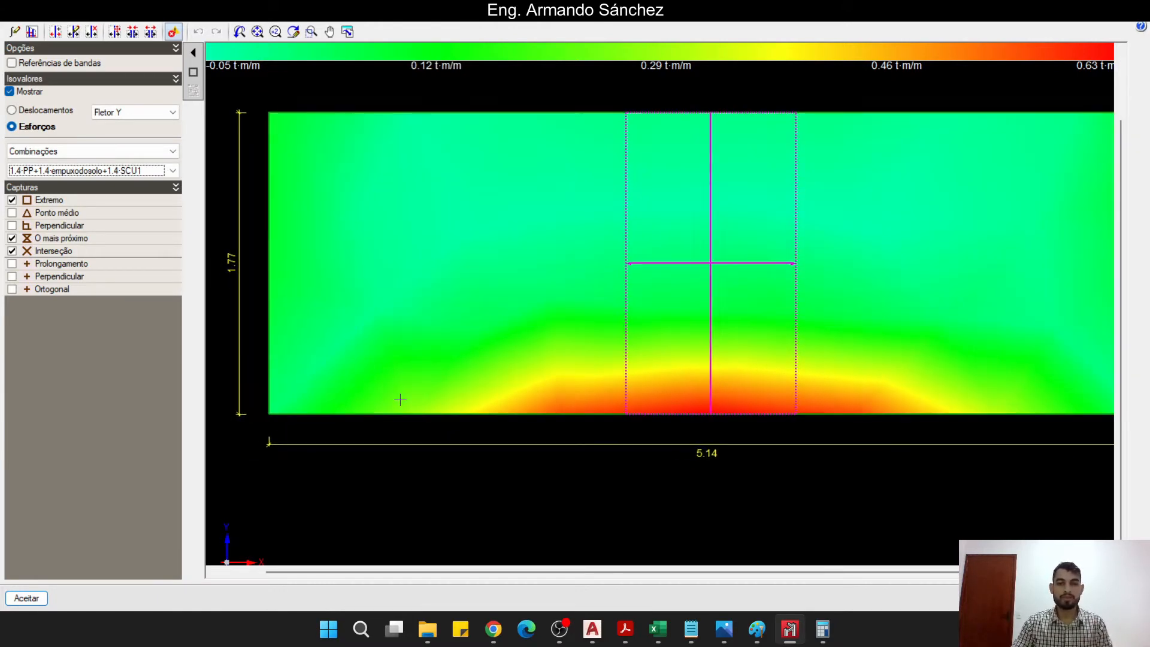
left_click(274, 399)
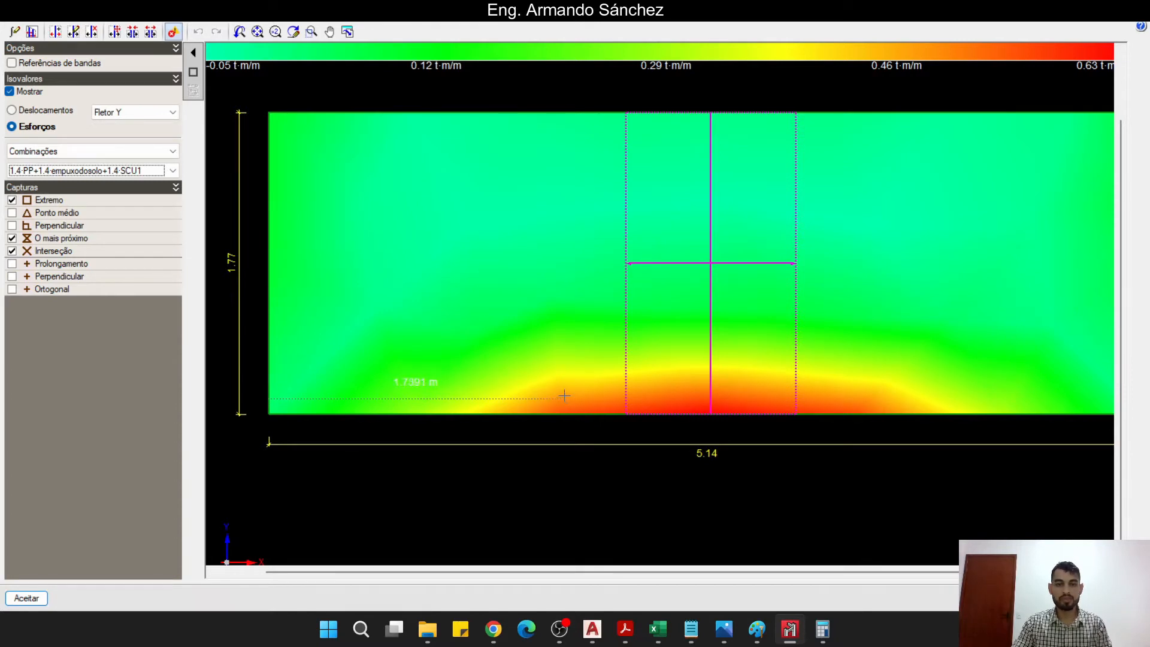
middle_click_drag(559, 395, 504, 395)
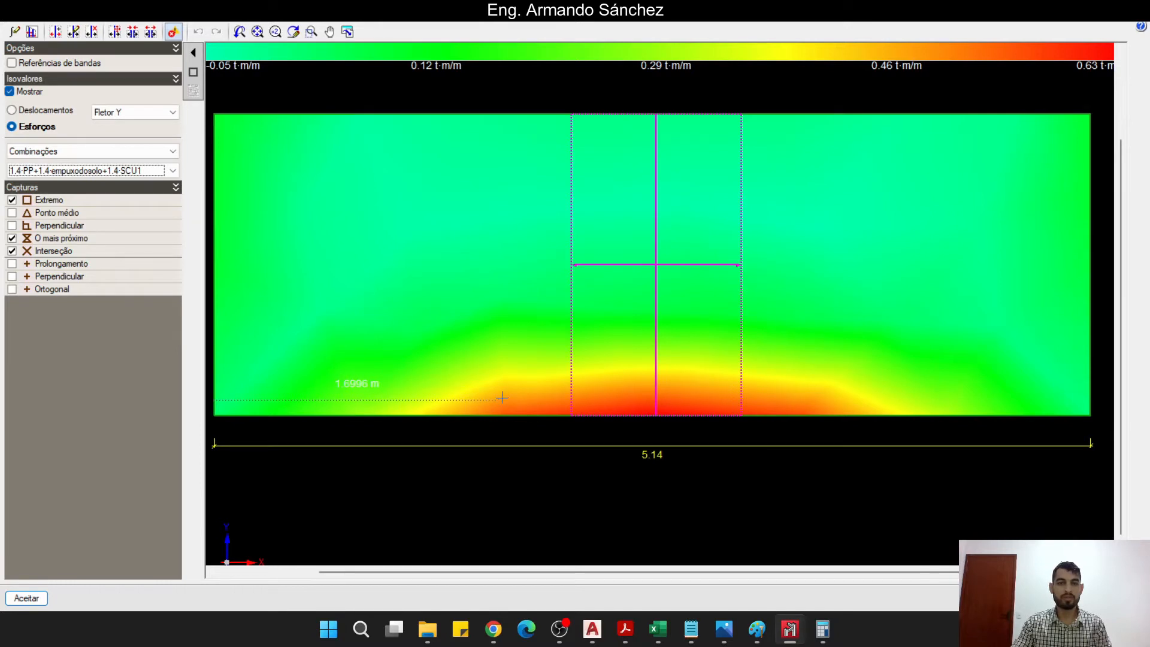
scroll(502, 397, "down", 1)
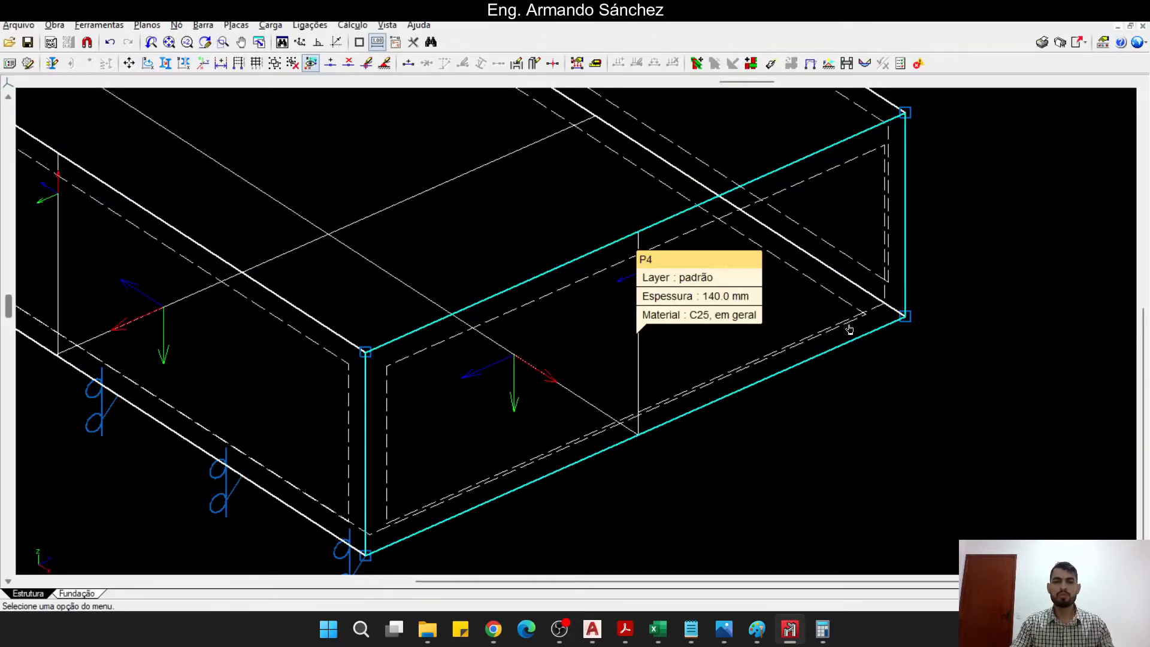
- Switch back to AutoCAD and erase the corner bars in the 400 zone and the right 150 zone of the copied elevation
left_click(591, 630)
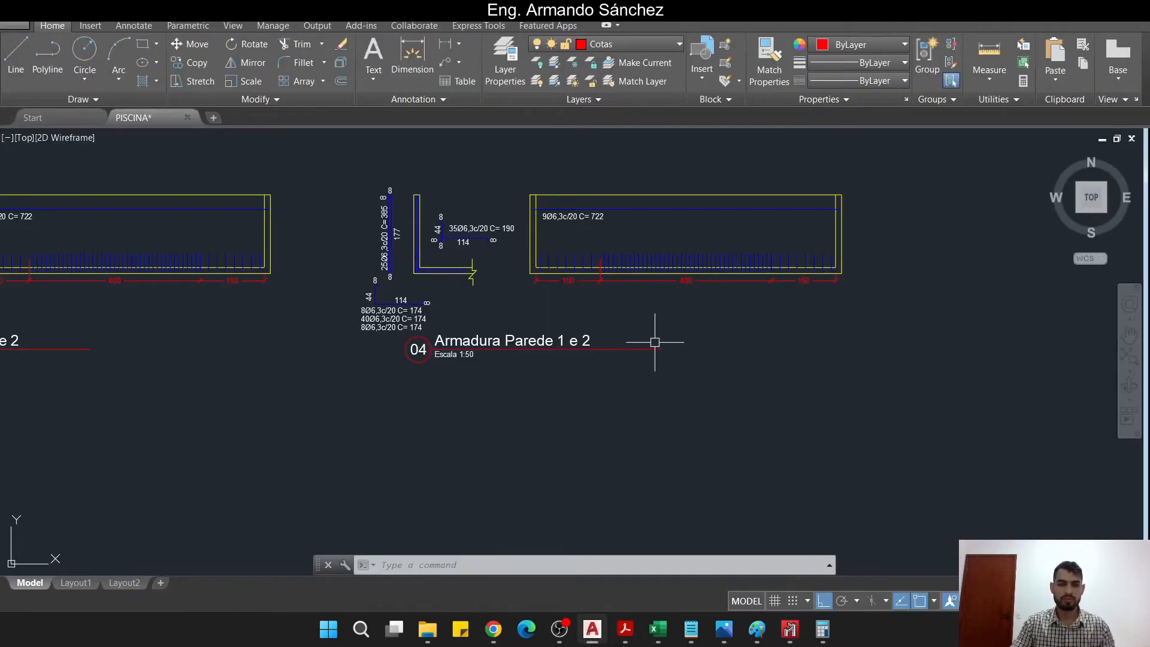
key("Escape")
key("Escape")
scroll(637, 321, "down", 1)
key("Escape")
scroll(776, 283, "up", 2)
middle_click_drag(776, 284, 691, 330)
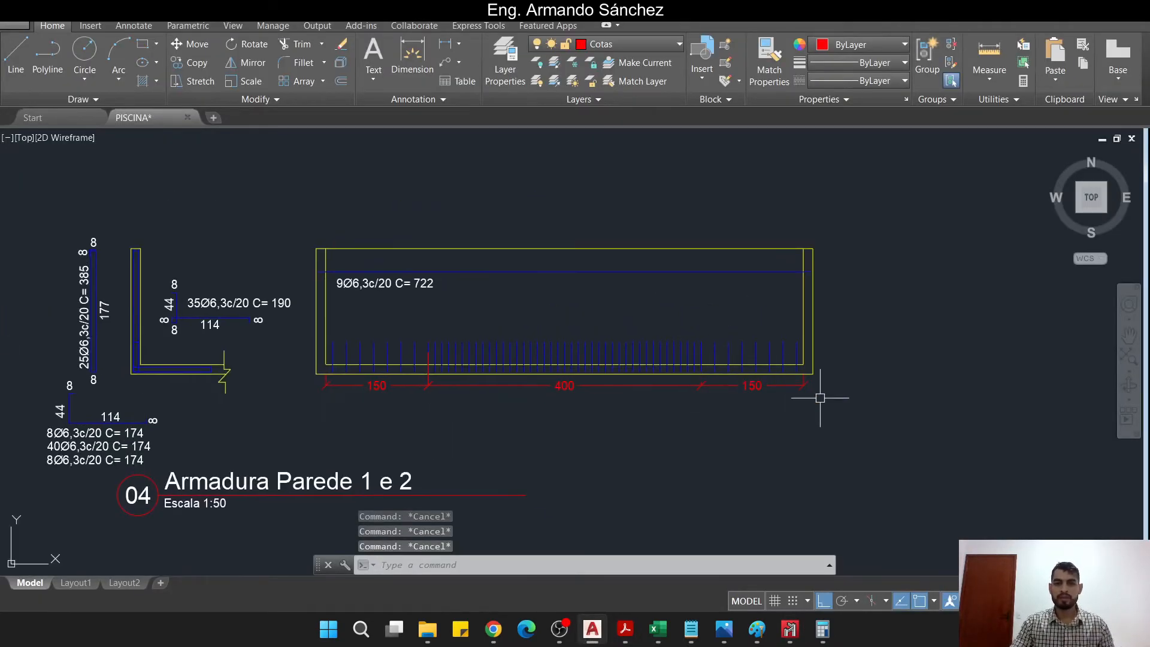
left_click(878, 424)
key("Escape")
left_click(731, 321)
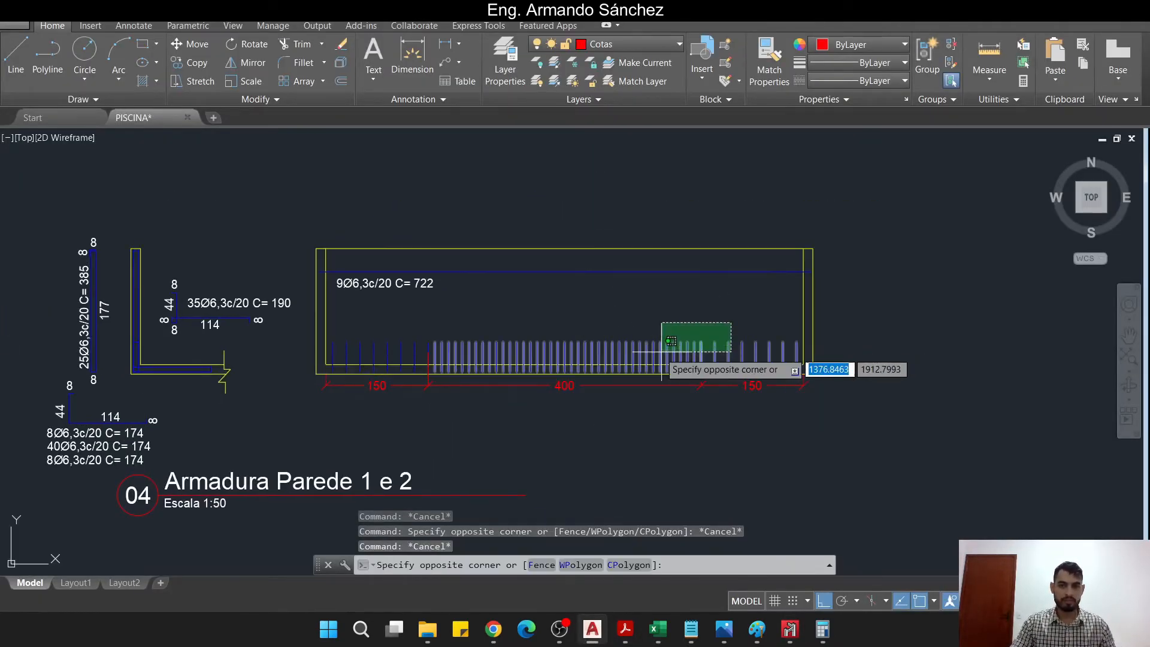
left_click(651, 353)
type("e")
key("space")
- Shorten the copied wall elevation by stretching its right end and base dimensions 2 units to the left
middle_click_drag(687, 327, 656, 342)
key("Escape")
key("Escape")
type("s")
key("space")
left_click(856, 457)
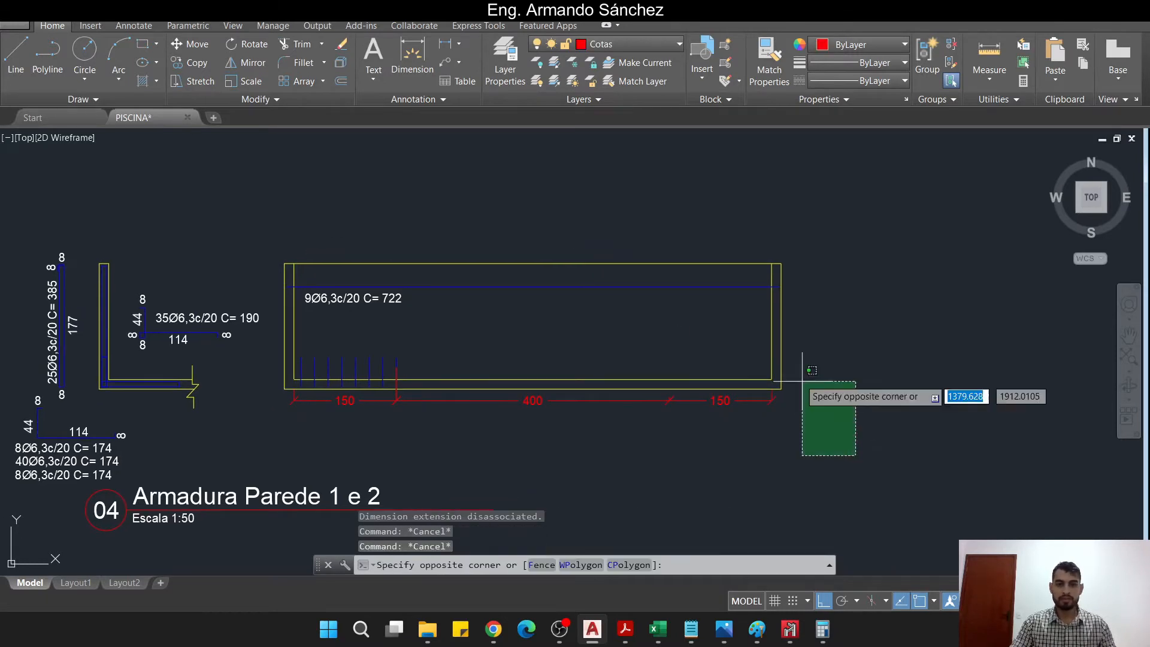
left_click(605, 214)
key("space")
left_click(664, 194)
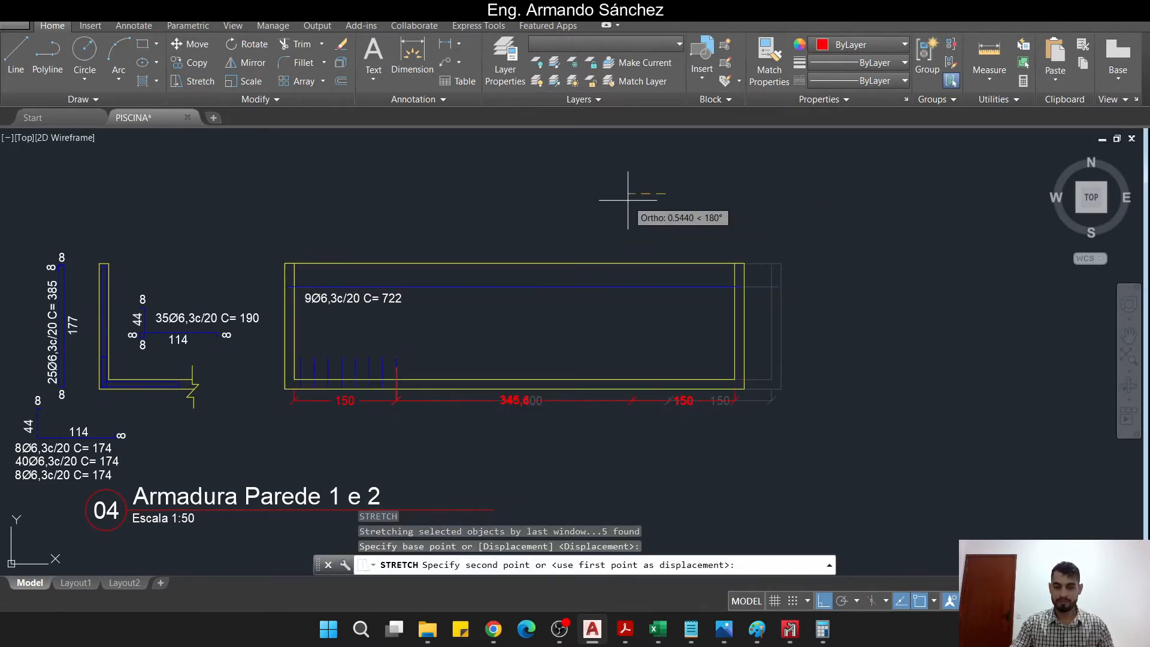
type("2")
key("Return")
key("Escape")
key("Escape")
scroll(542, 395, "up", 2)
scroll(380, 383, "up", 2)
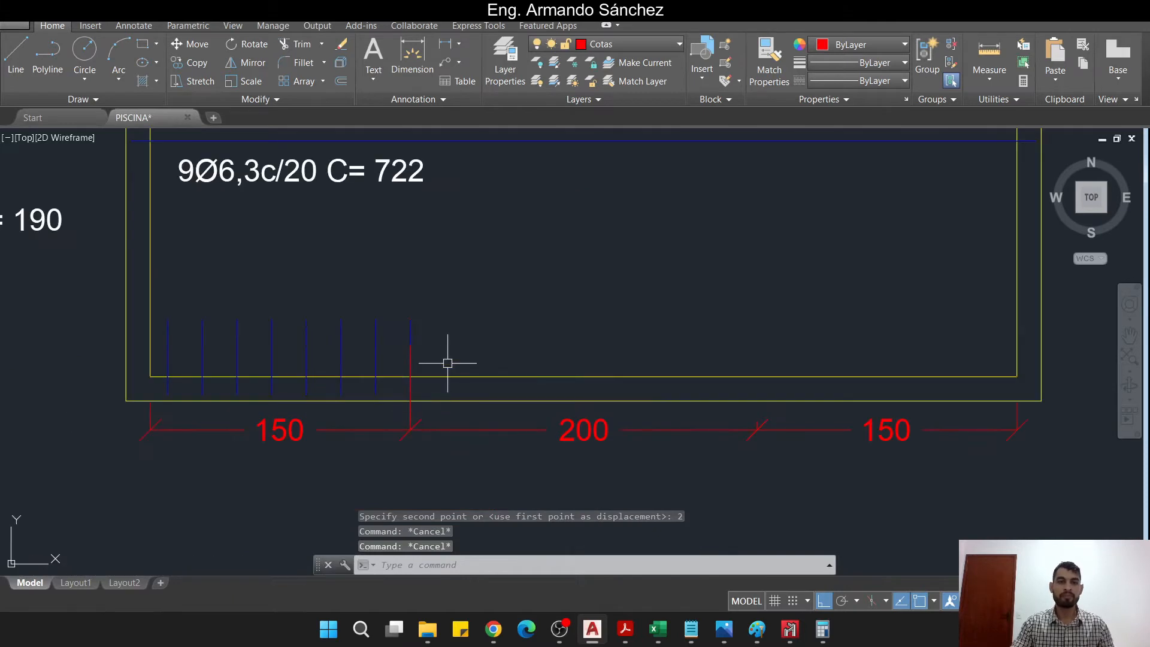
middle_click_drag(446, 359, 442, 375)
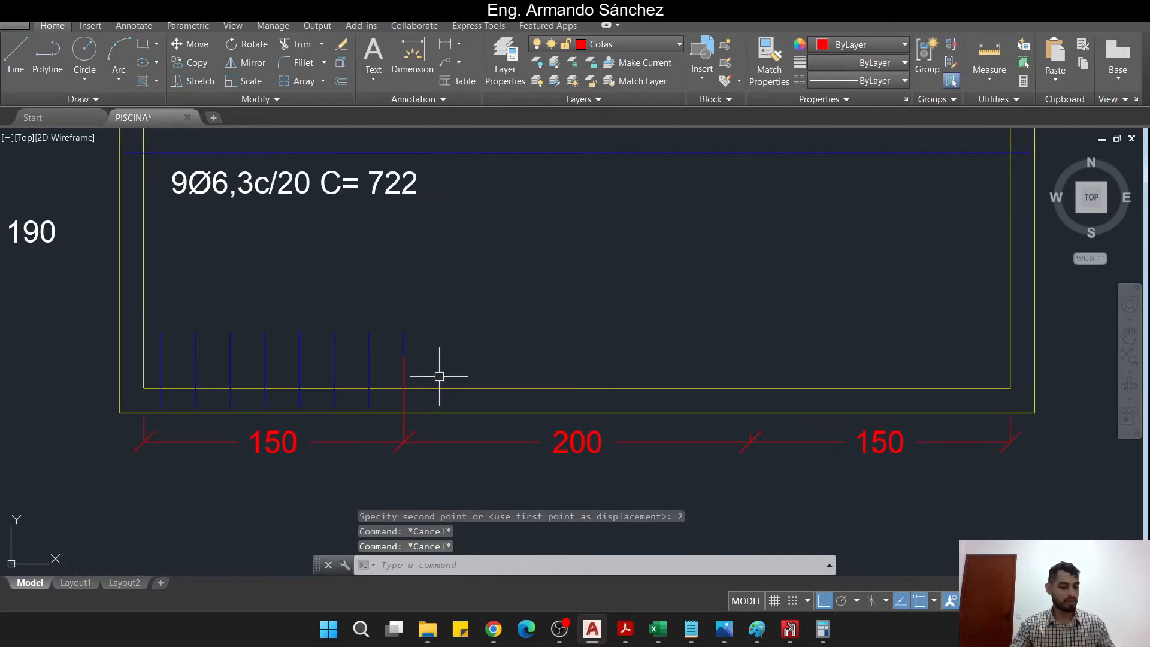
- Measure the inner length of the shortened wall elevation
type("di")
key("space")
left_click(144, 249)
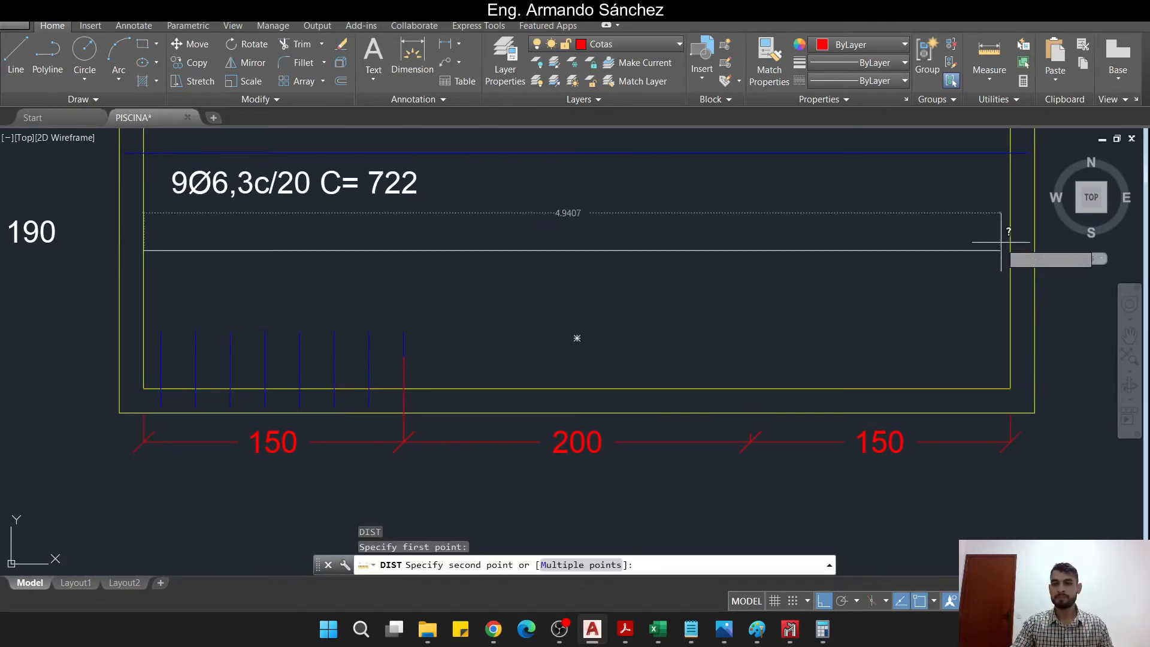
key("Escape")
key("Escape")
key("Escape")
key("Escape")
- Copy the corner-bar array of the left 150 zone so it begins at the start of the 200 zone
scroll(762, 326, "down", 4)
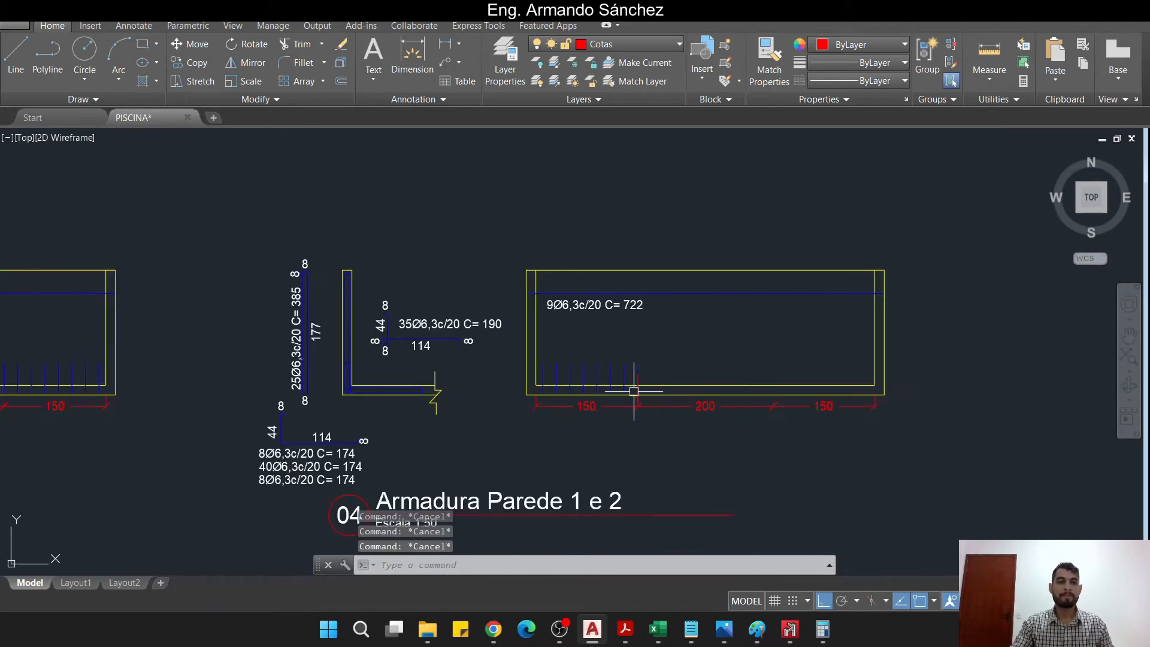
middle_click_drag(634, 391, 607, 396)
scroll(608, 378, "up", 4)
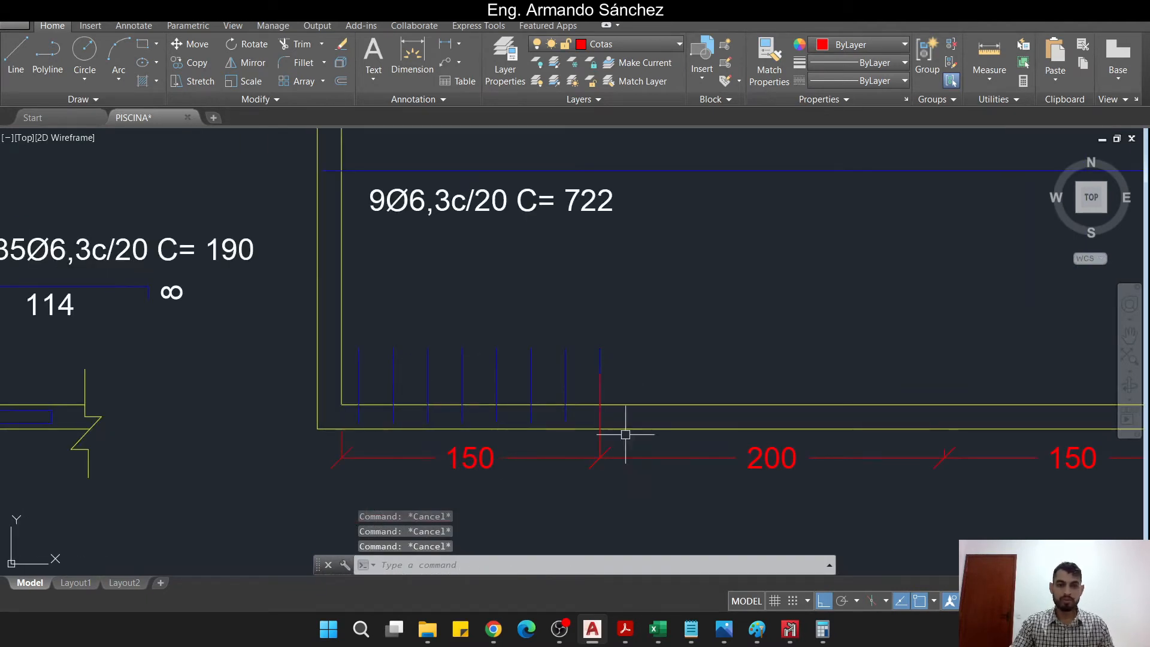
mouse_move(625, 434)
middle_mouse_down()
mouse_move(435, 353)
mouse_move(454, 331)
middle_mouse_up()
left_click(468, 363)
left_click(384, 345)
type("c")
key("Return")
left_click(321, 350)
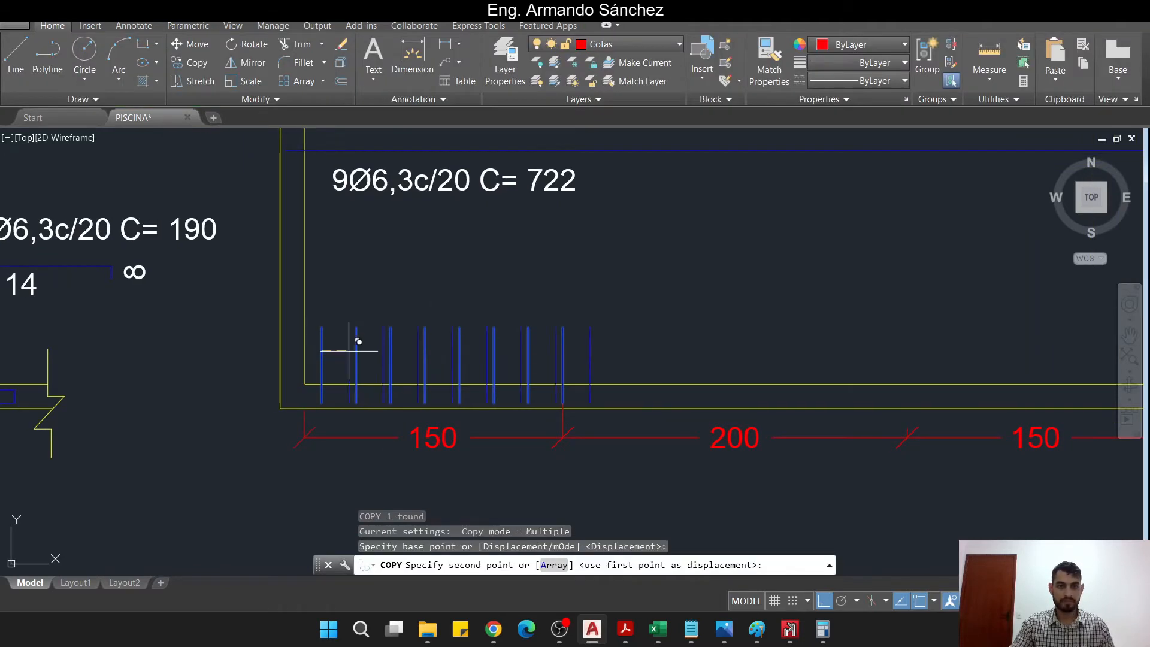
left_click(563, 350)
key("Escape")
- Complete the corner bars with 20 at 0.1 spacing in the 200 zone and the 0.2-spaced array in the right 150 zone
left_click(611, 337)
left_click(590, 353)
middle_click_drag(620, 315, 609, 321)
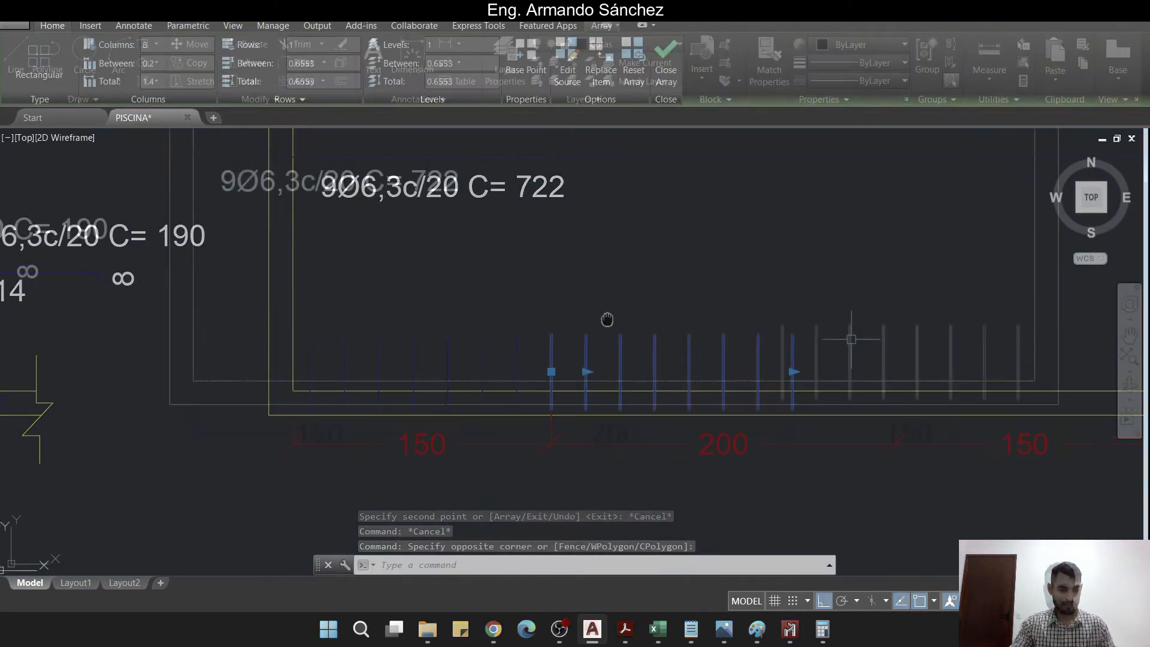
middle_click_drag(608, 321, 581, 341)
type("m")
key("Return")
left_click(593, 300)
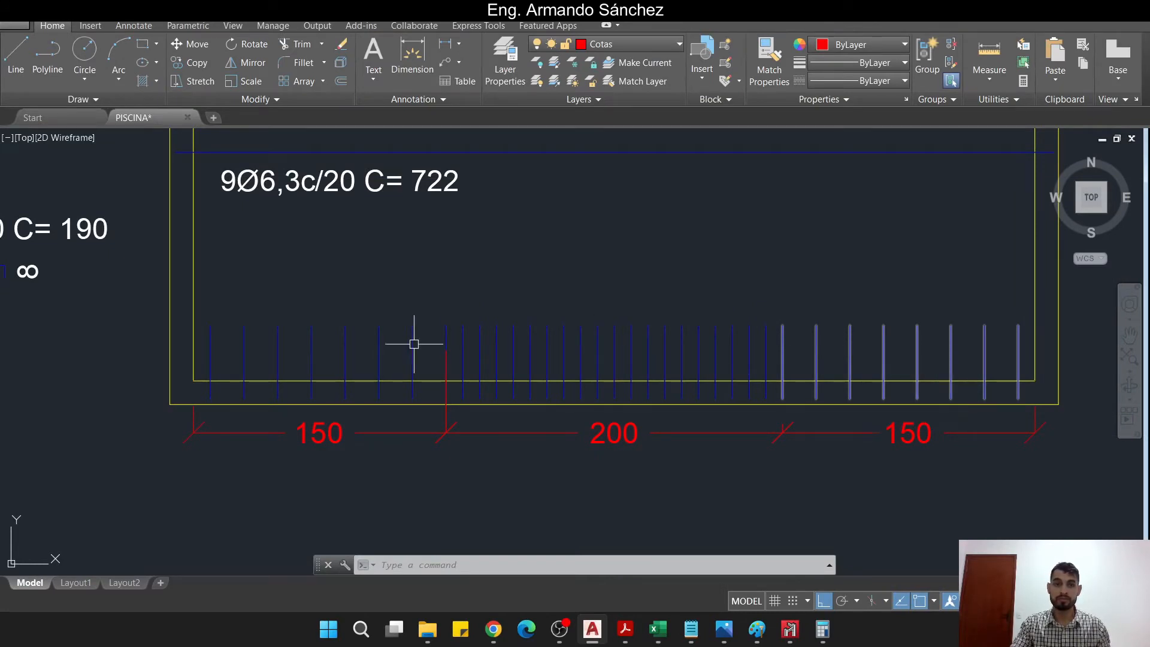
key("Escape")
key("Escape")
key("Escape")
- Set the bar quantity to 7 in the first and third corner-bar labels of the original wall detail
scroll(311, 350, "down", 4)
middle_click_drag(251, 378, 685, 339)
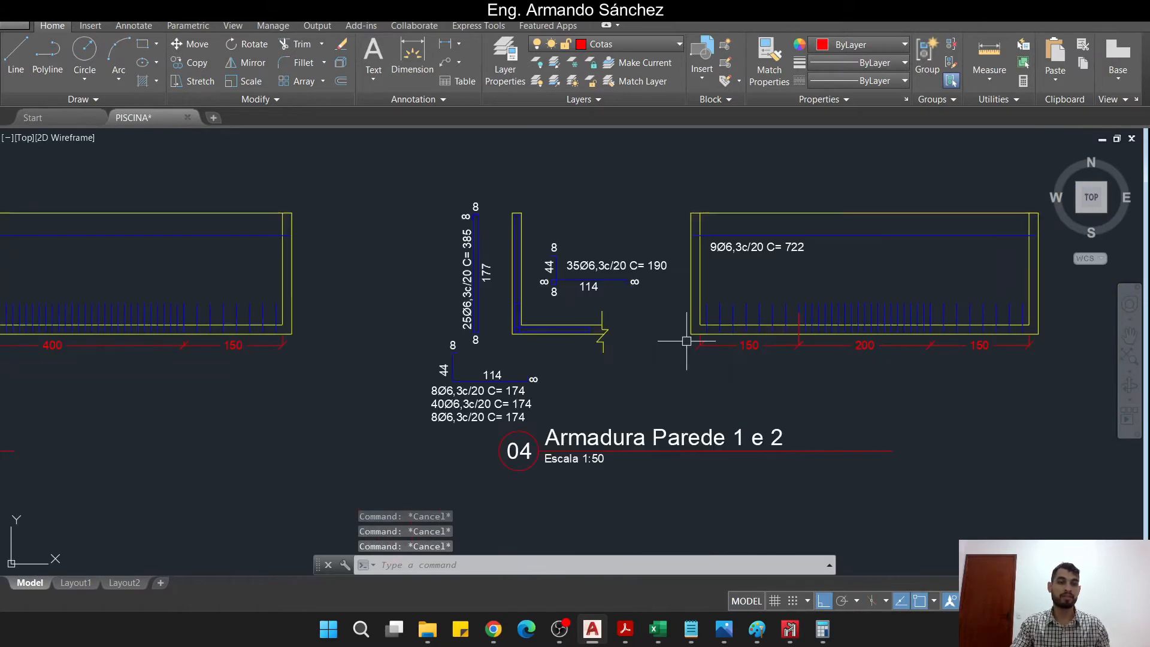
middle_click_drag(455, 376, 896, 358)
middle_click_drag(295, 380, 471, 362)
scroll(475, 308, "up", 2)
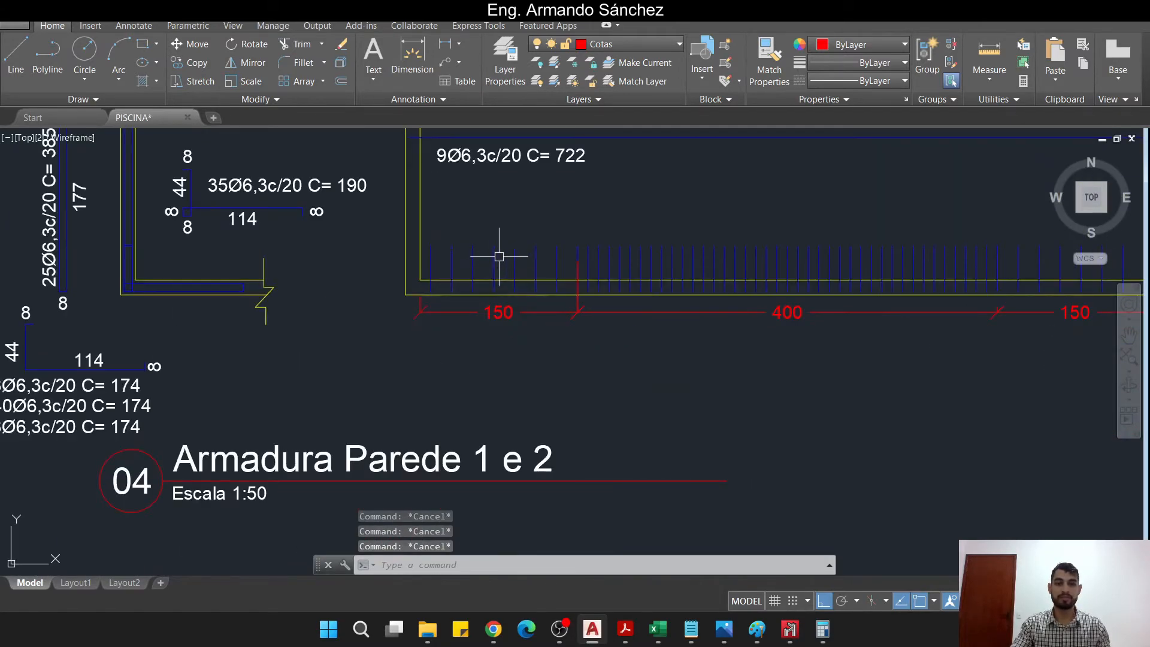
middle_click_drag(344, 332, 805, 321)
scroll(491, 392, "up", 4)
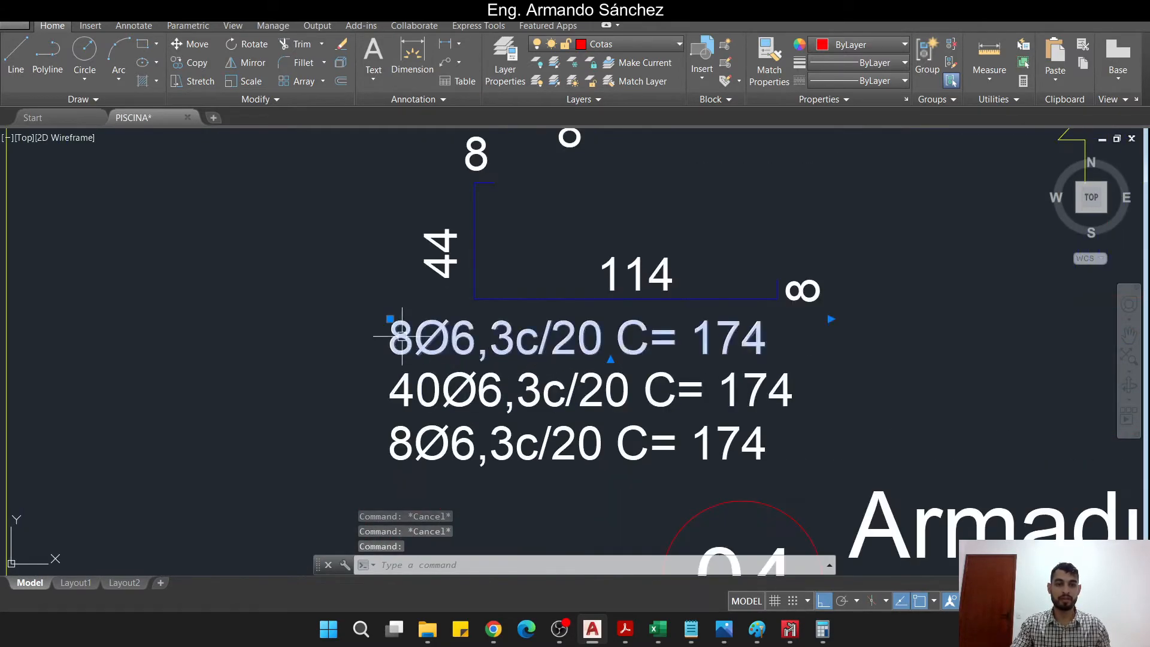
double_click(391, 326)
left_click_drag(414, 340, 367, 349)
type("7")
left_click(365, 352)
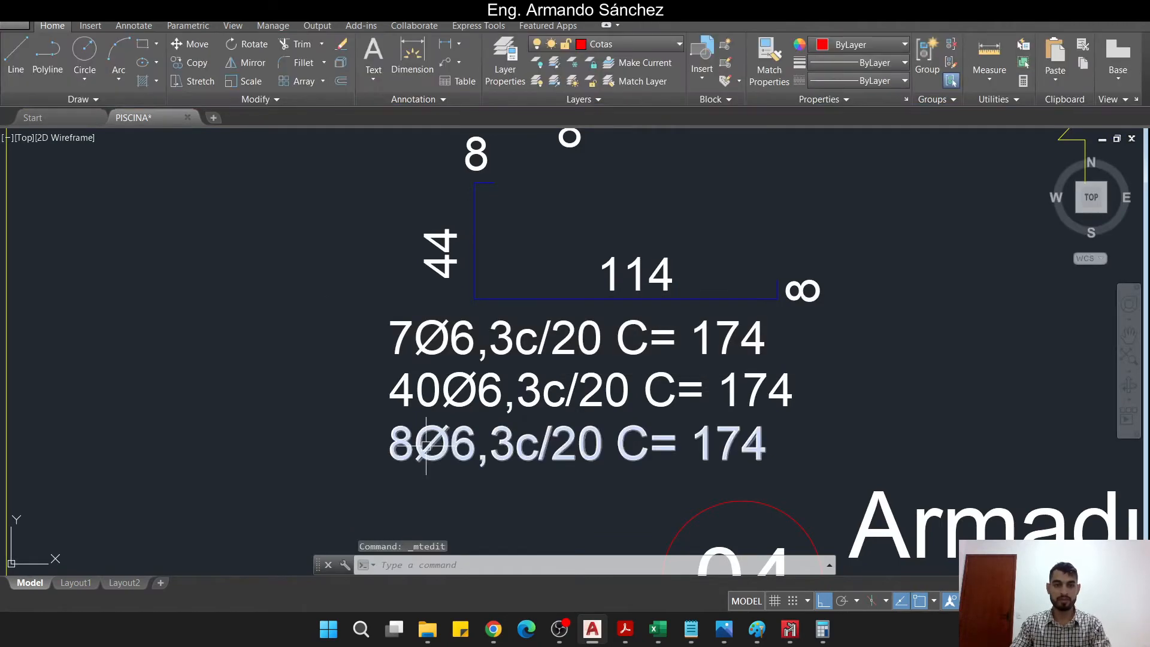
double_click(396, 446)
left_click_drag(414, 446, 388, 446)
type("7")
left_click(211, 328)
- Check the bar-array counts in the original elevation's 400 zone and the copied elevation's left 150 zone
scroll(211, 328, "down", 4)
middle_click_drag(350, 392, 123, 402)
middle_click_drag(578, 297, 316, 389)
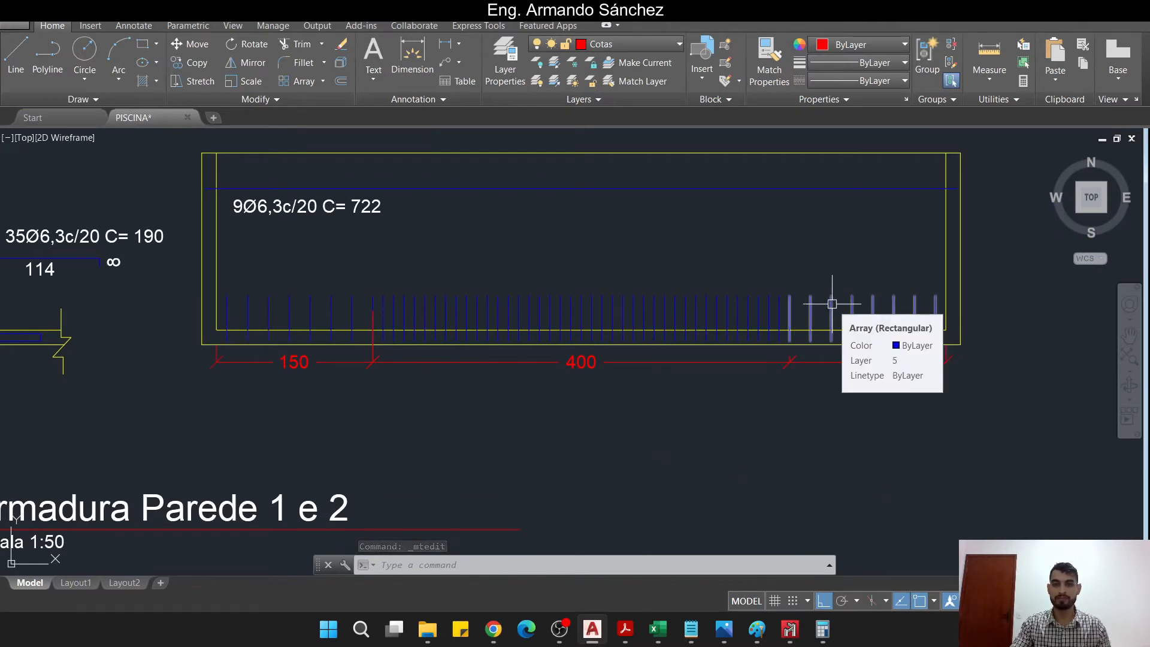
left_click(690, 307)
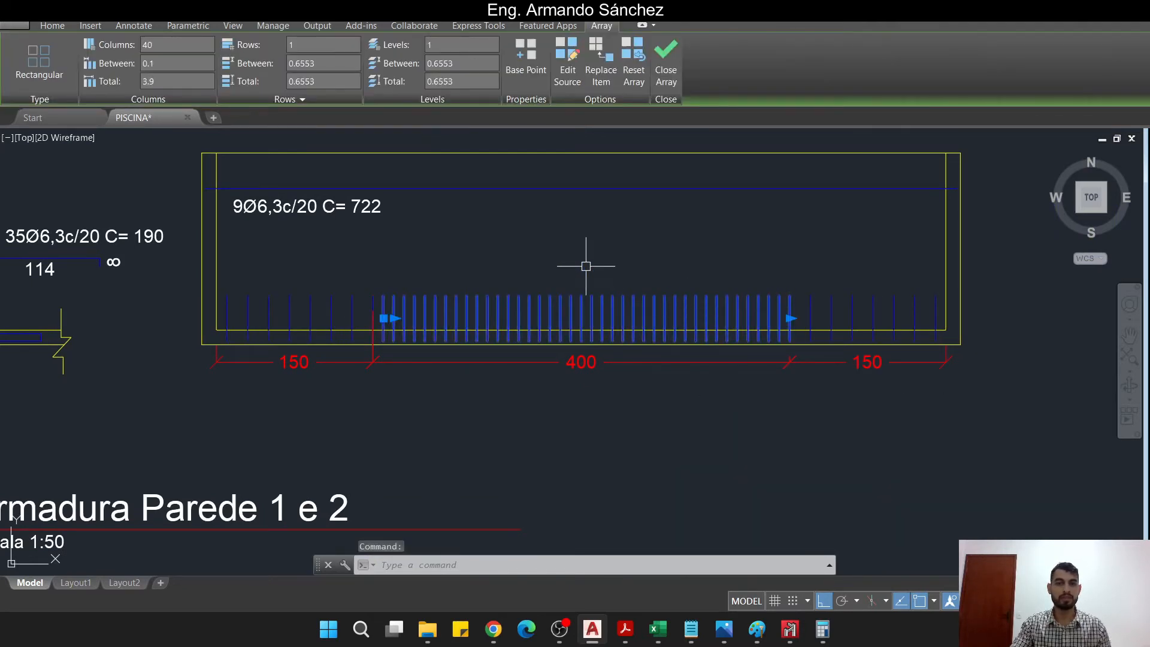
key("Escape")
left_click(660, 303)
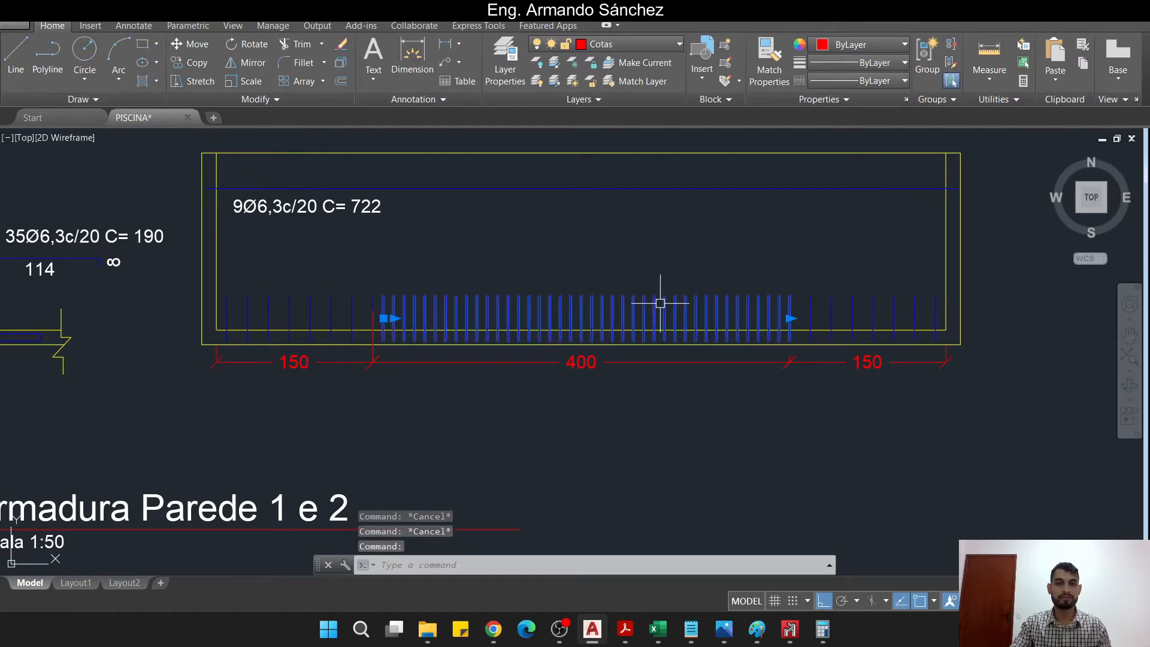
left_click(599, 264)
key("Escape")
key("Escape")
scroll(579, 272, "down", 3)
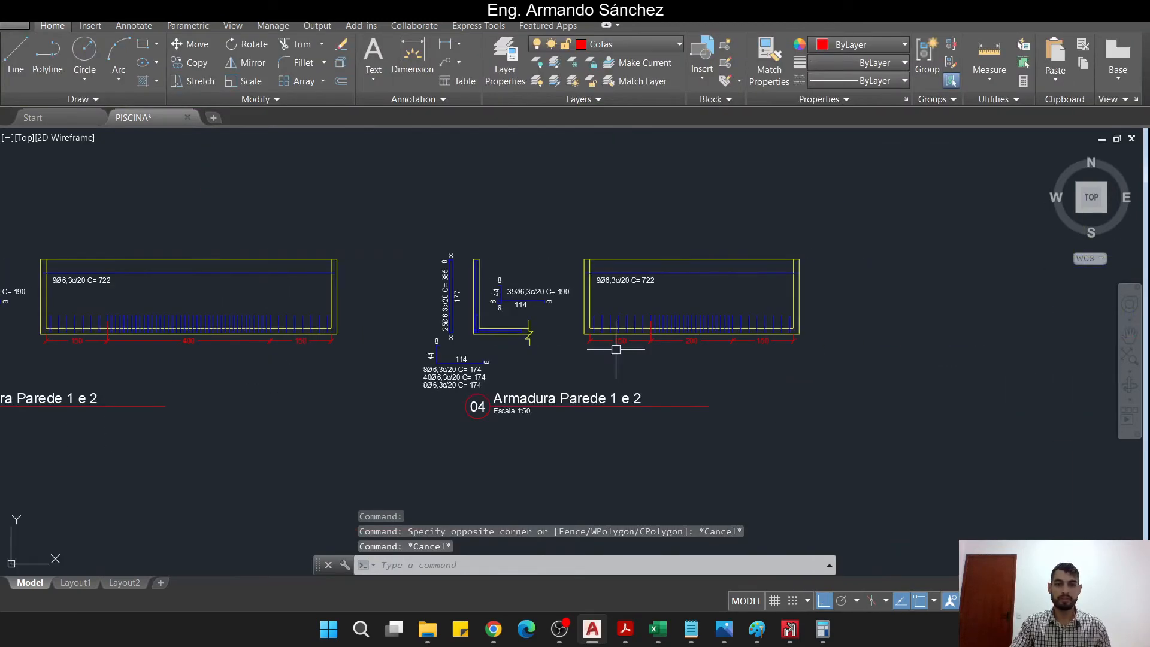
scroll(646, 295, "up", 5)
left_click(688, 249)
left_click(598, 298)
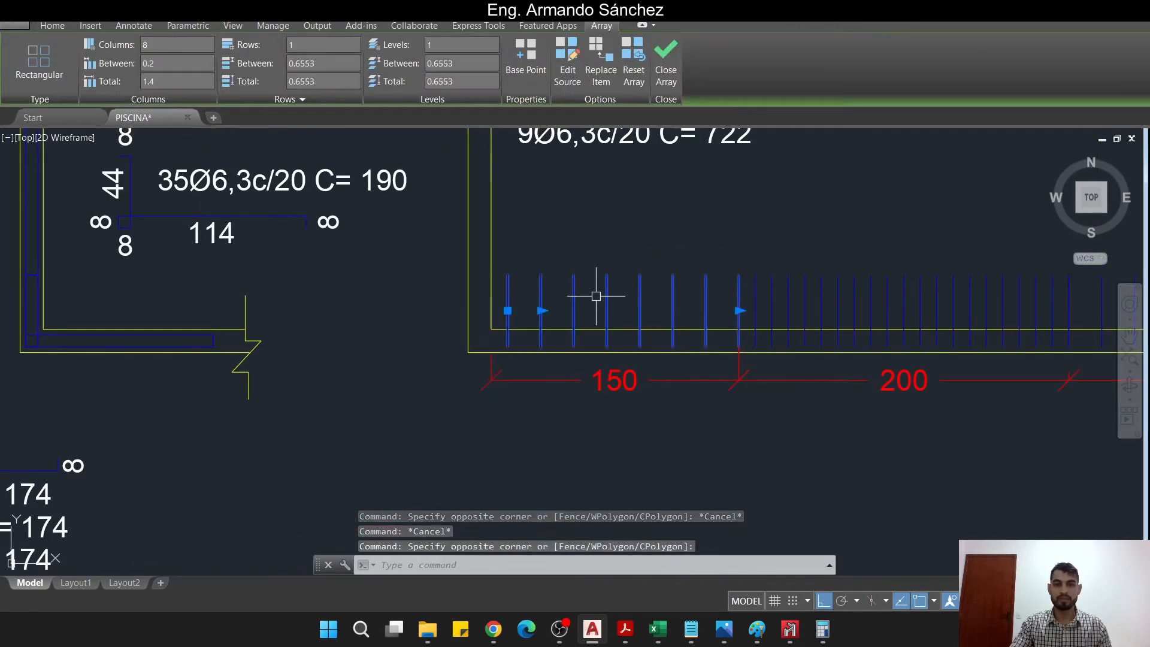
key("Escape")
- Set the bar quantity to 7 in the first and third corner-bar labels of the copied wall detail
scroll(770, 250, "down", 2)
scroll(156, 406, "up", 5)
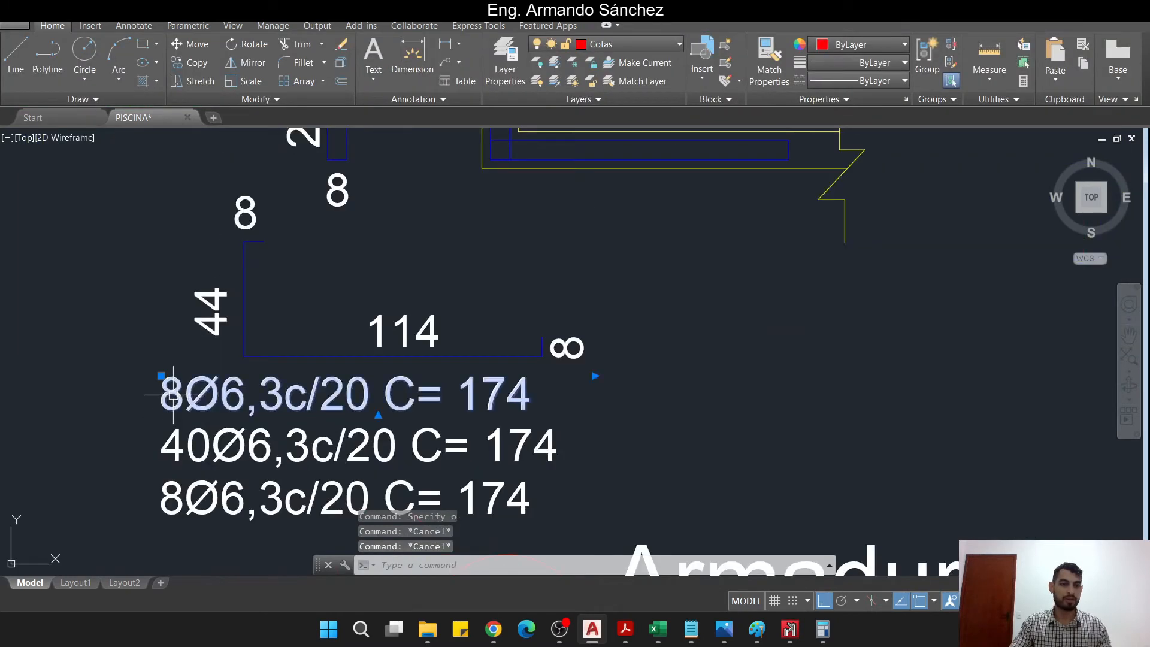
double_click(171, 396)
type("7")
left_click(128, 444)
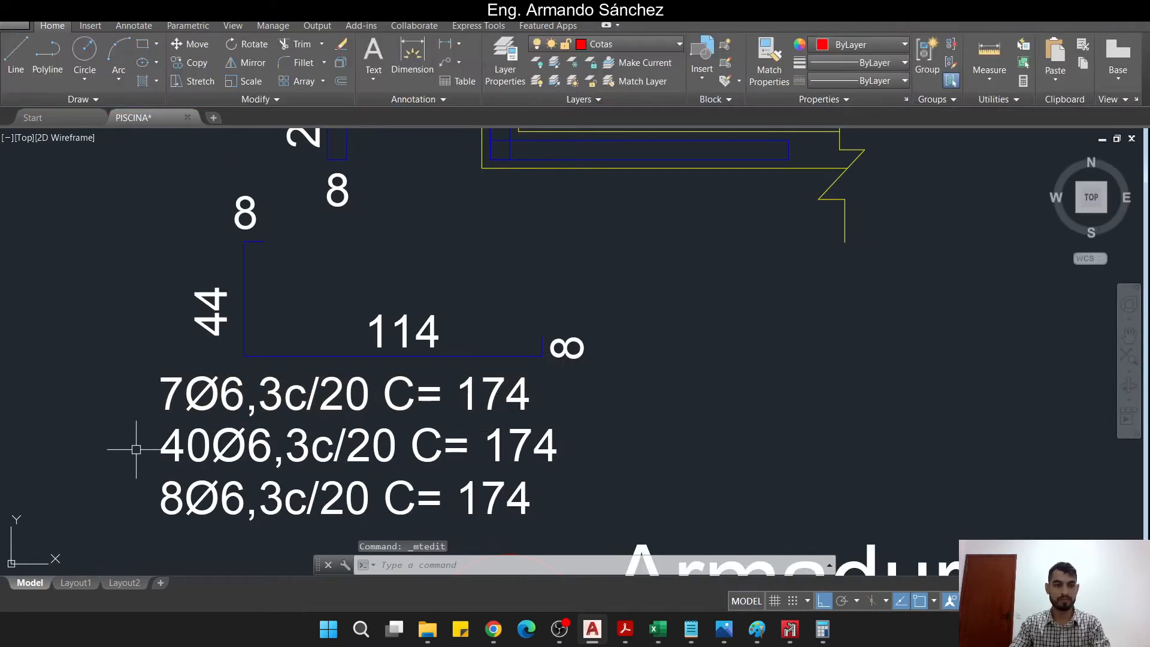
middle_click_drag(128, 443, 164, 365)
double_click(207, 419)
type("7")
left_click(164, 385)
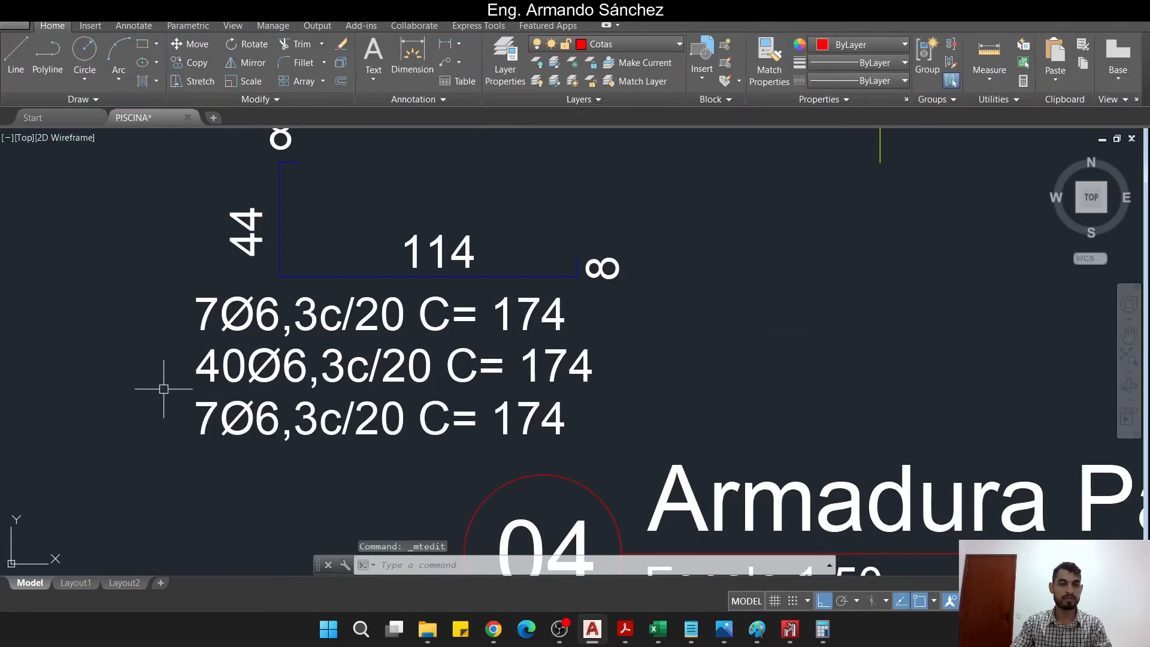
- Check the column count of the corner-bar array in the copied elevation's 200 zone
scroll(441, 368, "down", 3)
scroll(595, 275, "up", 3)
left_click(586, 287)
scroll(620, 263, "up", 2)
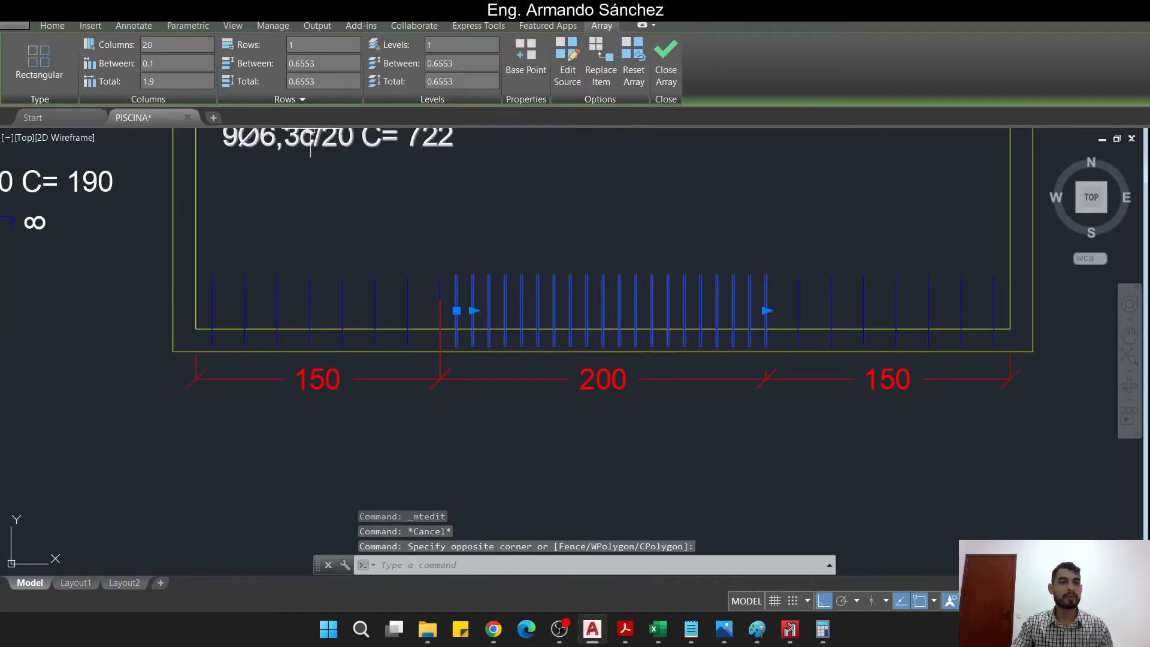
key("Escape")
key("Escape")
- Set the bar quantity to 20 in the middle corner-bar label of the copied detail
scroll(733, 205, "down", 4)
scroll(462, 419, "up", 6)
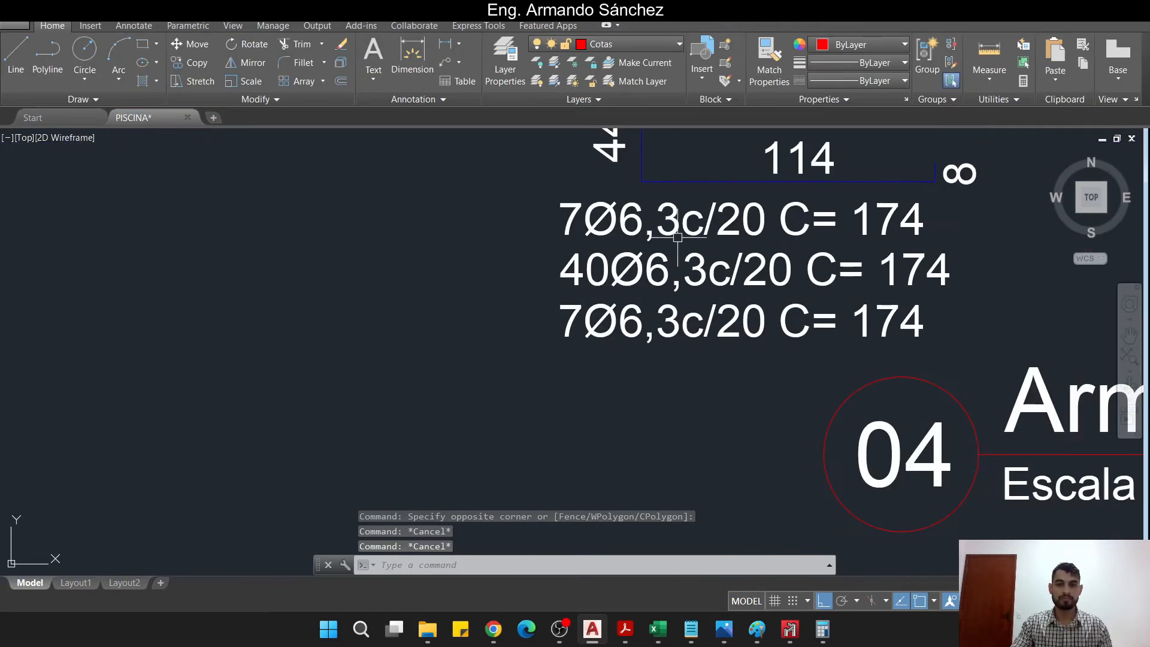
double_click(463, 391)
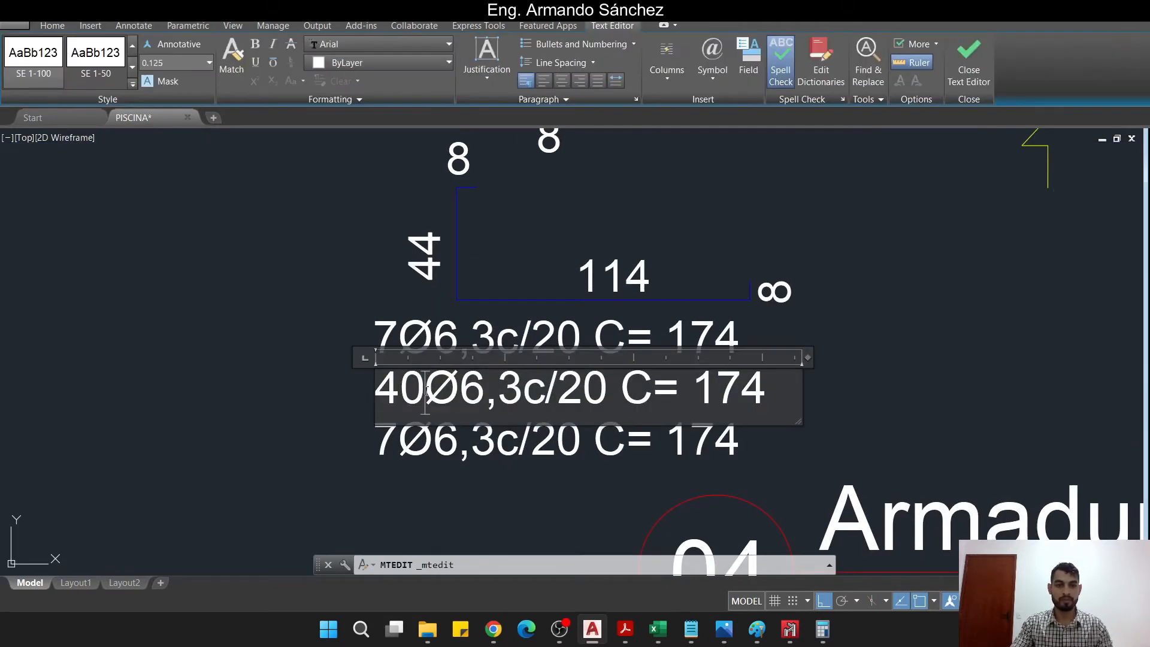
left_click_drag(424, 389, 322, 396)
type("20")
left_click(280, 378)
key("Escape")
key("Escape")
scroll(327, 335, "down", 3)
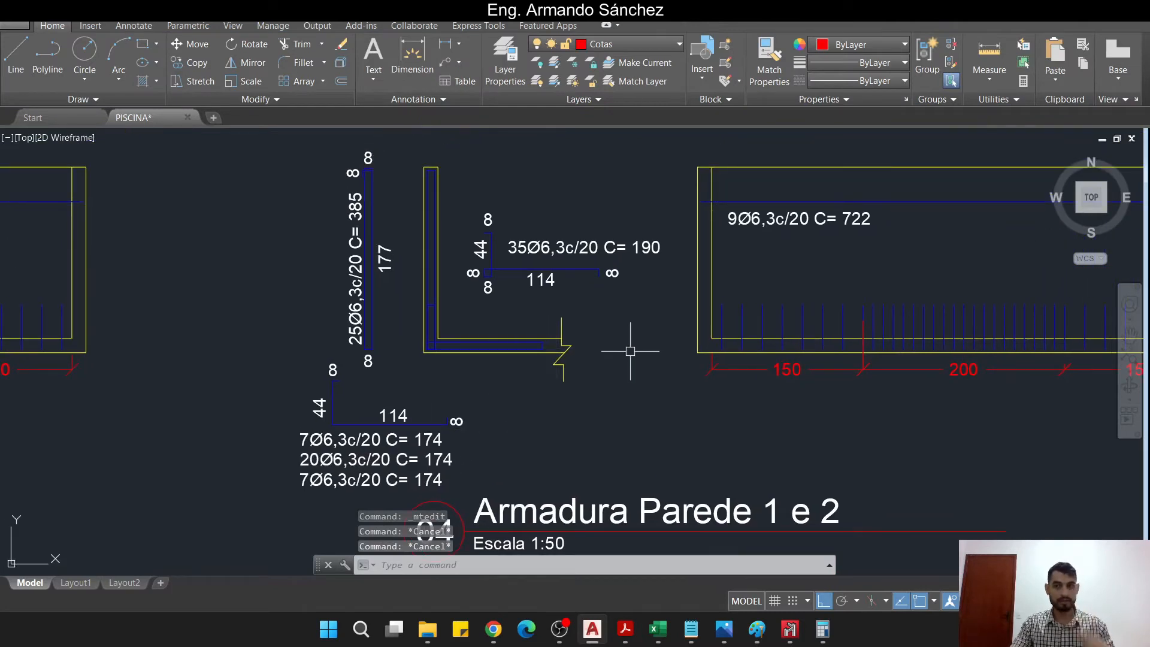
middle_click_drag(608, 372, 546, 376)
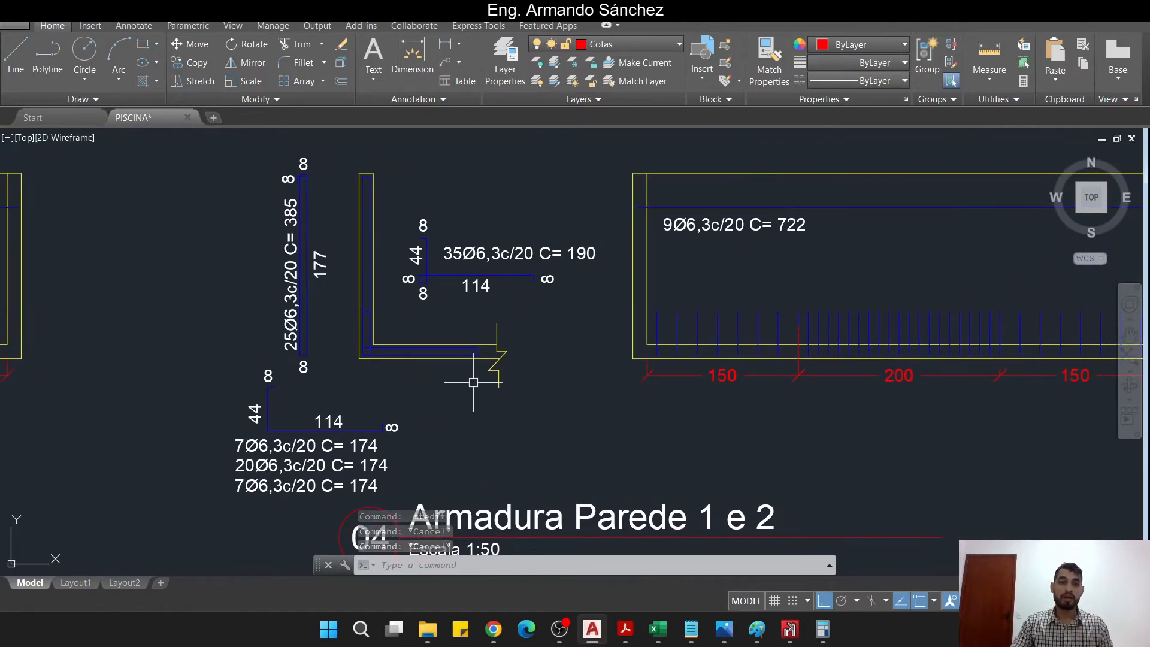
middle_click_drag(319, 354, 283, 394)
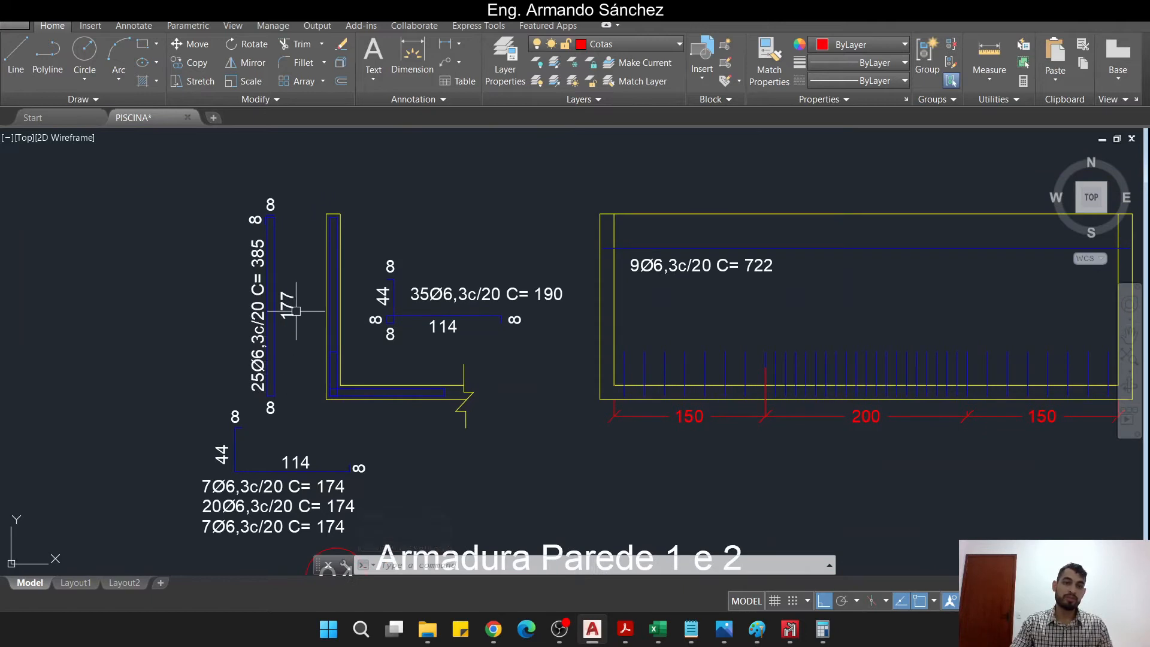
middle_click_drag(278, 338, 262, 400)
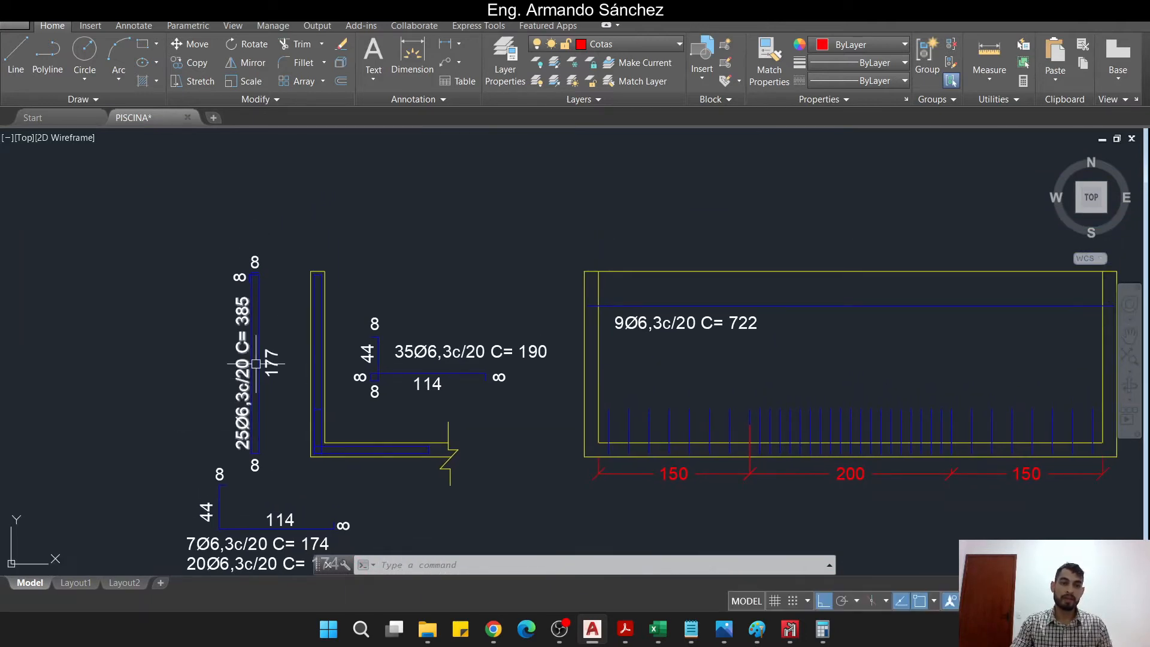
key("Escape")
key("Escape")
key("Escape")
- Measure across the inside of the copied wall elevation from its left inner face
scroll(306, 328, "down", 2)
middle_click_drag(307, 329, 377, 321)
type("dist")
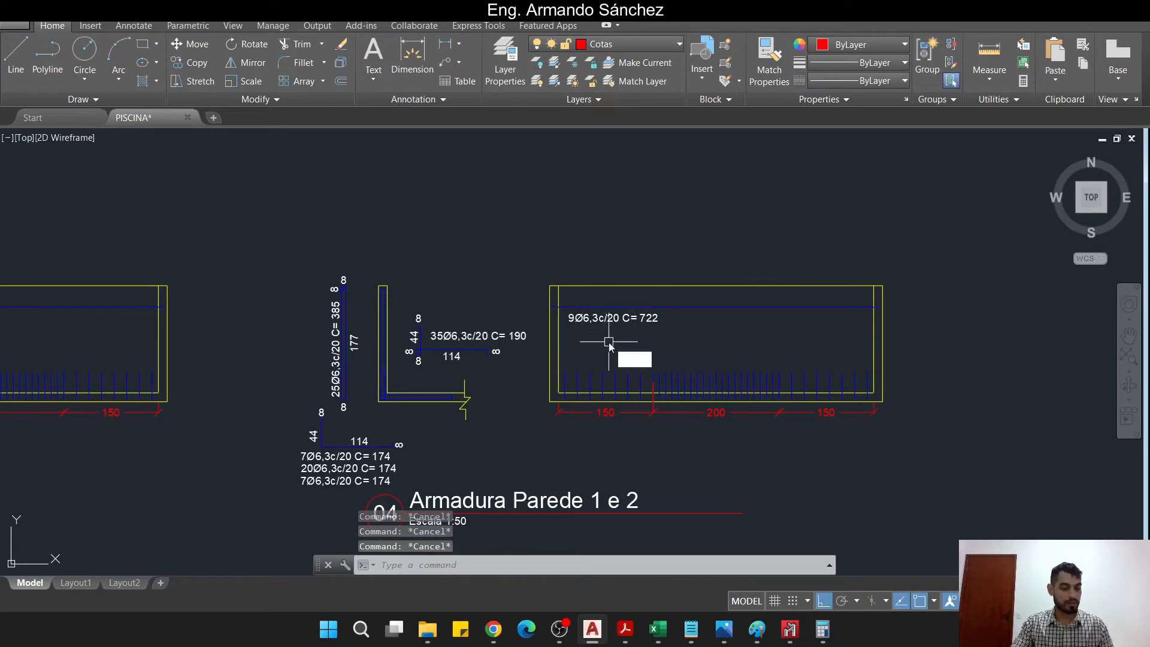
key("Return")
left_click(560, 339)
key("Escape")
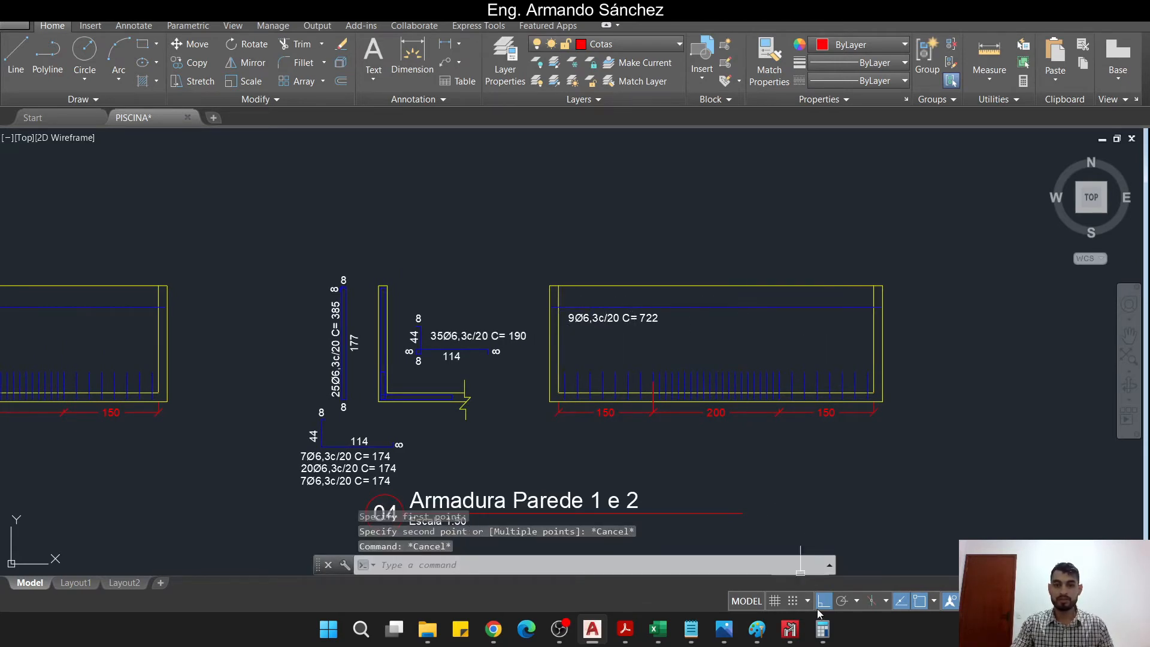
- Calculate 5 ÷ 0,2 in the calculator and return to the drawing
left_click(824, 631)
type("/0,2")
key("Return")
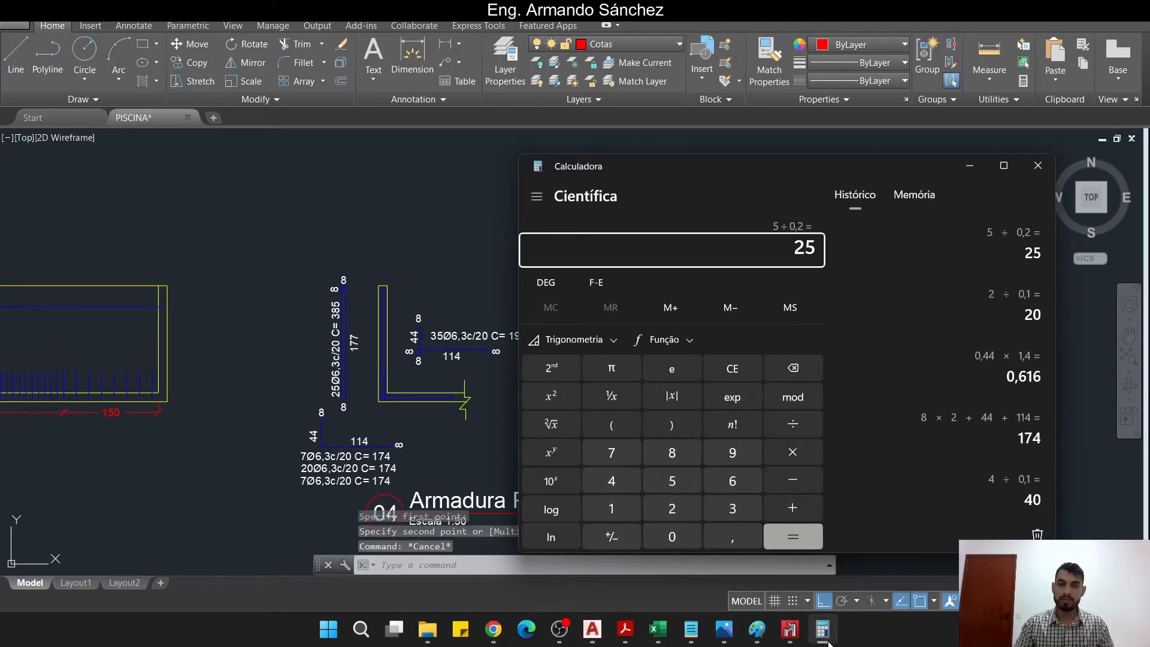
left_click(822, 631)
- Switch to the calculator and compute 7 ÷ 0,2 to check the original wall's vertical bar quantity
scroll(323, 393, "up", 4)
scroll(320, 399, "down", 6)
middle_click_drag(320, 400, 738, 362)
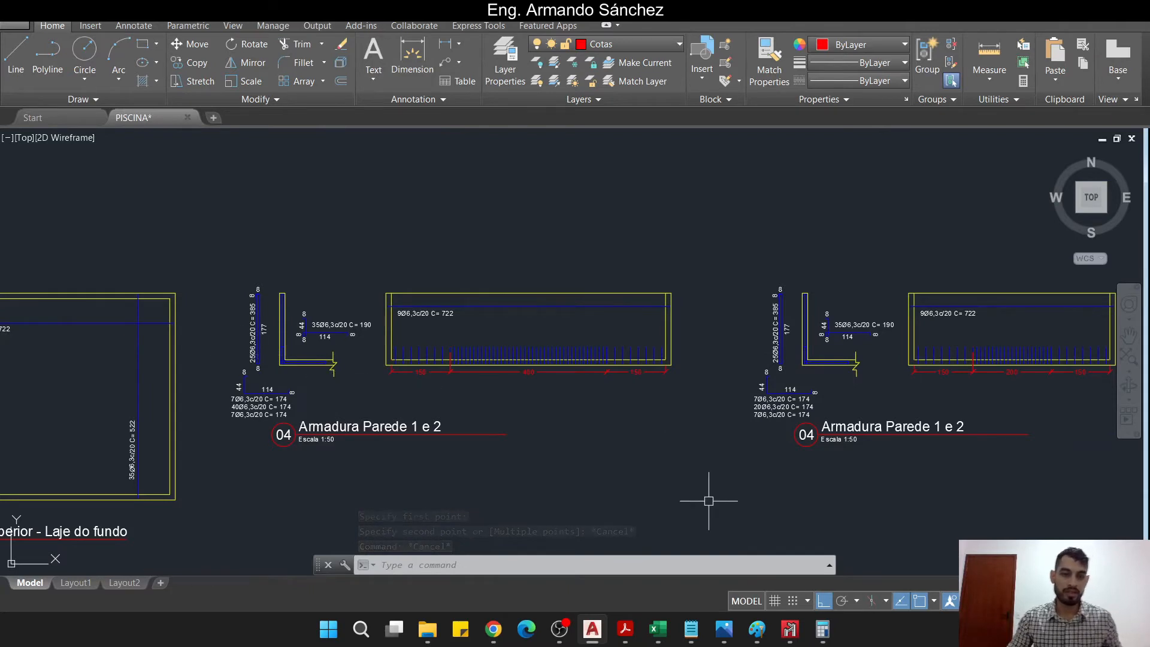
left_click(823, 629)
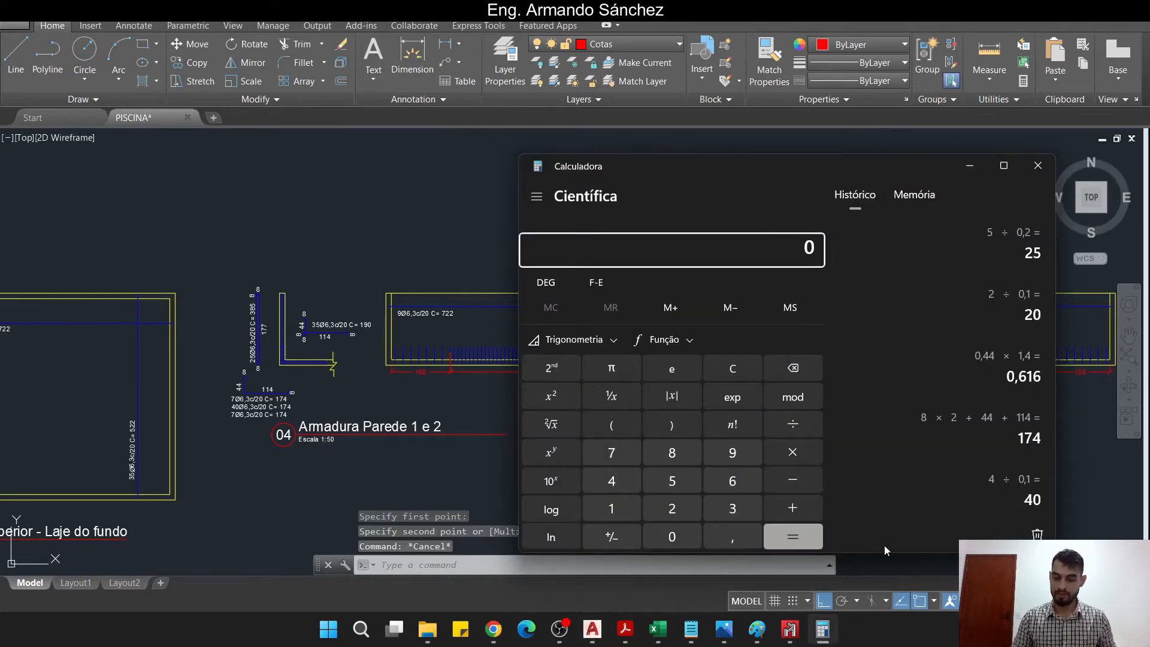
type("0,2")
key("Return")
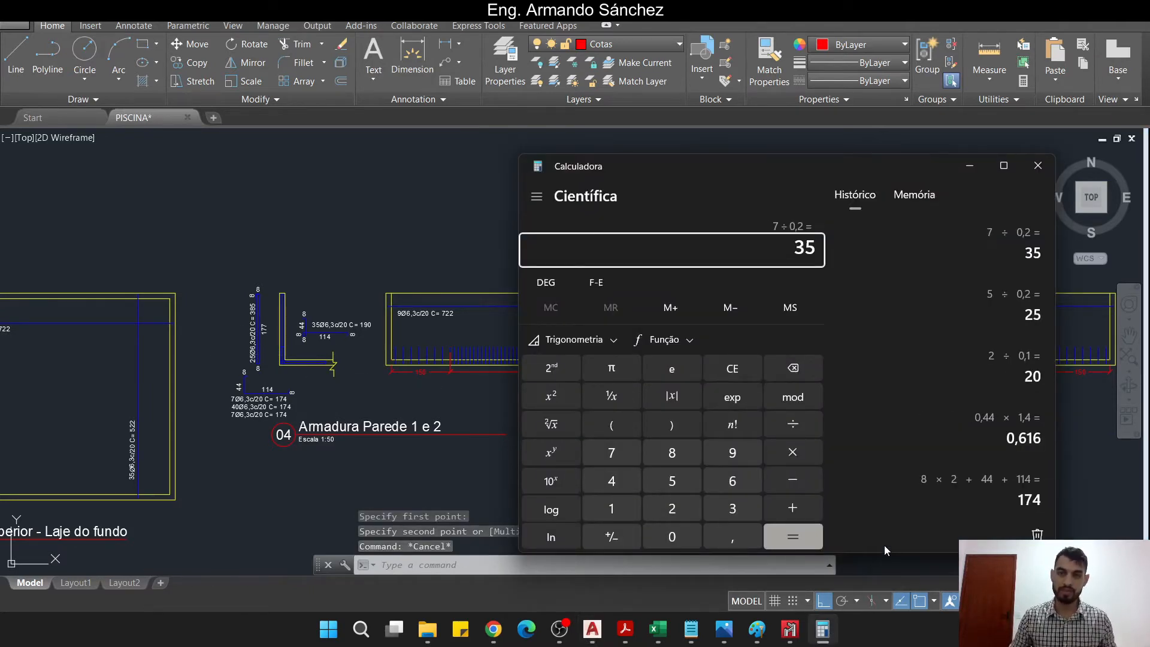
- Return to the drawing and set the bar quantity to 35 in the original detail's vertical bar label
left_click(502, 206)
scroll(258, 359, "up", 4)
scroll(255, 318, "up", 2)
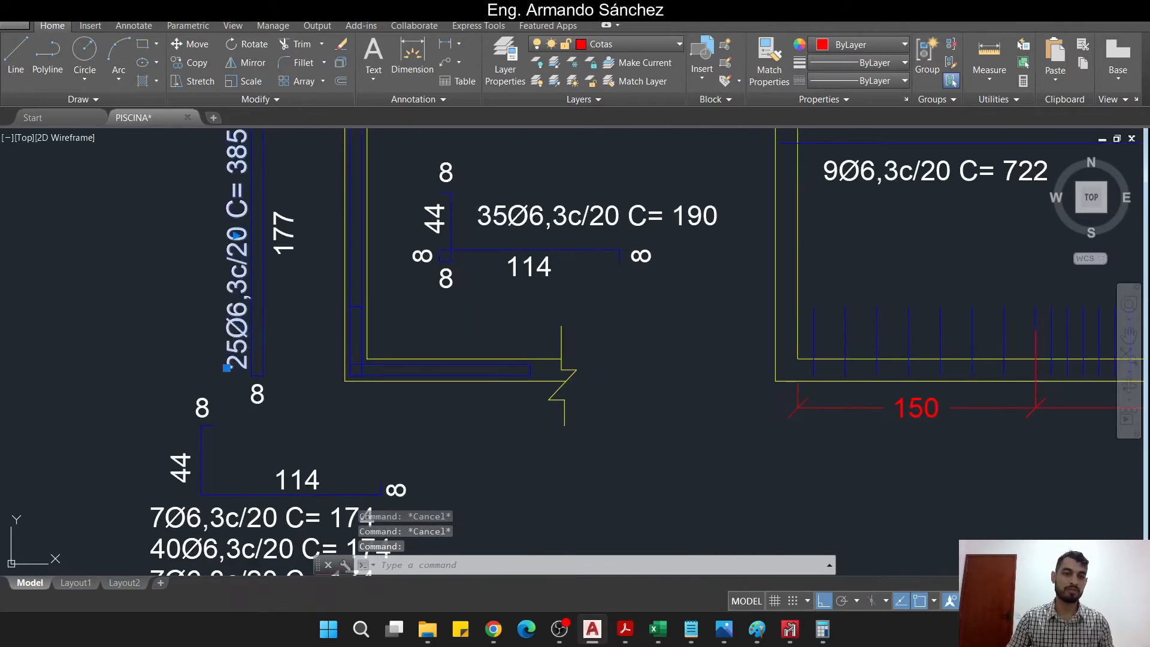
double_click(240, 312)
left_click_drag(256, 379, 232, 381)
type("35")
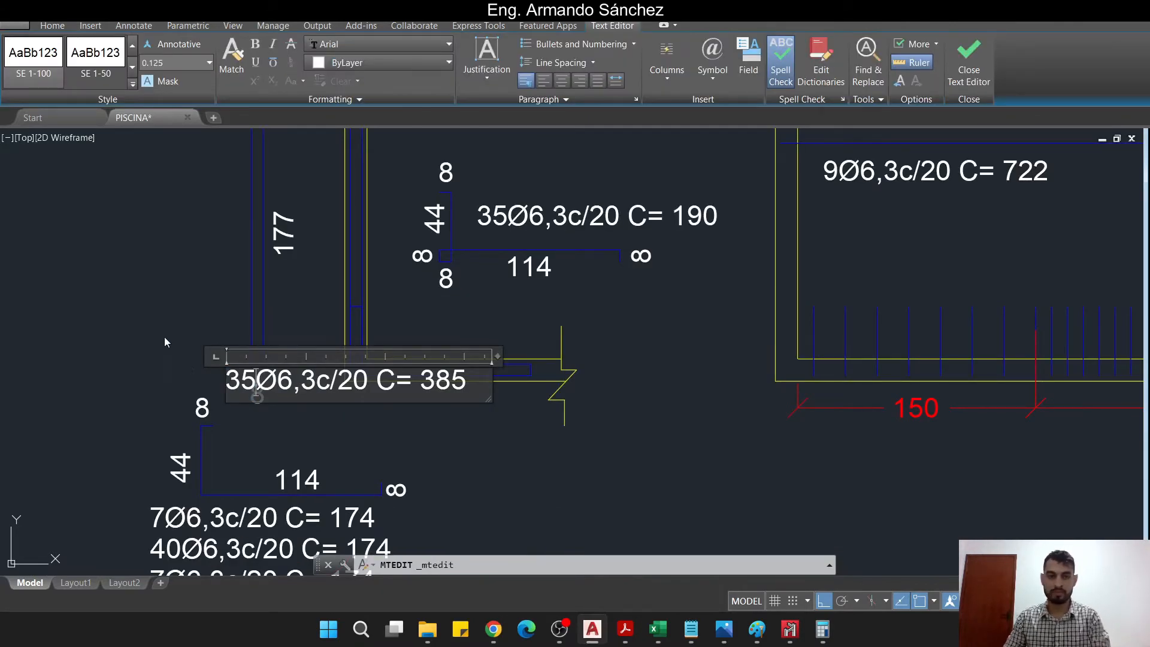
left_click(164, 337)
- Set the bar quantity to 25 in the copied detail's corner-bar label with C= 190
scroll(558, 348, "down", 5)
middle_click_drag(762, 253, 540, 250)
scroll(540, 250, "up", 6)
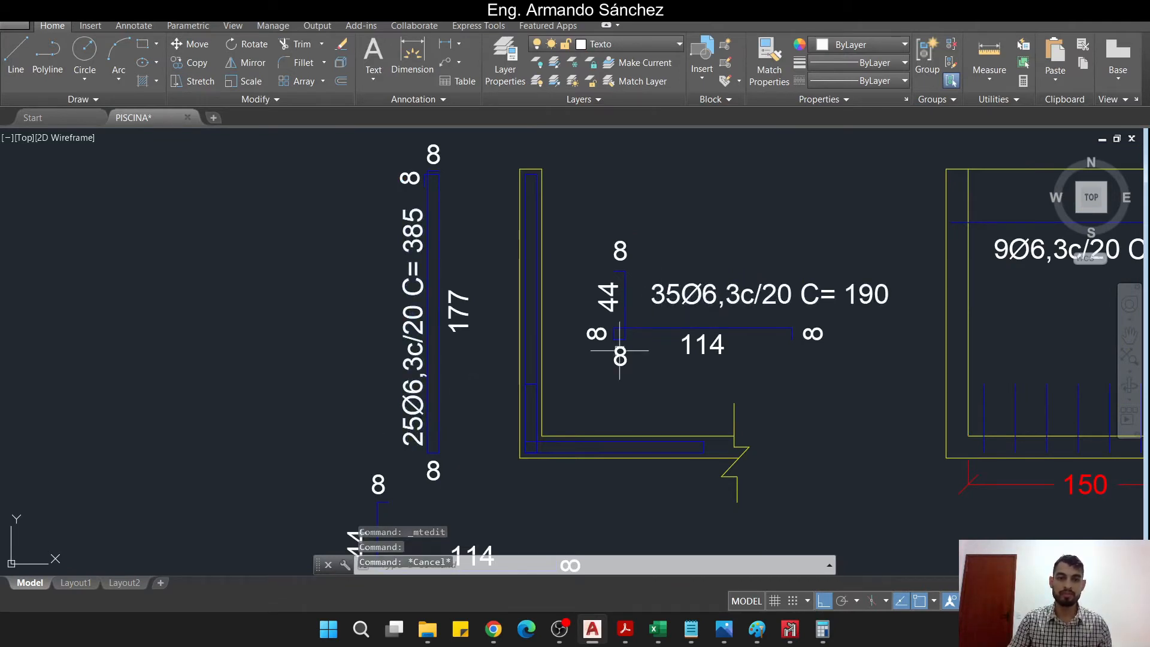
double_click(665, 295)
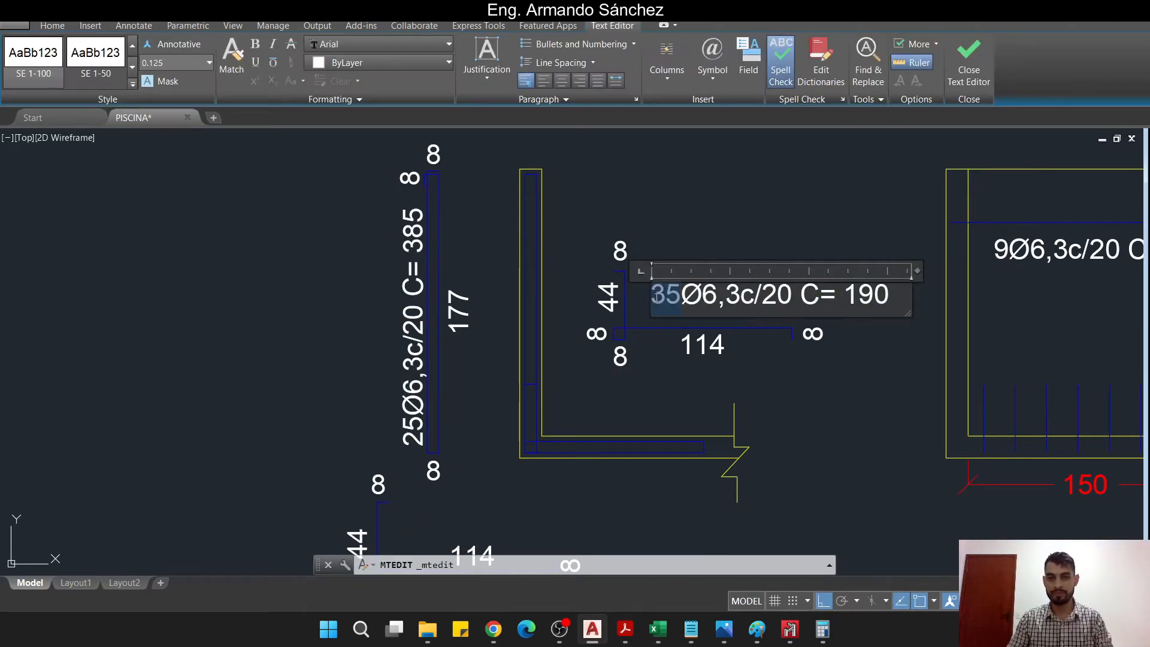
key("Escape")
key("Escape")
scroll(527, 345, "down", 5)
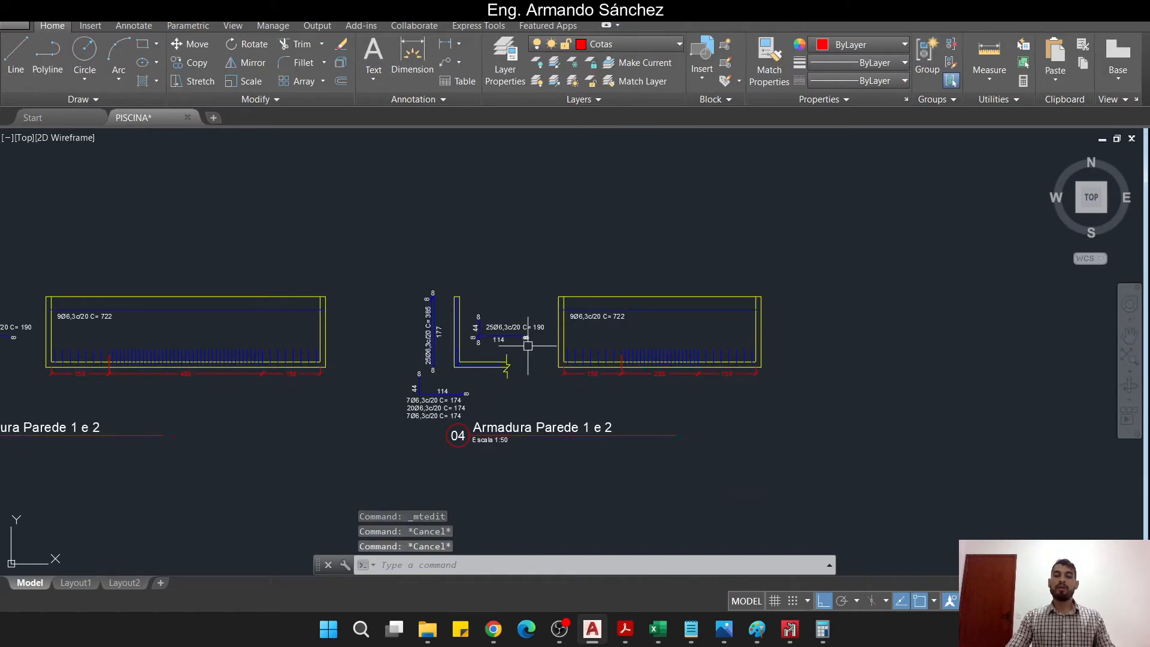
- Change the bar length to 522 in the horizontal bar label of the copied wall elevation
scroll(524, 318, "up", 2)
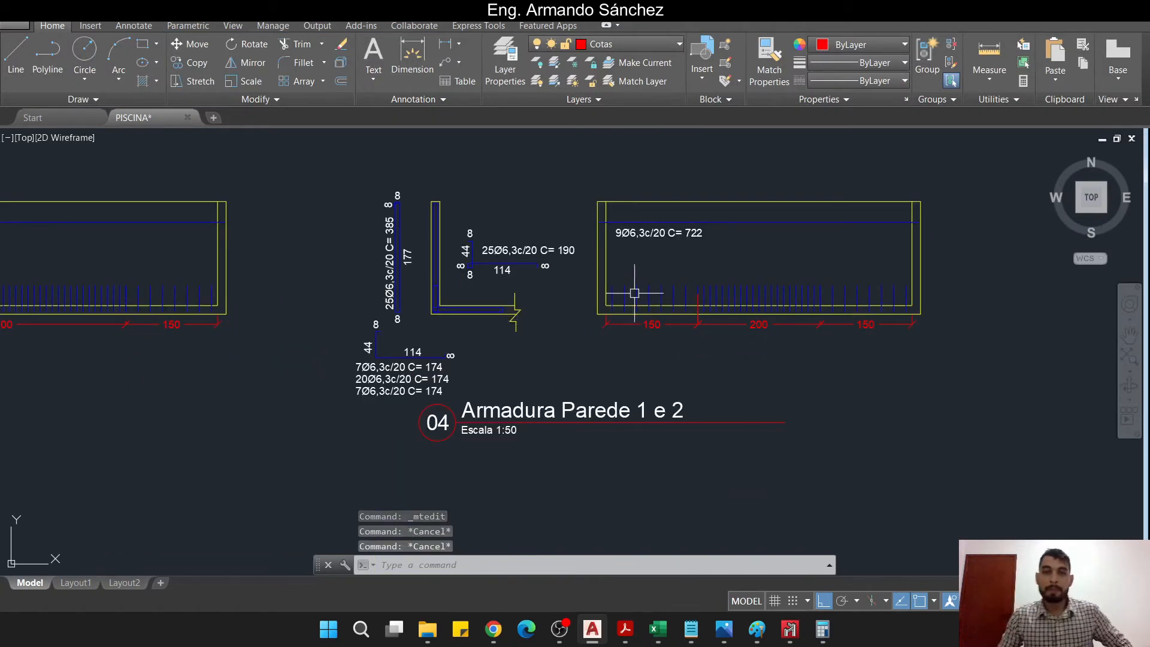
scroll(753, 236, "down", 4)
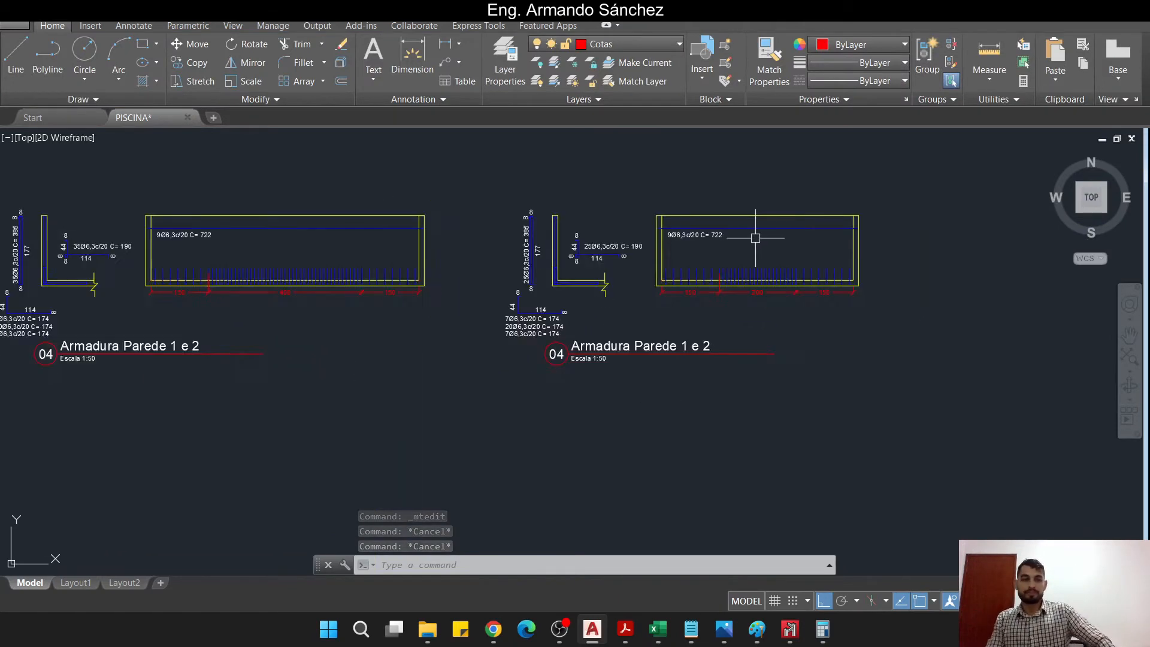
scroll(609, 251, "up", 4)
middle_click_drag(697, 233, 447, 238)
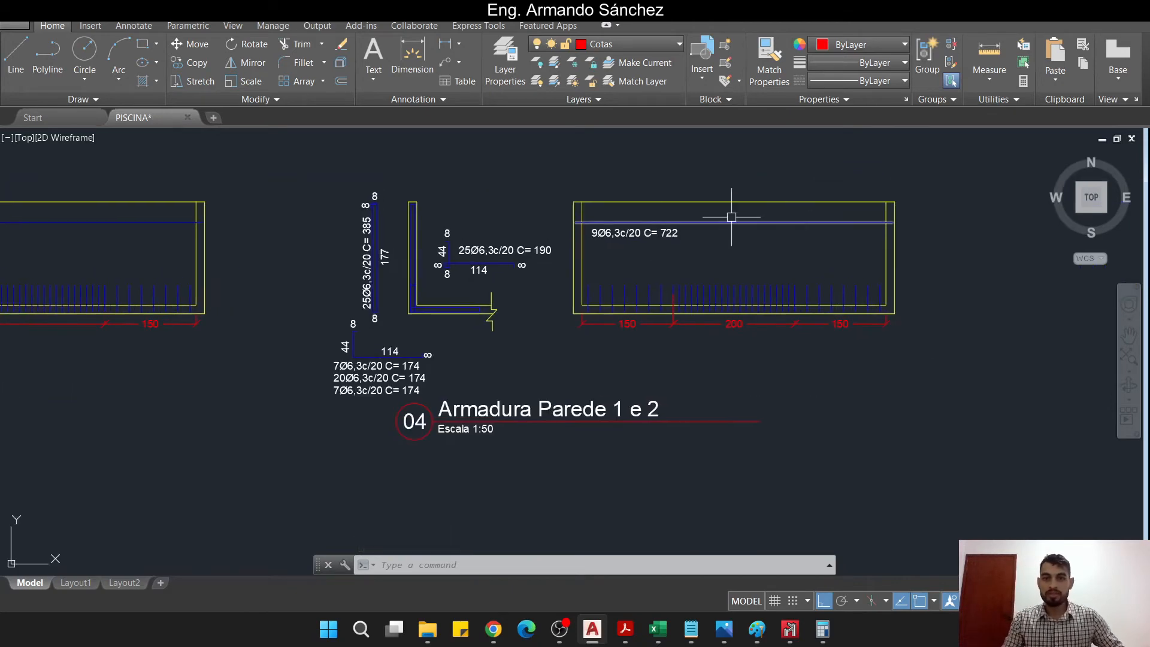
scroll(656, 234, "up", 3)
double_click(670, 237)
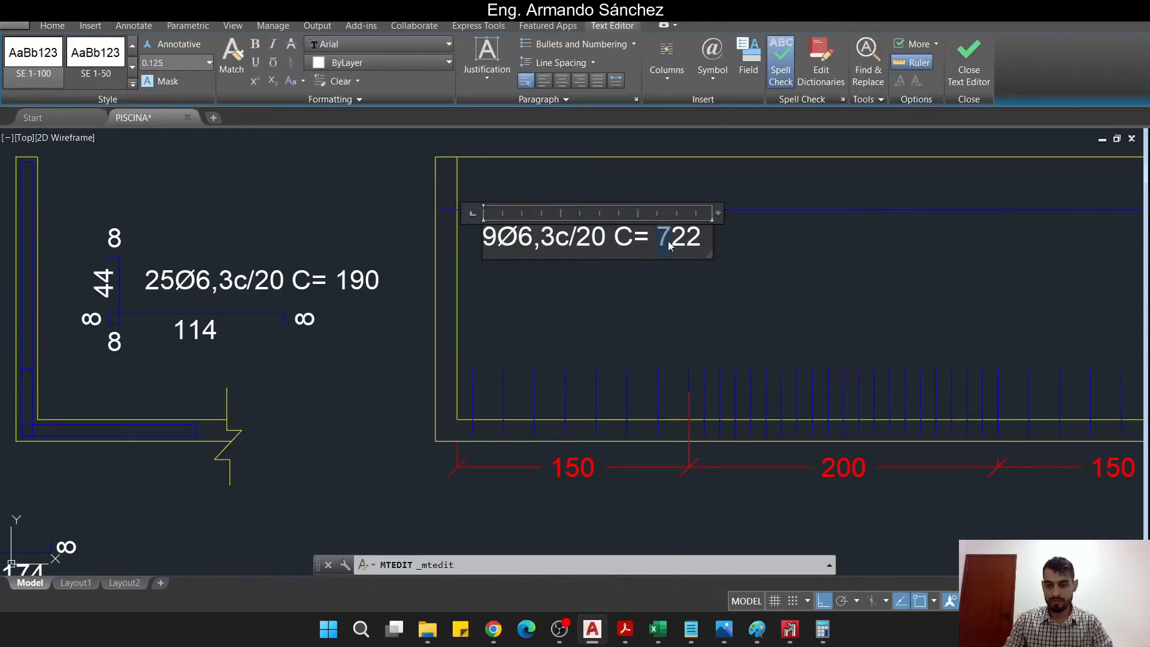
type("5")
left_click(842, 258)
scroll(652, 257, "down", 4)
key("Escape")
middle_click_drag(653, 257, 658, 280)
key("Escape")
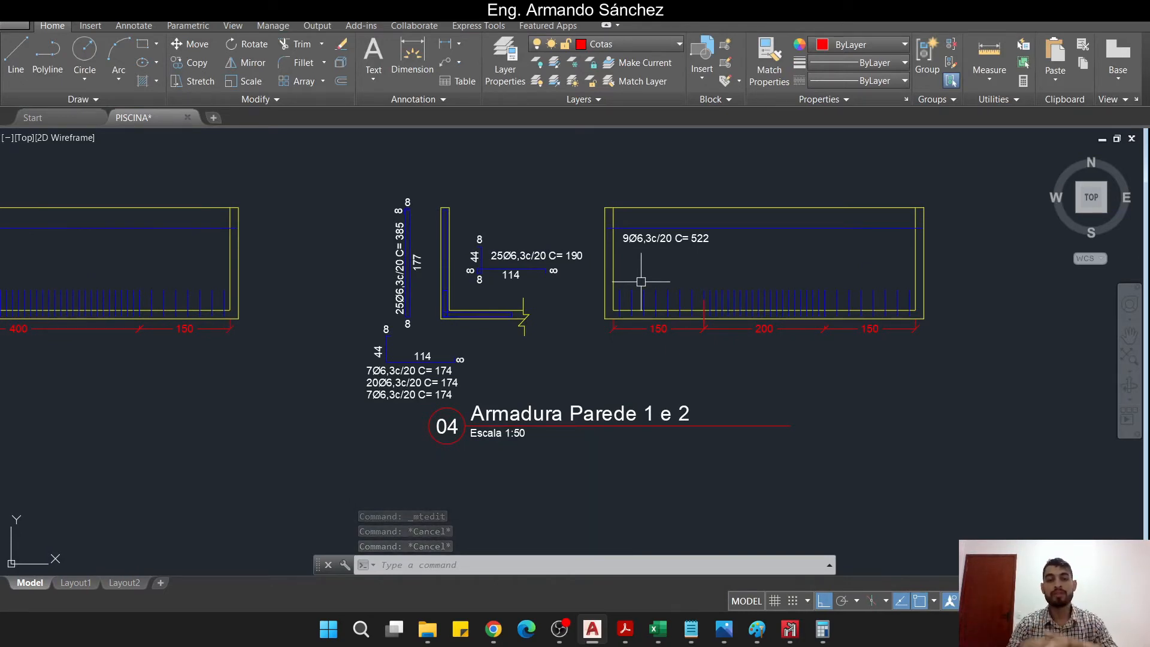
key("Escape")
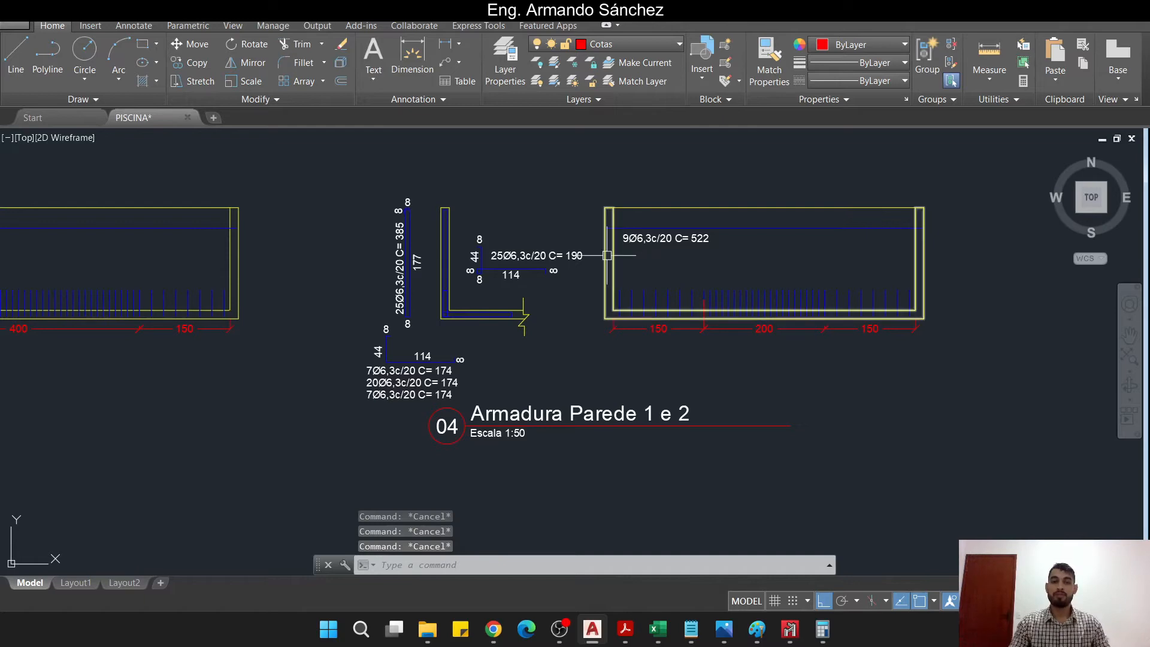
- Examine the A.B. reinforcement scheme of the pool walls to check the corner and base bars
scroll(510, 283, "up", 2)
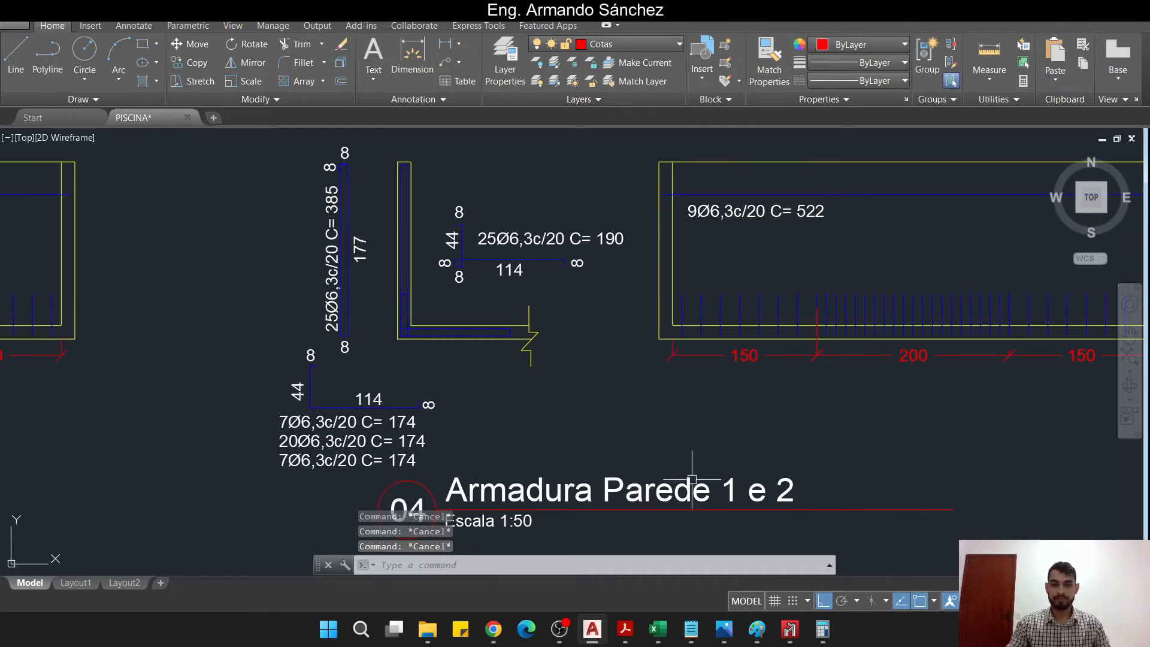
left_click(789, 629)
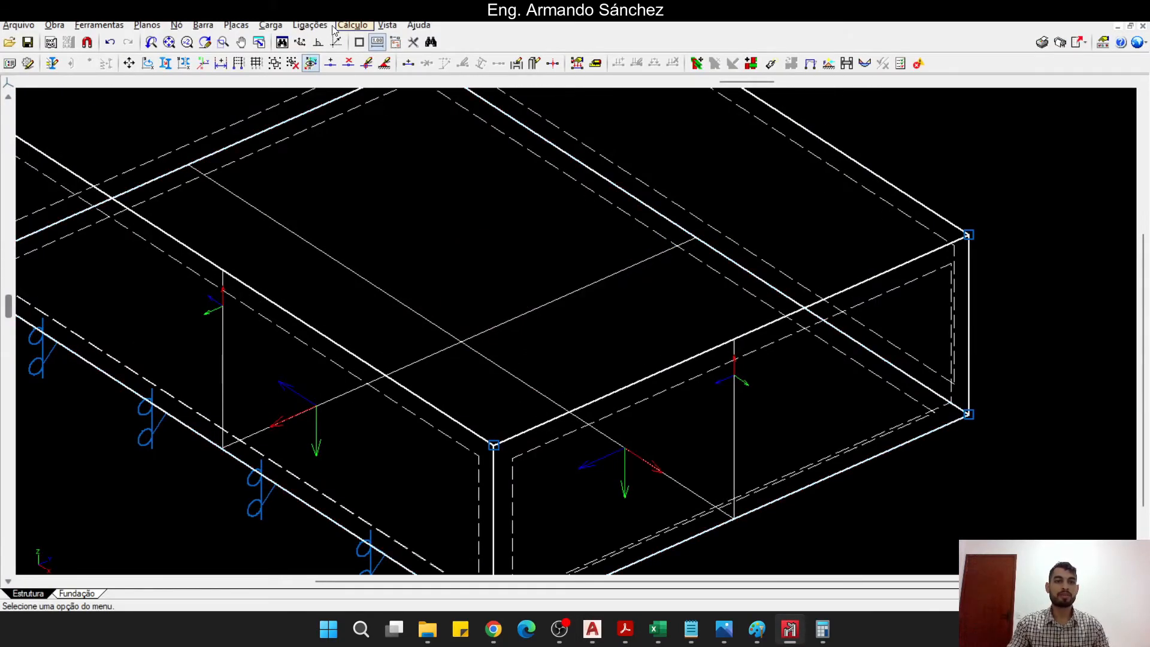
left_click(353, 25)
left_click(592, 629)
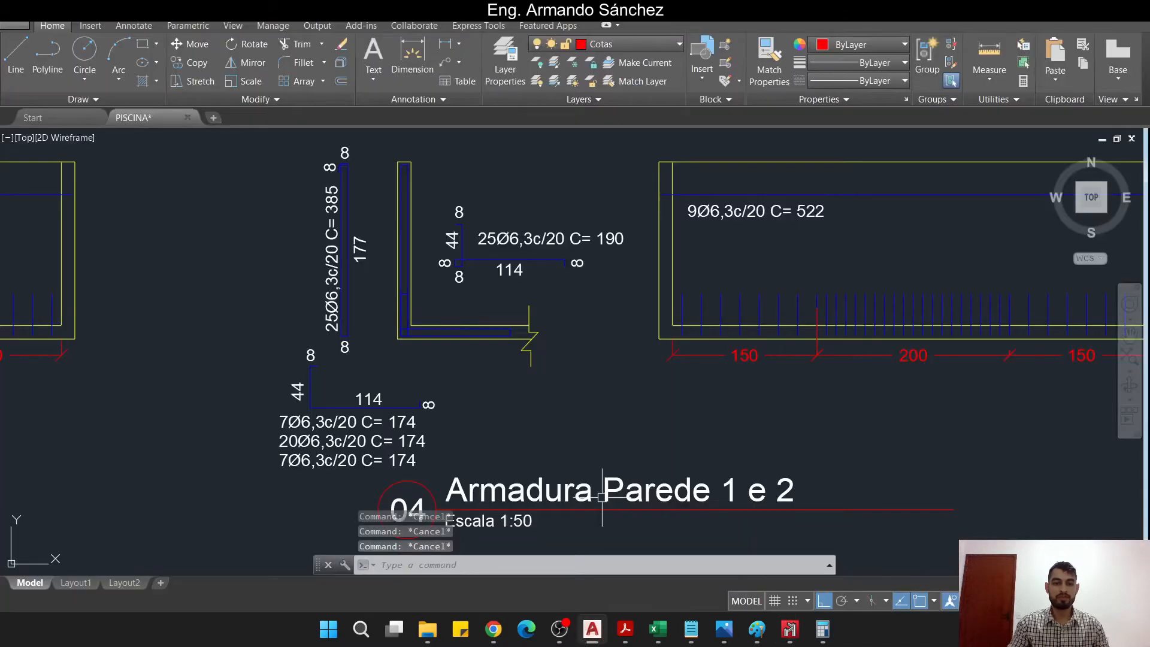
scroll(551, 372, "down", 4)
mouse_move(372, 362)
middle_mouse_down()
mouse_move(678, 357)
mouse_move(989, 327)
middle_mouse_up()
mouse_move(275, 373)
middle_mouse_down()
mouse_move(775, 313)
mouse_move(689, 329)
middle_mouse_up()
middle_click_drag(210, 358, 802, 317)
middle_click_drag(176, 369, 603, 376)
scroll(401, 329, "up", 6)
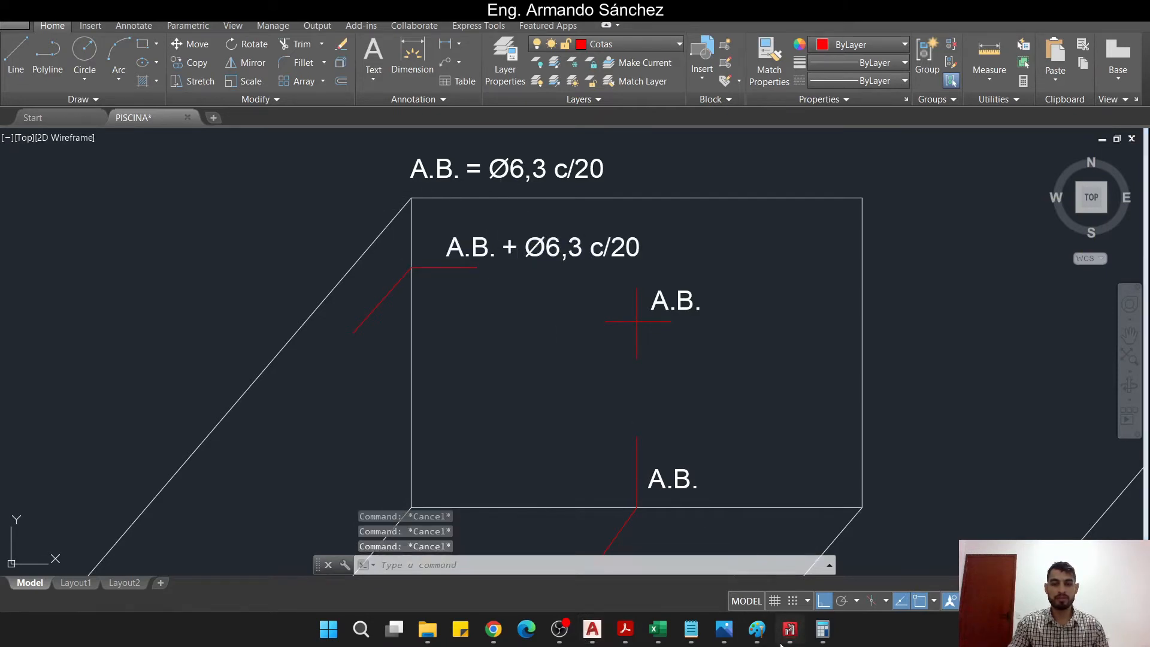
- Switch to the structural analysis program and show the Fletor X isovalues for the PP+empuxodosolo+Empuxod'agua combination
key("alt+Tab")
scroll(447, 236, "down", 1)
left_click(352, 25)
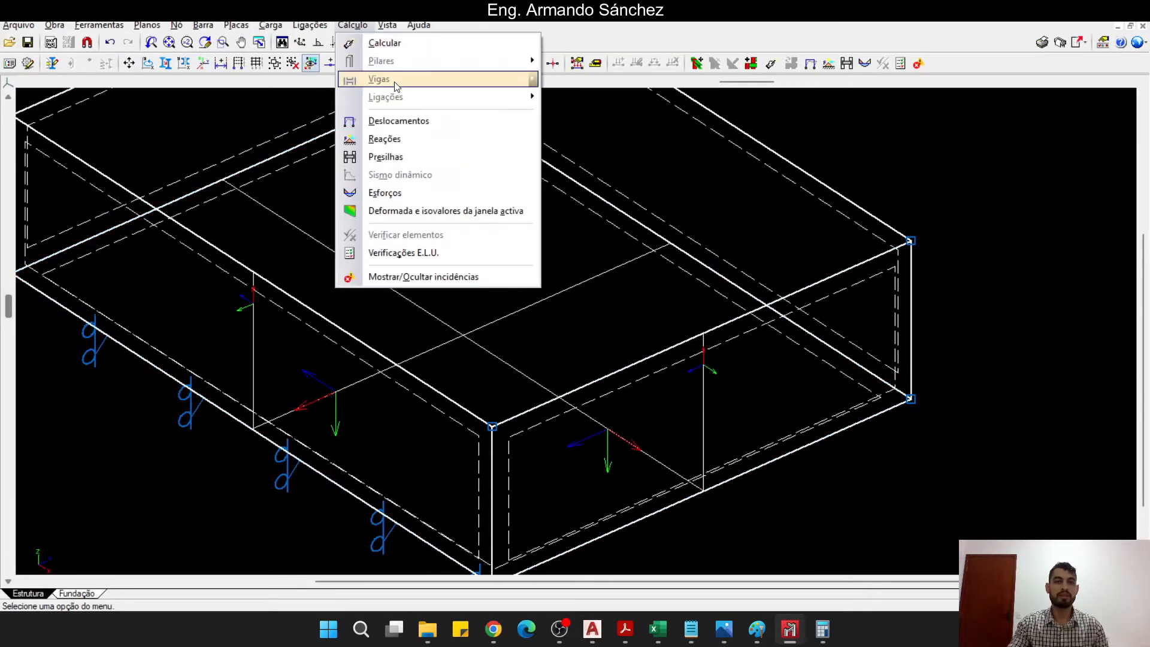
left_click(404, 210)
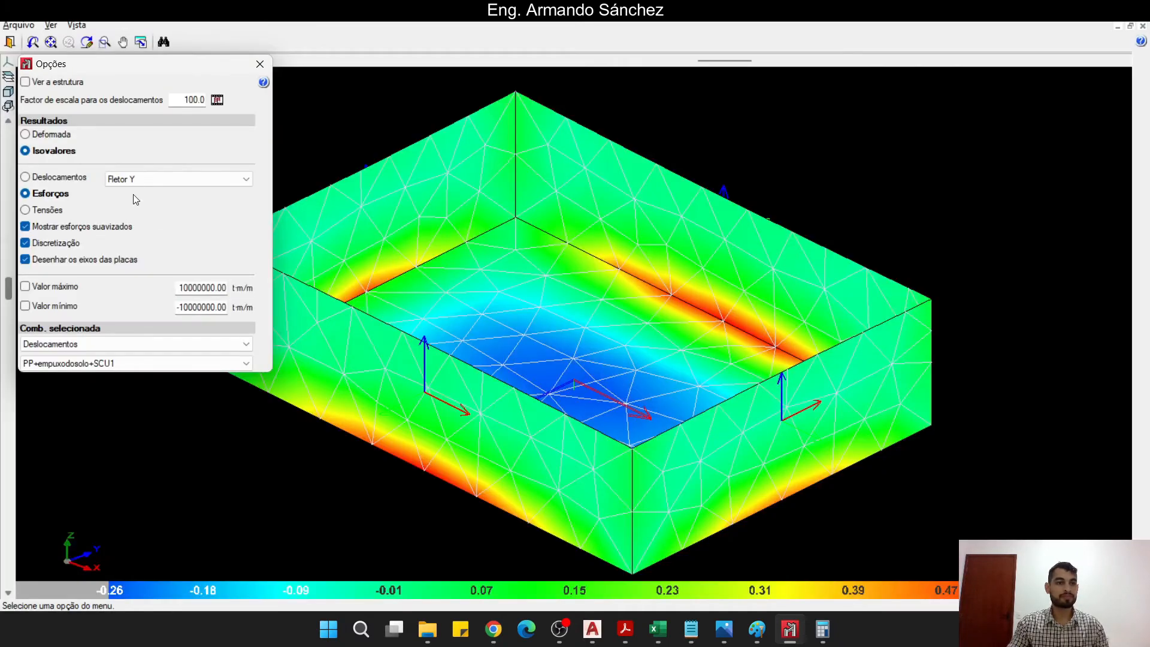
left_click(138, 179)
left_click(121, 221)
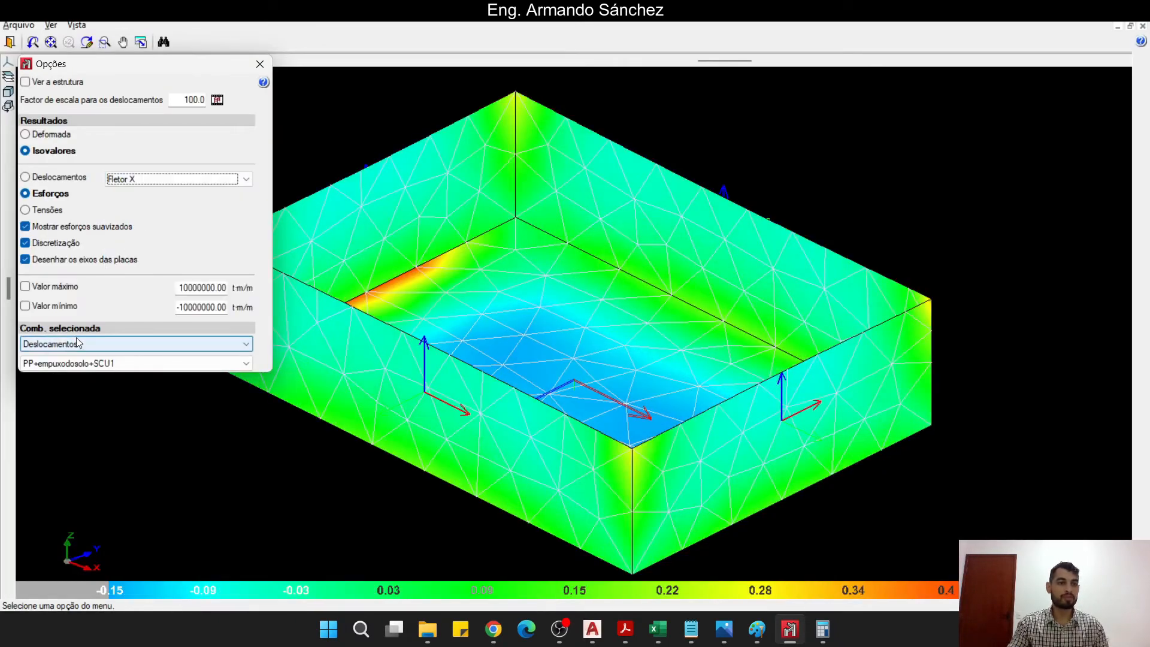
left_click(137, 363)
left_click(125, 406)
- Examine the Fletor X isovalues where two walls meet at the corner, and exit the isovalue view
scroll(680, 398, "up", 1)
middle_click_drag(681, 397, 515, 296, "shift")
scroll(587, 296, "up", 4)
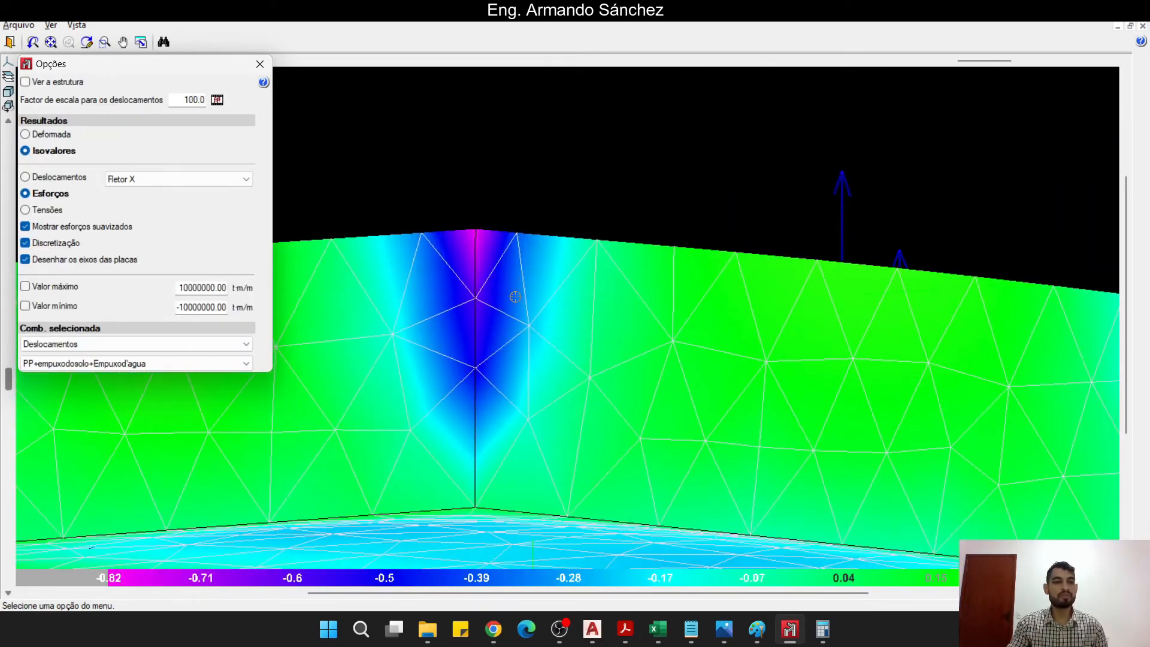
scroll(396, 291, "up", 4)
middle_click_drag(435, 298, 557, 331)
scroll(495, 325, "up", 1)
scroll(510, 318, "up", 1)
scroll(551, 333, "up", 1)
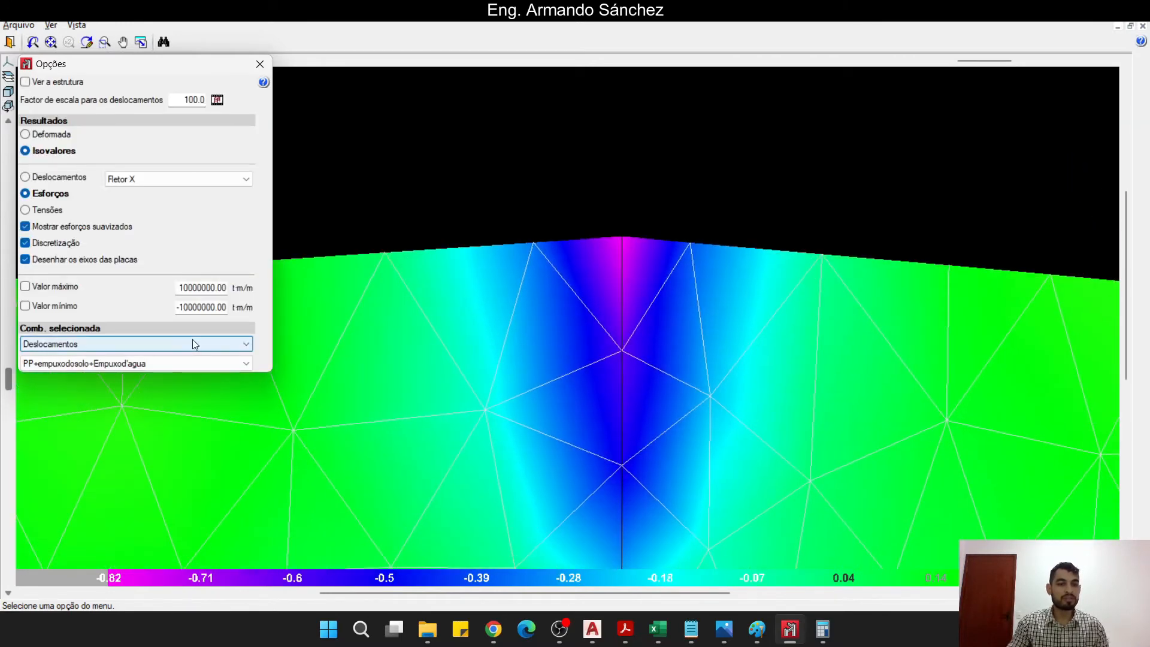
scroll(611, 281, "up", 1)
middle_click_drag(650, 273, 617, 254)
scroll(615, 254, "up", 1)
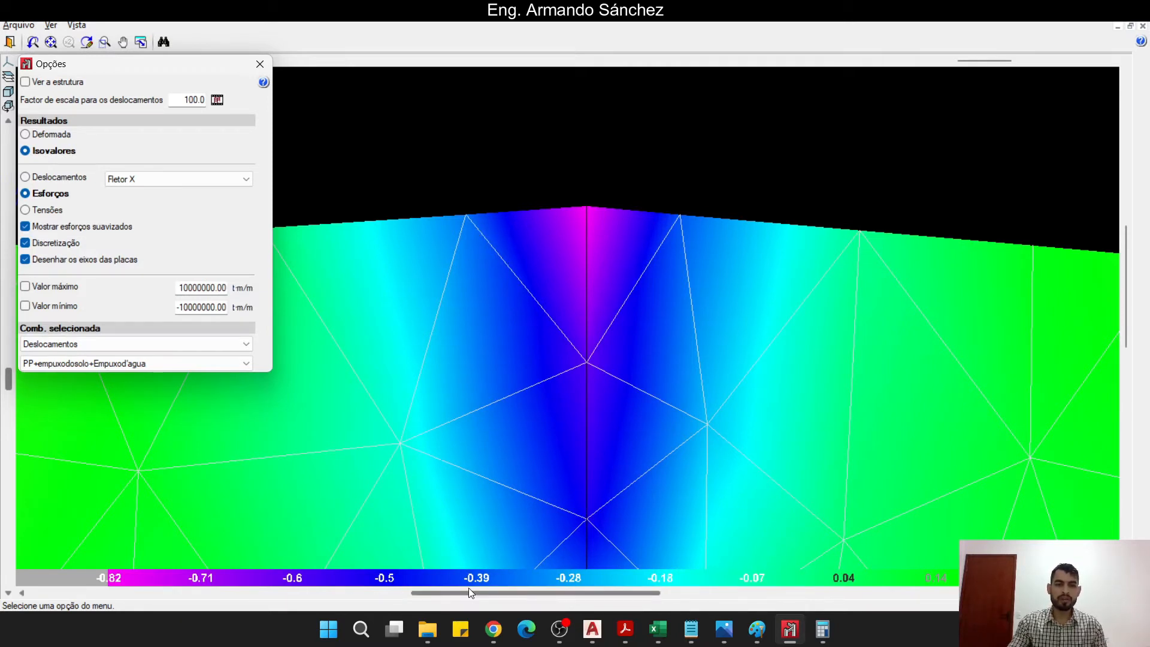
scroll(522, 194, "down", 1)
middle_click_drag(504, 232, 593, 254)
scroll(606, 265, "down", 1)
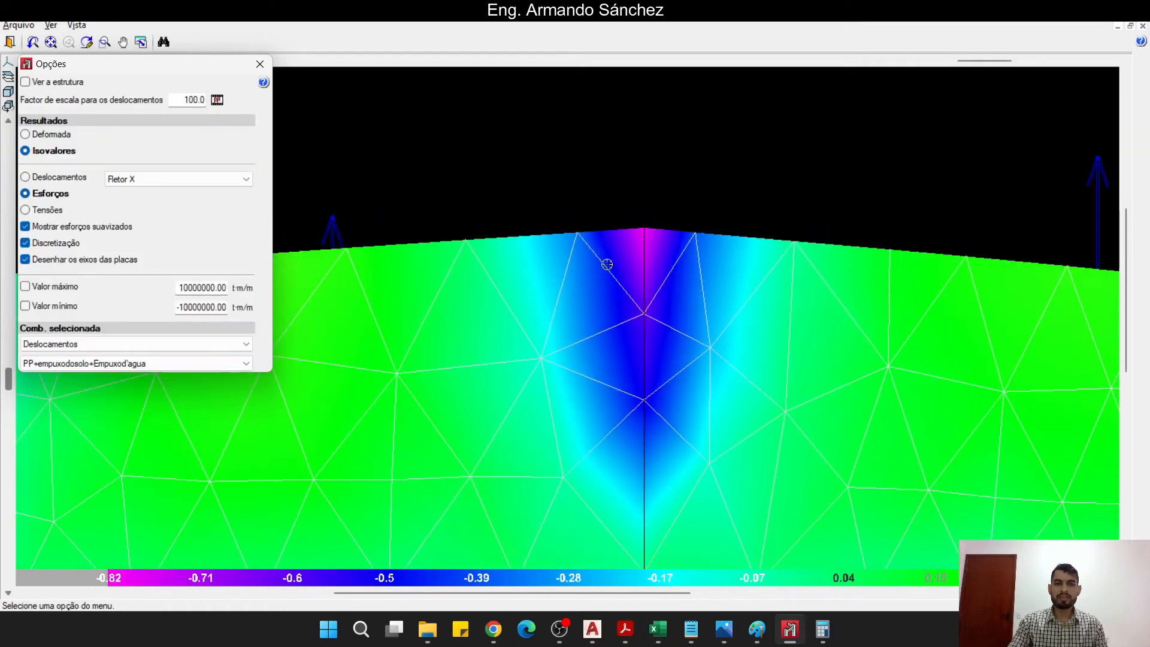
mouse_move(640, 291)
left_mouse_down()
mouse_move(659, 303)
mouse_move(633, 298)
left_mouse_up()
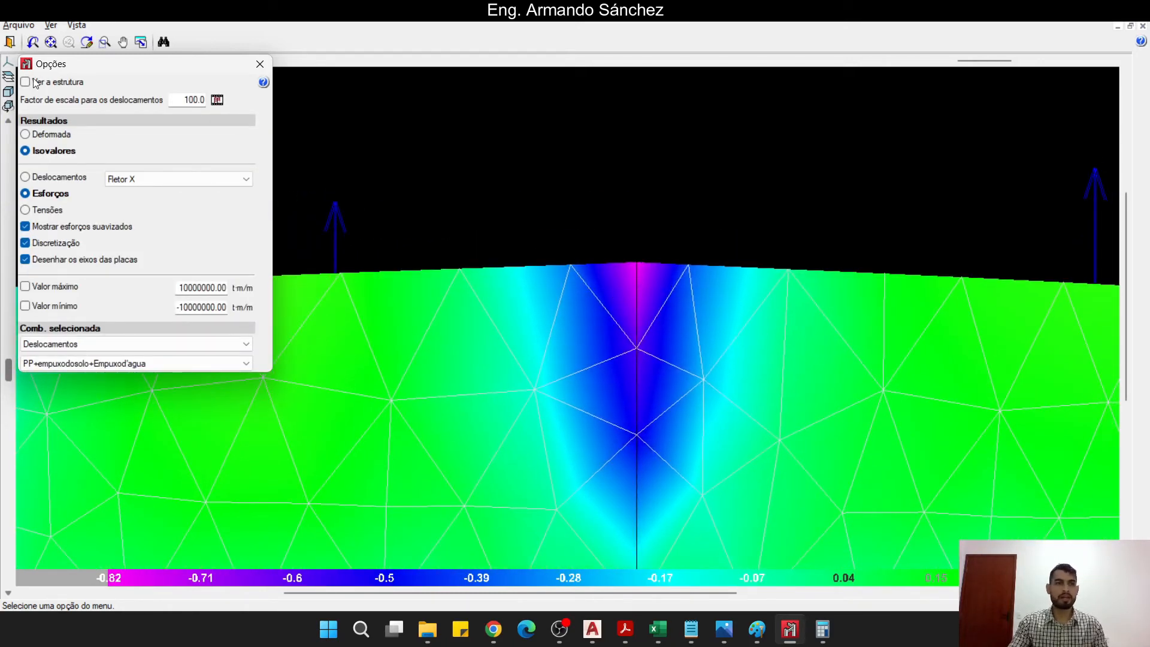
left_click(10, 43)
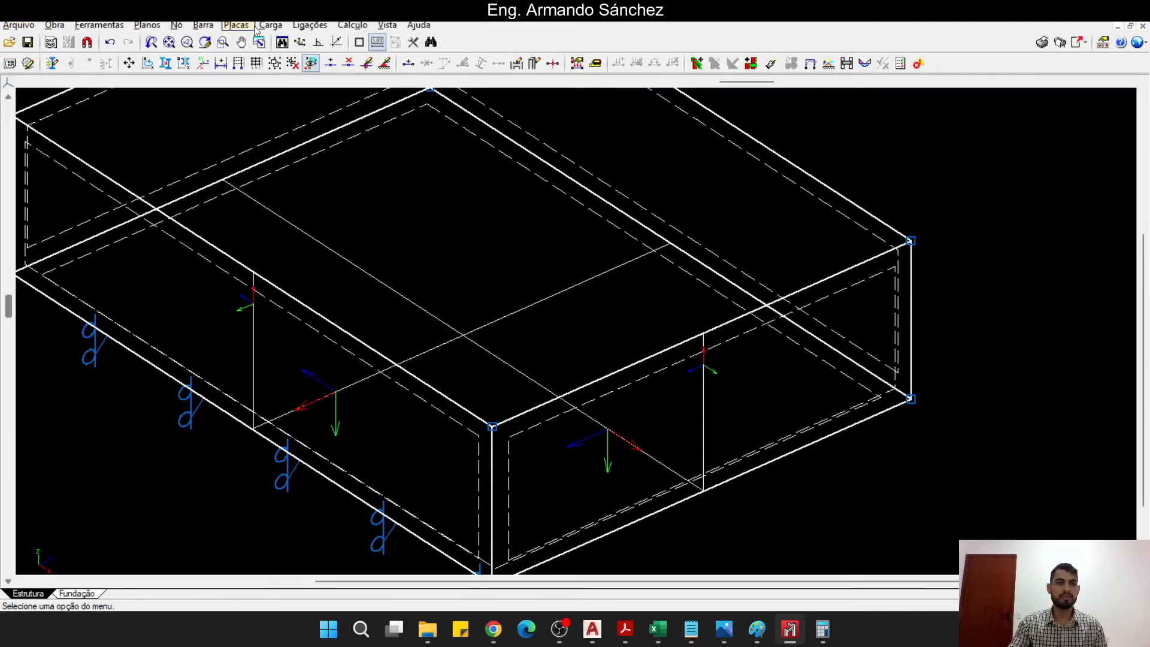
- Open the integration bands of wall plate P5 and display its Fletor X internal forces
left_click(236, 25)
left_click(293, 227)
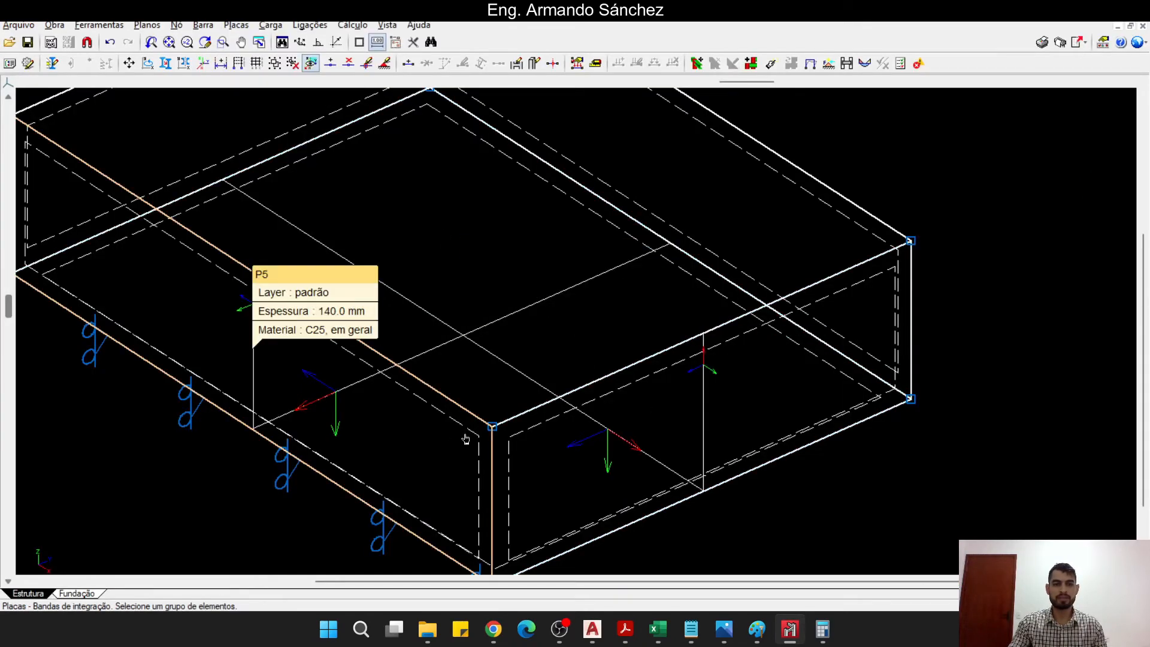
left_click(466, 438)
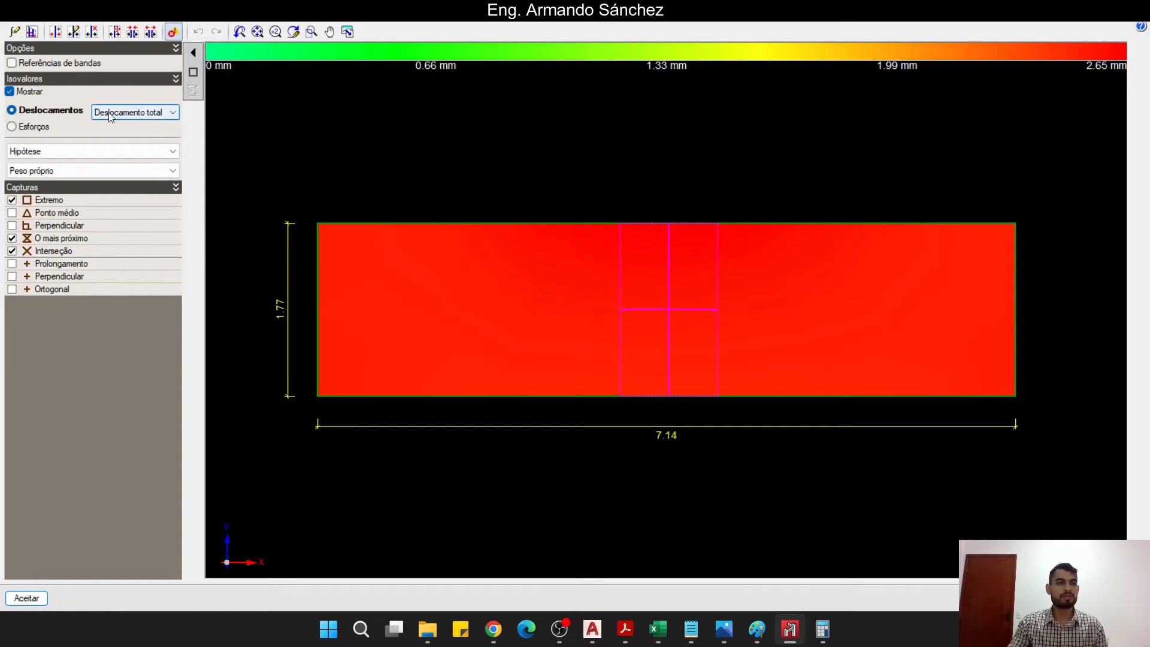
left_click(22, 127)
left_click(121, 113)
left_click(129, 166)
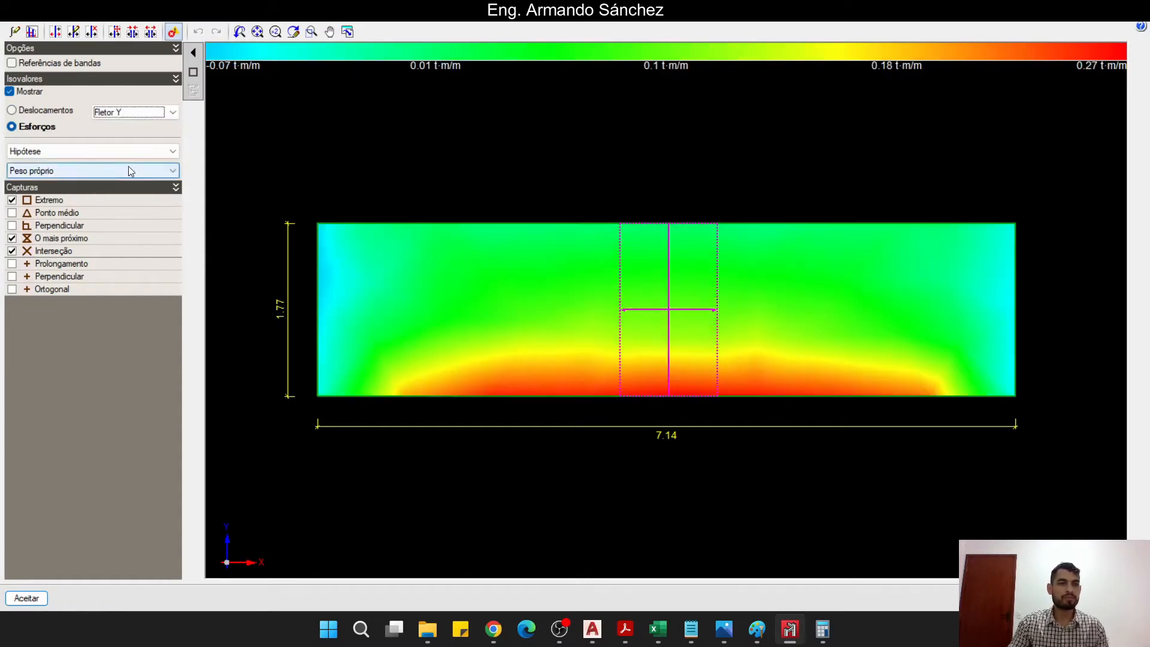
left_click(134, 112)
left_click(114, 147)
- Display the isovalues for the 1.4·PP+1.4·empuxodosolo+1.4·Empuxod'agua combination
left_click(72, 153)
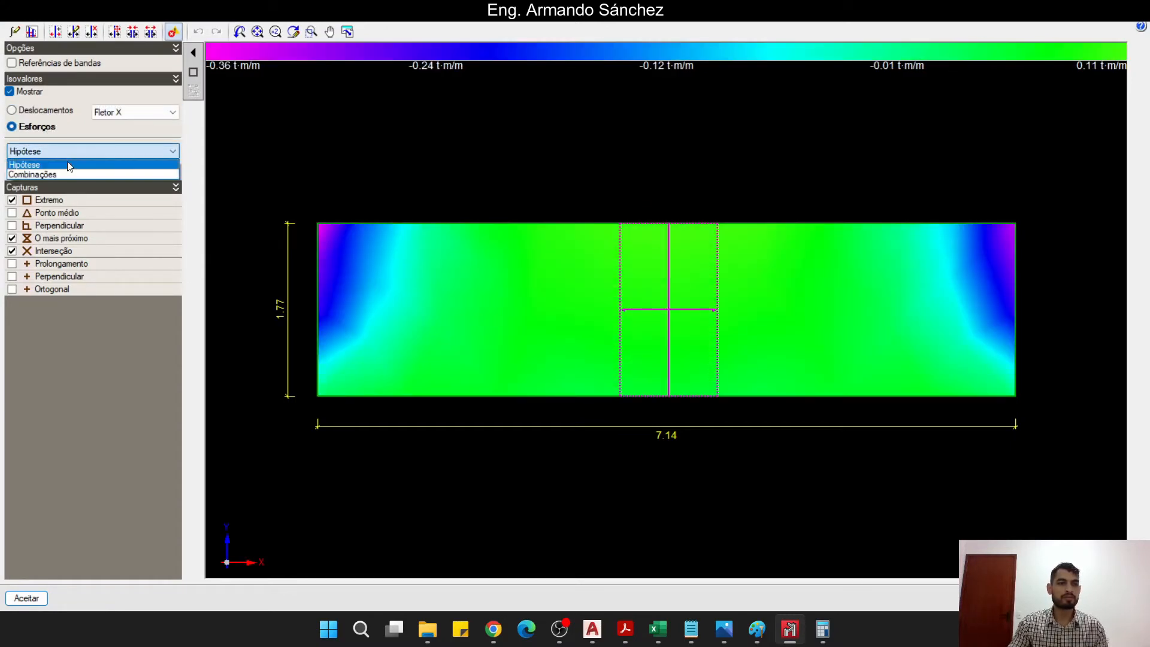
left_click(63, 171)
left_click(62, 174)
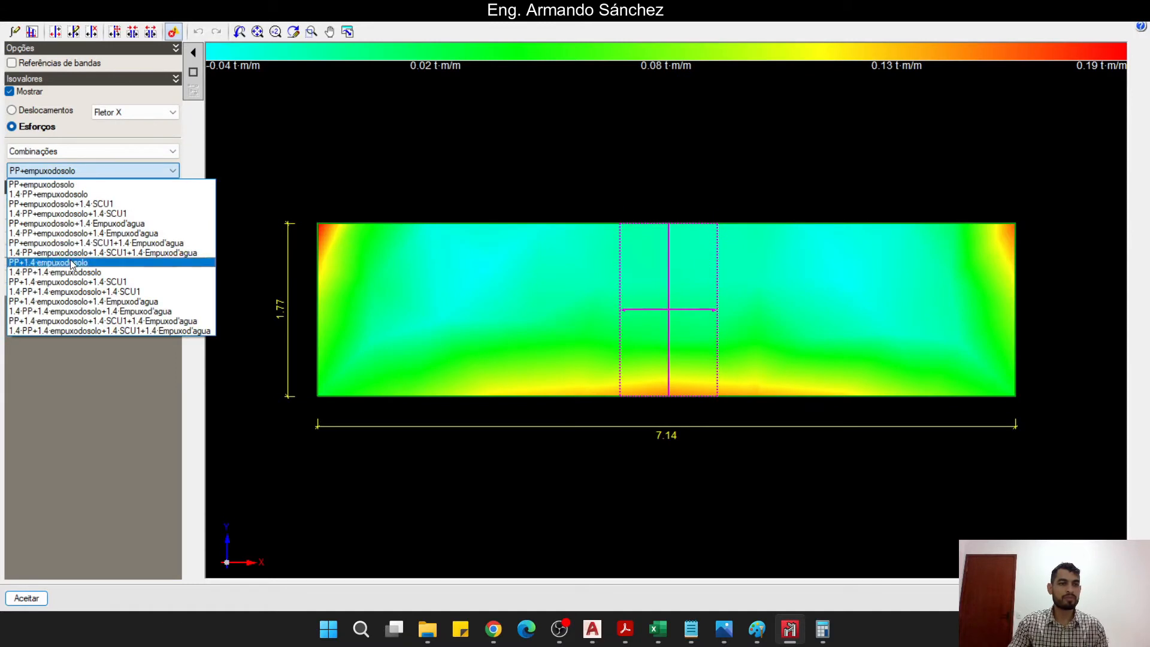
left_click(124, 313)
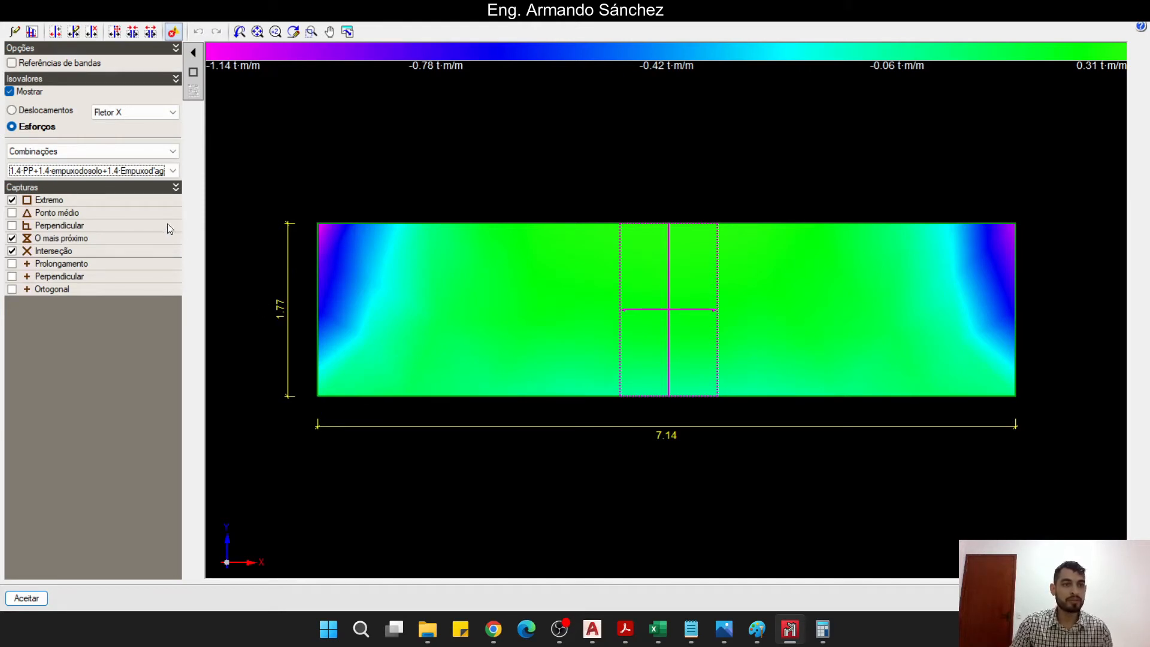
- Examine the Fletor X moments around the upper corner of the wall plate
left_click(829, 640)
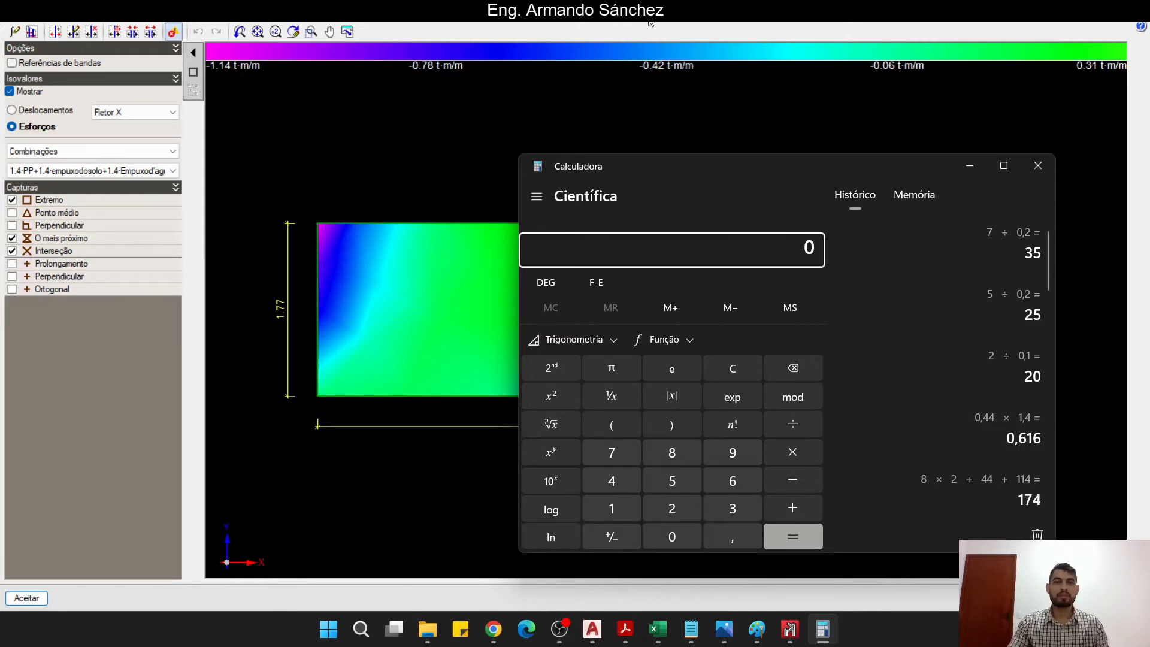
left_click(606, 157)
scroll(315, 224, "up", 5)
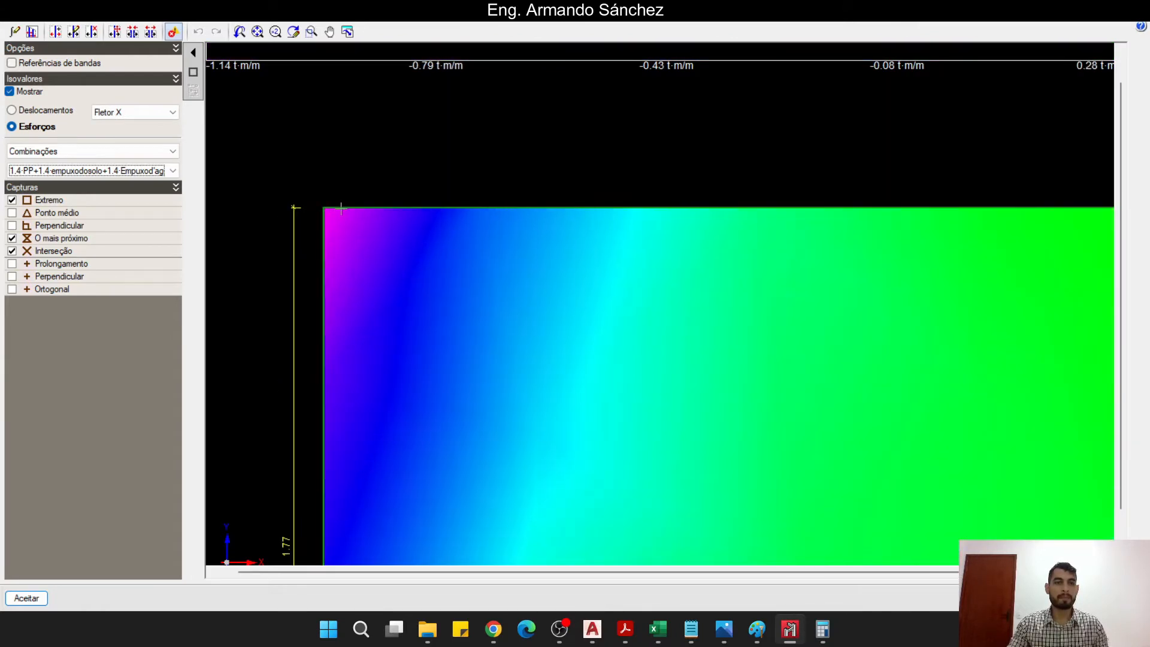
scroll(340, 209, "down", 3)
scroll(380, 195, "up", 1)
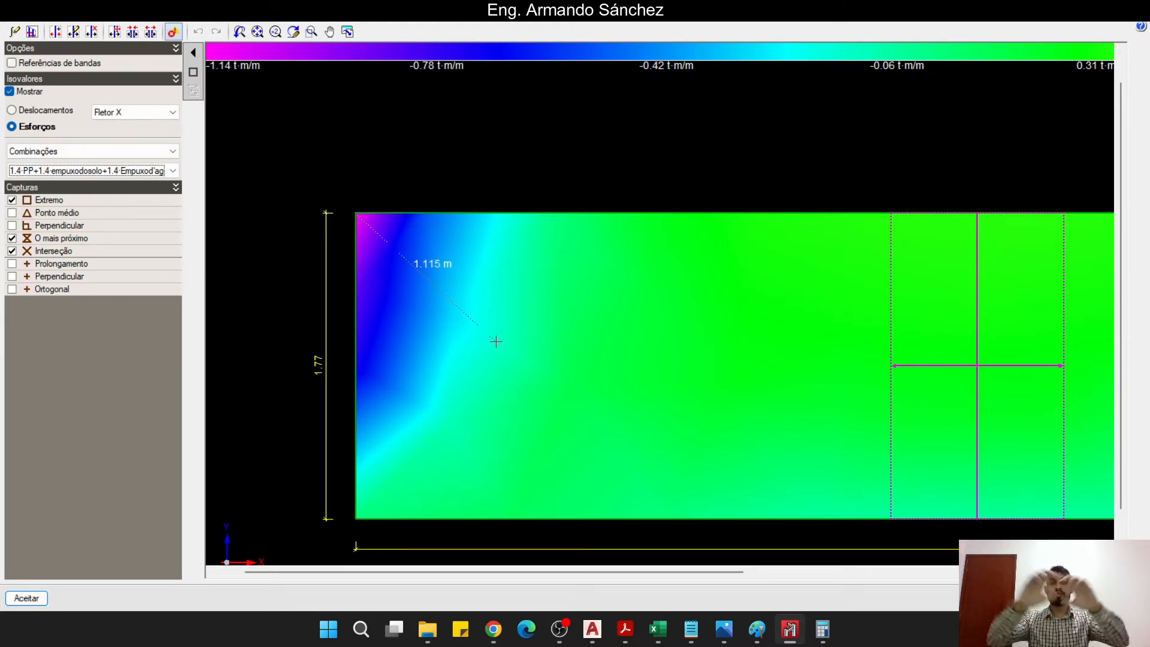
- Switch back to AutoCAD and select the whole copied wall detail with a crossing window
left_click(593, 629)
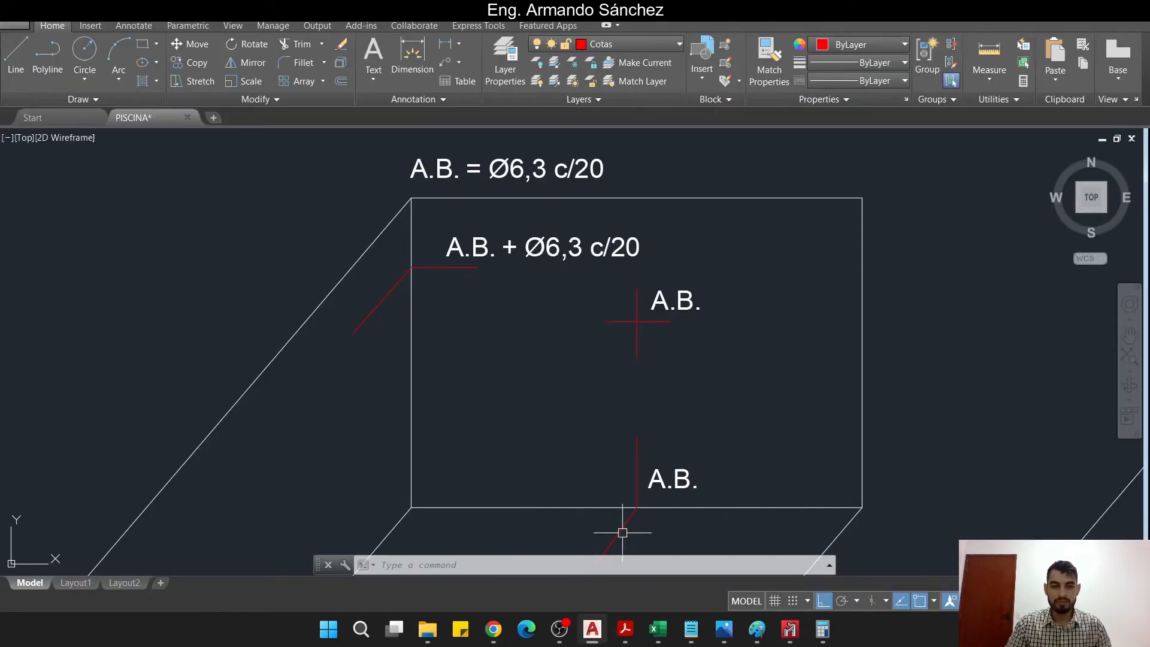
scroll(574, 298, "down", 12)
middle_click_drag(810, 292, 541, 307)
scroll(727, 295, "up", 4)
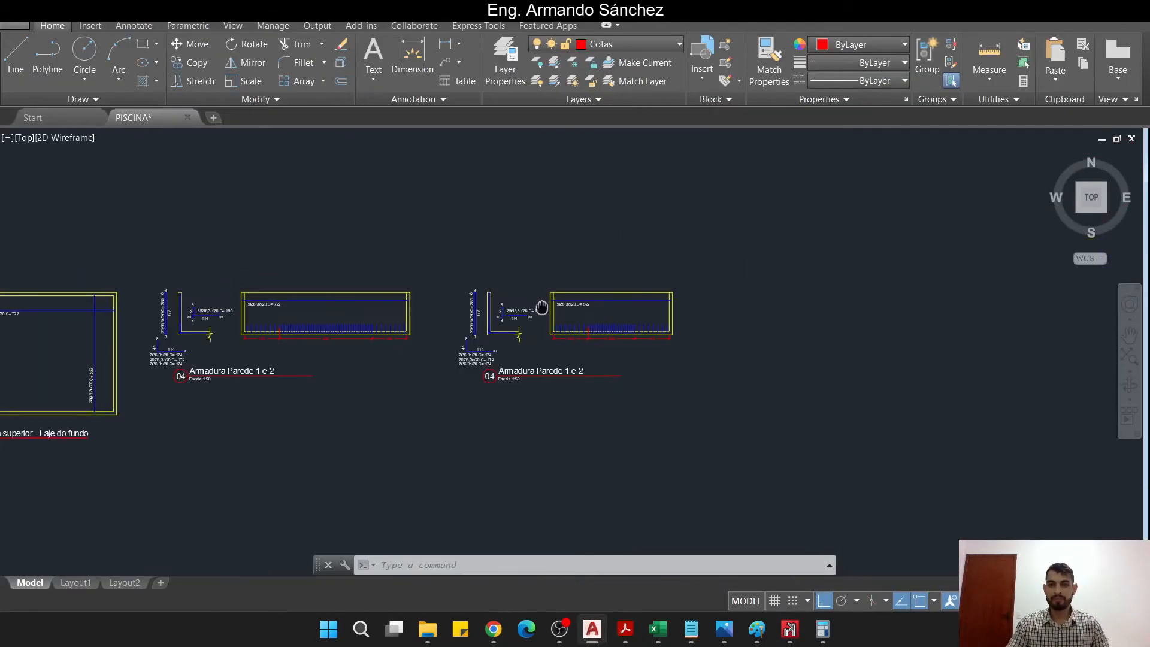
scroll(611, 326, "up", 2)
key("Escape")
key("Escape")
key("Escape")
left_click(727, 449)
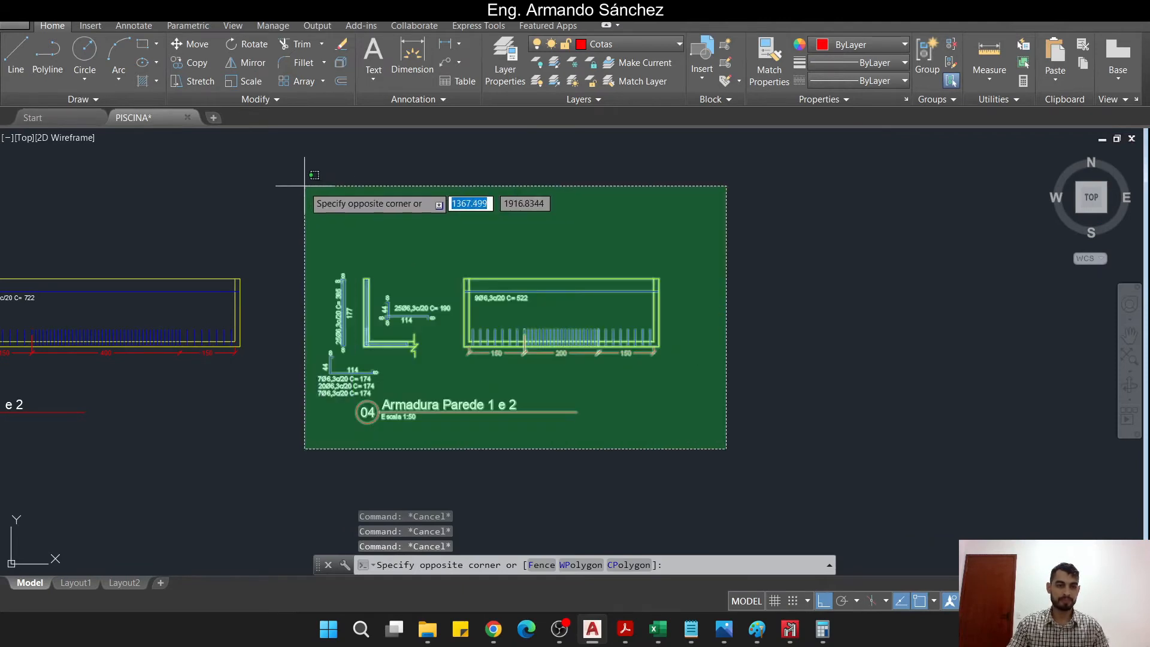
- Copy the whole detail 04 "Armadura Parede 1 e 2" into the empty space to its right
left_click(304, 186)
type("co")
key("space")
left_click(347, 181)
middle_click_drag(719, 181, 377, 193)
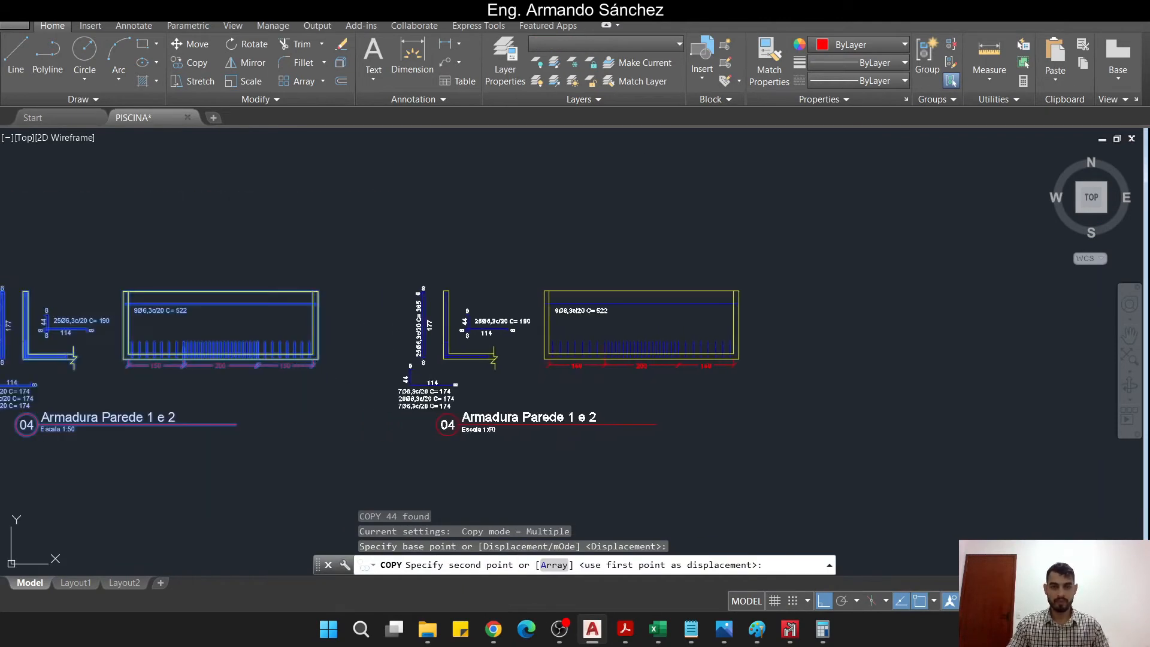
left_click(427, 193)
key("Escape")
key("Escape")
key("Escape")
- Erase the wall elevation with its bars, label and 150/200/150 dimensions from the copied detail
scroll(617, 358, "up", 4)
left_click(963, 431)
left_click(411, 167)
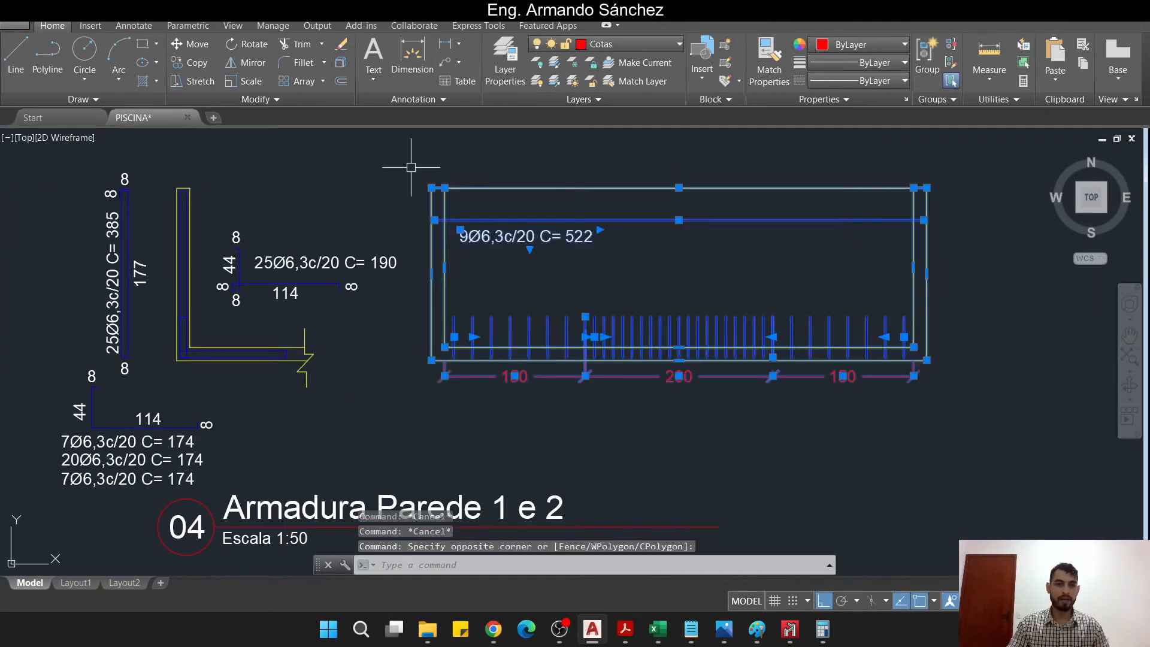
type("e")
key("space")
- Draw a vertical reference line 0.8 long upward from the bottom middle of the wall bars at the section's corner
mouse_move(295, 292)
middle_mouse_down()
mouse_move(476, 185)
mouse_move(498, 222)
middle_mouse_up()
scroll(499, 221, "down", 2)
scroll(382, 324, "up", 4)
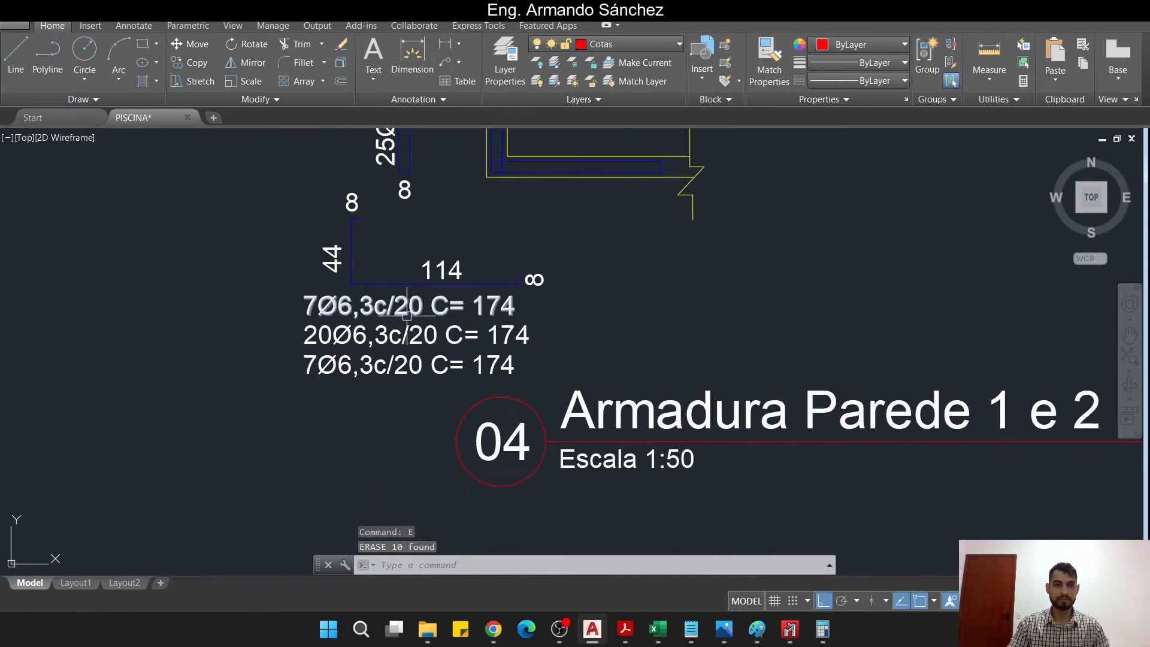
middle_click_drag(499, 340, 435, 426)
middle_click_drag(415, 472, 384, 503)
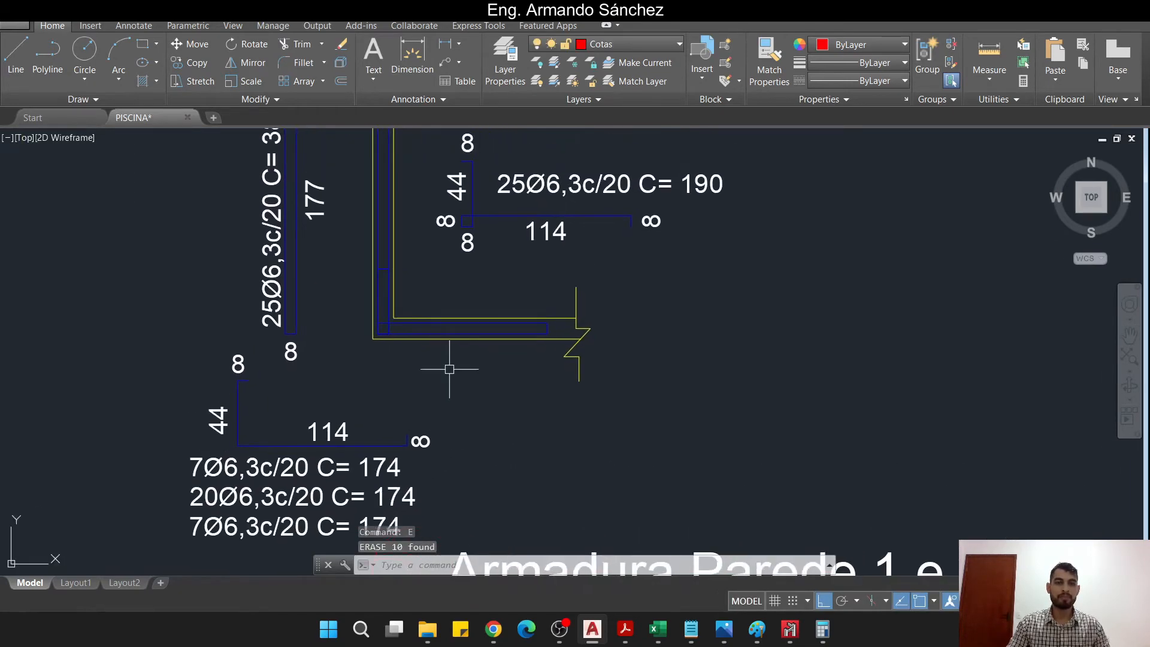
middle_click_drag(443, 361, 433, 399)
key("Escape")
type("l")
key("space")
scroll(404, 355, "up", 4)
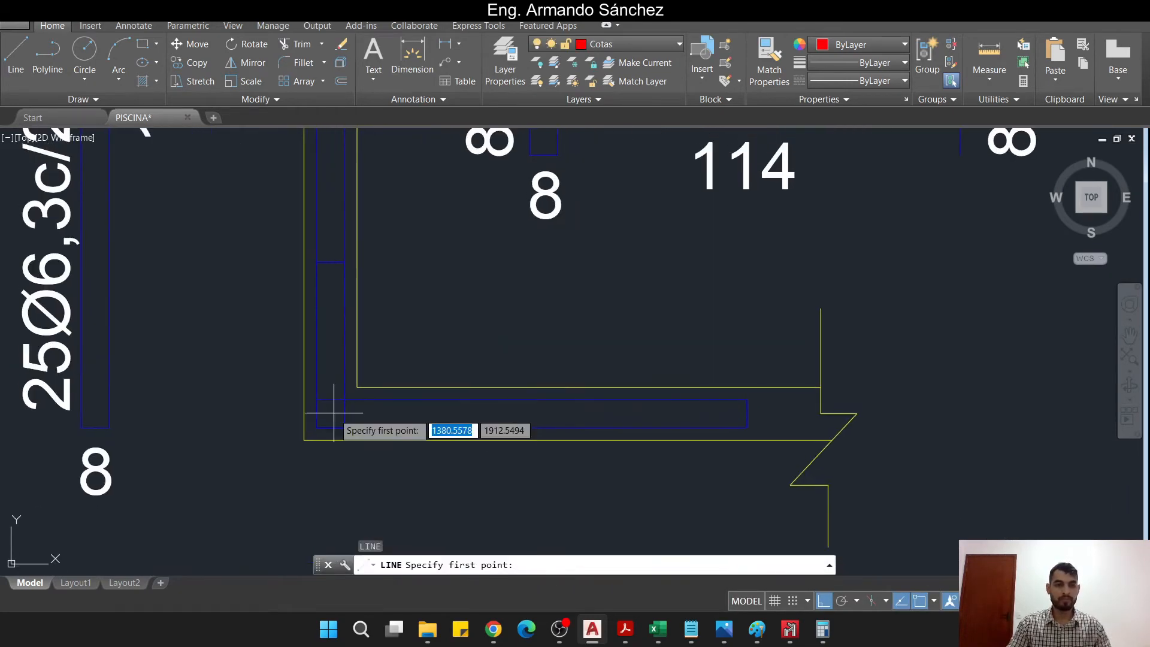
left_click(323, 401)
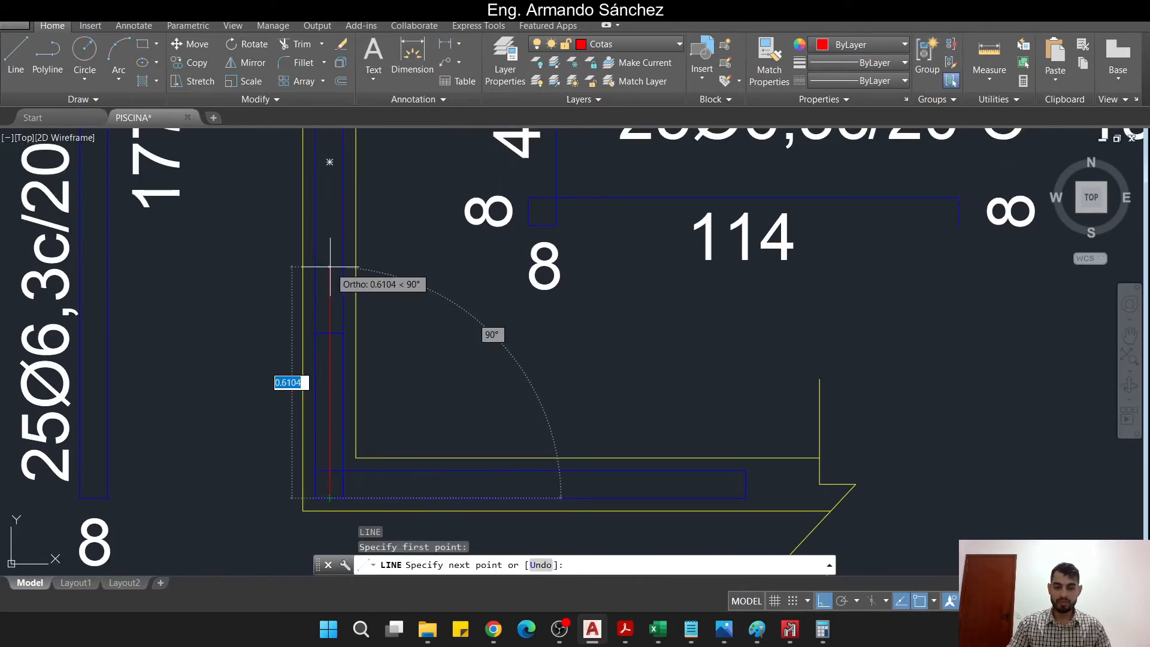
type(".8")
key("Return")
key("Escape")
- Draw a horizontal reference line 0.8 long from the outer side of the corner bars along the slab
key("space")
scroll(321, 480, "up", 3)
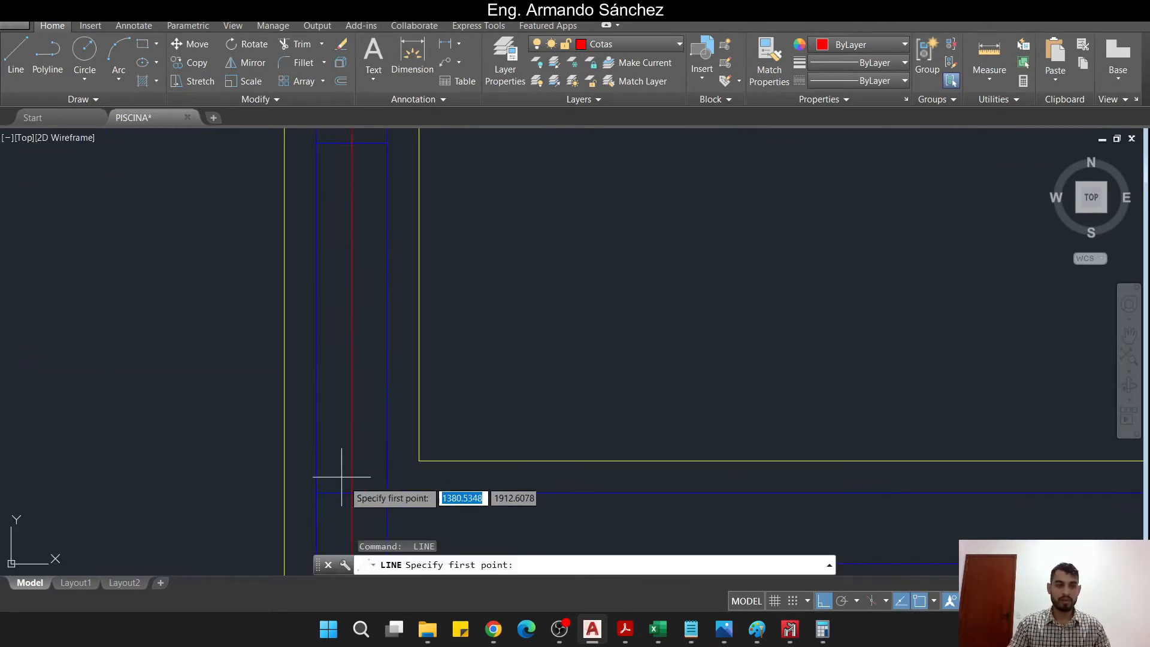
left_click(298, 513)
middle_click_drag(450, 482, 230, 347)
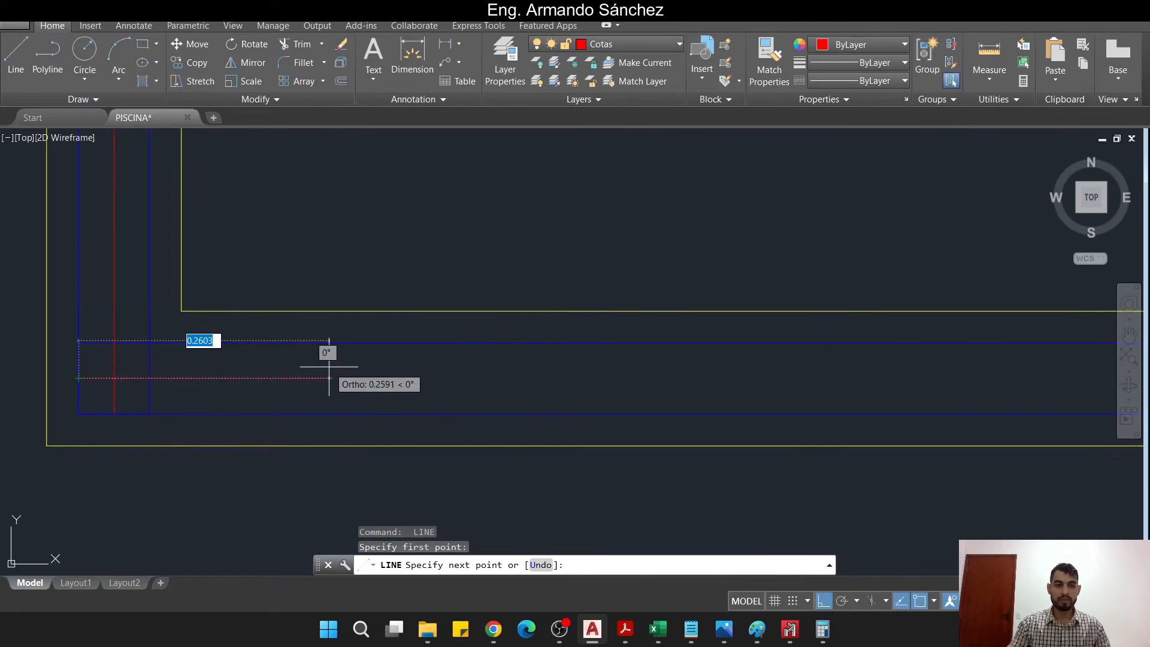
type(".8")
key("Return")
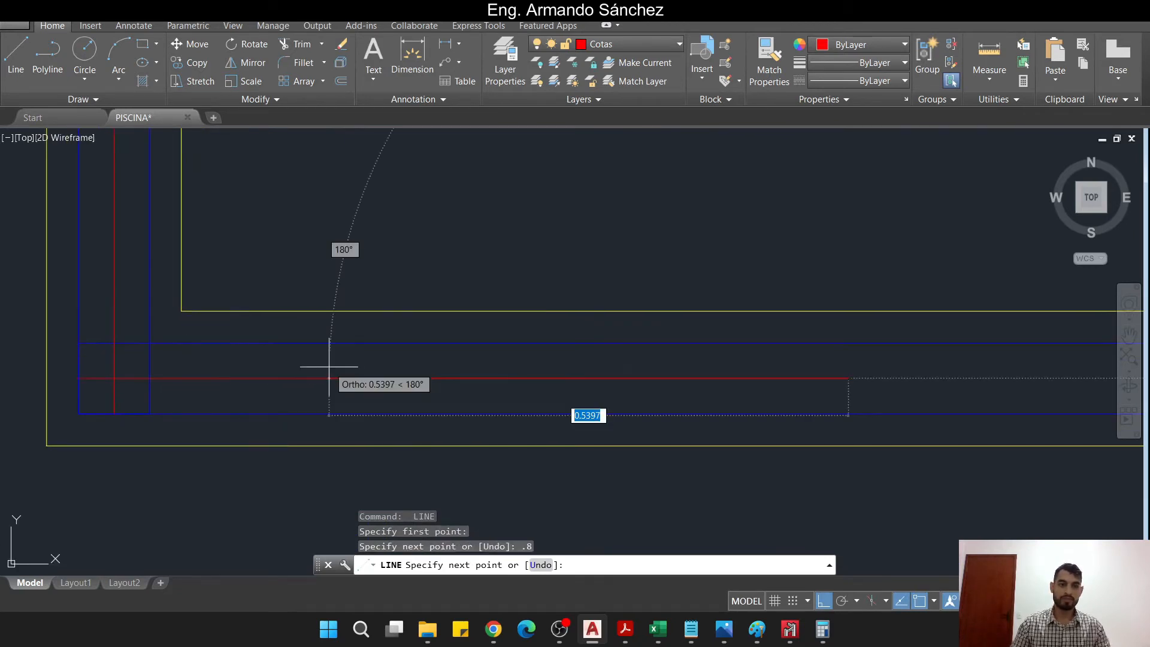
key("Escape")
key("Escape")
scroll(392, 433, "down", 3)
key("Escape")
- Stretch the free end of the section's horizontal bars to the end of the 0.8 reference line
scroll(576, 413, "up", 1)
left_click(610, 488)
left_click(534, 329)
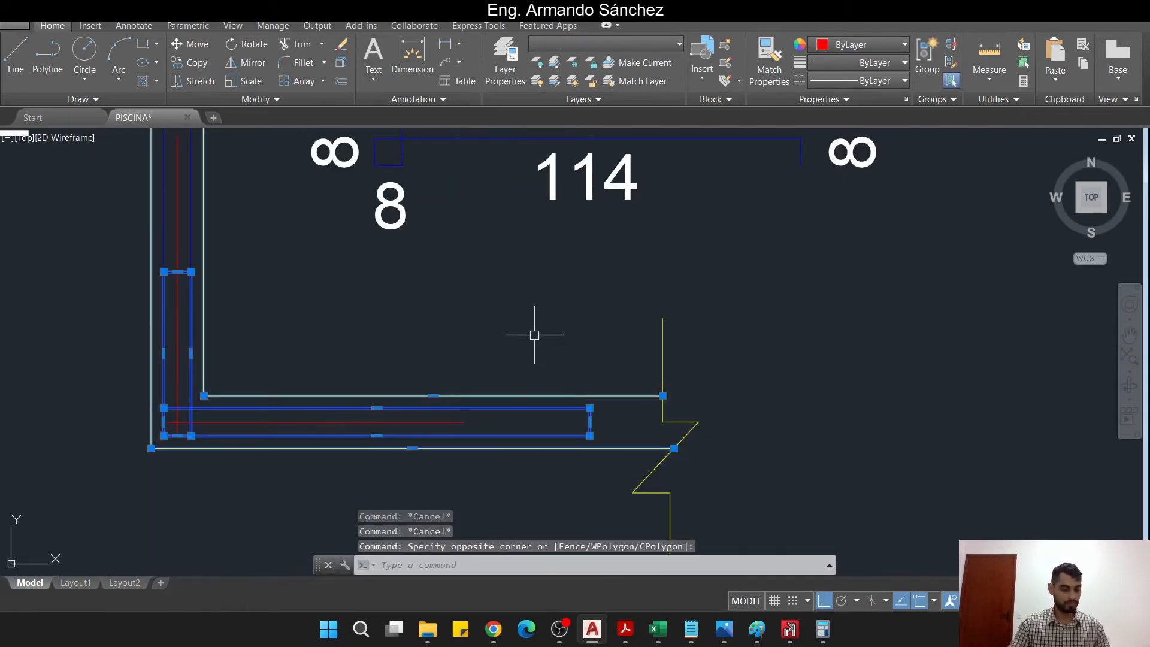
type("ST")
key("Return")
scroll(590, 396, "up", 3)
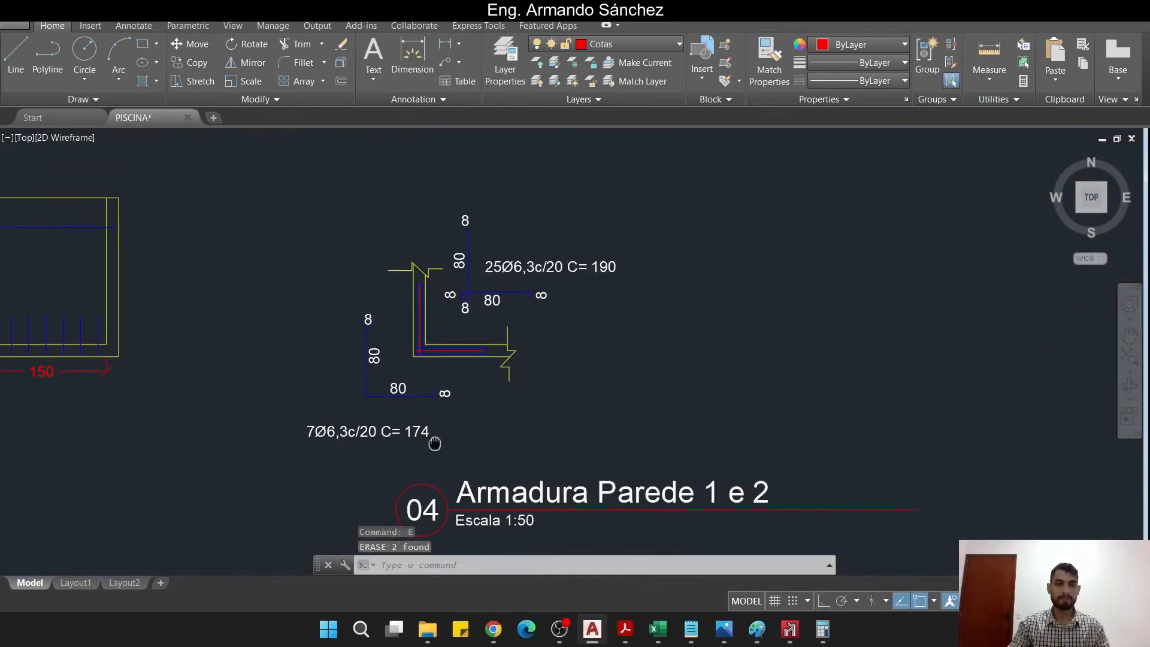
- Move the "7Ø6,3c/20 C= 174" label from below the lower L-shaped bar to its left side
scroll(431, 419, "up", 3)
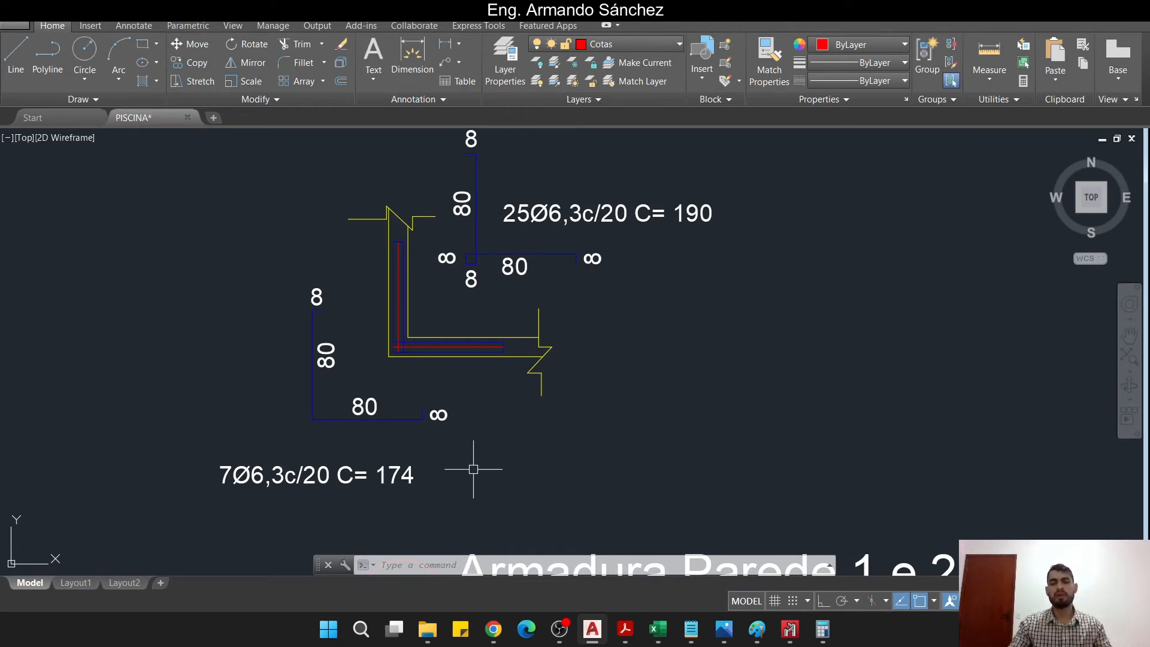
middle_click_drag(470, 472, 524, 471)
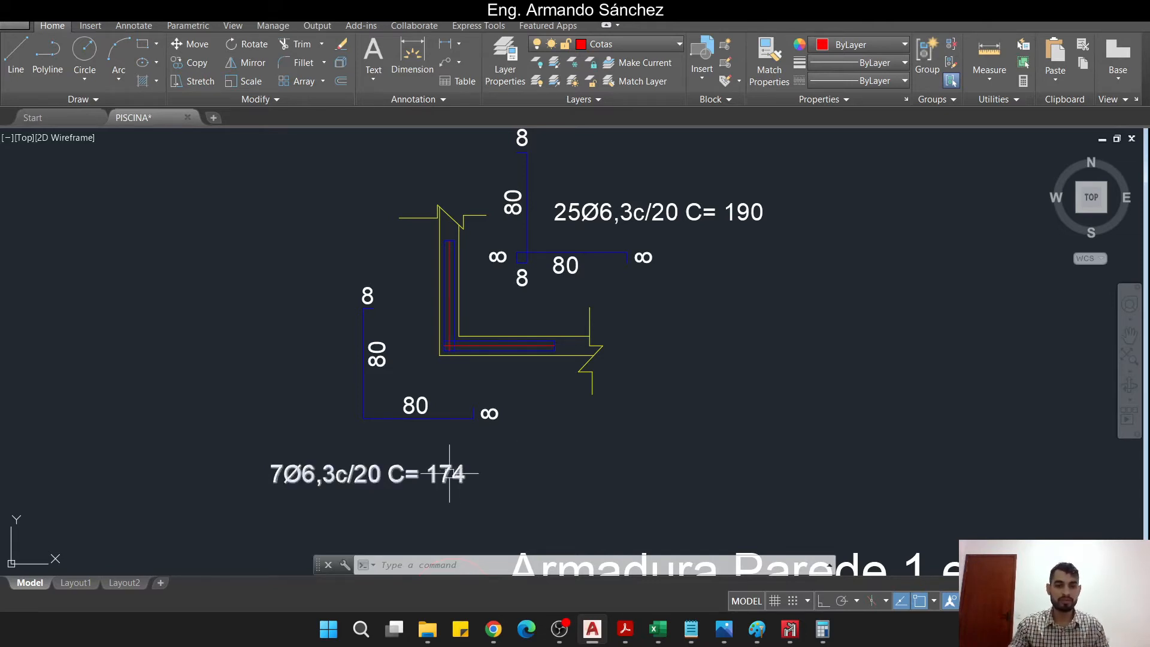
middle_click_drag(449, 471, 487, 451)
key("Escape")
key("Escape")
key("Escape")
left_click(536, 460)
left_click(454, 429)
scroll(491, 436, "up", 2)
type("m")
key("space")
left_click(645, 488)
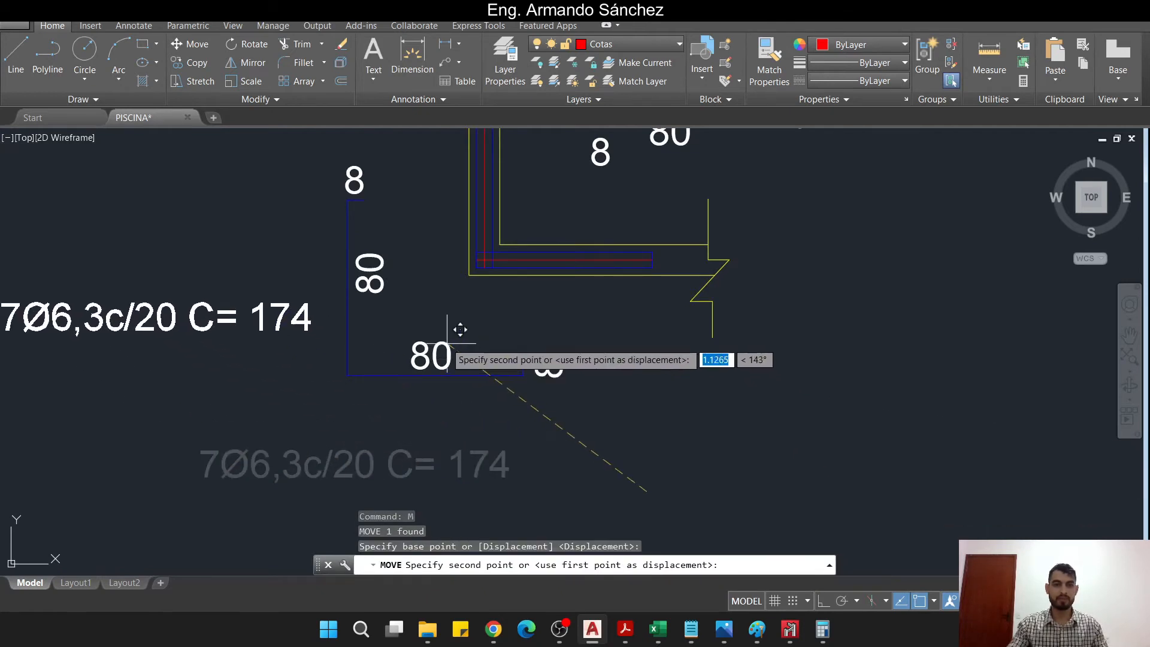
left_click(411, 341)
key("Escape")
middle_click_drag(431, 298, 789, 361)
key("Escape")
key("Escape")
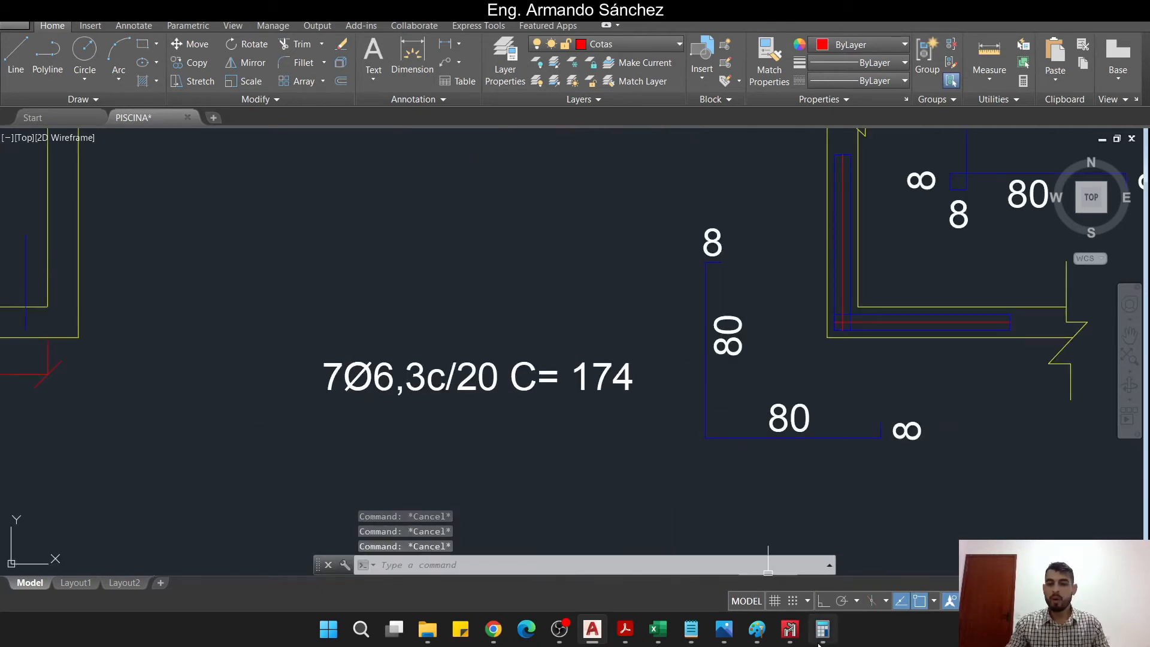
- Switch to the calculator and divide 1,7 by 0,1 to work out the number of bars
left_click(821, 630)
left_click_drag(642, 166, 722, 165)
scroll(258, 297, "down", 6)
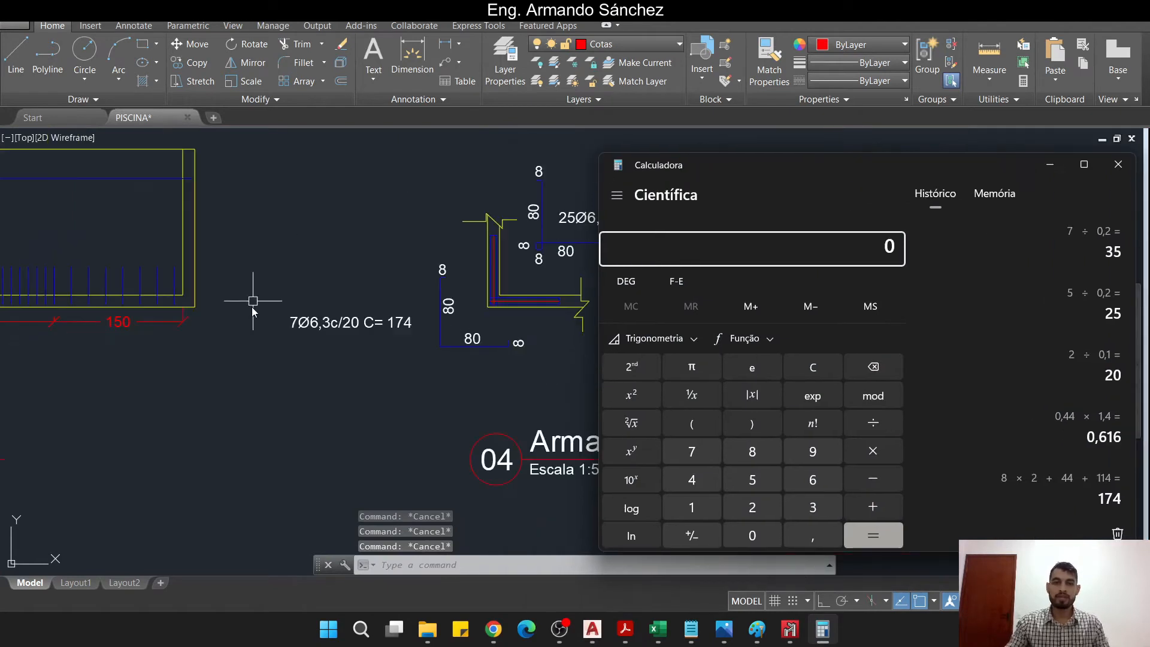
scroll(566, 244, "up", 3)
type("1,7")
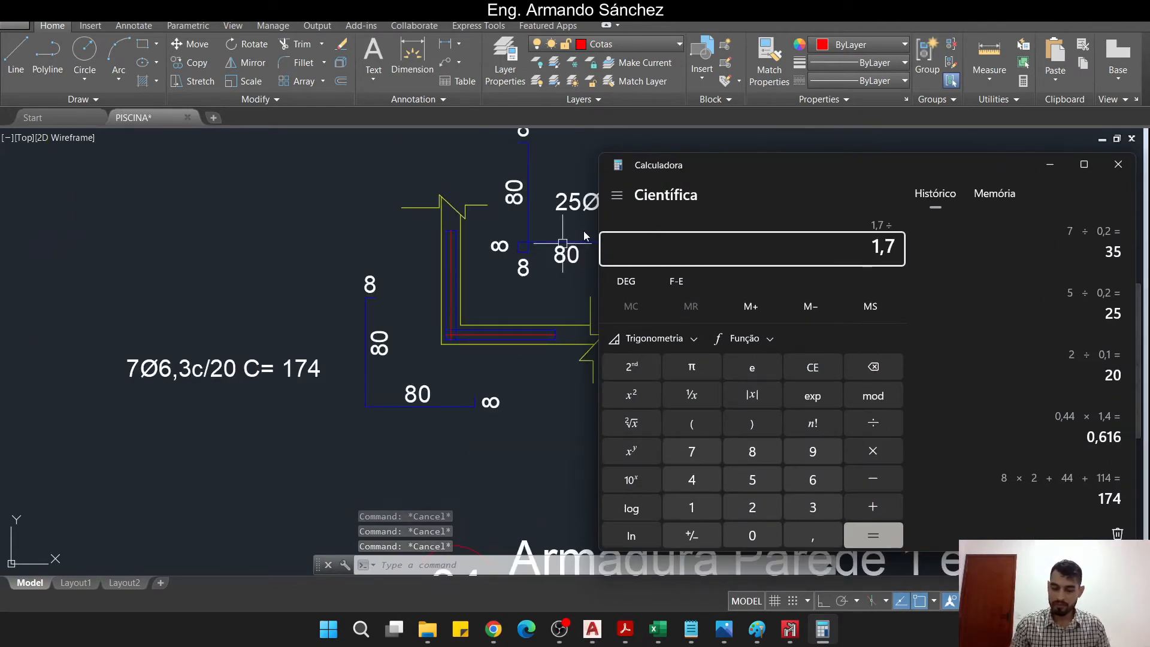
type("/0,1")
key("Return")
- Return to AutoCAD and try to change the bar count in the "7Ø6,3c/20 C= 174" label to 17
left_click(269, 368)
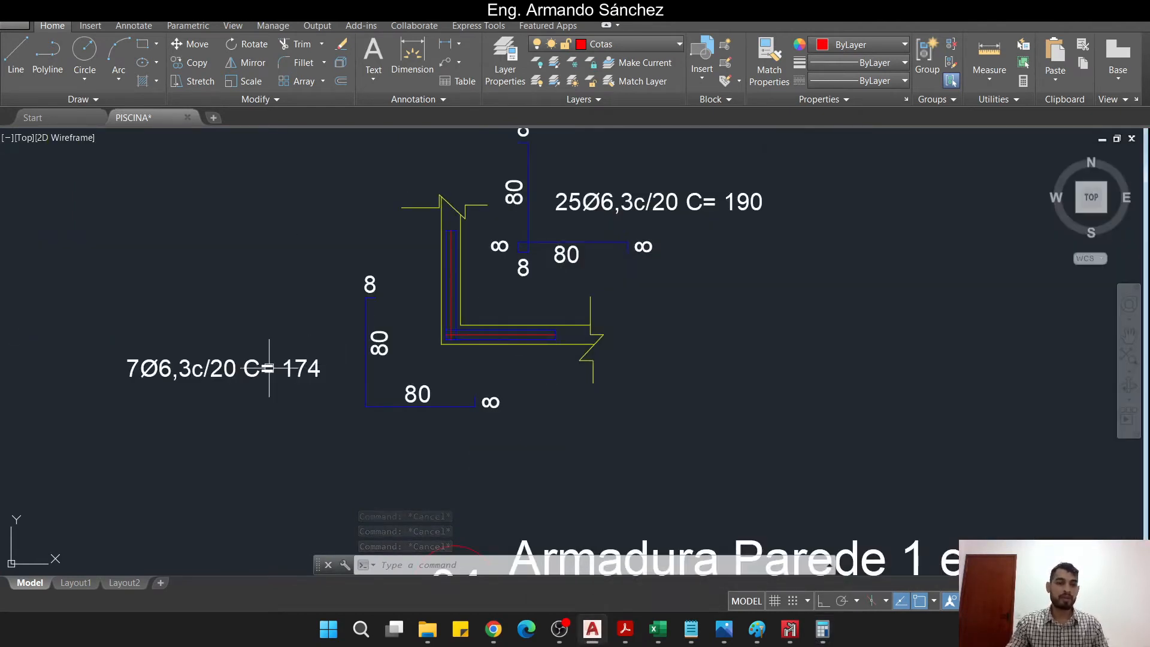
scroll(248, 368, "up", 2)
left_click(249, 369)
double_click(76, 368)
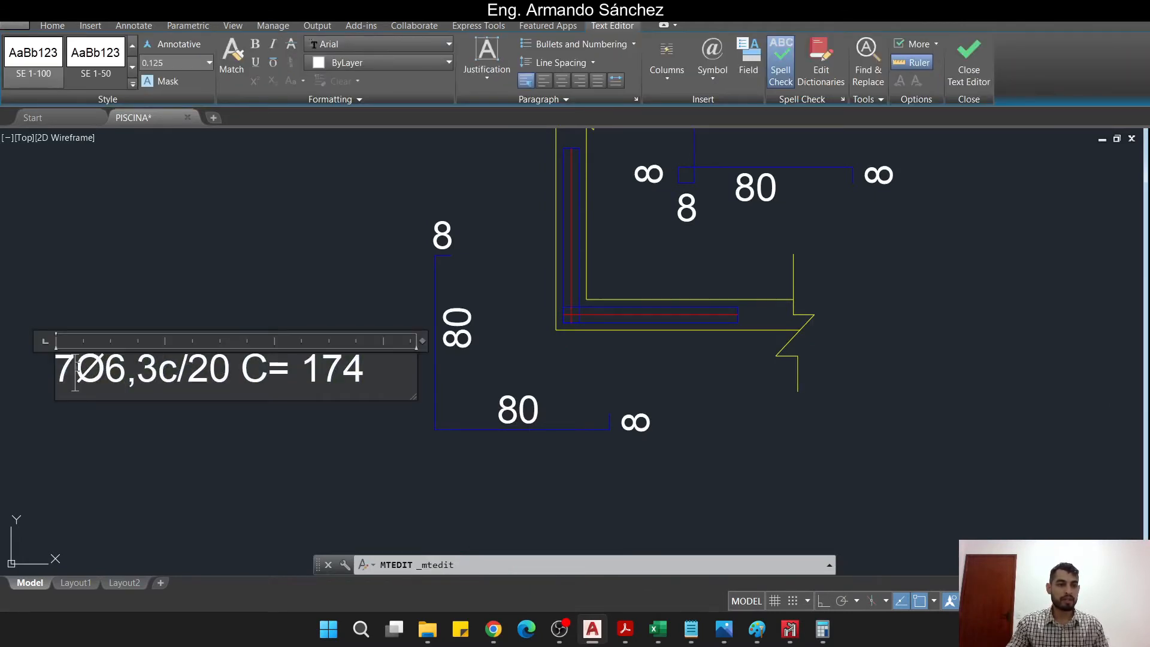
type("17")
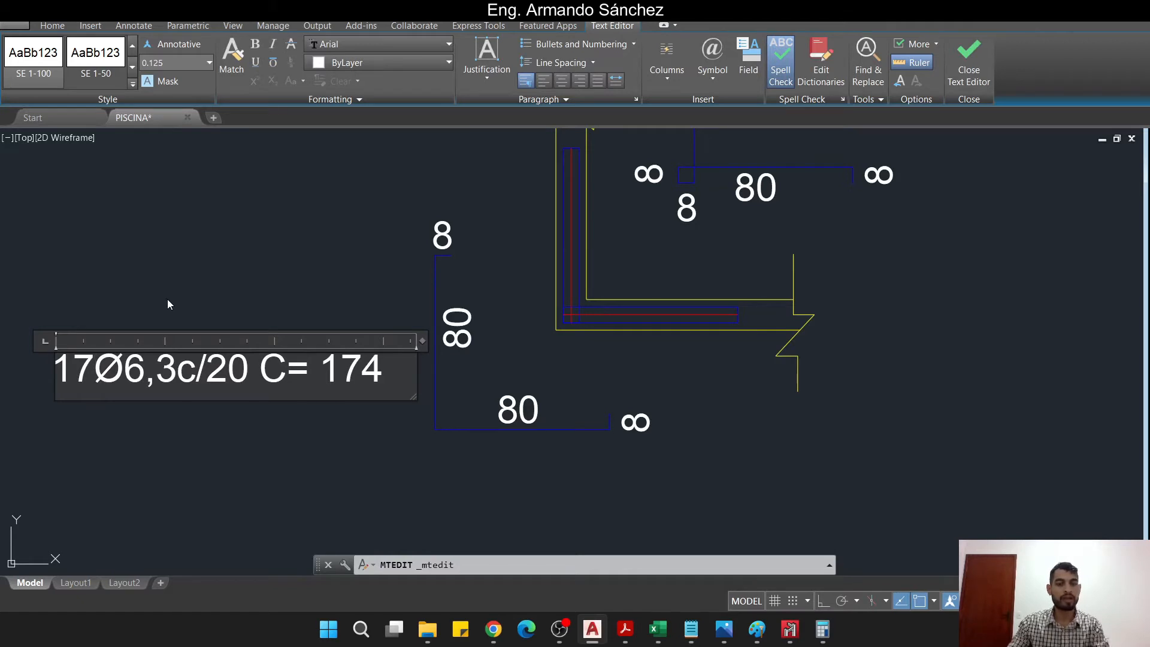
key("Escape")
key("Escape")
scroll(542, 421, "down", 2)
middle_click_drag(658, 354, 593, 401)
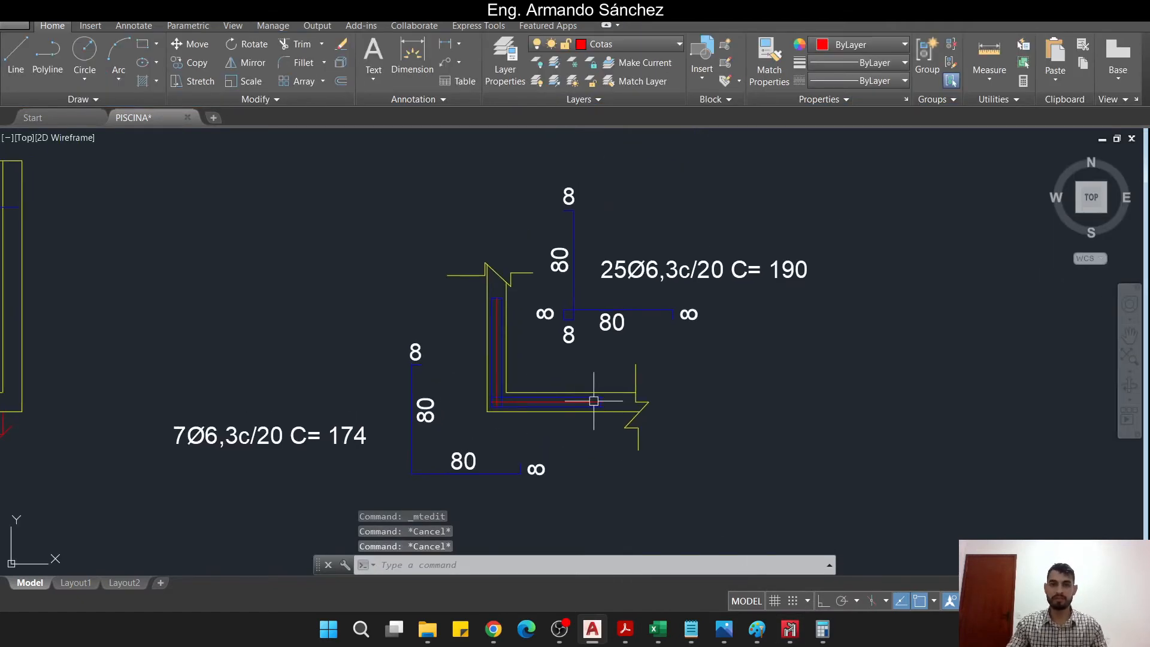
- Switch to CYPE 3D and leave the wall plate's Fletor X isovalue view for the 3D structure
left_click(790, 629)
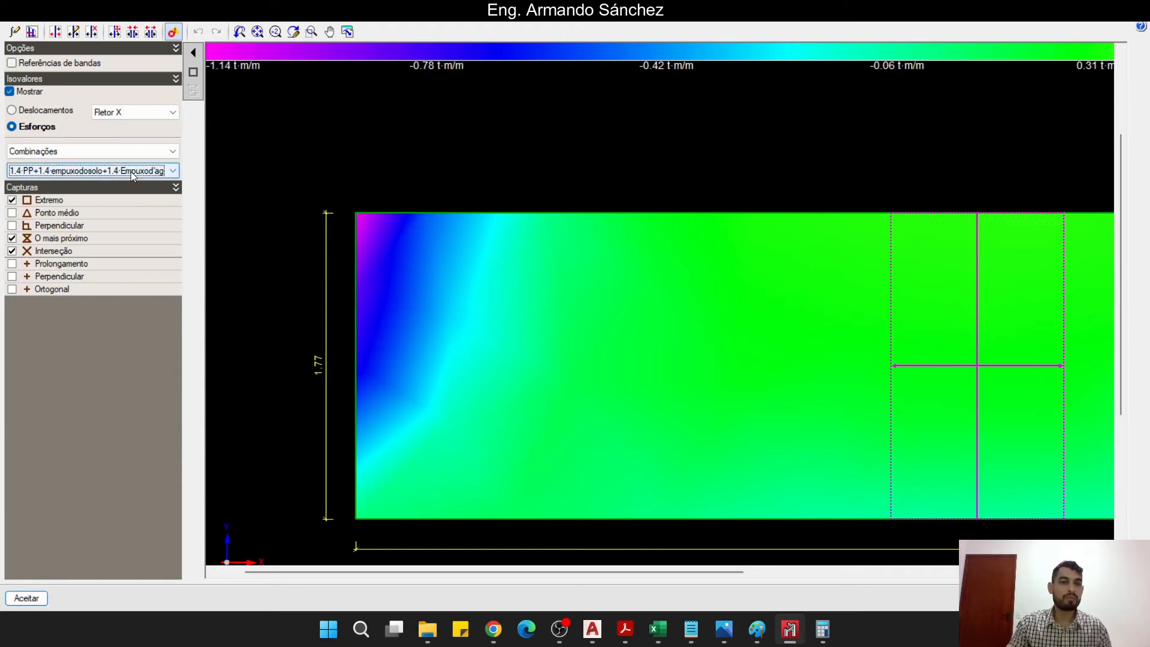
left_click(27, 598)
scroll(574, 360, "down", 1)
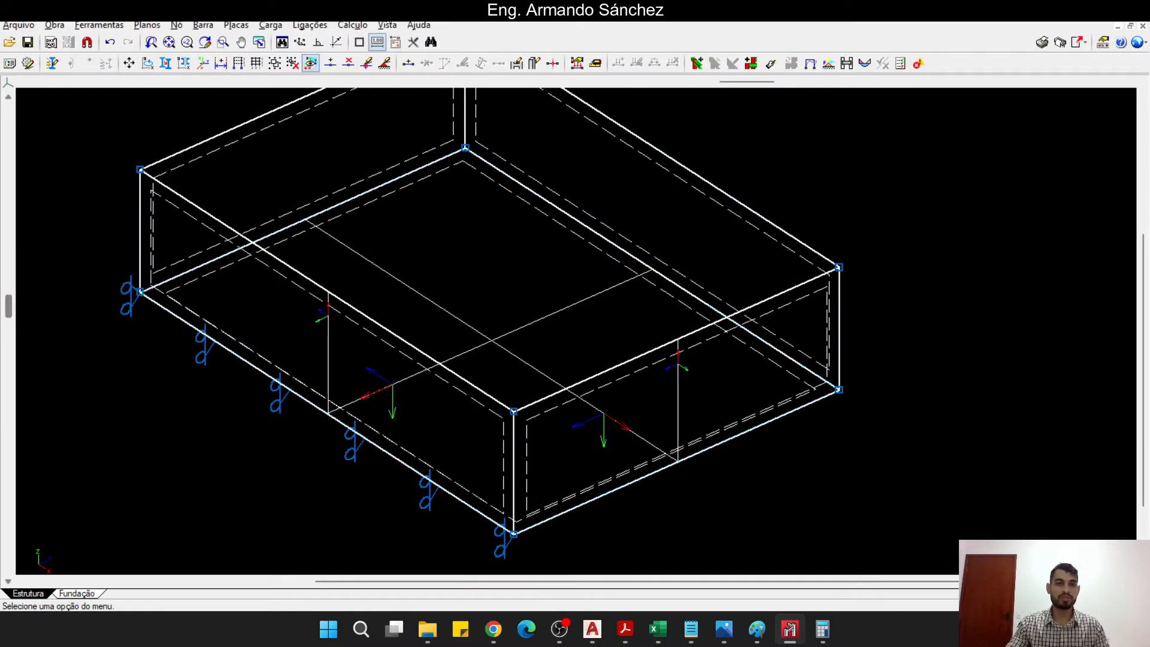
left_click(353, 24)
- Check the annotated isovalue image in Paint and return to CYPE 3D
left_click(757, 629)
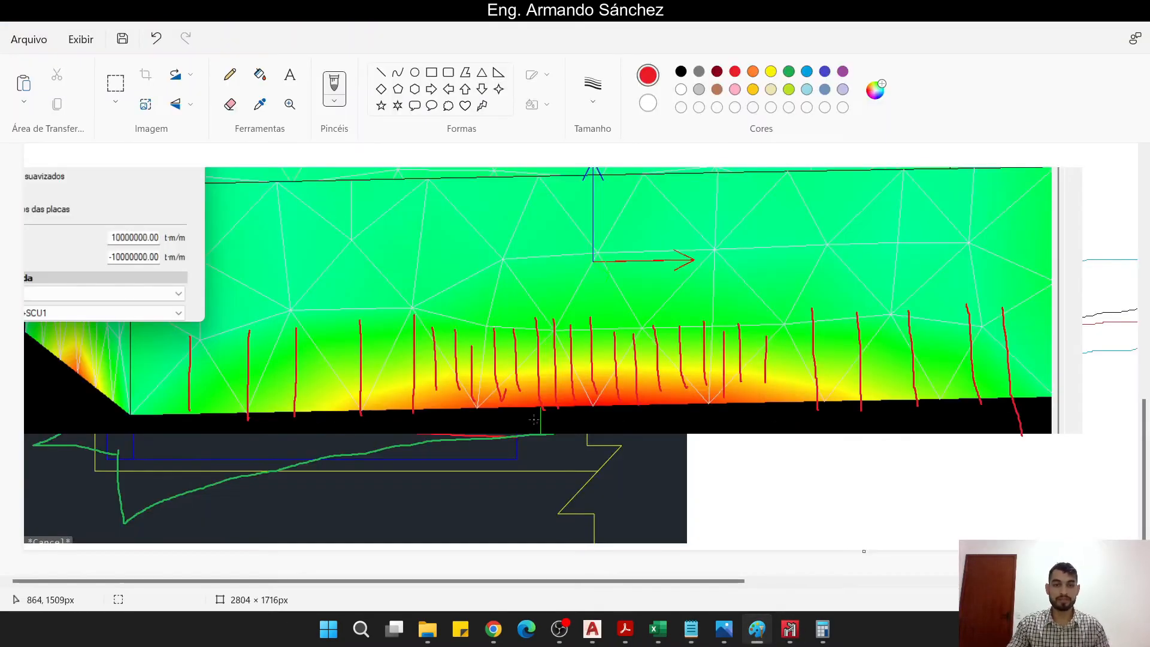
mouse_move(790, 628)
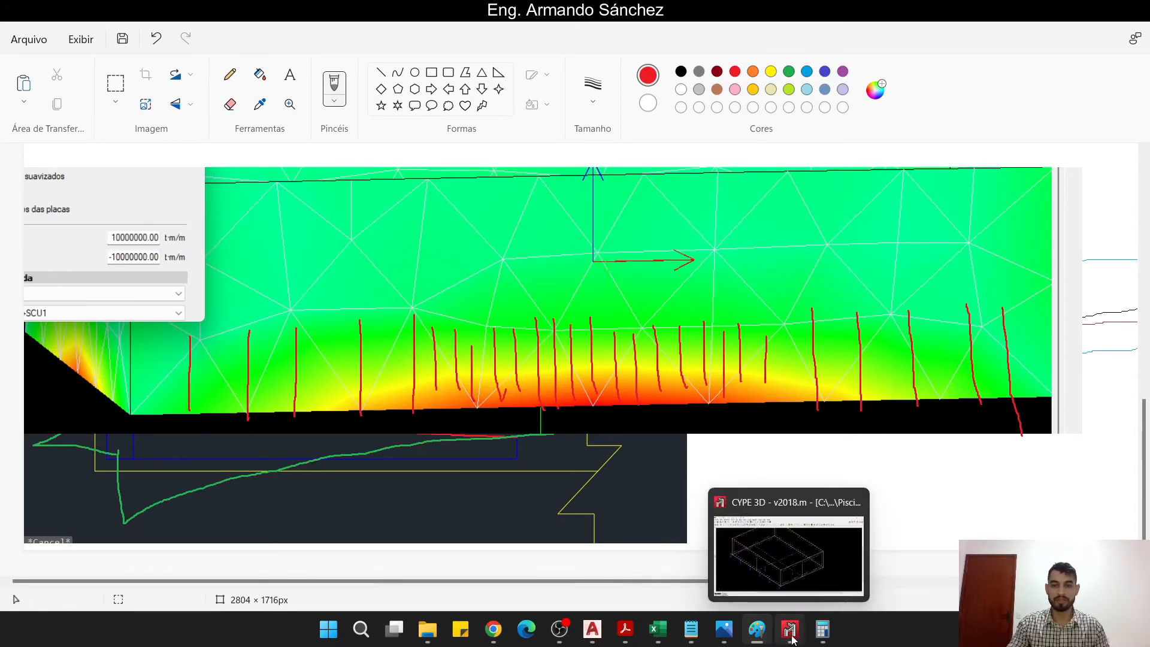
left_click(749, 557)
- Display the deformation and isovalues of the active window and examine Fletor X at a corner of the pool
left_click(353, 24)
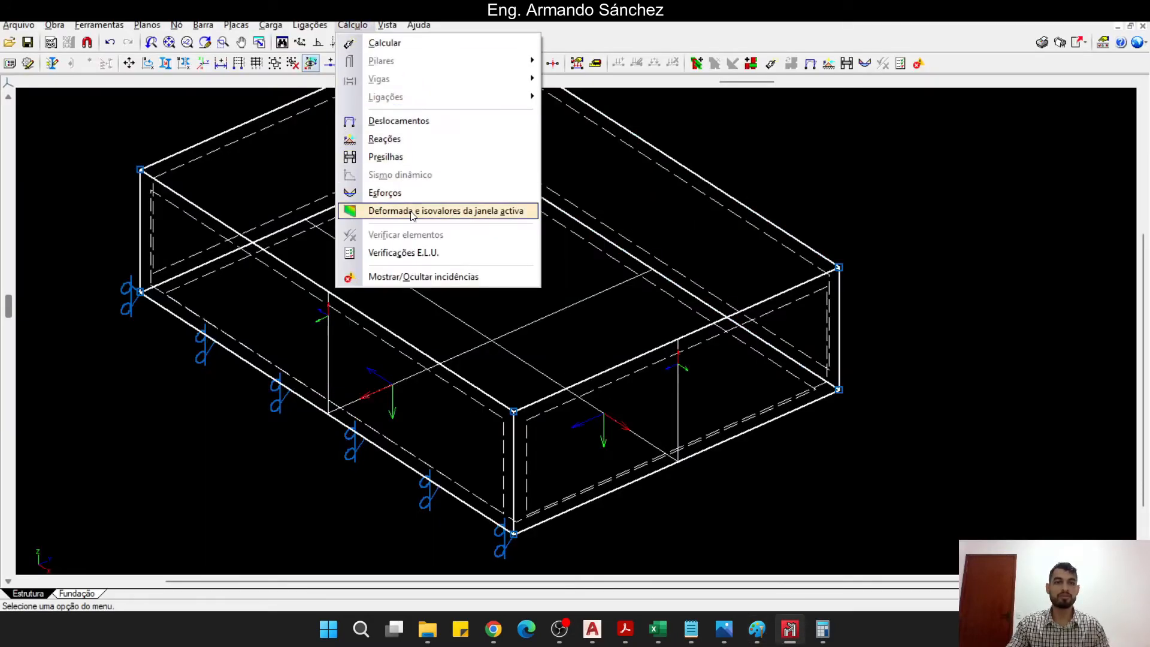
left_click(404, 212)
scroll(498, 365, "up", 1)
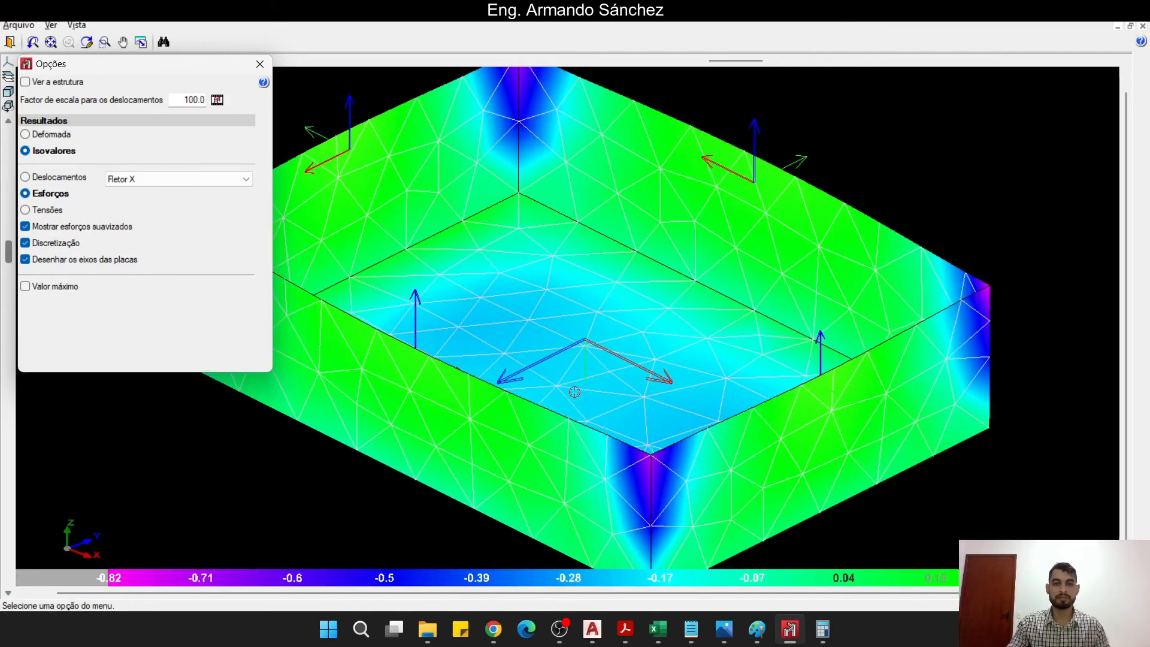
left_click_drag(575, 390, 619, 445)
scroll(677, 380, "down", 3)
scroll(476, 184, "up", 8)
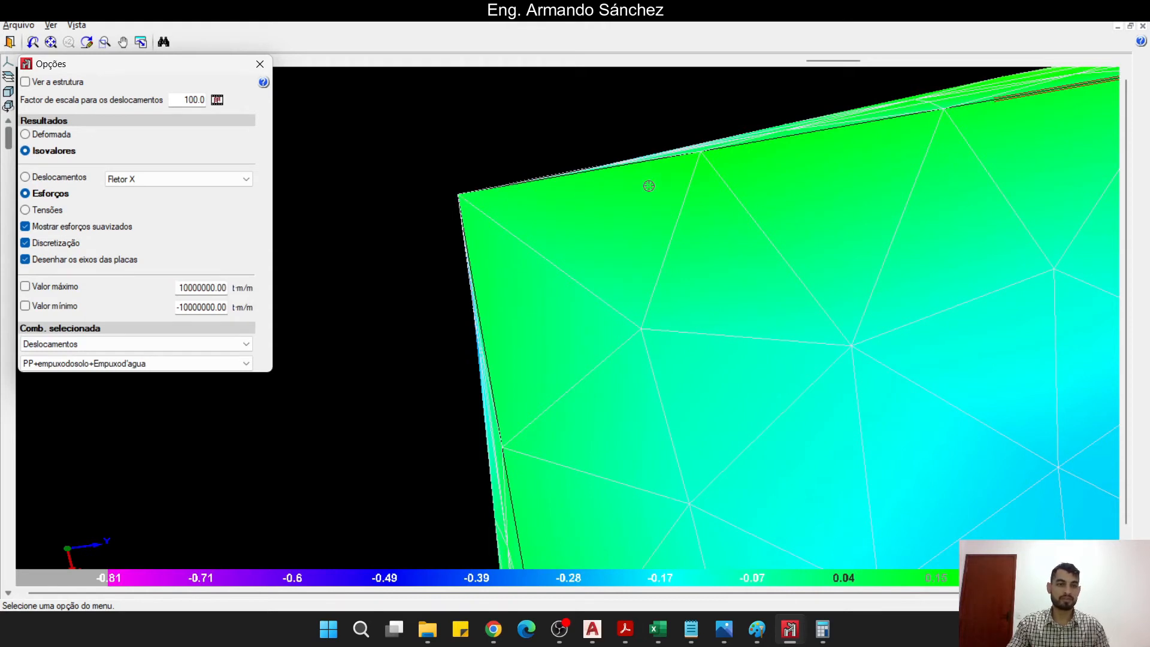
- Select the combination PP+empuxodosolo+SCU1 and examine the Fletor X moments where two walls meet
left_click(189, 363)
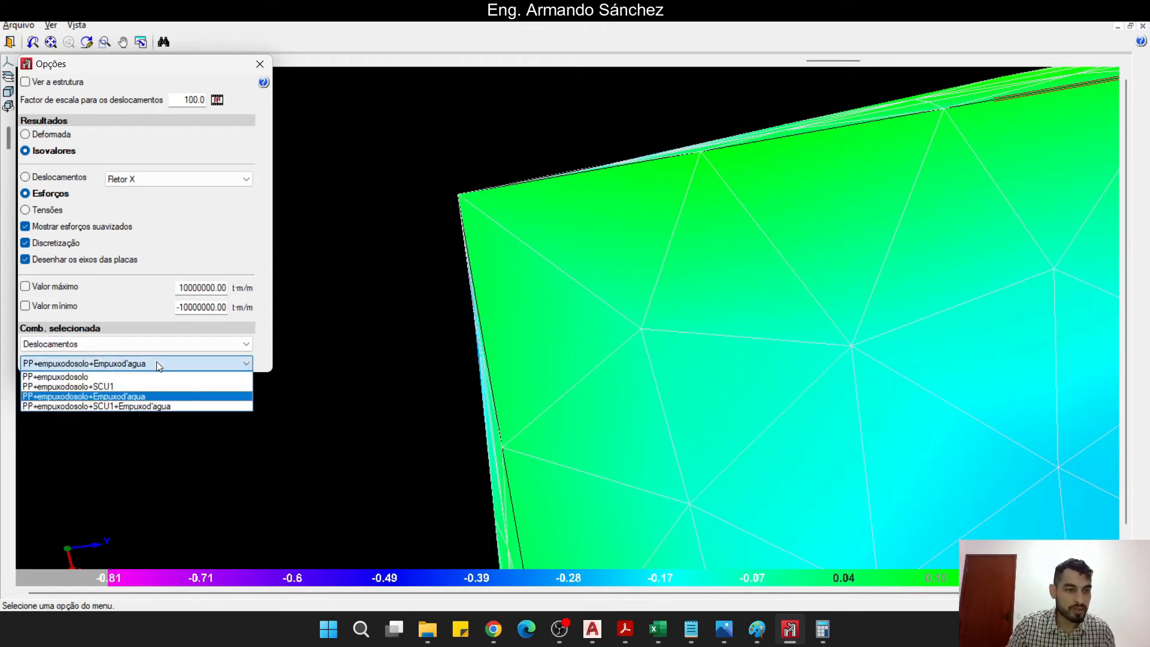
left_click(139, 386)
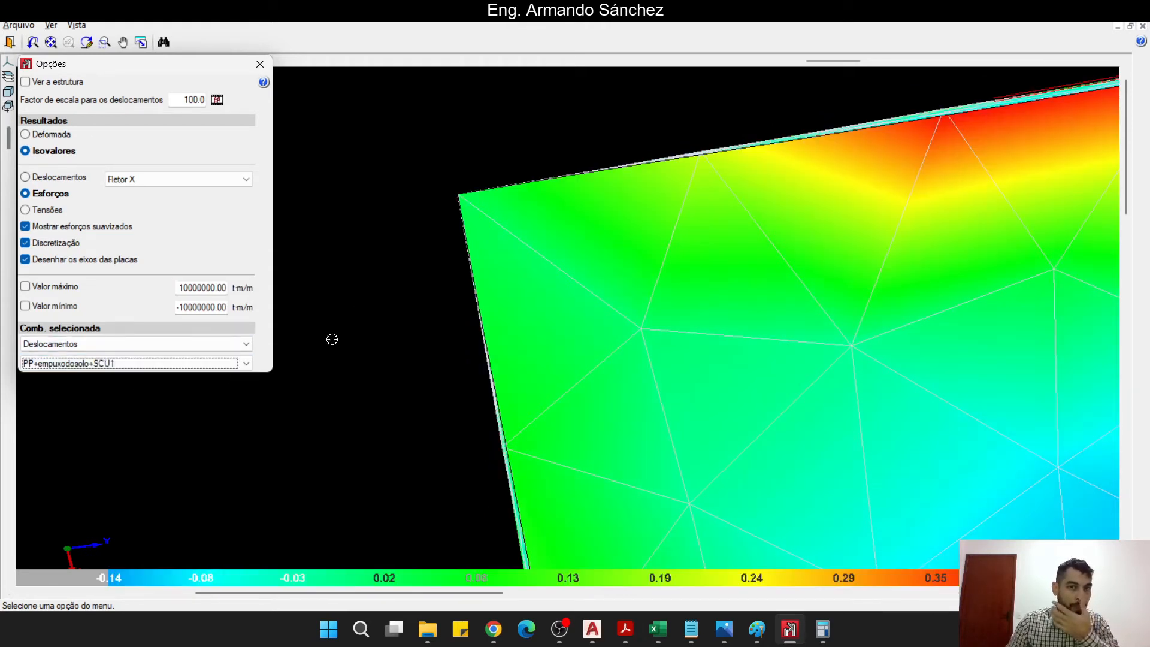
scroll(598, 271, "down", 3)
left_click_drag(627, 321, 693, 192)
scroll(670, 206, "down", 3)
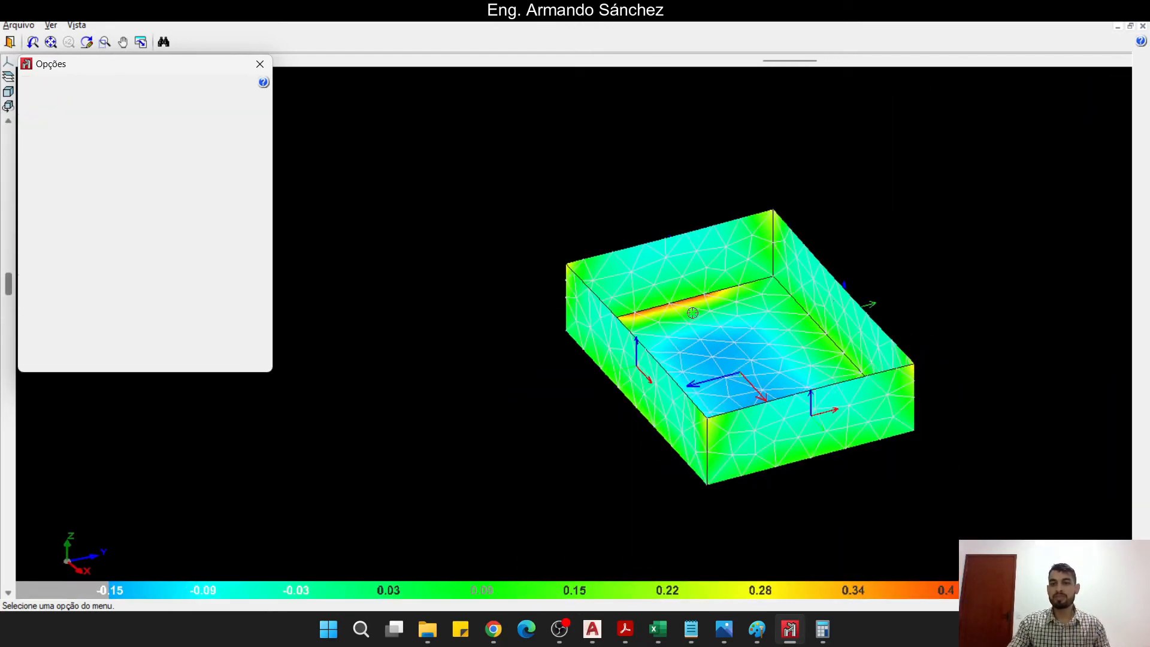
scroll(702, 380, "up", 2)
scroll(701, 380, "up", 3)
left_click_drag(712, 361, 710, 278)
scroll(640, 109, "up", 4)
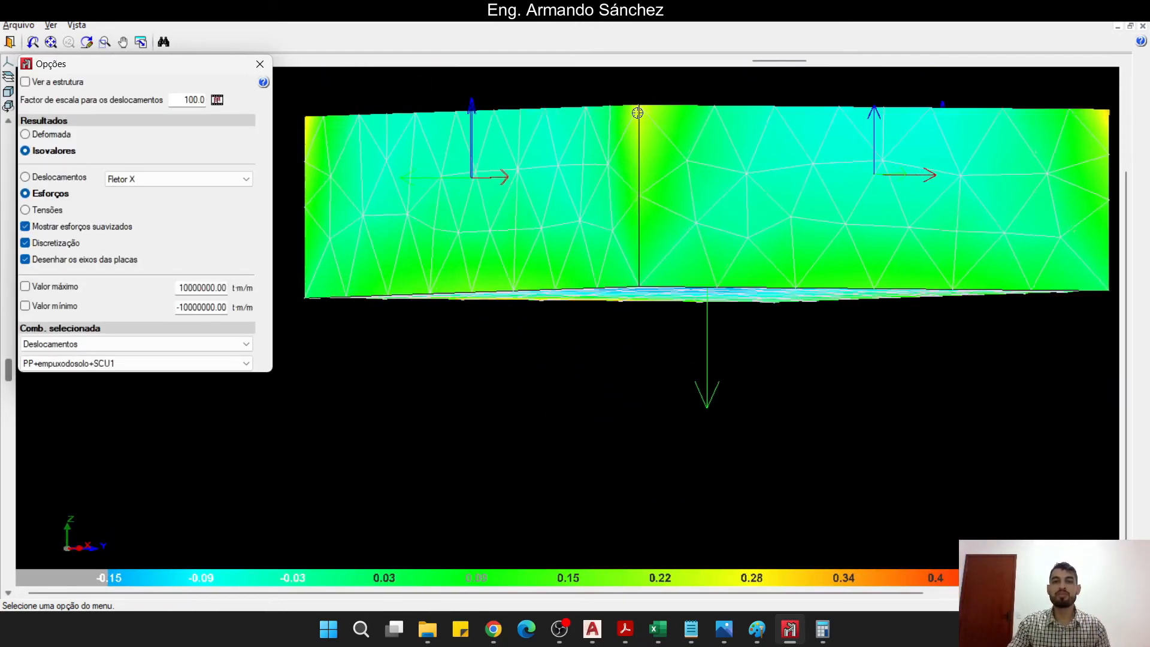
scroll(643, 104, "up", 4)
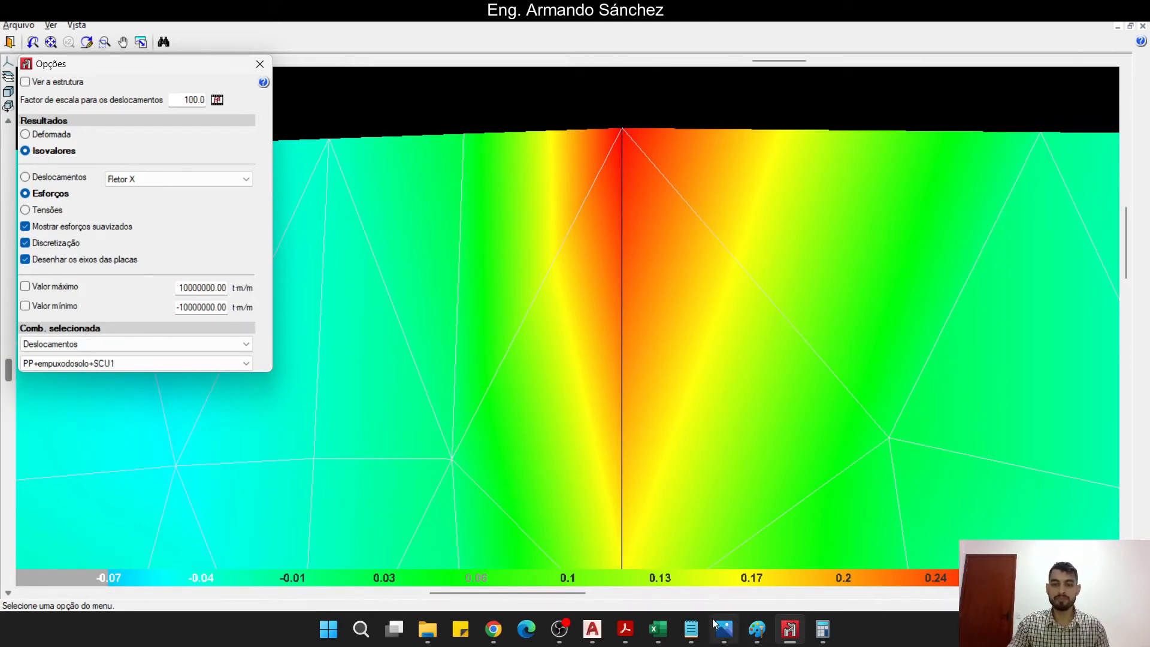
- Switch to AutoCAD and set the spacing in the upper corner bar label 25Ø6,3 C= 190 to c/10
left_click(592, 629)
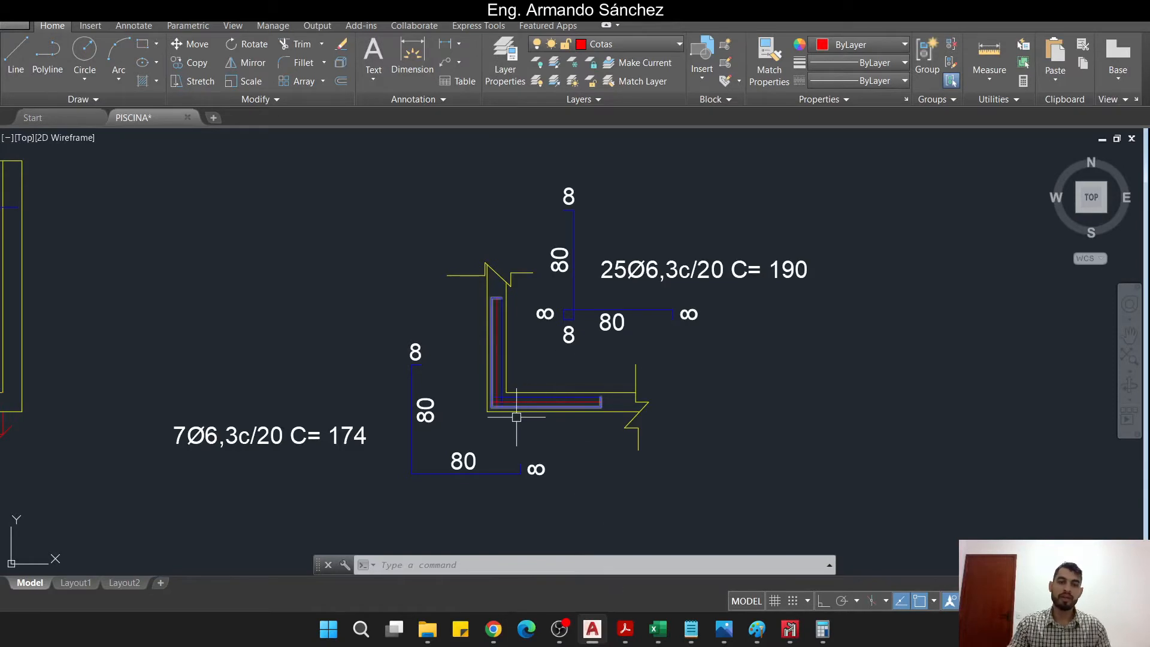
scroll(610, 318, "up", 4)
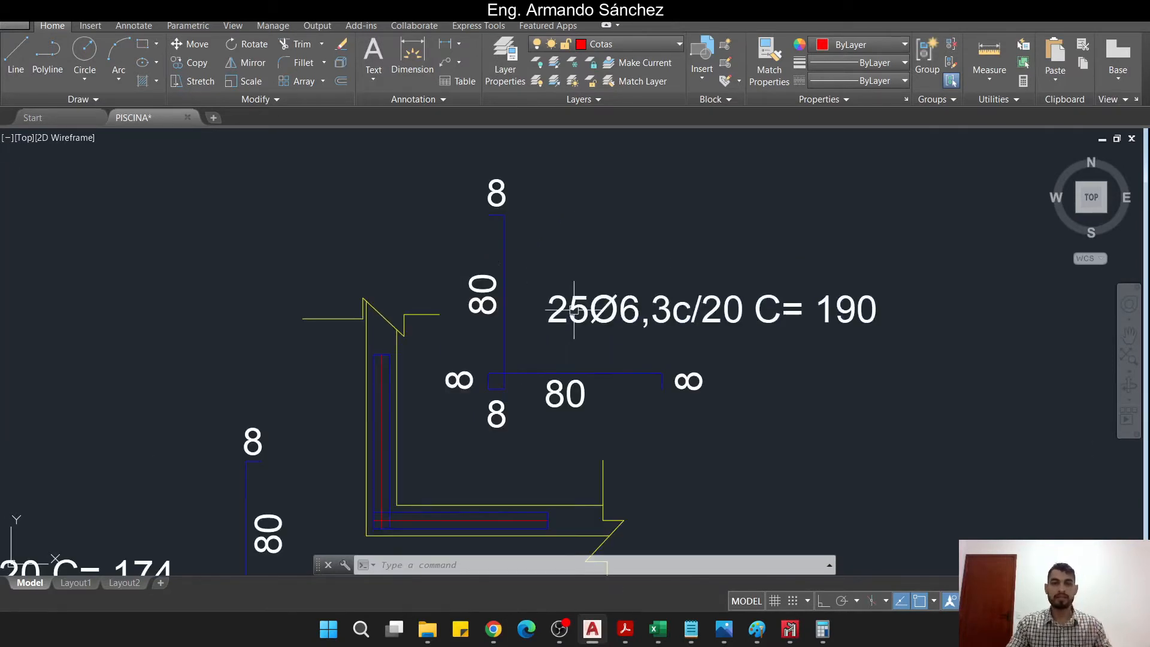
double_click(607, 315)
left_click_drag(718, 340, 744, 340)
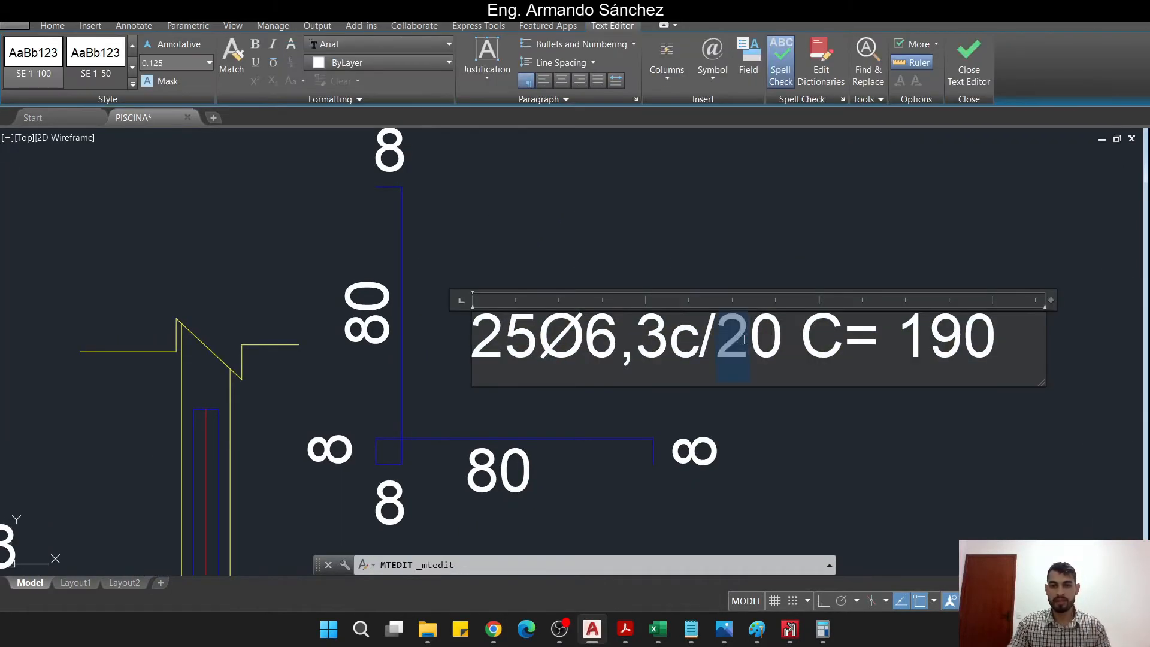
type("1")
left_click(666, 409)
scroll(629, 356, "down", 2)
mouse_move(621, 357)
middle_mouse_down()
mouse_move(620, 373)
mouse_move(503, 358)
middle_mouse_up()
key("Escape")
key("Escape")
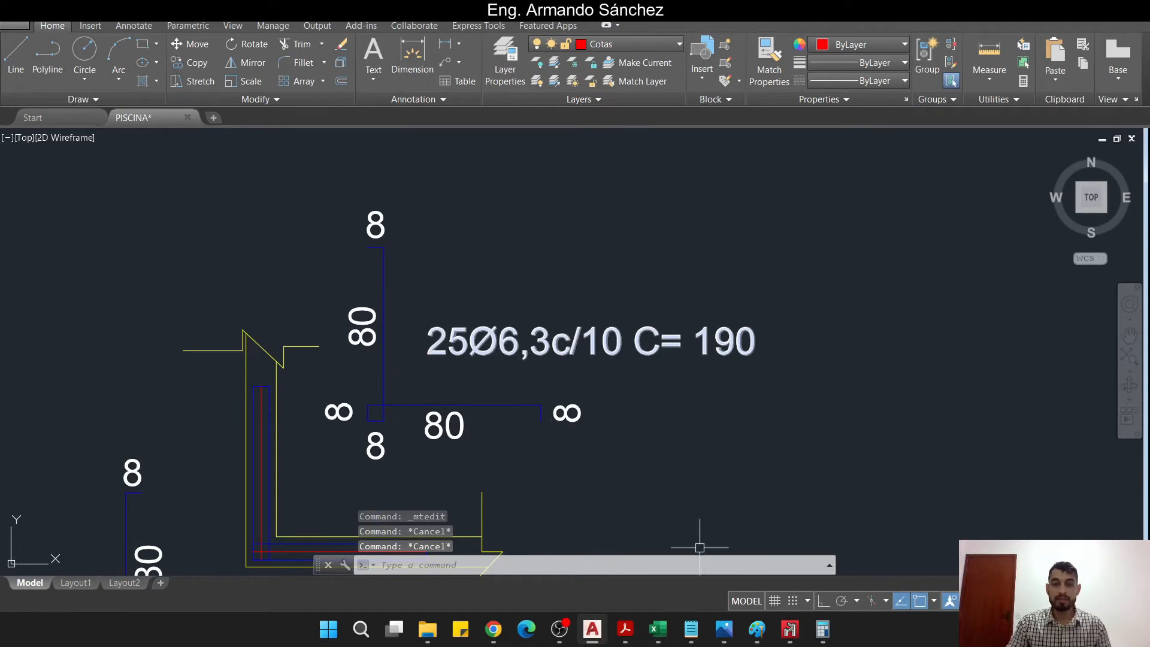
middle_click_drag(709, 455, 666, 423)
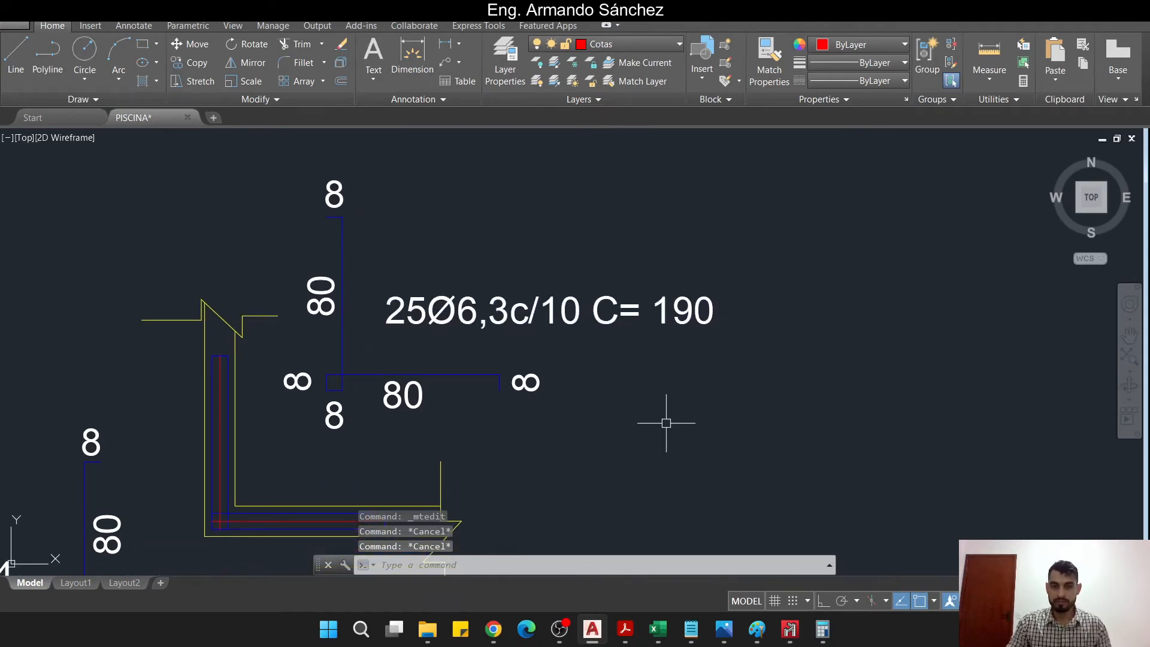
- Switch to Calculator and compute 1,7 ÷ 0,1 for the number of bars at 10 cm spacing
left_click(822, 630)
left_click_drag(763, 171, 857, 163)
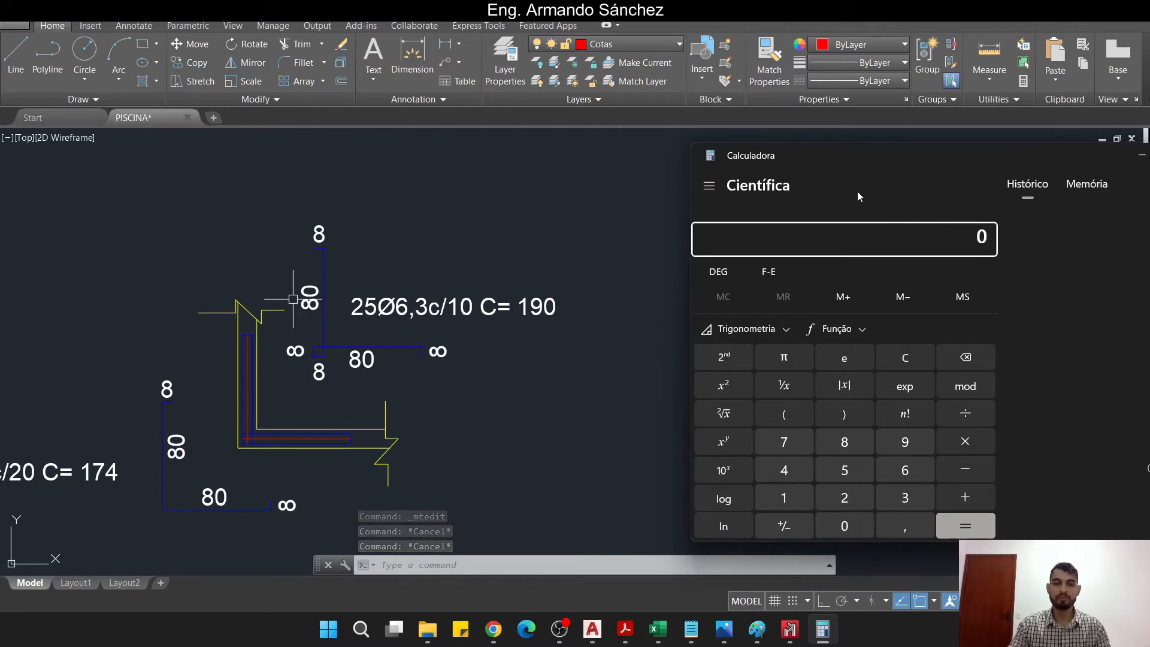
type("25")
key("Escape")
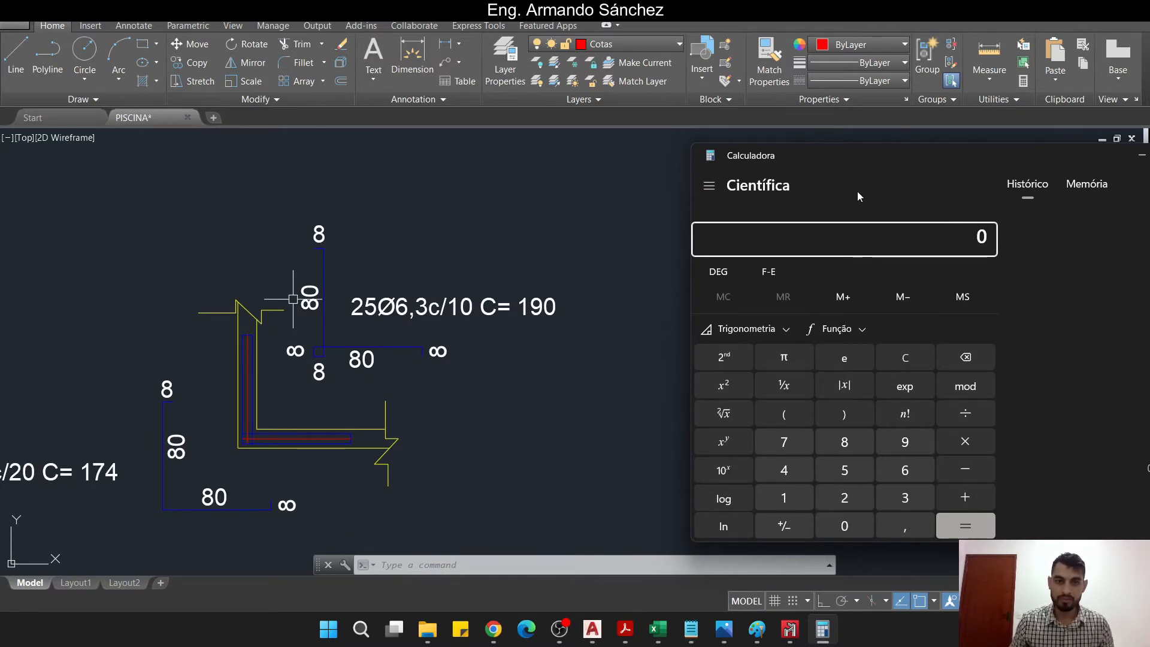
type("1,7")
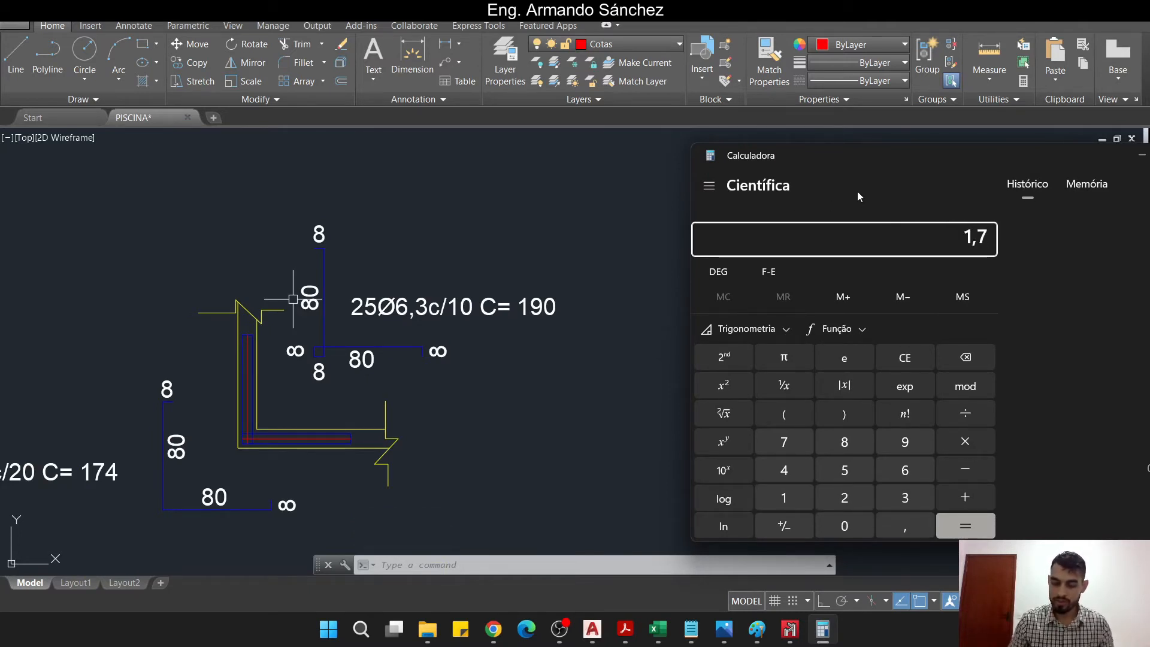
type("/0,2")
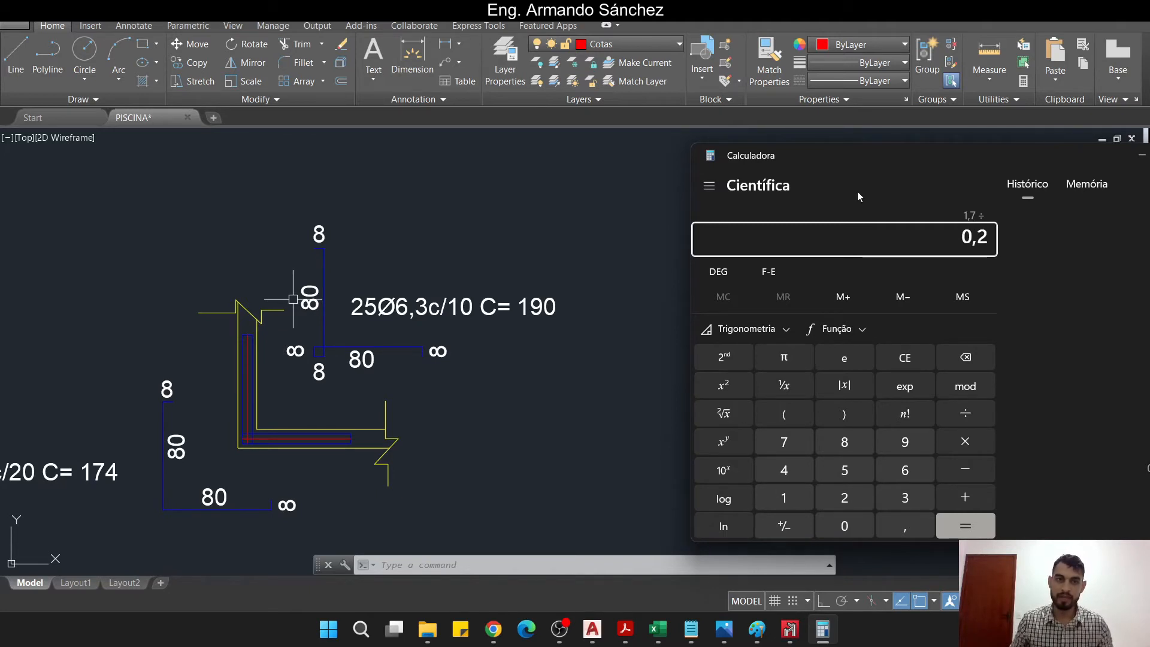
key("BackSpace")
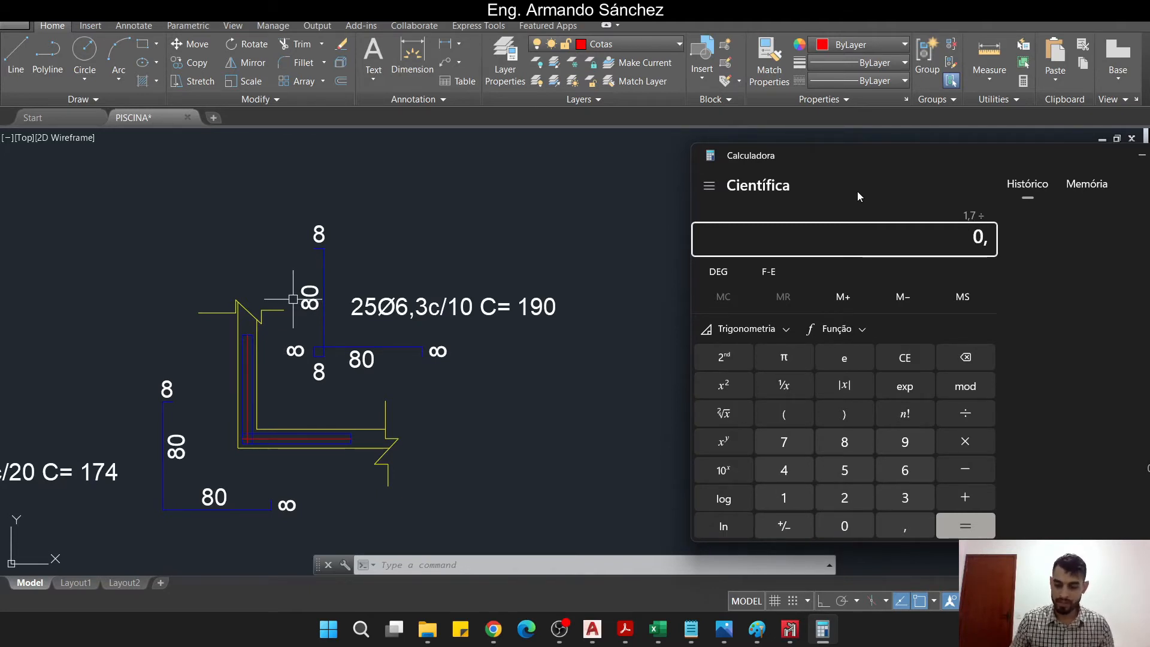
type("1")
key("Return")
- Back in AutoCAD, set the bar quantity in the Ø6,3c/10 C= 190 label to 17
left_click(453, 278)
scroll(366, 310, "up", 4)
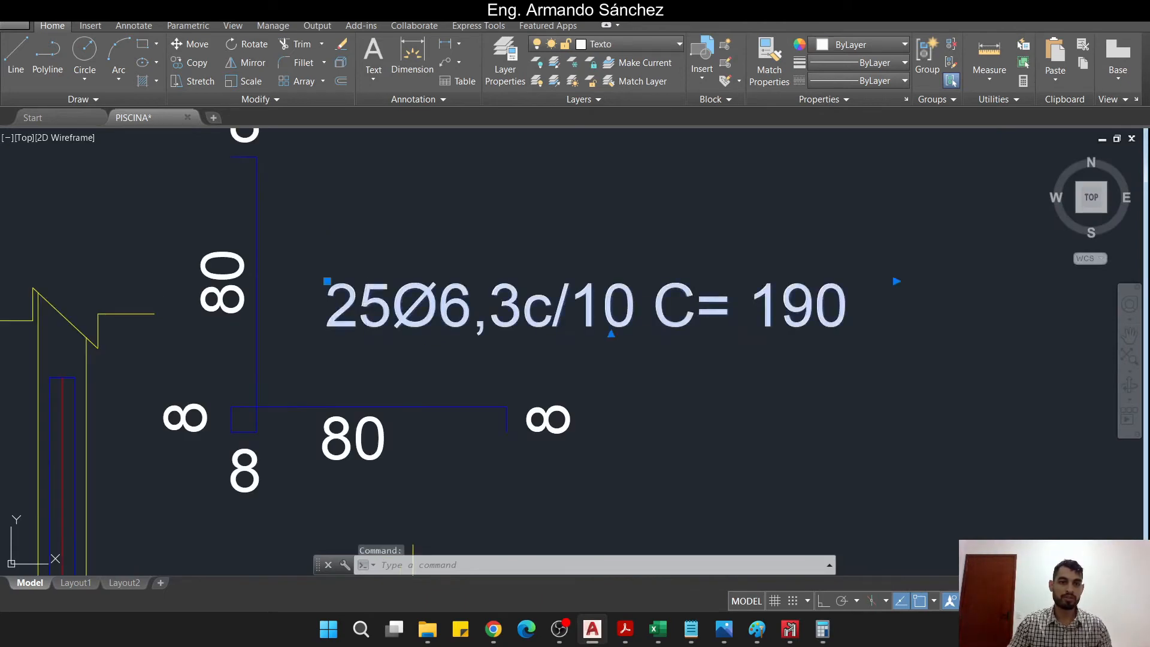
double_click(391, 306)
left_click_drag(390, 305, 310, 307)
type("17")
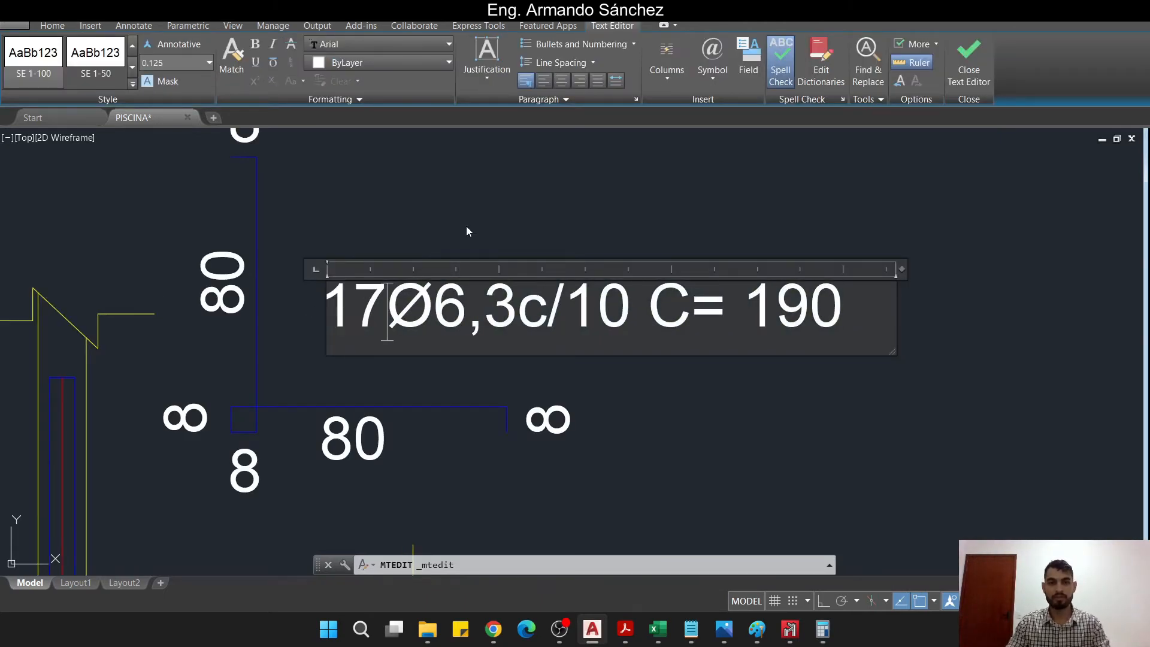
left_click(466, 231)
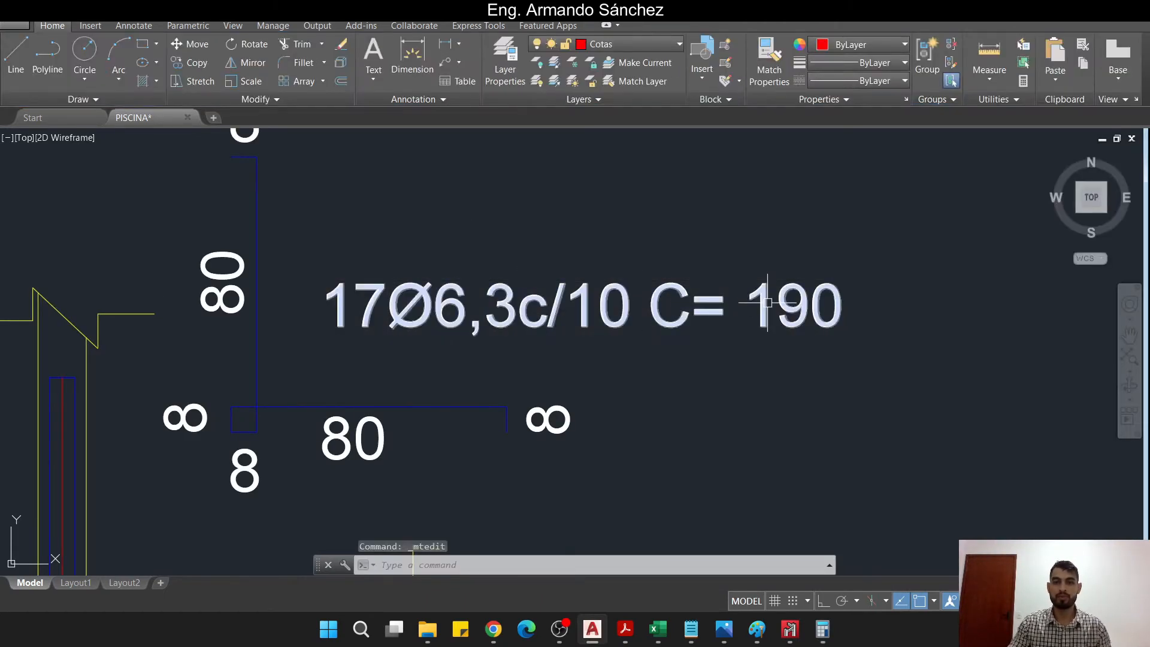
- Compute 80 × 2 + 8 × 4 in Calculator and compare it with the length in the 17Ø6,3c/10 label in AutoCAD
left_click(822, 629)
scroll(416, 483, "down", 2)
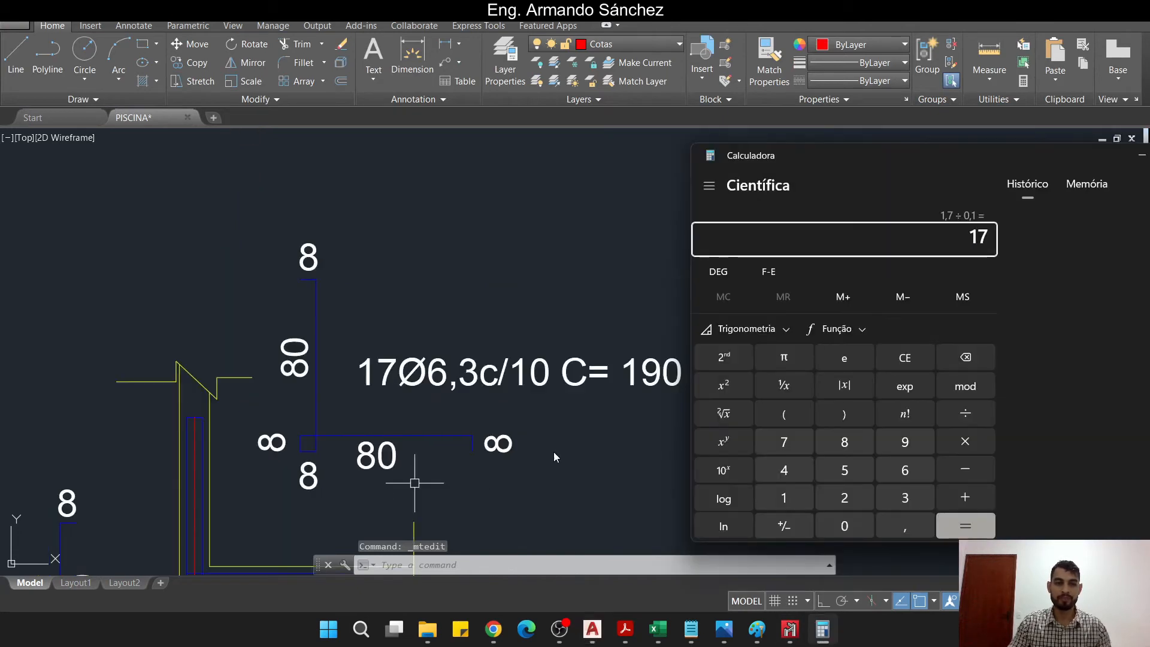
key("Escape")
type("80*2")
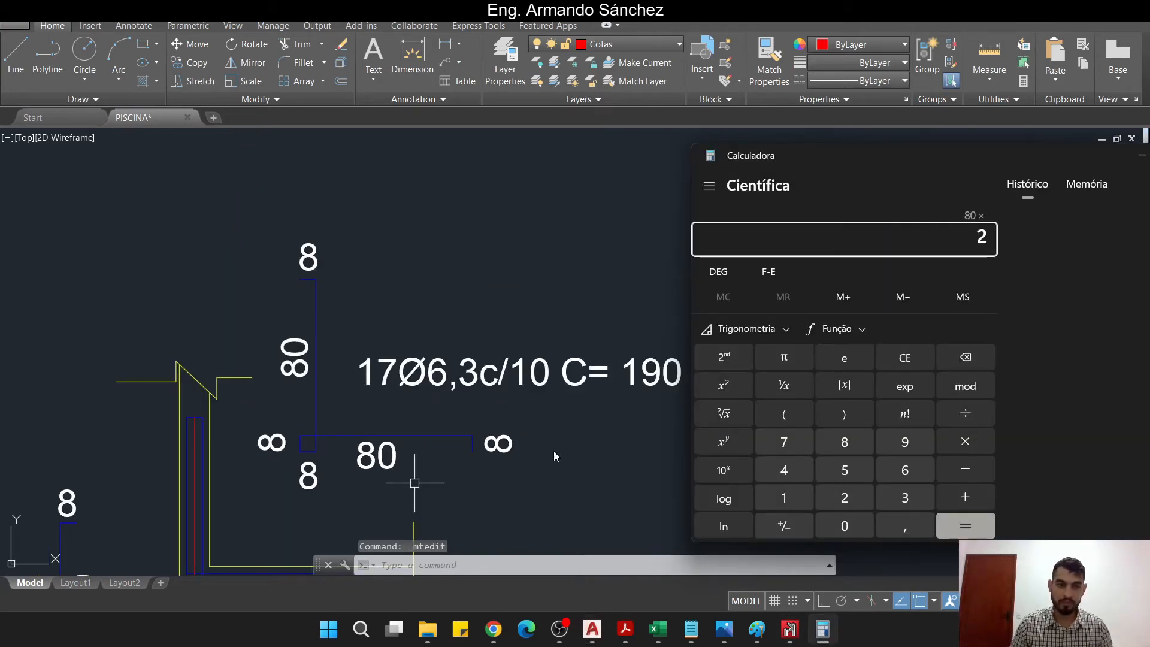
type("+8*4")
key("Return")
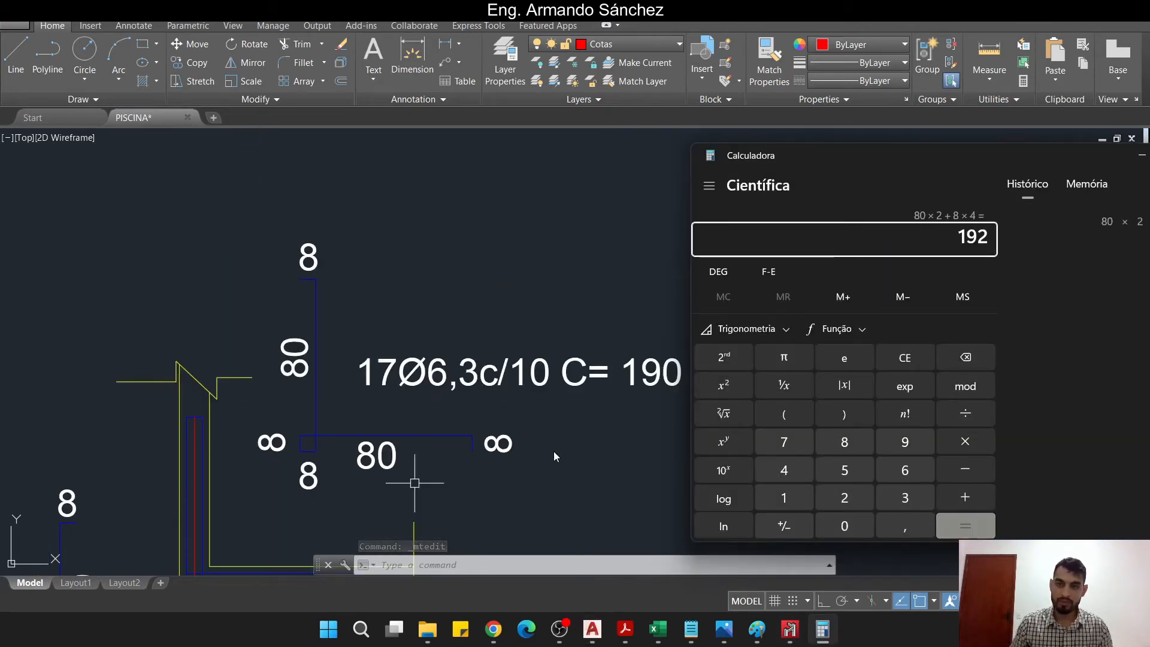
left_click(553, 451)
left_click(655, 376)
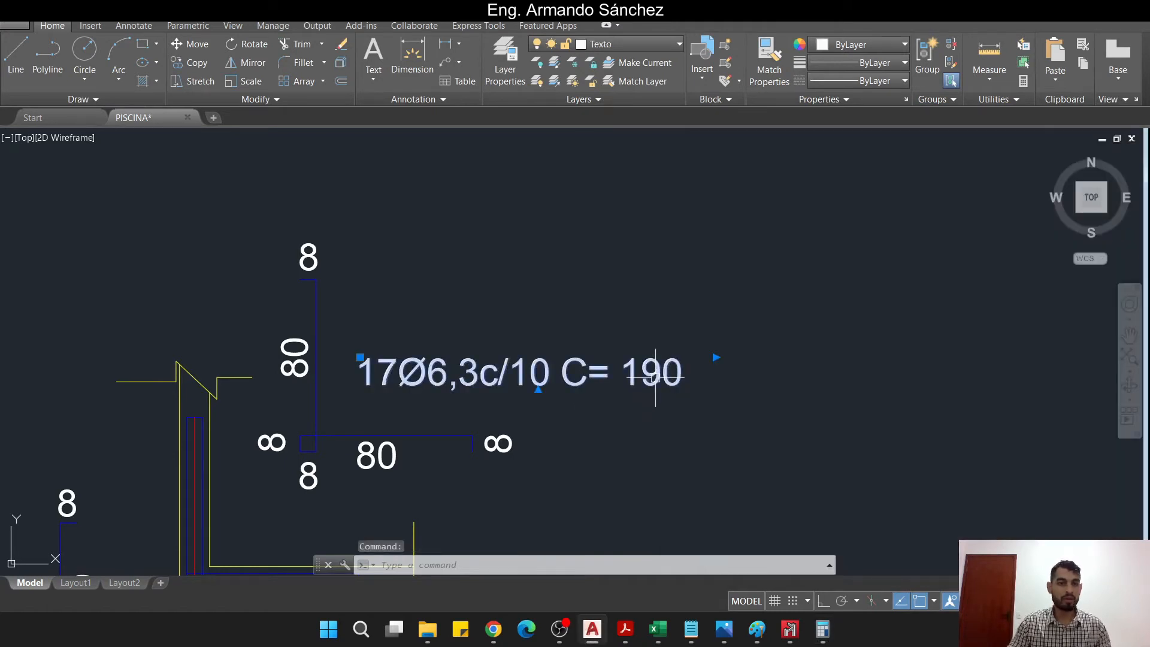
key("Escape")
key("Escape")
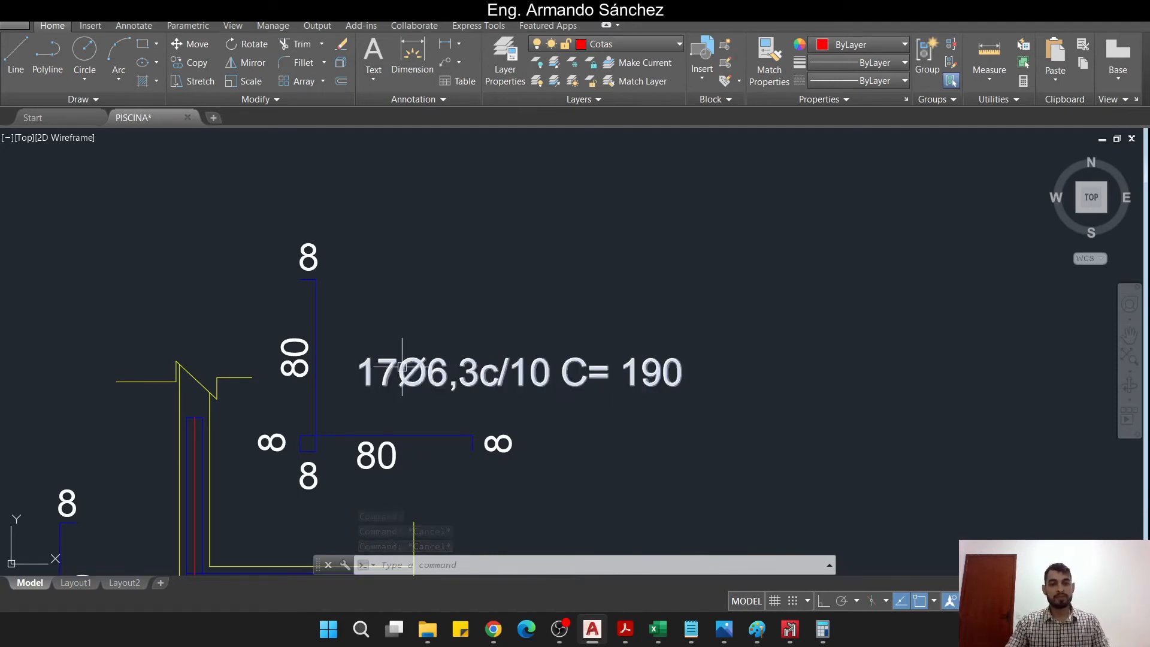
- Move the 7Ø6,3c/20 C= 174 label to just below the horizontal leg of the lower L-shaped bar
middle_click_drag(401, 366, 405, 366)
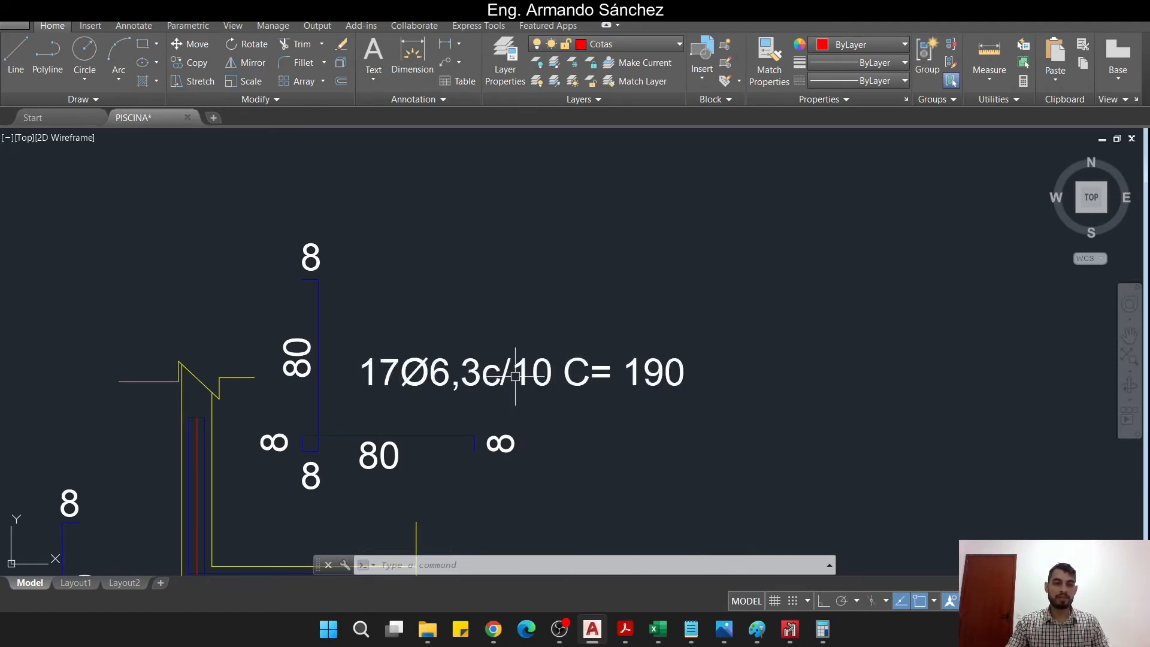
scroll(515, 376, "down", 2)
middle_click_drag(492, 396, 639, 284)
middle_click_drag(506, 357, 552, 315)
scroll(416, 361, "up", 2)
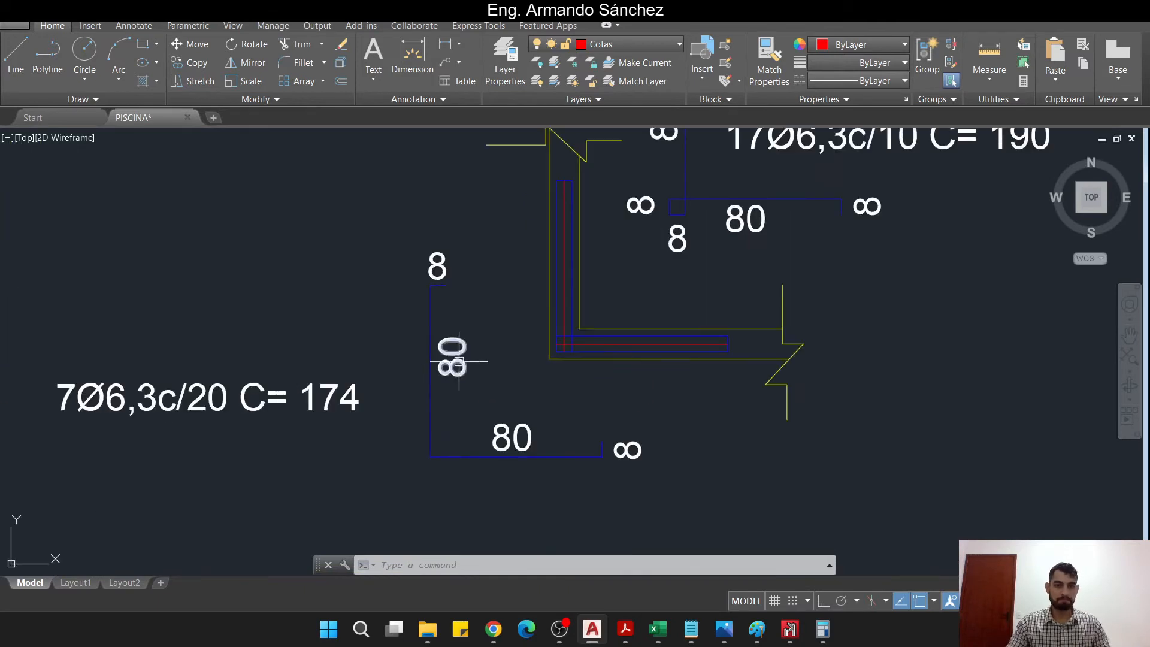
middle_click_drag(459, 361, 529, 339)
key("Escape")
key("Escape")
left_click(339, 380)
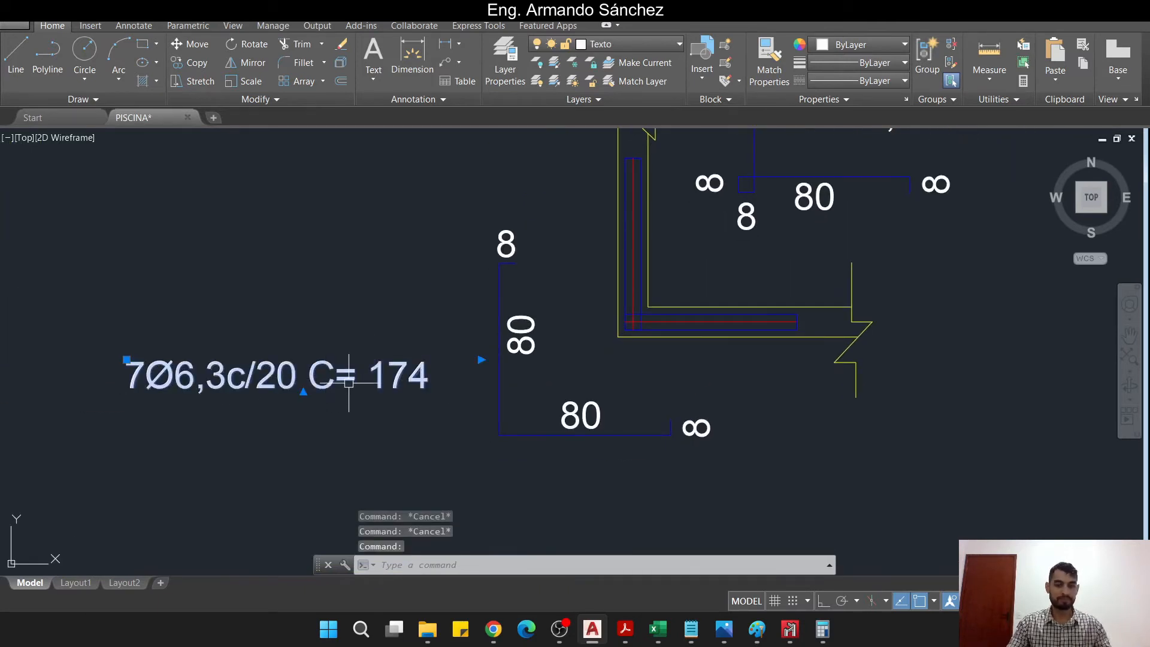
type("m")
key("space")
left_click(305, 386)
left_click(607, 478)
key("Escape")
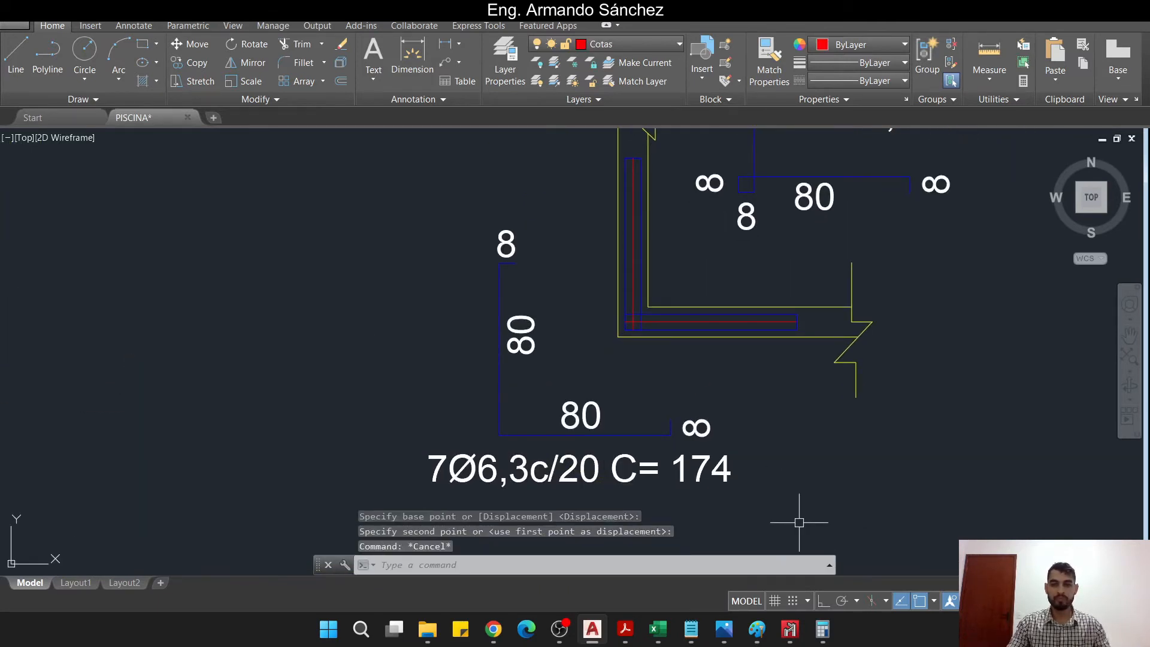
- Switch to Calculator and compute the lower L-shaped bar's total length as 80 × 2 + 8 × 2
left_click(822, 630)
type("8")
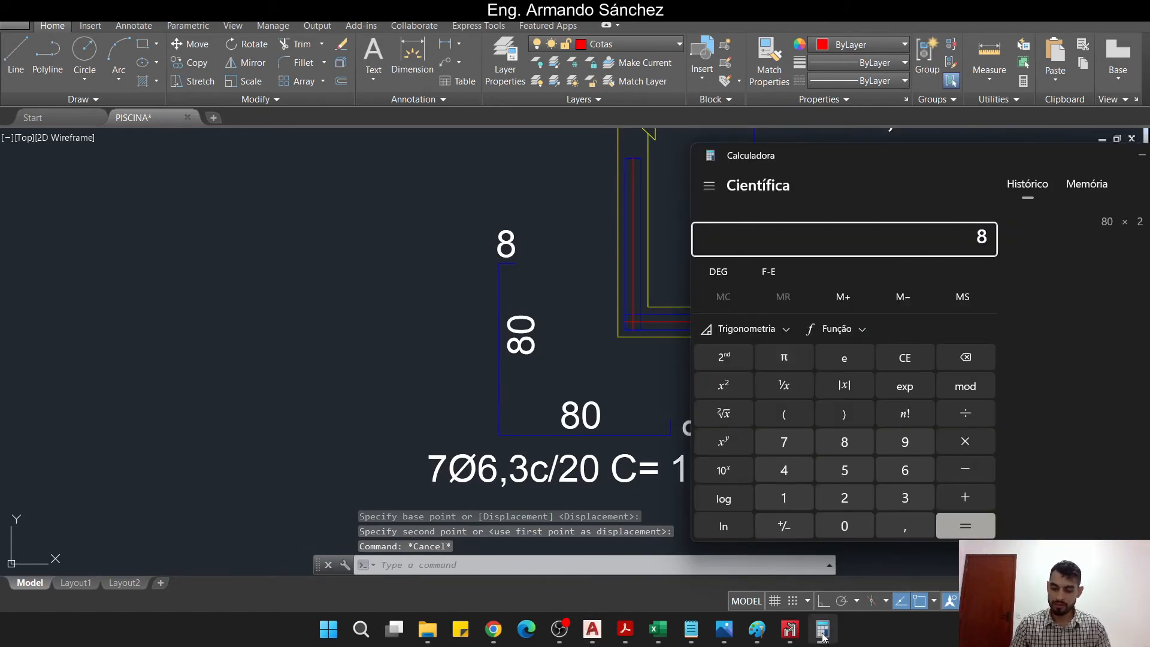
type("+8*2")
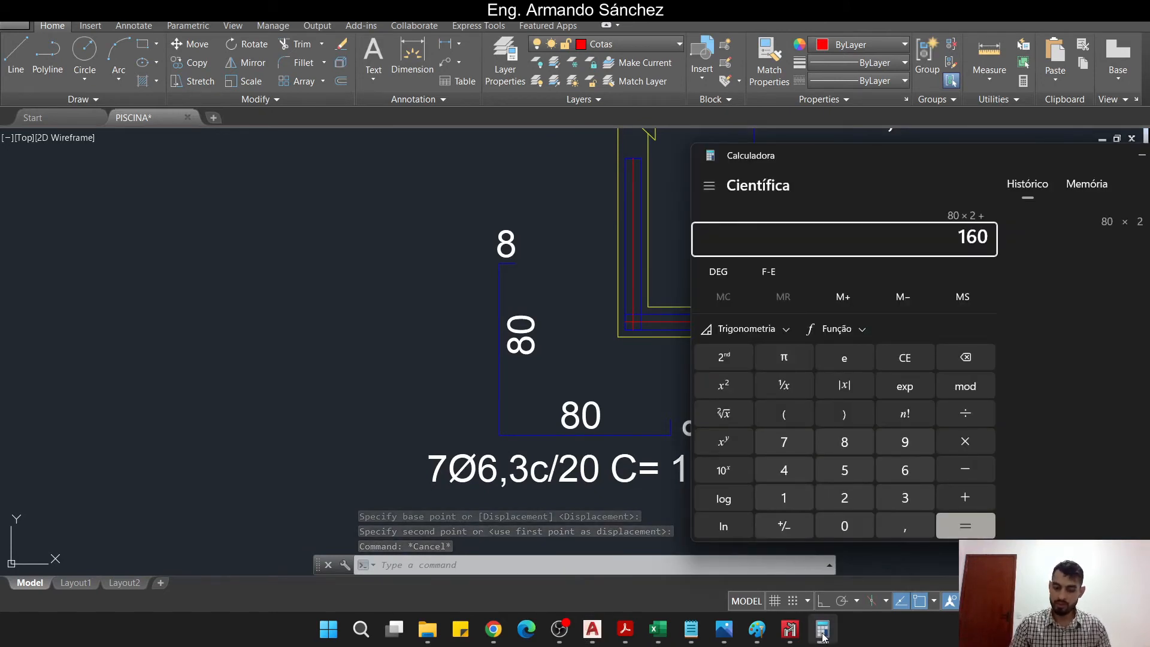
key("Return")
key("Escape")
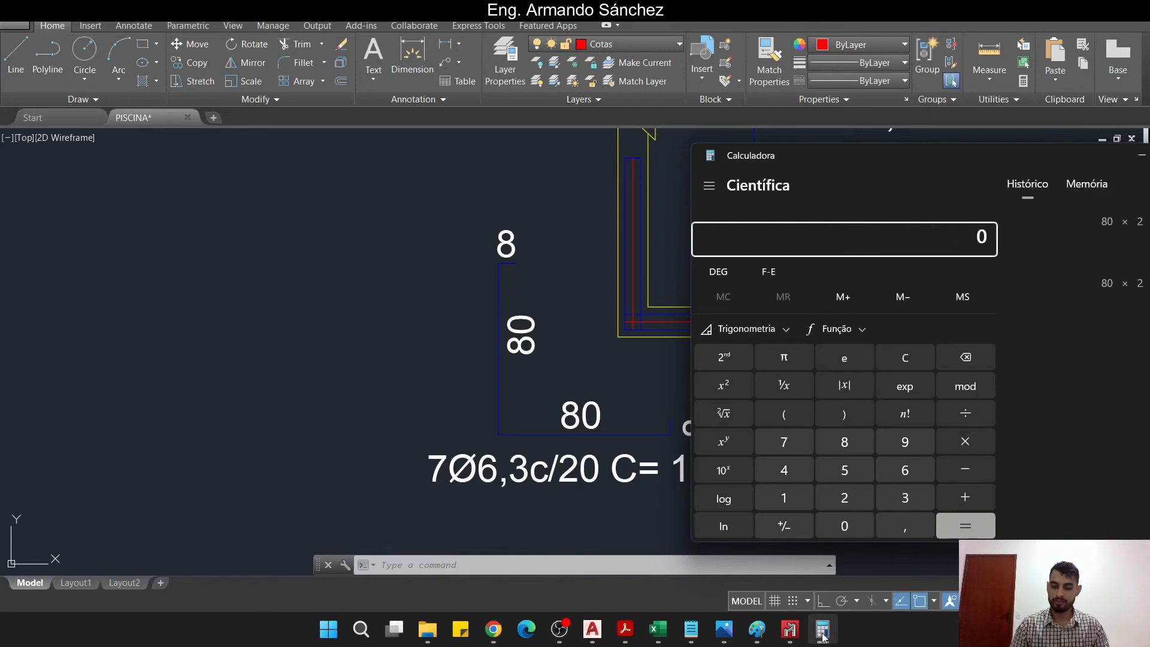
type("80*2+8*")
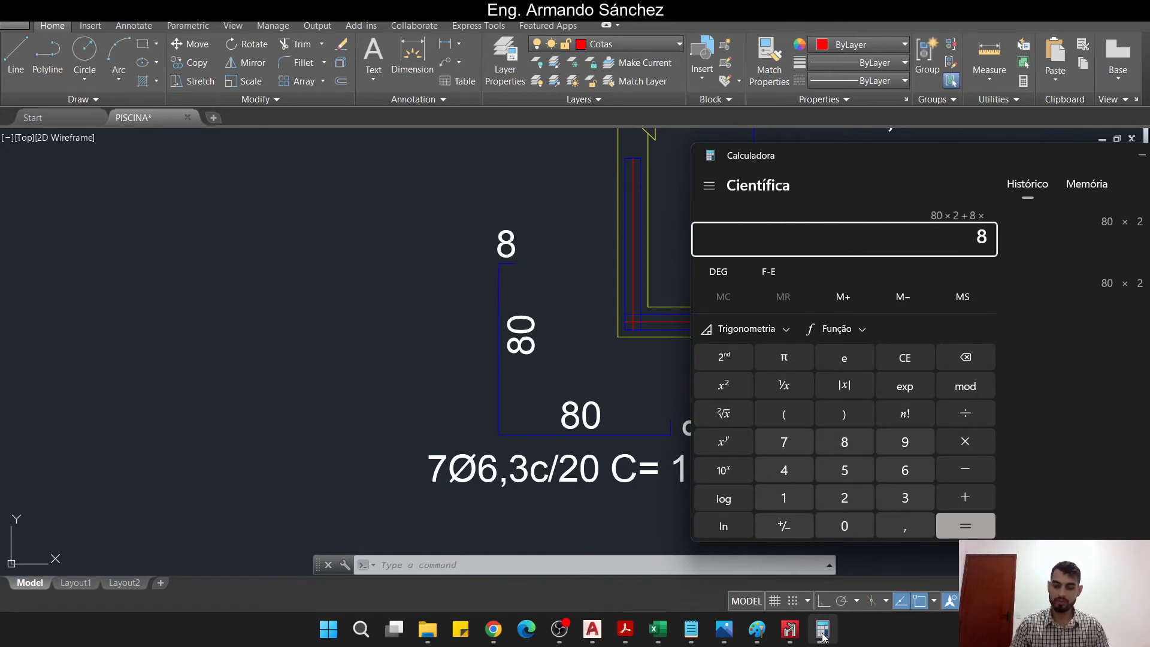
type("2")
key("Return")
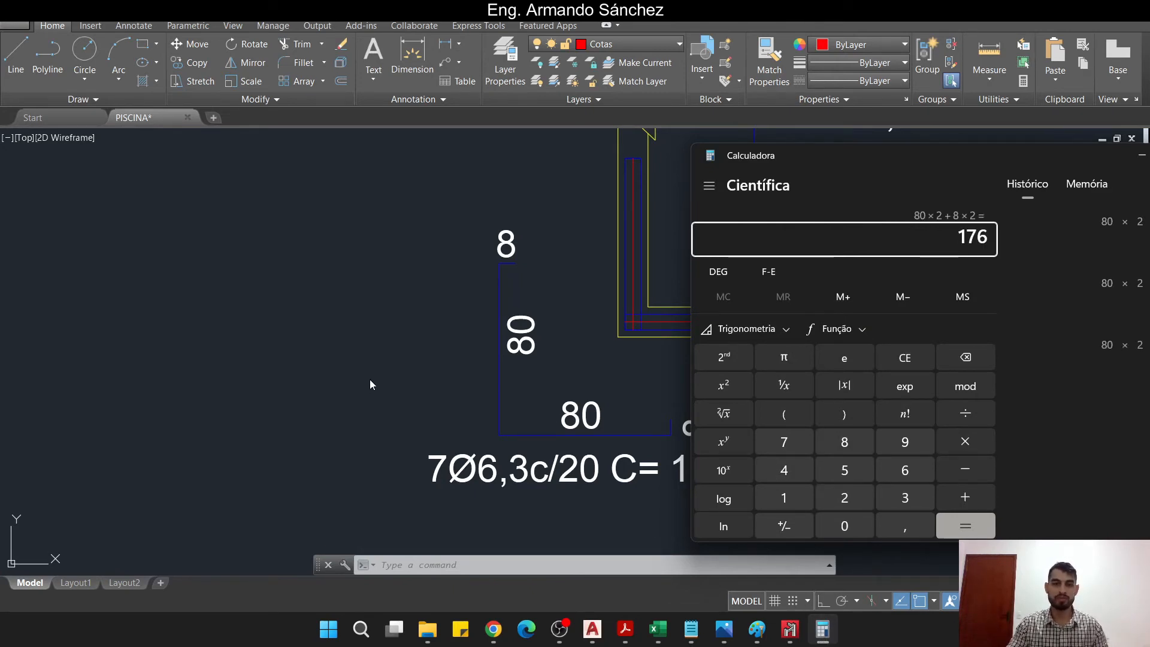
- Back in AutoCAD, set the length in the lower L-shaped bar's Ø6,3c/20 label to C= 175
left_click(369, 378)
middle_click_drag(560, 399, 475, 387)
double_click(540, 459)
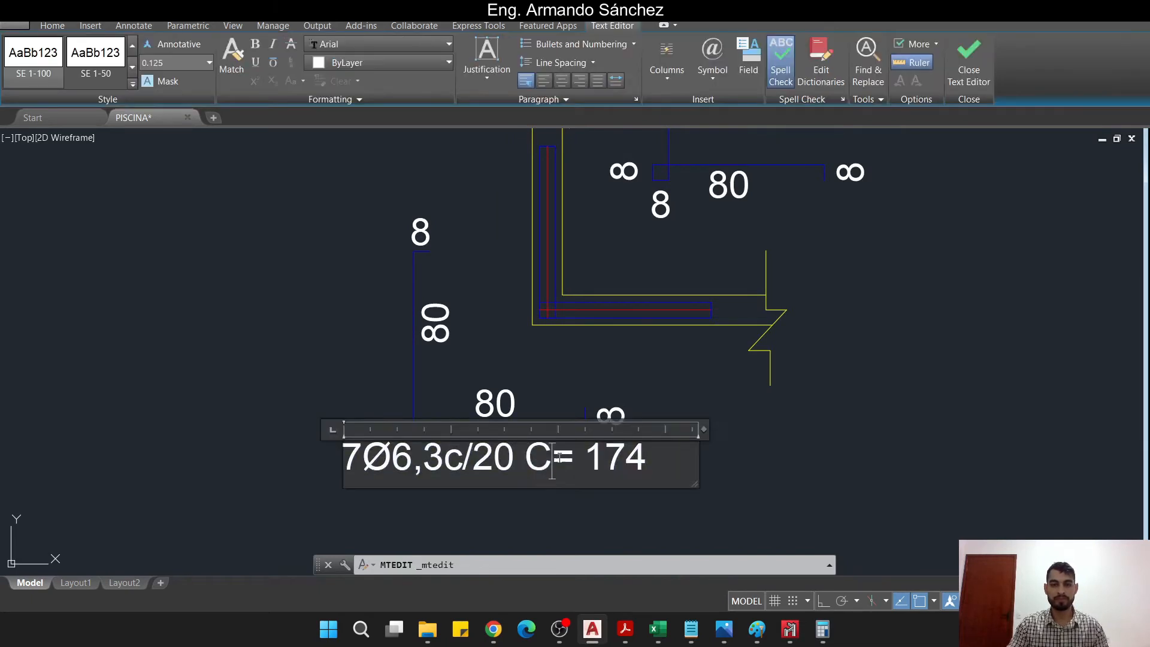
key("BackSpace")
type("5")
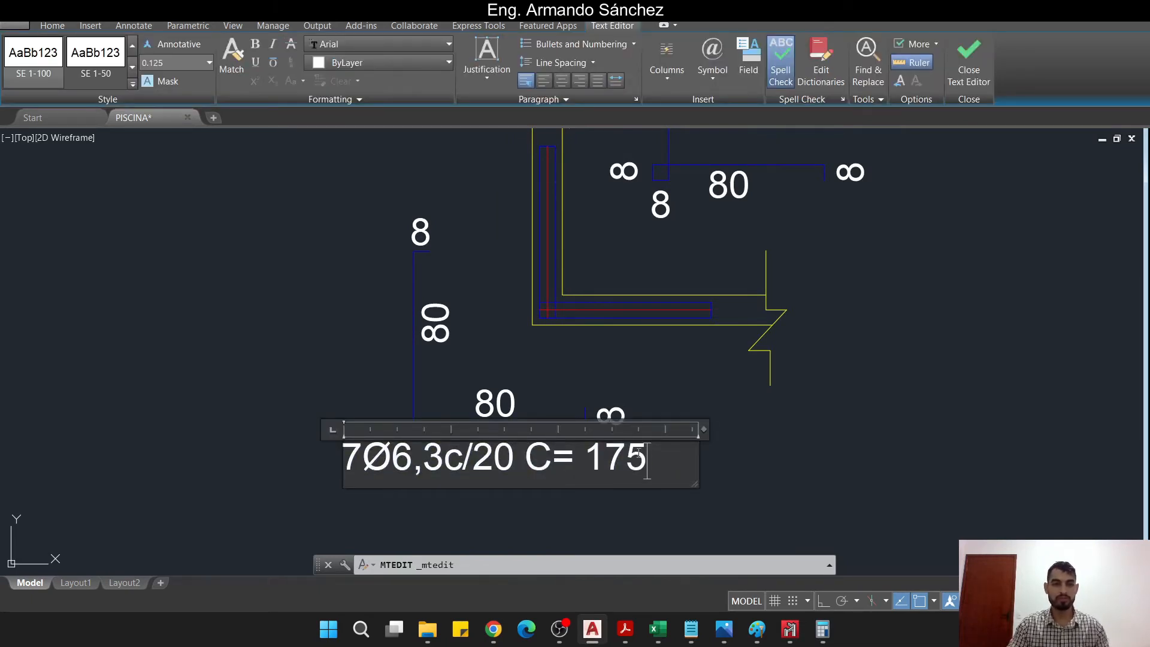
- Set the bar quantity in the lower L-shaped bar's Ø6,3c/20 C= 175 label to 9
left_click(823, 629)
left_click(415, 509)
scroll(423, 494, "down", 3)
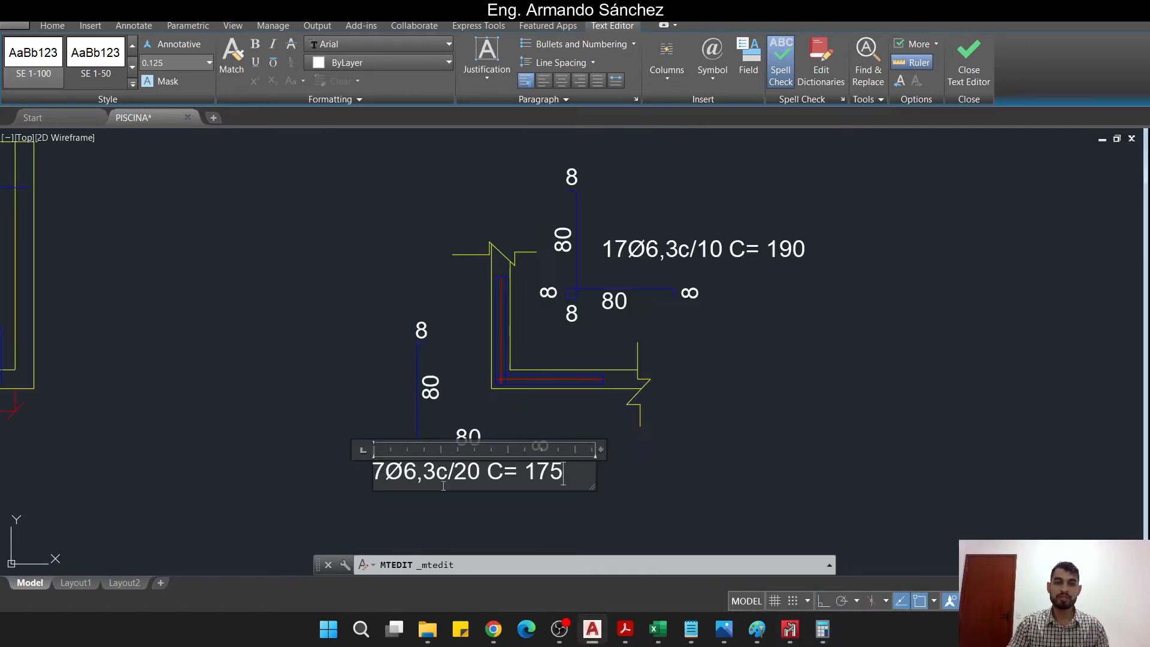
scroll(403, 500, "up", 2)
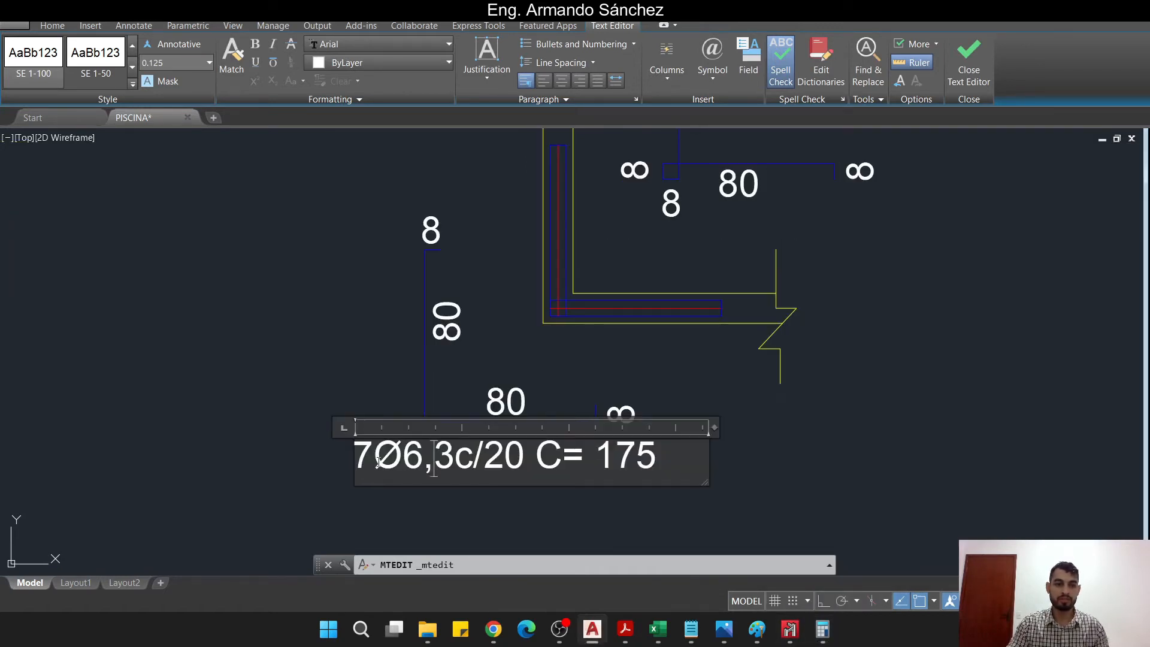
left_click_drag(373, 458, 322, 459)
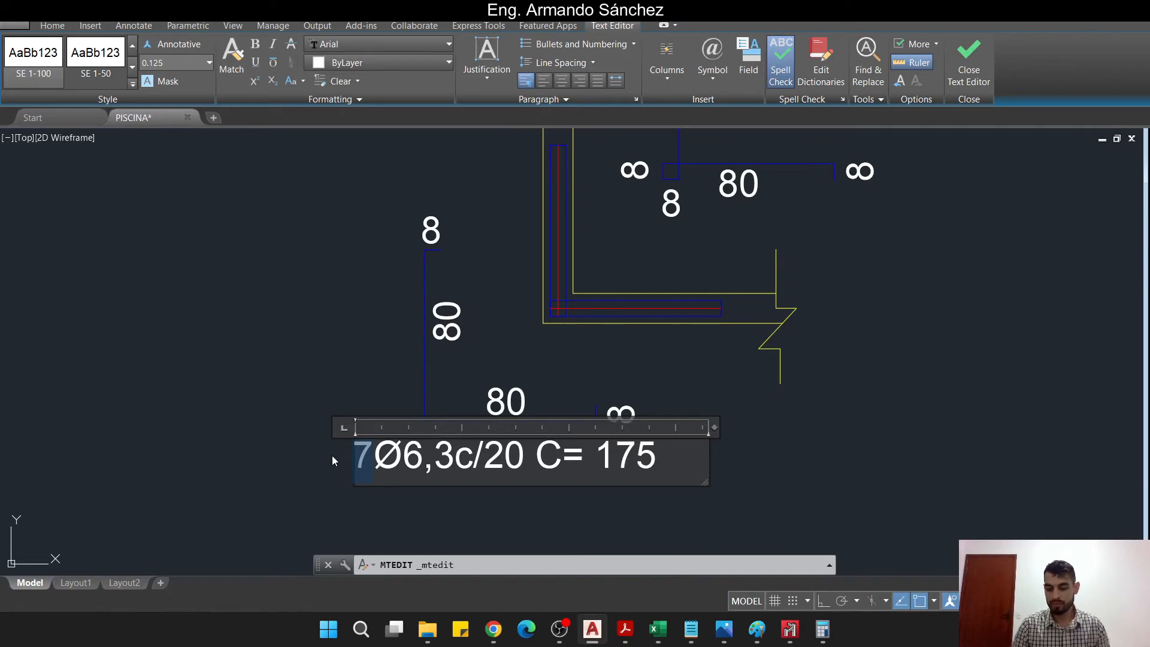
type("9")
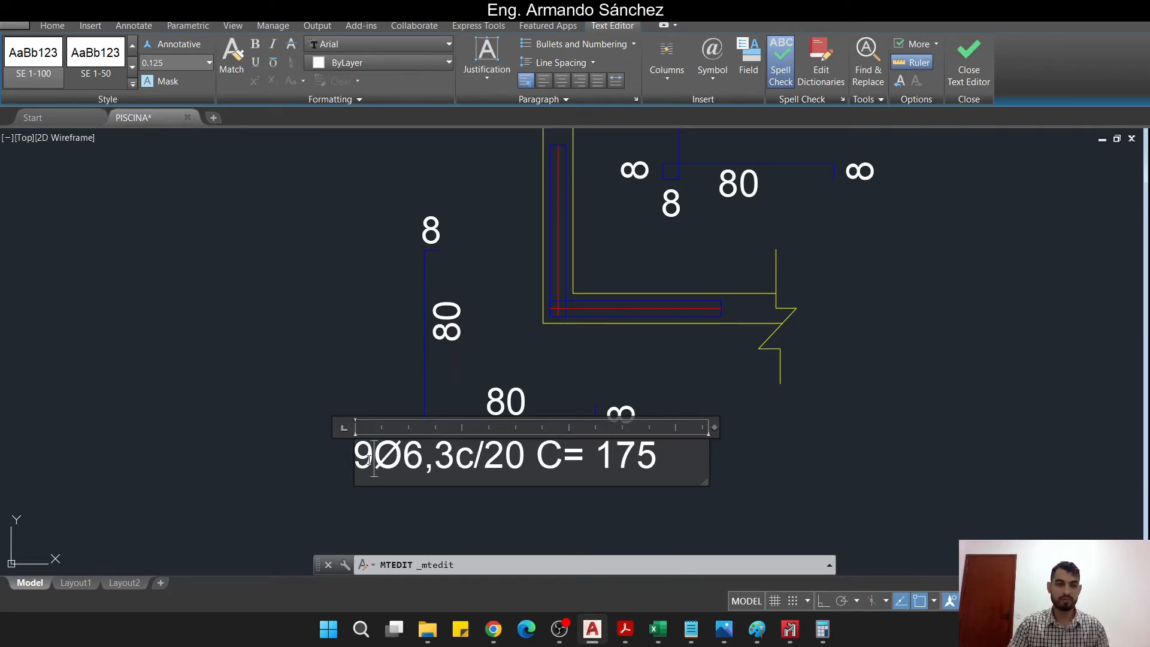
- Switch to Calculator to divide 1,7 by 0,2 for the bar quantity, and return to AutoCAD to close the label's text editing
left_click(822, 630)
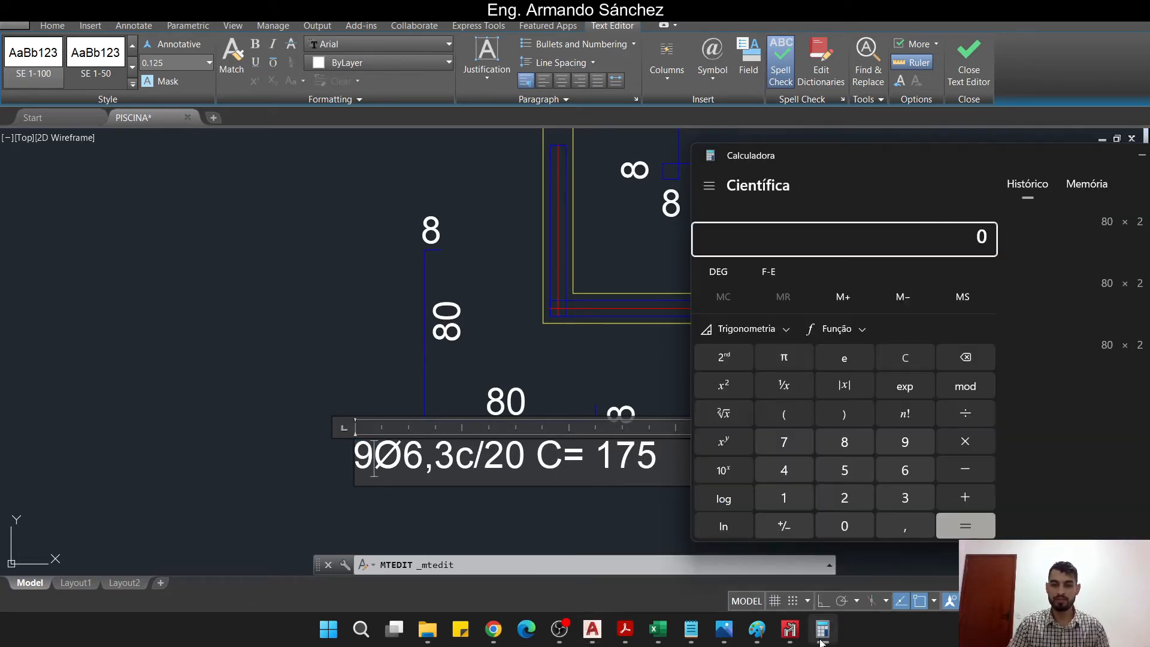
type("1,7/0,2")
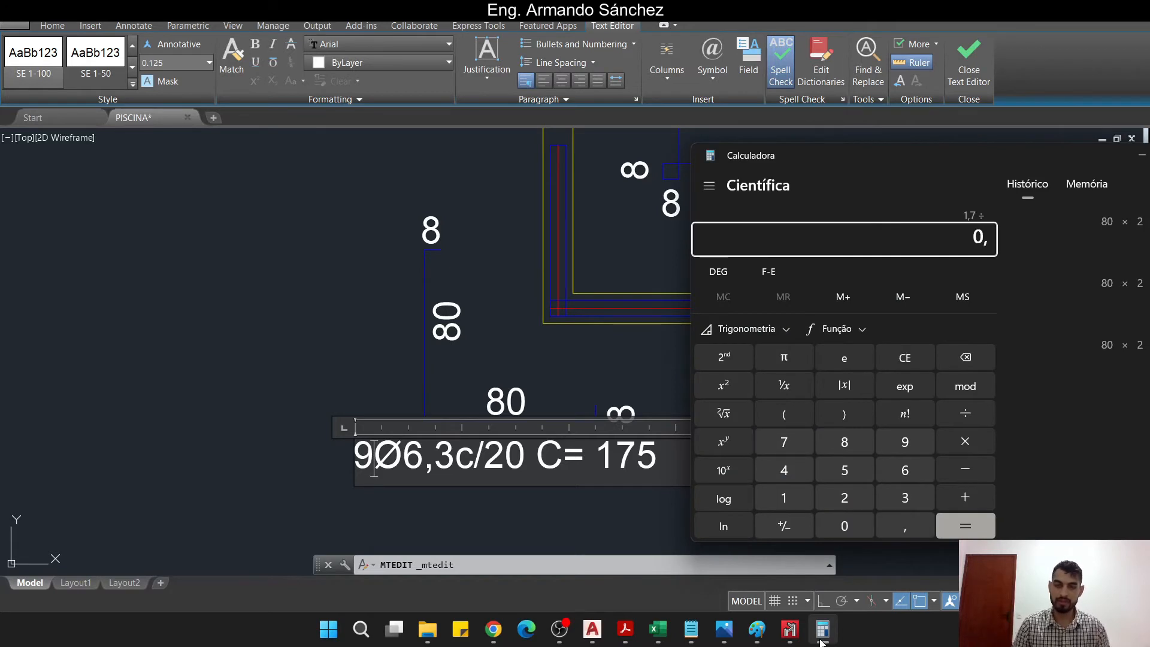
key("Return")
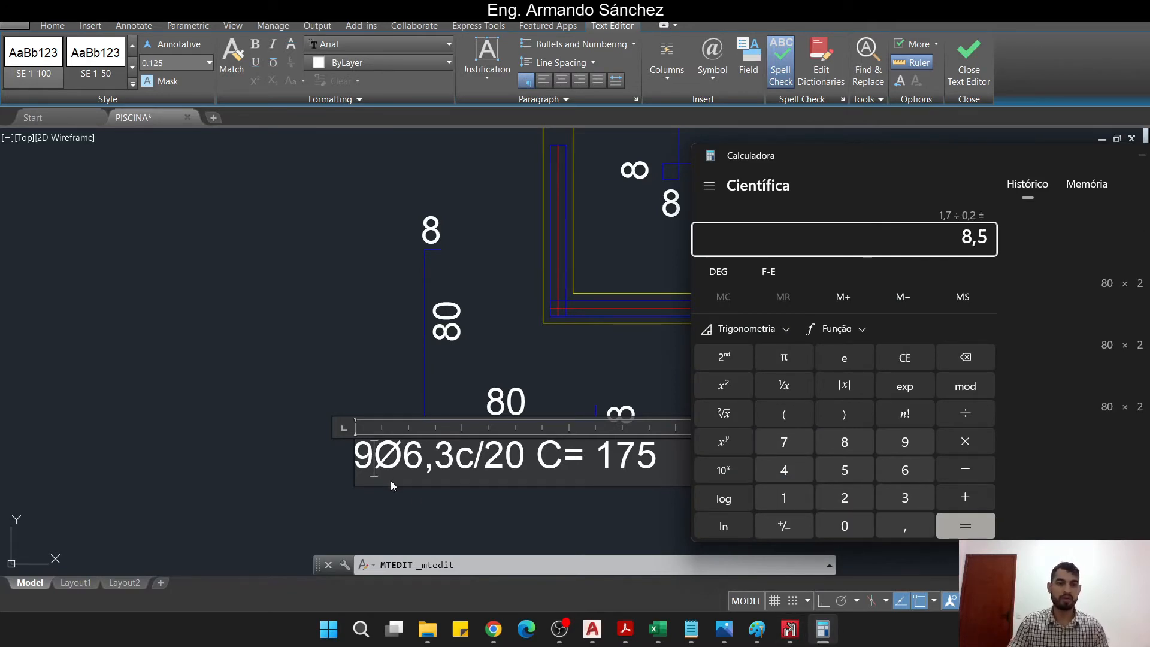
left_click(426, 499)
key("Escape")
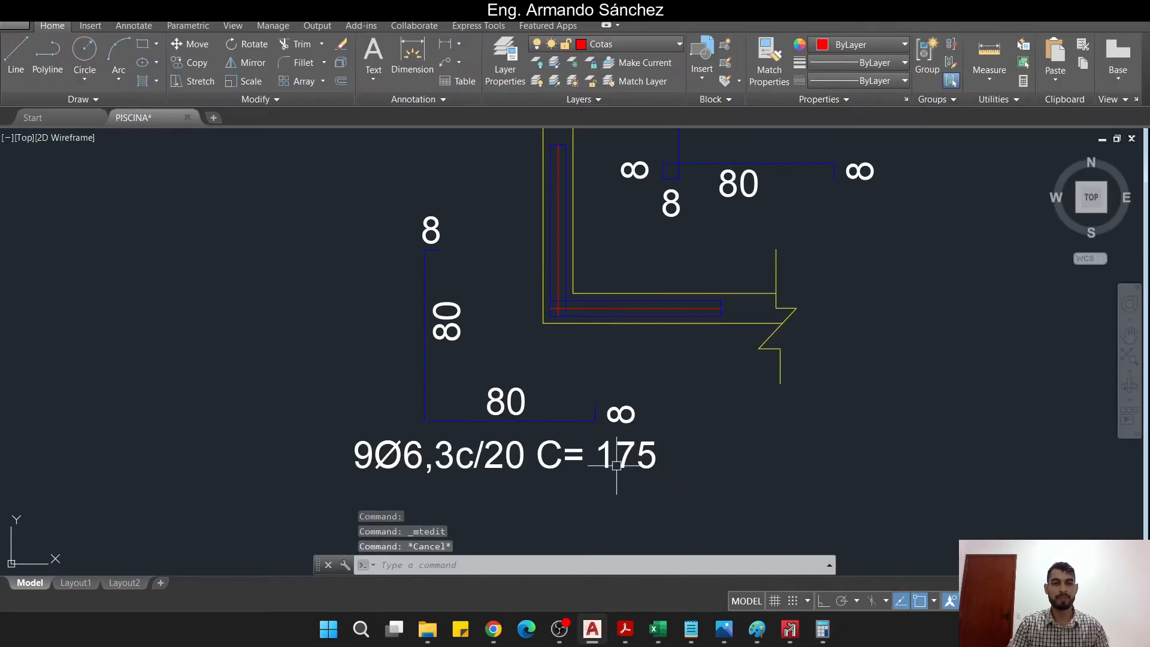
- Erase the two red centre lines of the bars in the Armadura Parede 1 e 2 wall corner
scroll(616, 466, "down", 4)
middle_click_drag(570, 411, 569, 362)
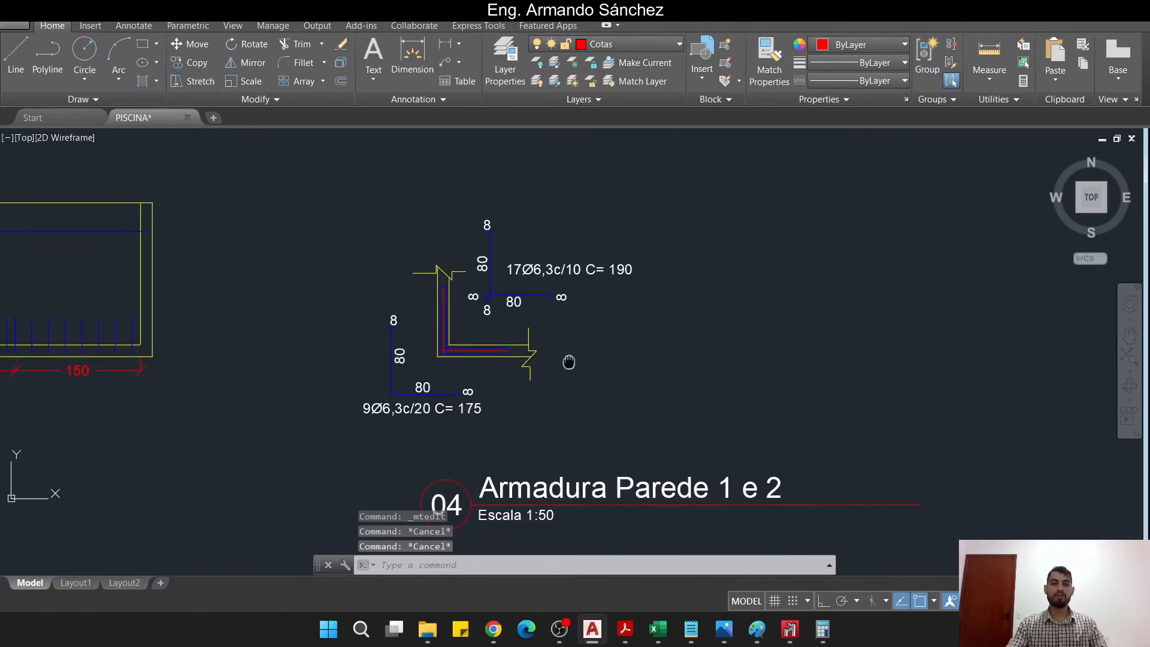
scroll(461, 342, "up", 10)
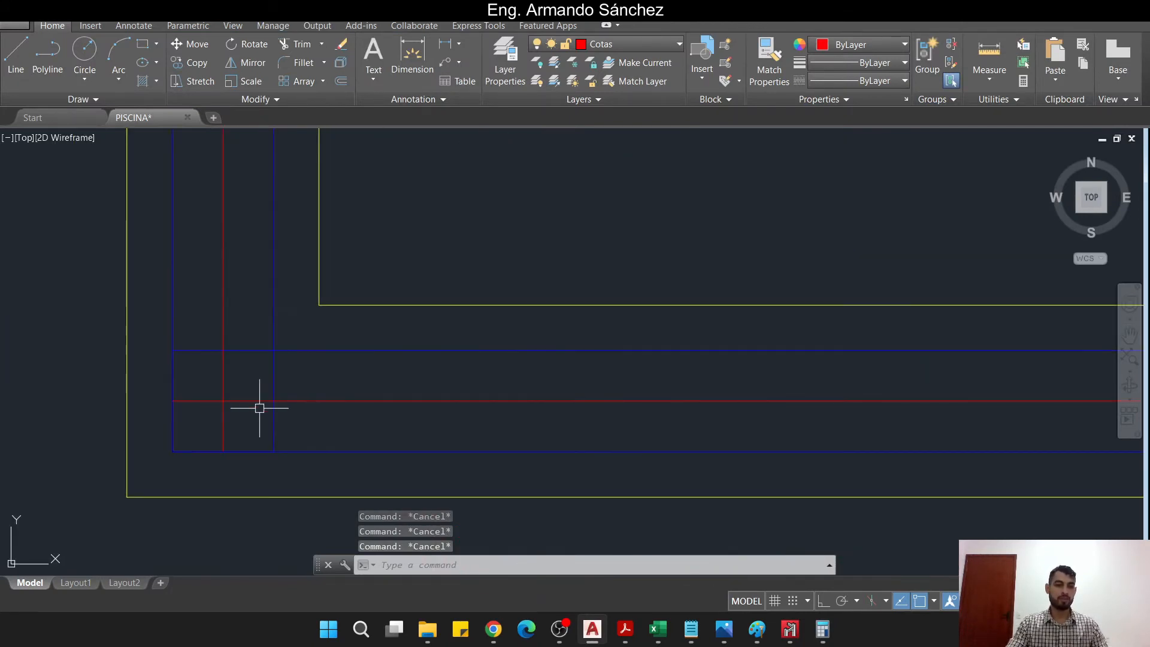
left_click(259, 408)
left_click(221, 390)
type("E")
key("Return")
scroll(588, 324, "down", 5)
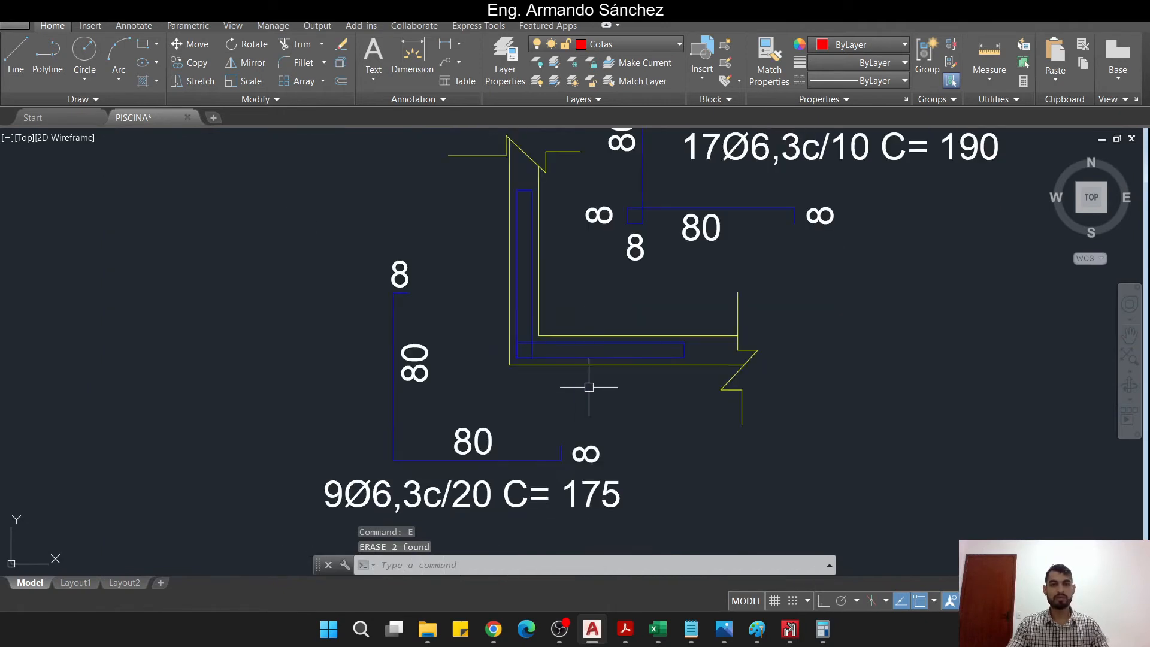
middle_click_drag(589, 387, 541, 417)
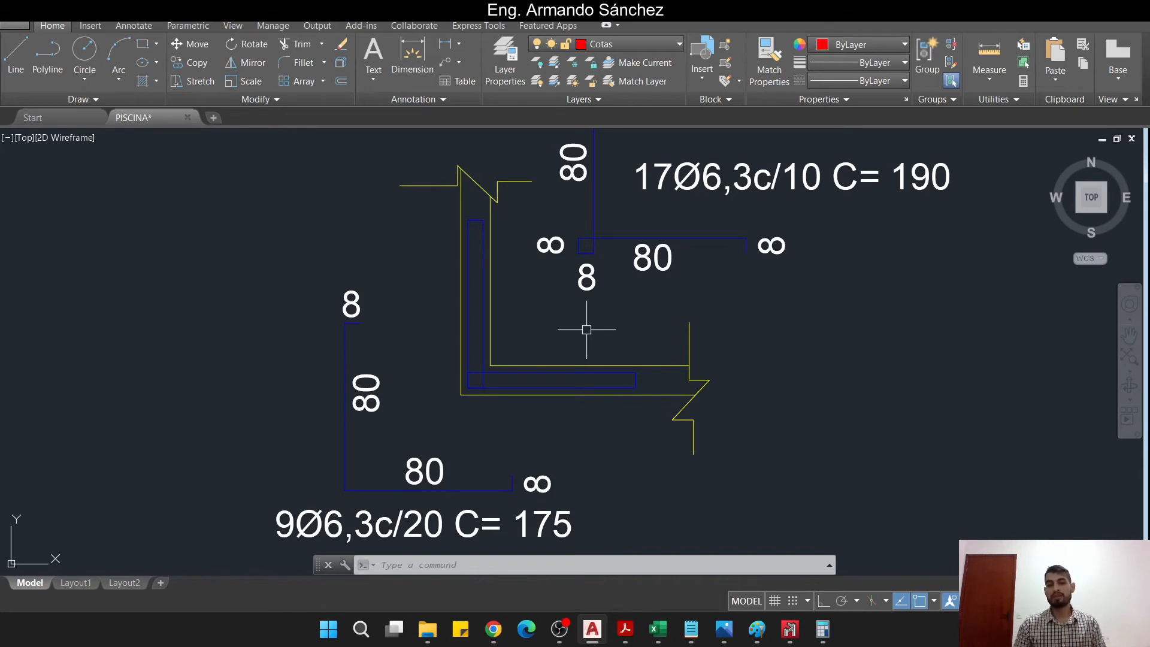
key("Escape")
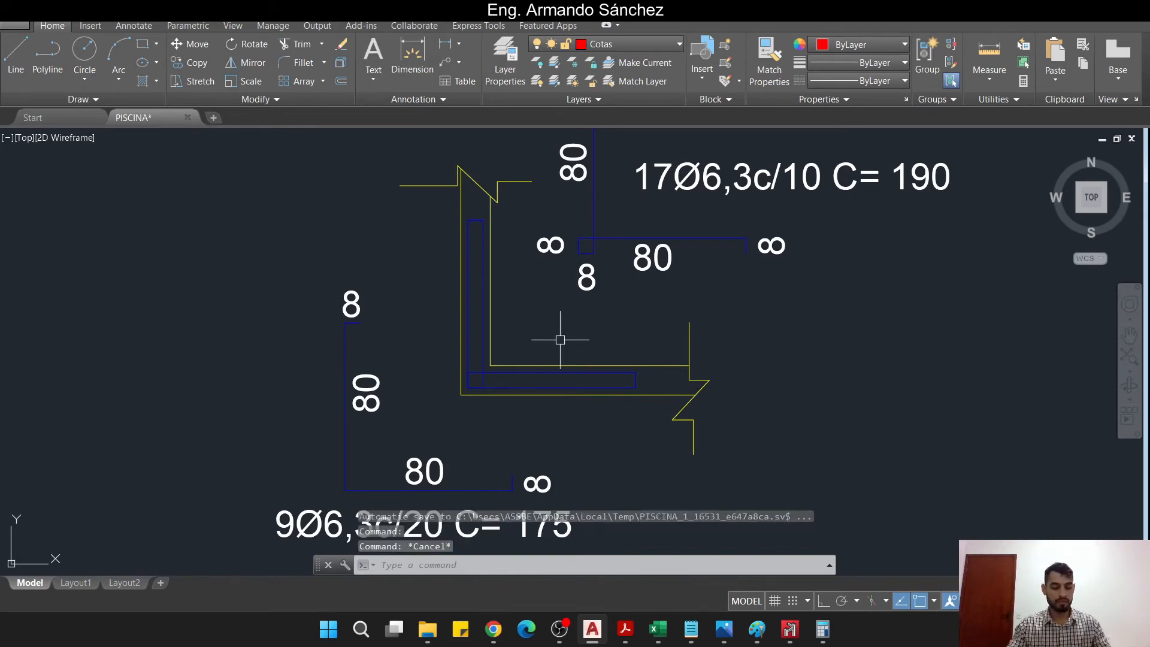
- Make layer 2 current and draw three 0.15 line segments with Ortho on, forming a square at the wall's inner corner
left_click(639, 45)
left_click(611, 123)
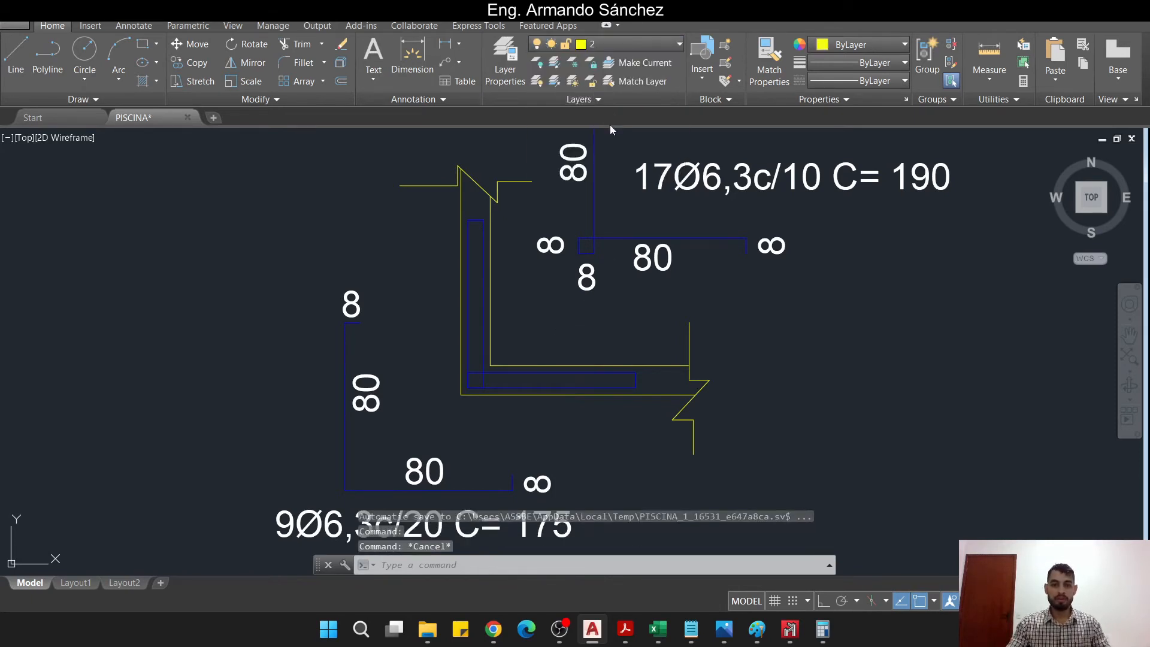
type("l")
key("Return")
scroll(539, 288, "up", 4)
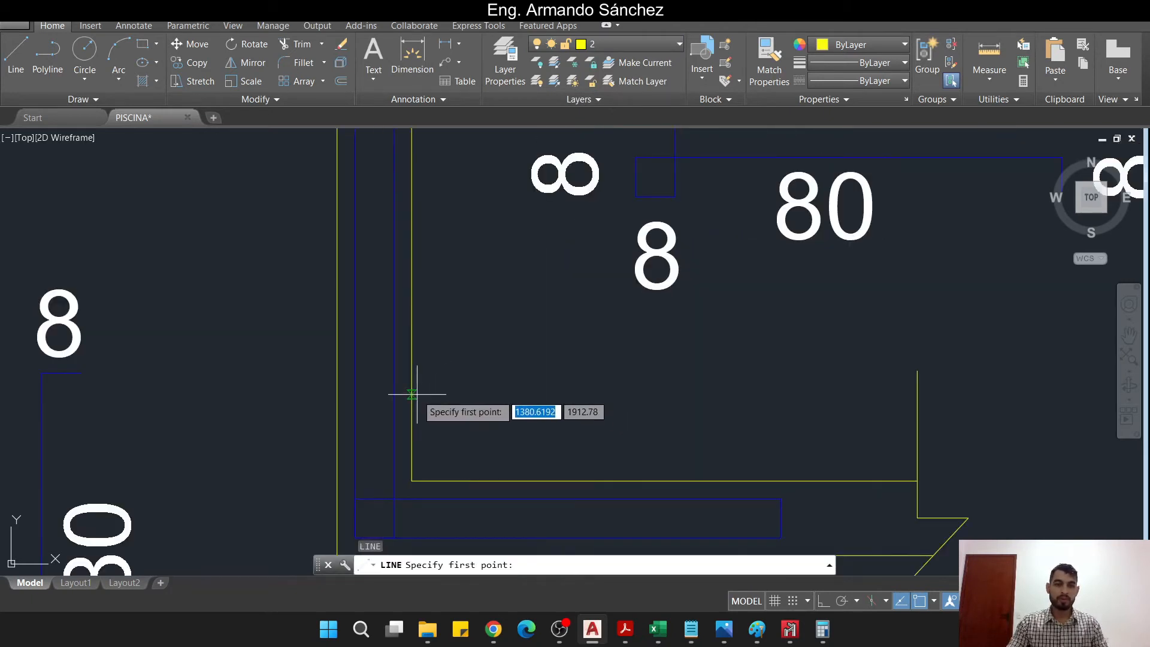
left_click(411, 479)
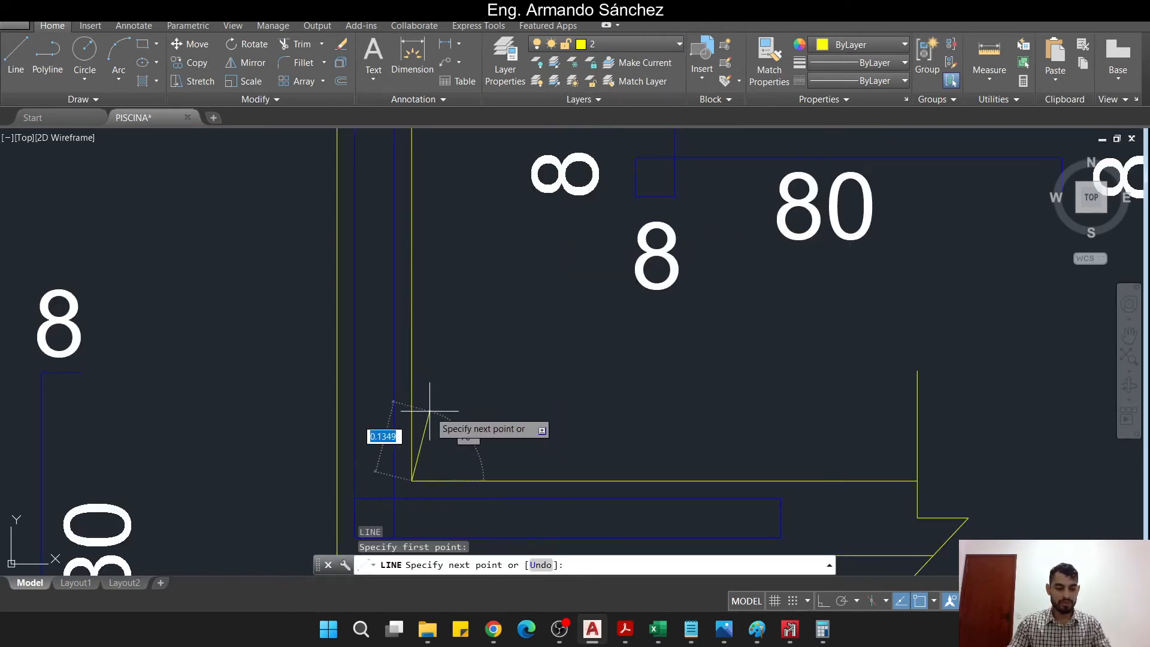
key("F8")
key("Return")
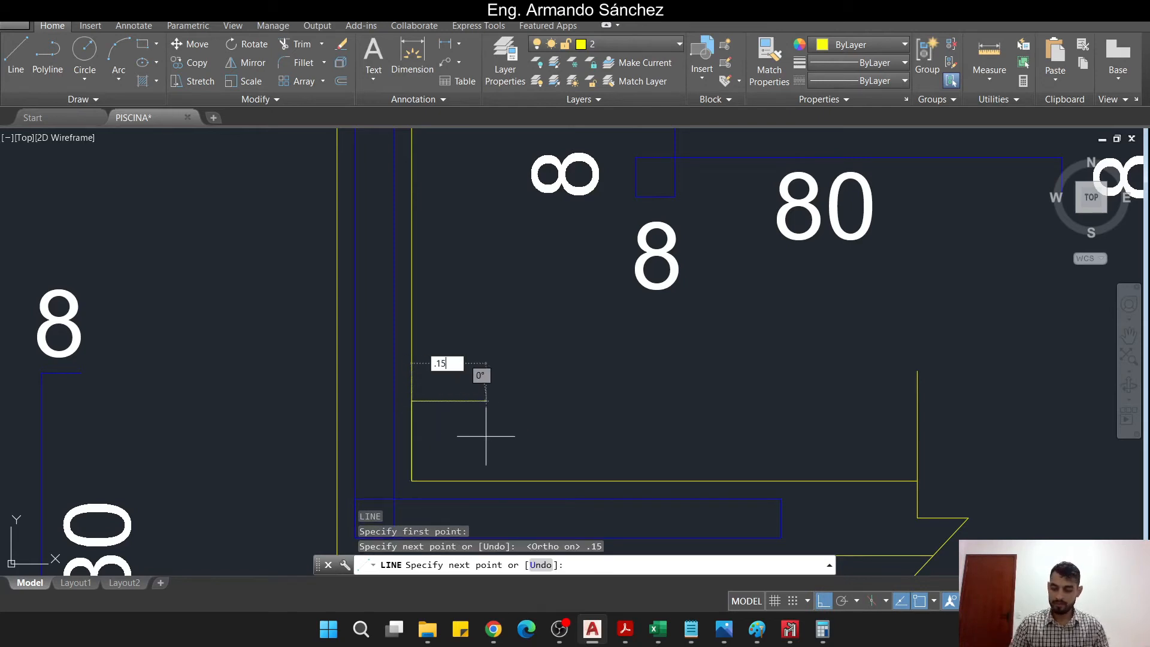
key("Return")
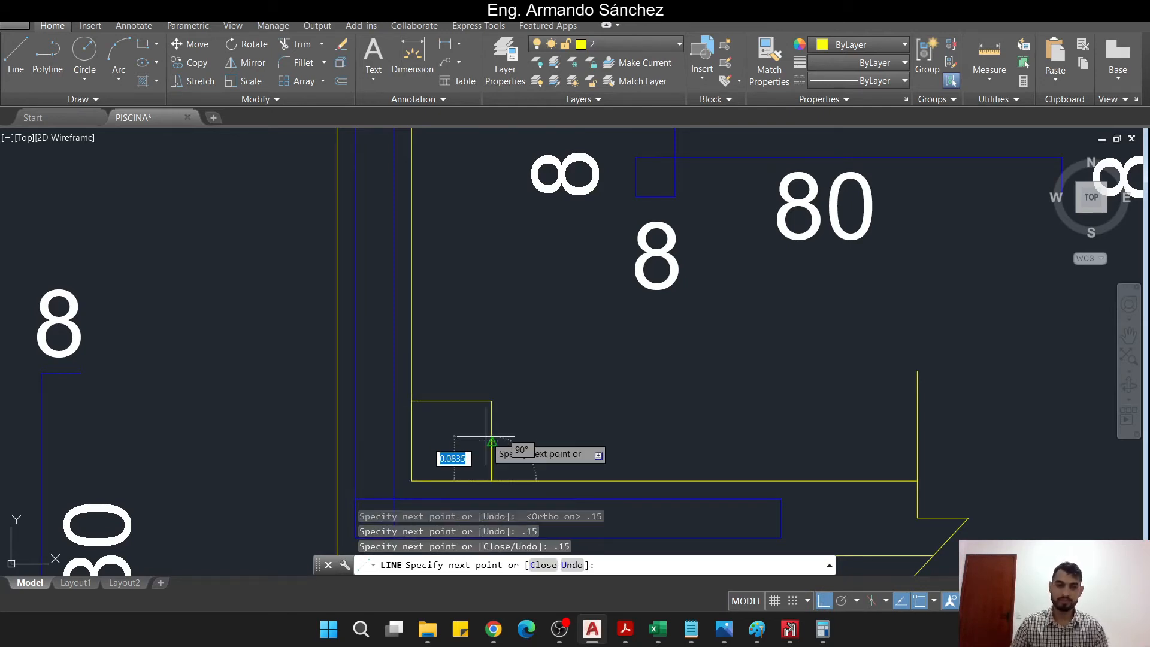
key("Escape")
- Draw a diagonal line across the corner square, from its upper-left corner to its lower-right corner
key("Return")
left_click(412, 400)
left_click(501, 479)
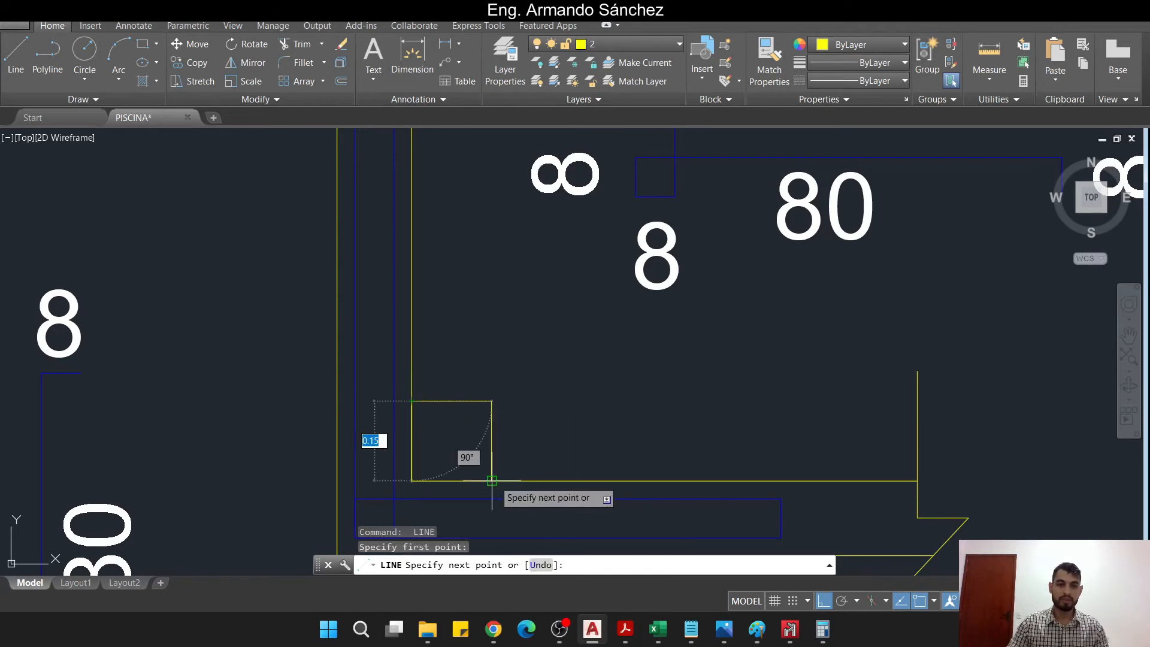
key("Escape")
type("tr")
key("Return")
left_click(527, 453)
key("Escape")
key("Escape")
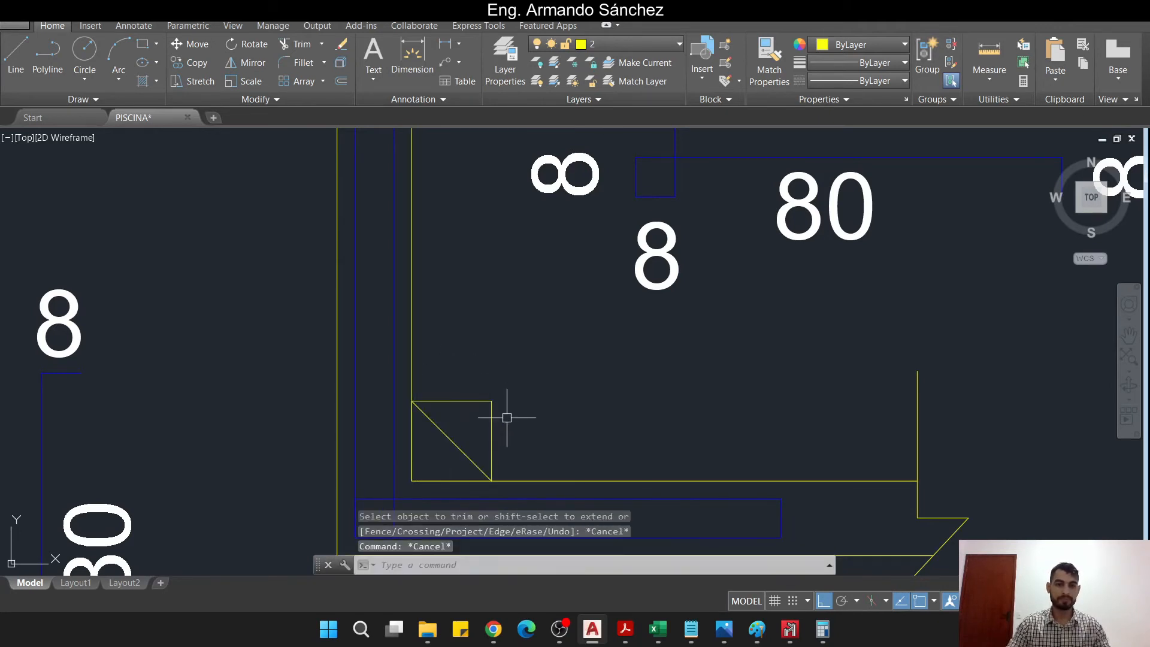
- Erase the square's top and right construction lines, keeping the diagonal
left_click(505, 411)
left_click(473, 384)
key("Return")
scroll(547, 329, "down", 3)
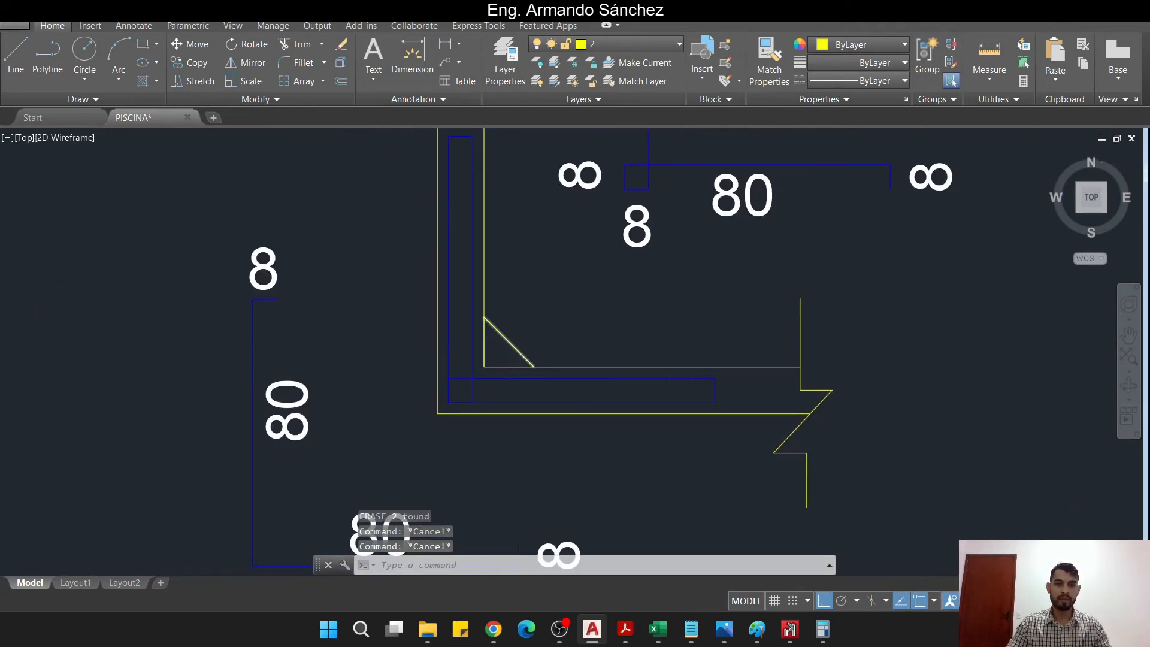
- Trim the inner wall's horizontal line behind the diagonal and erase the leftover vertical segment to open the chamfered corner
scroll(518, 319, "up", 5)
type("tr")
key("Return")
key("Return")
left_click(482, 429)
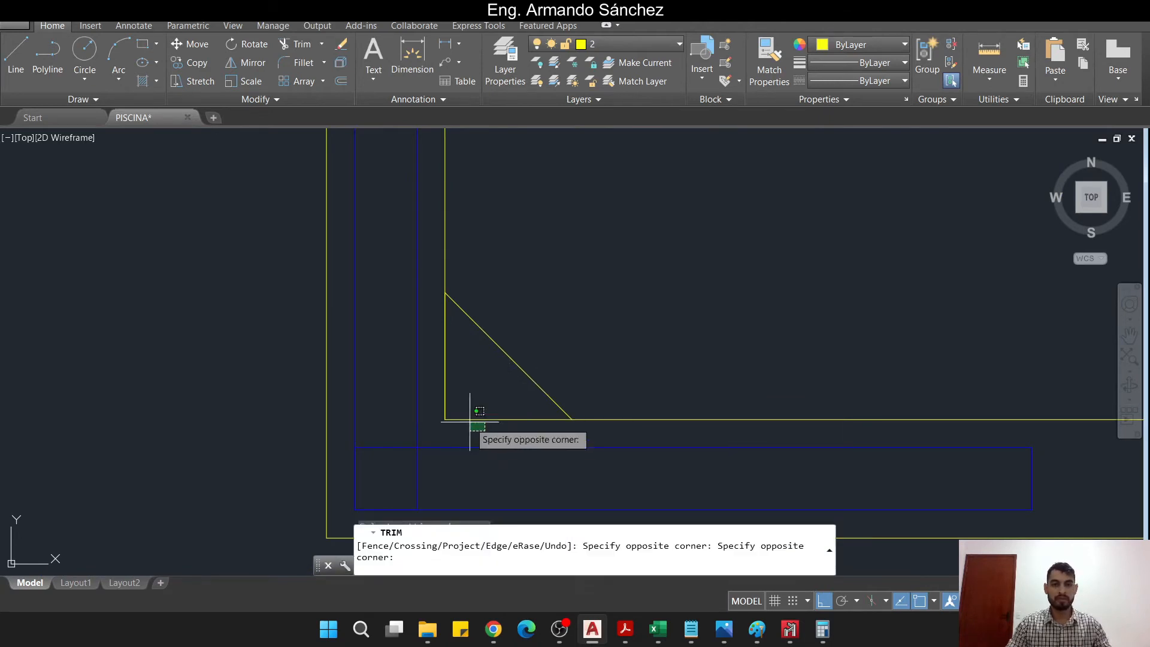
left_click(470, 412)
key("Escape")
key("Escape")
left_click(470, 409)
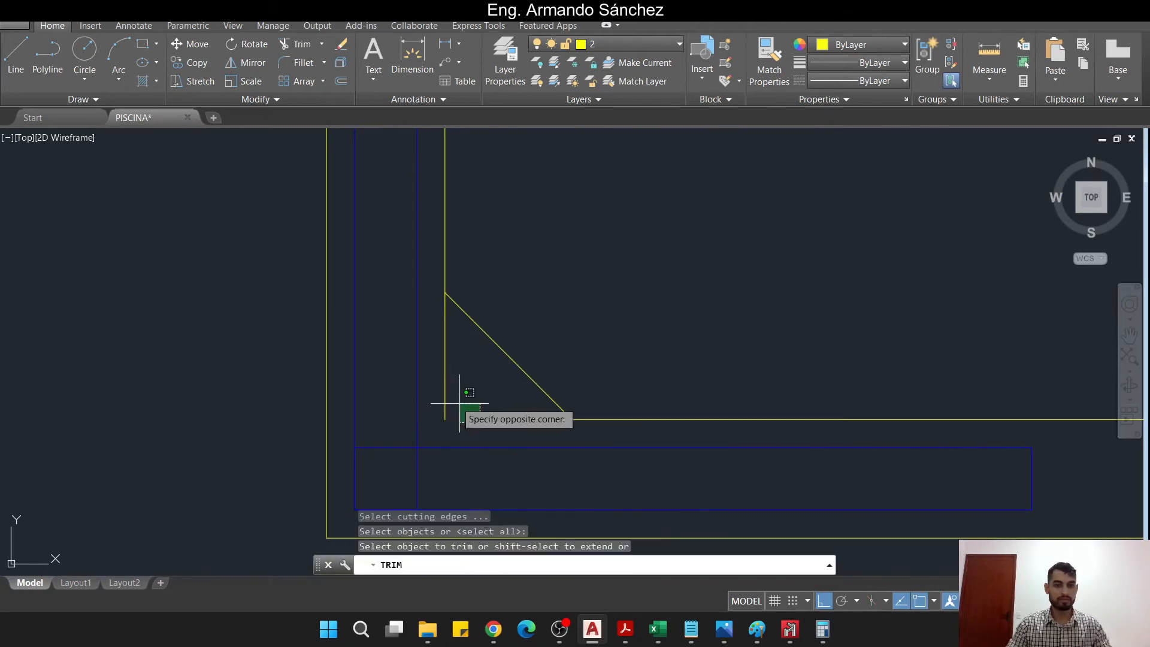
left_click(440, 368)
key("Delete")
scroll(480, 336, "down", 5)
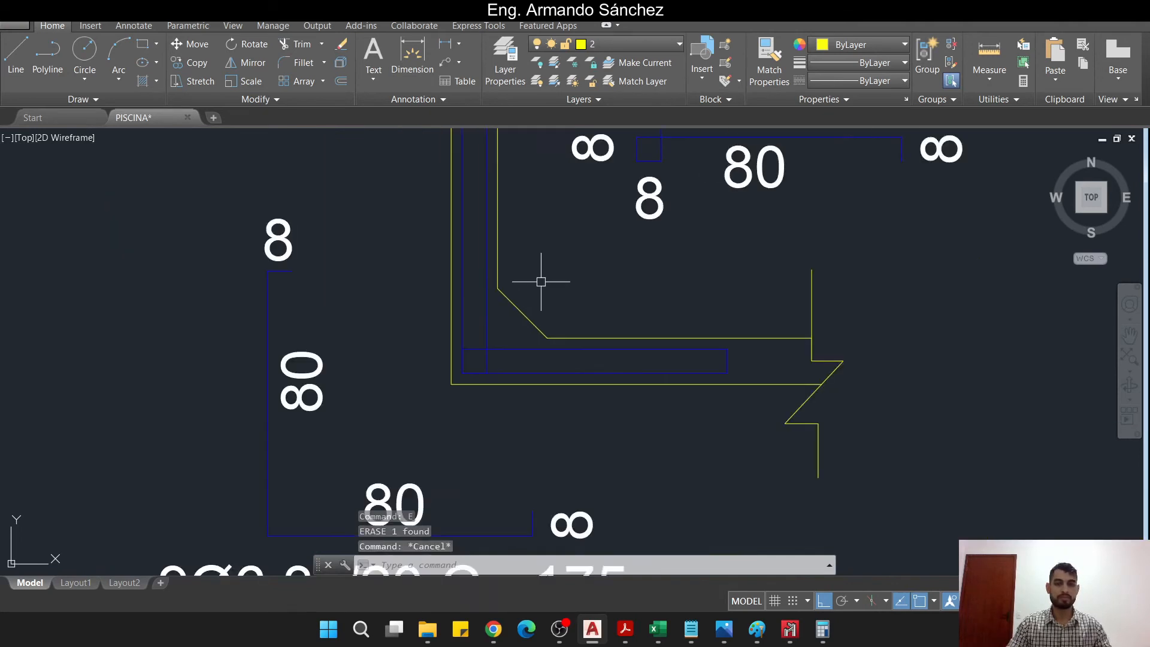
- Offset the diagonal chamfer line by 0.0332 towards the wall's outer corner
type("o")
key("Return")
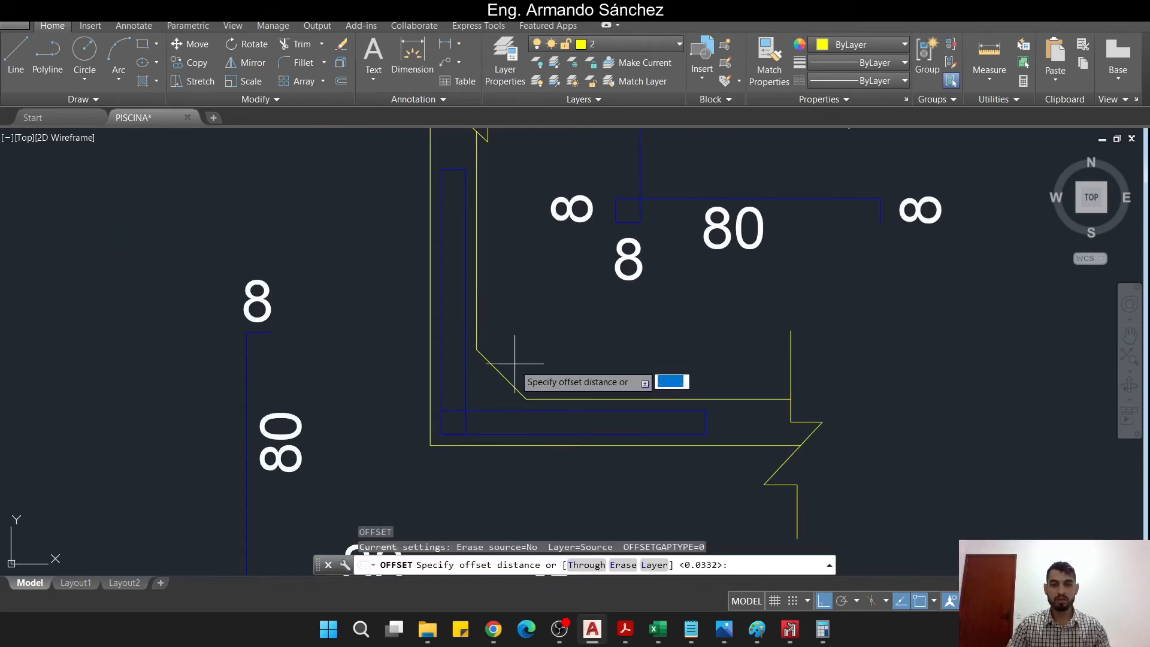
key("Return")
scroll(513, 372, "up", 2)
left_click(487, 372)
left_click(473, 400)
key("Escape")
- Match the offset diagonal line's properties to the blue reinforcement bars
type("ma")
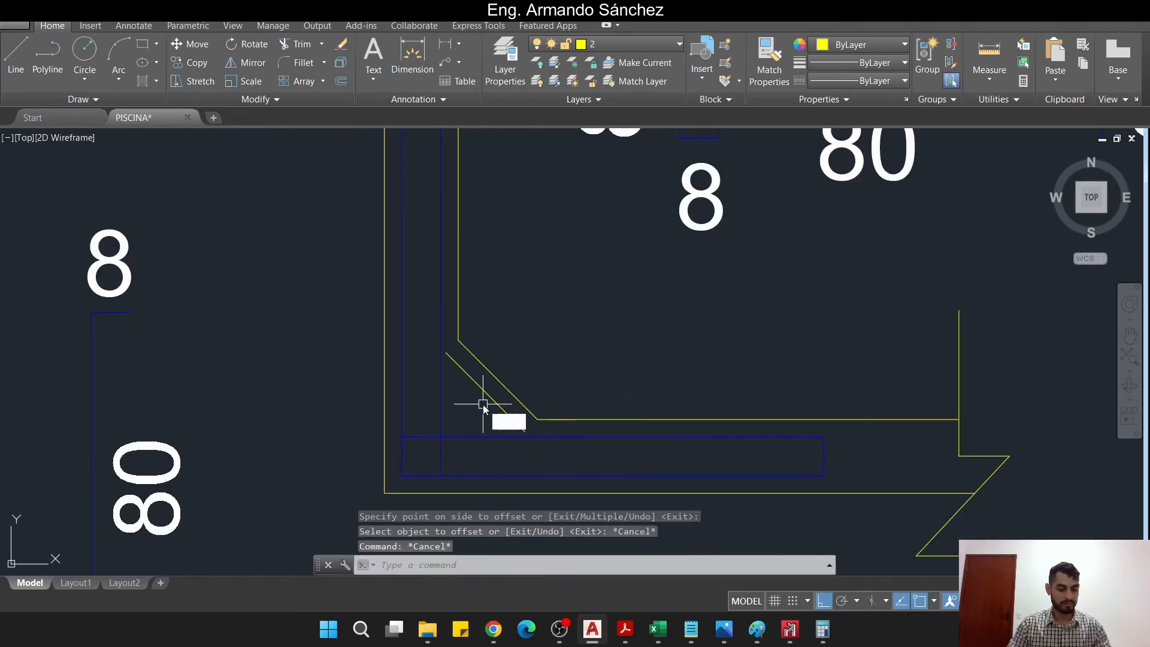
key("Return")
left_click(503, 433)
left_click(503, 411)
key("Escape")
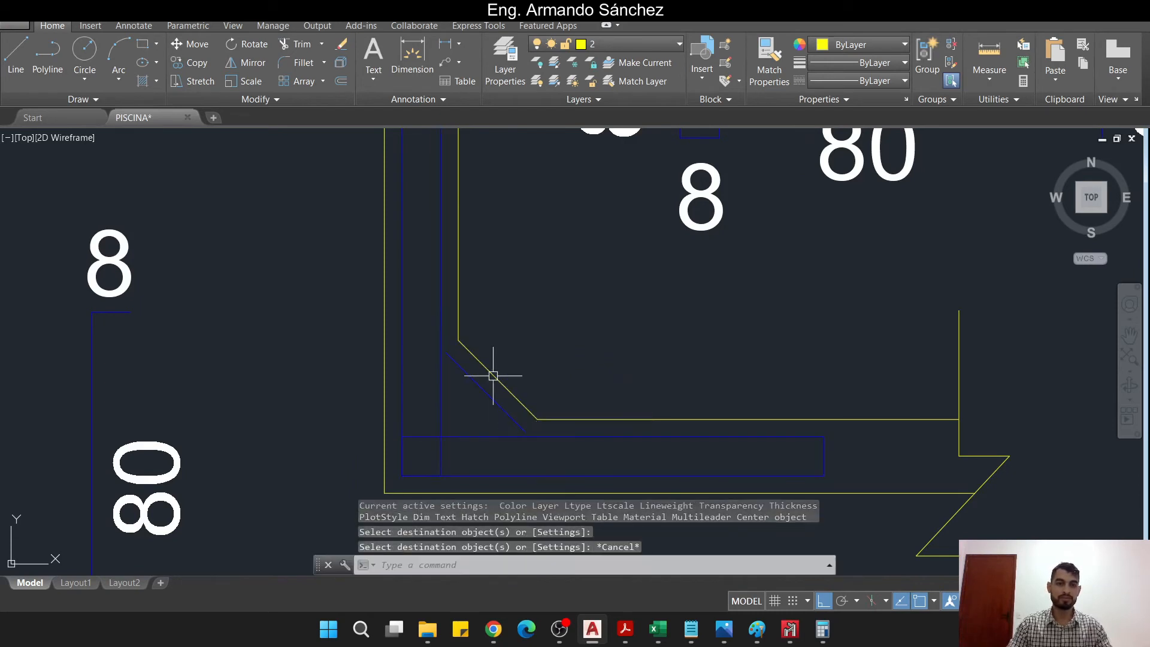
key("Escape")
type("ex")
key("Return")
middle_click_drag(493, 378, 491, 416)
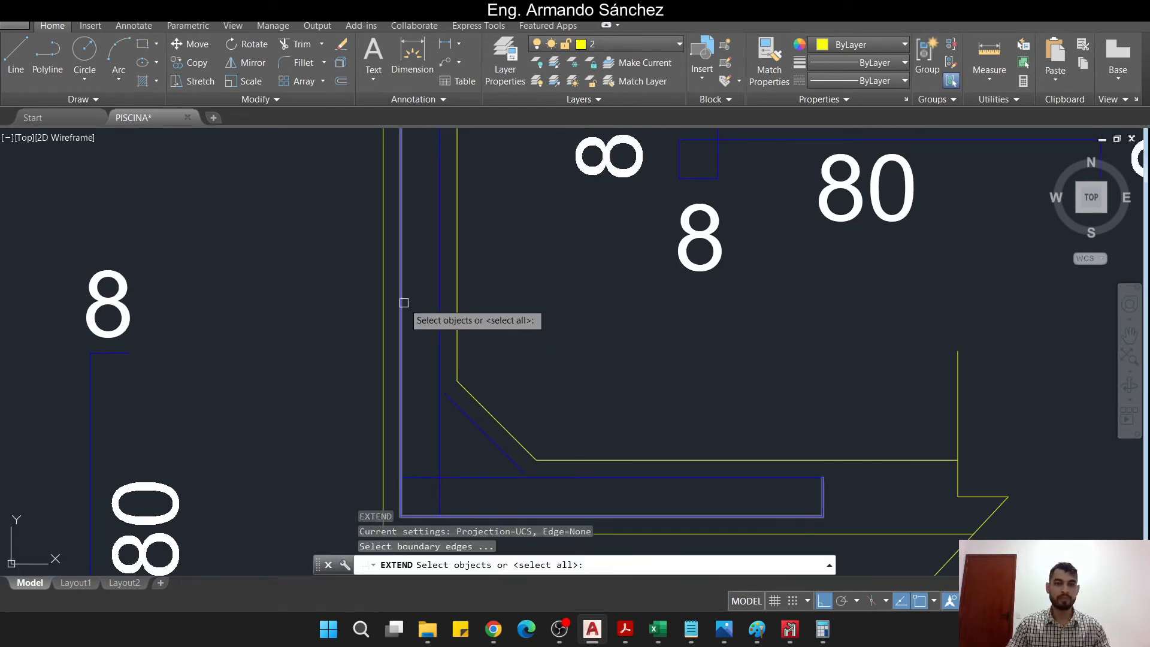
left_click(402, 305)
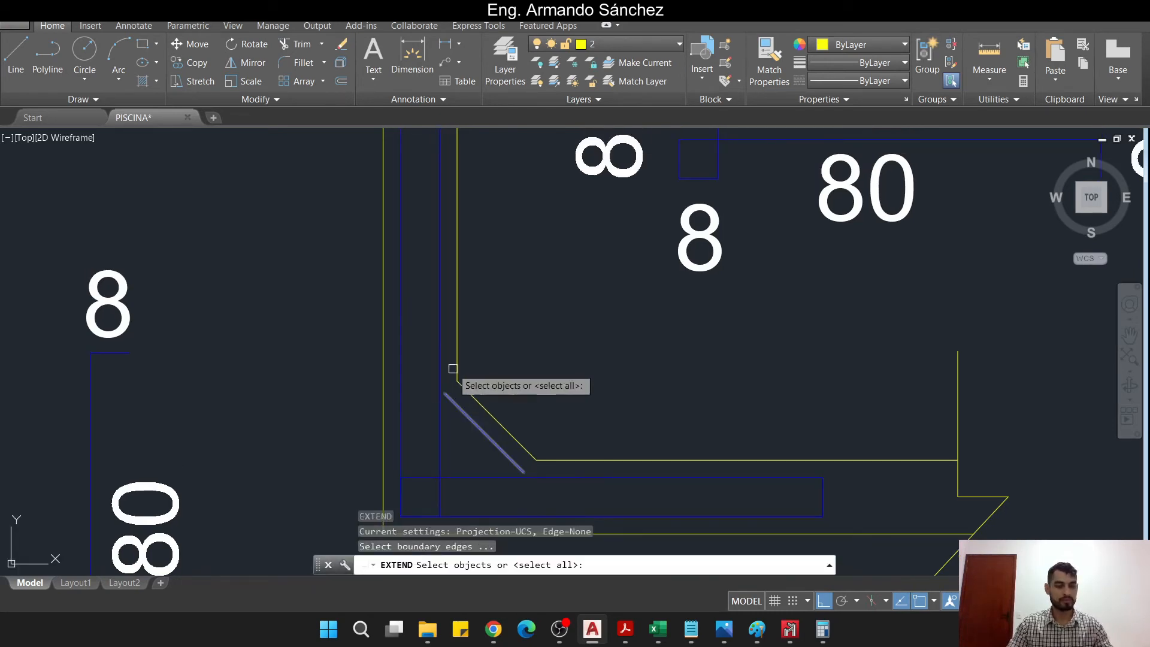
left_click(401, 305)
left_click(469, 409)
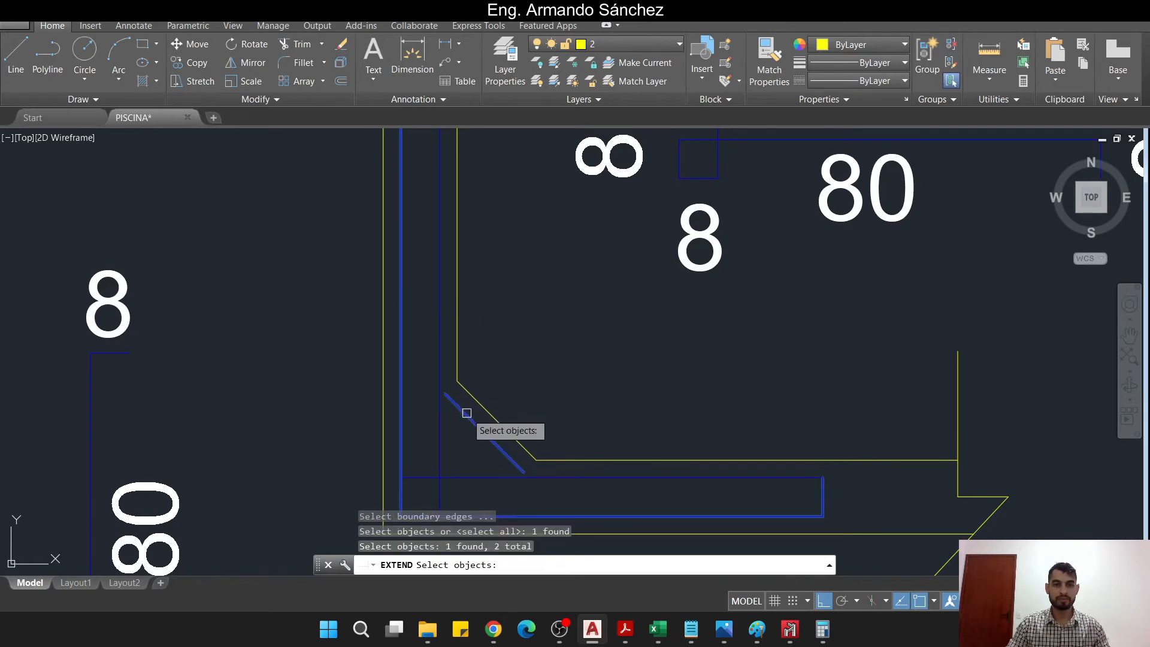
key("Escape")
key("Escape")
type("ex")
key("Return")
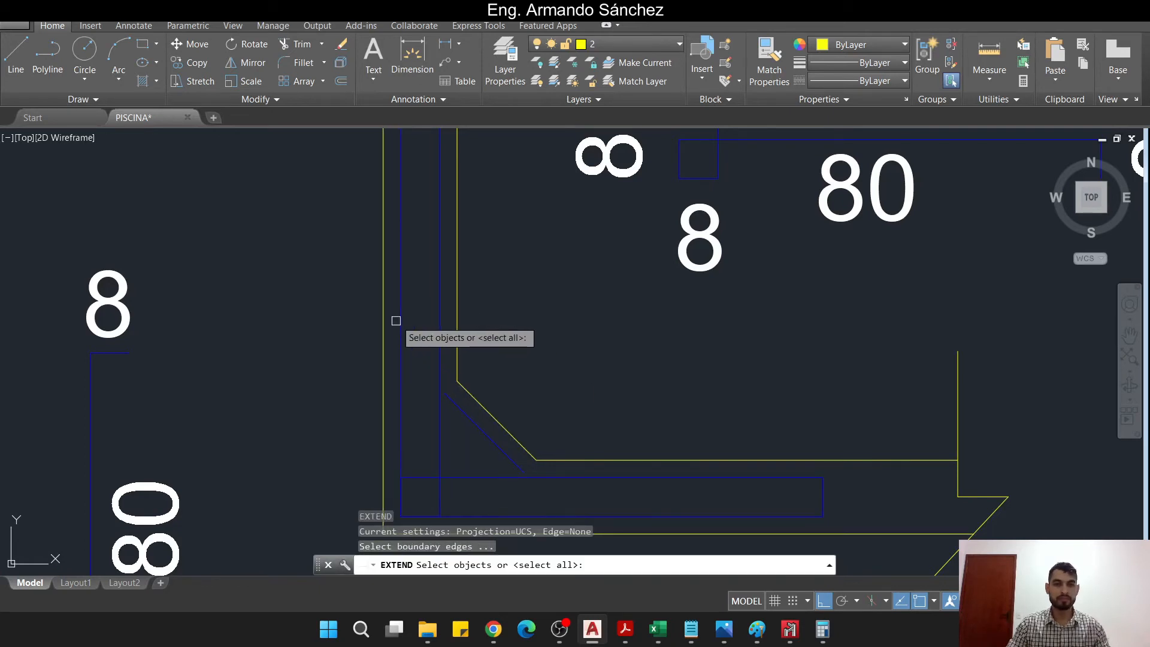
left_click(400, 321)
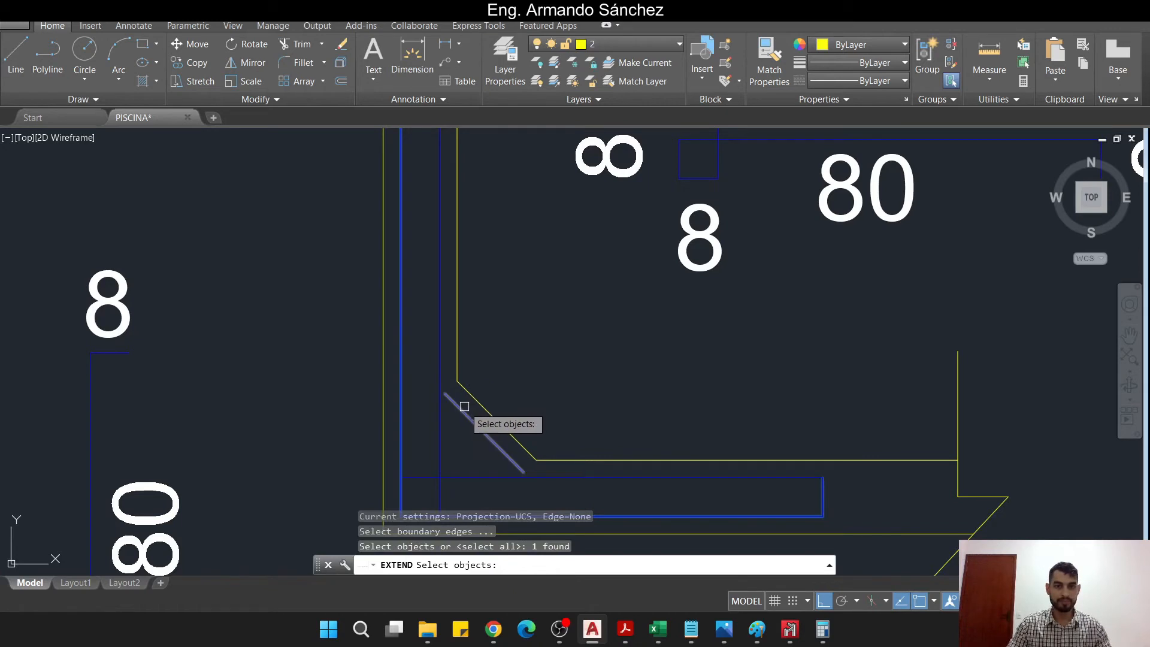
middle_click_drag(463, 408, 436, 352)
scroll(437, 353, "up", 2)
left_click(436, 355)
left_click(437, 351)
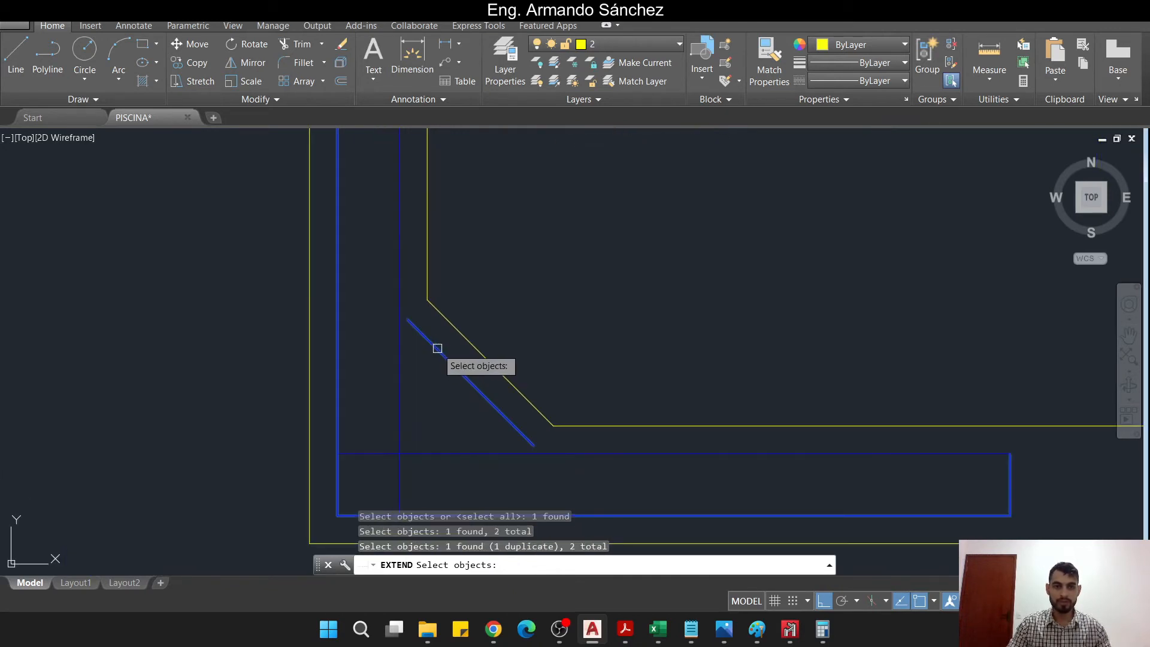
left_click(438, 358)
left_click(438, 358)
left_click(445, 374)
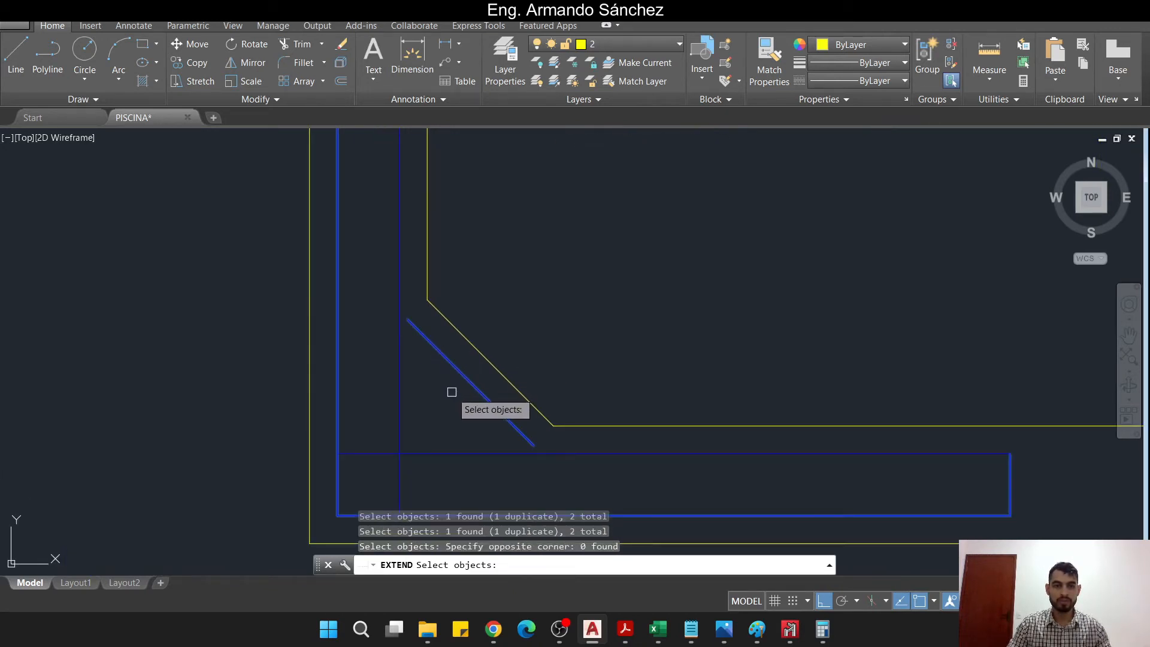
key("Escape")
- Extend both ends of the blue diagonal bar to the outermost vertical and horizontal bar lines
key("Return")
key("Return")
left_click(428, 340)
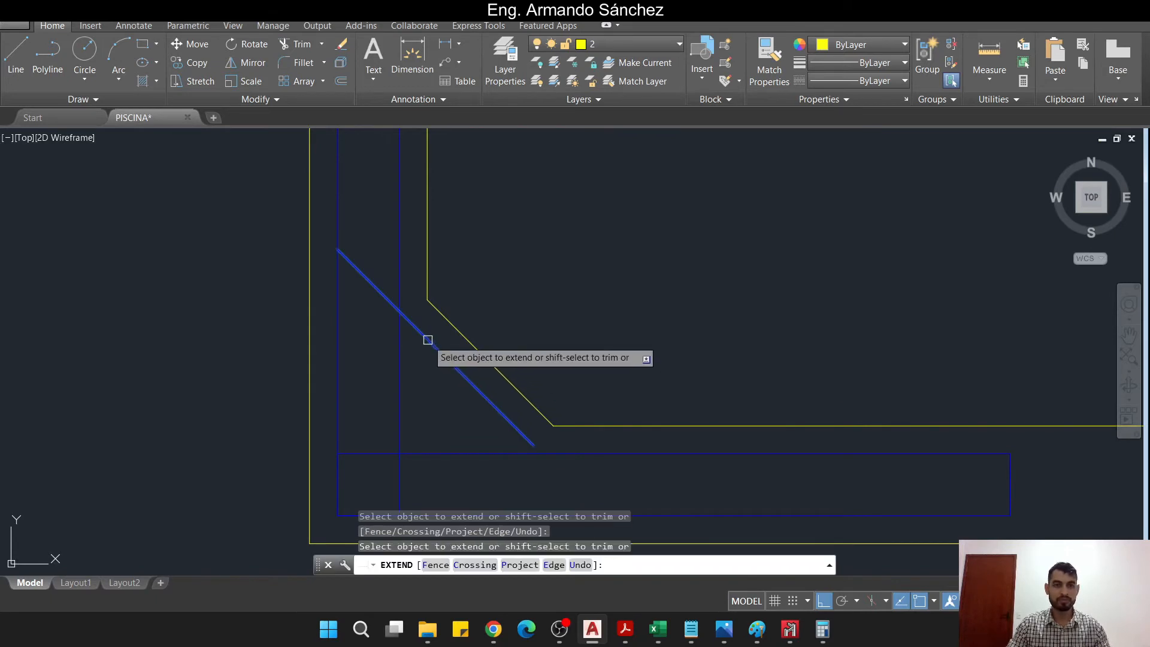
left_click(508, 419)
left_click(520, 425)
scroll(554, 417, "down", 2)
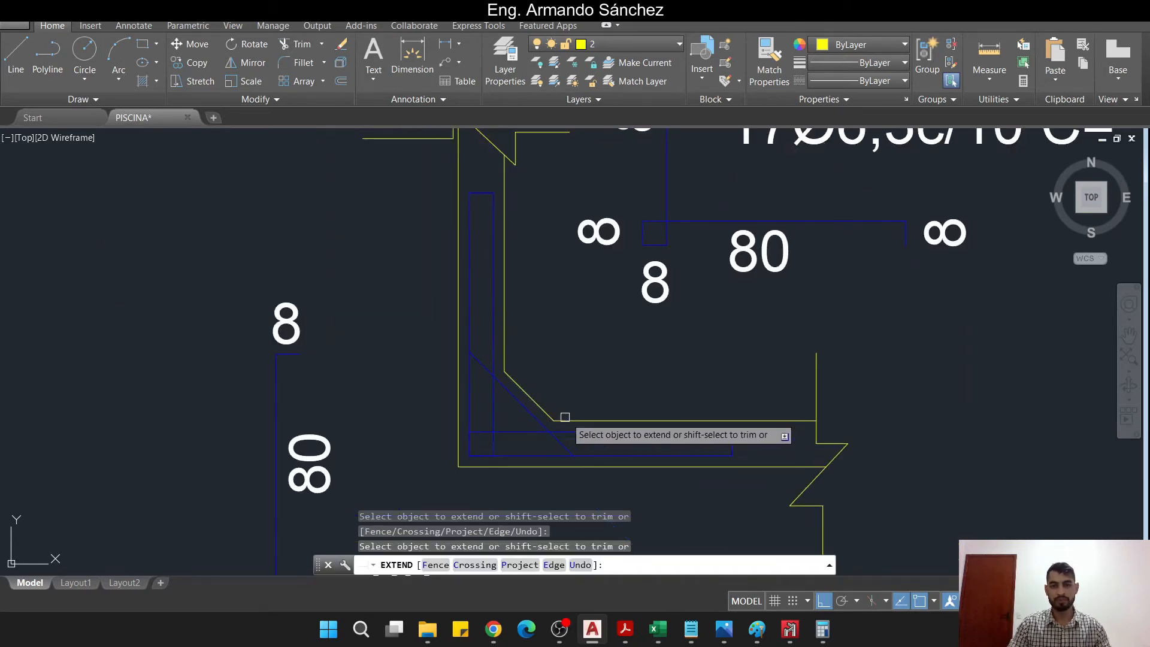
key("Escape")
- Draw a 0.08 horizontal polyline from the diagonal bar's lower end, running right along the bottom bar
type("pl")
key("Return")
scroll(551, 431, "up", 4)
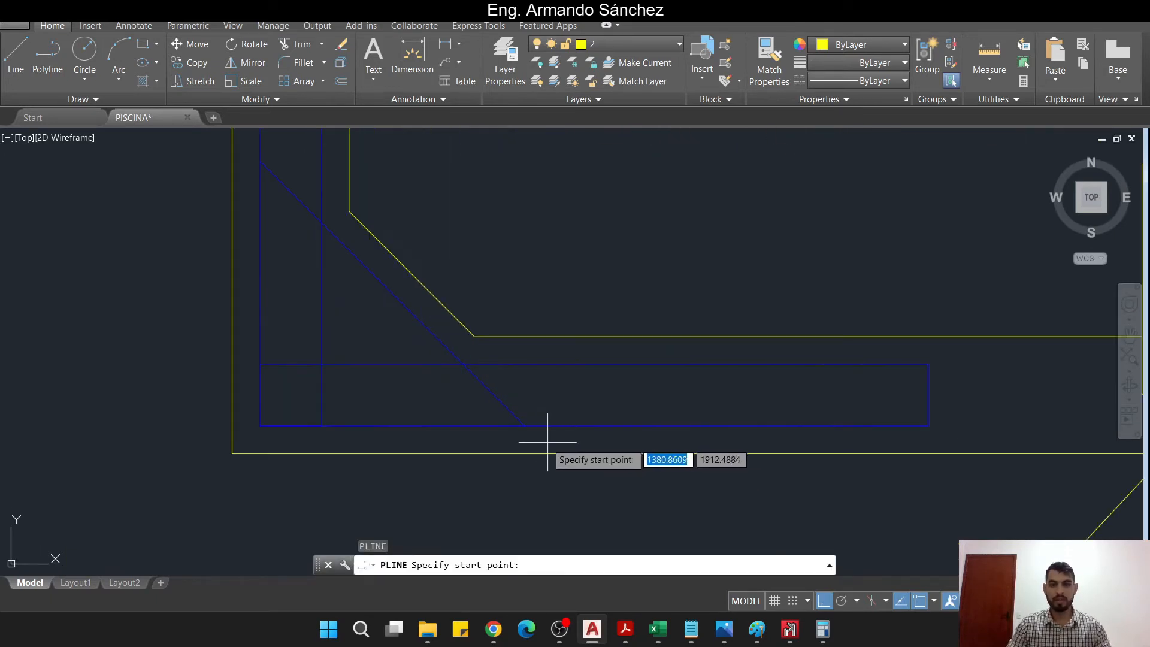
left_click(525, 424)
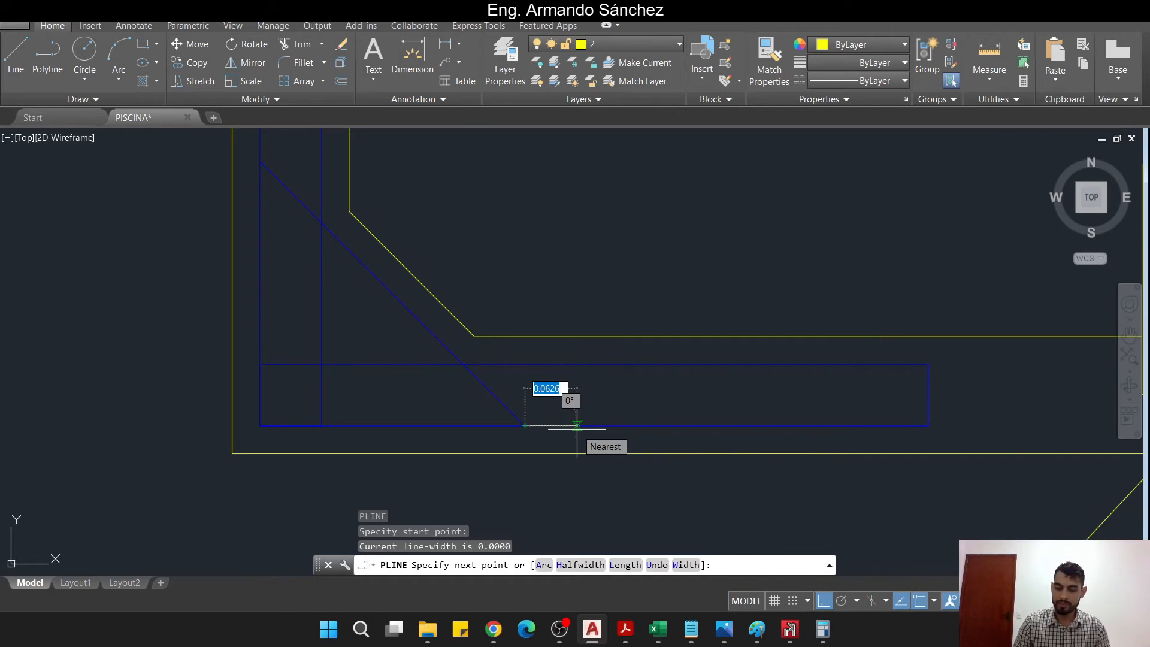
type(".08")
key("Return")
key("Escape")
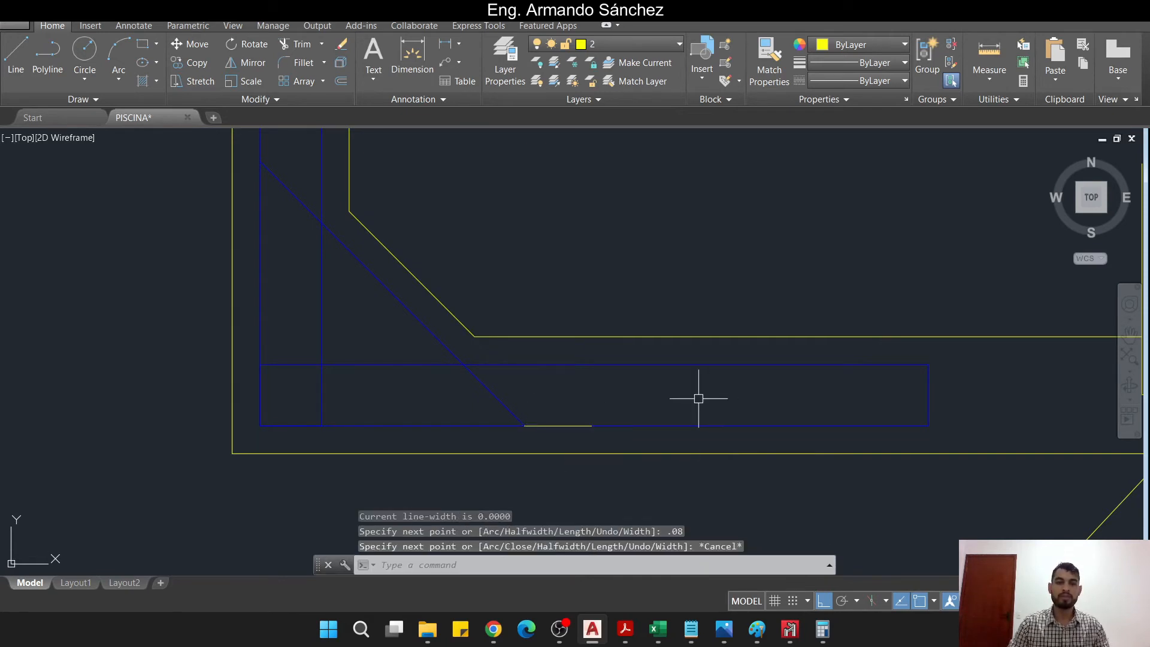
- Draw a 0.08 vertical polyline upward from the diagonal bar's upper end along the outer vertical bar line
scroll(688, 394, "down", 2)
key("Return")
left_click(418, 251)
middle_click_drag(418, 211, 420, 280)
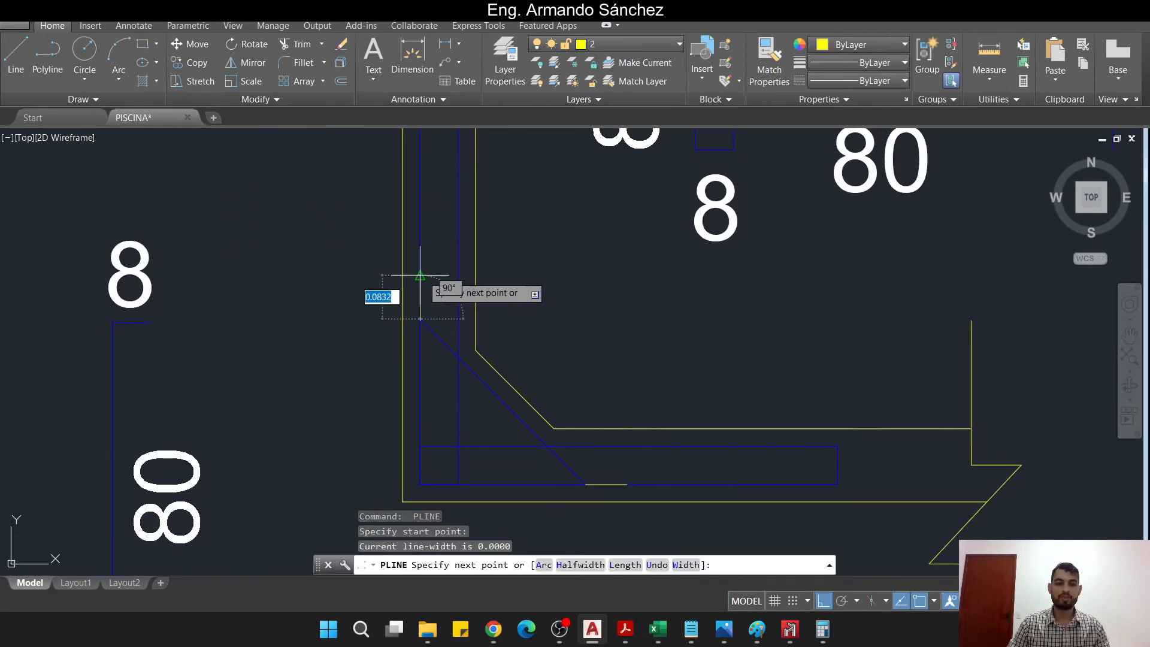
type(".08")
key("Return")
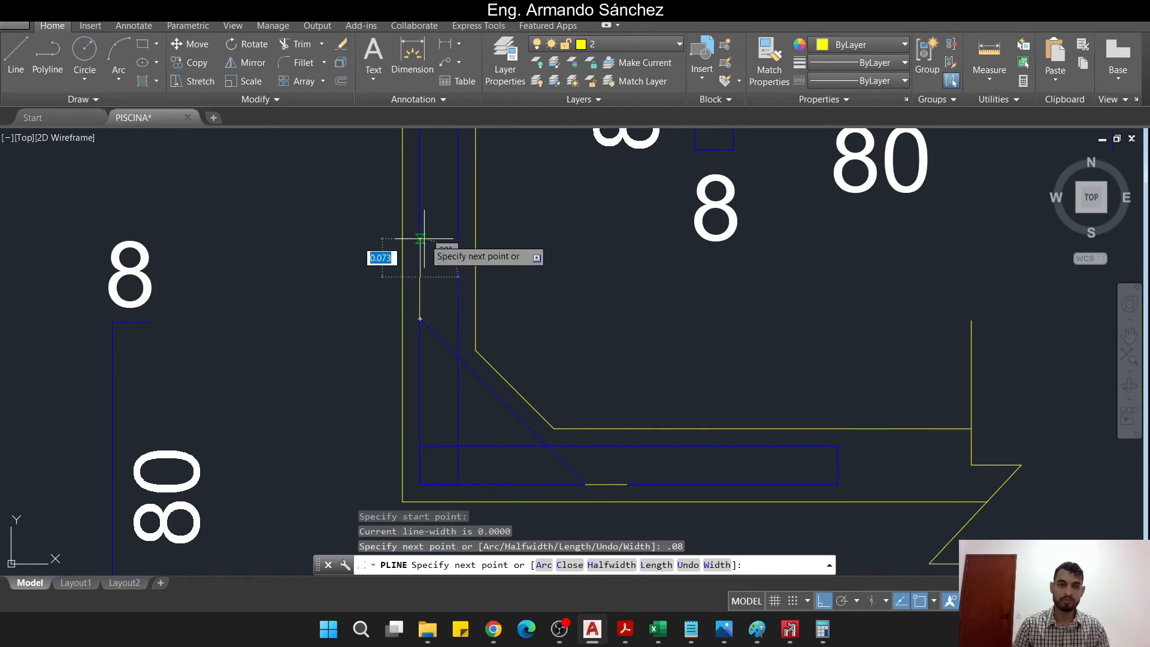
key("Escape")
key("Escape")
- Join the diagonal bar and its two short end segments into one polyline
left_click(442, 345)
left_click(419, 301)
middle_click_drag(487, 343, 468, 299)
type("j")
key("Return")
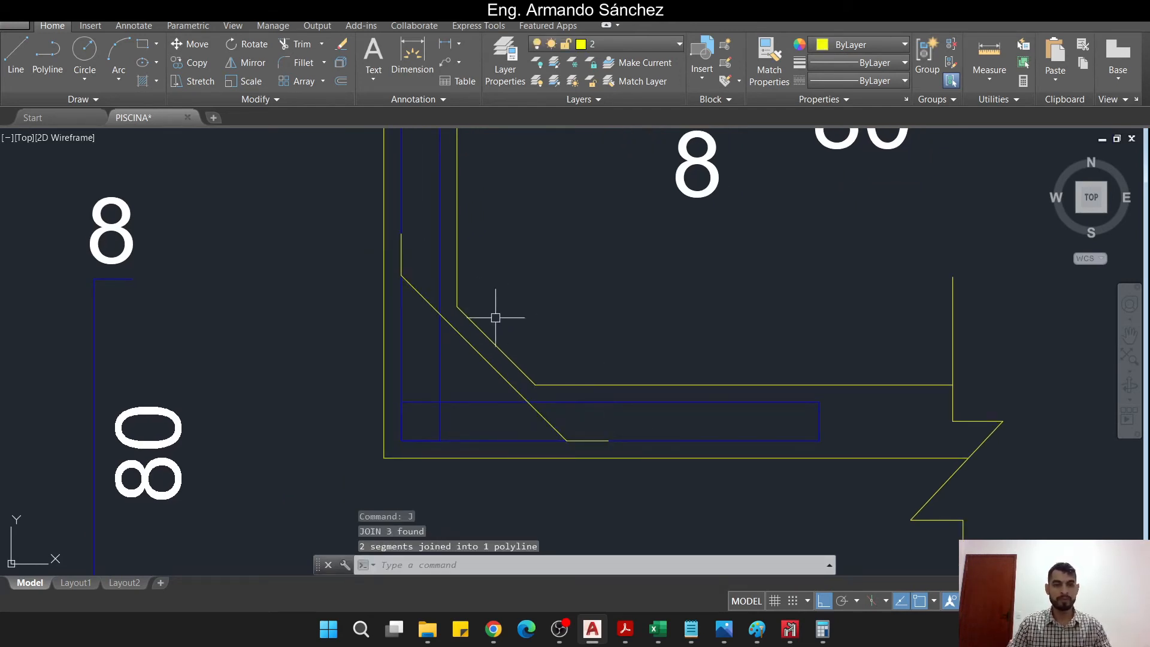
- Match the joined diagonal bar's properties to the blue reinforcement bars
key("Escape")
key("Escape")
type("MA")
key("Return")
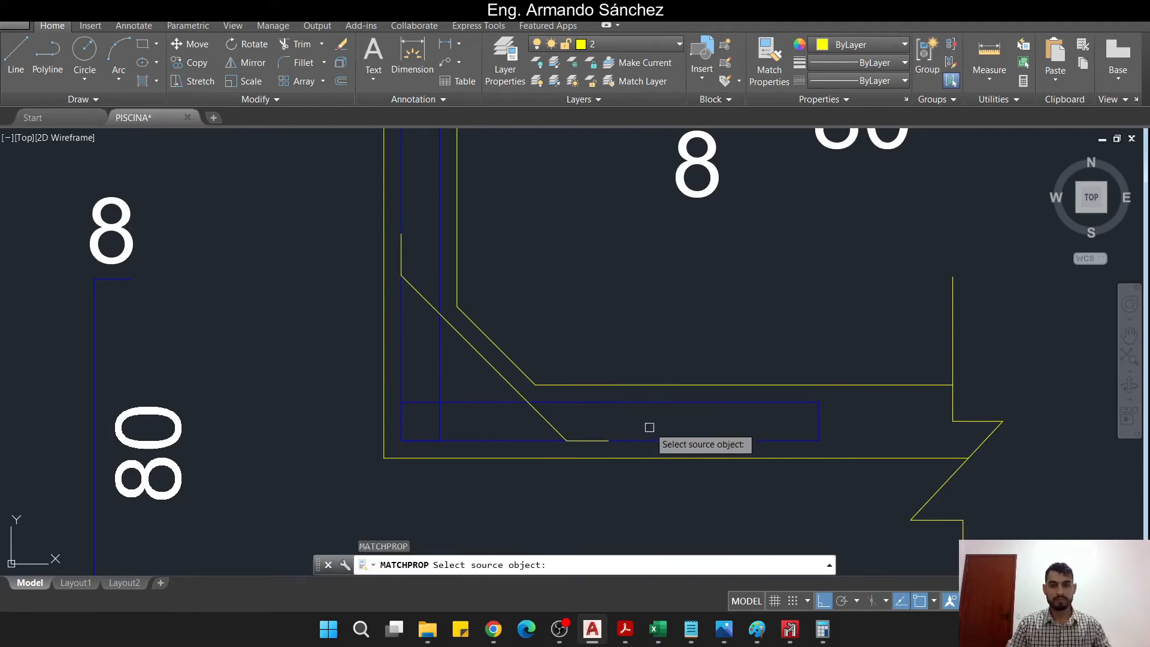
left_click(654, 436)
left_click(637, 440)
key("Escape")
key("Escape")
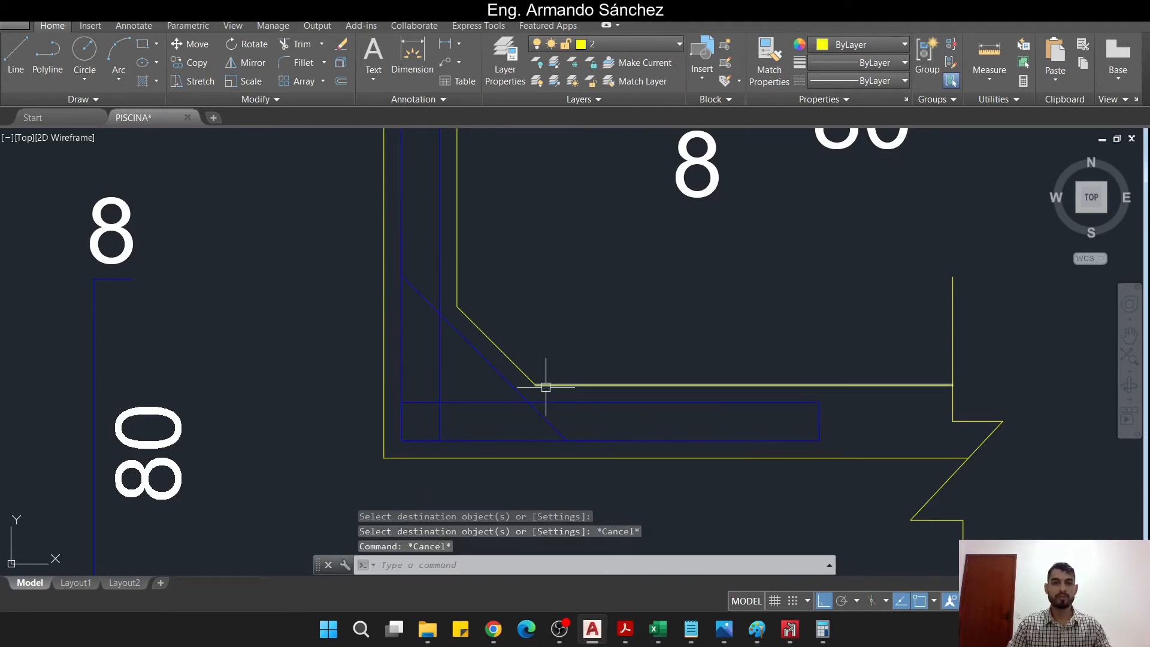
scroll(508, 371, "down", 2)
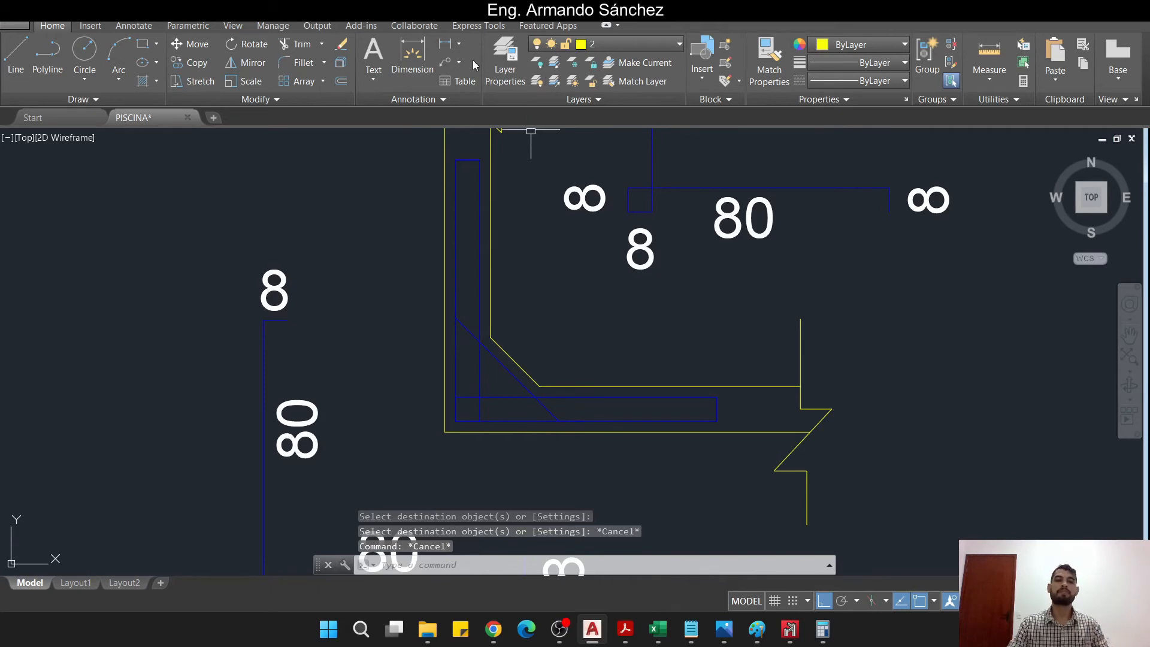
left_click(412, 54)
scroll(517, 361, "up", 2)
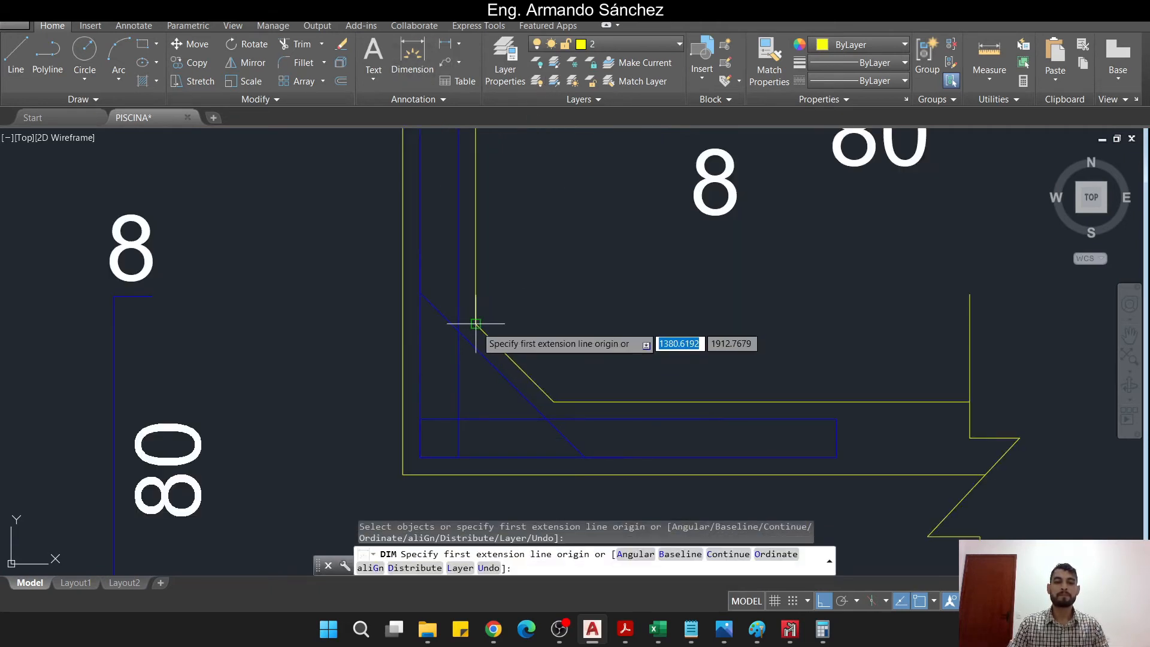
left_click(476, 324)
key("Escape")
- Make Cotas the current layer
left_click(620, 43)
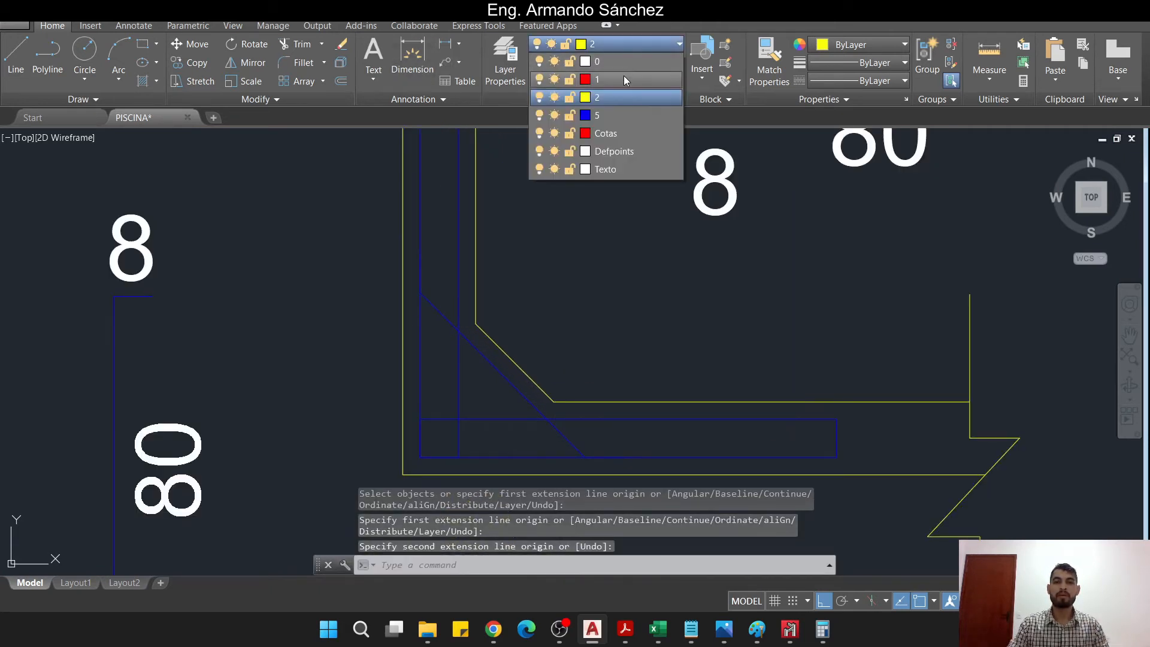
left_click(614, 133)
left_click(412, 54)
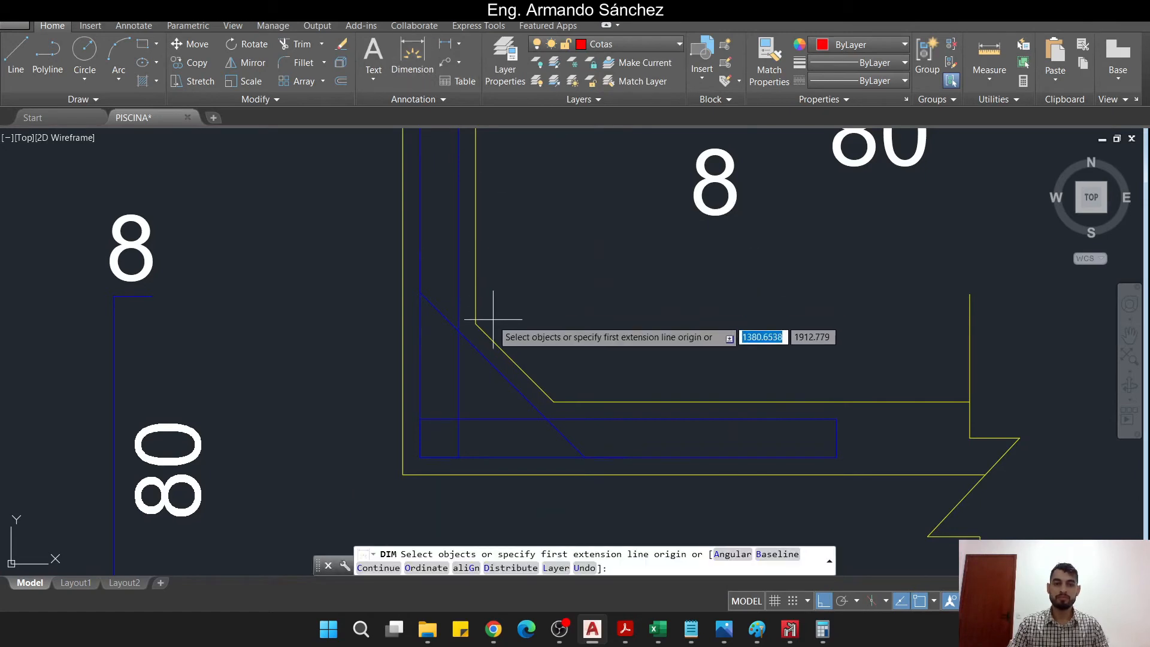
left_click(476, 324)
left_click(554, 402)
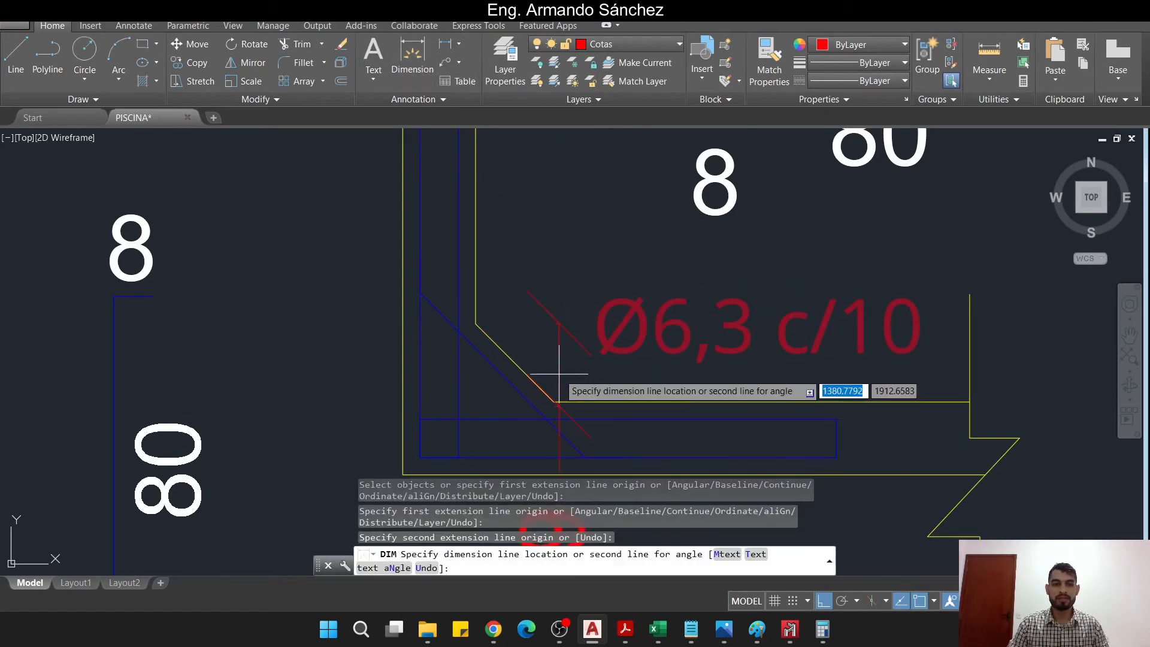
scroll(630, 314, "down", 2)
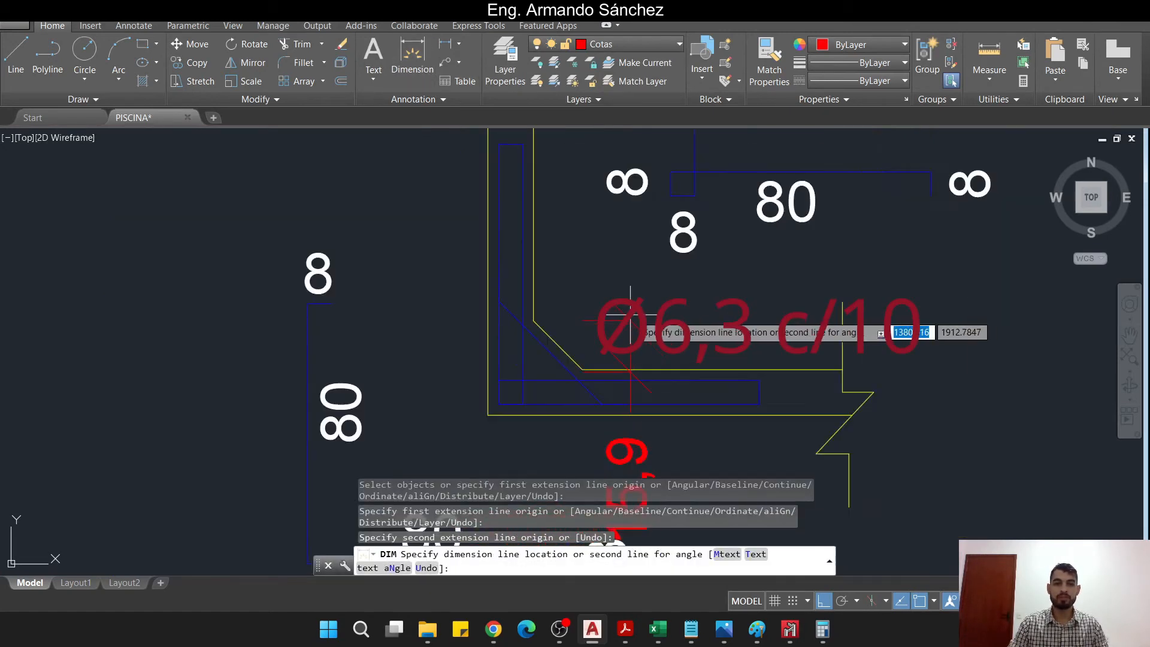
scroll(630, 314, "down", 2)
scroll(590, 281, "up", 2)
key("Escape")
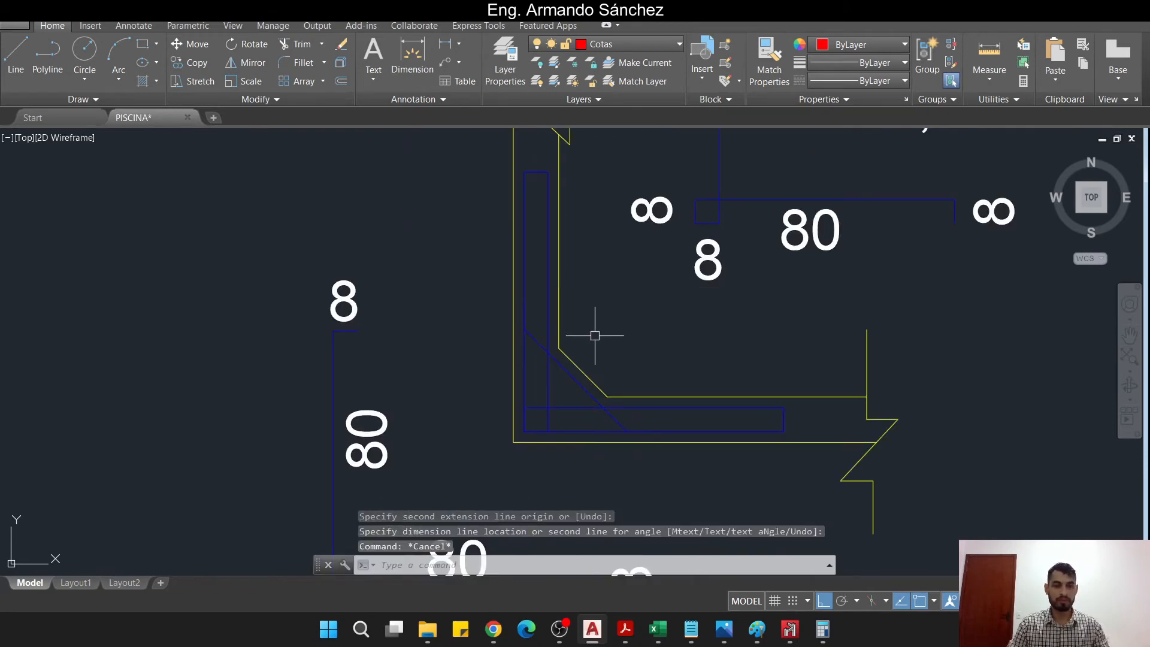
- Add a horizontal dimension between the two ends of the inner corner chamfer, placed just above it
key("Return")
scroll(594, 335, "up", 2)
left_click(535, 357)
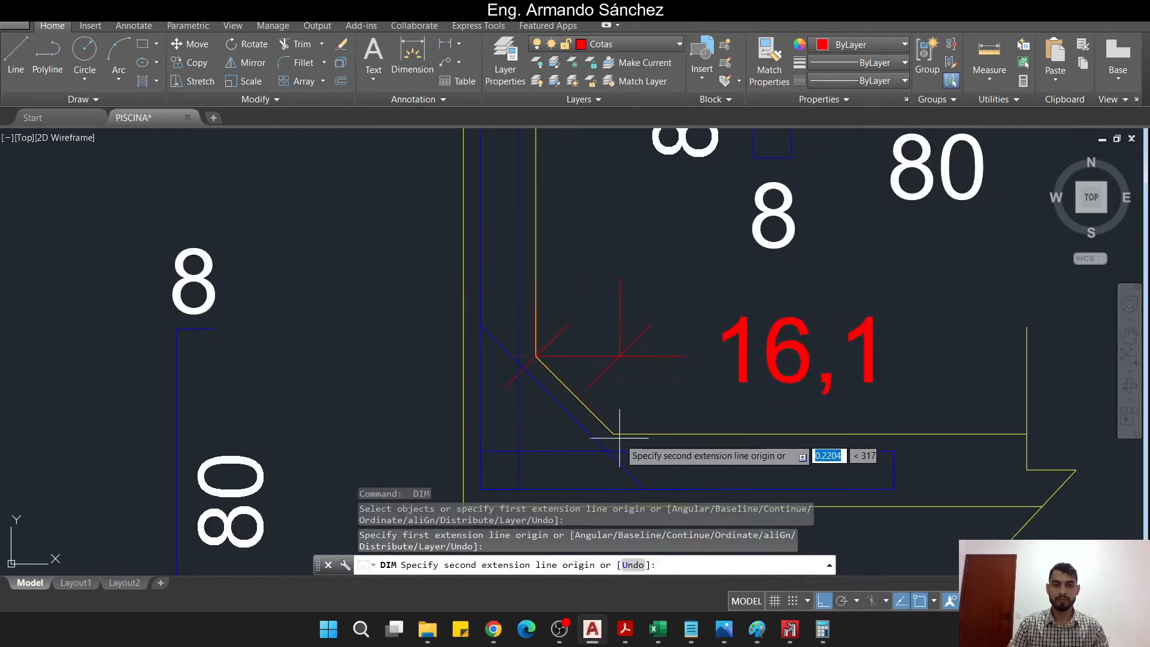
left_click(613, 433)
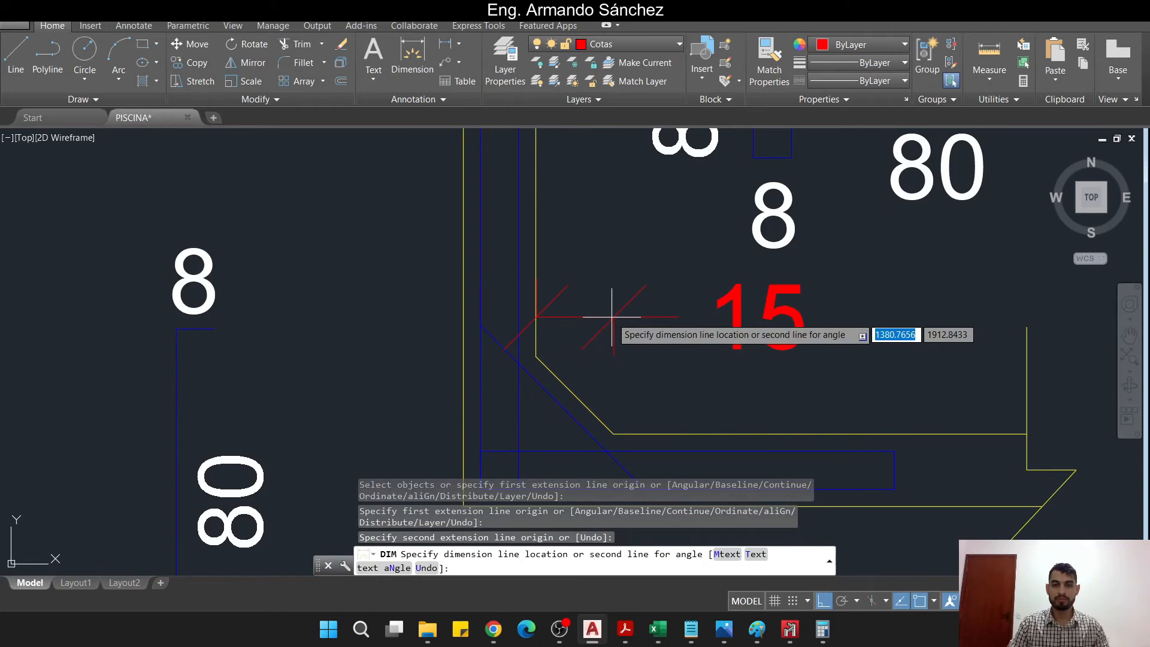
left_click(611, 304)
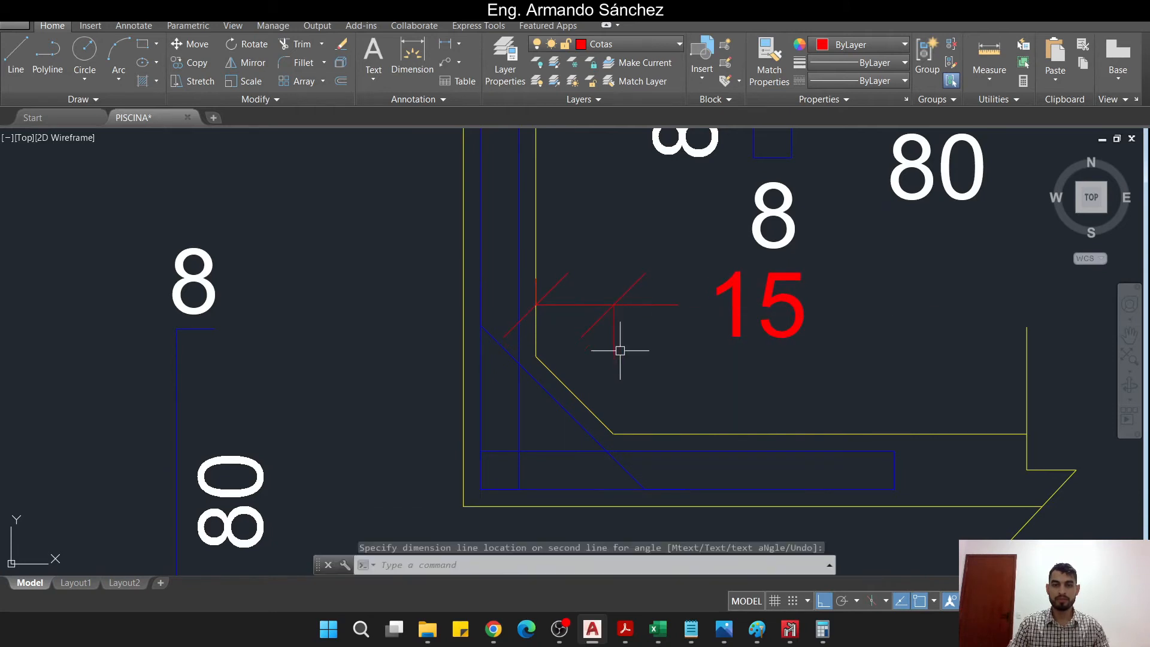
- Add a vertical dimension for the chamfer's height, placed to the right over the horizontal wall
left_click(613, 433)
left_click(541, 358)
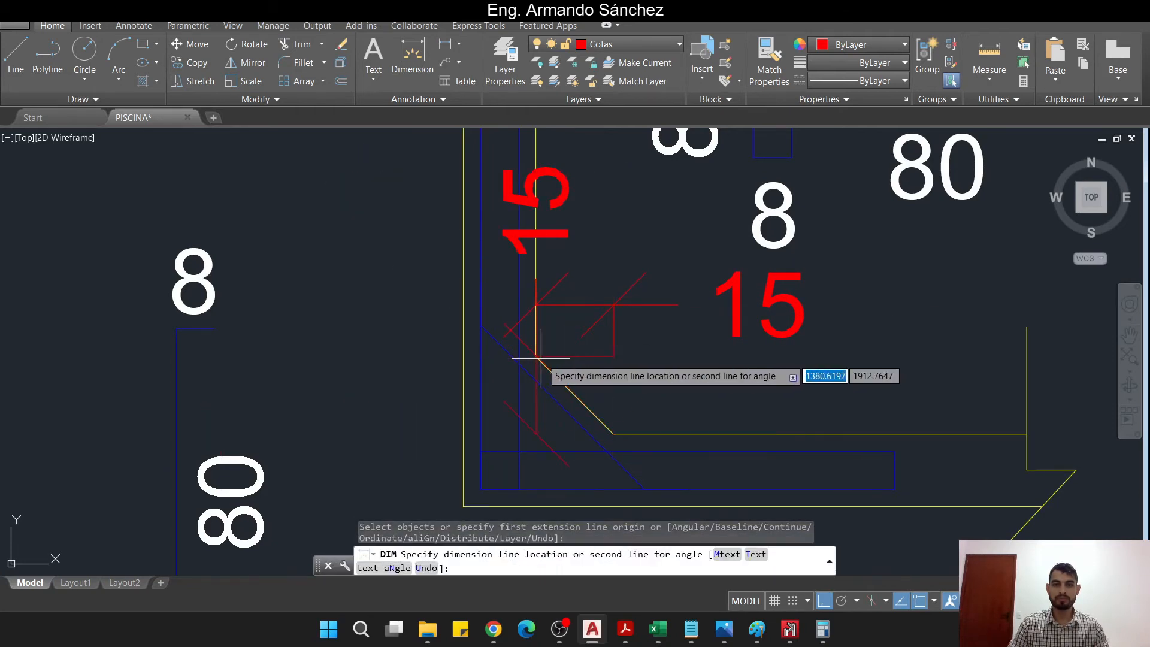
left_click(863, 359)
key("Escape")
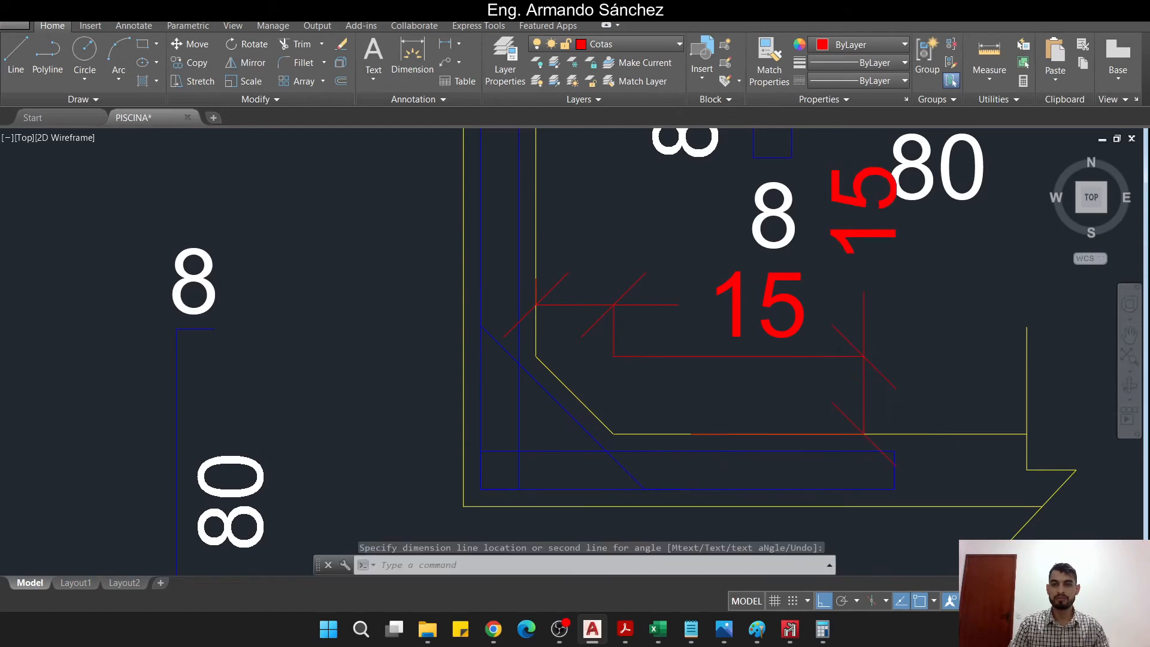
- Move the 17Ø6,3c/10 C= 190 bar shape with all its labels up and to the right, clear of the chamfer dimensions
scroll(829, 354, "down", 4)
middle_click_drag(867, 290, 726, 367)
scroll(742, 363, "up", 2)
key("Escape")
left_click(806, 394)
left_click(711, 313)
left_click(625, 388)
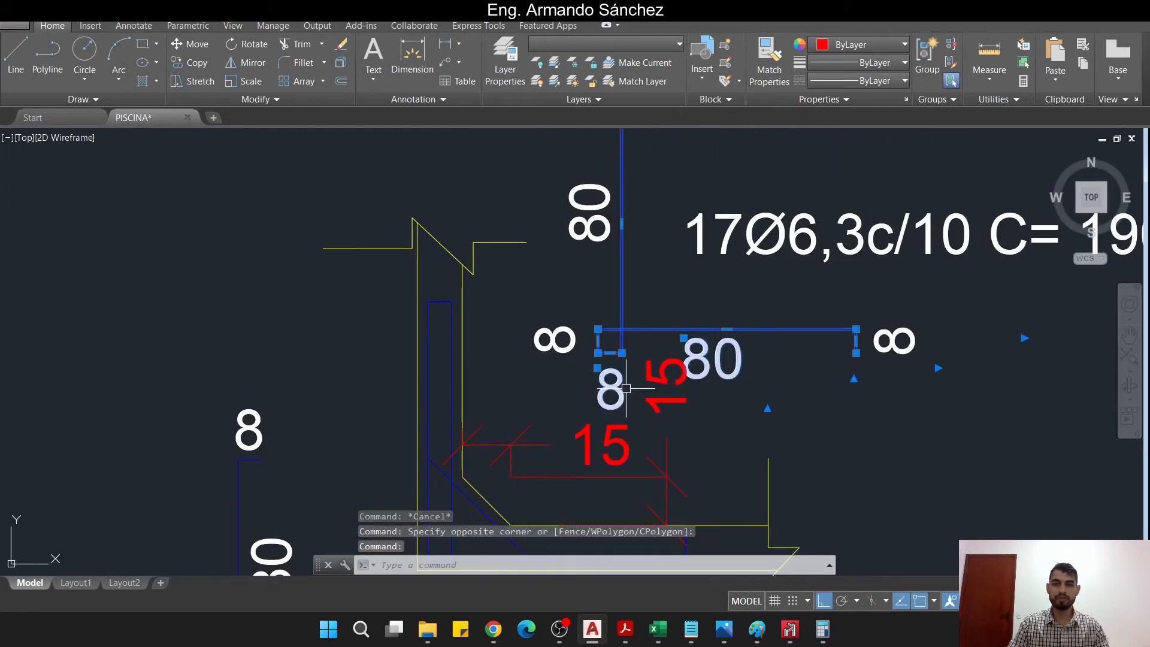
left_click(564, 382)
left_click(544, 325)
scroll(581, 317, "down", 2)
left_click(896, 377)
left_click(789, 284)
left_click(659, 262)
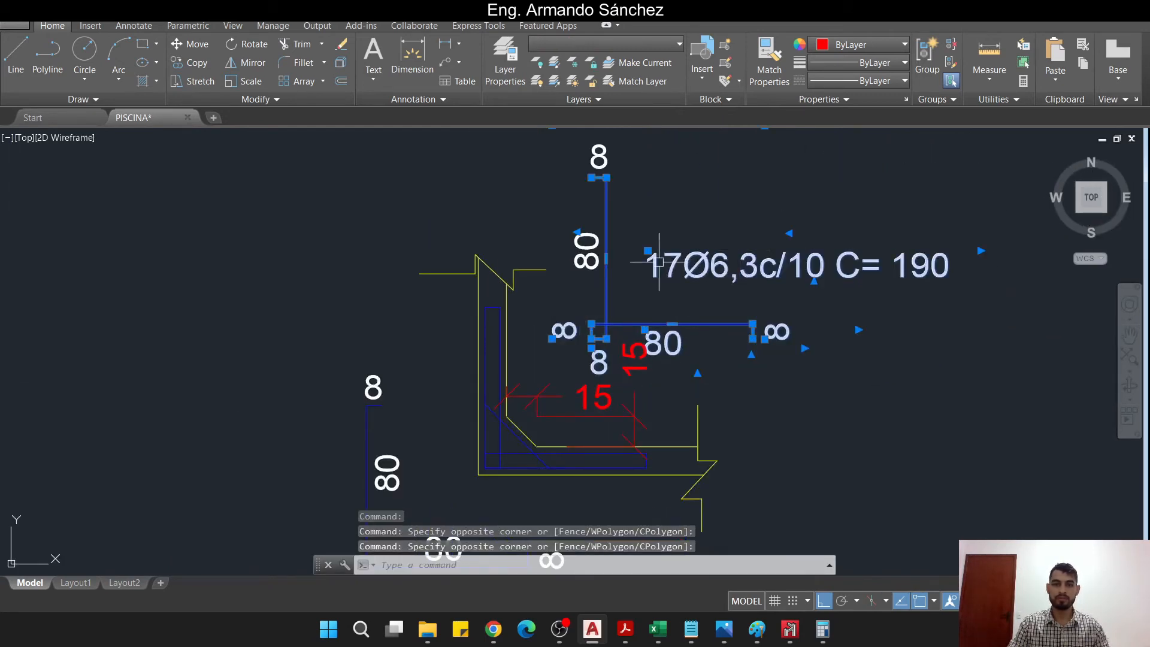
left_click(653, 302)
left_click(572, 165)
scroll(711, 222, "down", 2)
middle_click_drag(713, 222, 654, 324)
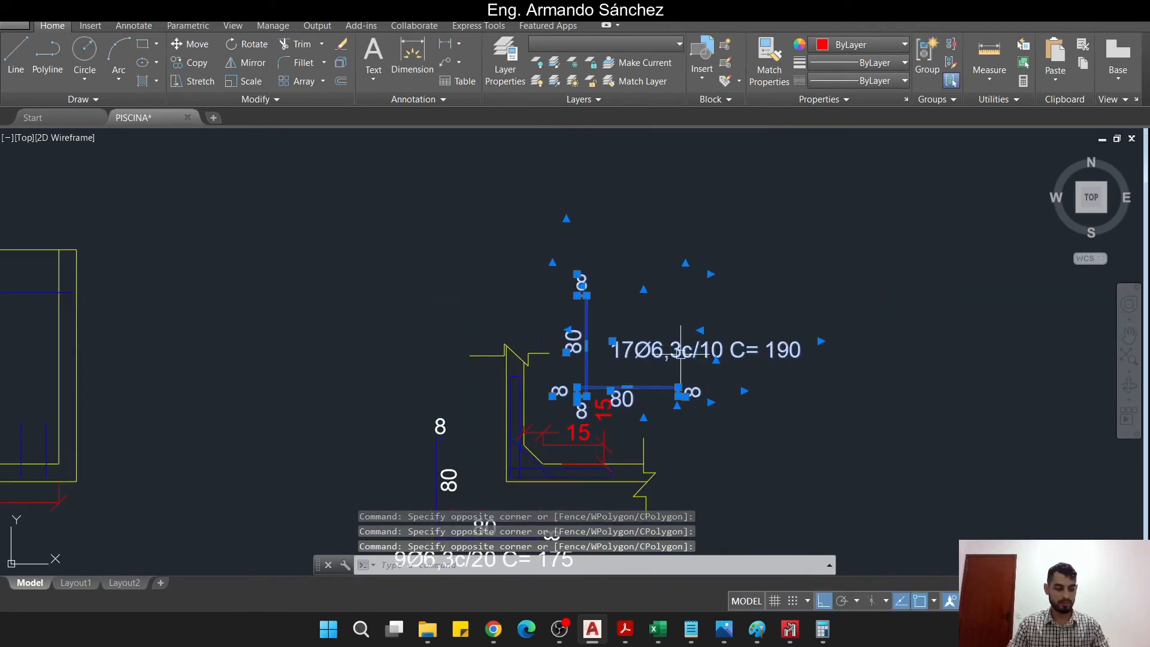
type("M")
key("Return")
scroll(658, 346, "up", 2)
left_click(722, 299)
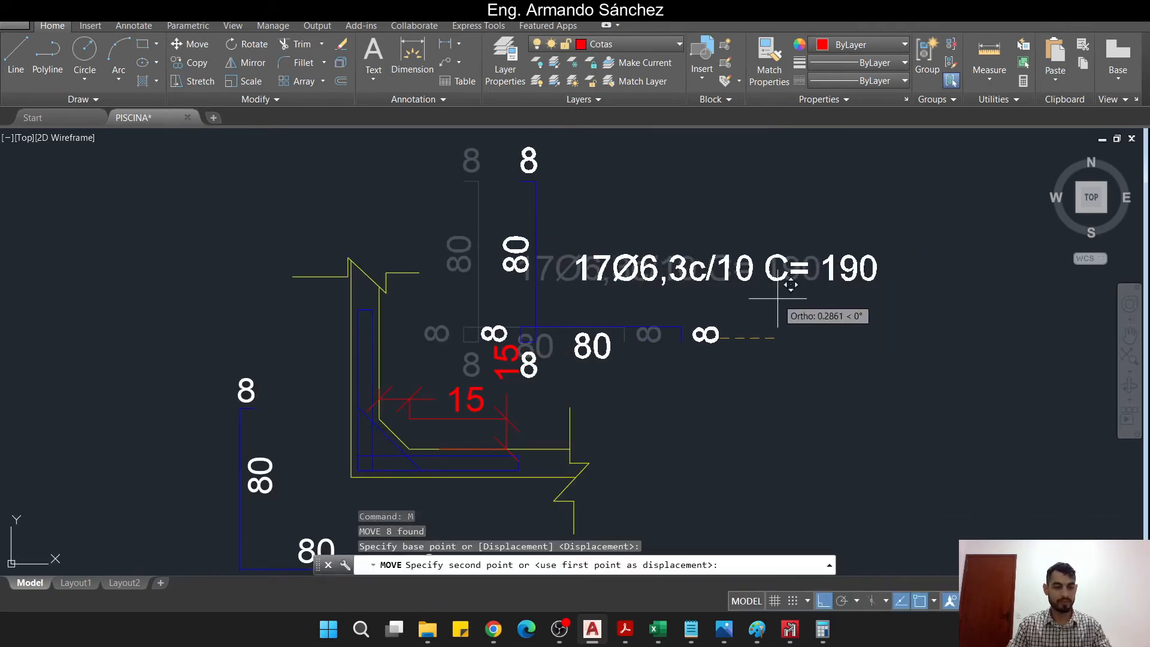
key("F8")
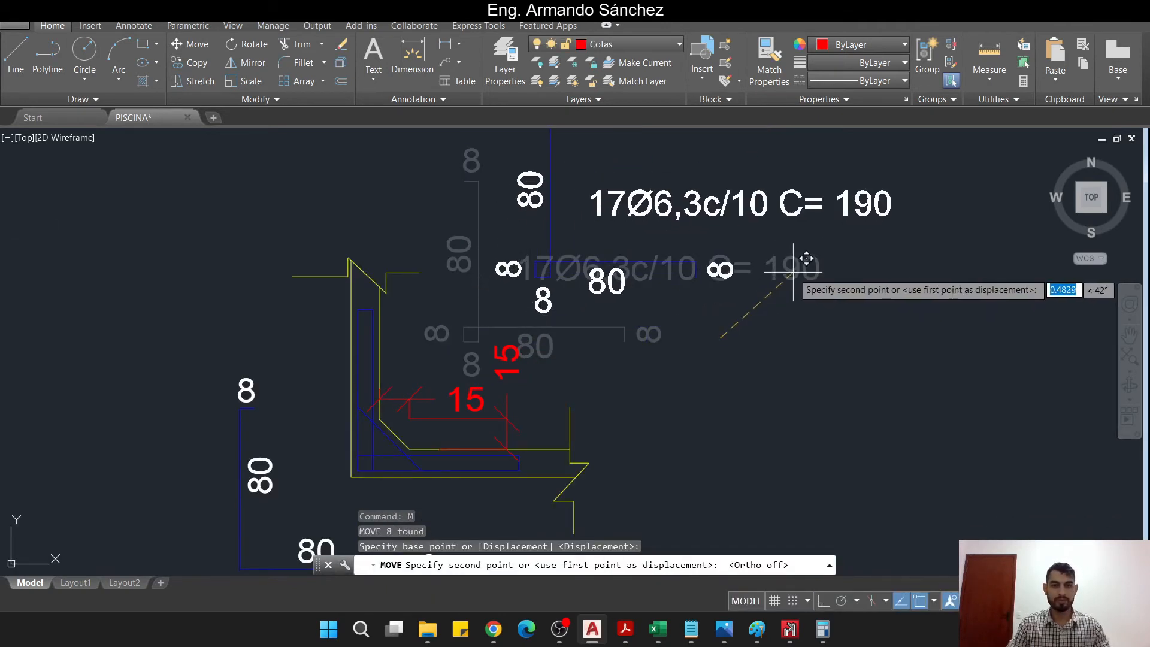
left_click(832, 248)
middle_click_drag(662, 331, 790, 261)
key("Escape")
key("Escape")
- Copy the diagonal bar out of the wall corner to the free space above the chamfer dimensions
scroll(534, 378, "up", 2)
left_click(518, 370)
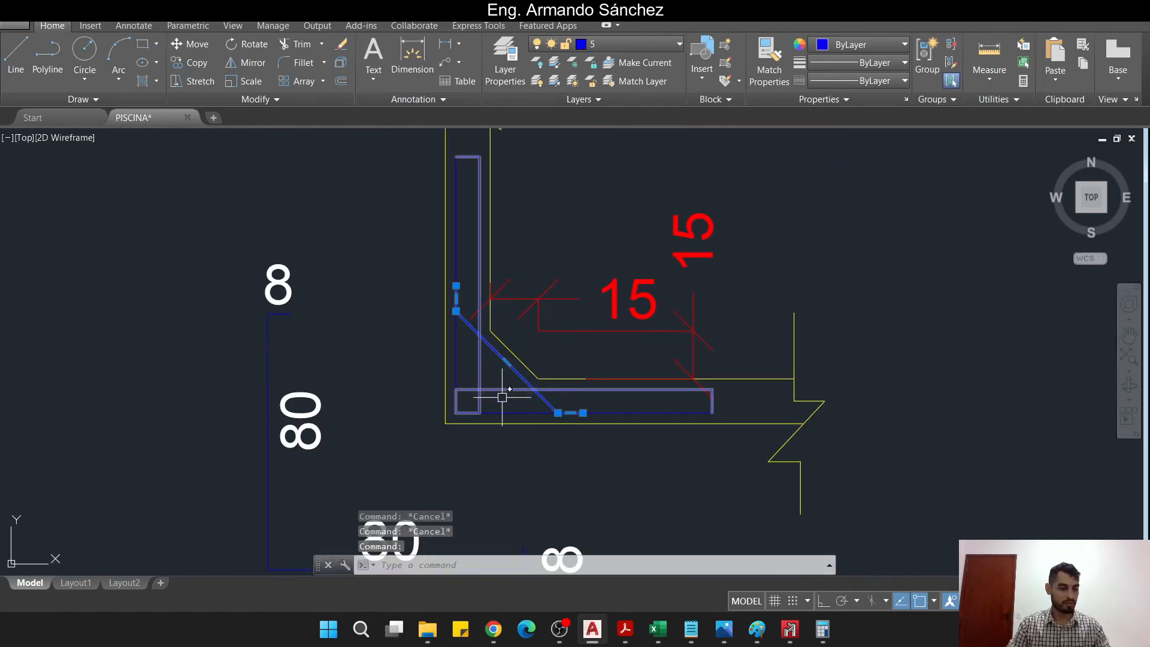
type("co")
key("Return")
scroll(502, 397, "down", 2)
left_click(571, 363)
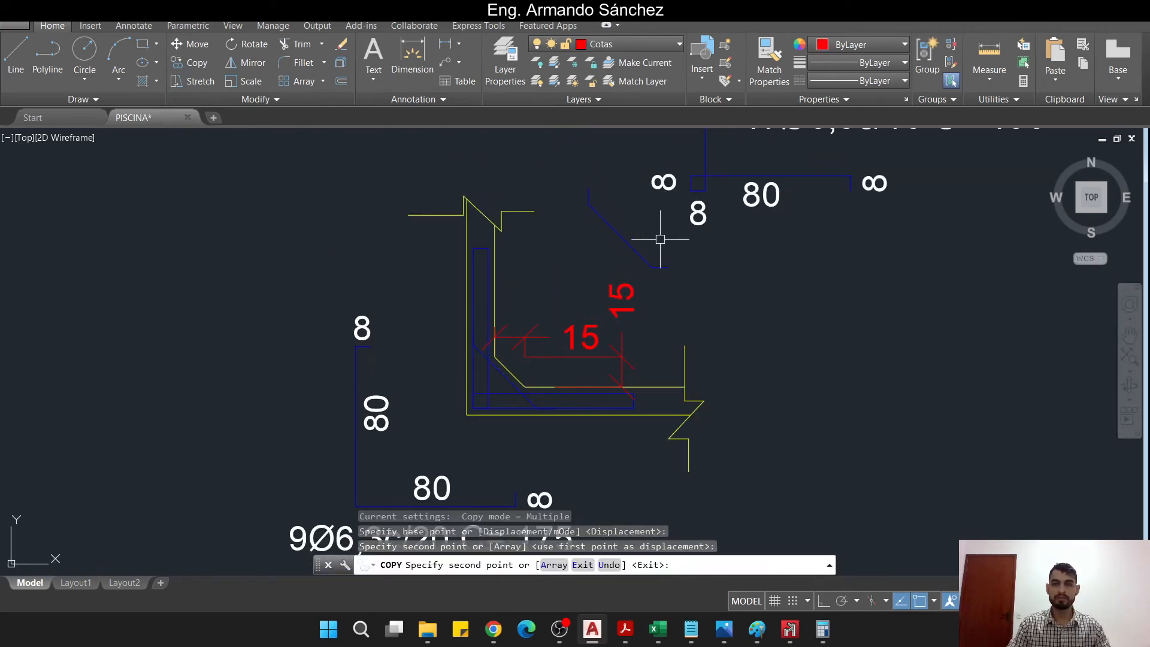
key("Escape")
key("Escape")
- Select the L-shaped bar above the diagonal copy together with its length and quantity labels
middle_click_drag(660, 239, 657, 353)
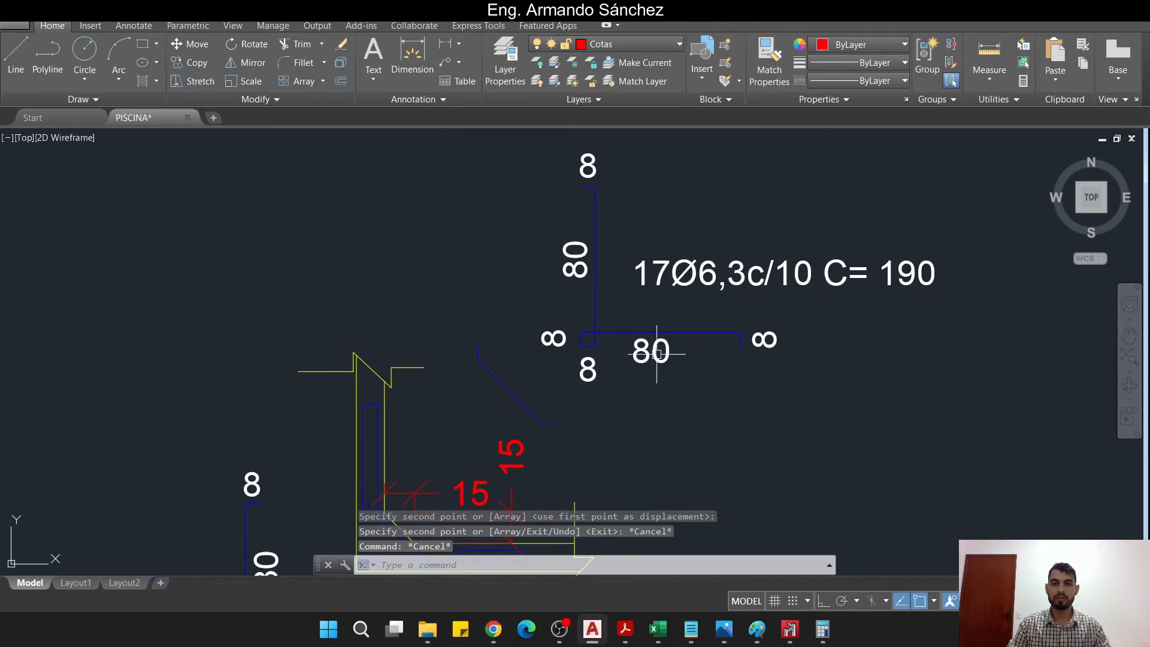
left_click(976, 390)
left_click(548, 154)
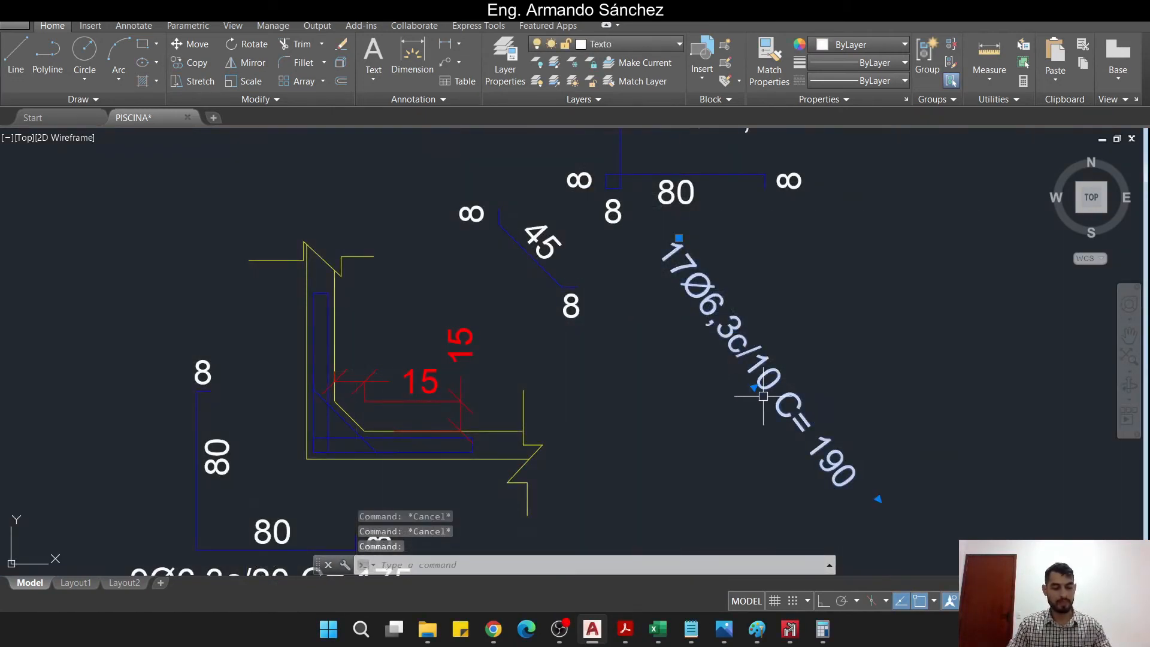
- Move the rotated 17Ø6,3c/10 C= 190 label to the lower-left side of the copied diagonal bar
type("m")
key("Return")
left_click(763, 394)
middle_click_drag(571, 300, 577, 370)
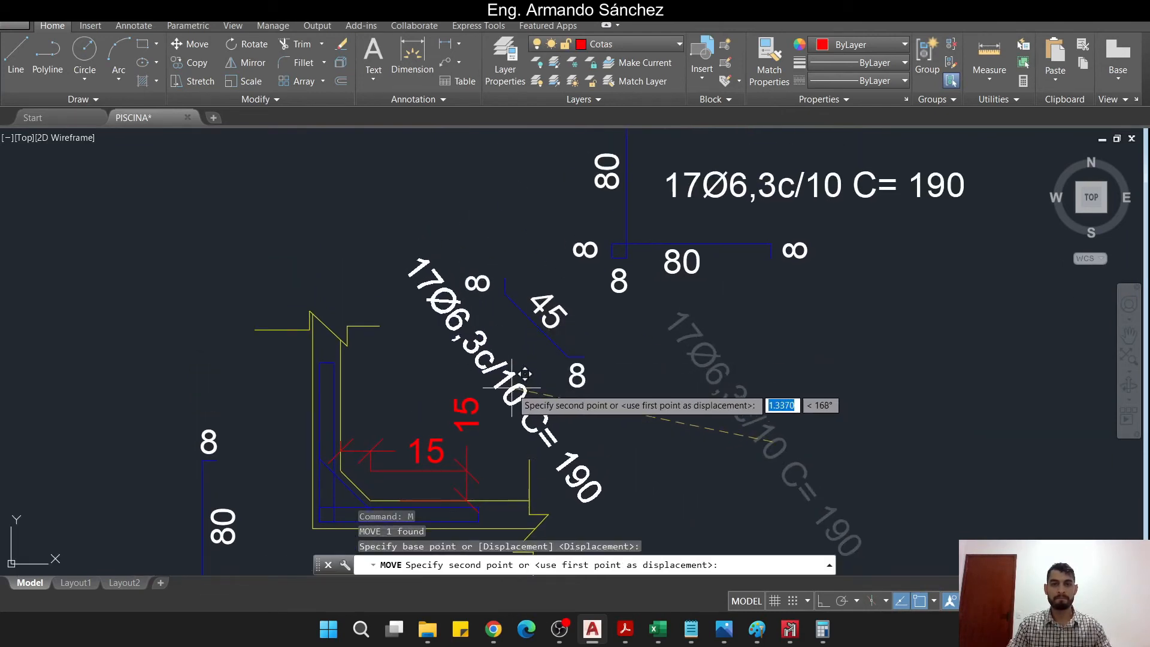
key("Escape")
key("Escape")
scroll(637, 383, "down", 5)
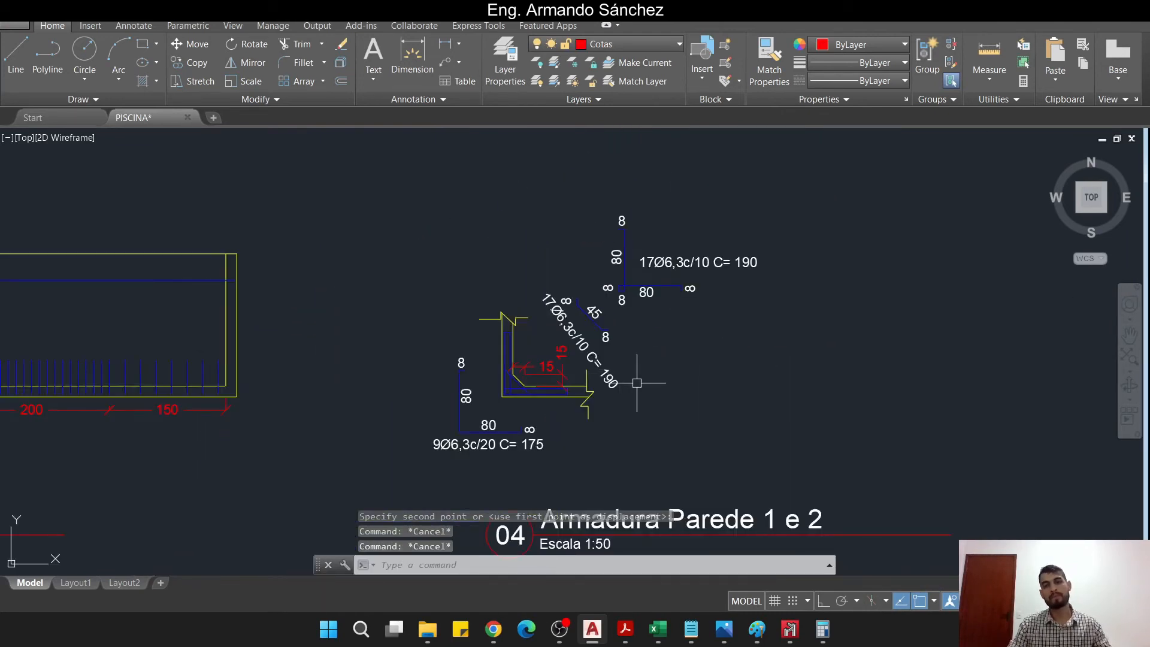
scroll(637, 383, "up", 5)
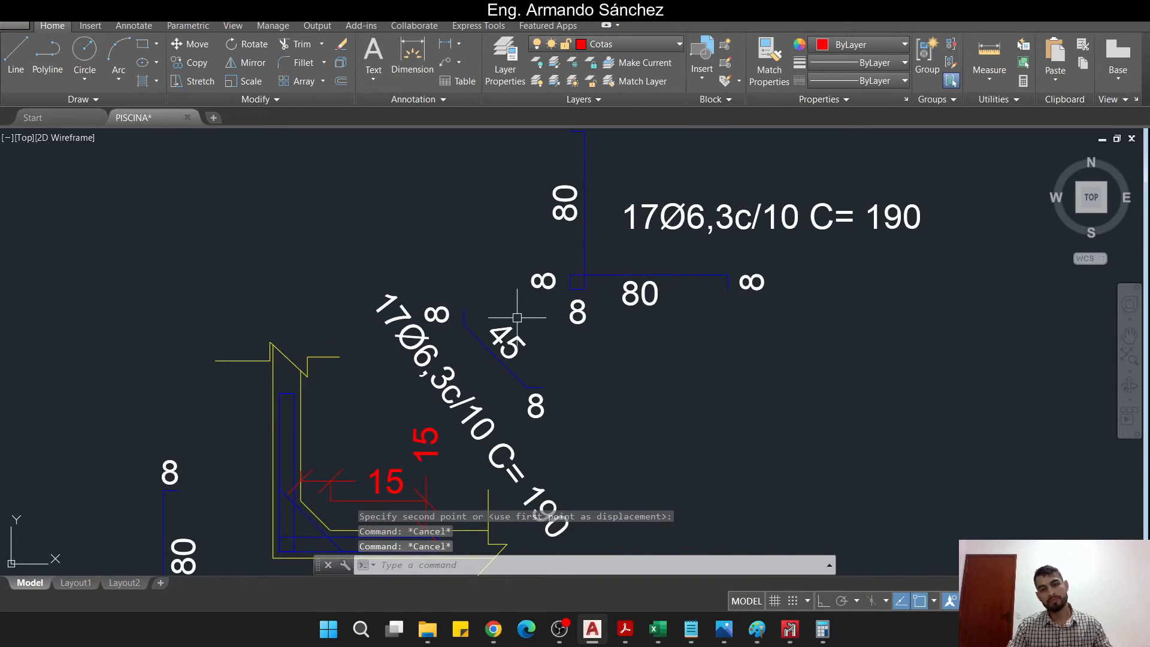
- Move the upper 8 label closer to the diagonal bar's short vertical end
key("Escape")
scroll(455, 315, "up", 2)
type("M")
key("Return")
left_click(430, 280)
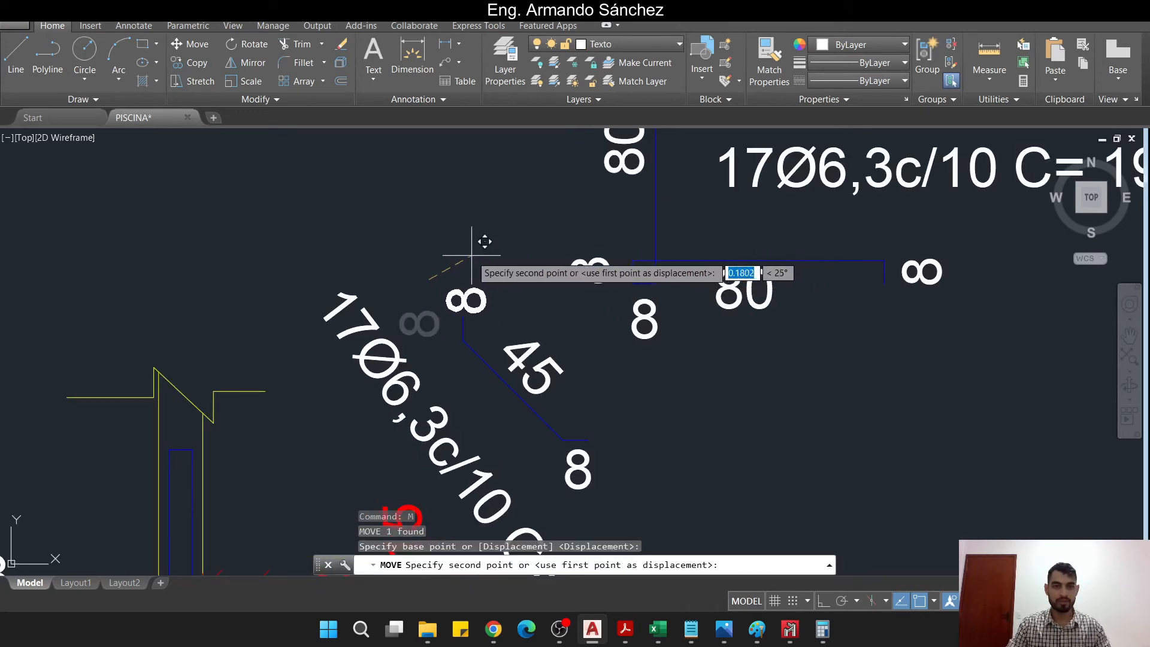
key("Escape")
- Move the lower 8 label slightly right beneath the diagonal bar's short horizontal end
middle_click_drag(624, 430, 574, 358)
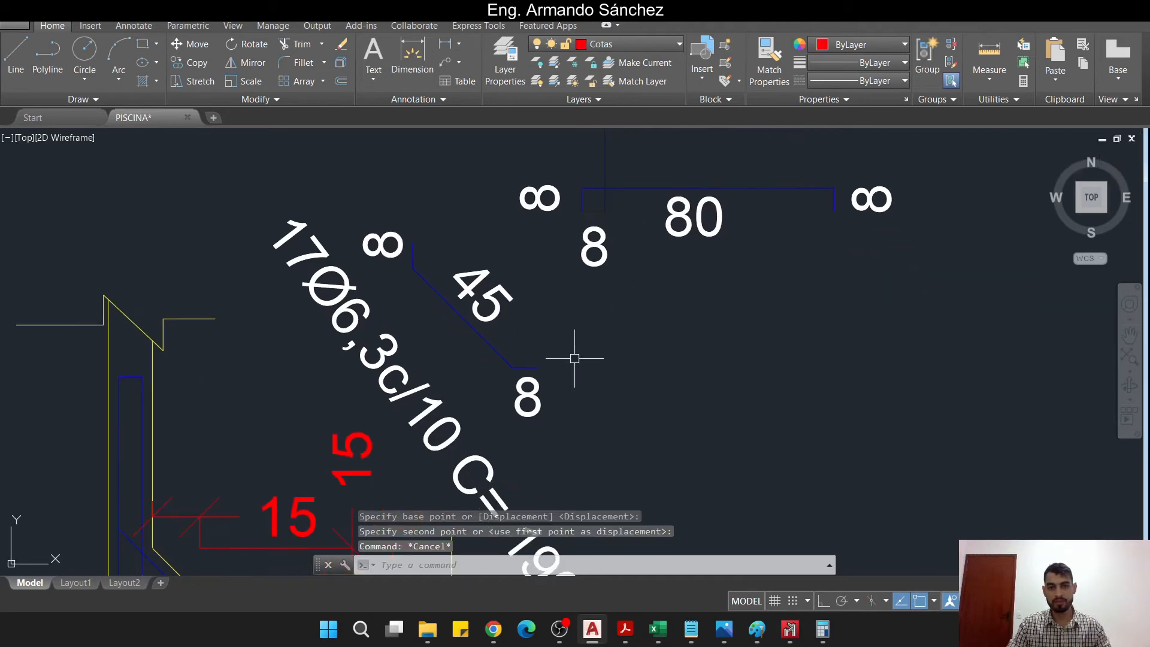
left_click(552, 417)
left_click(531, 403)
type("M")
key("Return")
left_click(573, 403)
left_click(578, 405)
scroll(561, 420, "down", 2)
- Rotate the diagonal bar's 17Ø6,3c/10 C= 190 label about 12° counterclockwise around its middle
middle_click_drag(561, 419, 529, 355)
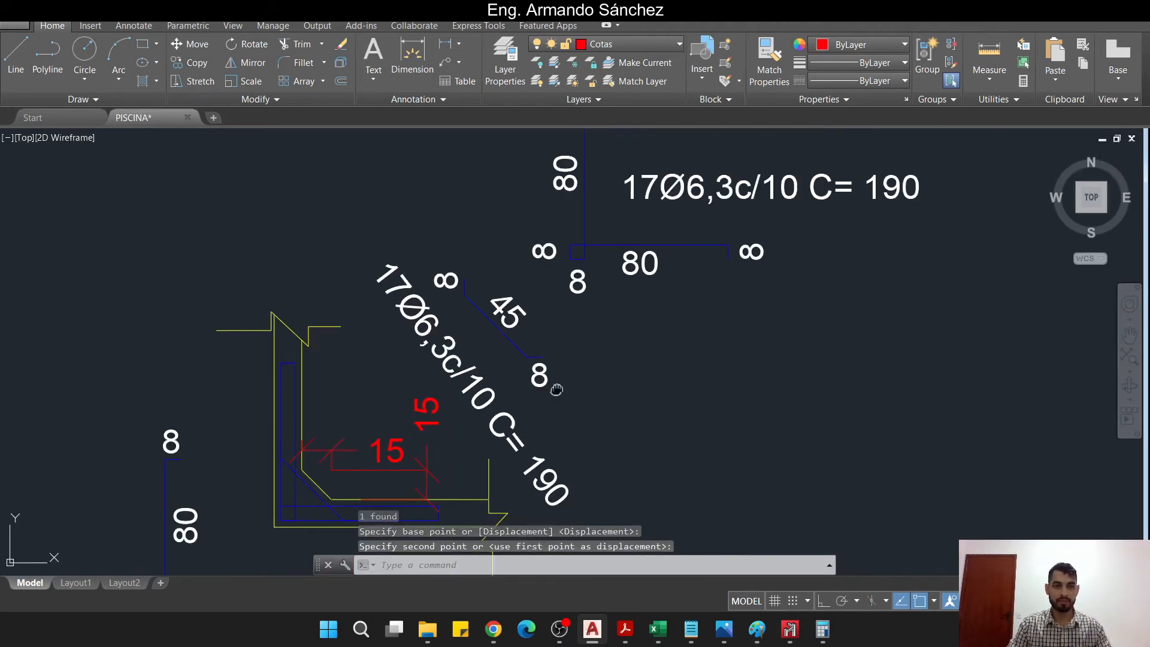
left_click(562, 443)
left_click(494, 410)
type("RO")
key("Return")
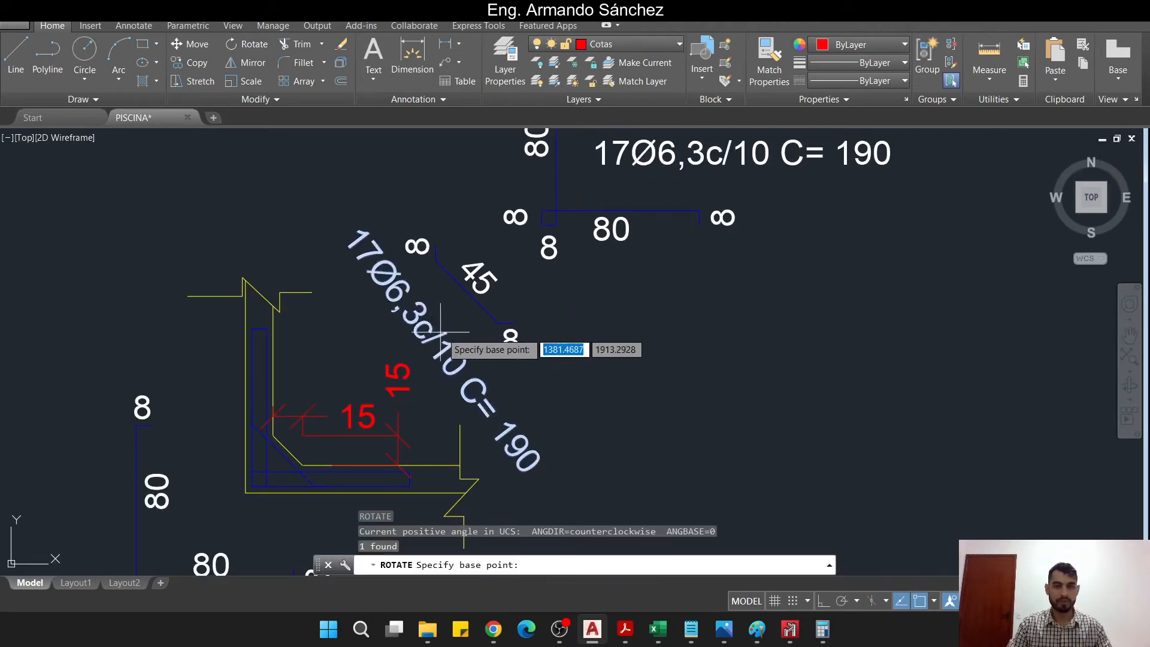
left_click(446, 335)
left_click(625, 312)
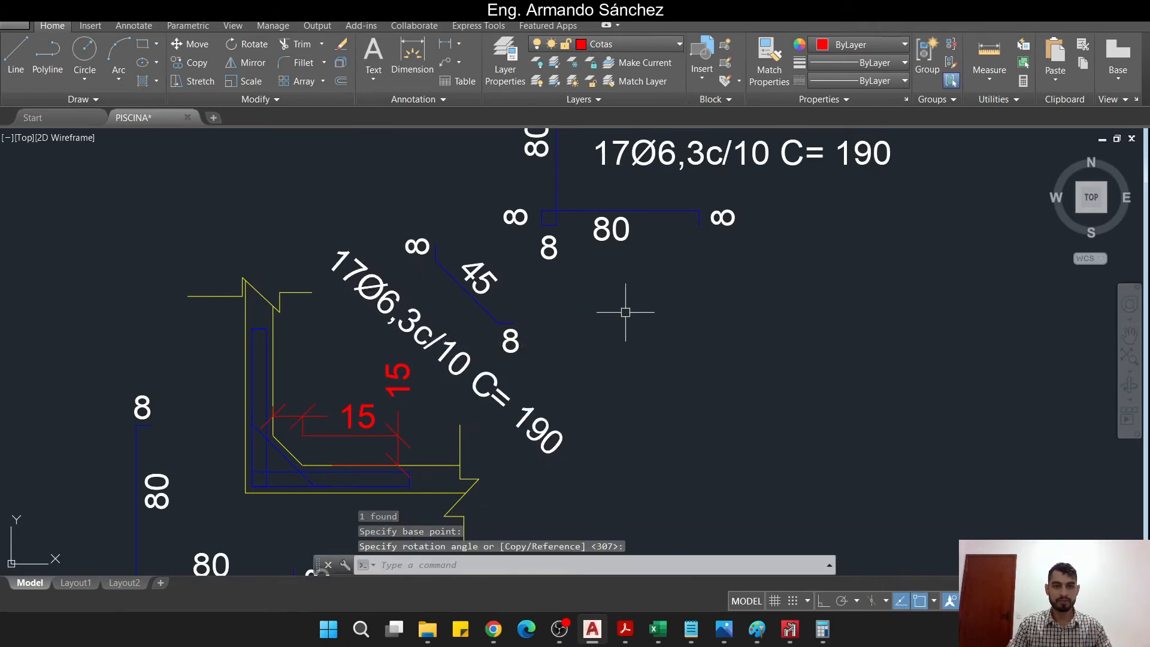
- Rotate the diagonal bar's 17Ø6,3c/10 C= 190 label slightly clockwise around its middle
left_click(524, 395)
key("Return")
left_click(447, 336)
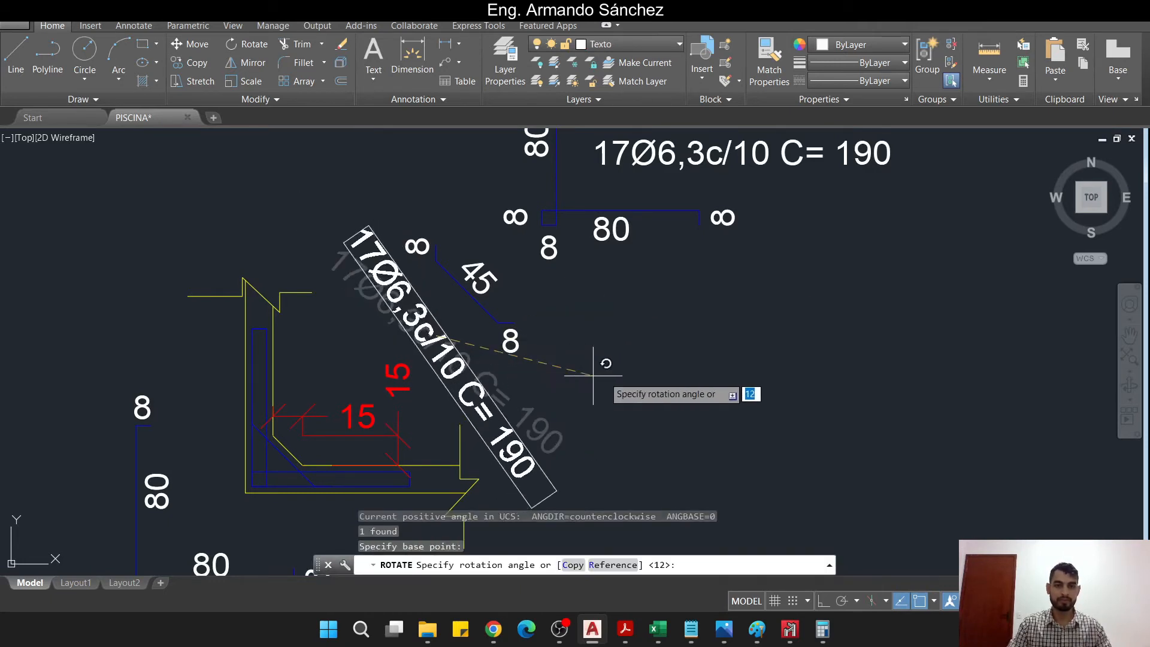
left_click(675, 347)
key("Escape")
key("Escape")
- Move the rotated 17Ø6,3c/10 C= 190 label up and slightly right, closer to the diagonal bar
left_click(573, 458)
left_click(519, 413)
type("M")
key("Return")
left_click(589, 425)
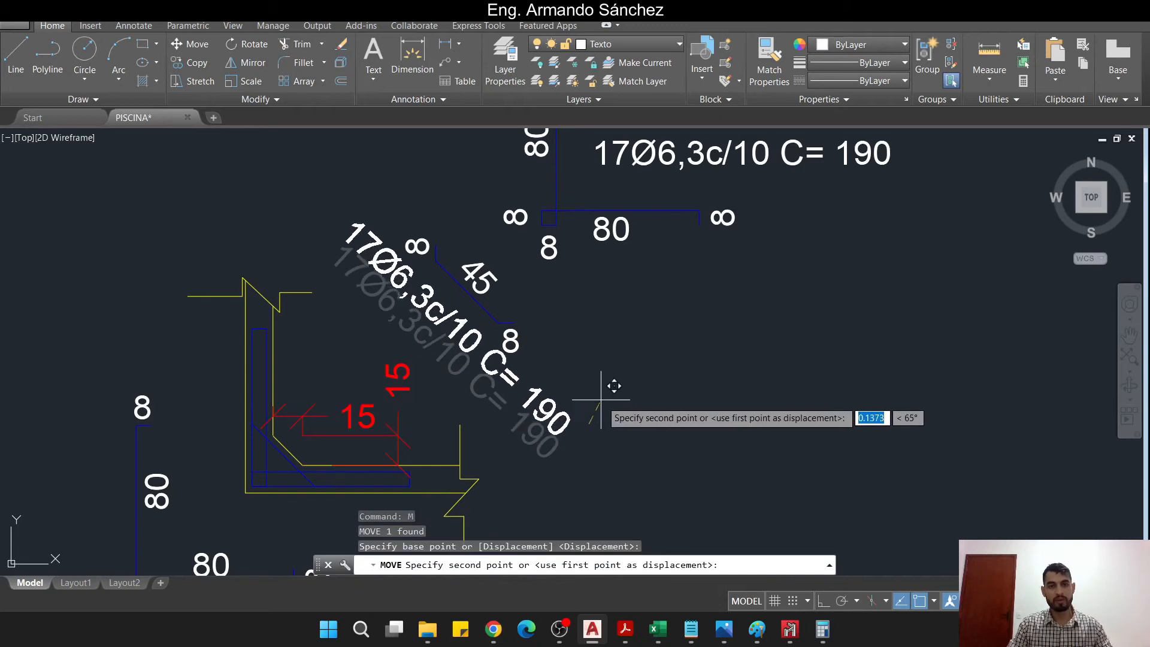
left_click(601, 400)
key("Escape")
key("Escape")
middle_click_drag(536, 379, 588, 399)
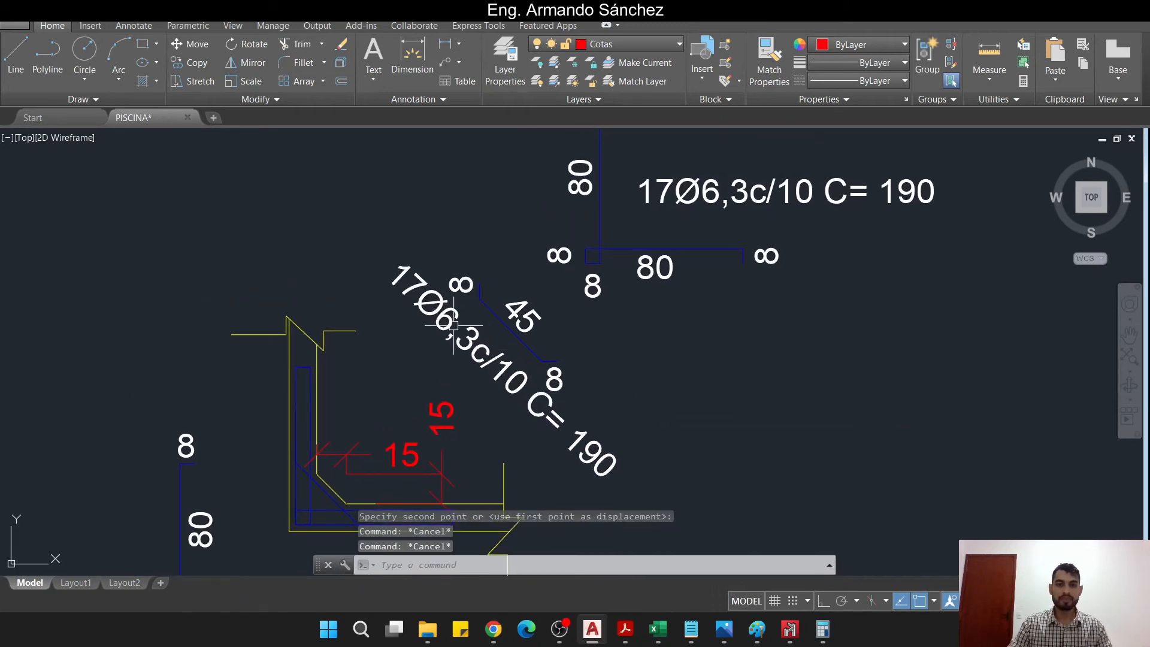
- Change the bar spacing in the diagonal bar's label to 20 so it reads 17Ø6,3c/20 C= 190
scroll(490, 368, "up", 2)
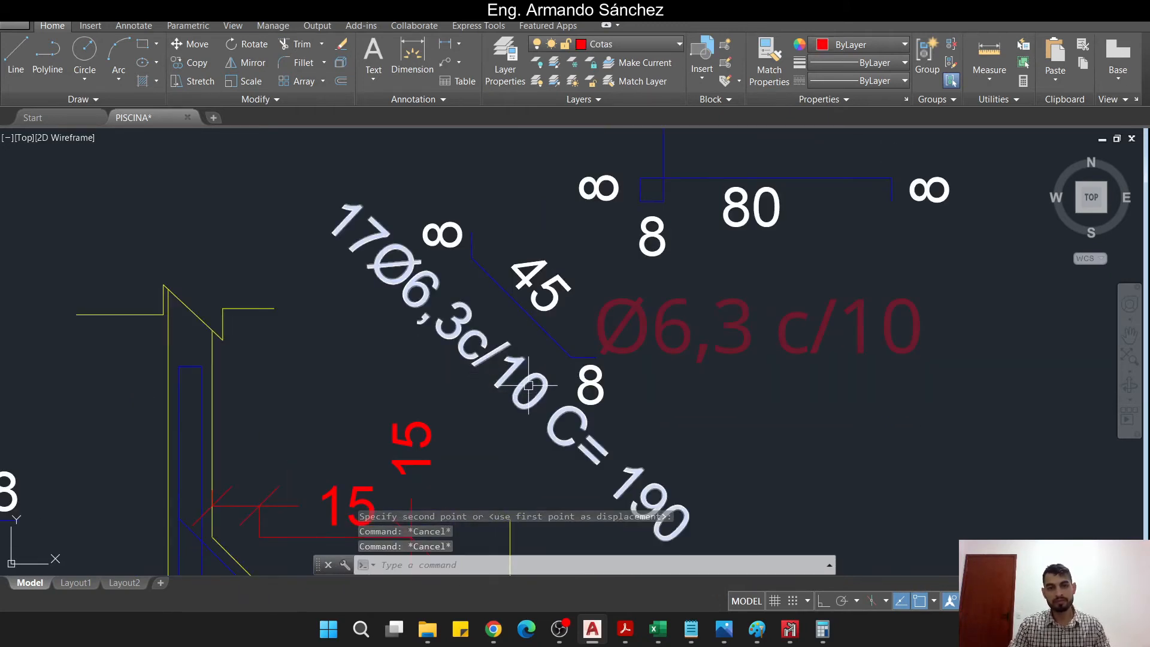
double_click(548, 401)
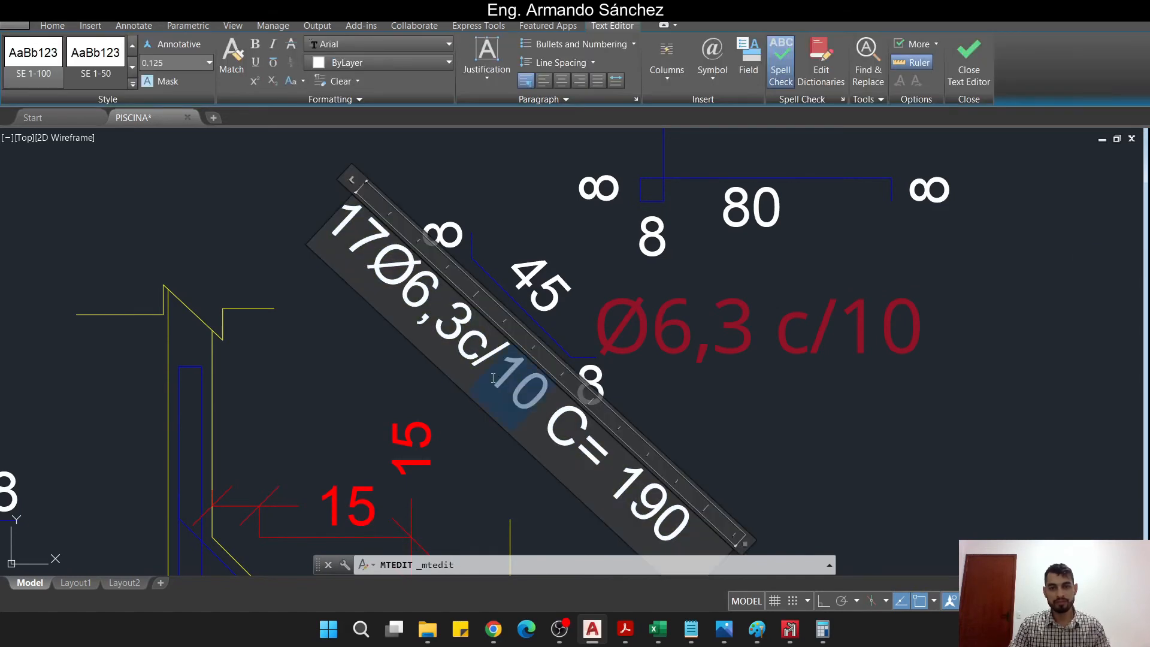
type("20")
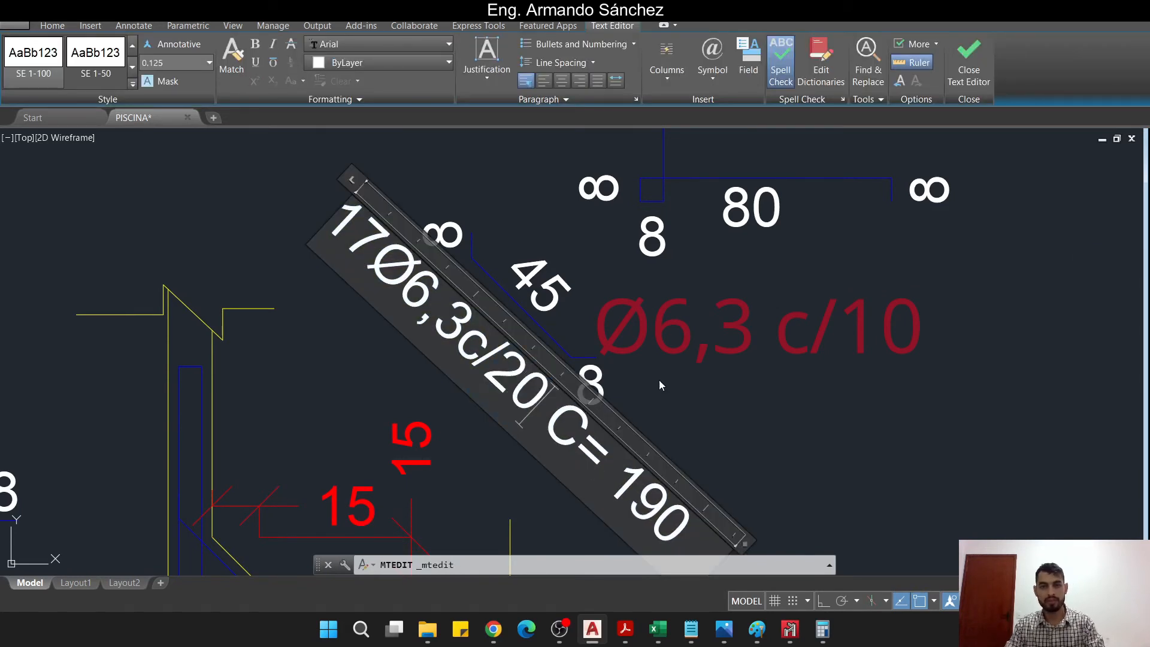
left_click(591, 295)
scroll(601, 316, "down", 3)
middle_click_drag(600, 316, 590, 328)
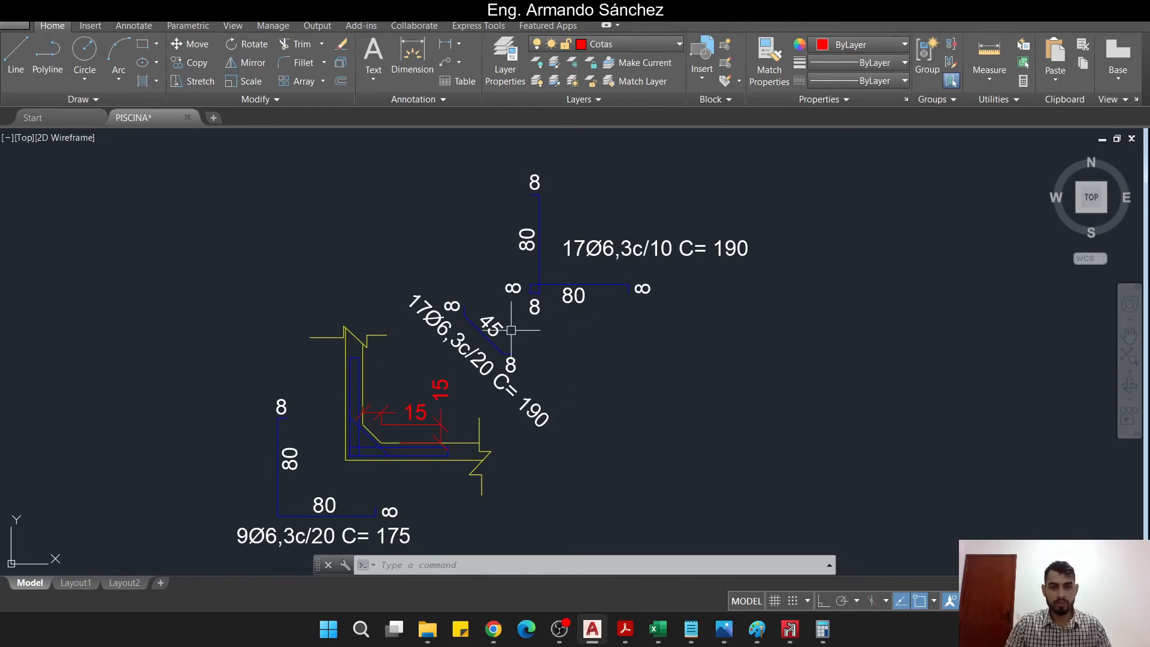
- Compare the bar labels and spacings of the wall elevations and sections with those of the corner detail
scroll(477, 362, "down", 2)
middle_click_drag(390, 354, 797, 333)
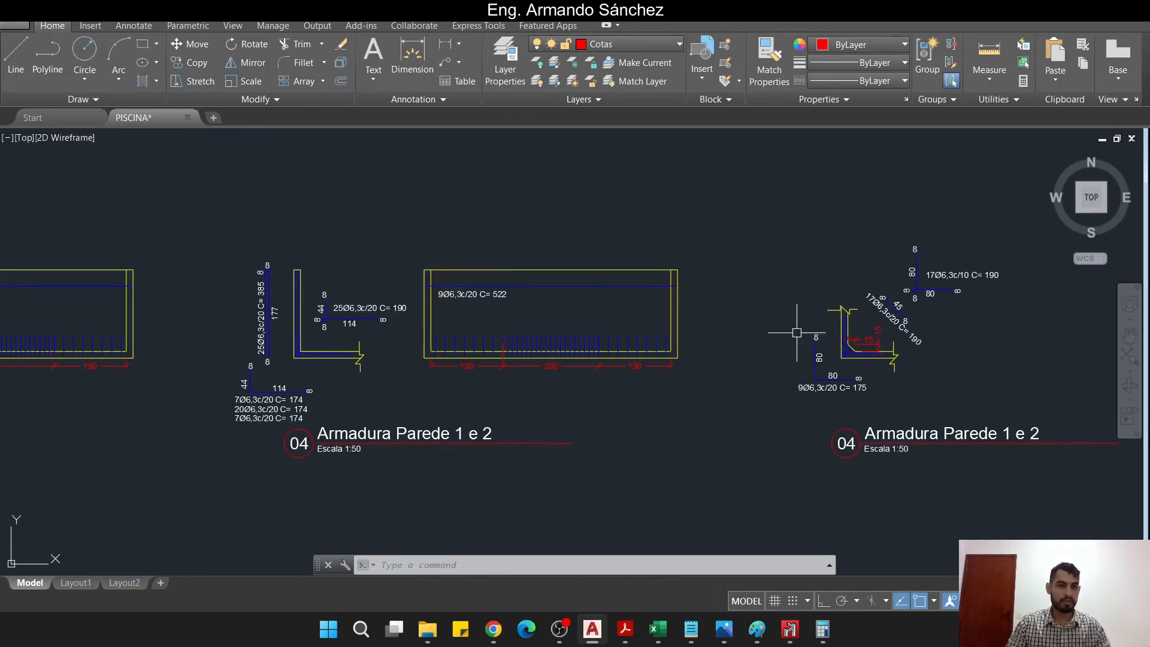
scroll(414, 331, "up", 2)
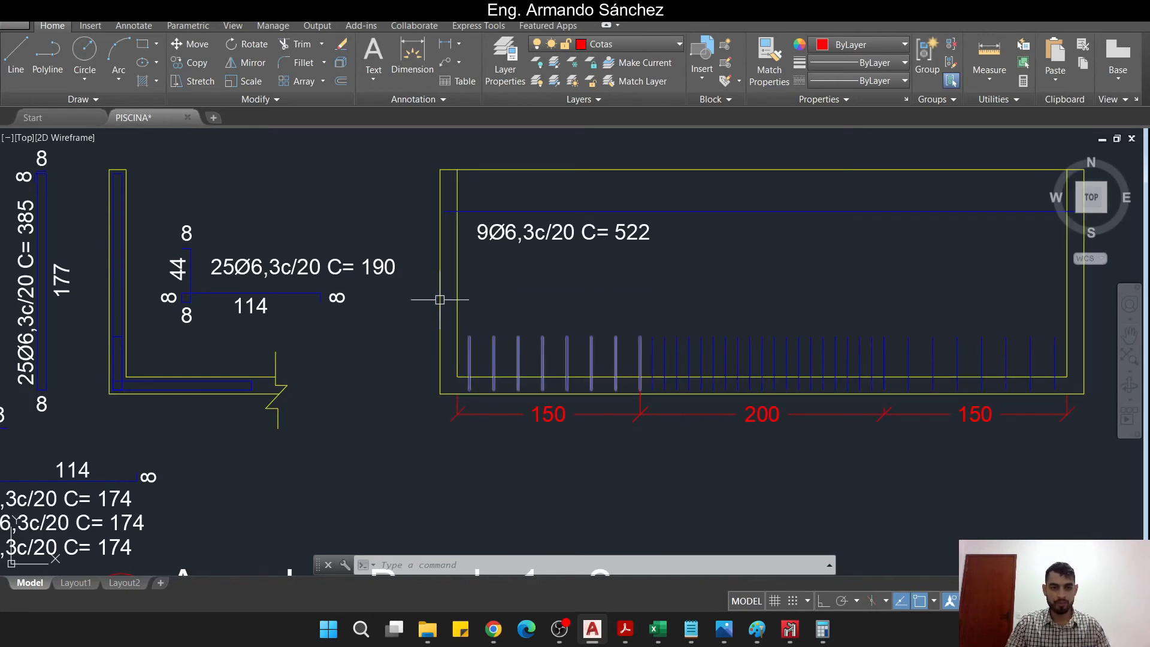
scroll(158, 334, "down", 2)
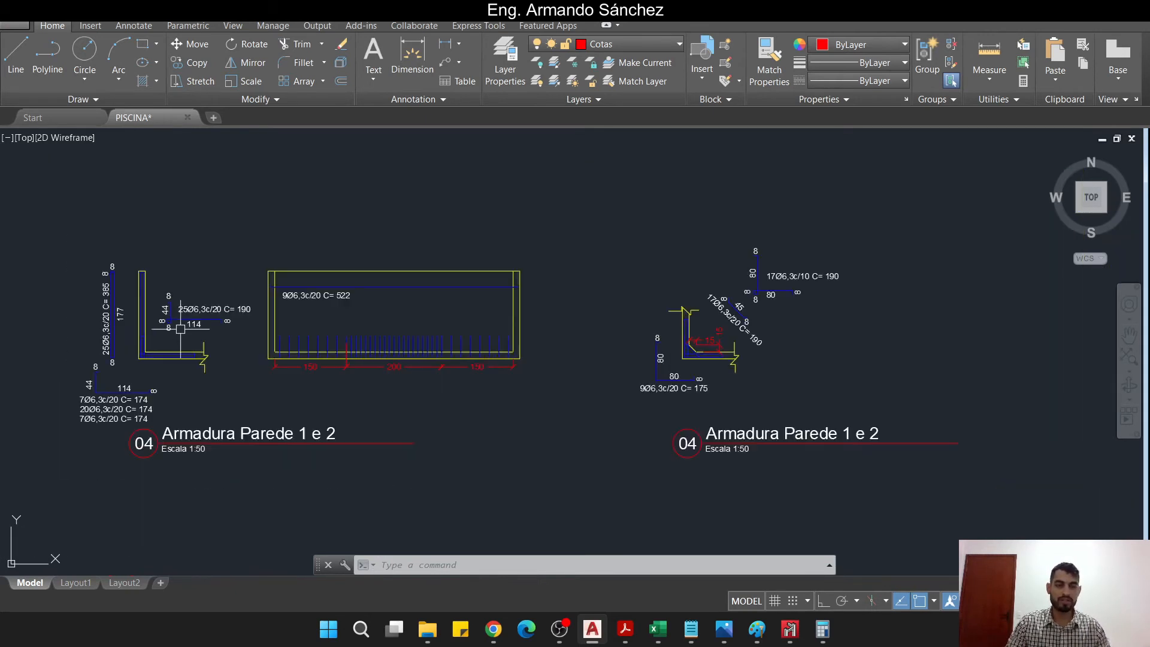
middle_click_drag(480, 344, 451, 338)
middle_click_drag(224, 338, 323, 344)
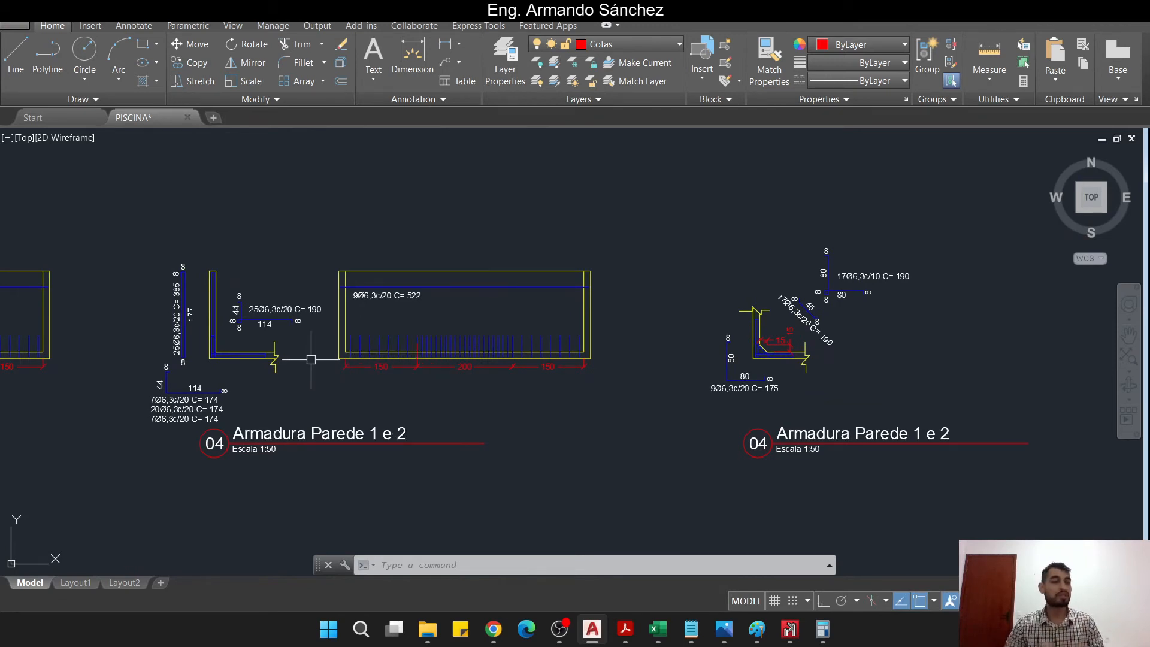
middle_click_drag(292, 379, 410, 381)
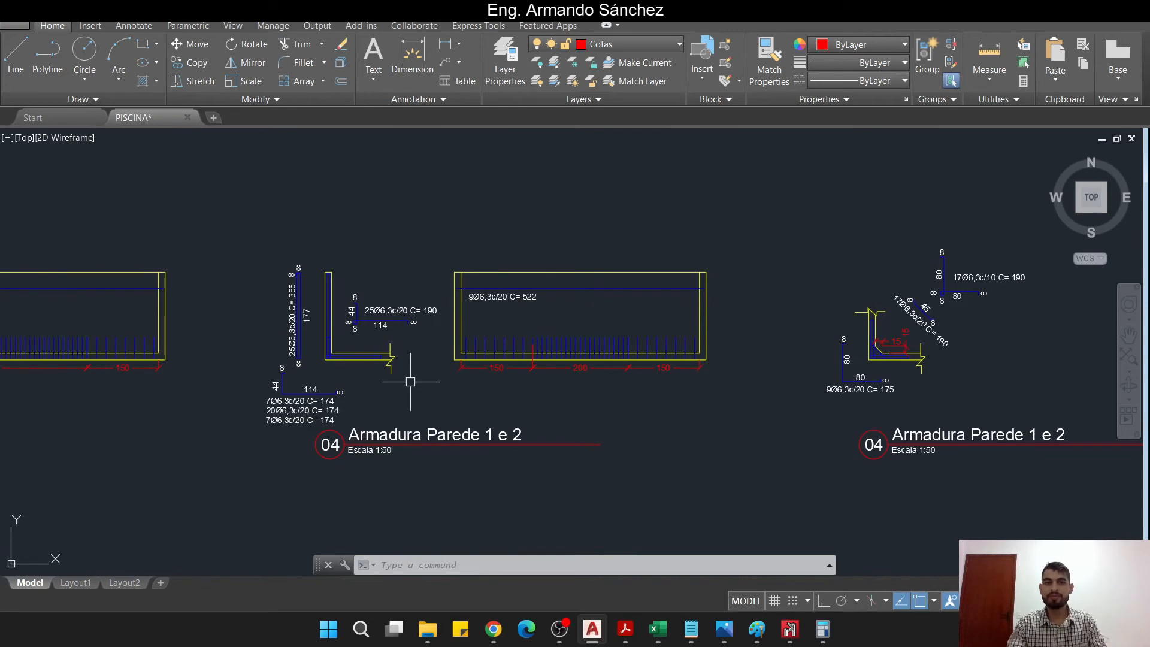
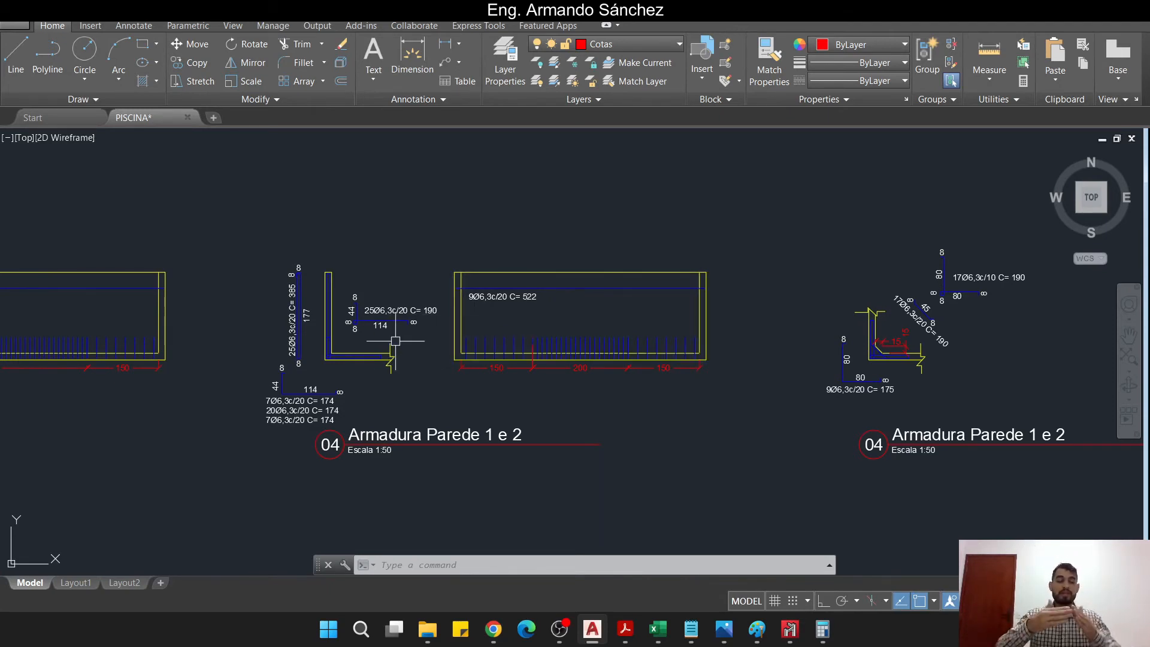
middle_click_drag(567, 382, 485, 397)
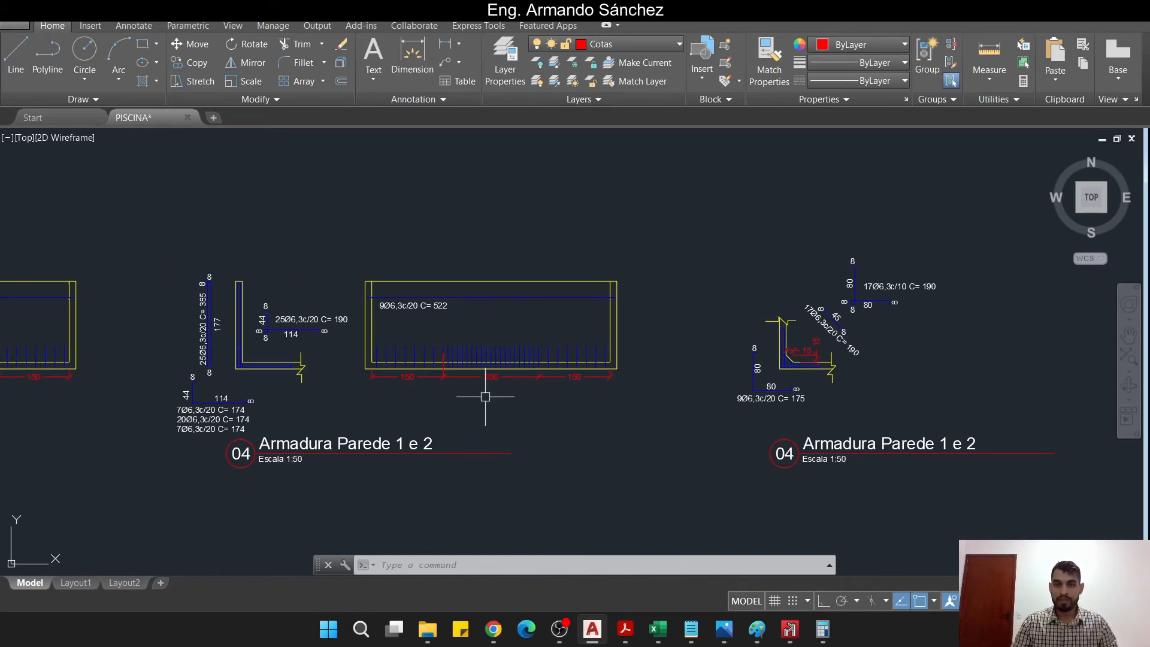
middle_click_drag(809, 367, 786, 378)
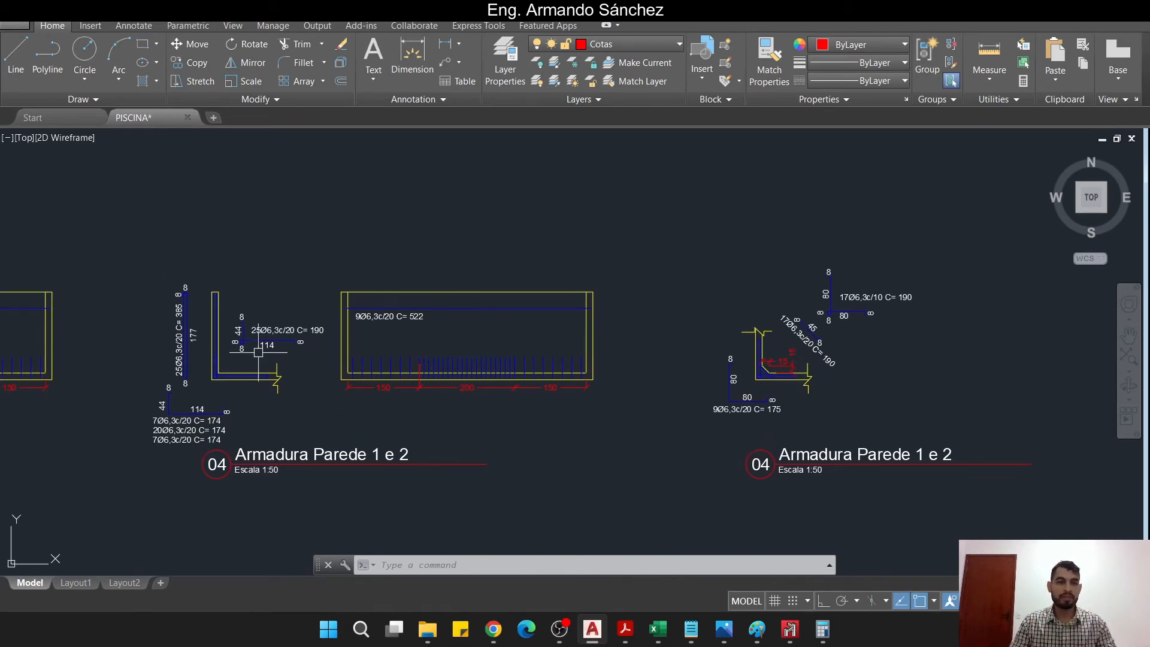
scroll(821, 366, "up", 2)
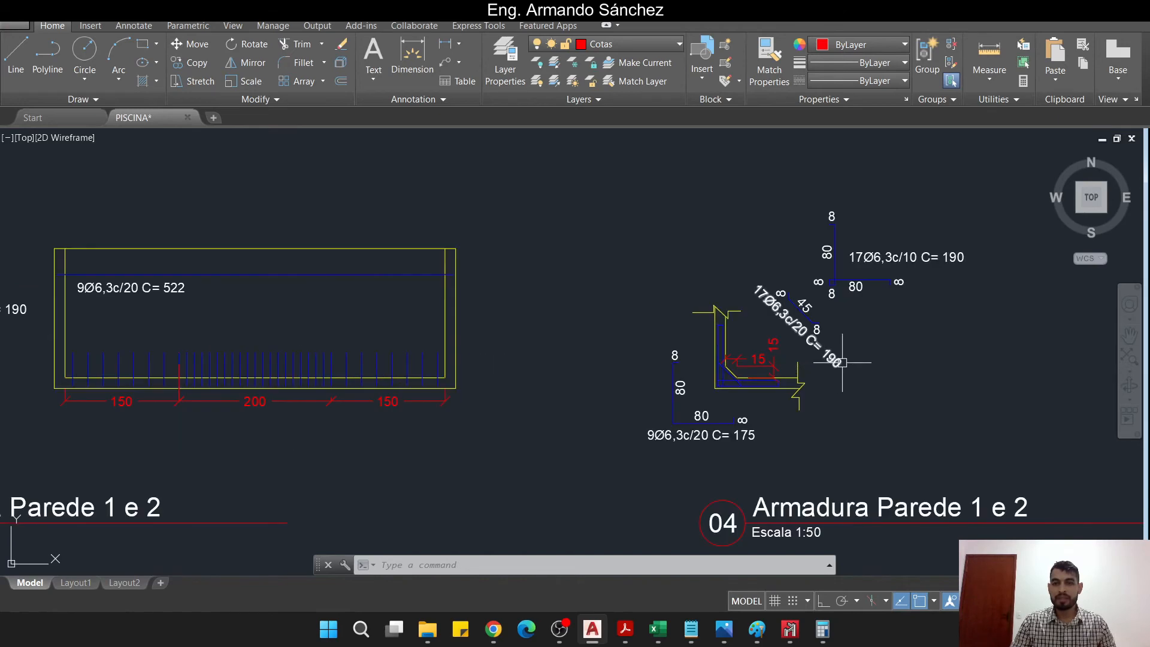
middle_click_drag(743, 360, 954, 354)
scroll(906, 351, "down", 2)
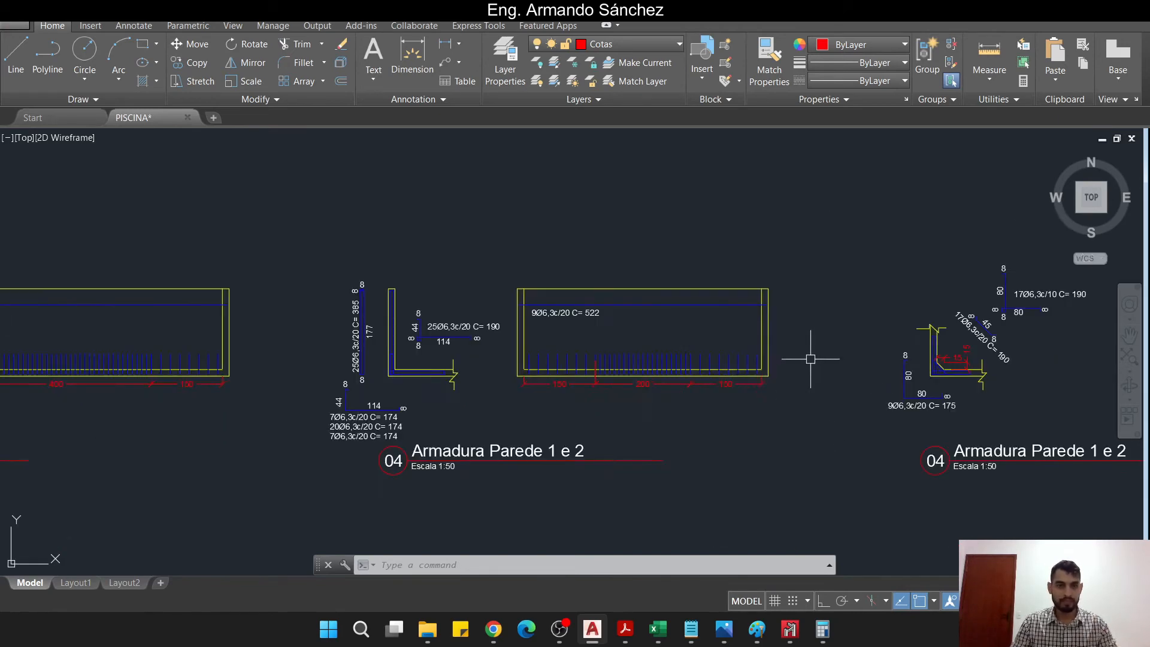
middle_click_drag(686, 351, 835, 354)
mouse_move(584, 350)
middle_mouse_down()
mouse_move(891, 354)
mouse_move(678, 349)
middle_mouse_up()
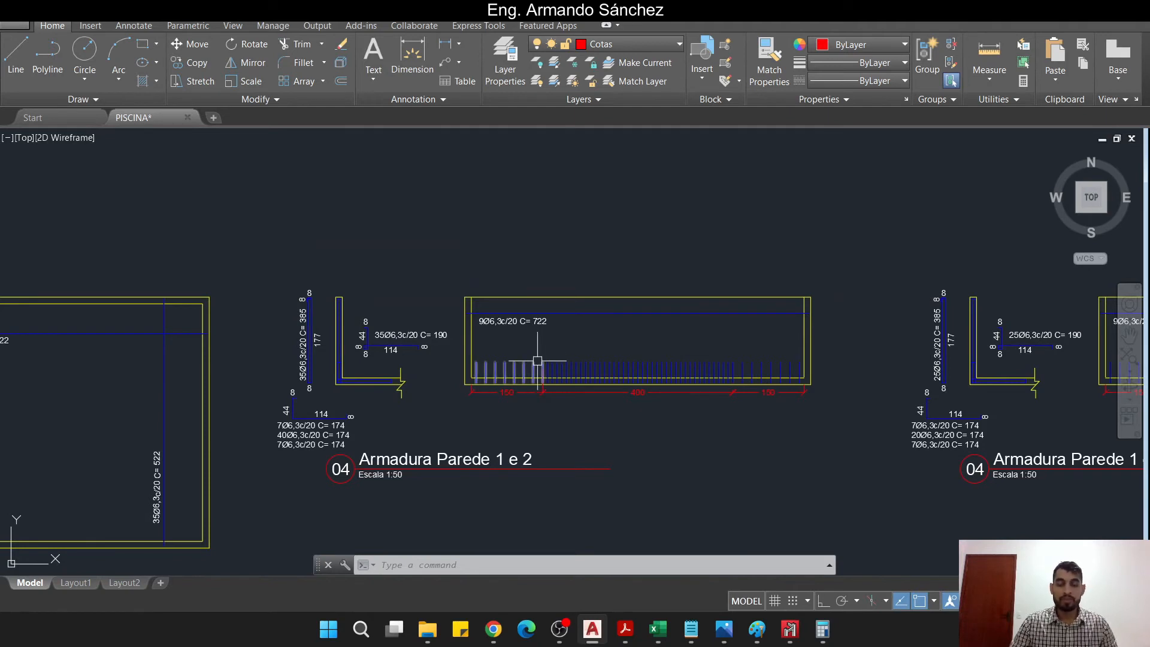
- Prefix the longer wall elevation's horizontal bar label with 2x, giving 2x9Ø6,3c/20 C= 722
scroll(537, 361, "up", 8)
left_click(422, 311)
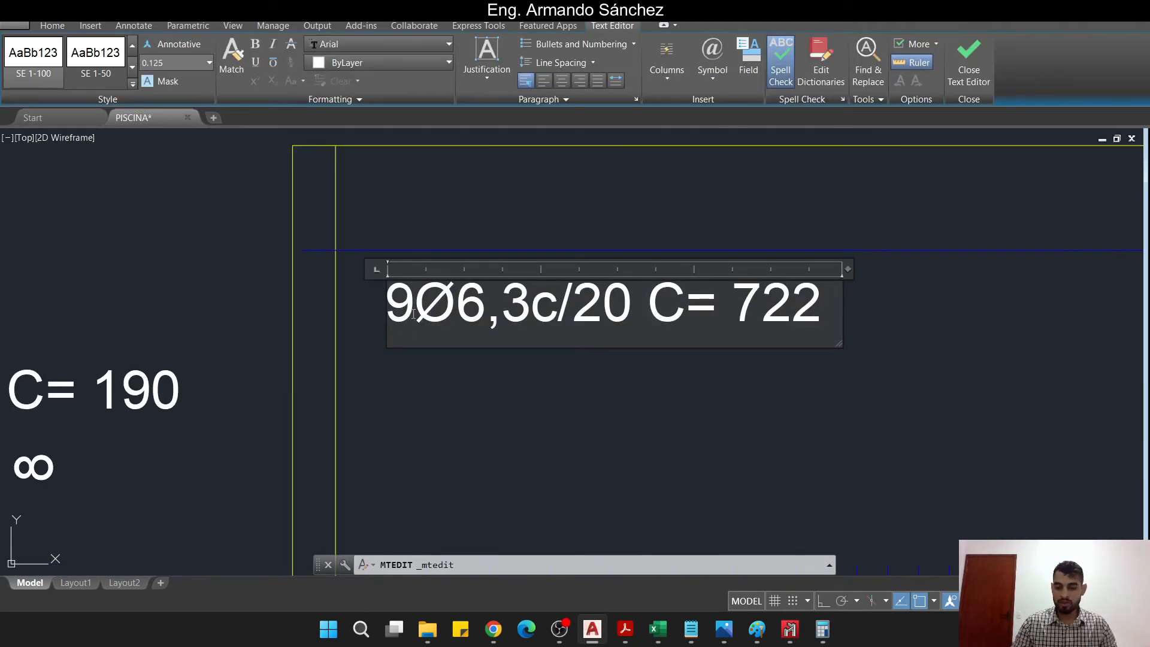
type("2X")
key("BackSpace")
key("Caps_Lock")
type("x")
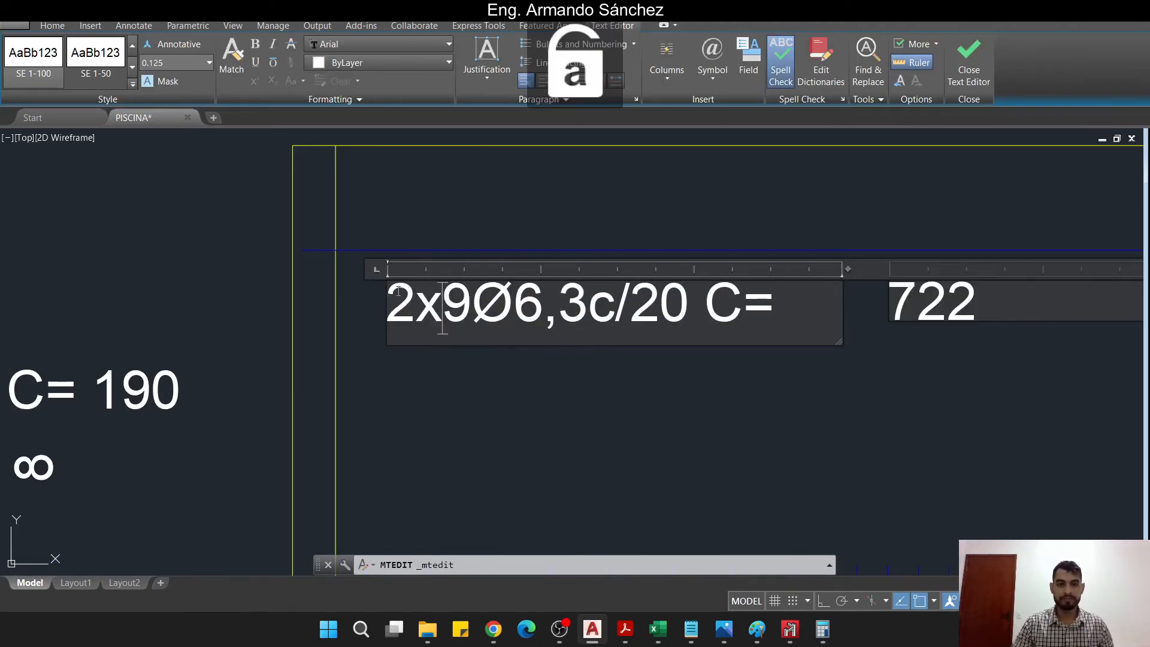
left_click(155, 286)
scroll(155, 285, "down", 8)
- Prefix the shorter wall elevation's horizontal bar label with 2x and widen its text box to fit 2x9Ø6,3c/20 C= 522 on one line
middle_click_drag(434, 321, 256, 352)
scroll(644, 332, "up", 6)
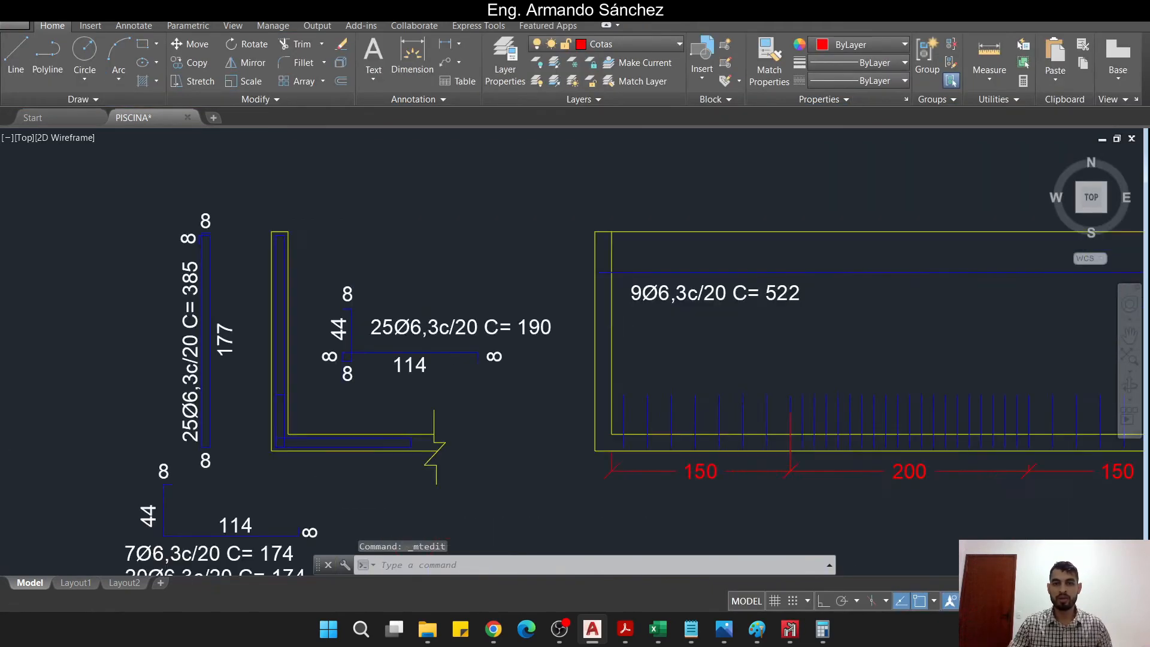
left_click(648, 272)
double_click(649, 272)
type("2x")
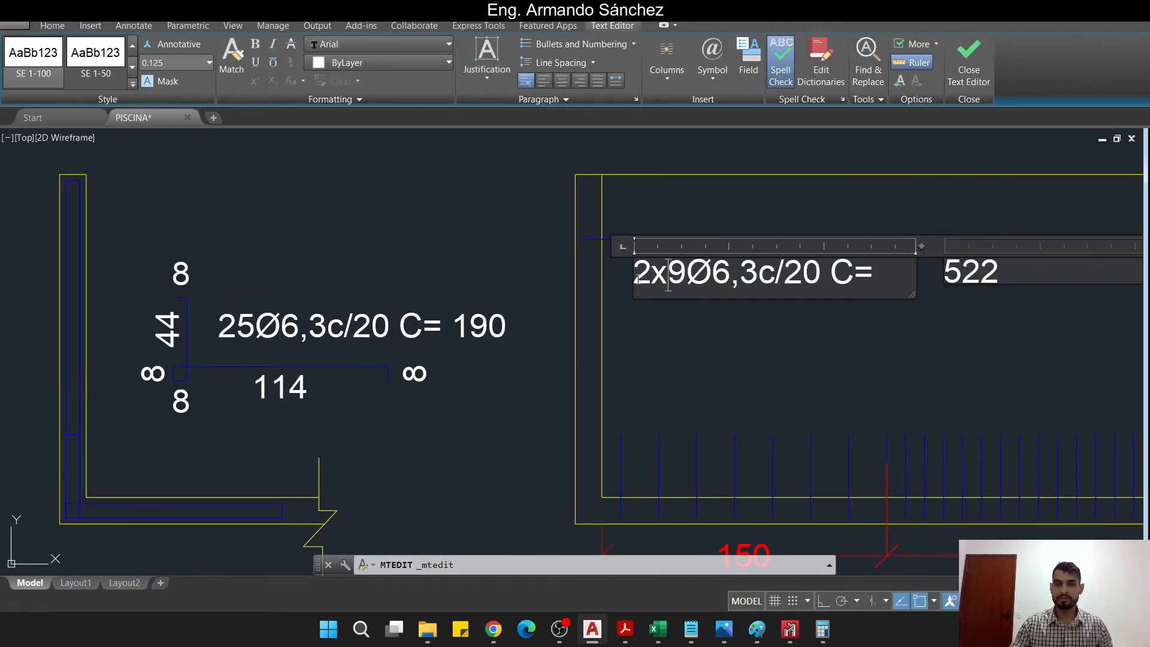
left_click_drag(915, 295, 994, 297)
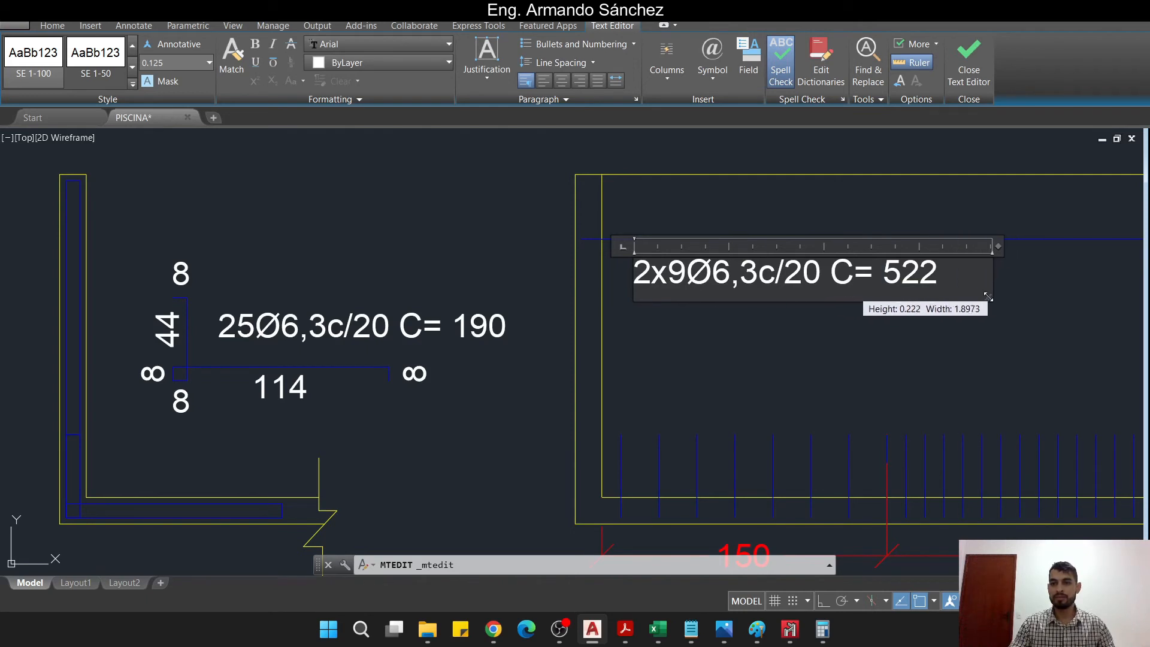
left_click(960, 308)
scroll(700, 353, "down", 4)
key("Escape")
key("Escape")
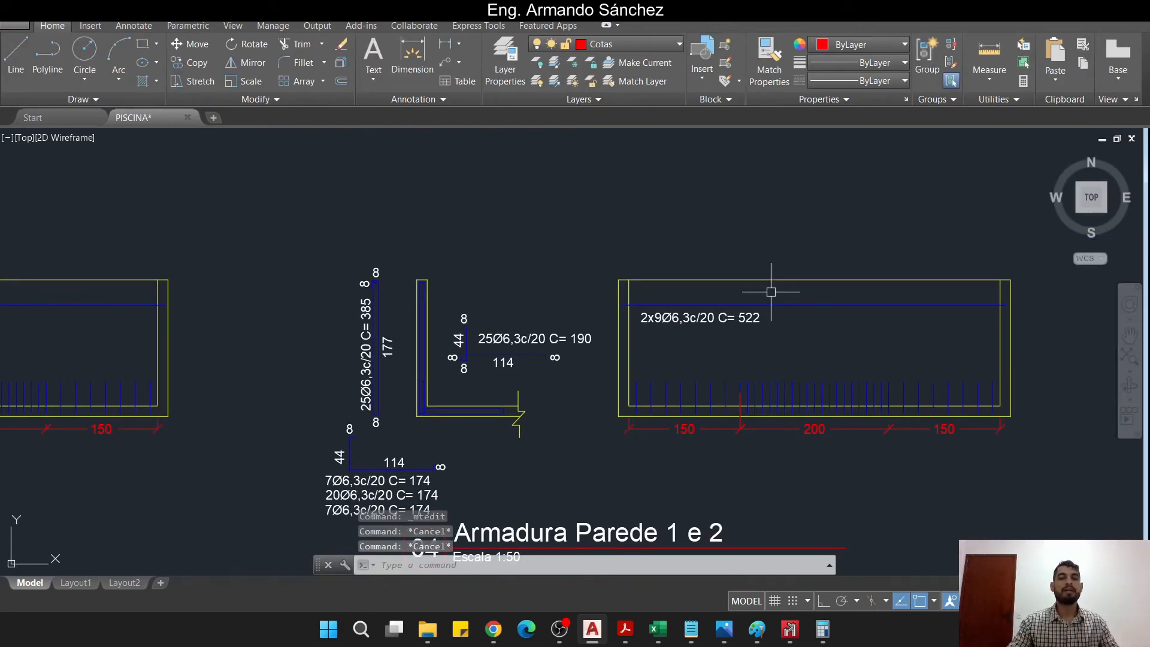
- Renumber the title bubble beneath the corner reinforcement detail as 05
middle_click_drag(561, 391, 575, 335)
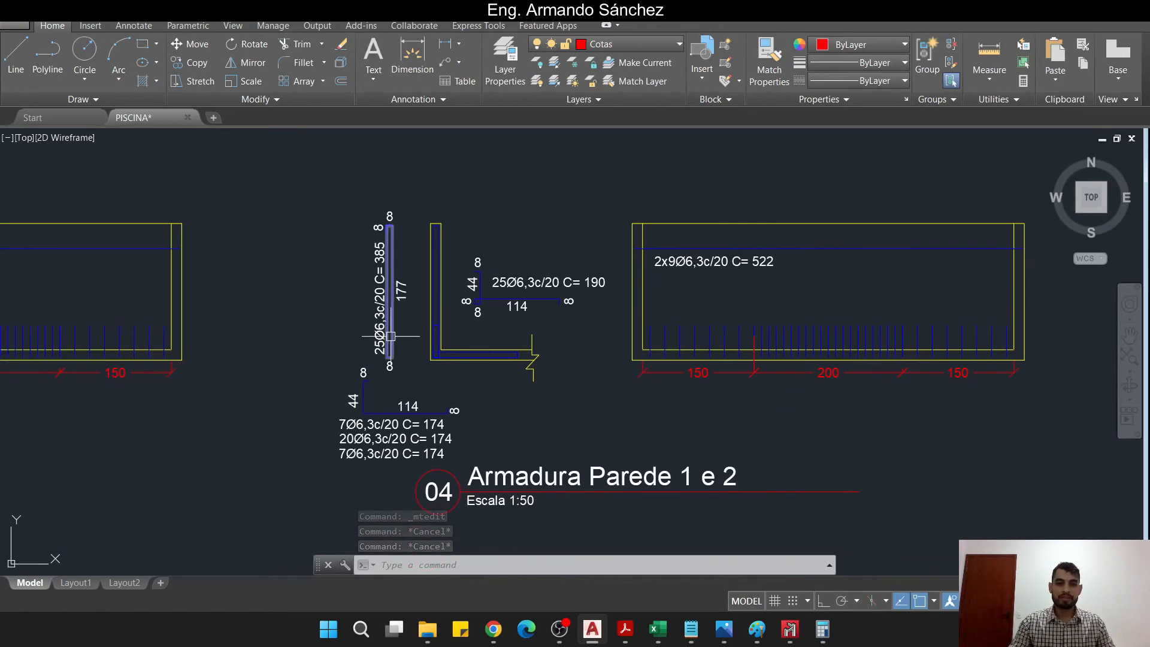
scroll(433, 300, "up", 2)
scroll(501, 367, "down", 2)
middle_click_drag(417, 376, 304, 306)
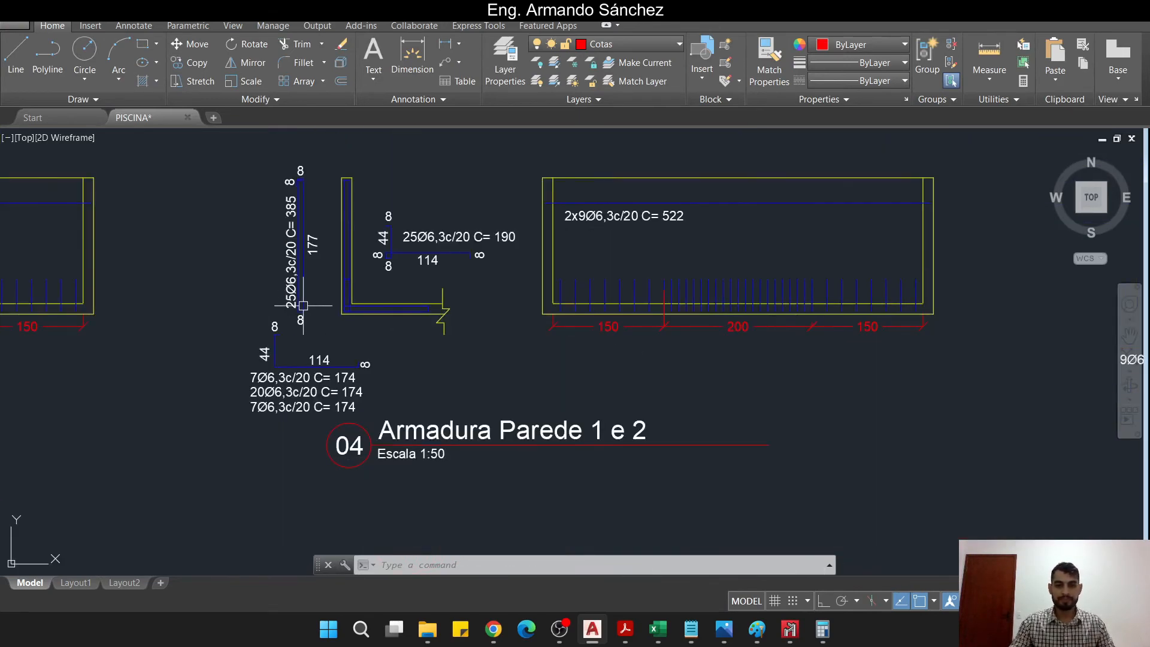
middle_click_drag(840, 367, 515, 339)
mouse_move(858, 334)
middle_mouse_down()
mouse_move(742, 329)
mouse_move(767, 344)
mouse_move(719, 350)
middle_mouse_up()
scroll(772, 328, "down", 2)
scroll(724, 390, "up", 4)
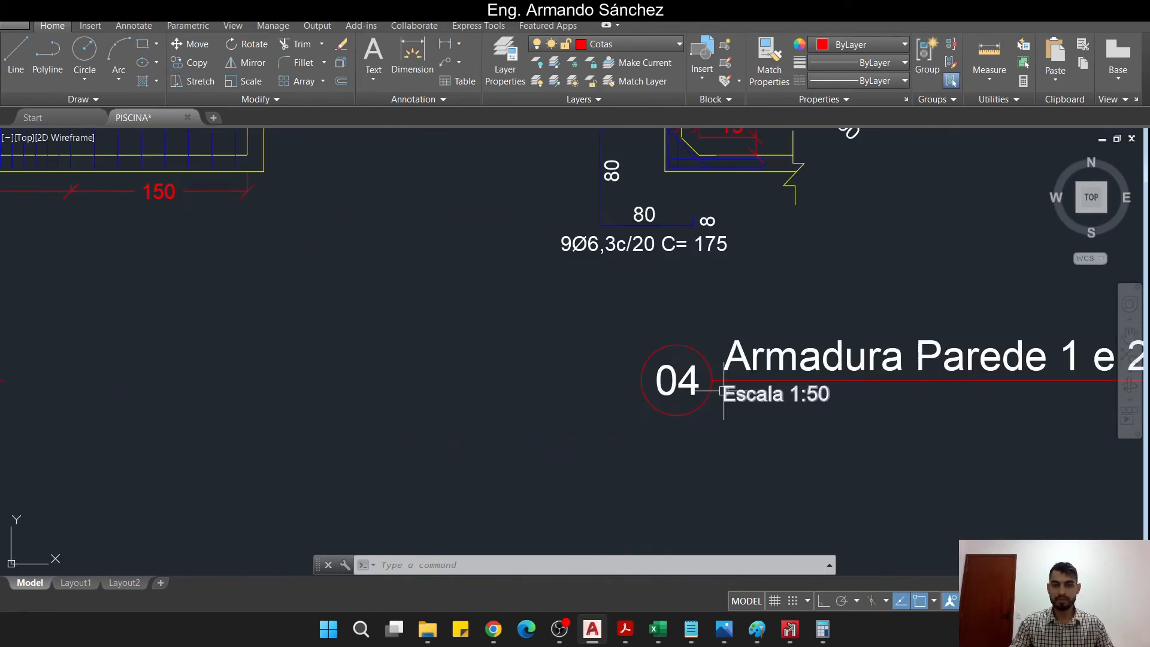
key("Escape")
key("Escape")
double_click(680, 393)
left_click_drag(680, 396, 688, 387)
type("5")
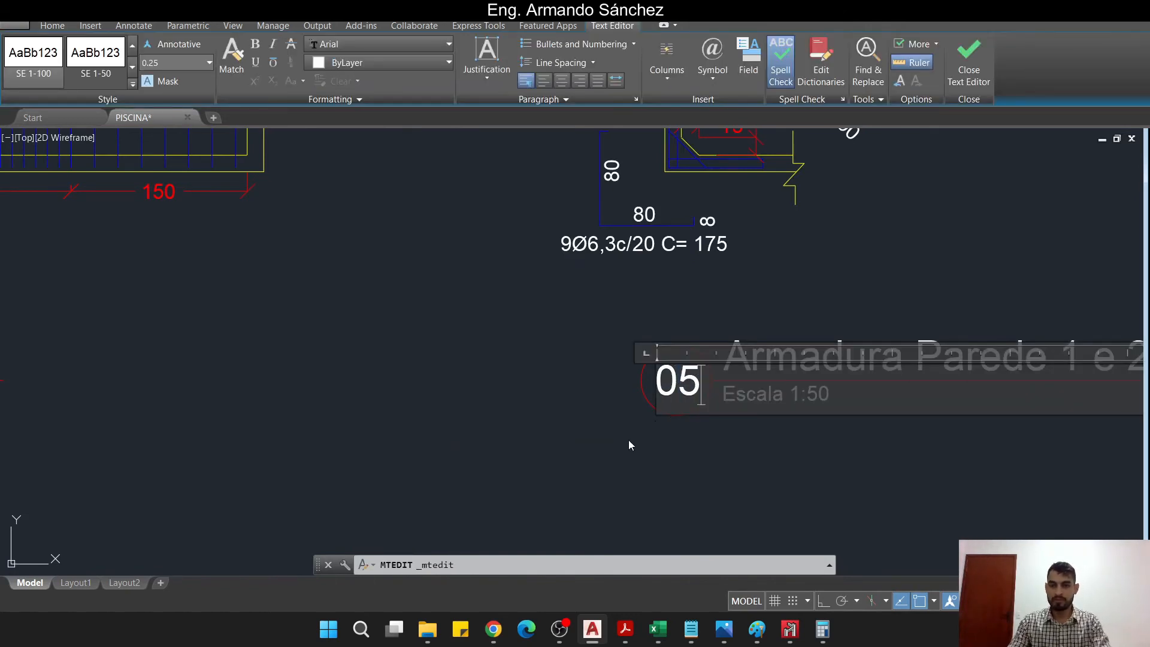
left_click(625, 442)
- Look over the whole row of pool drawings, from the wall reinforcement details back to the form plan
scroll(453, 384, "down", 2)
scroll(877, 357, "down", 1)
middle_click_drag(635, 375, 866, 363)
scroll(665, 359, "down", 1)
middle_click_drag(512, 372, 637, 304)
mouse_move(319, 324)
middle_mouse_down()
mouse_move(761, 309)
mouse_move(533, 309)
middle_mouse_up()
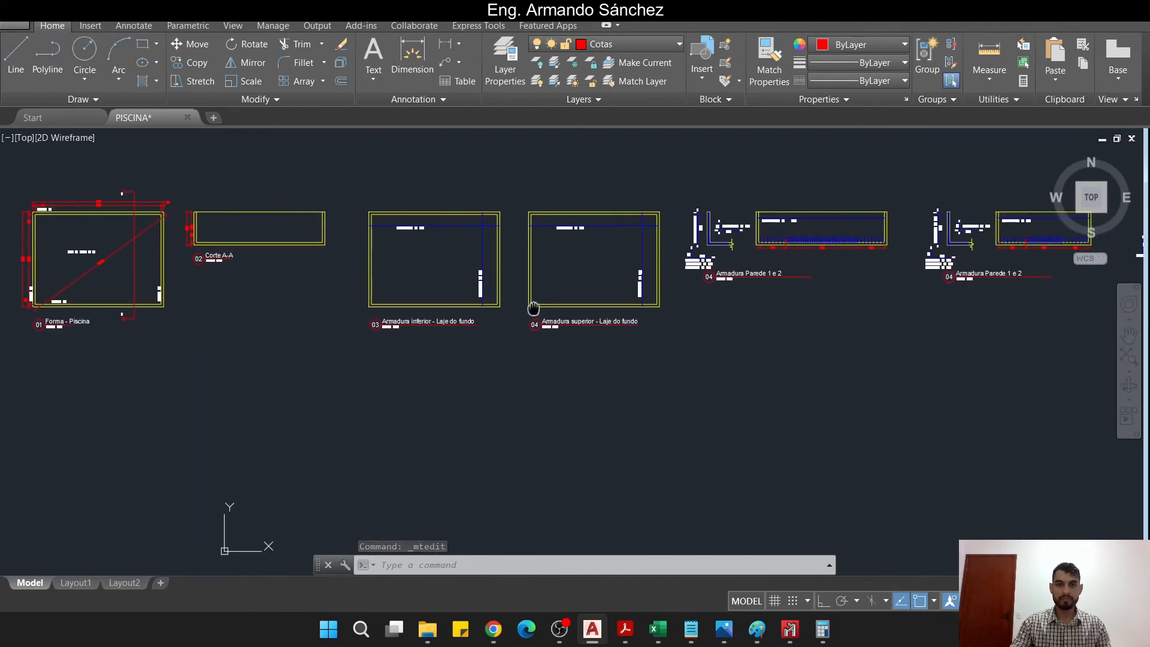
mouse_move(525, 297)
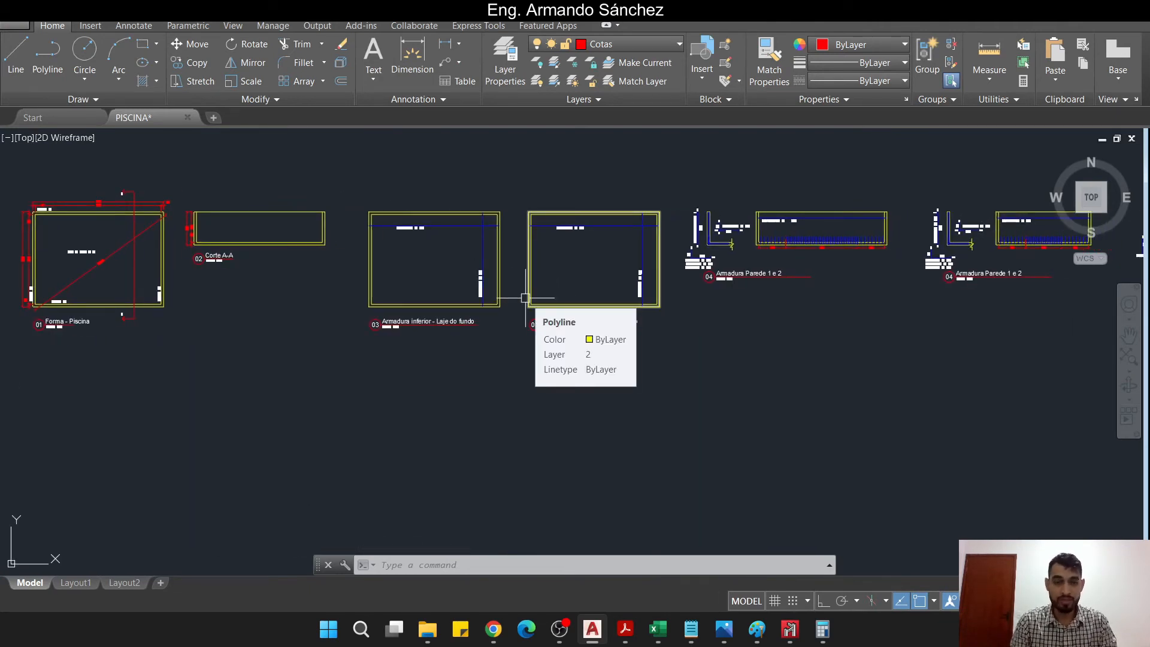
middle_click_drag(362, 341, 440, 343)
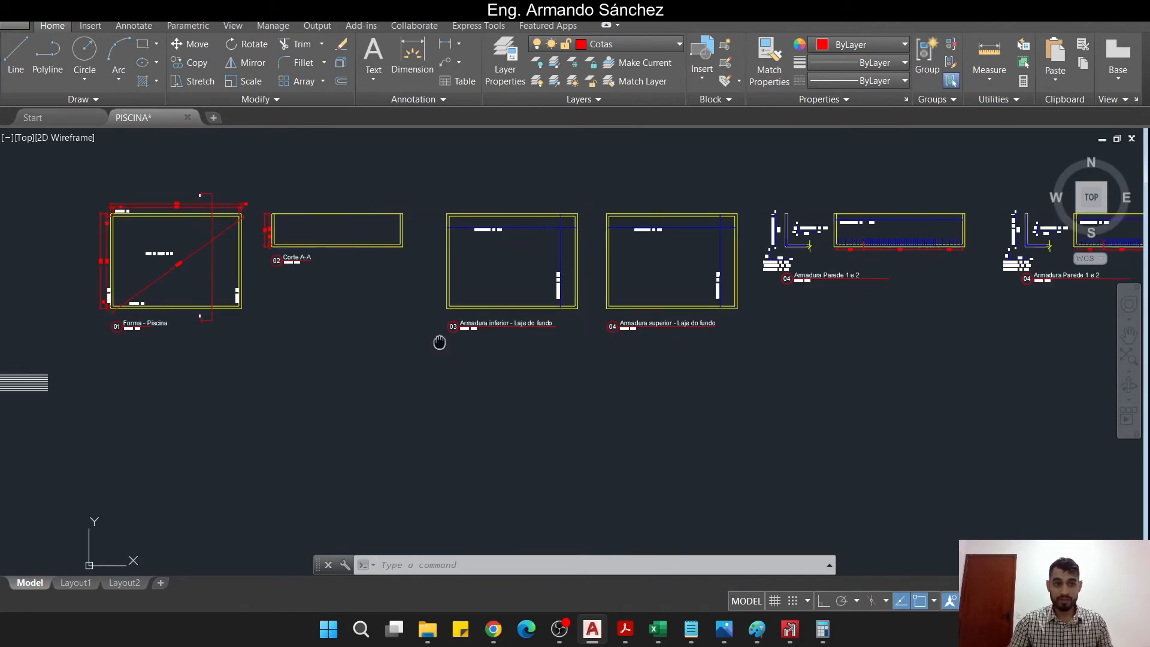
- Copy the Escala 1:50 text from the Forma - Piscina title to the empty area below it
scroll(784, 443, "up", 6)
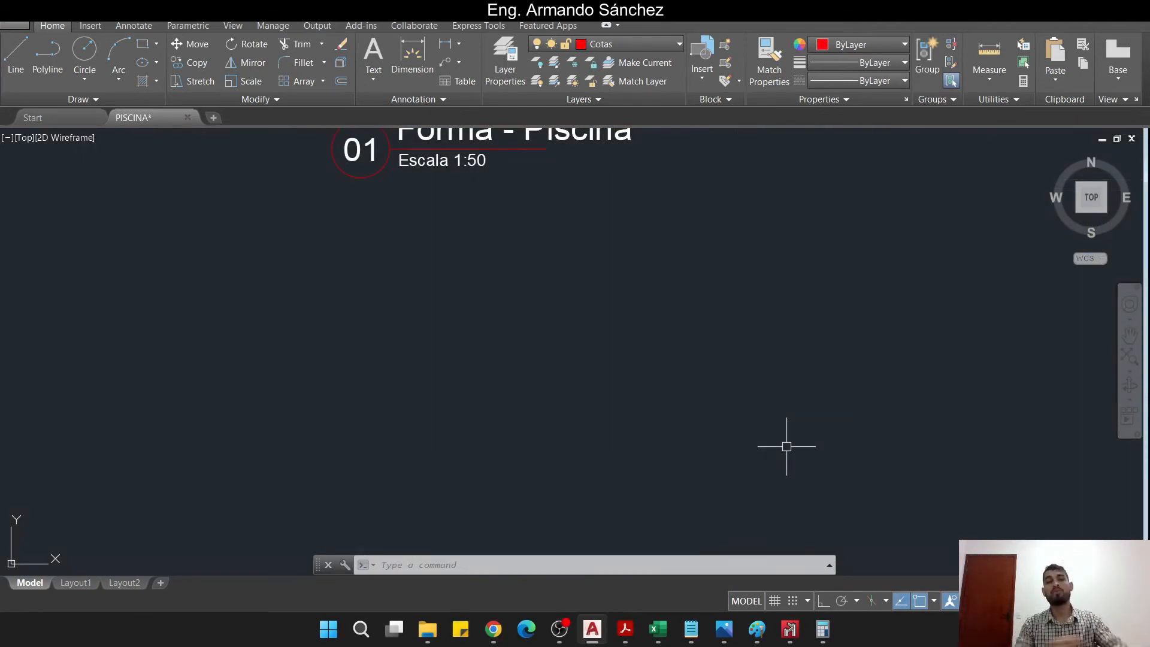
middle_click_drag(633, 296, 601, 447)
key("Escape")
key("Escape")
key("Escape")
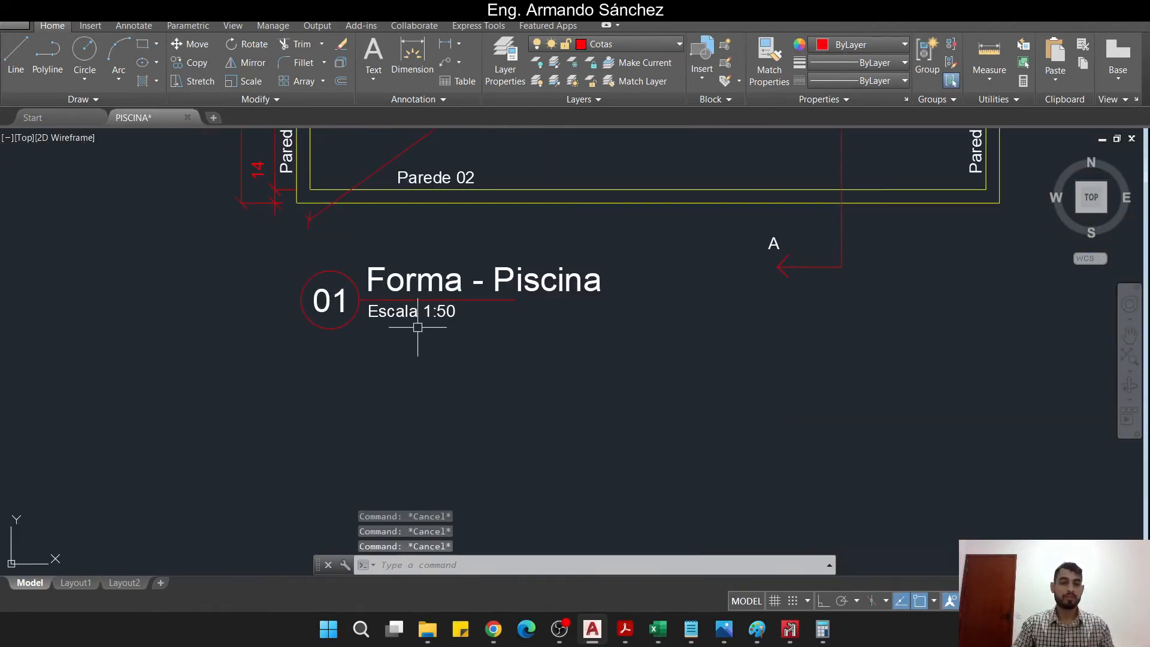
left_click(426, 316)
type("co")
left_click(427, 315)
middle_click_drag(559, 366, 531, 341)
left_click(529, 390)
key("Escape")
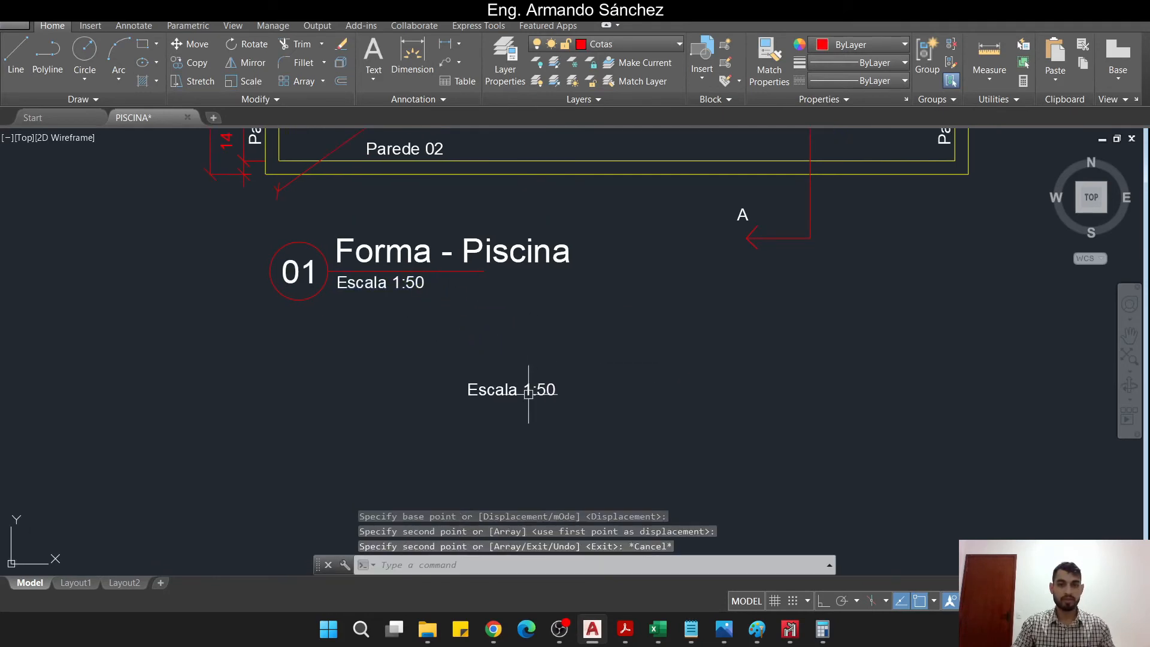
- Replace the copied Escala 1:50 text below the form plan with the heading Quantitativo
scroll(529, 390, "up", 2)
double_click(529, 390)
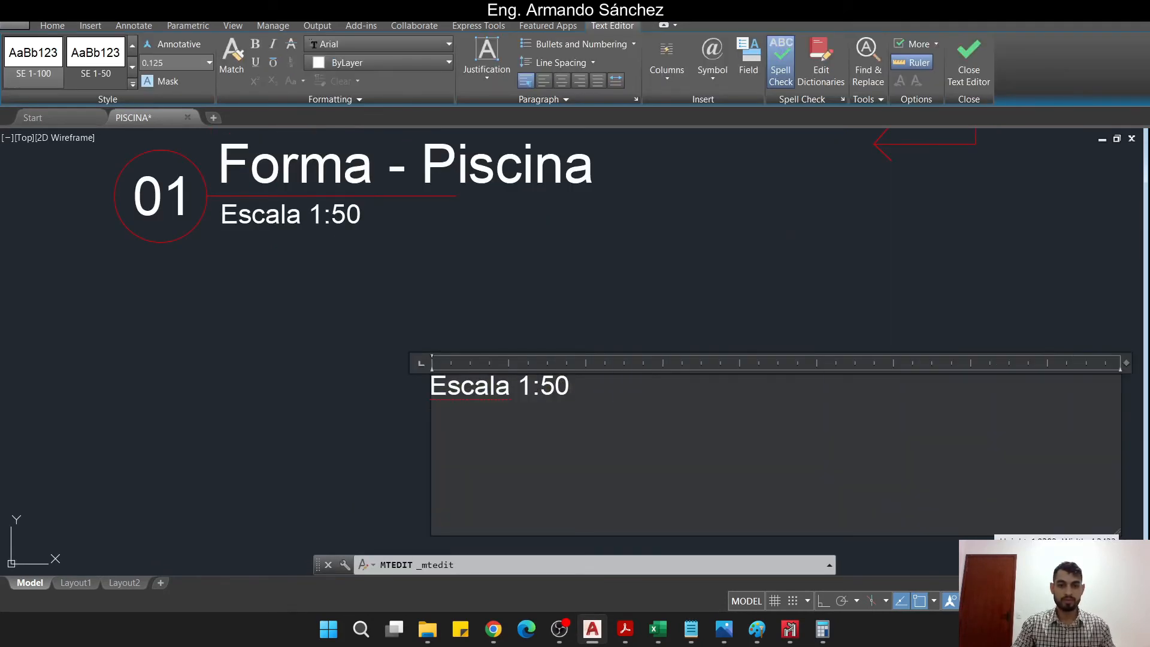
key("ctrl+a")
key("Caps_Lock")
type("Q")
key("Caps_Lock")
type("u")
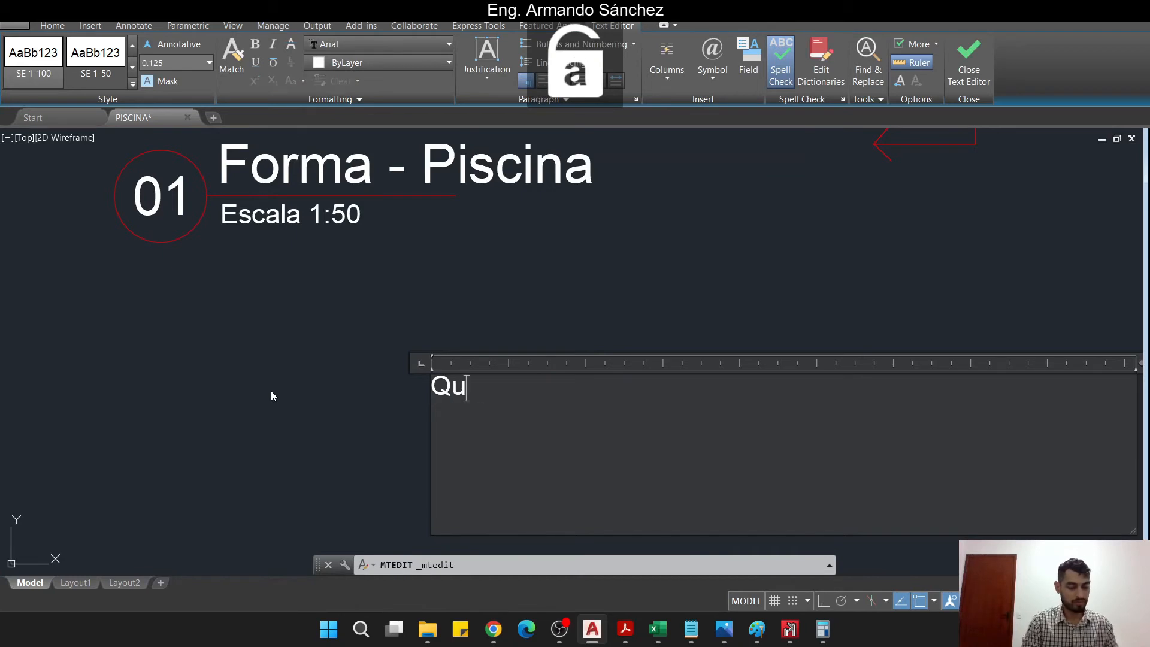
type("antitativo")
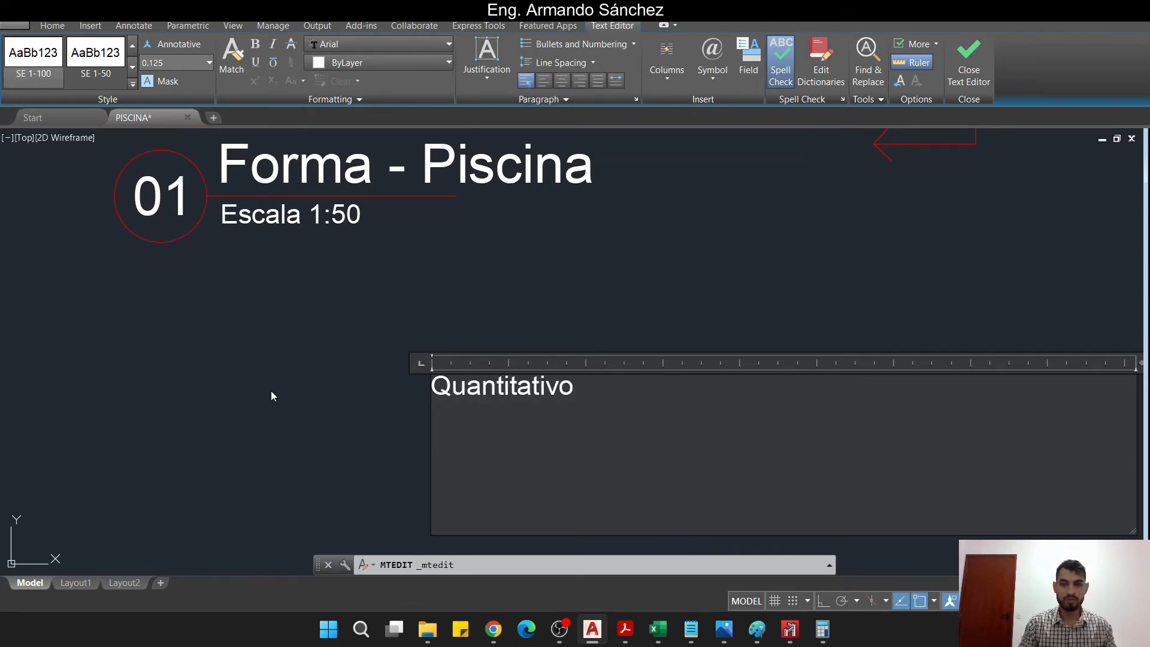
scroll(492, 331, "down", 2)
- Add a second line reading Consumo de concreto Fck 25 MPa: beneath the Quantitativo heading and finish editing the note
key("Return")
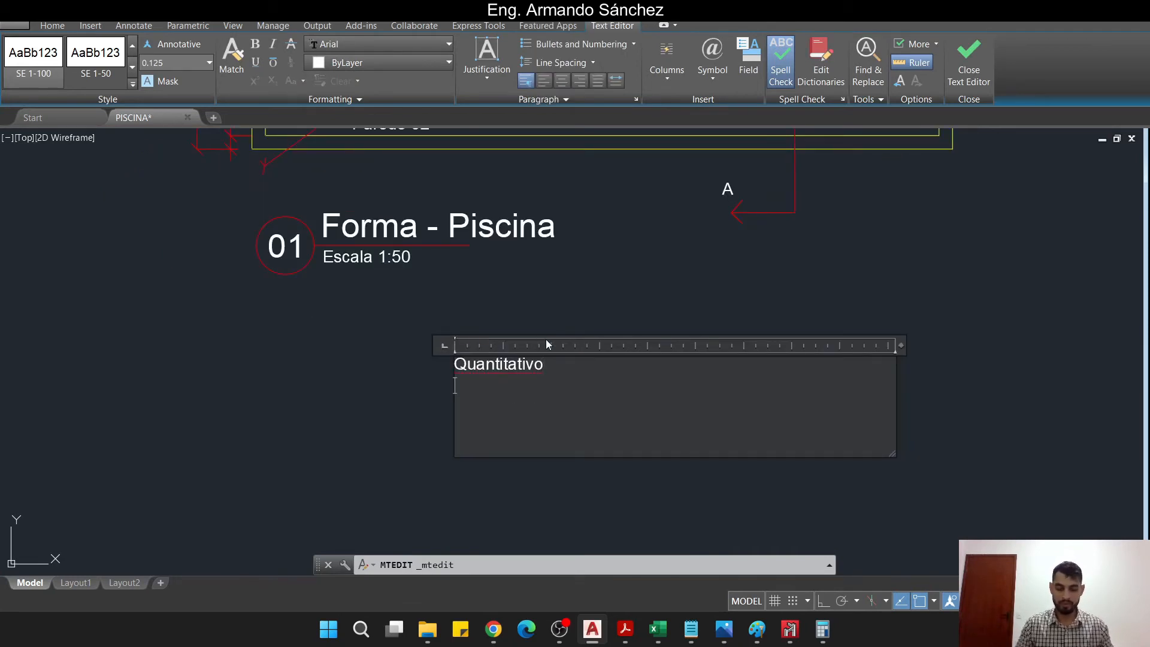
key("Caps_Lock")
type("C")
key("Caps_Lock")
type("onsumo de concreto")
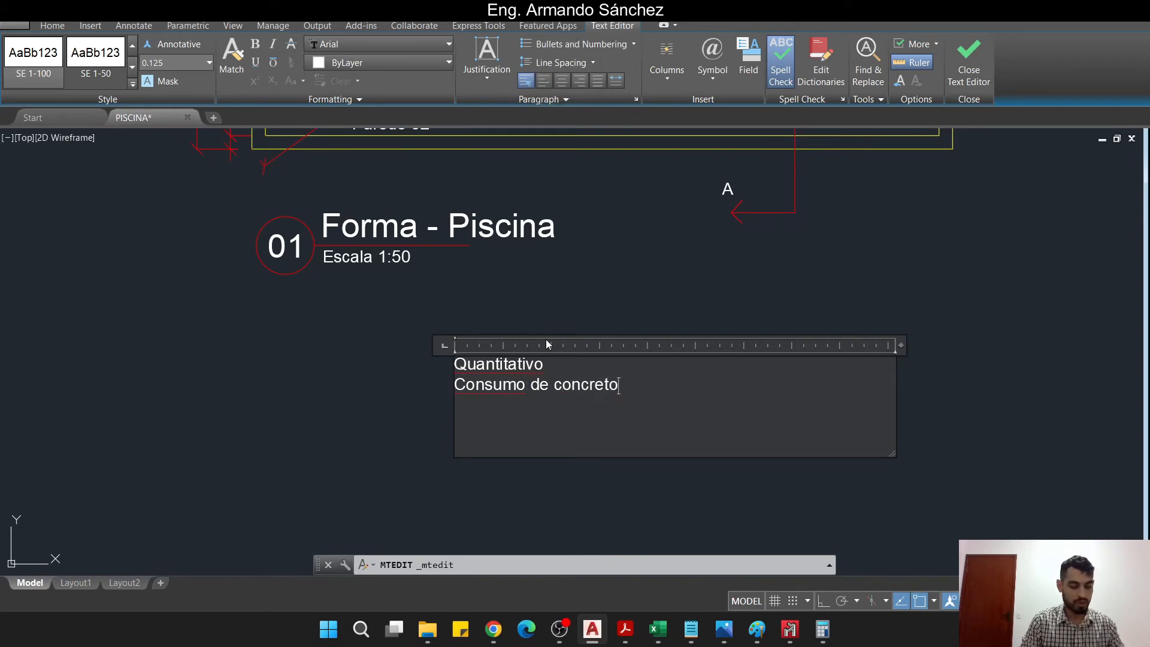
key("Caps_Lock")
type("F")
key("Caps_Lock")
type("ck")
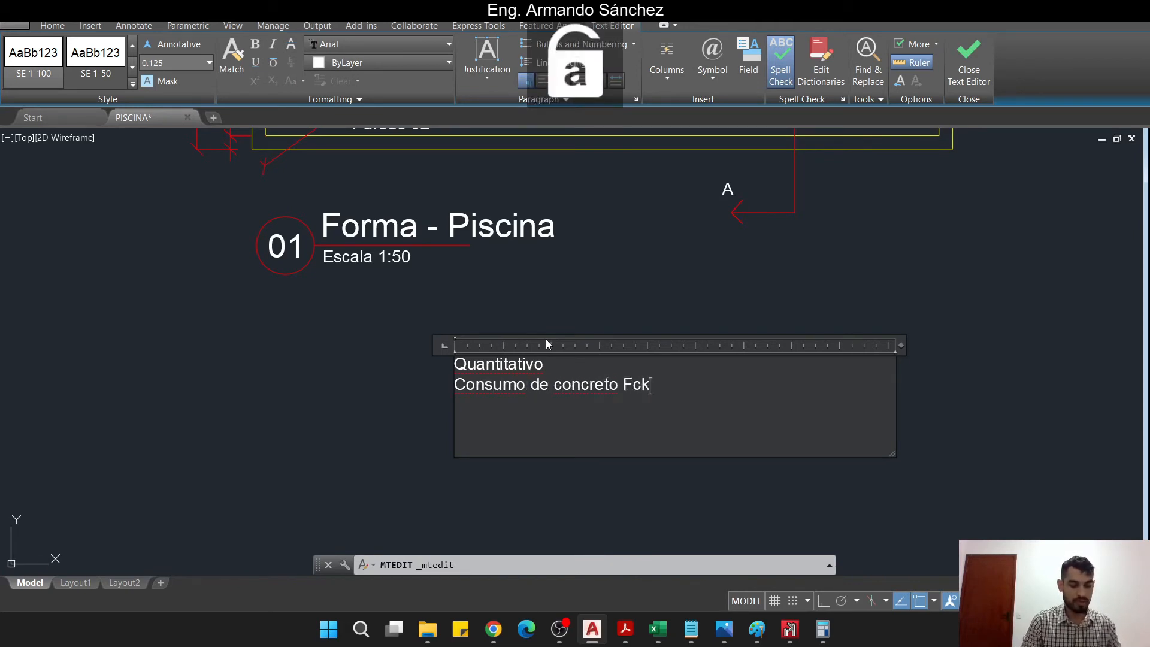
type(" 25")
key("Caps_Lock")
type("MP")
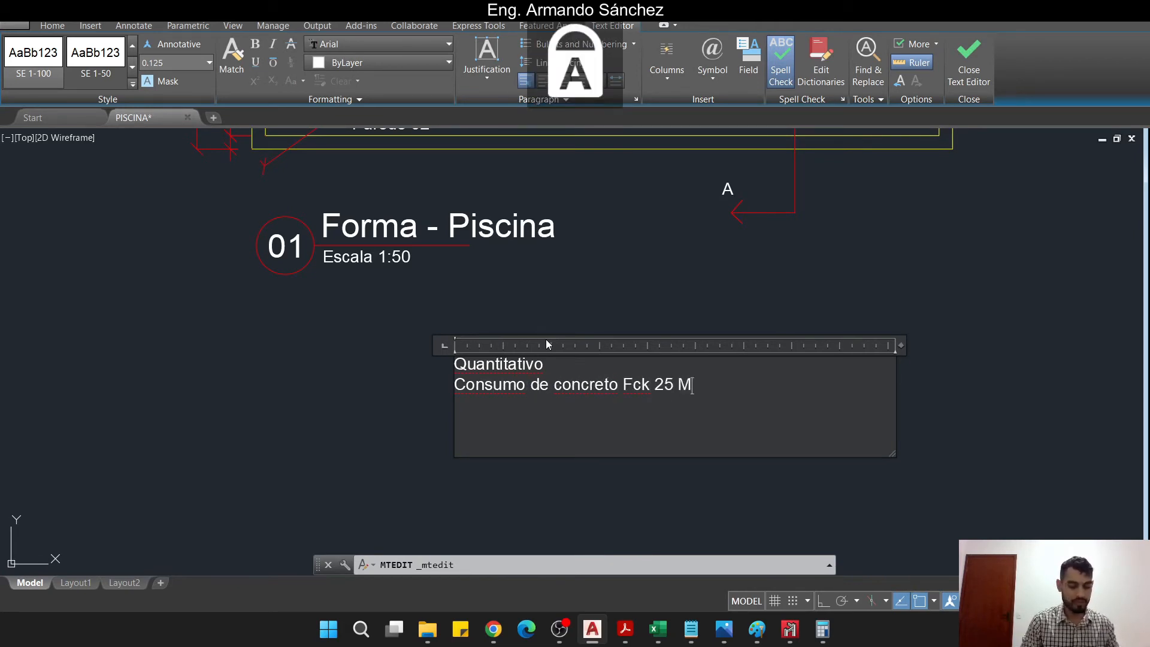
key("Caps_Lock")
type("a")
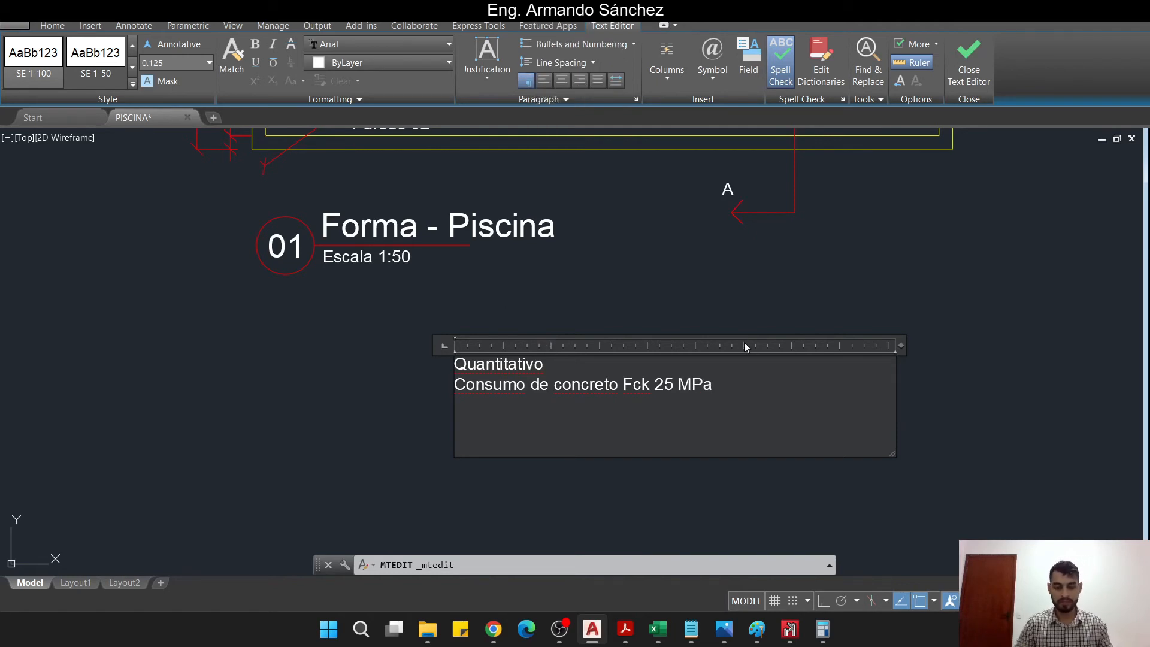
type(":")
left_click(421, 374)
- Switch to Calculator, place it beside the form plan, and start the concrete area sum with the bottom slab as 7,28*5,28
scroll(426, 366, "down", 2)
middle_click_drag(587, 154, 417, 454)
left_click(821, 638)
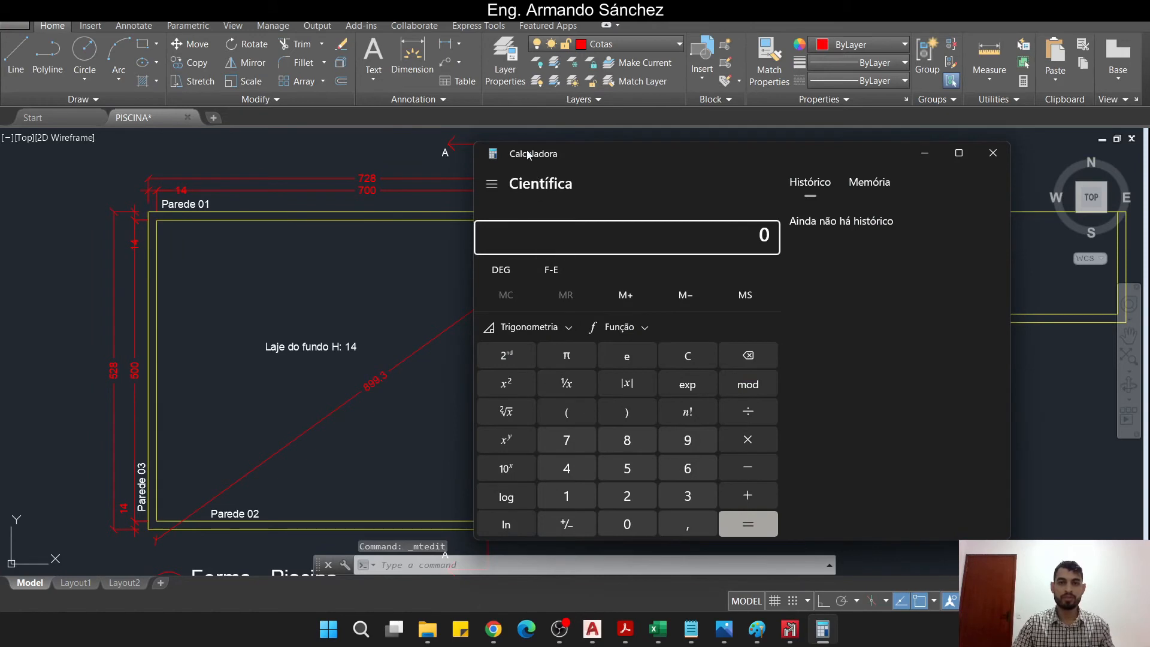
left_click_drag(535, 162, 703, 166)
type("7,28*5,28")
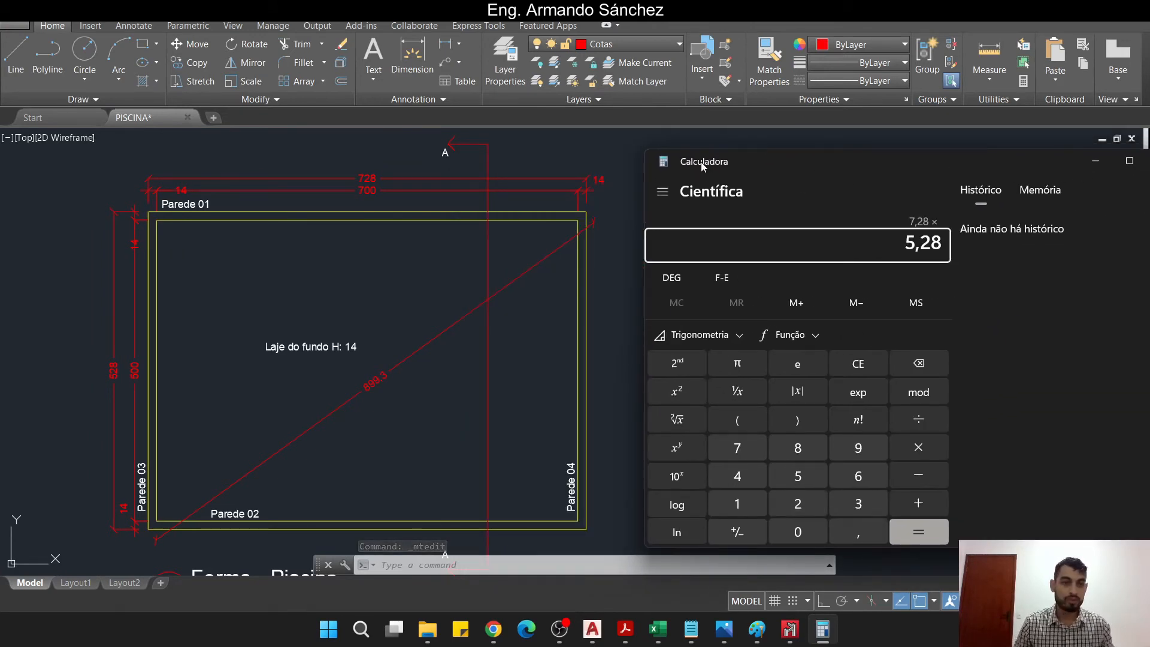
type("+")
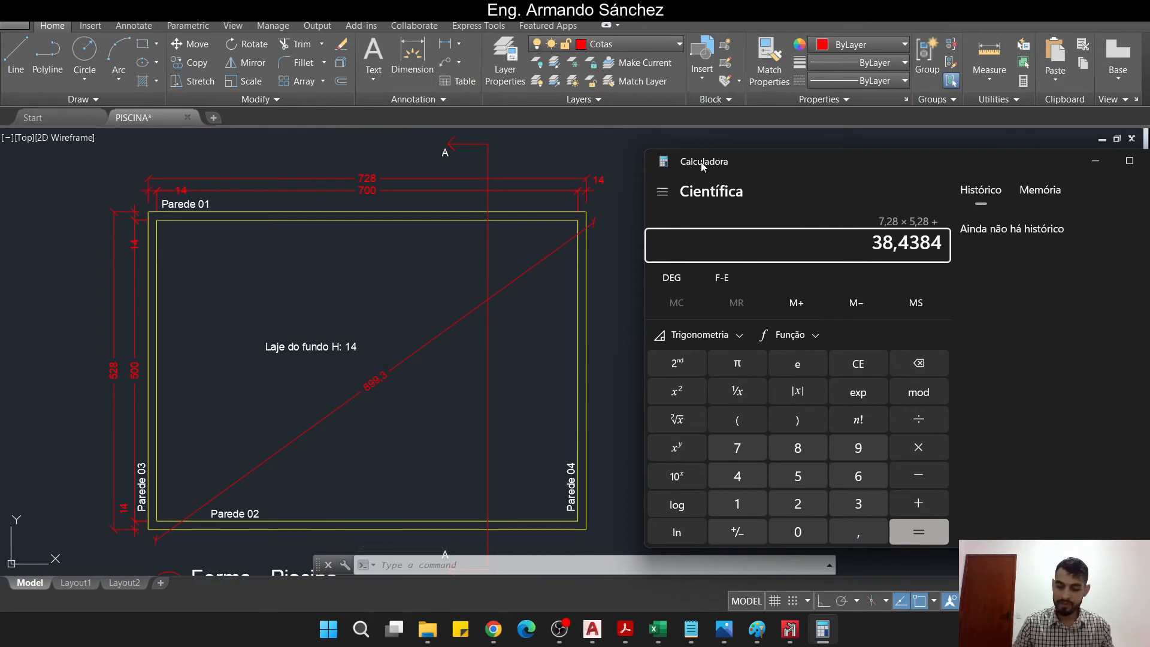
- Add one long wall as 7,28*1,7 and both short walls as 5*1,7*2 to the area sum
type("7,28*")
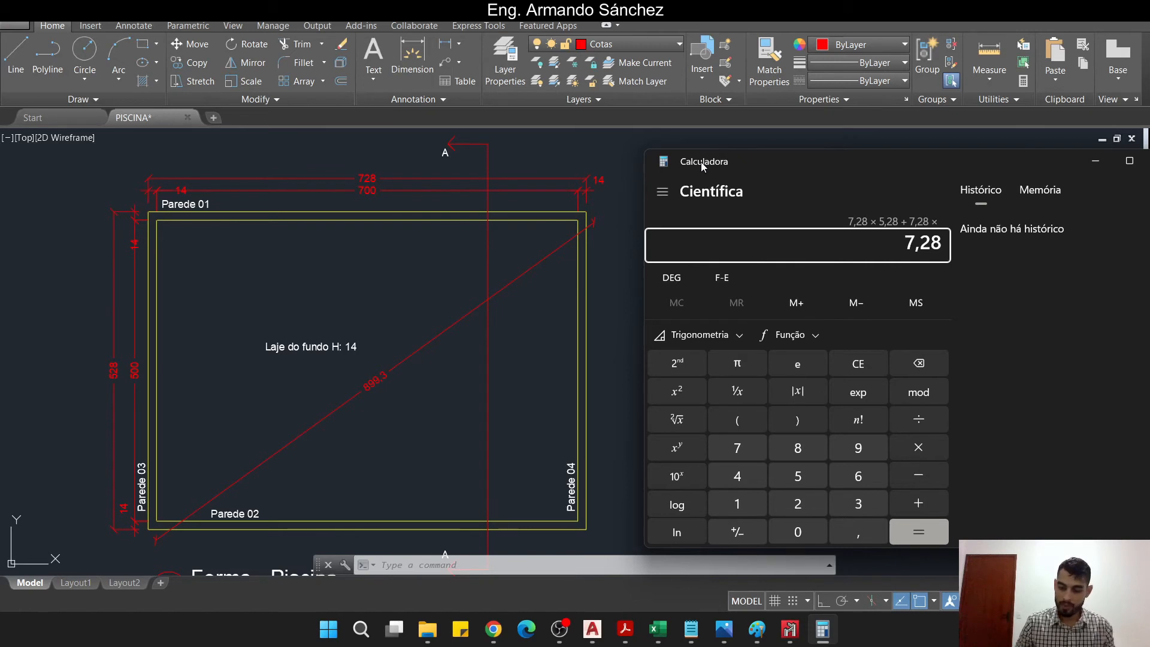
type("1,7")
key("plus")
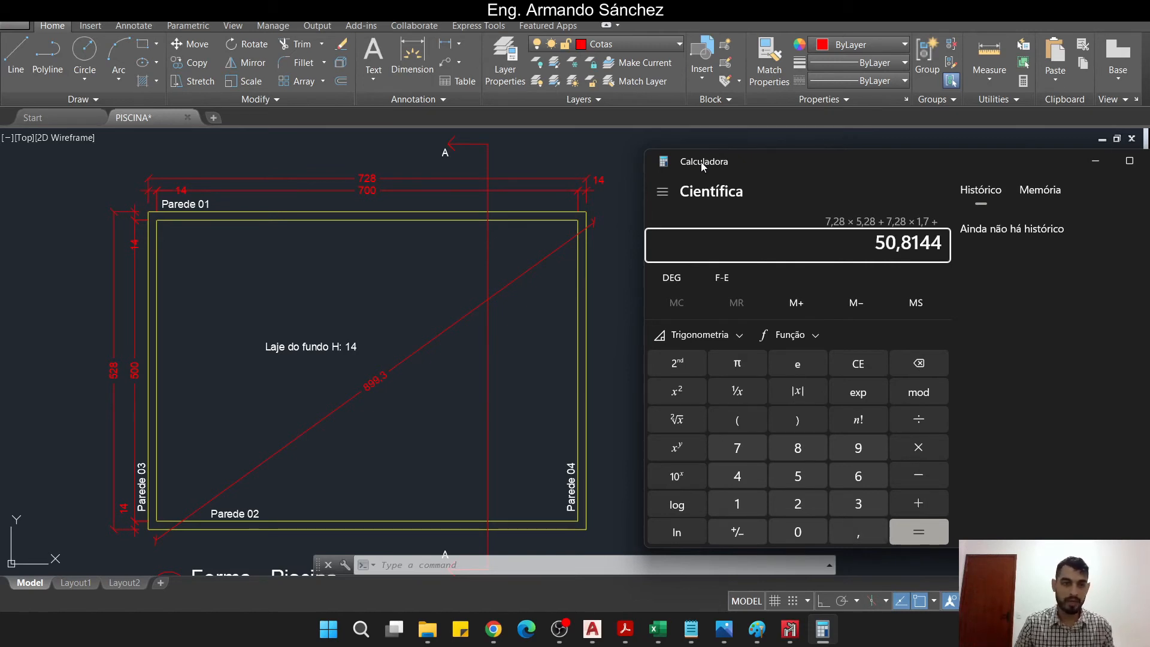
type("5")
key("asterisk")
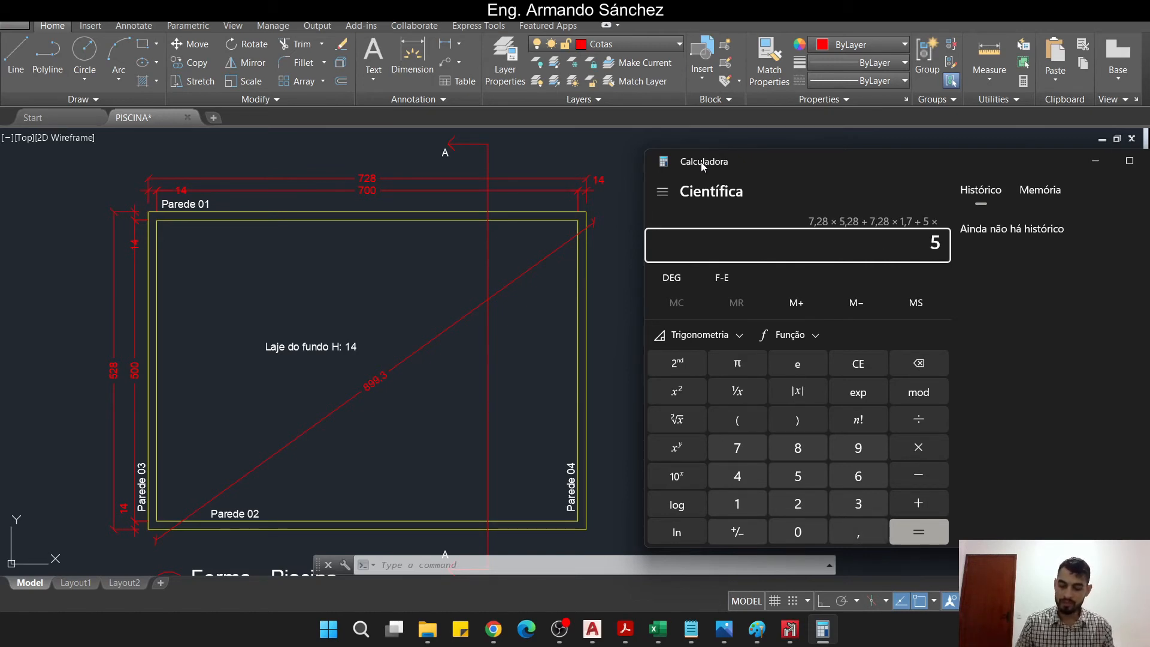
type("1,7")
key("asterisk")
type("2")
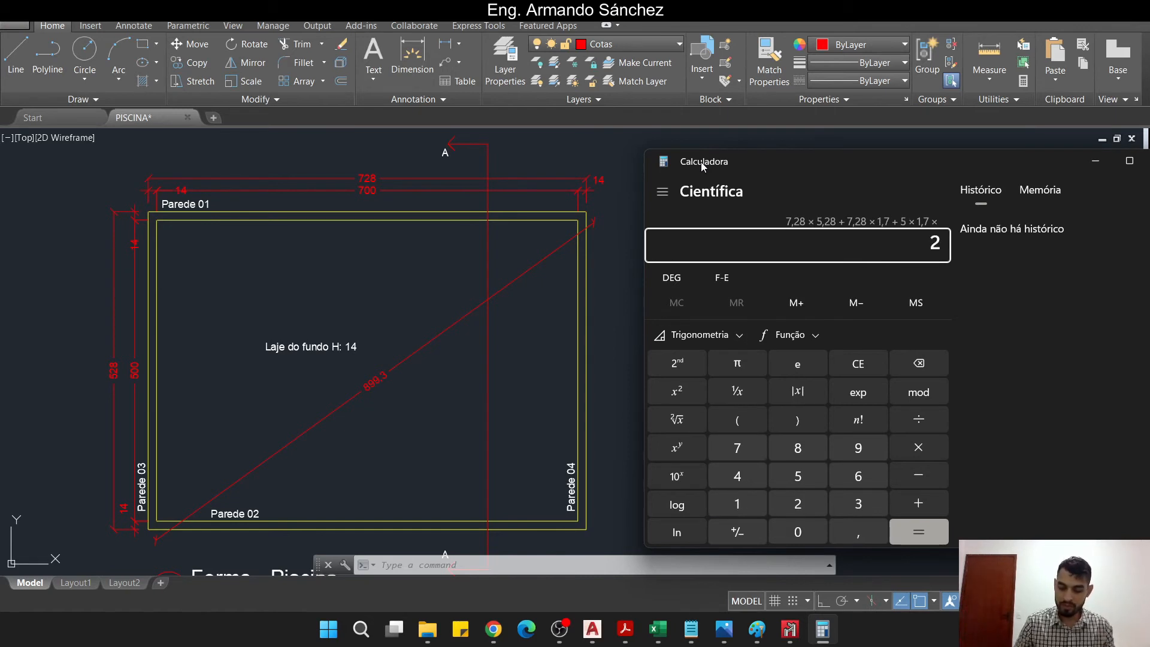
- Add the second long wall as 7,28*1,7, total the areas, and multiply the total by the 0,14 thickness
key("plus")
type("7,28")
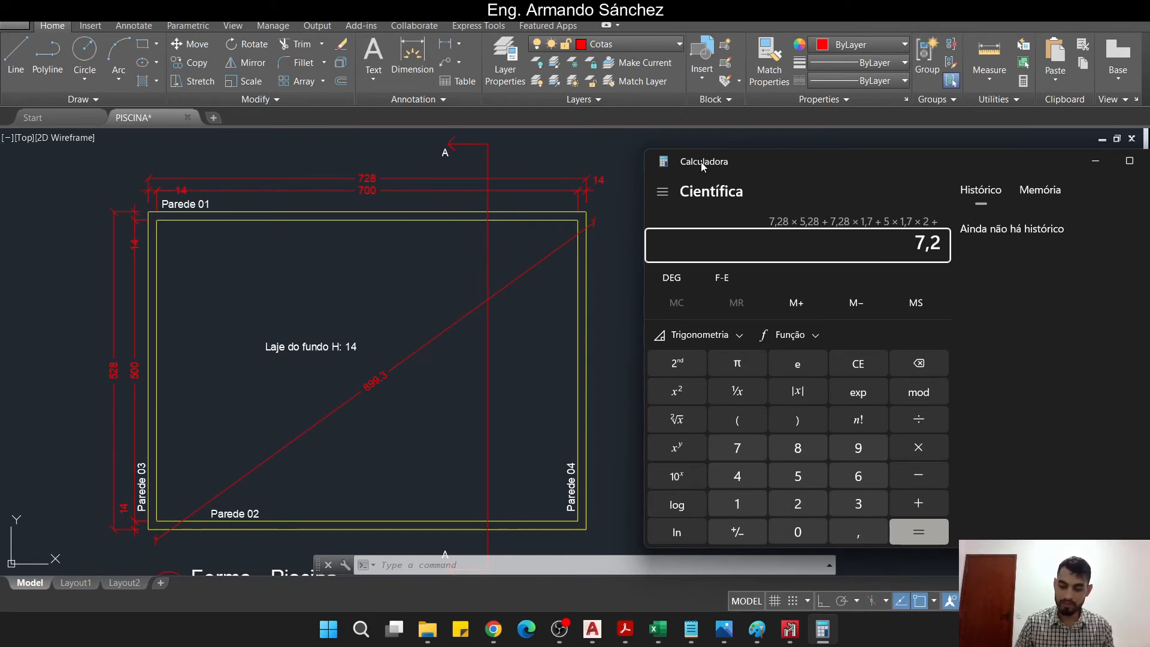
key("asterisk")
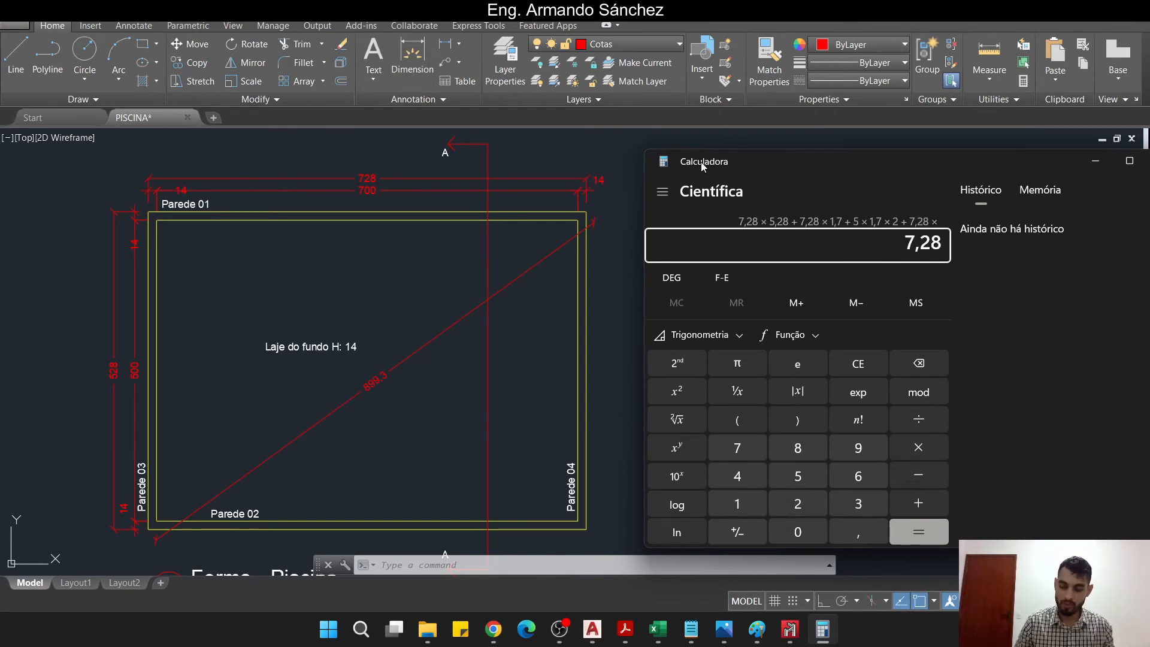
type("1,7")
key("Return")
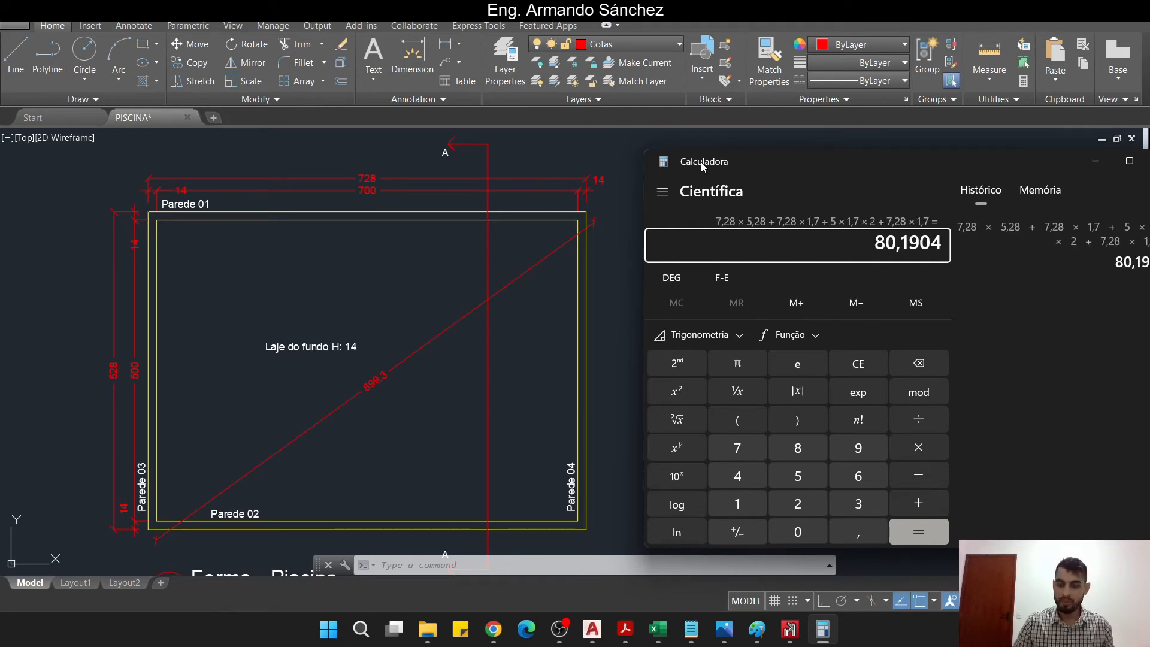
key("asterisk")
type("0,14")
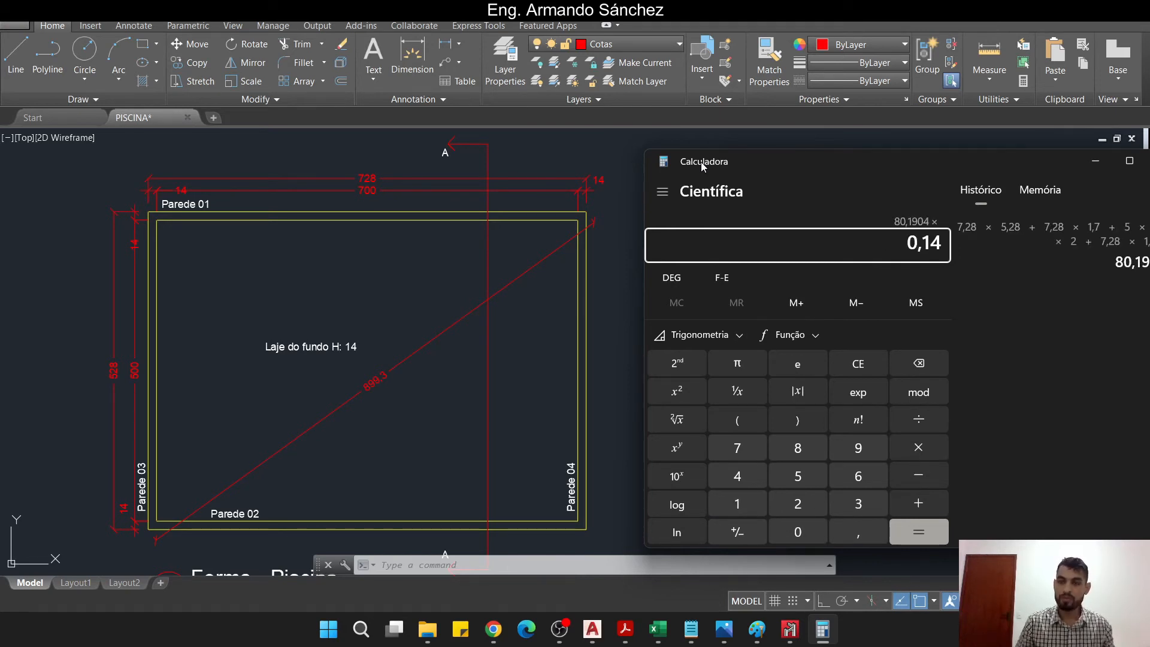
key("Return")
- Return to AutoCAD and complete the concrete consumption line in the Quantitativo note with 11,22 m³
left_click(502, 378)
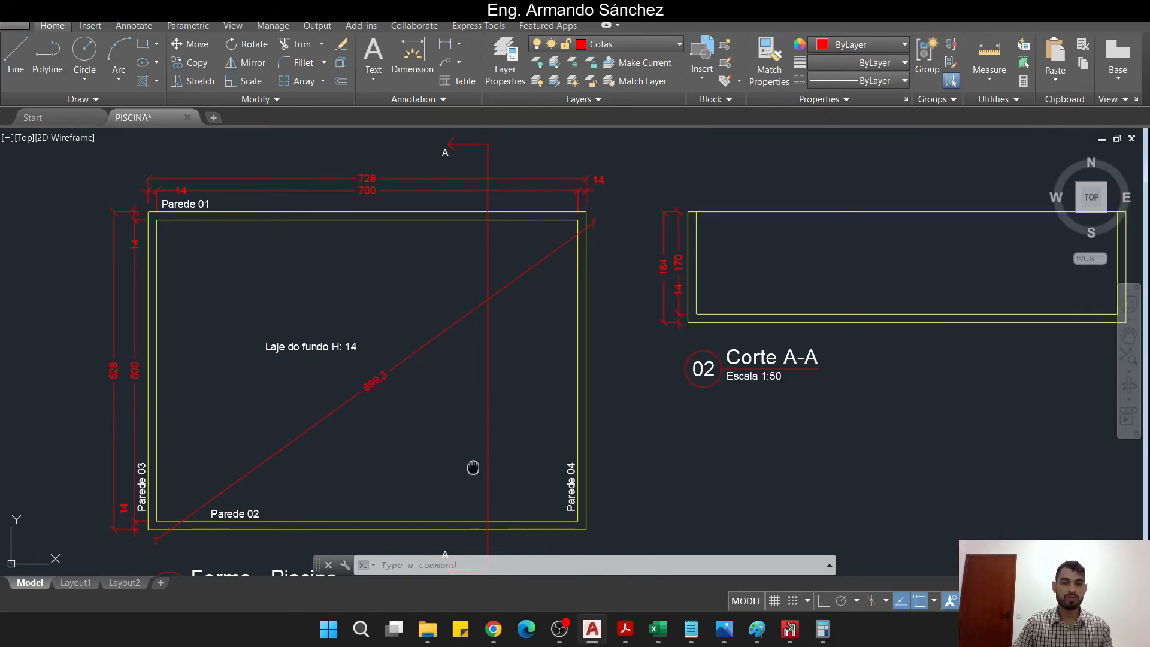
middle_click_drag(472, 468, 551, 170)
scroll(437, 378, "up", 4)
double_click(465, 380)
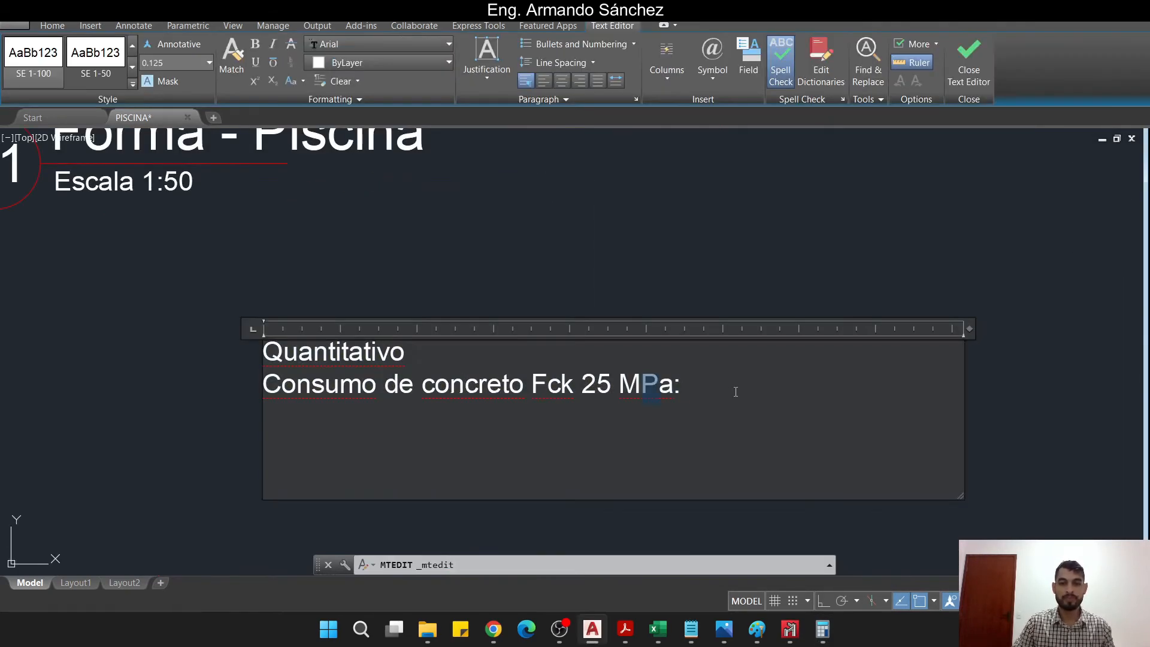
type("11,22 ")
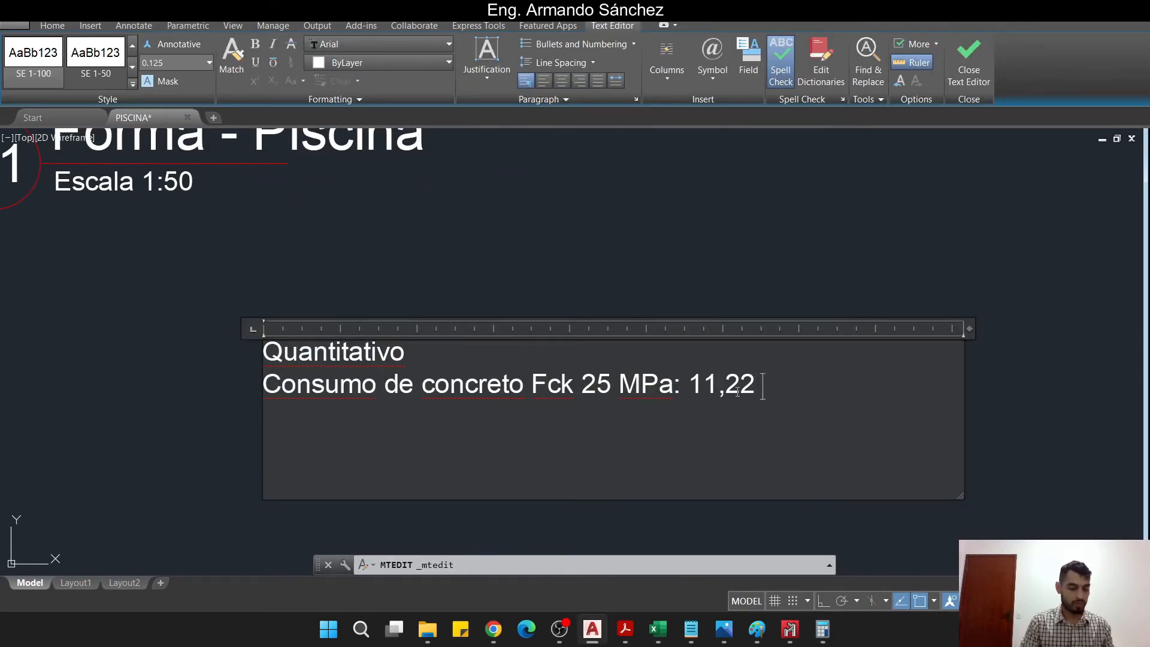
type("m³")
left_click(537, 261)
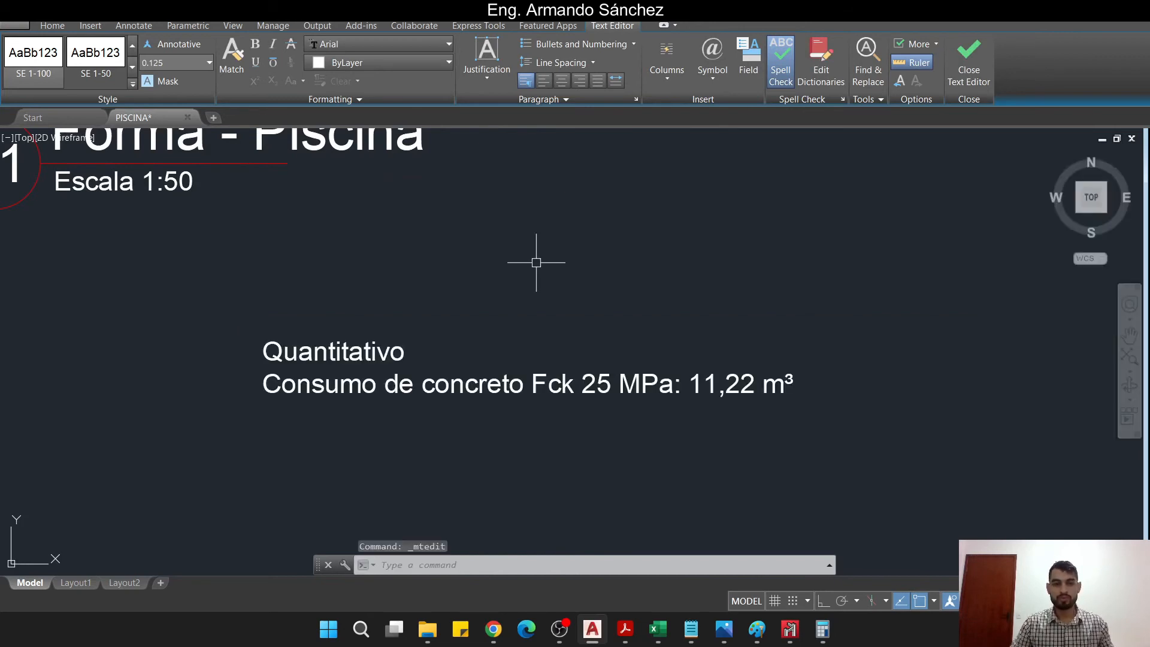
- Bring Calculator up beside the Armadura inferior - Laje do fundo plan and sum its bar lengths as 16*7,22 + 22*5,22
scroll(537, 262, "down", 5)
mouse_move(726, 189)
middle_mouse_down()
mouse_move(577, 316)
mouse_move(347, 323)
middle_mouse_up()
scroll(747, 288, "up", 2)
middle_click_drag(746, 288, 652, 272)
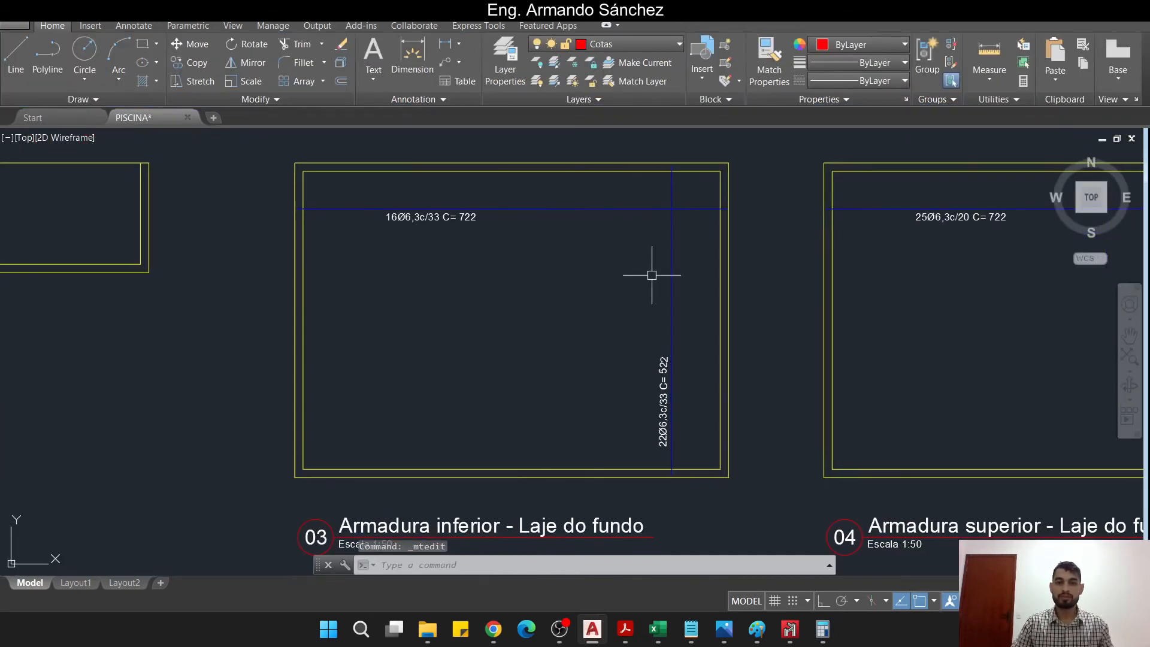
left_click(833, 635)
left_click(310, 360)
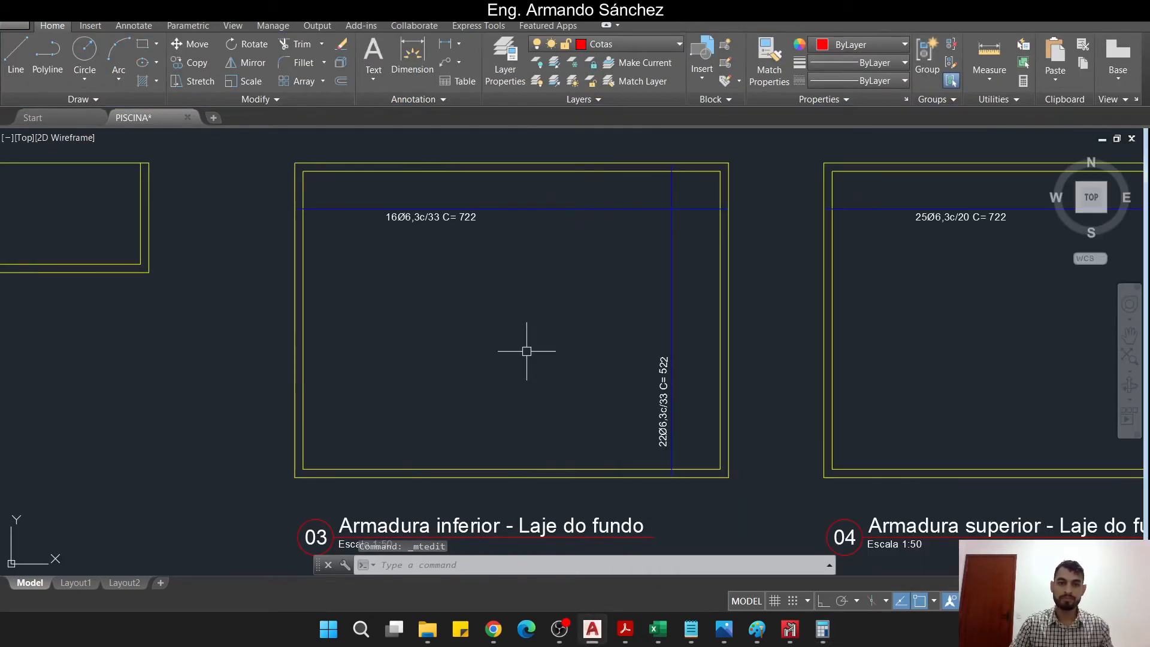
middle_click_drag(527, 352, 365, 346)
left_click(822, 629)
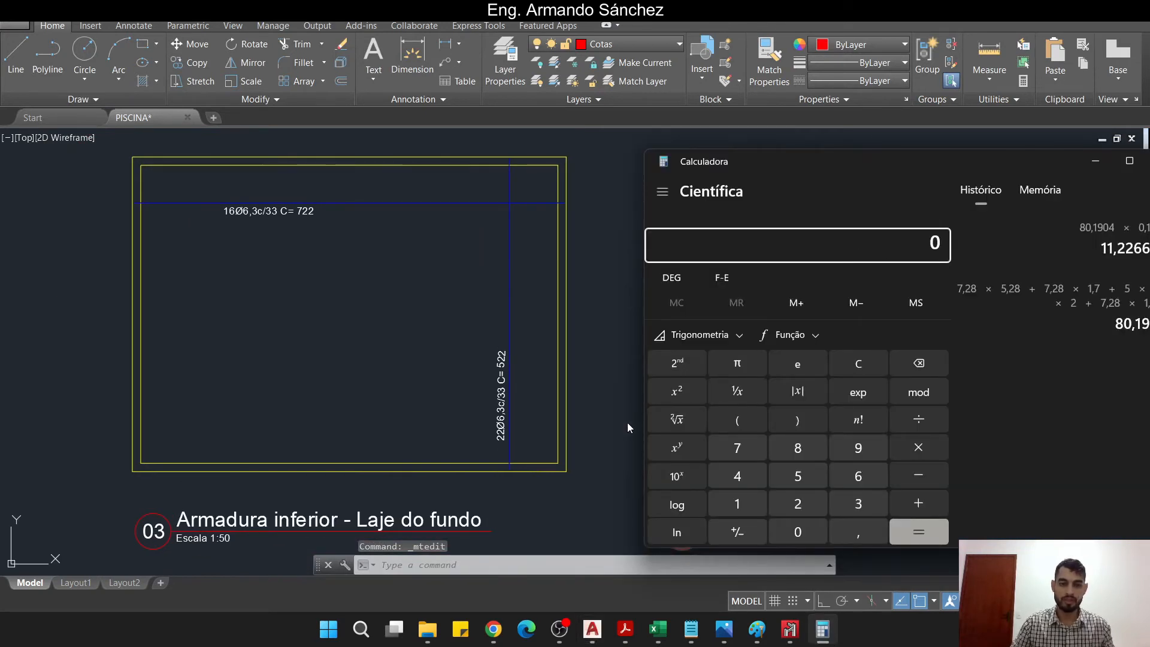
type("16")
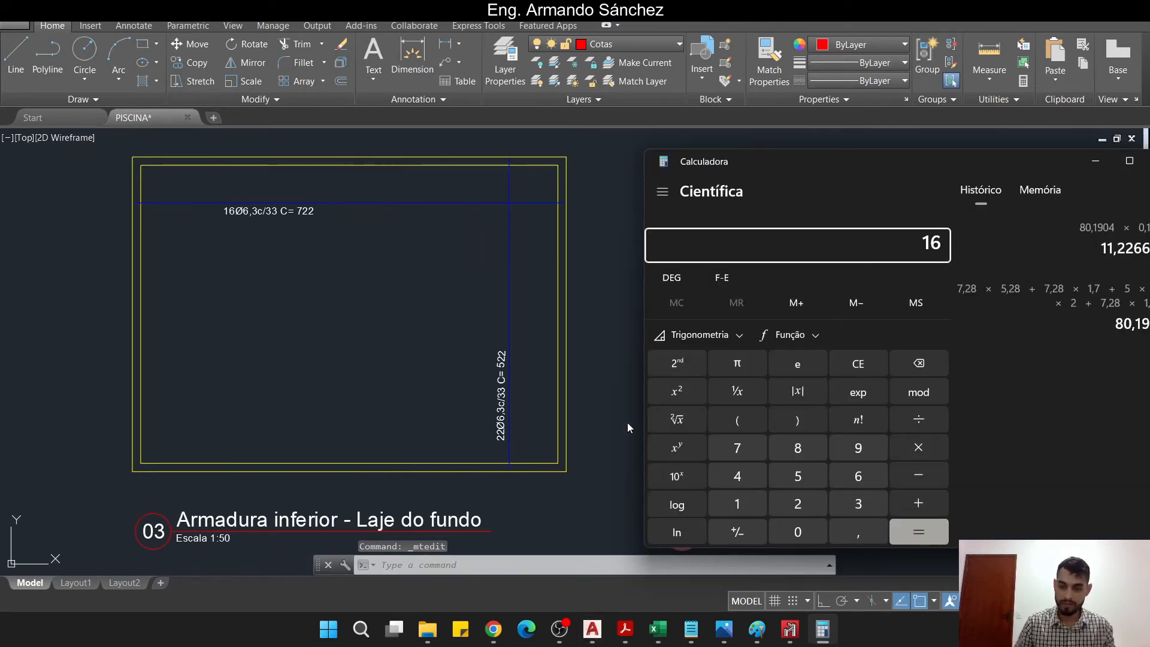
type("*7,22")
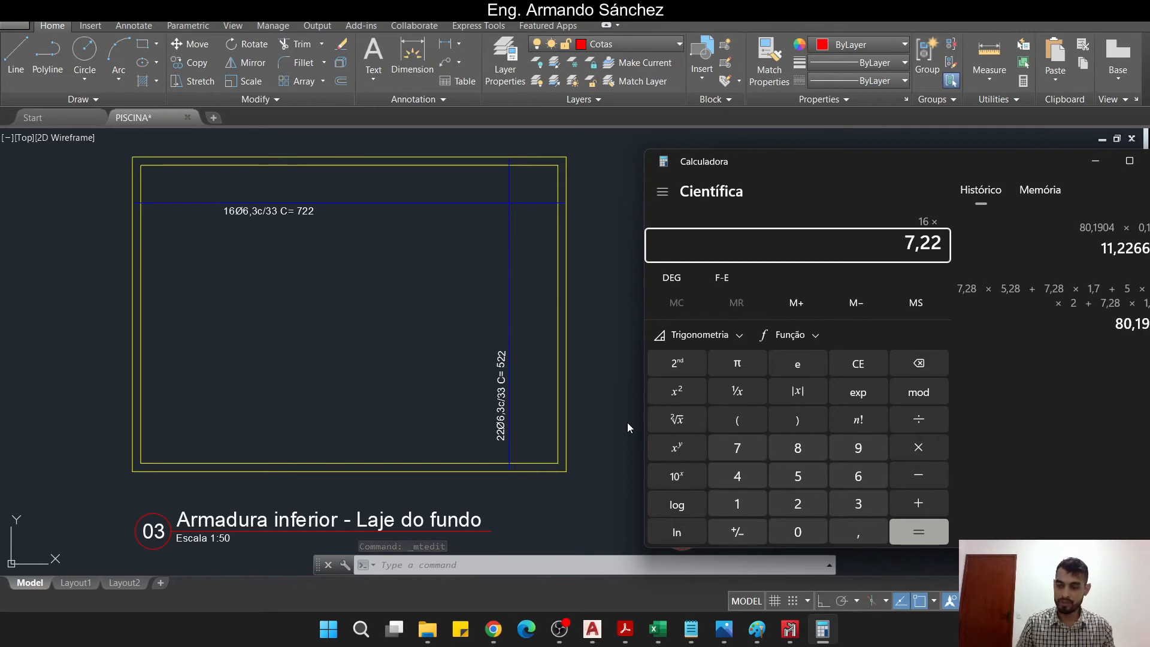
type("+2")
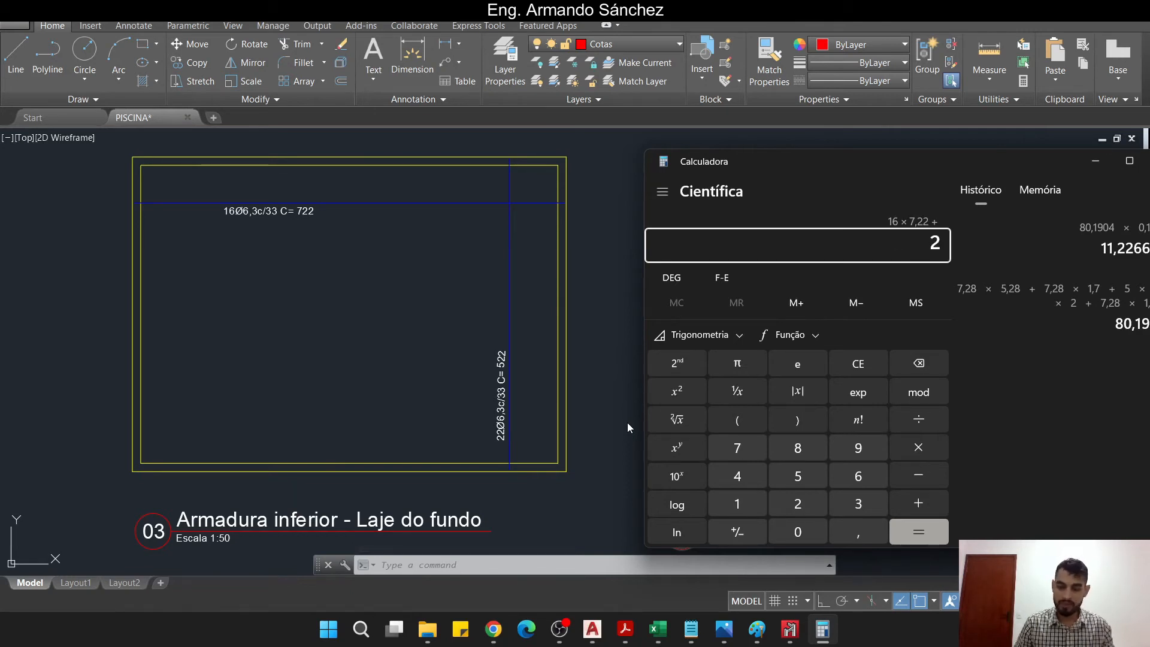
type("2")
type("*5,22")
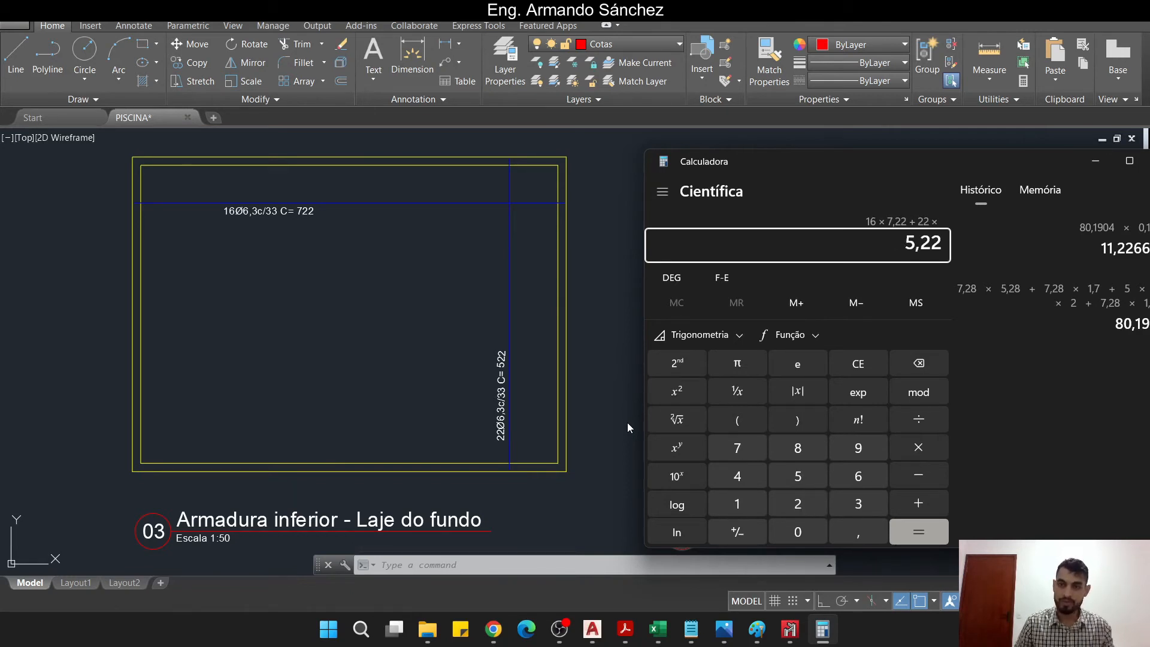
type("+")
- Add the Armadura superior - Laje do fundo bar lengths to the running sum as 25*7,22 + 35*5,22
scroll(171, 341, "down", 4)
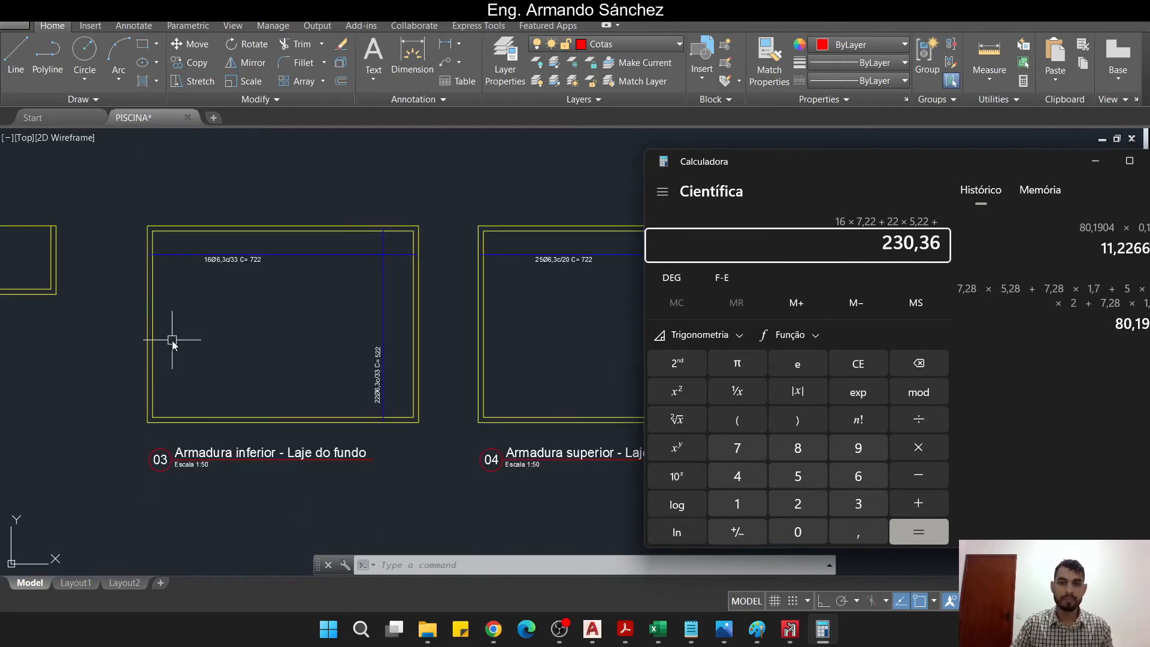
scroll(489, 351, "up", 4)
type("25*")
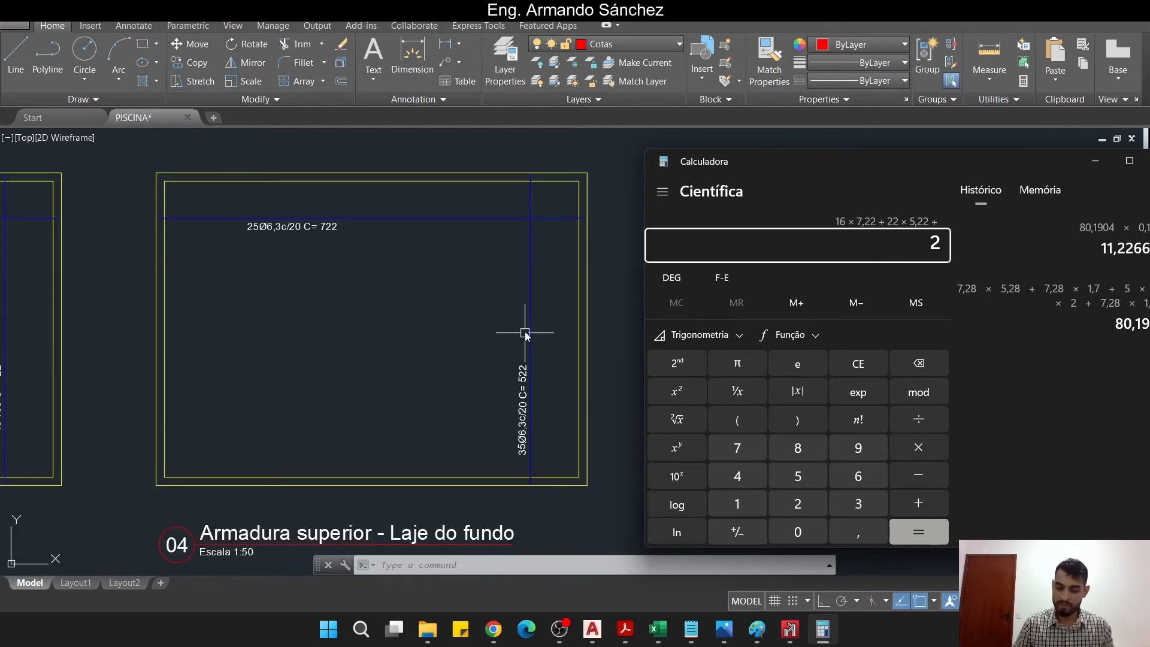
type("7,22+")
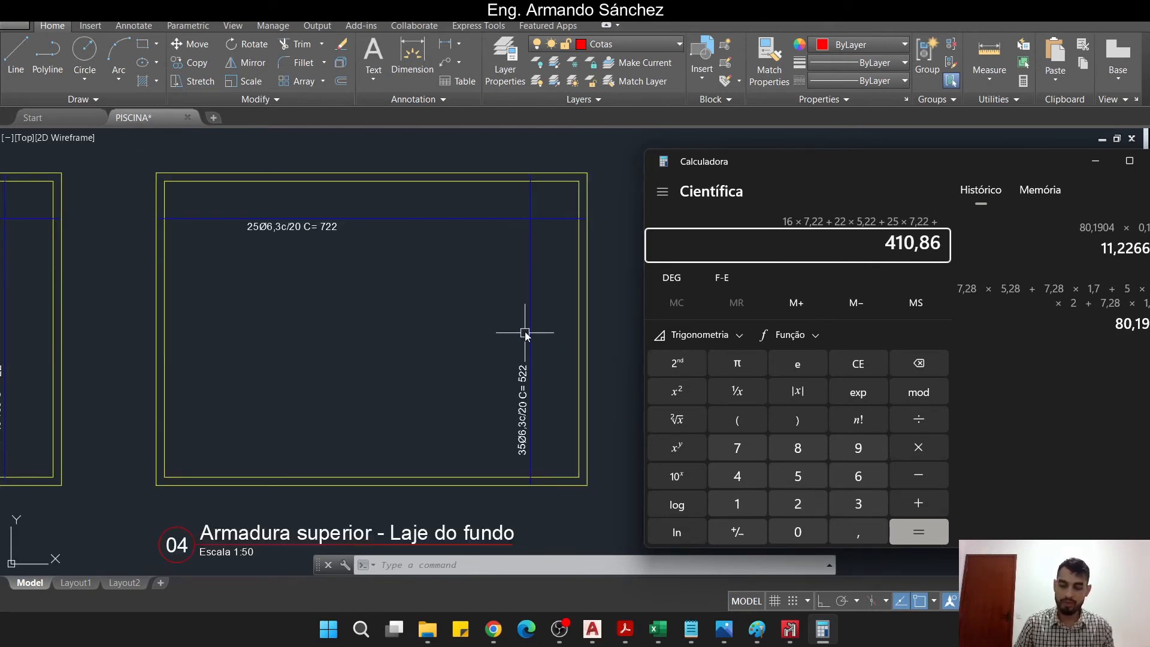
type("35*")
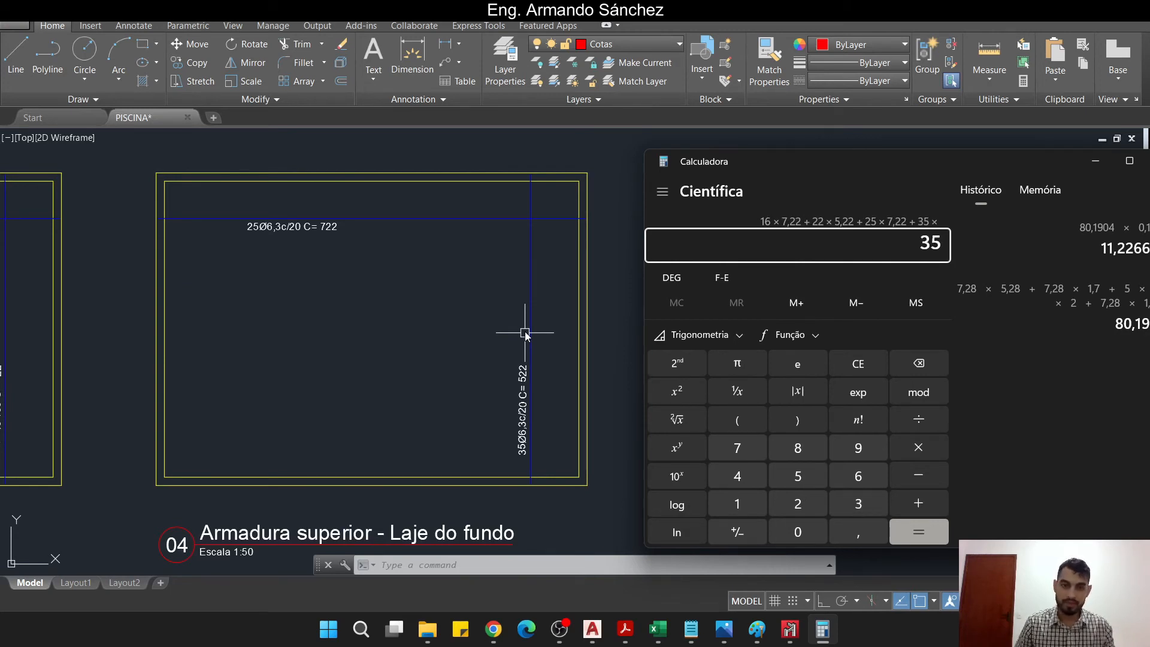
type("5,22+")
scroll(251, 330, "down", 4)
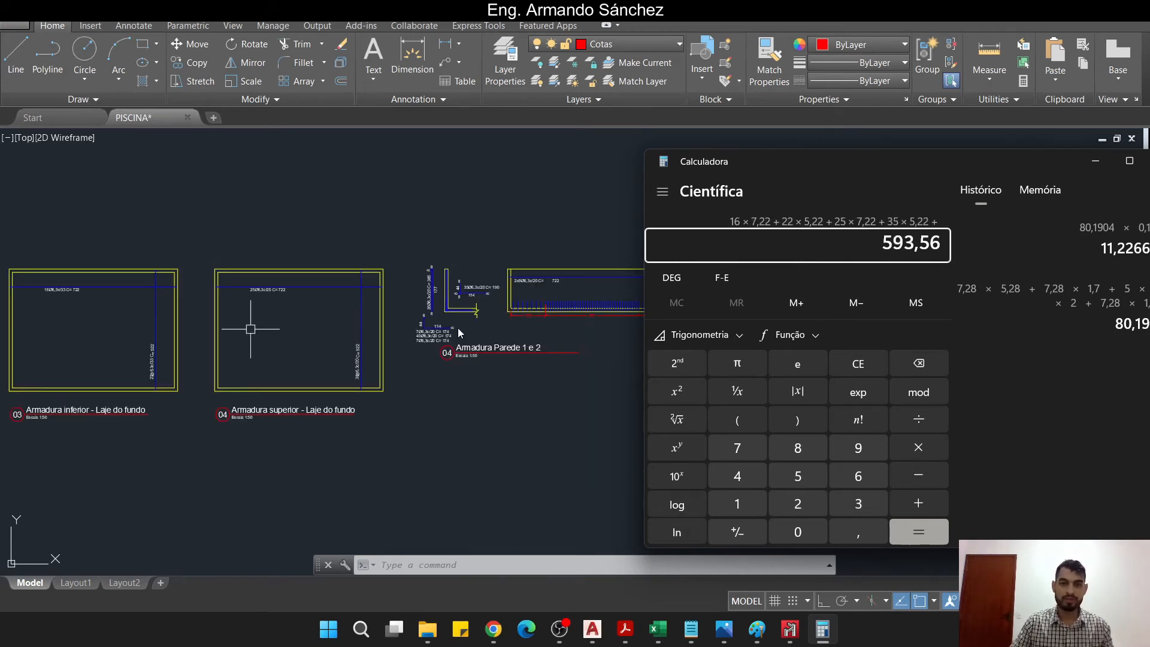
- Add the vertical and corner bars of the 7,22 m Armadura Parede 1 e 2 wall as 35*3,85*2 + 35*1,9*2
scroll(460, 333, "up", 5)
scroll(413, 282, "down", 2)
scroll(346, 311, "up", 3)
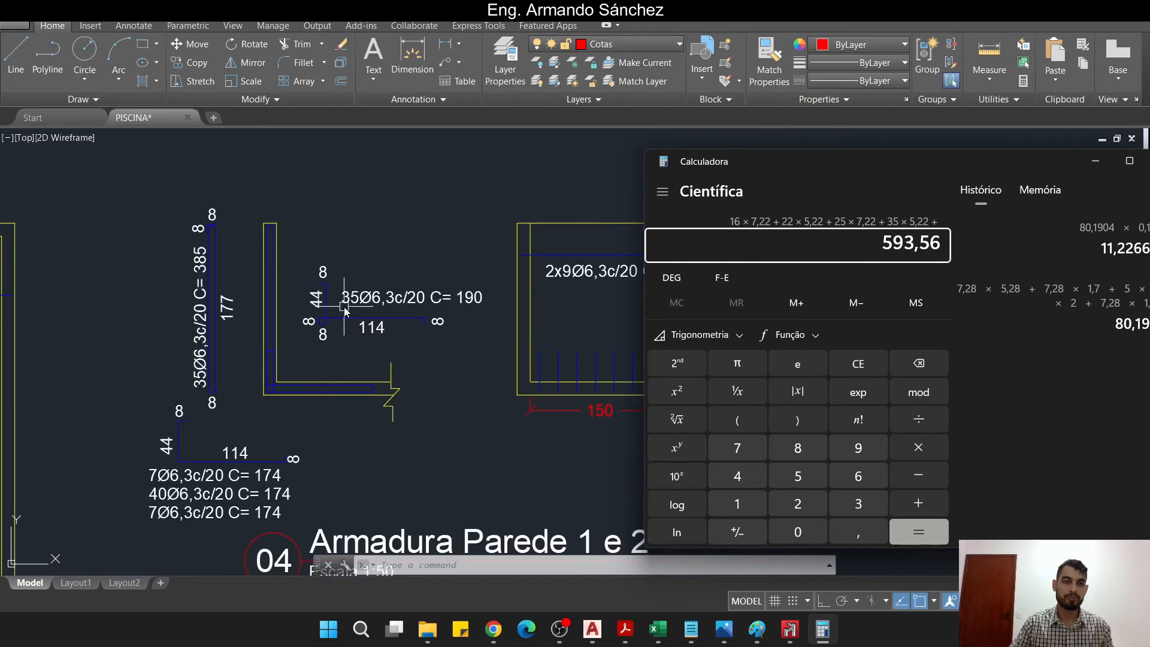
type("35")
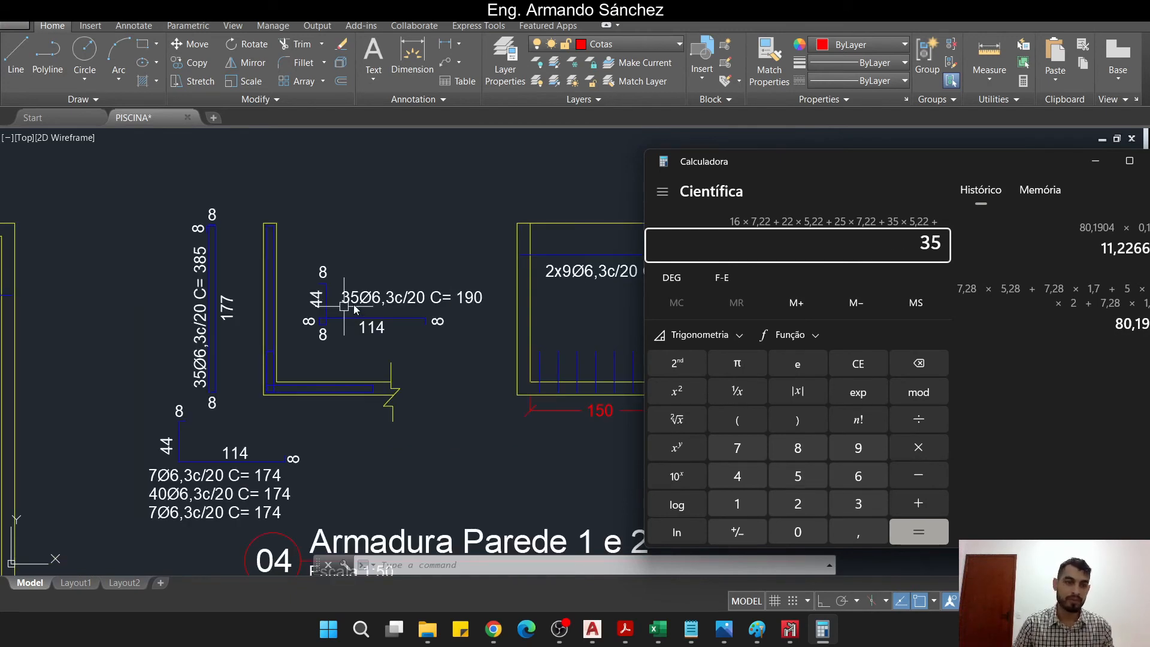
type("*")
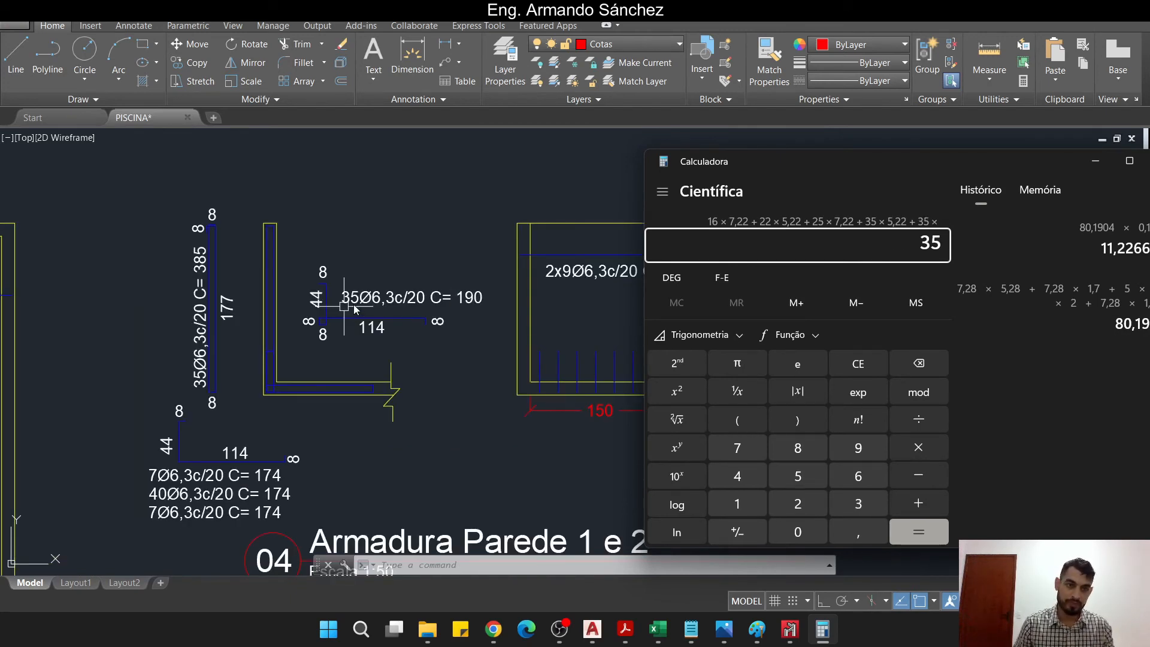
type("3,85*2")
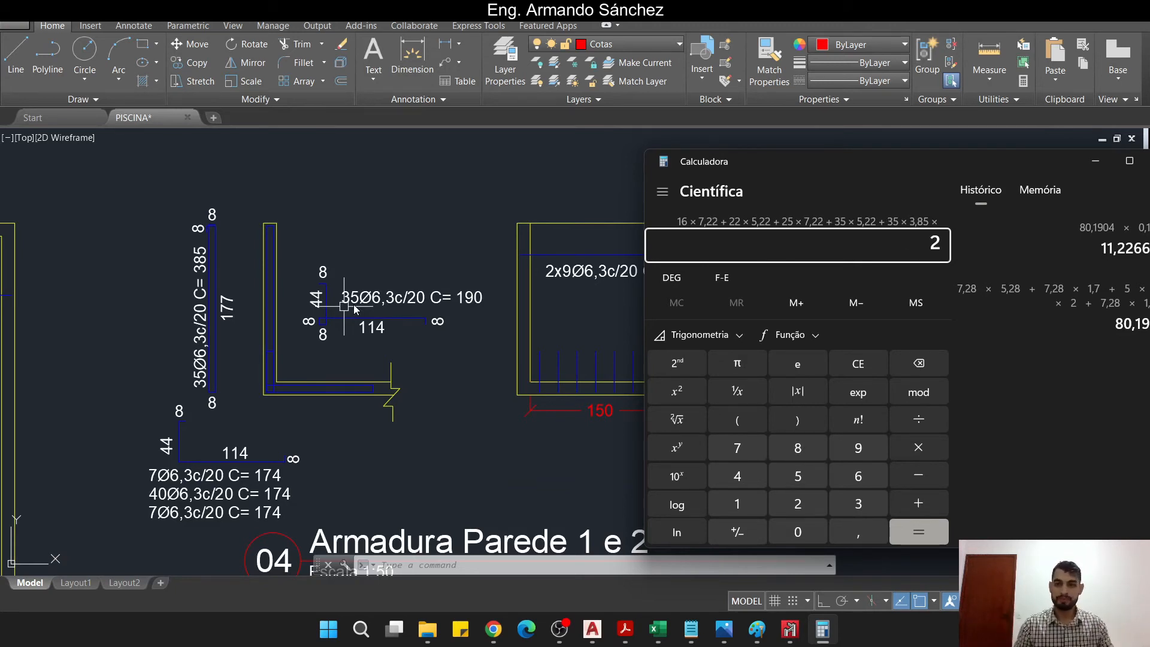
type("+")
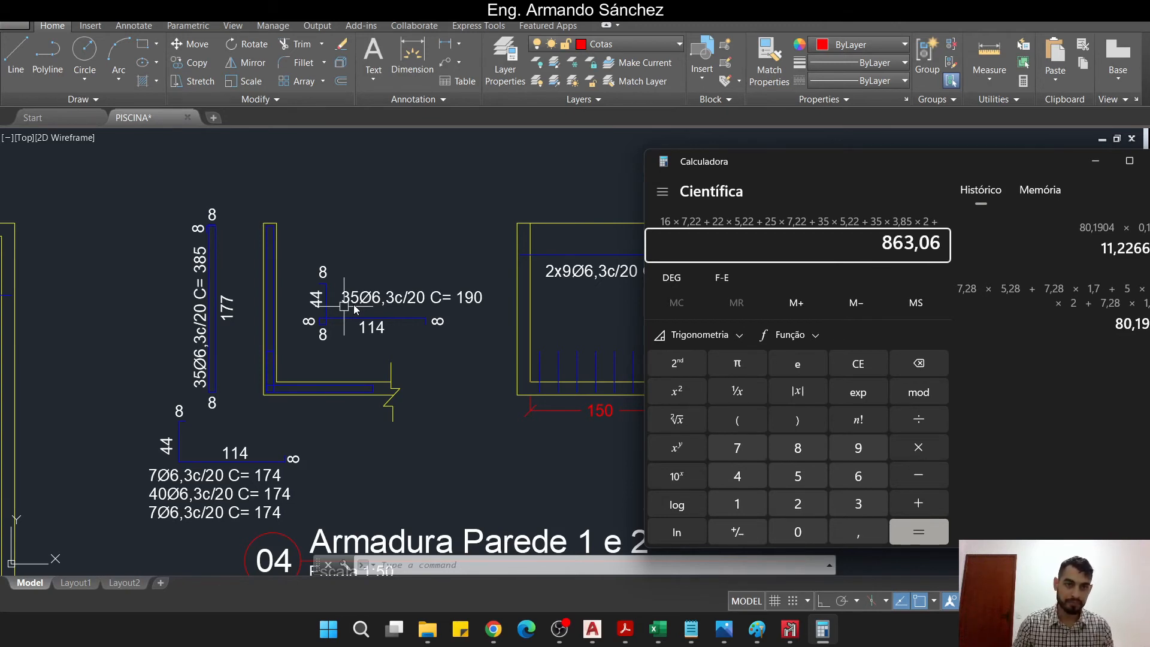
type("35*")
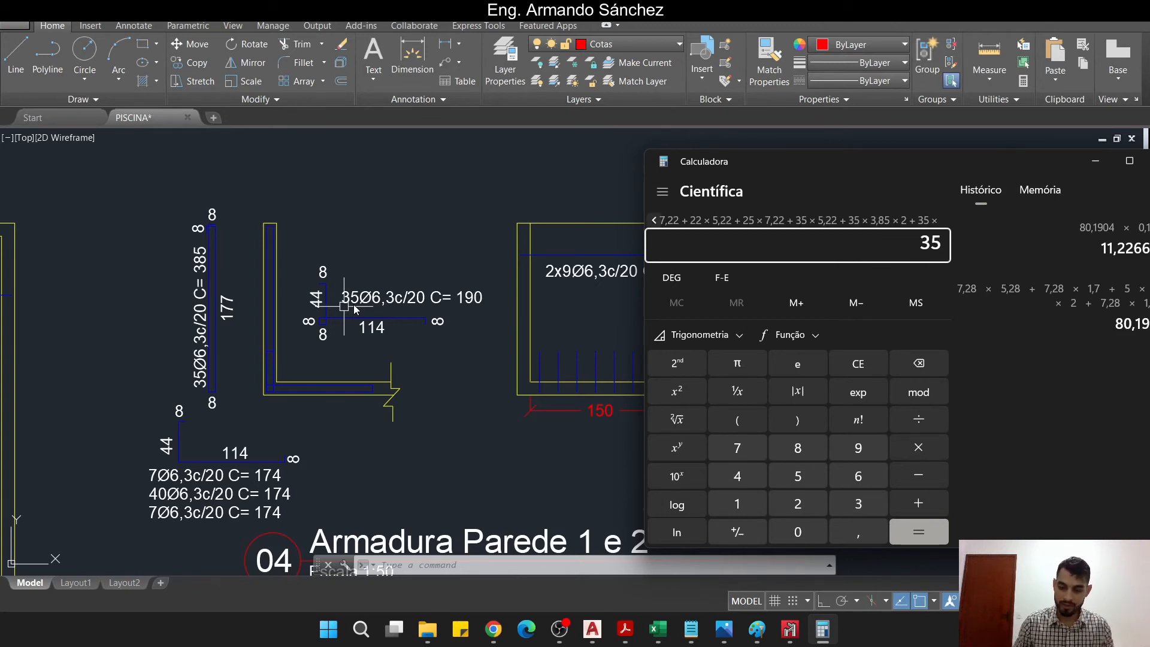
type("1,9*2")
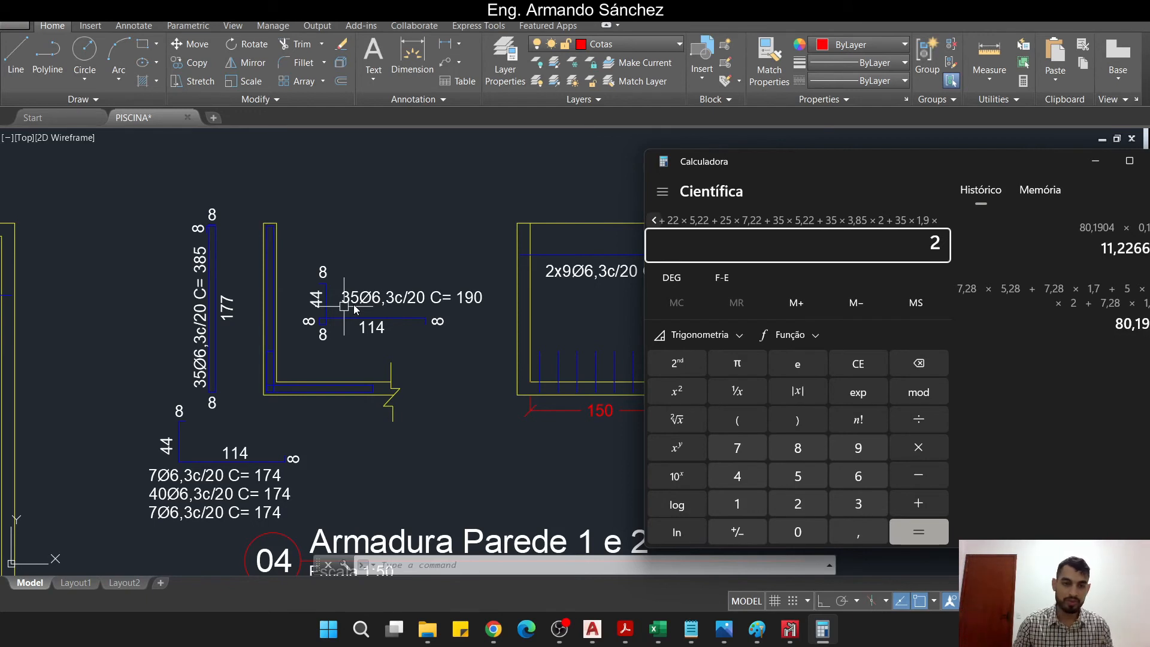
- Add the same wall's 174 cm L-shaped bars to the running sum as 7*1,74*2*2 + 40*1,74*2
type("+7")
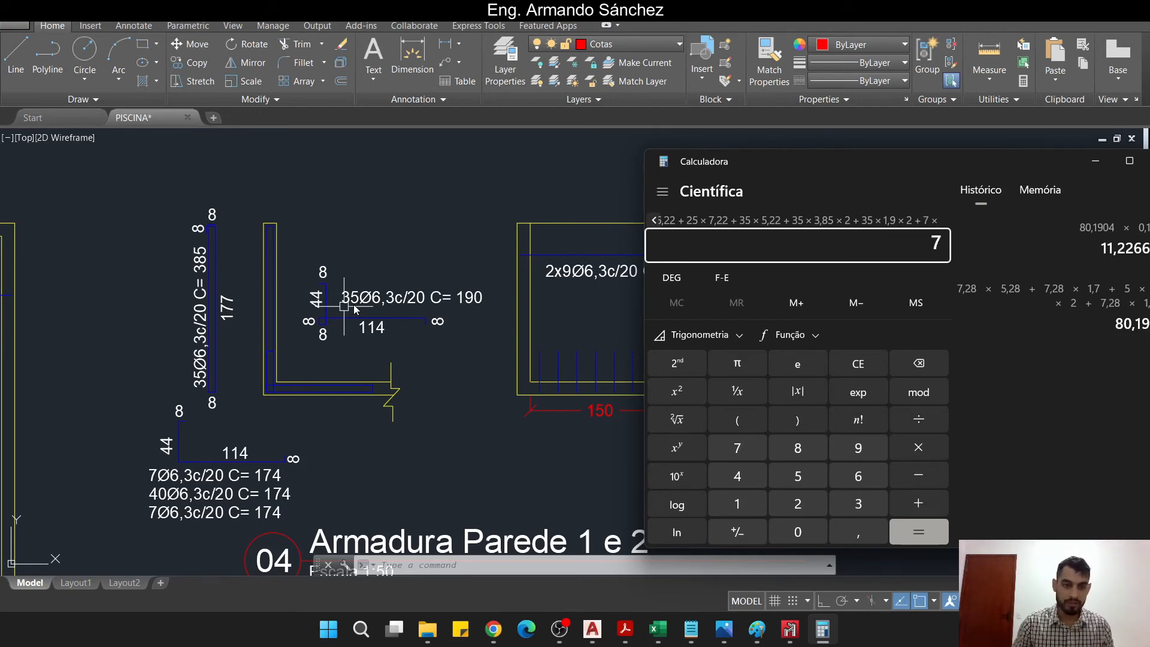
type("*1,74")
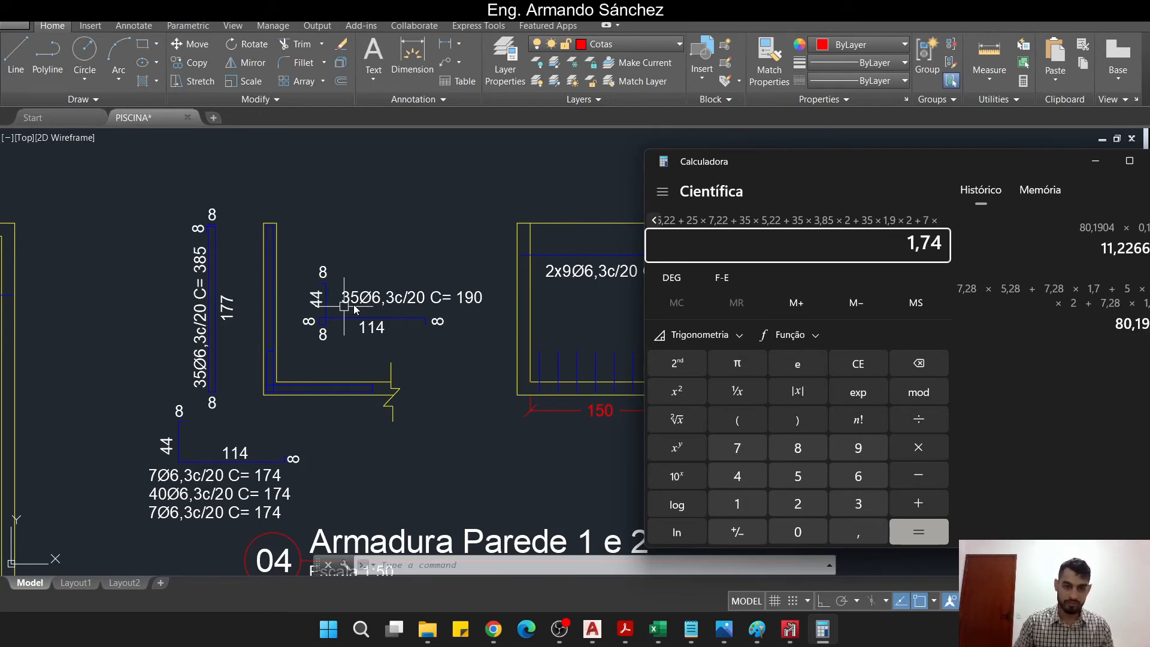
type("*")
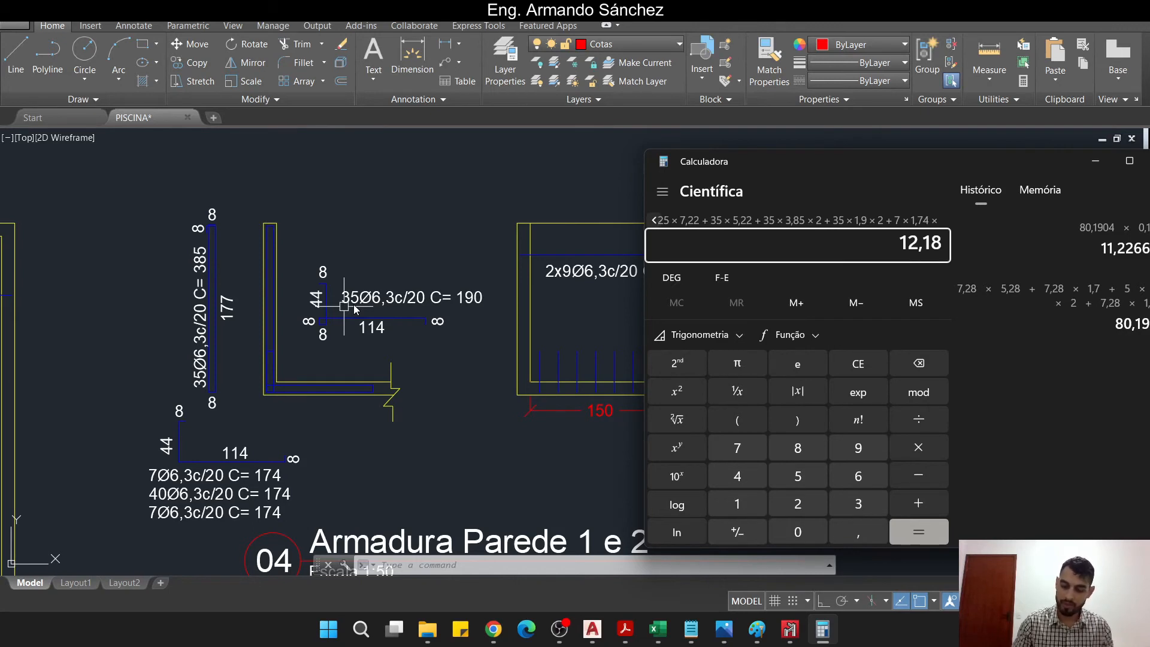
type("2*")
type("2")
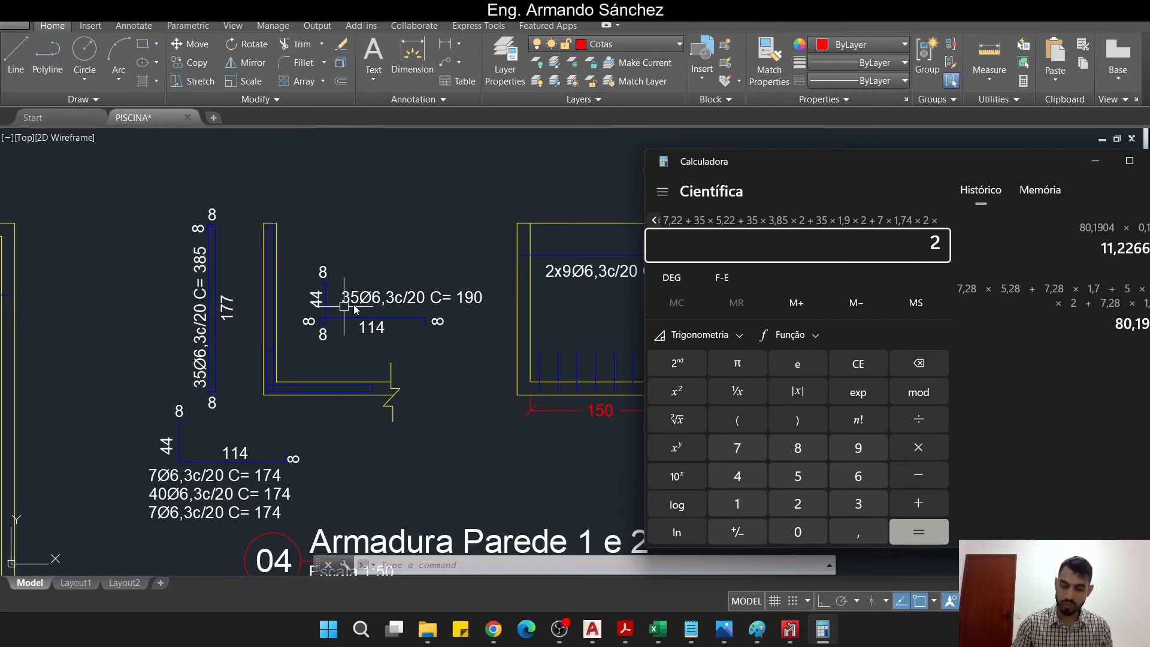
type("+40*1")
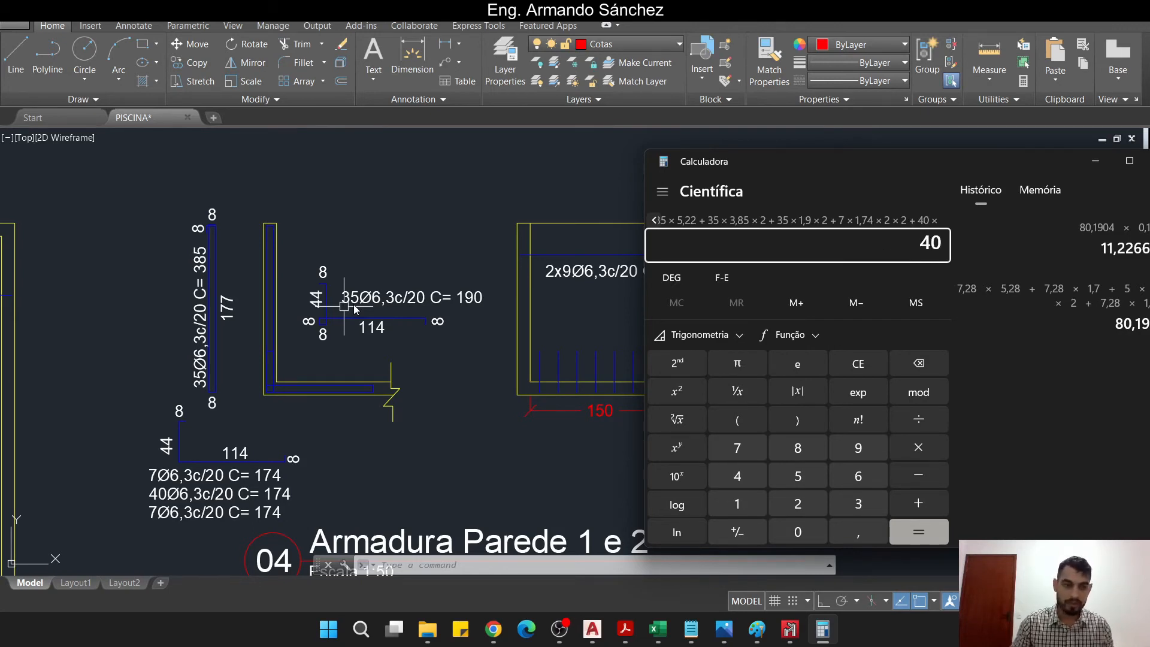
type(",74")
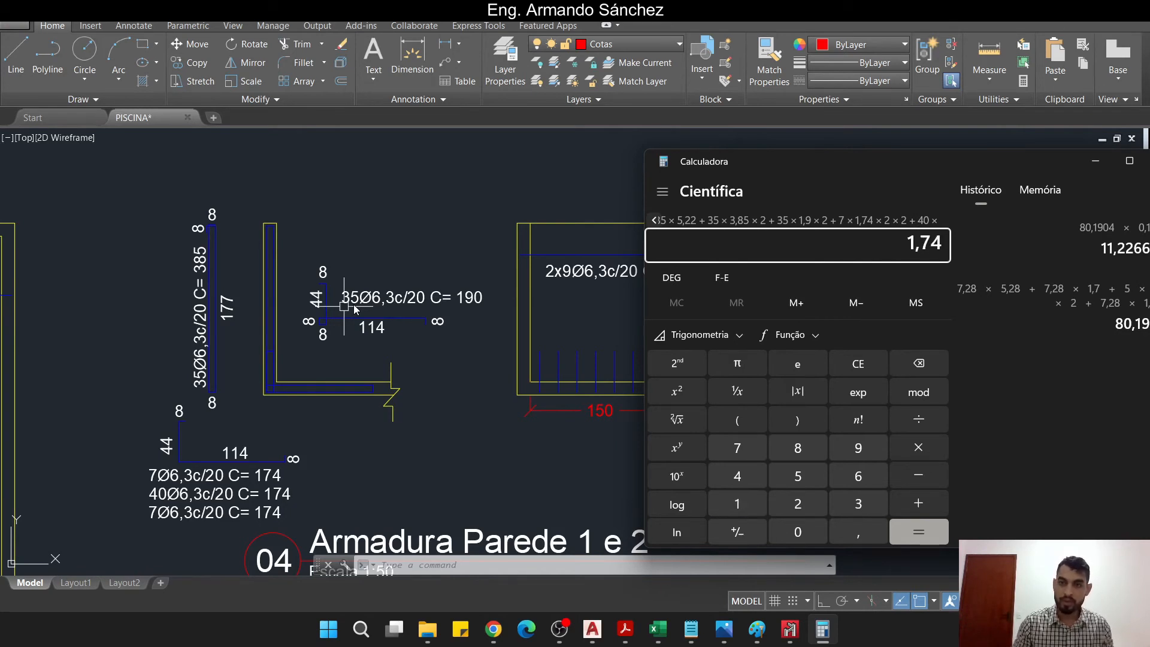
type("*2+")
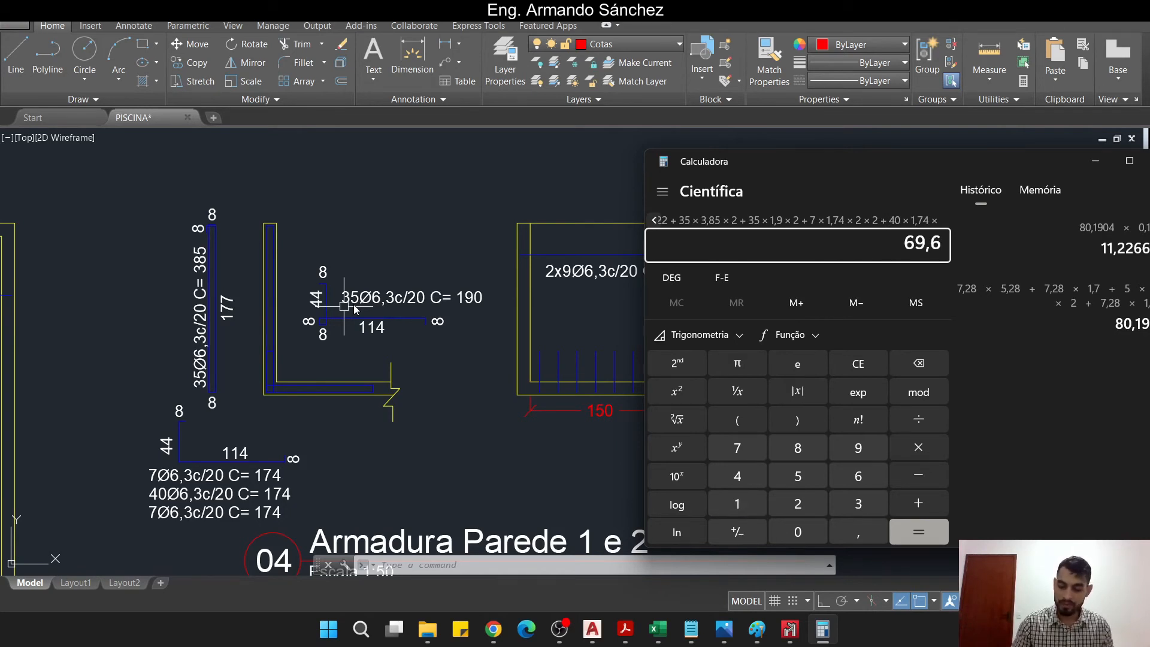
- Add the long wall's horizontal bars to the running sum as 2*9*7,22*2
scroll(201, 362, "down", 3)
scroll(479, 346, "up", 4)
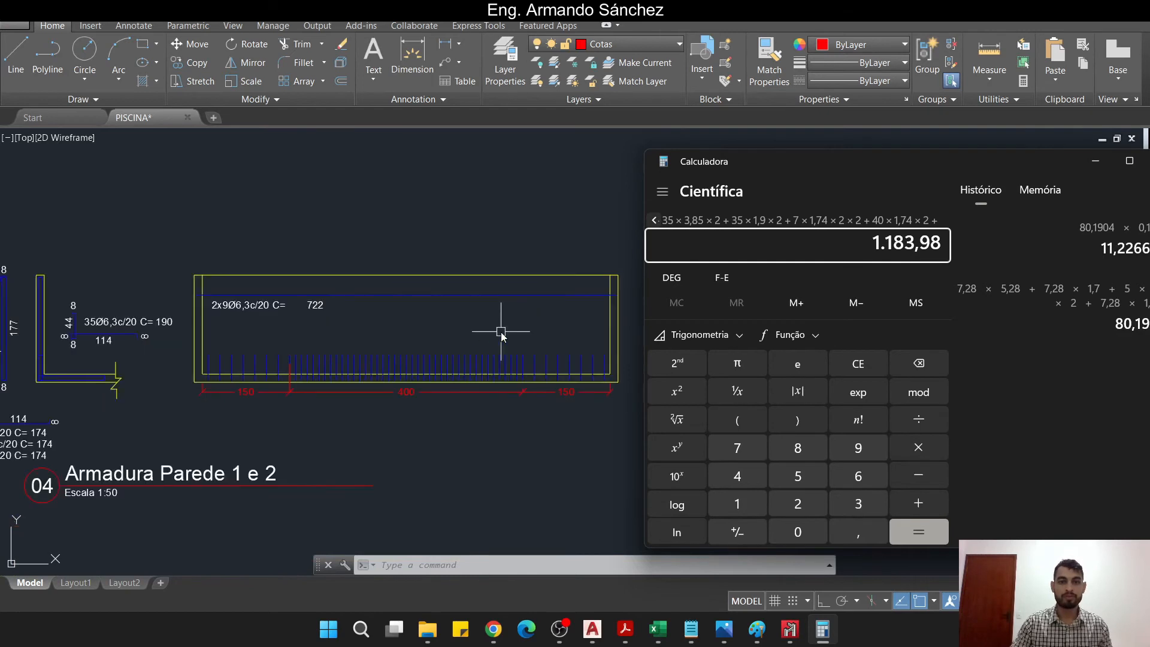
type("2*")
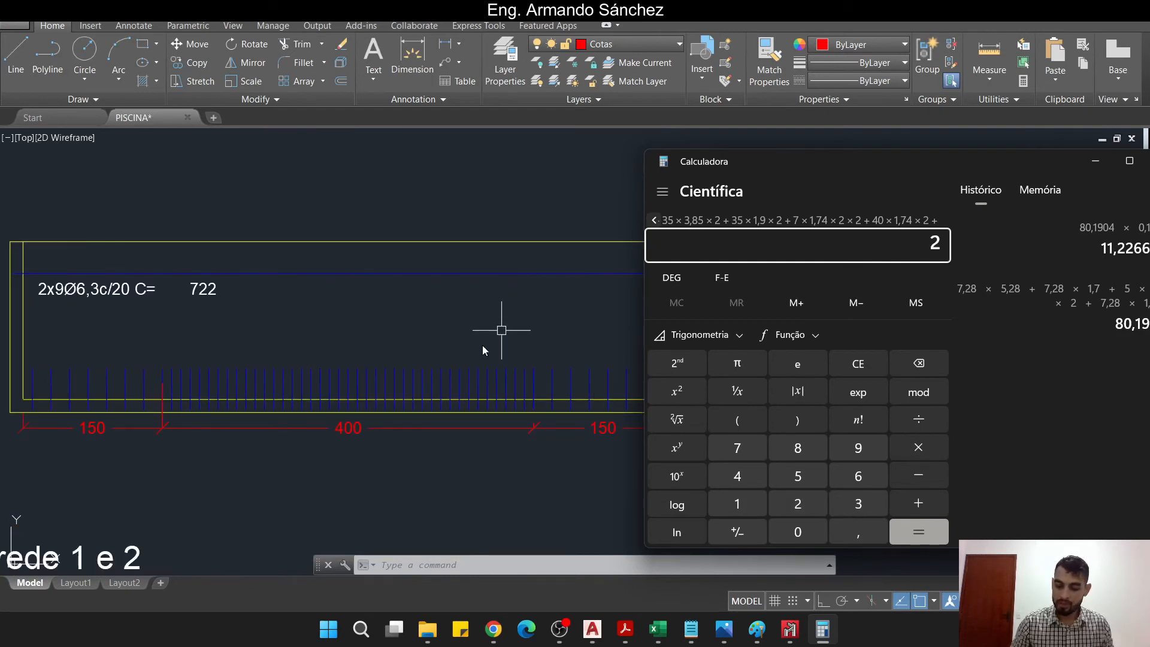
type("9*7,22")
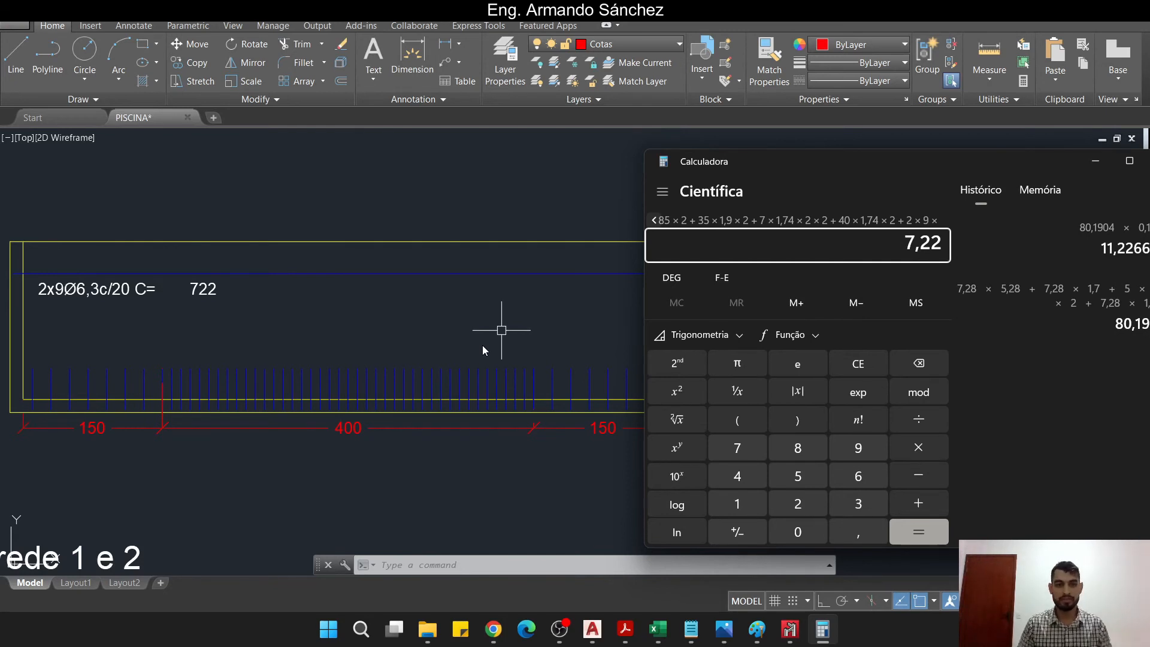
key("asterisk")
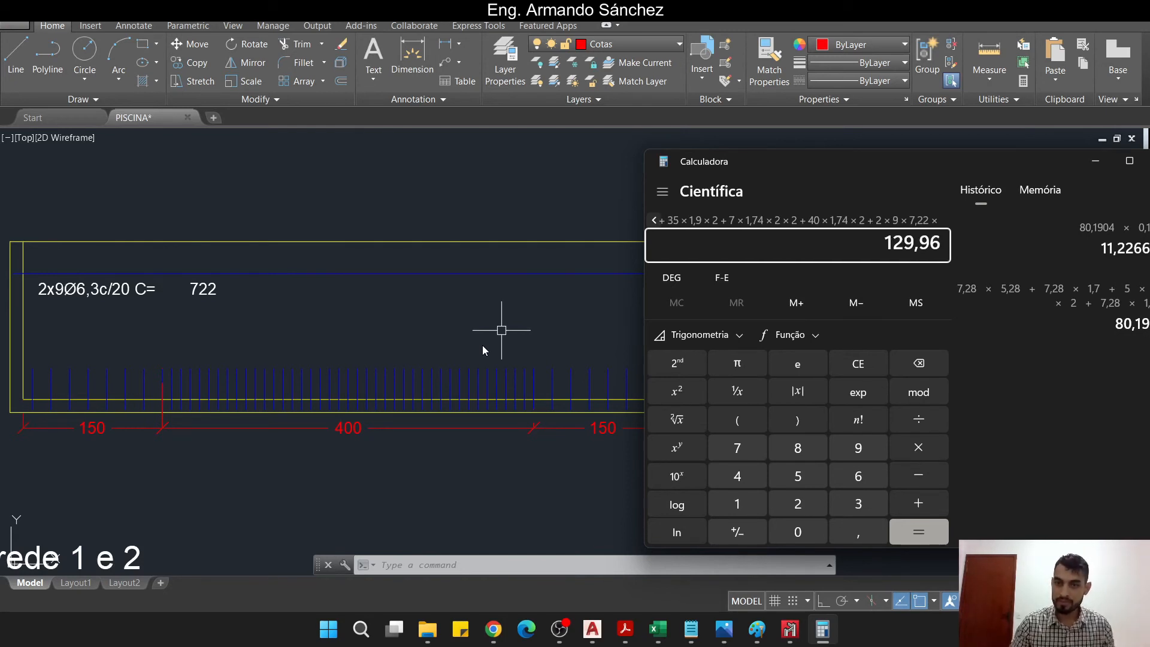
type("2")
key("plus")
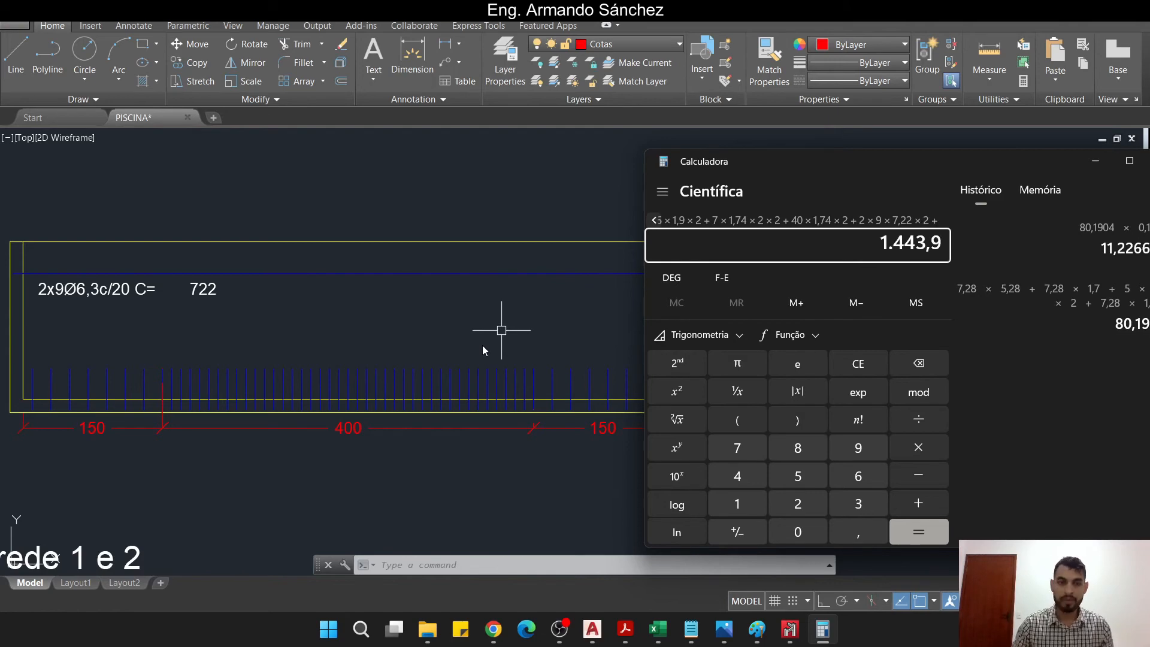
- Add the 385 cm vertical bars from the shorter wall's reinforcement detail to the sum as 25*3,85*2
scroll(92, 284, "down", 6)
scroll(318, 288, "up", 6)
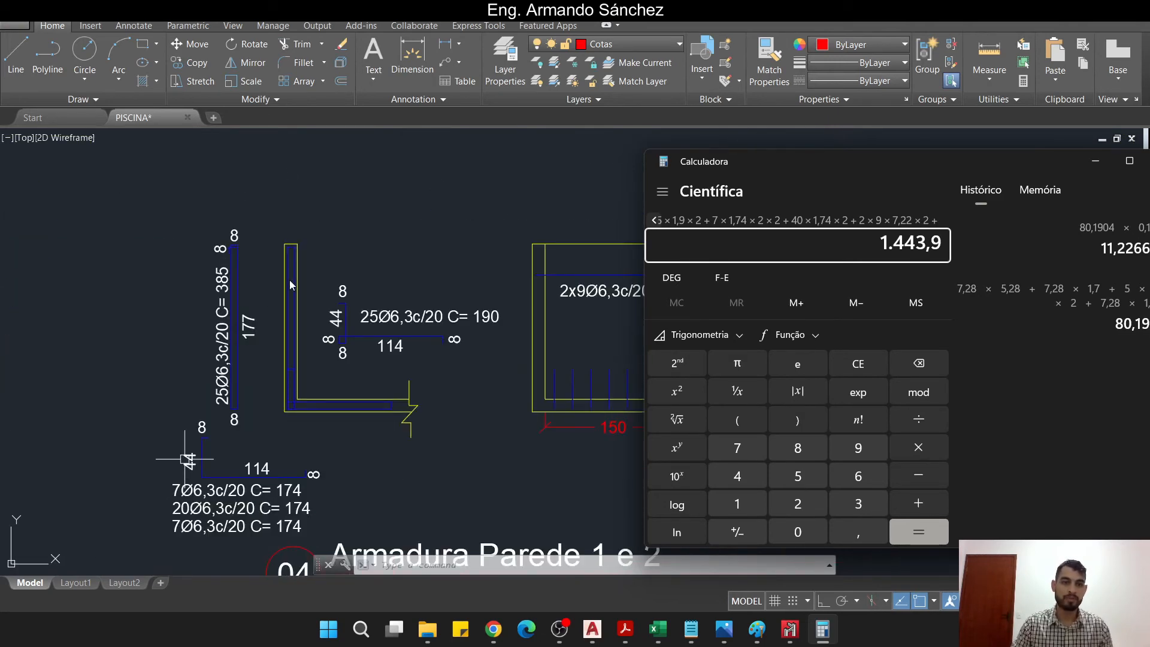
type("25")
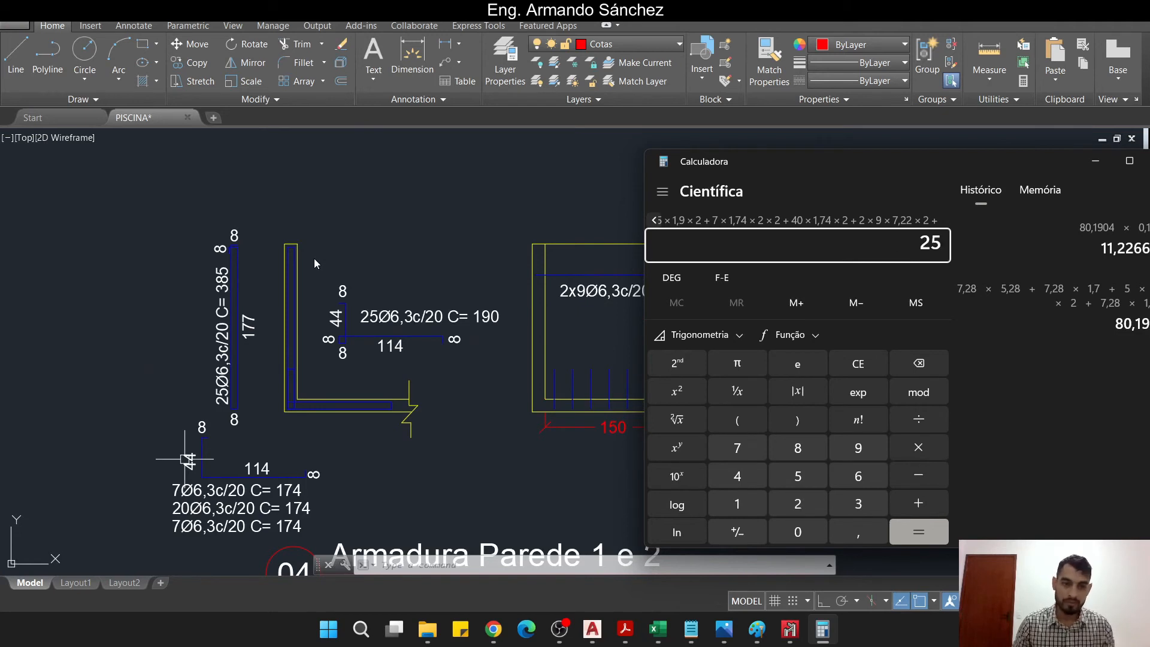
key("asterisk")
type("3,85")
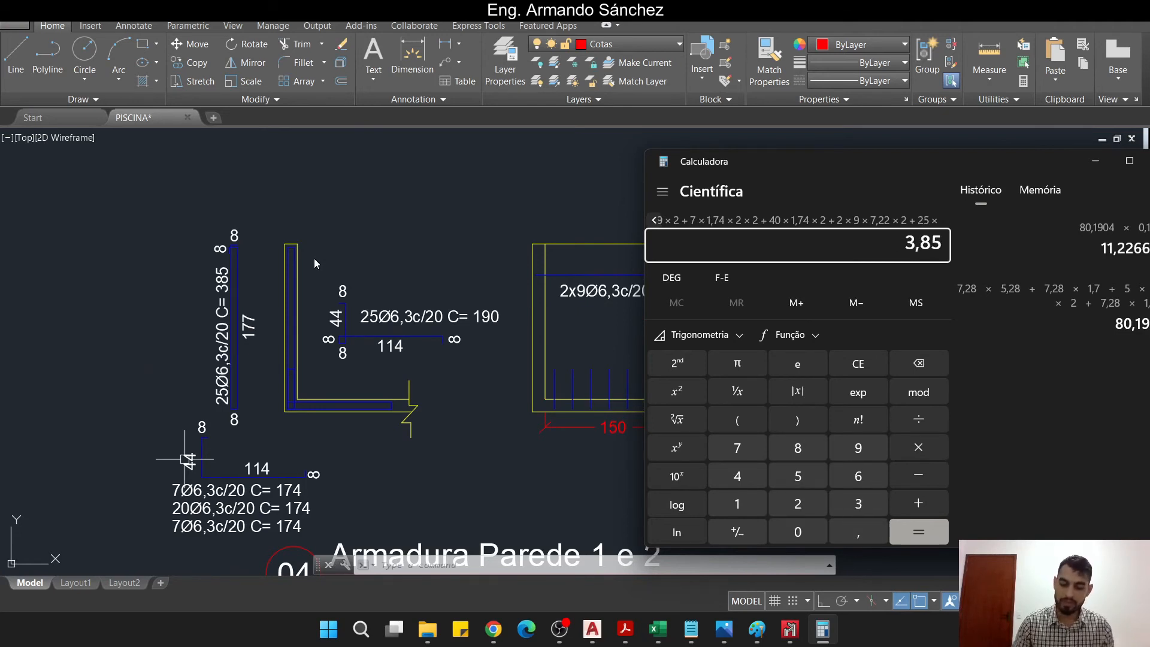
key("asterisk")
type("2")
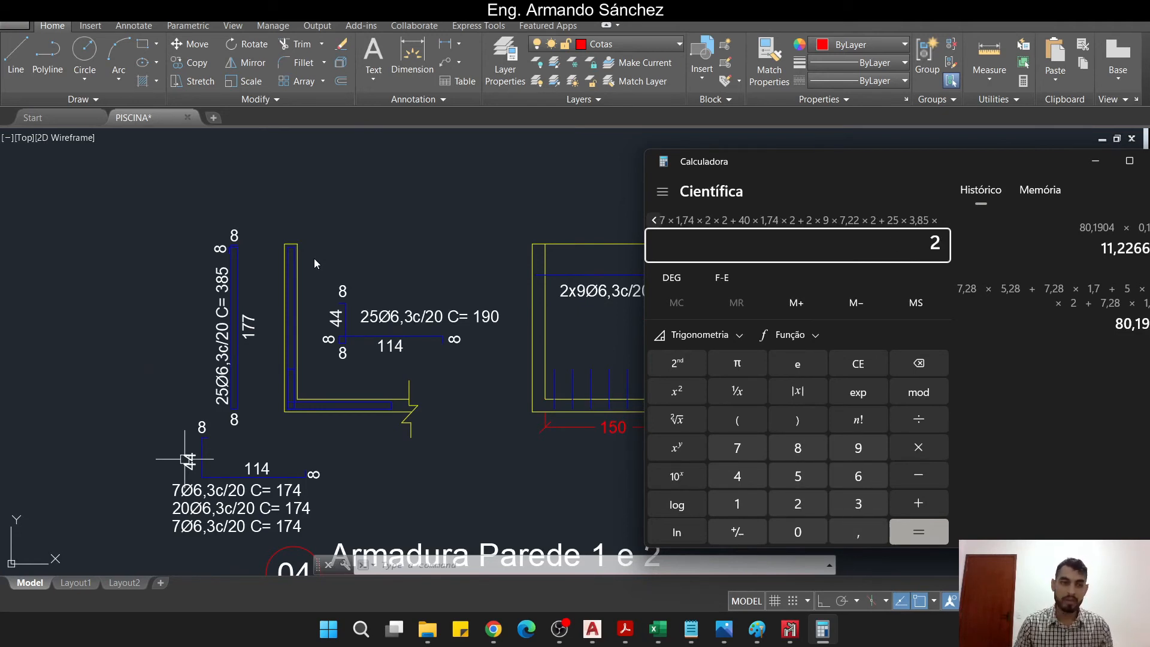
key("plus")
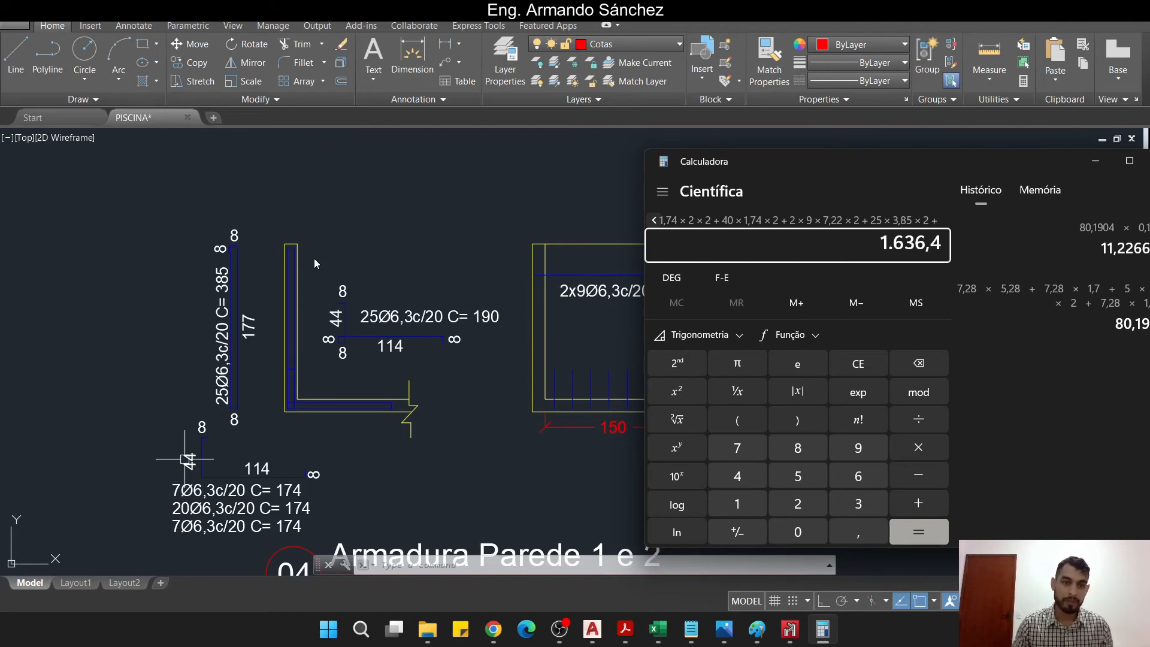
- Add the shorter wall's 190 cm corner bars to the running sum as 25*1,9*2
type("25")
key("asterisk")
type("1,9")
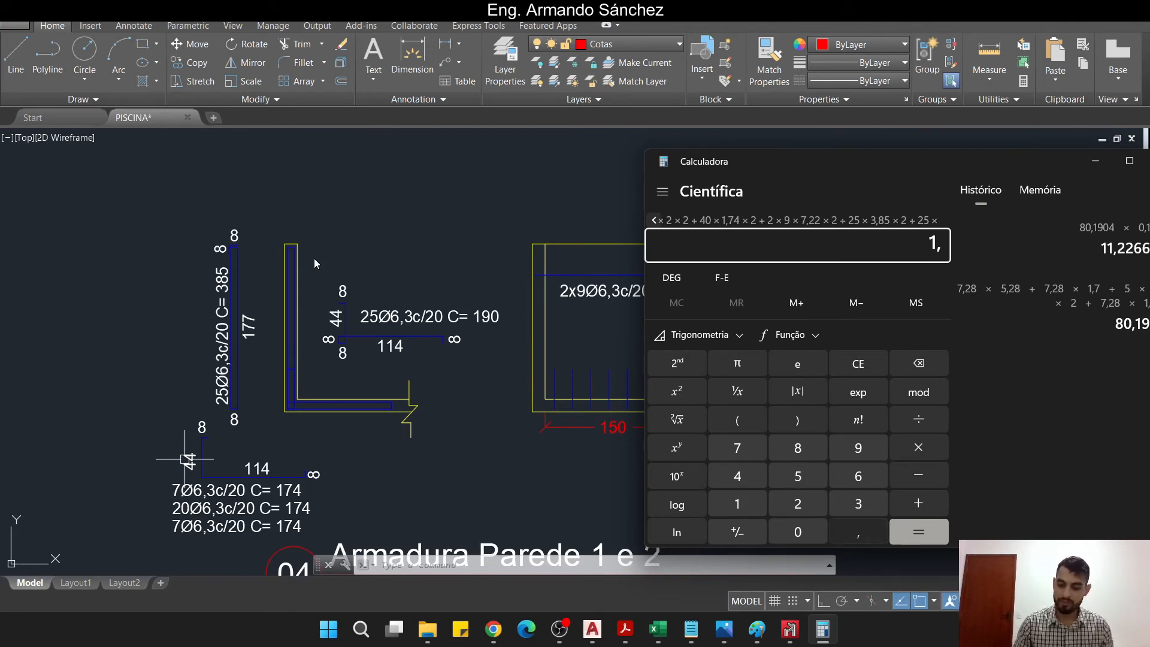
key("asterisk")
type("2")
key("plus")
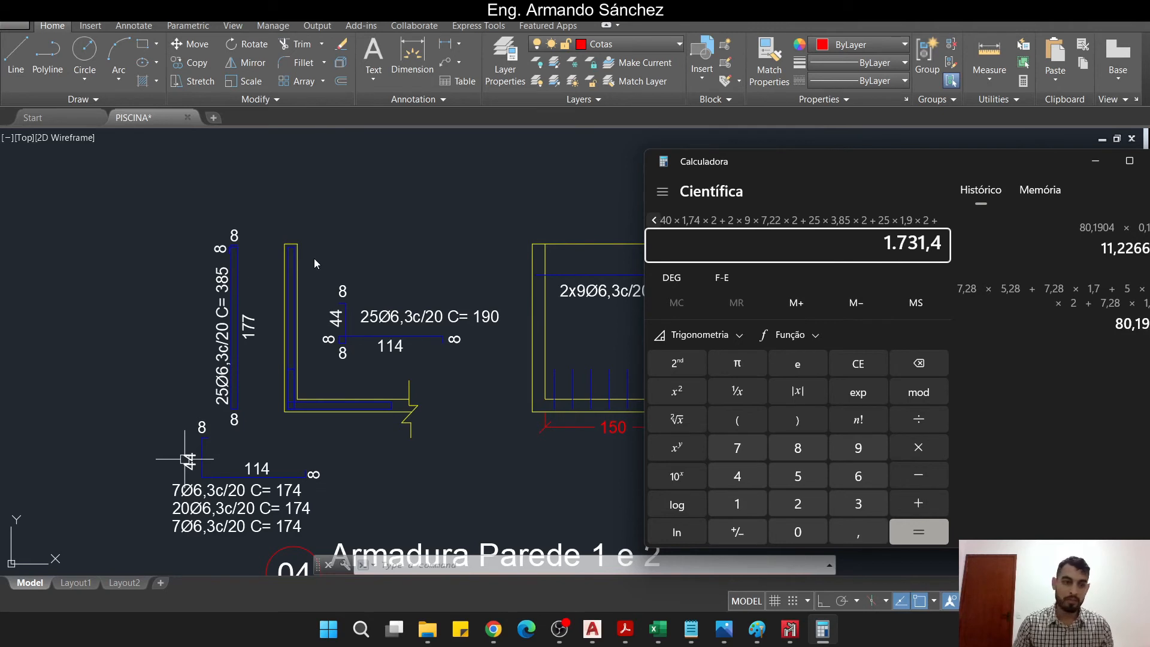
- Add the shorter wall's two groups of seven 174 cm L-shaped bars to the sum as 7*1,74*2*2
type("7")
key("asterisk")
type("1,74")
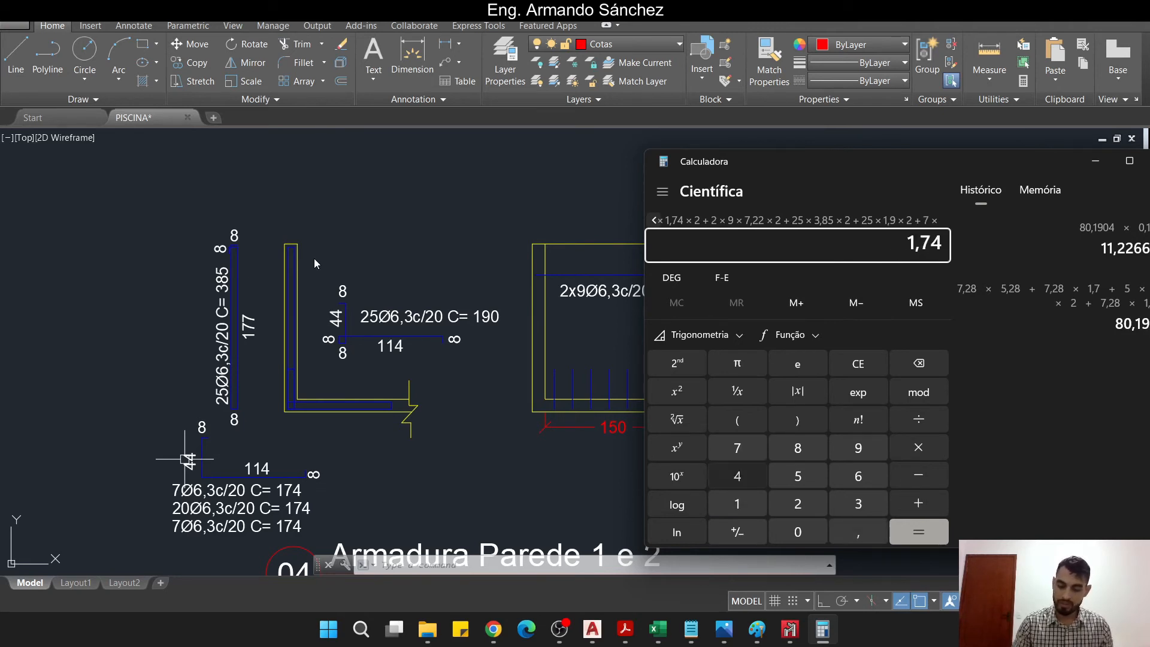
key("asterisk")
type("2")
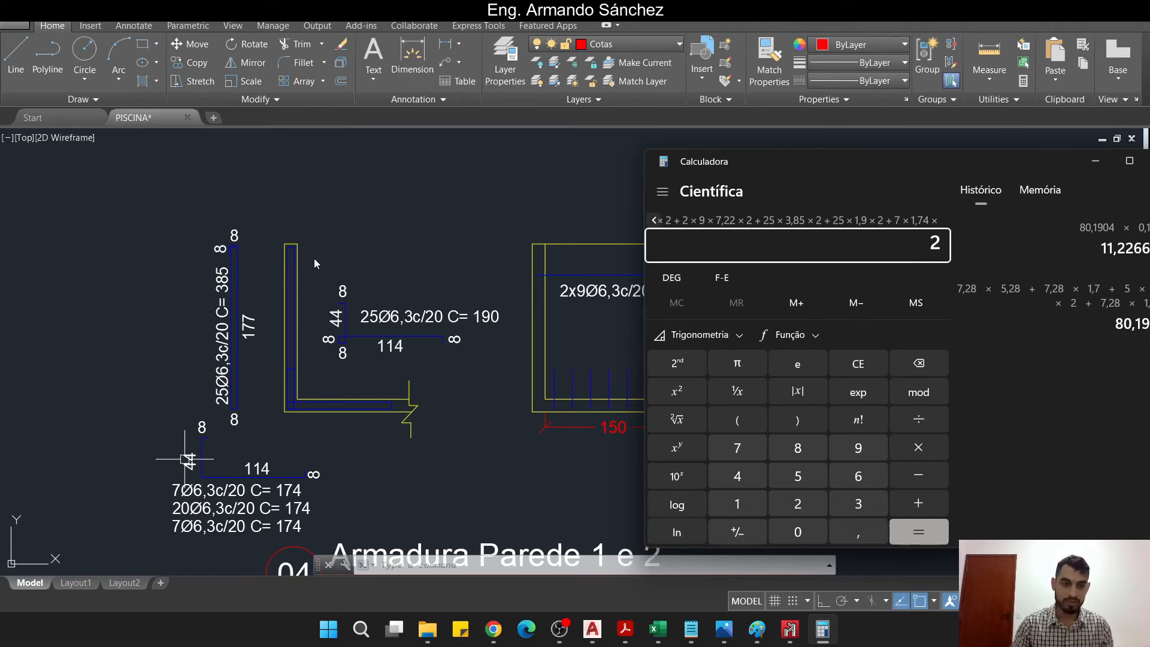
key("asterisk")
type("2")
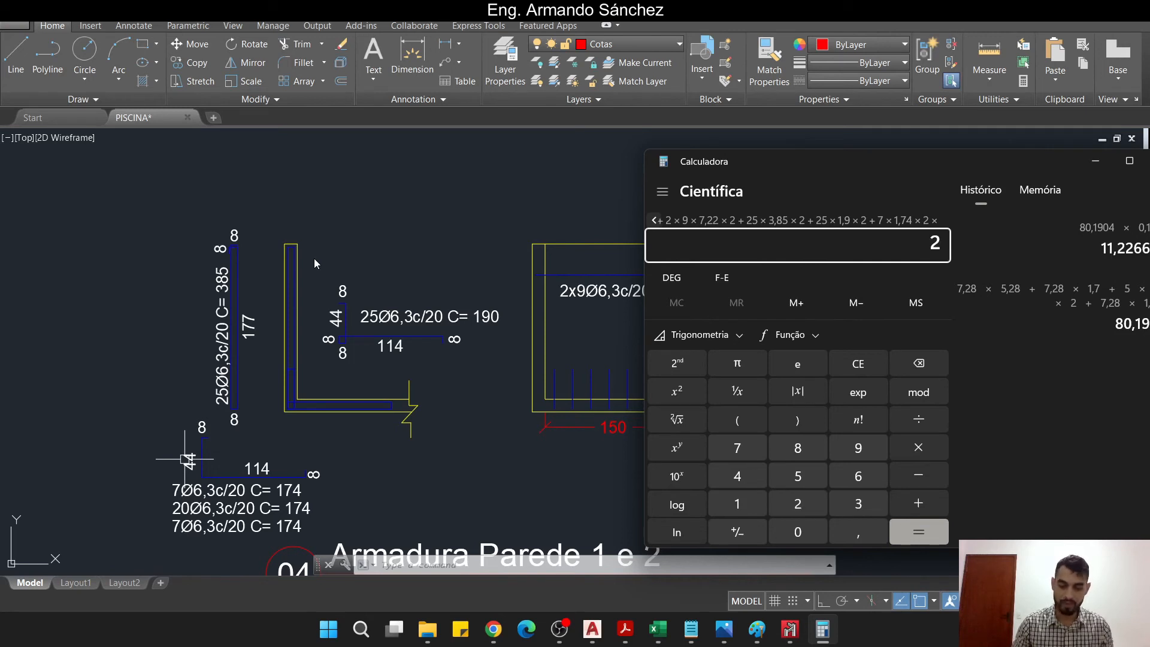
key("plus")
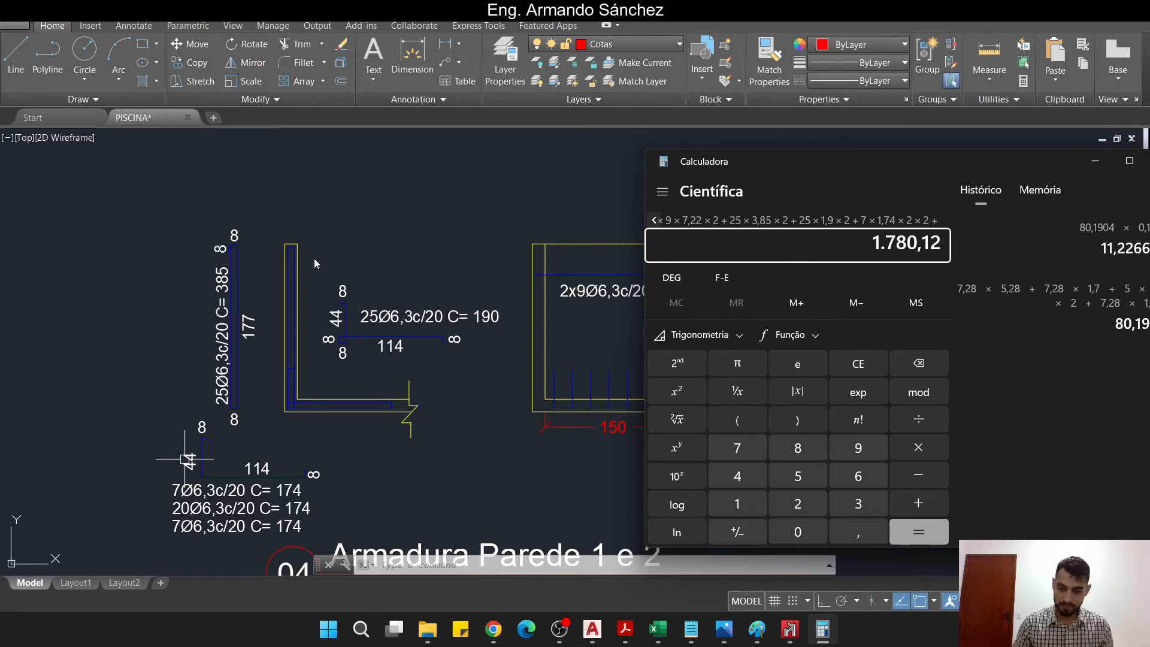
- Add the shorter wall's group of twenty 174 cm L-shaped bars to the sum as 20*1,74*2
type("20")
key("asterisk")
type("1,7")
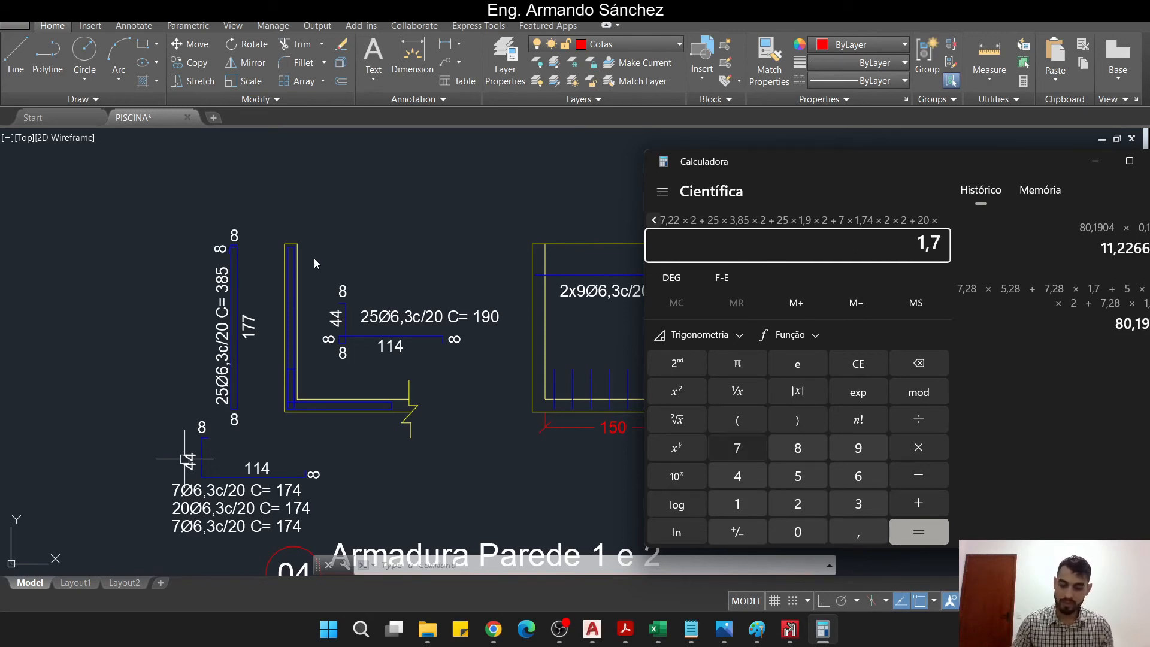
type("4")
key("asterisk")
type("2")
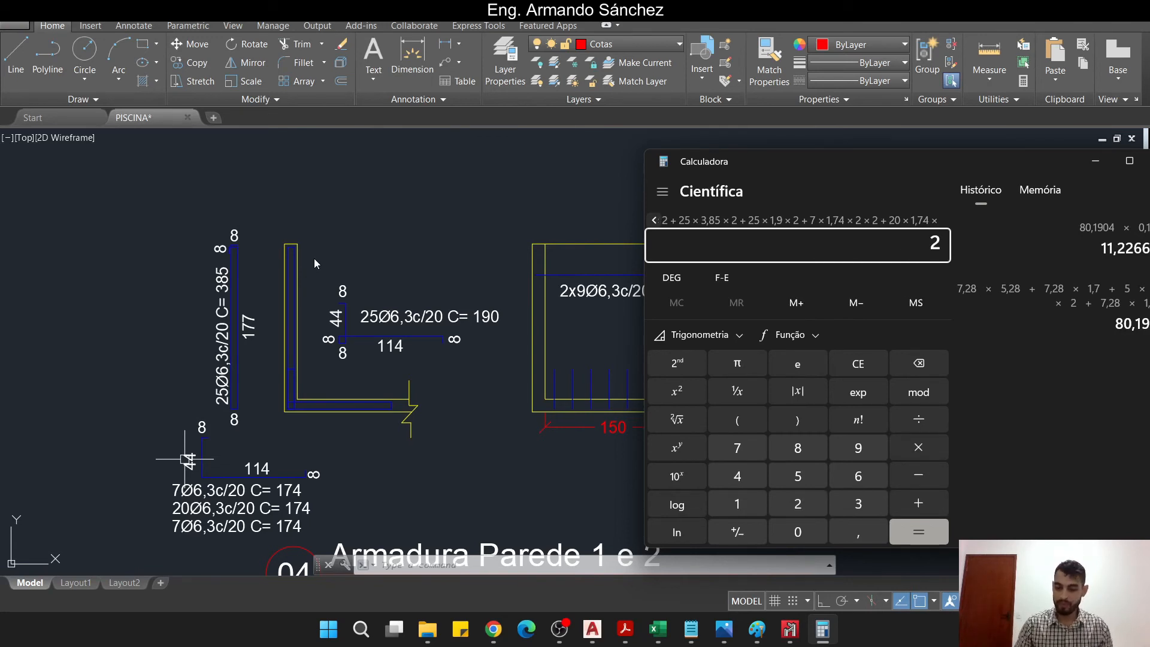
key("plus")
- Add the shorter wall's 522 cm horizontal bars, two rows of nine, to the running sum as 2*9*5,22*2
scroll(577, 287, "up", 2)
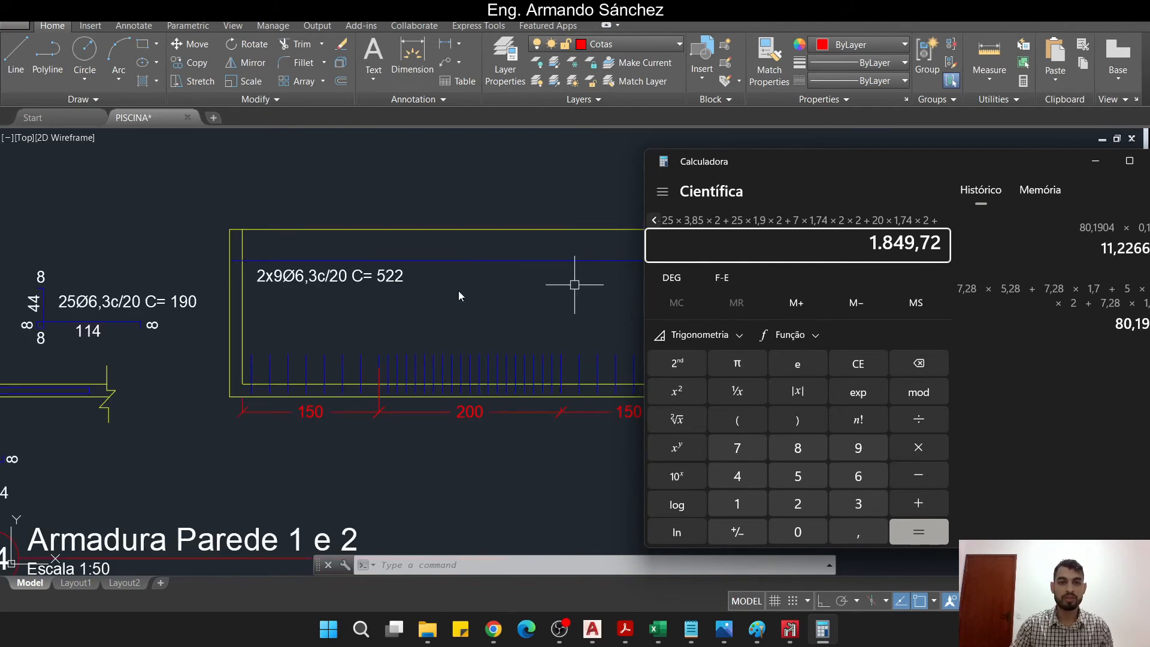
type("2*9*")
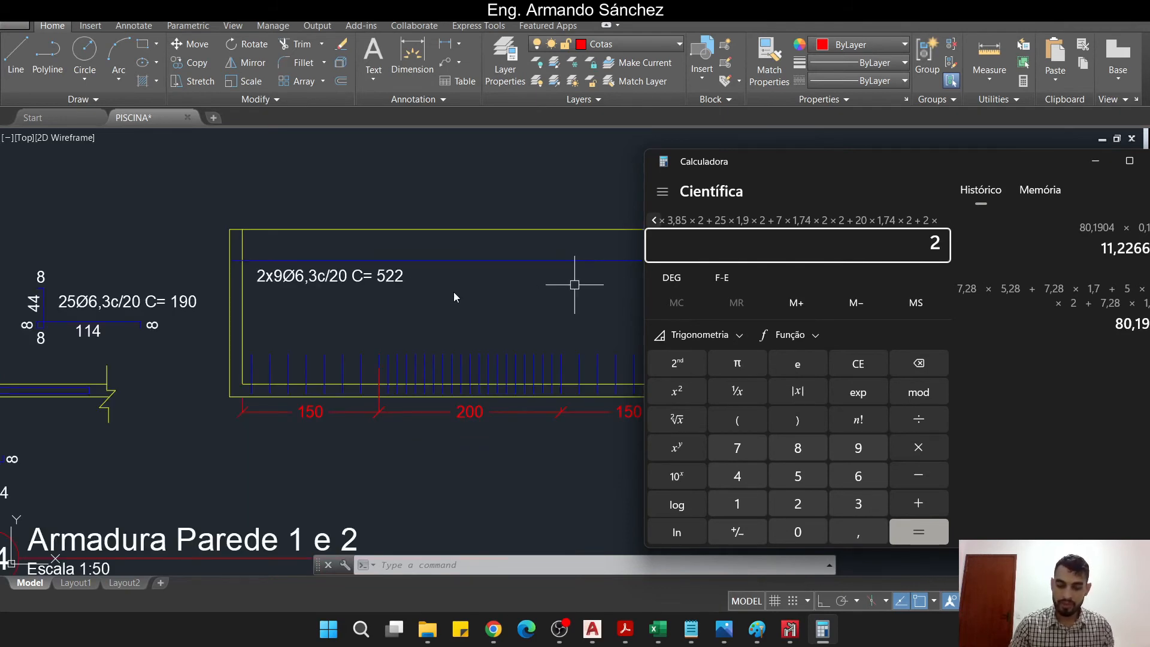
type("5,22*2")
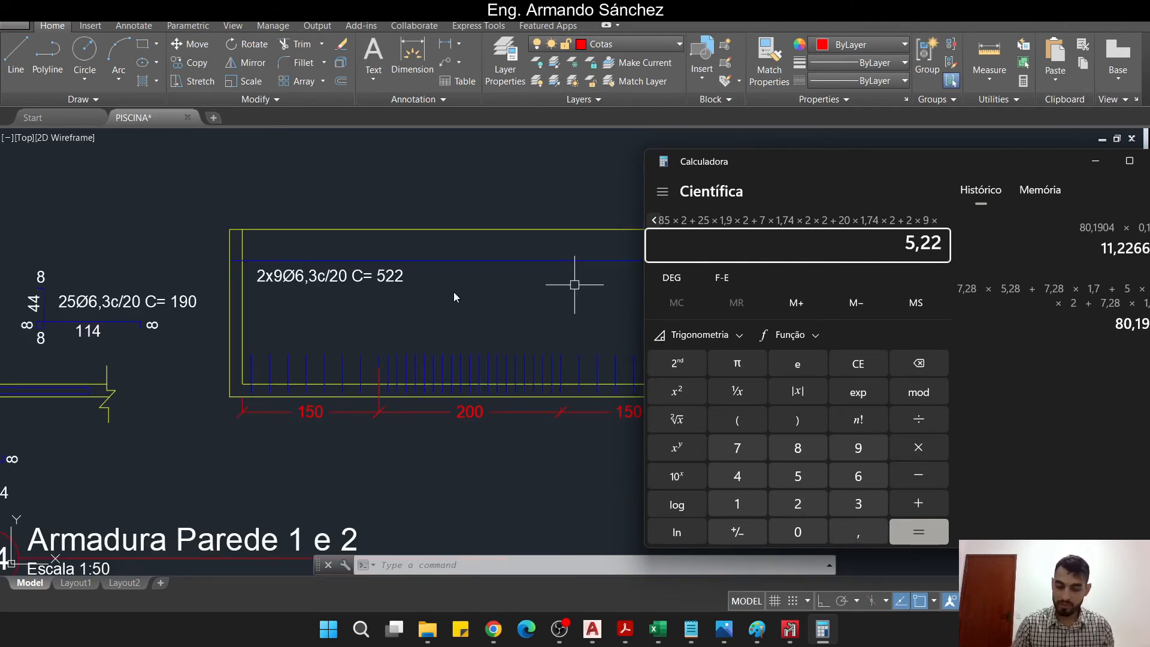
- Add detail 05's nine 175 cm bars and seventeen 190 cm bars to the sum as 9*1,75*4 and 1,9*17*4
scroll(163, 357, "down", 4)
middle_click_drag(164, 357, 27, 357)
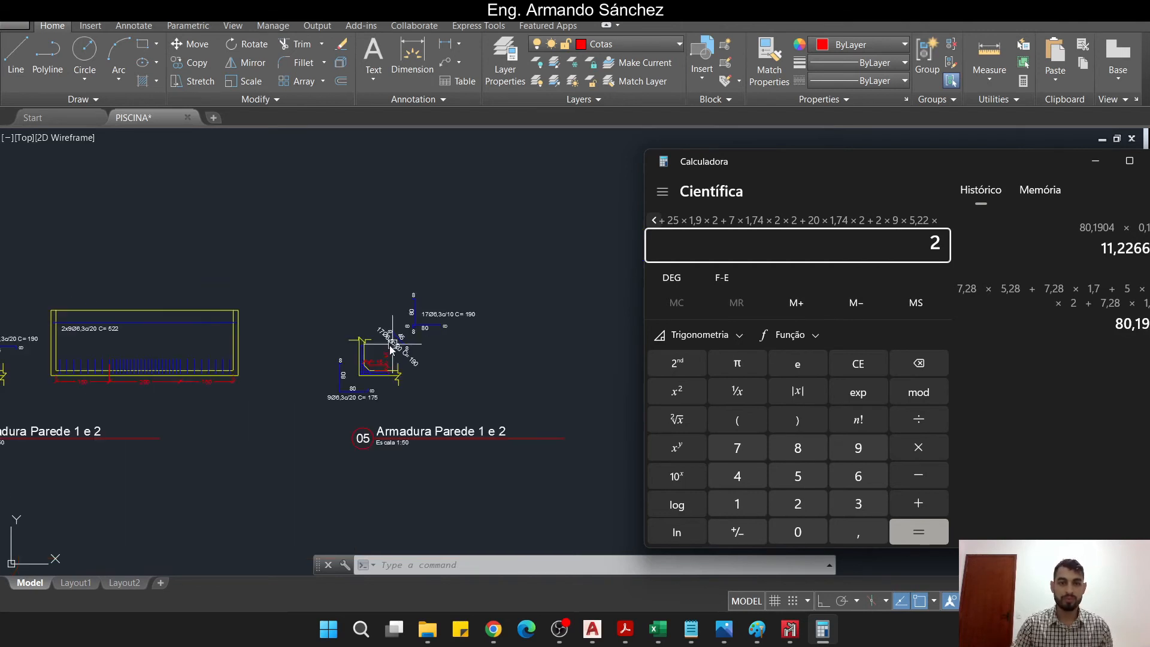
scroll(395, 360, "up", 3)
type("+")
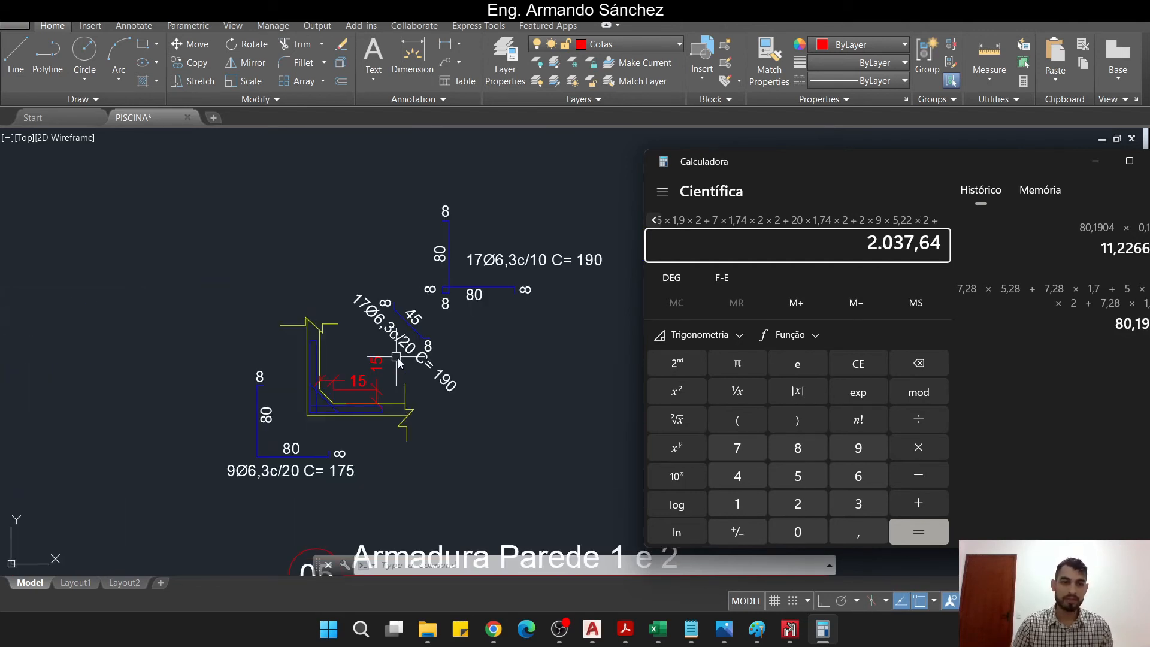
type("9*1,75*")
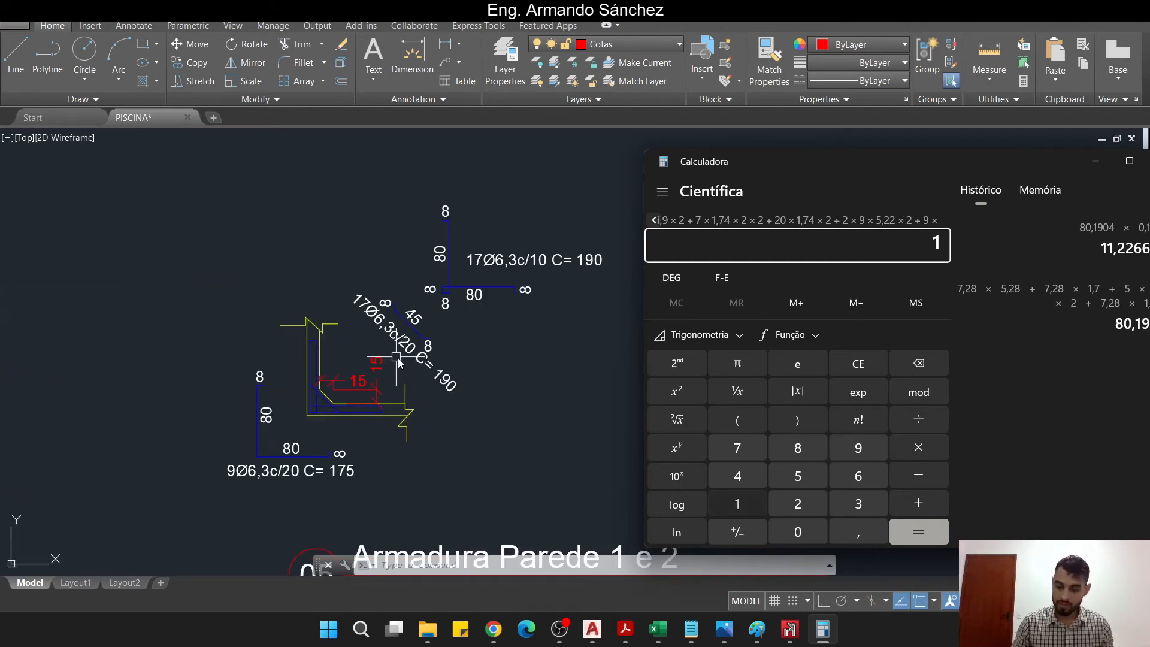
type("4")
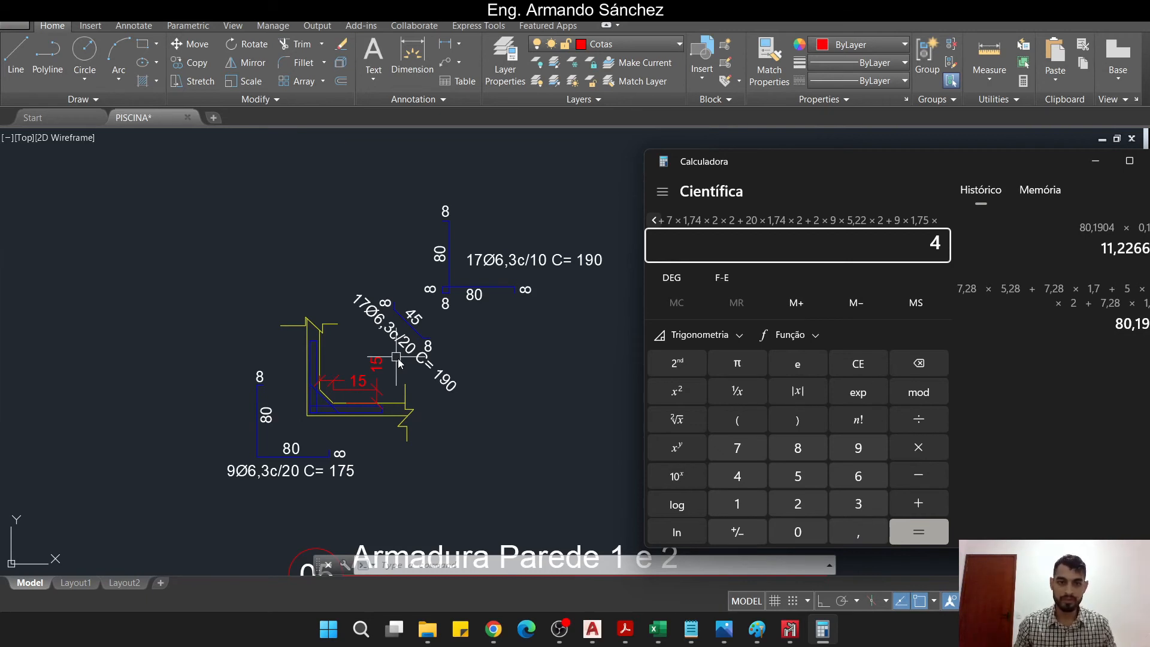
key("plus")
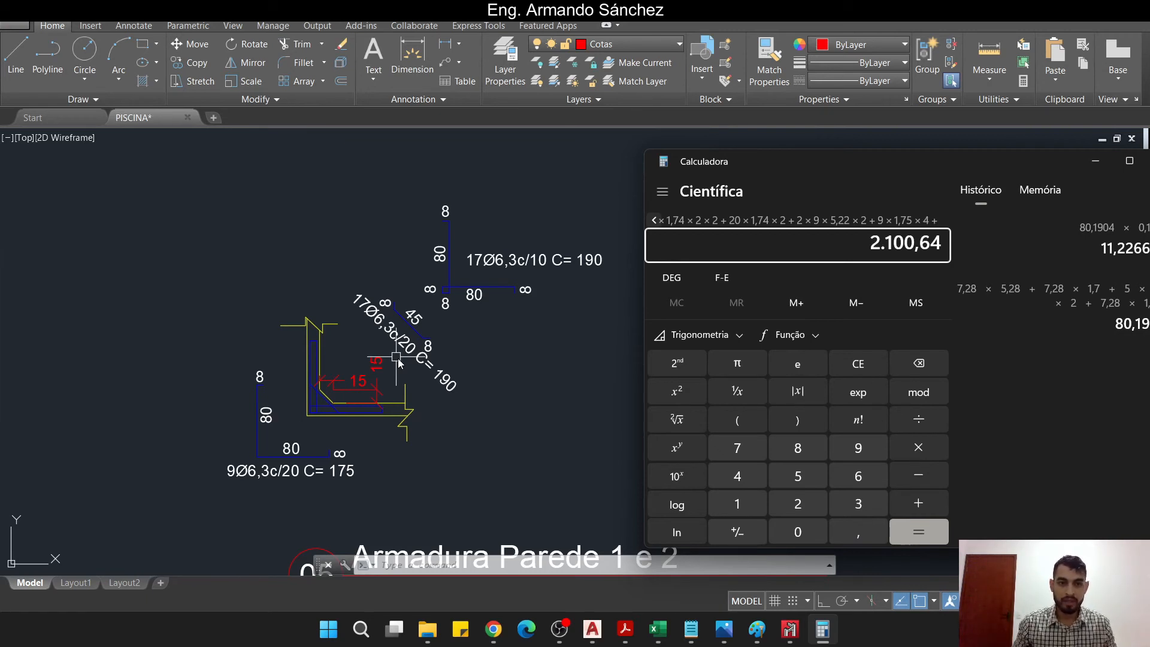
type("1,9")
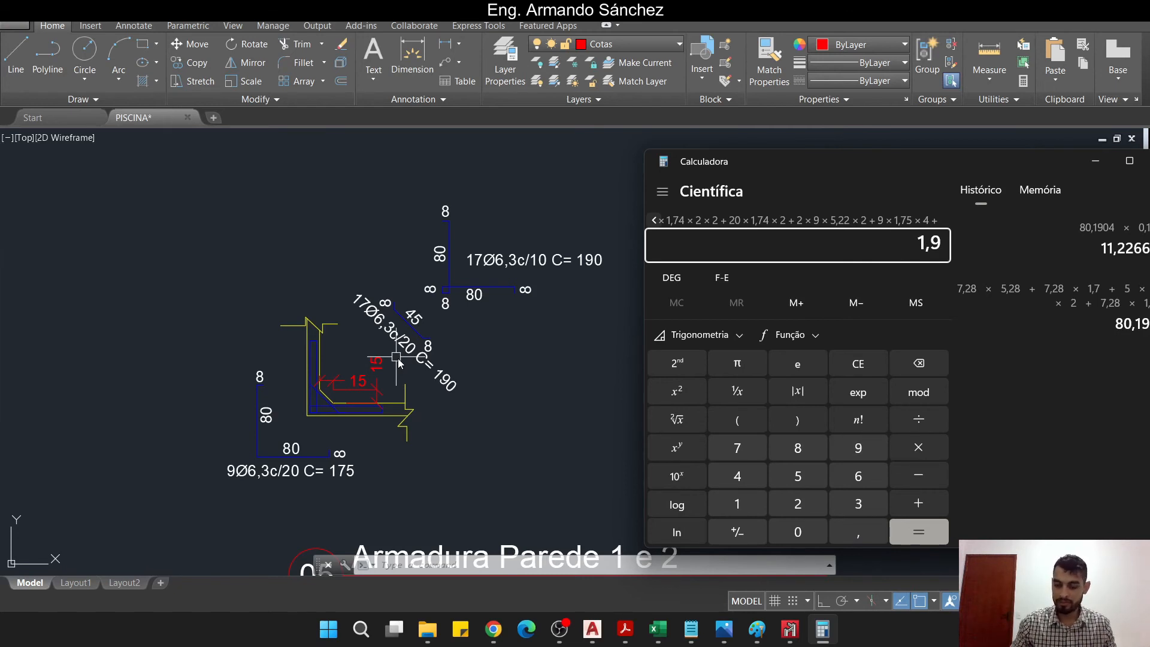
type("*17*4+")
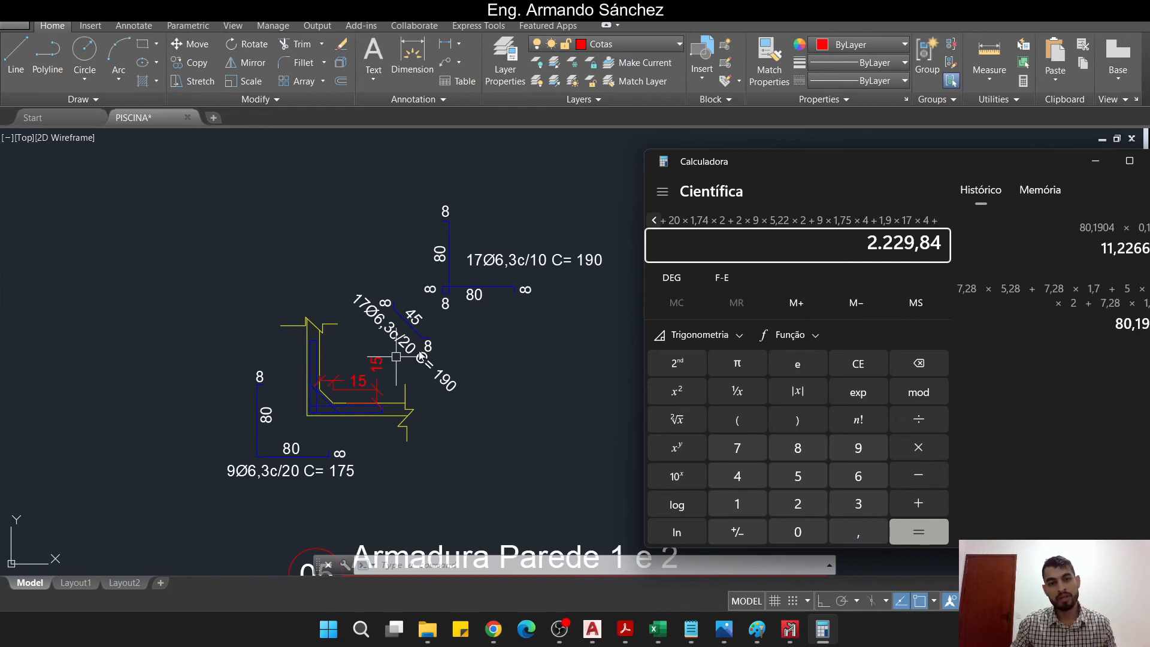
- Correct the length in the diagonal corner bar's label in detail 05 to C= 60
left_click(480, 362)
scroll(376, 325, "up", 4)
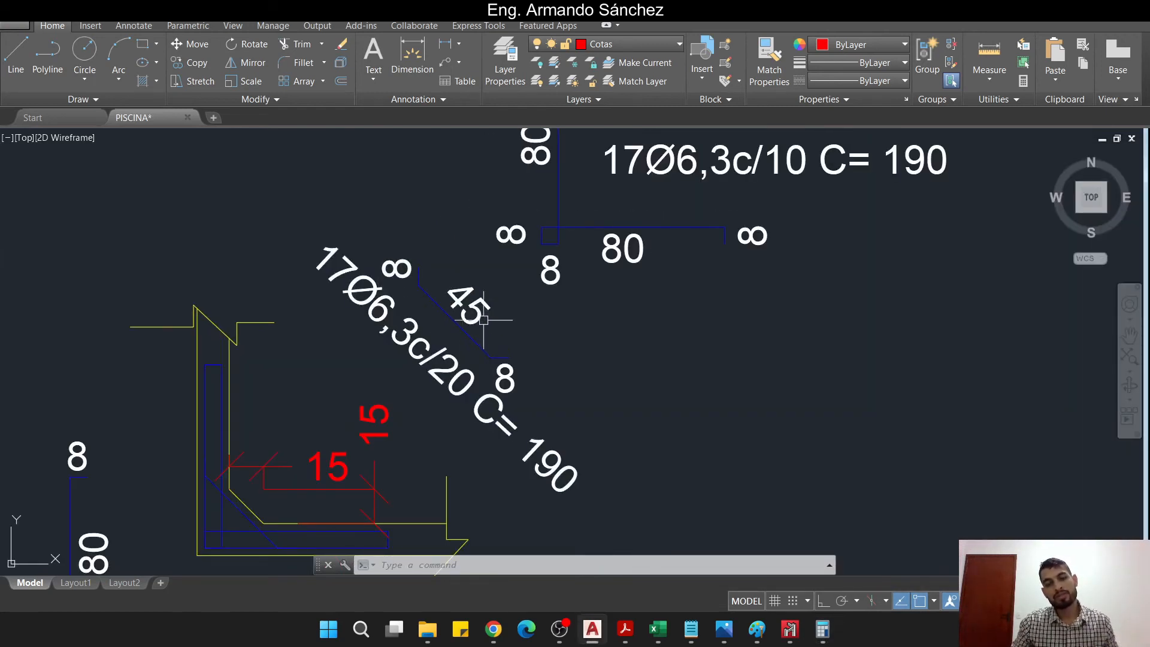
key("Escape")
key("Escape")
double_click(520, 423)
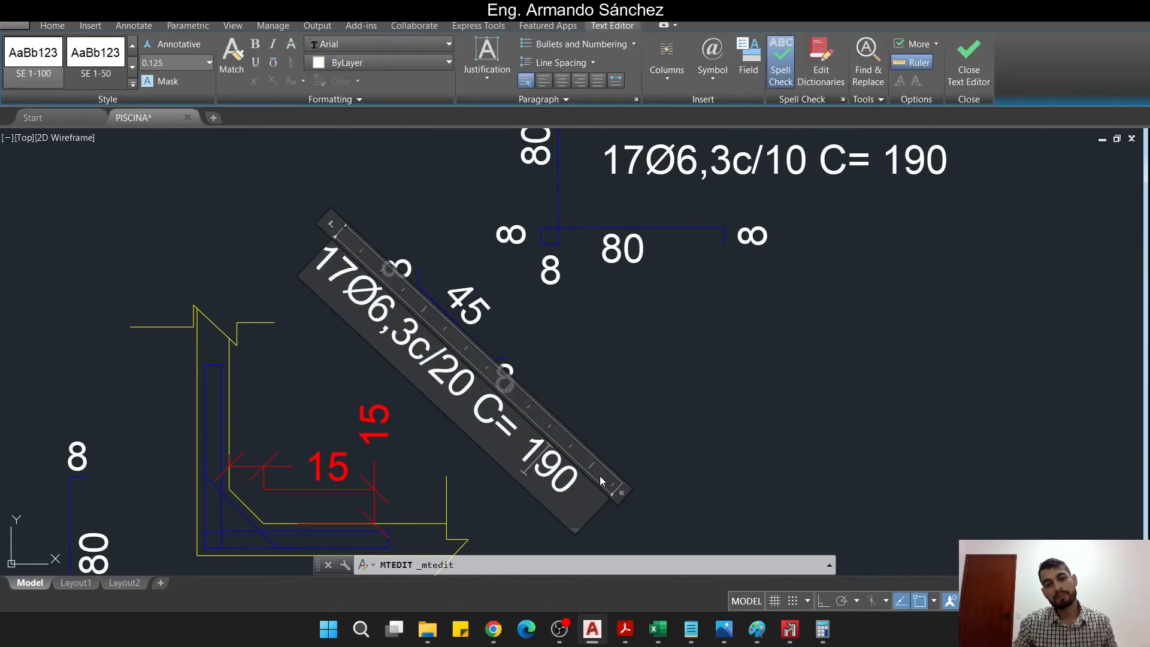
left_click_drag(529, 462, 574, 489)
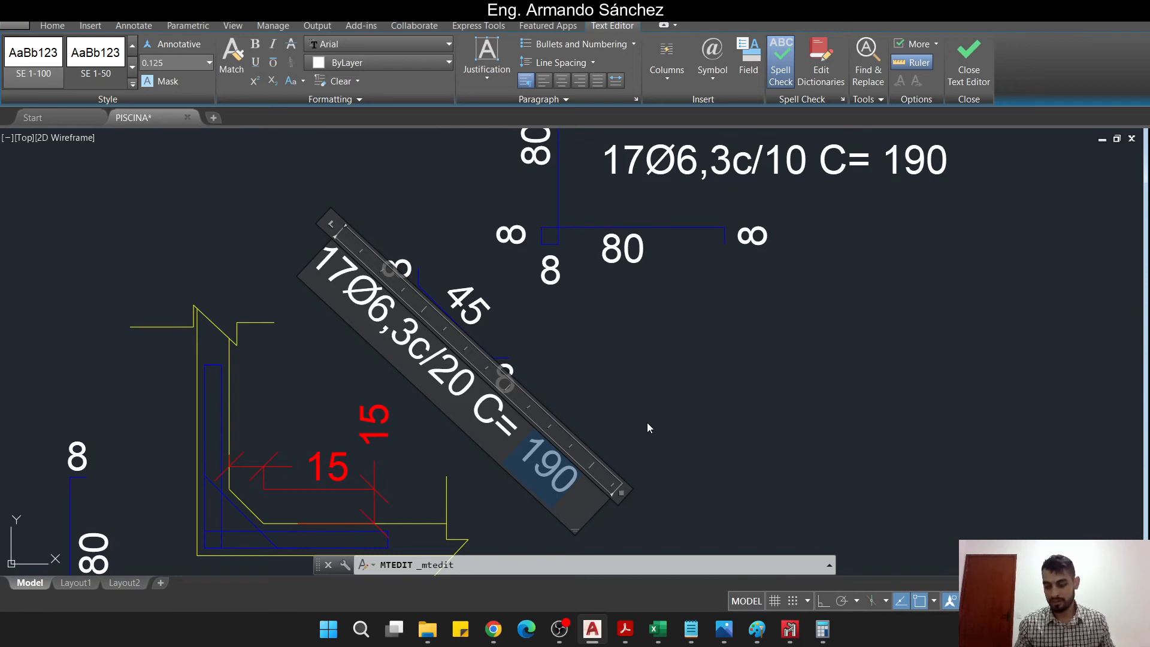
type("60")
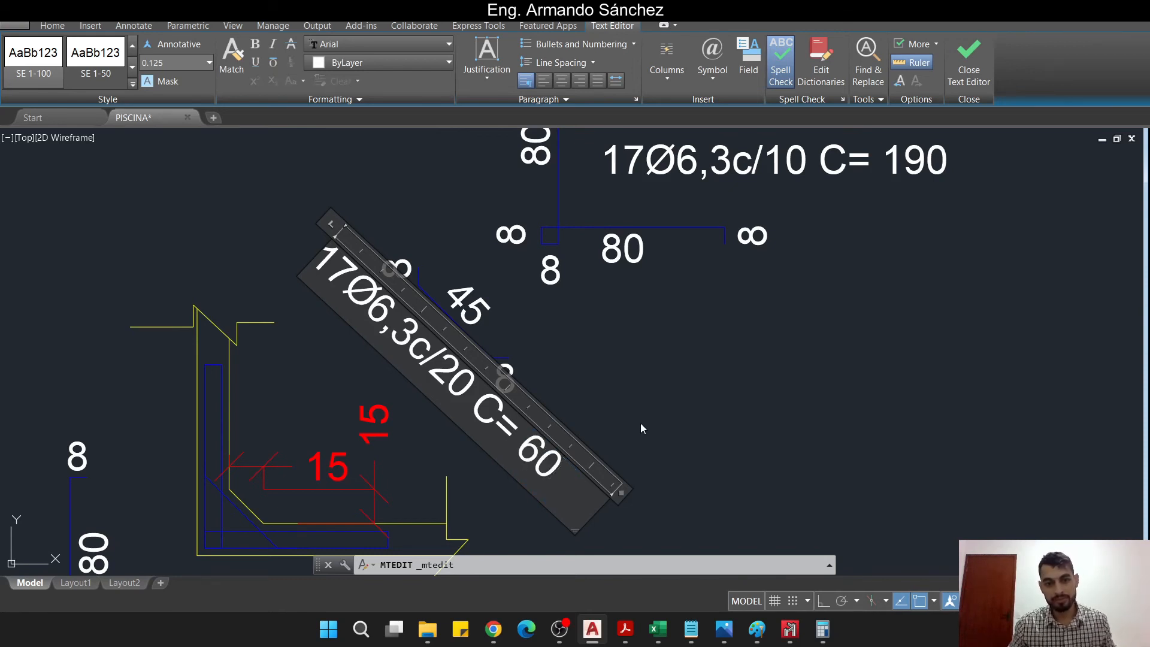
left_click(642, 424)
- Switch to the calculator, add the seventeen diagonal corner bars to the sum as 17*0,6*4 and compute the total
left_click(822, 629)
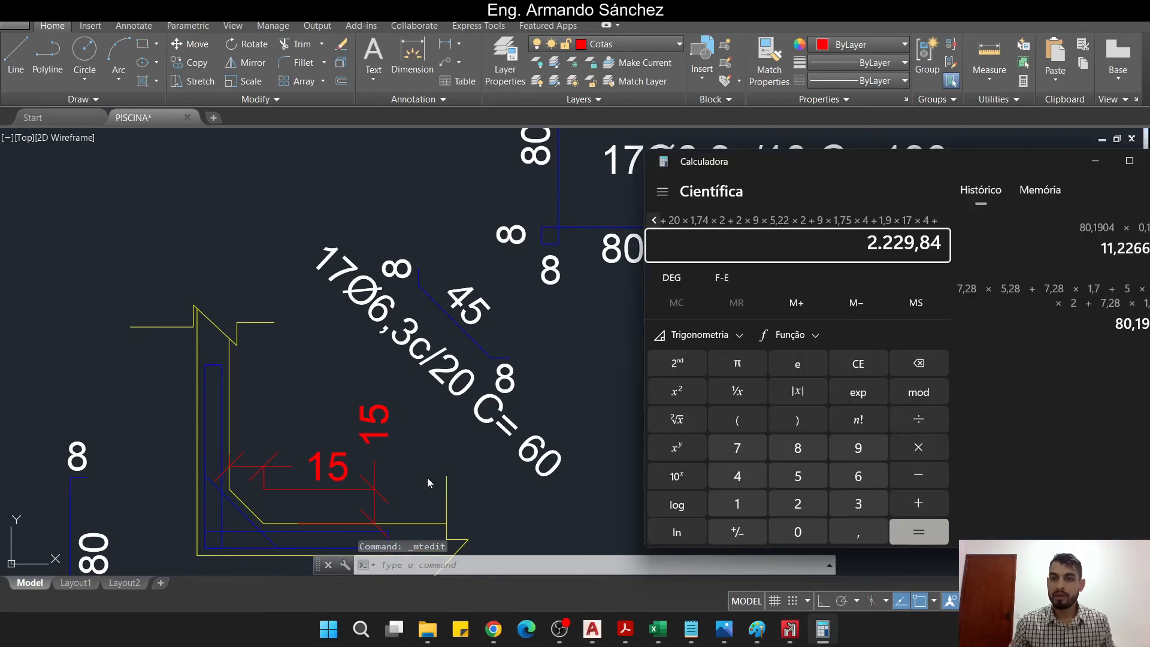
type("17")
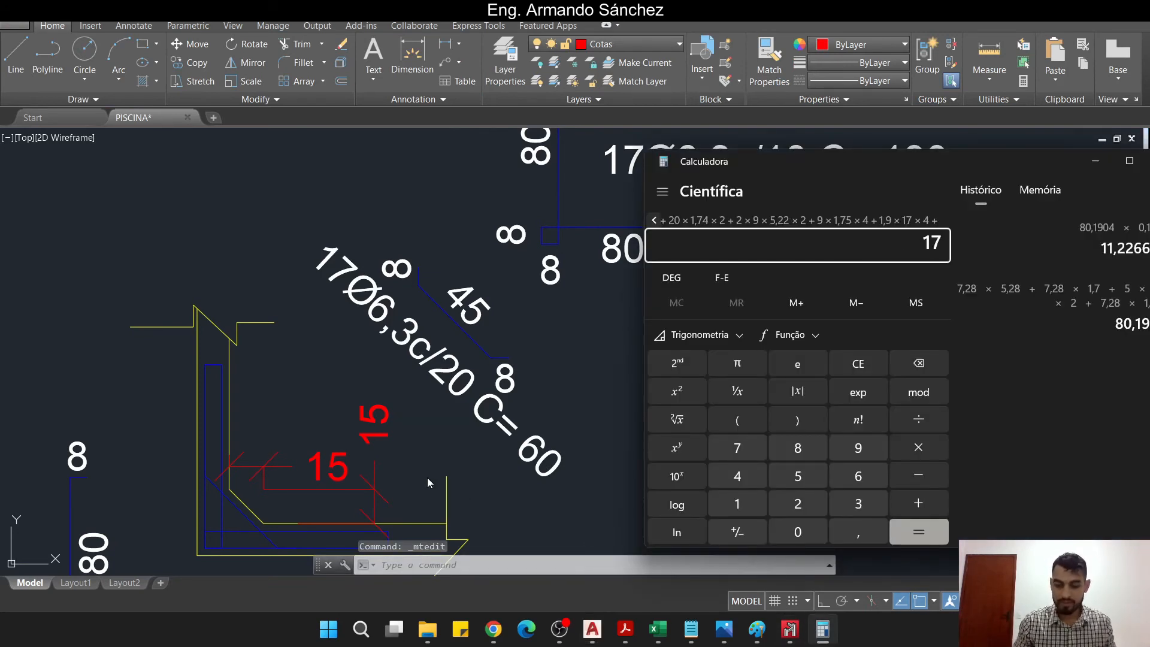
key("asterisk")
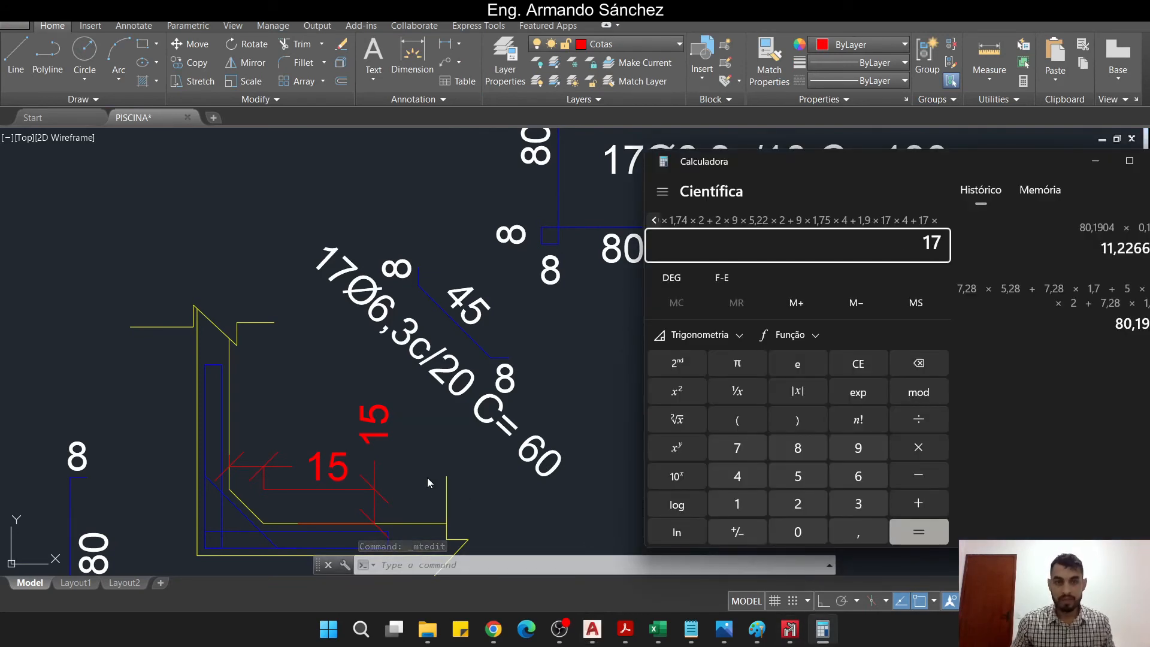
type("0,6")
key("asterisk")
type("4")
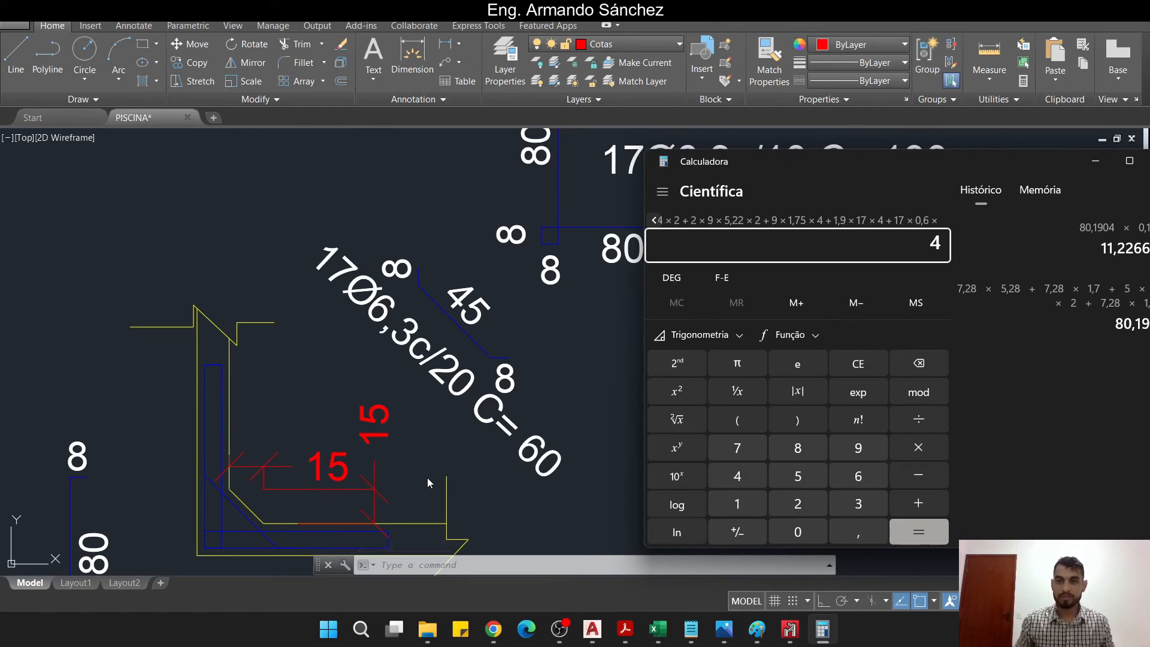
key("Return")
- Add a new line reading "Aco CA-60" below the concrete consumption line in the Quantitativo note
scroll(439, 271, "down", 5)
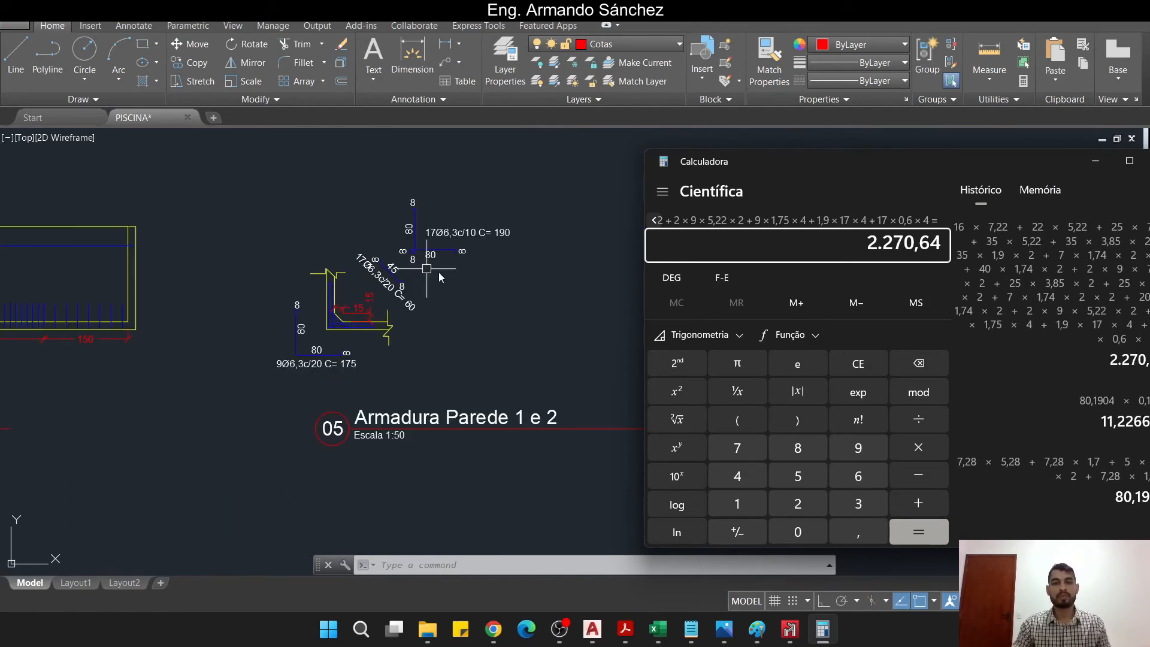
scroll(442, 290, "down", 3)
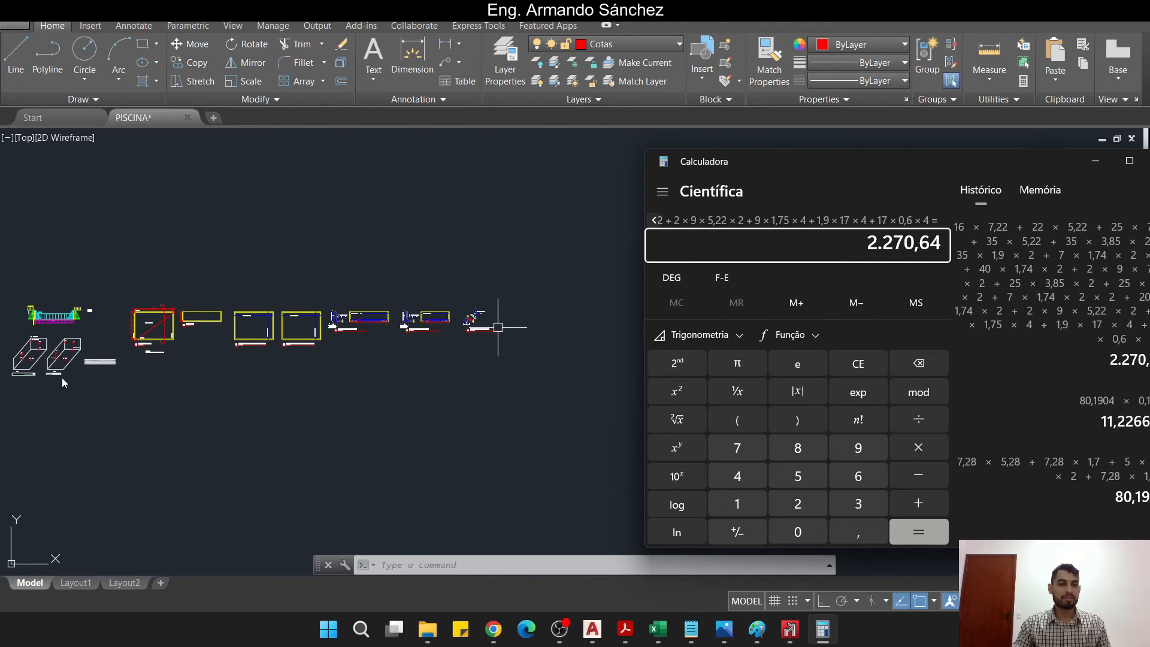
scroll(64, 378, "up", 5)
scroll(454, 304, "down", 5)
scroll(375, 311, "up", 5)
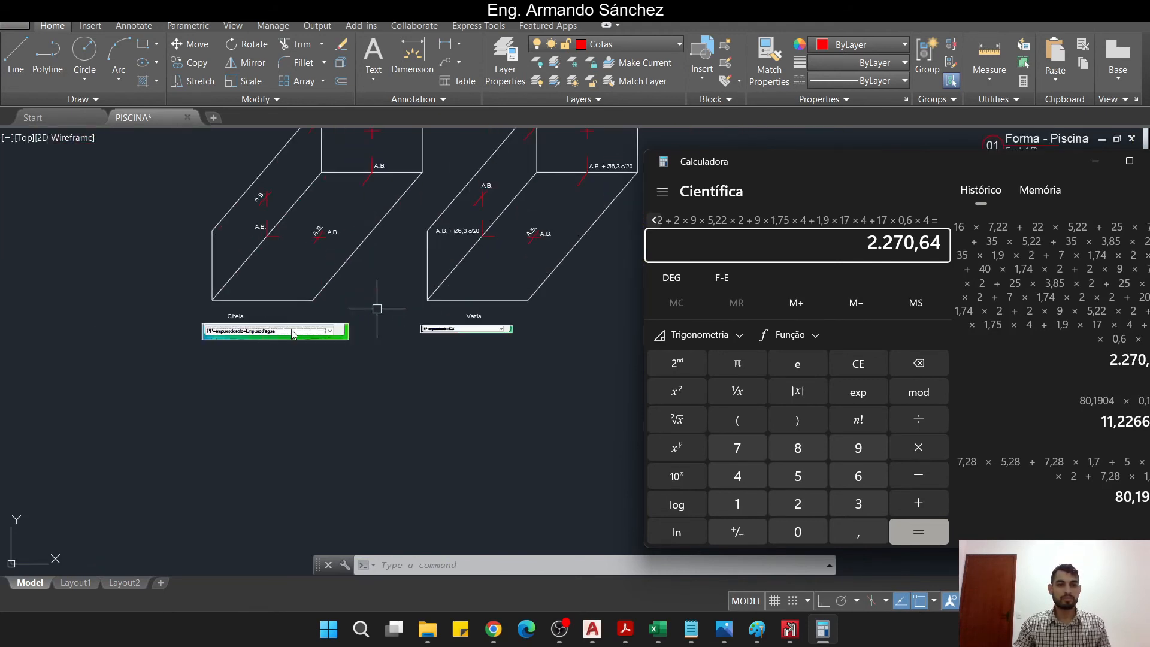
scroll(257, 333, "down", 6)
scroll(390, 308, "up", 8)
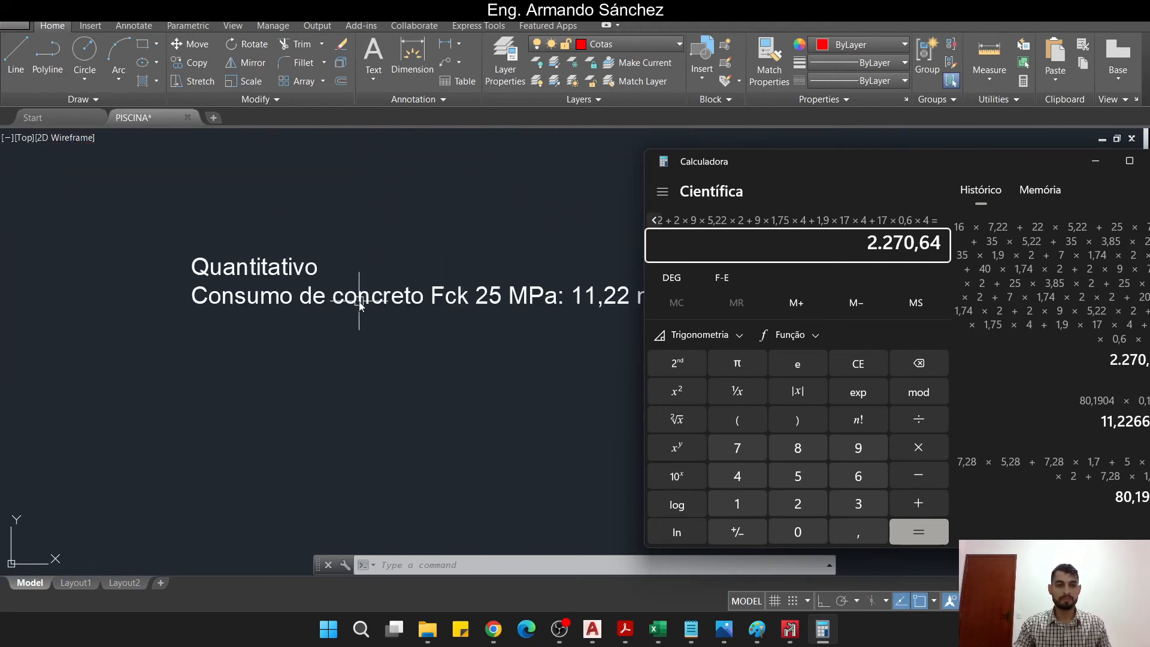
left_click(444, 331)
double_click(583, 324)
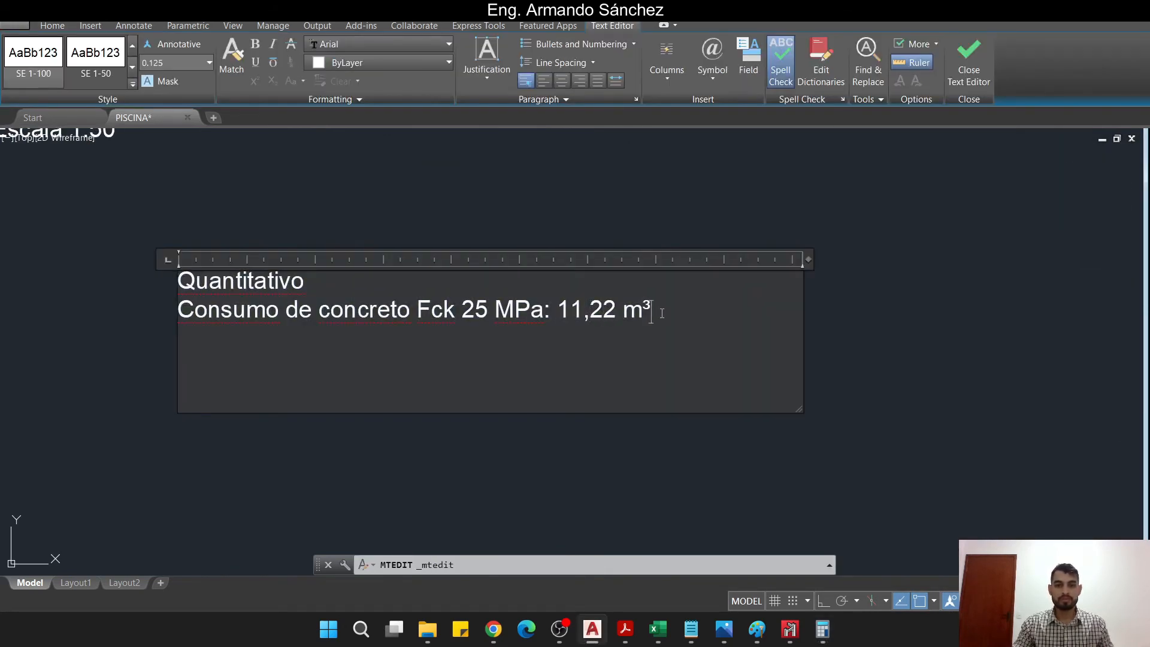
key("Return")
type("A")
key("Caps_Lock")
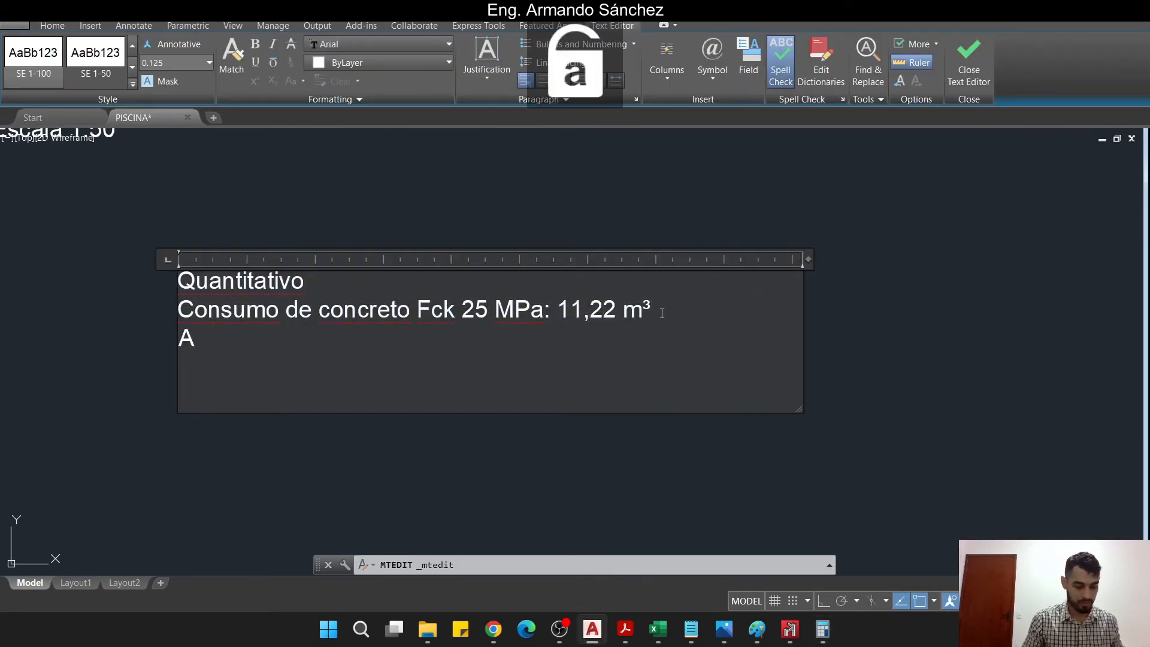
type("co")
key("Caps_Lock")
type("C")
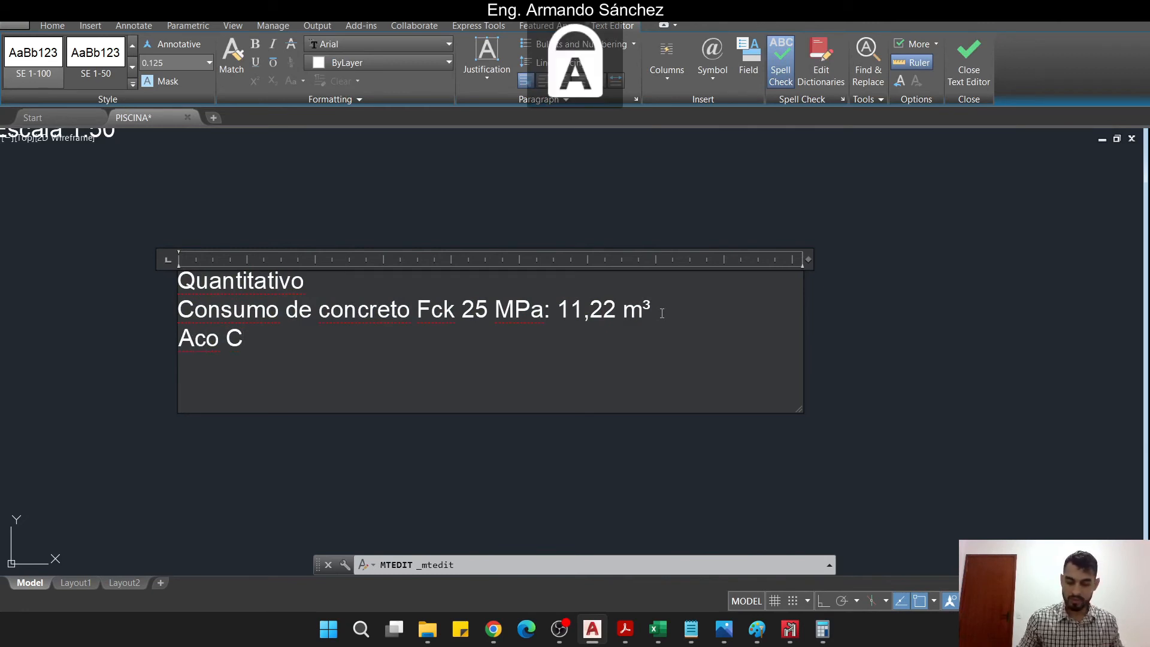
type("A-60")
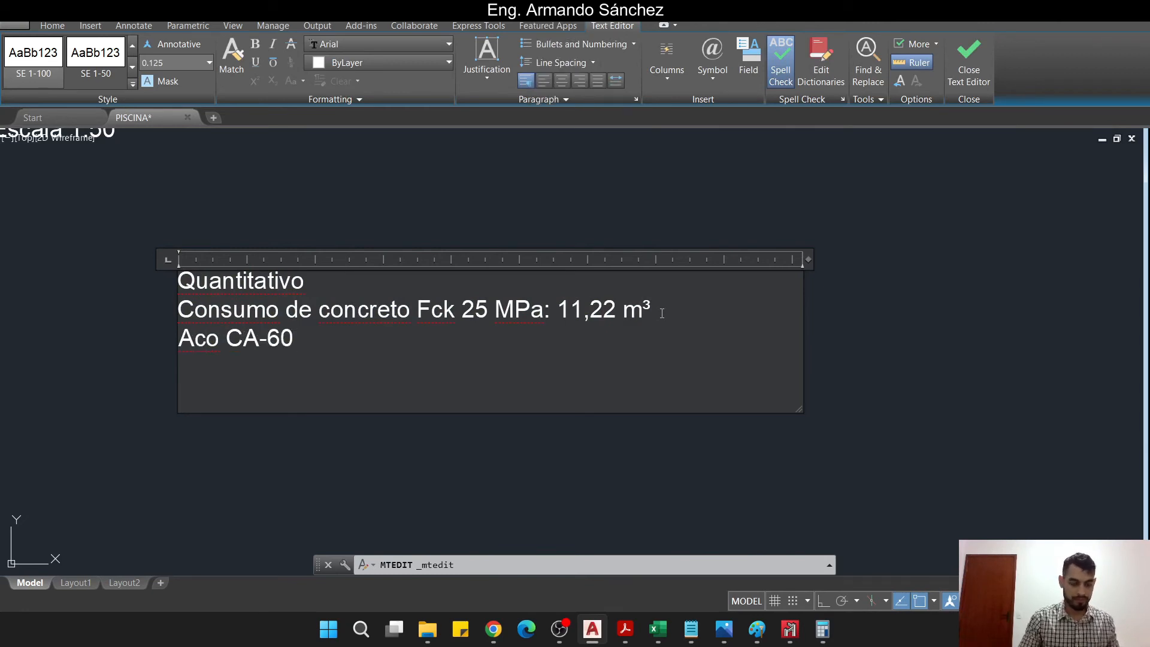
- Append the bar diameter Ø6,3 and an equals sign to the note's steel line
type(" 6")
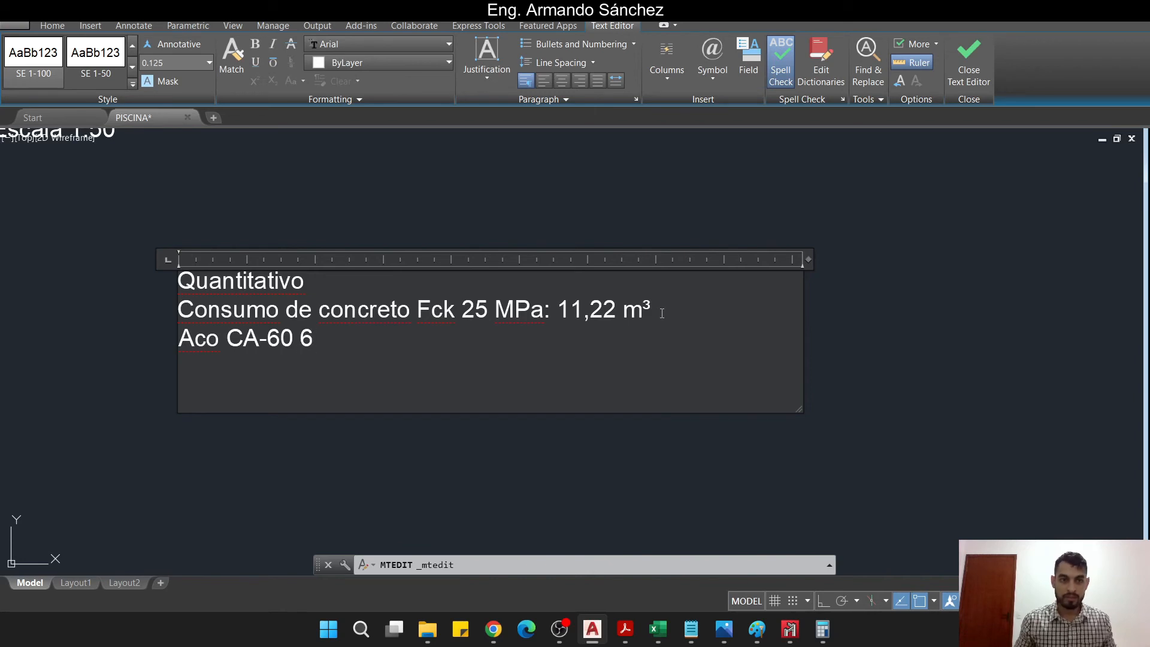
key("BackSpace")
type("%%c63,3")
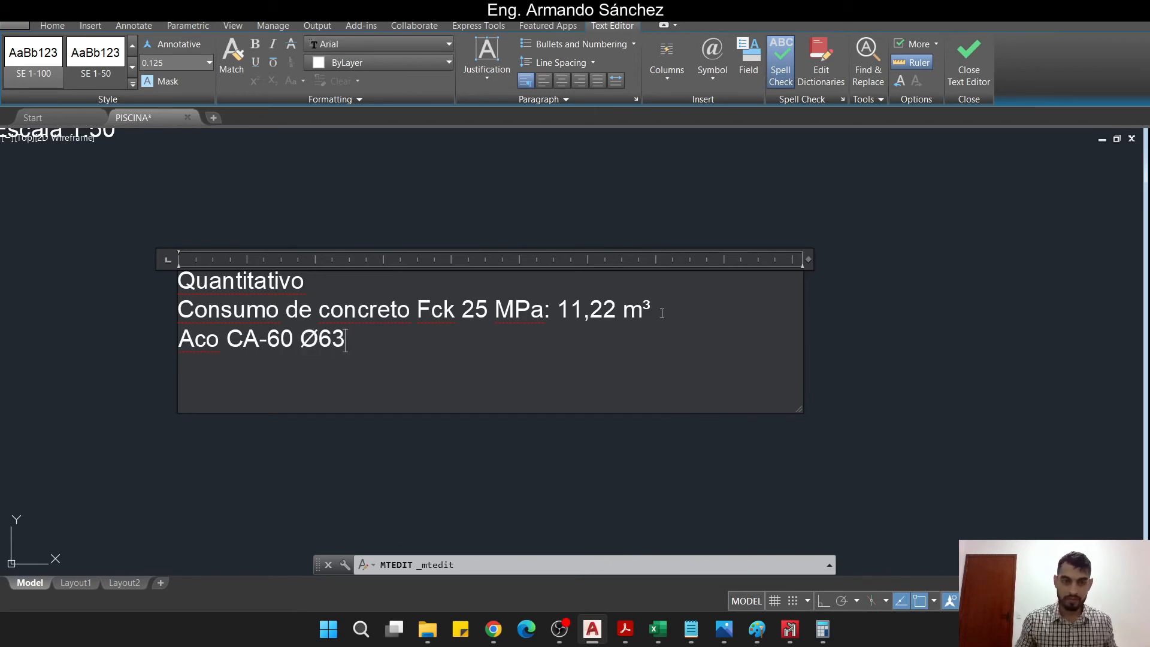
key("BackSpace")
key("BackSpace")
key("BackSpace")
type(",3 =")
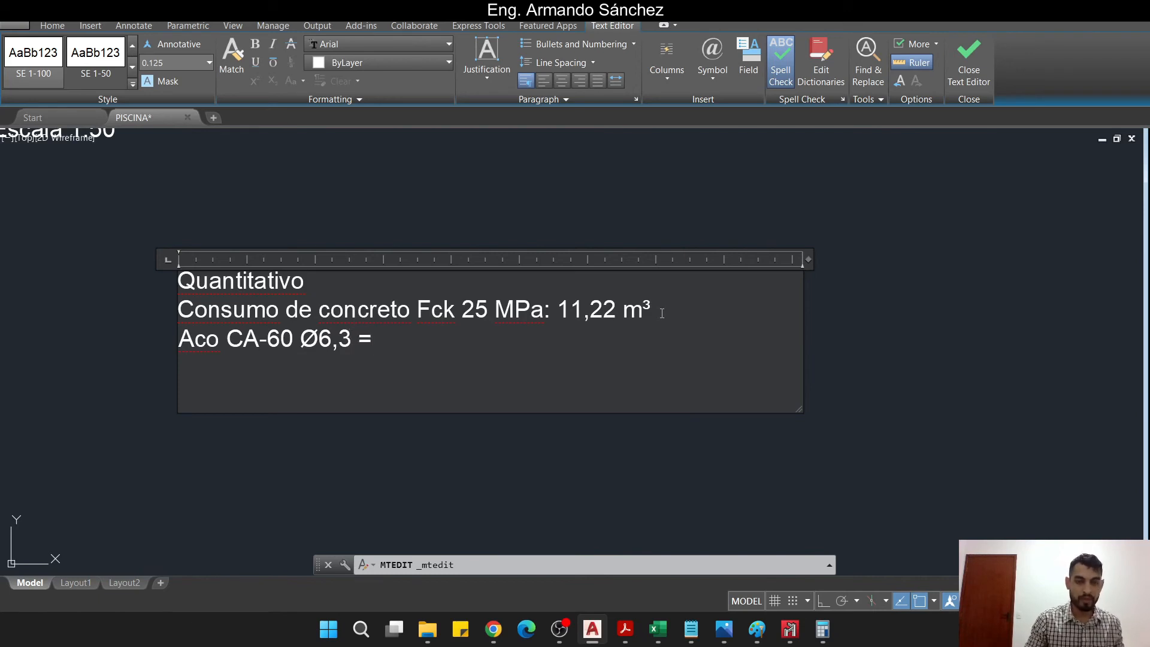
- Complete the steel line with the calculator's total bar length, written as 2.270,64m
left_click(821, 630)
left_click(823, 634)
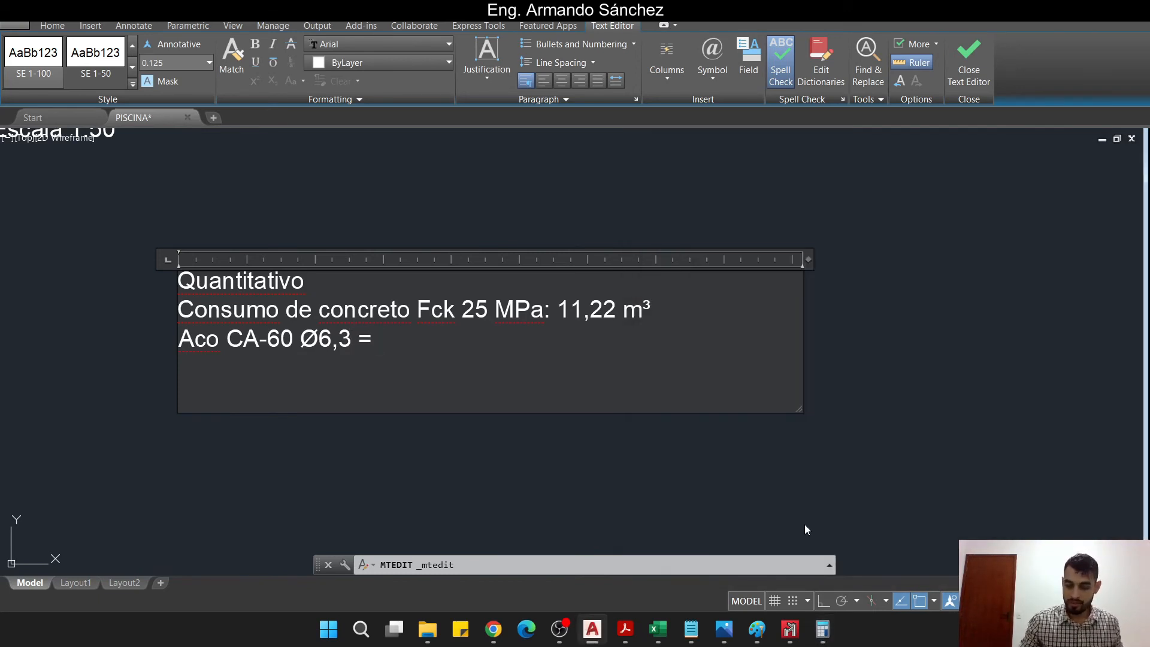
type("= 2.270,")
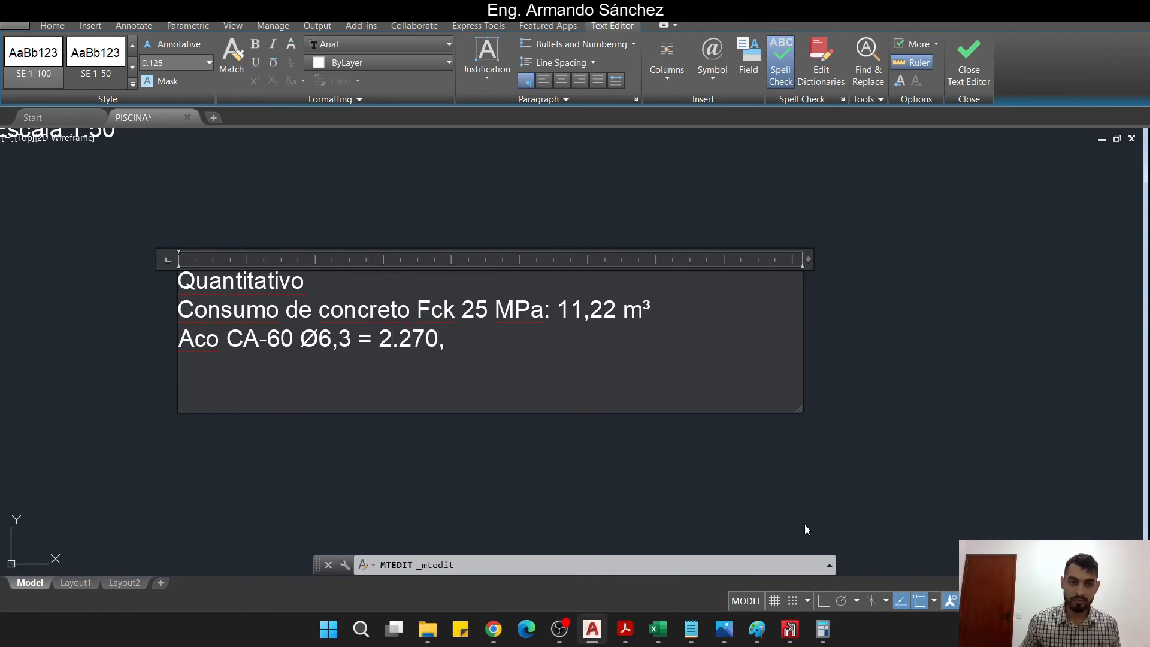
left_click(822, 630)
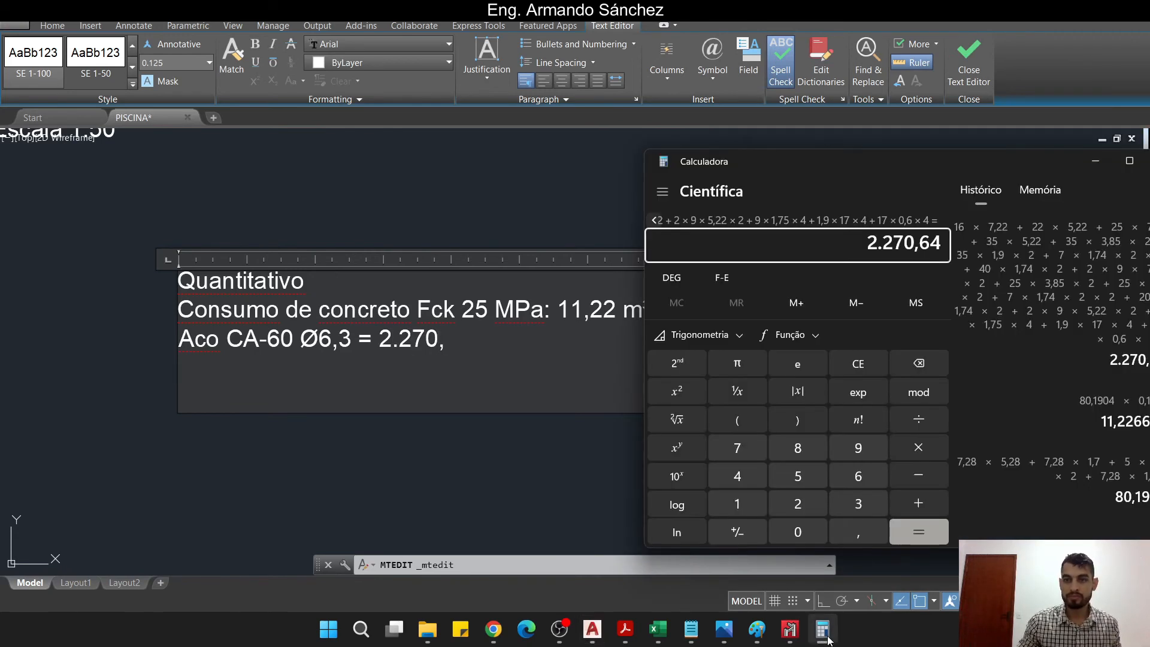
left_click(821, 630)
type("64")
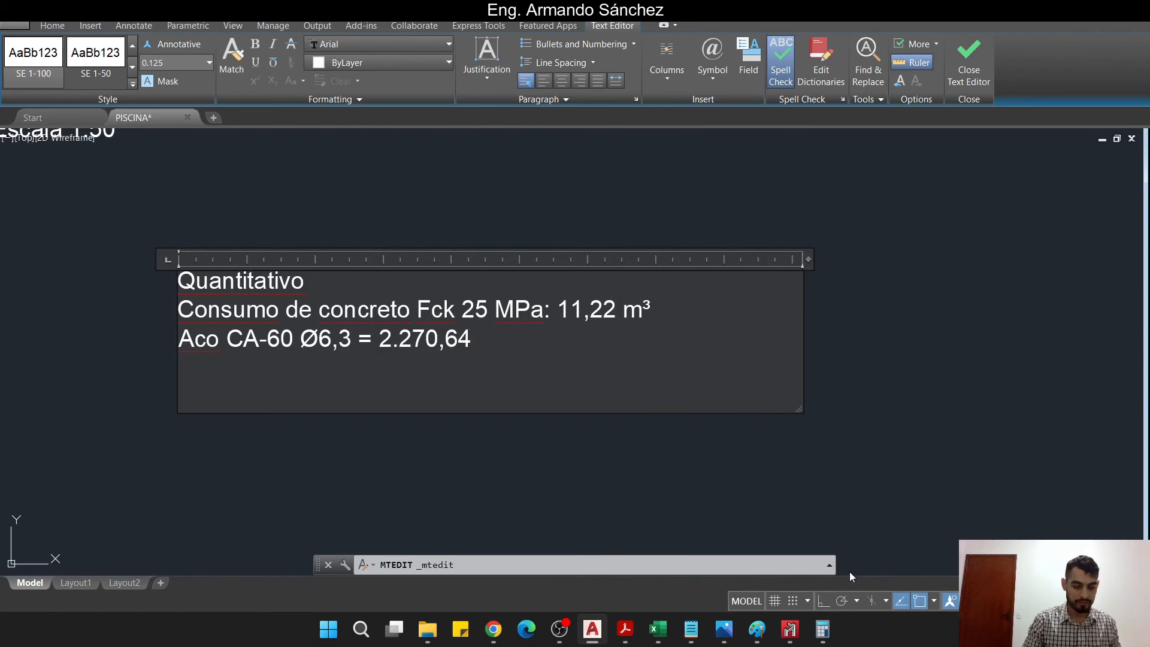
key("Caps_Lock")
type("m")
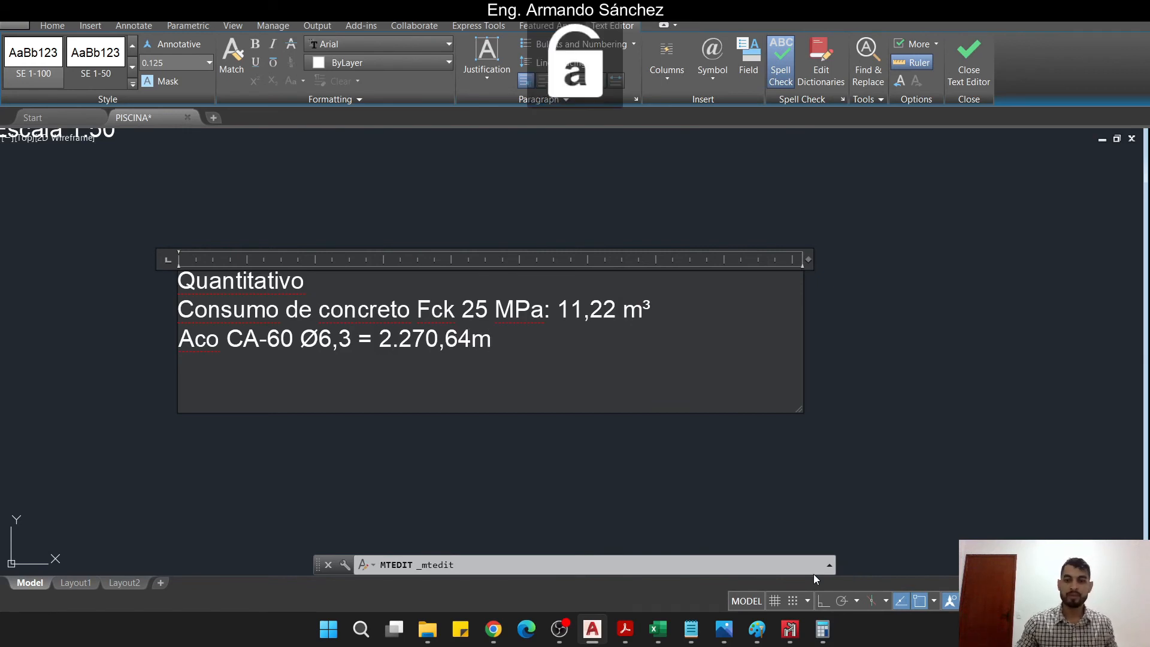
- Switch to the calculator, clear it and compute the Ø6,3 bar's cross-sectional area as 3,1416*0,315*0,315
left_click(821, 628)
left_click_drag(705, 167, 753, 171)
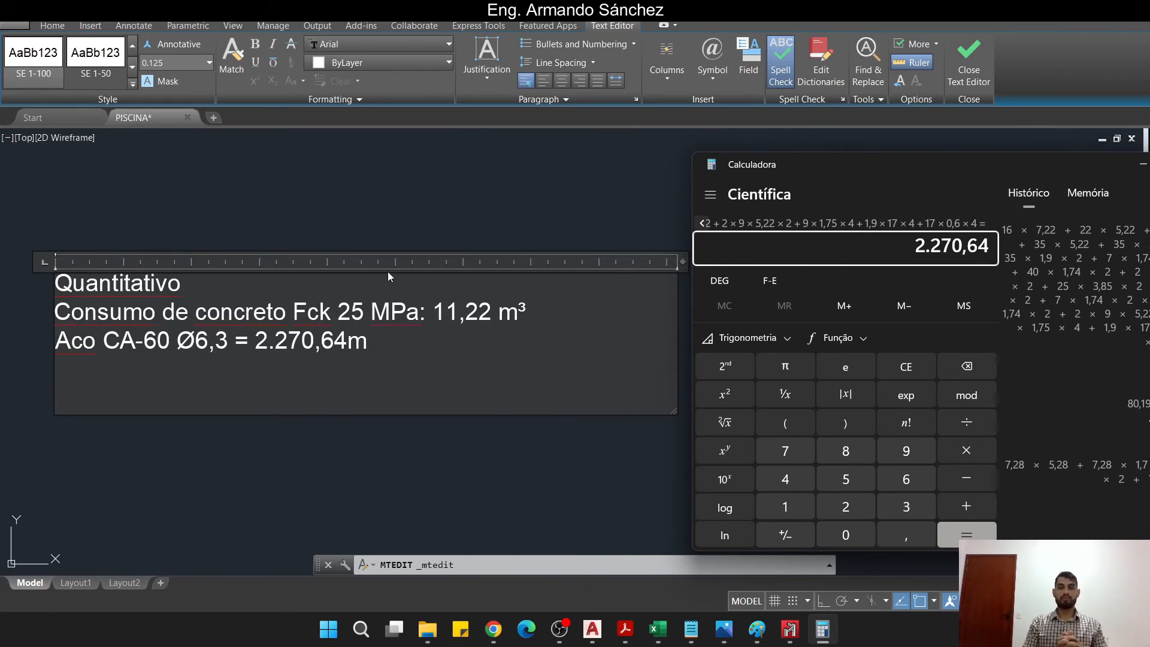
key("Escape")
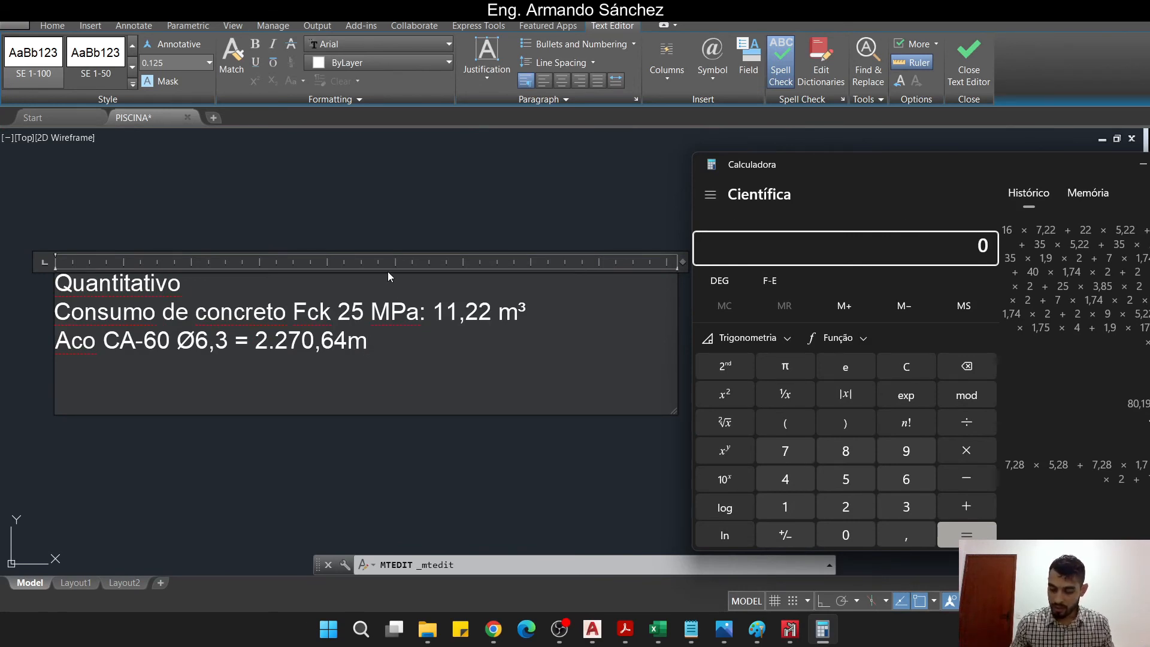
type("3,1416*")
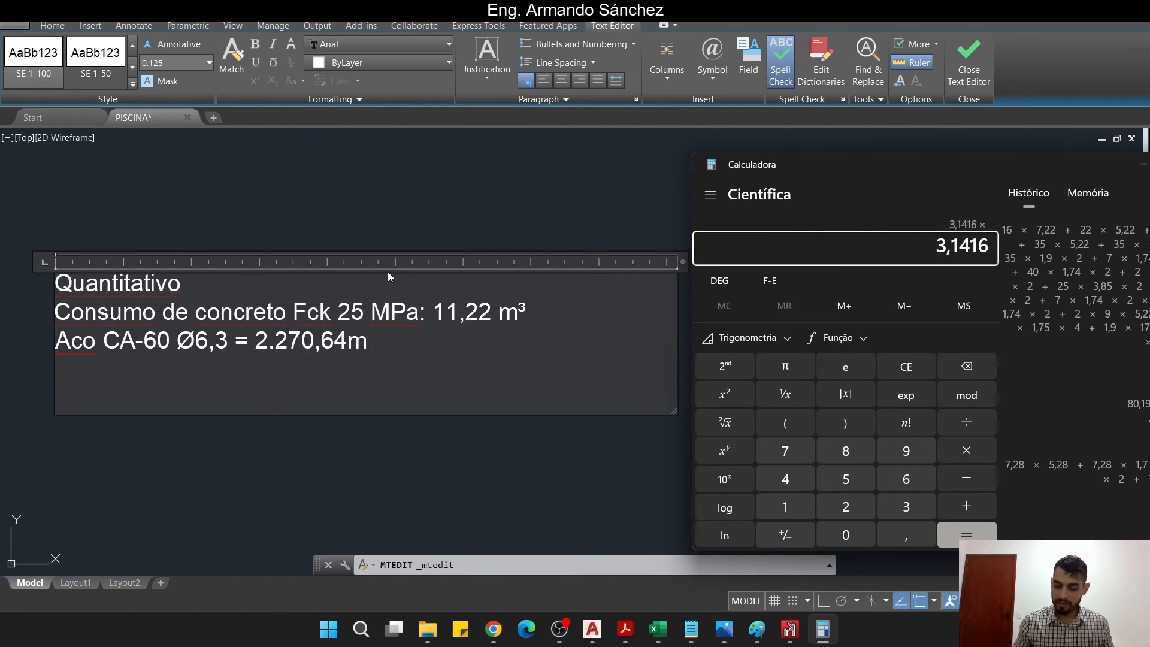
type(",315*,315")
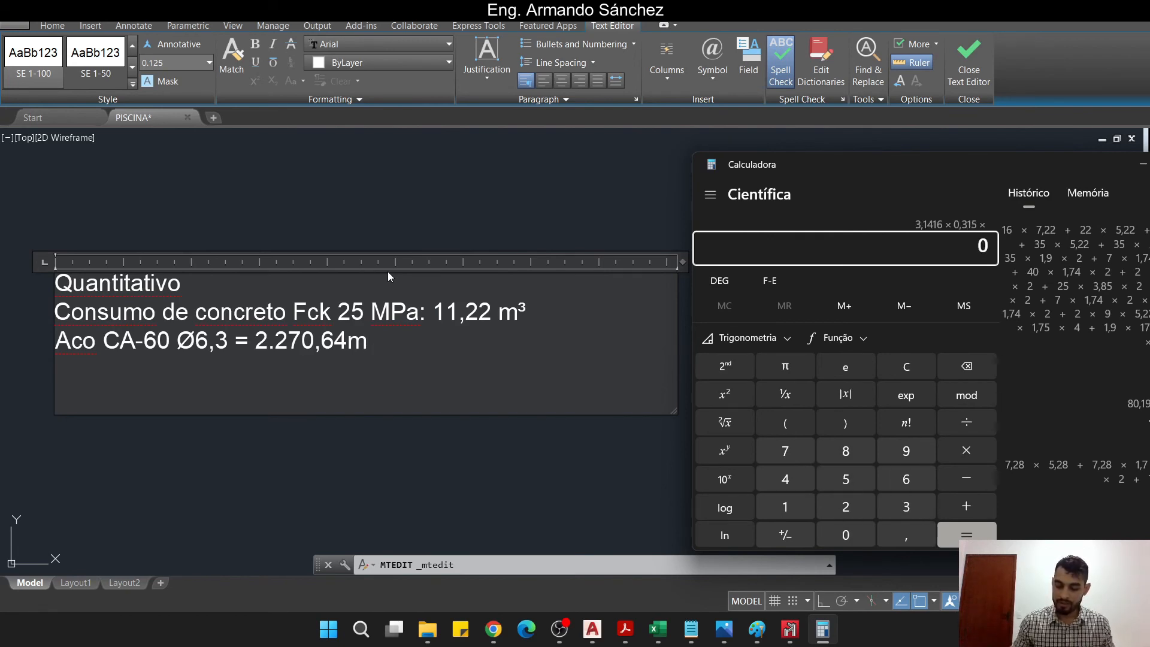
key("Return")
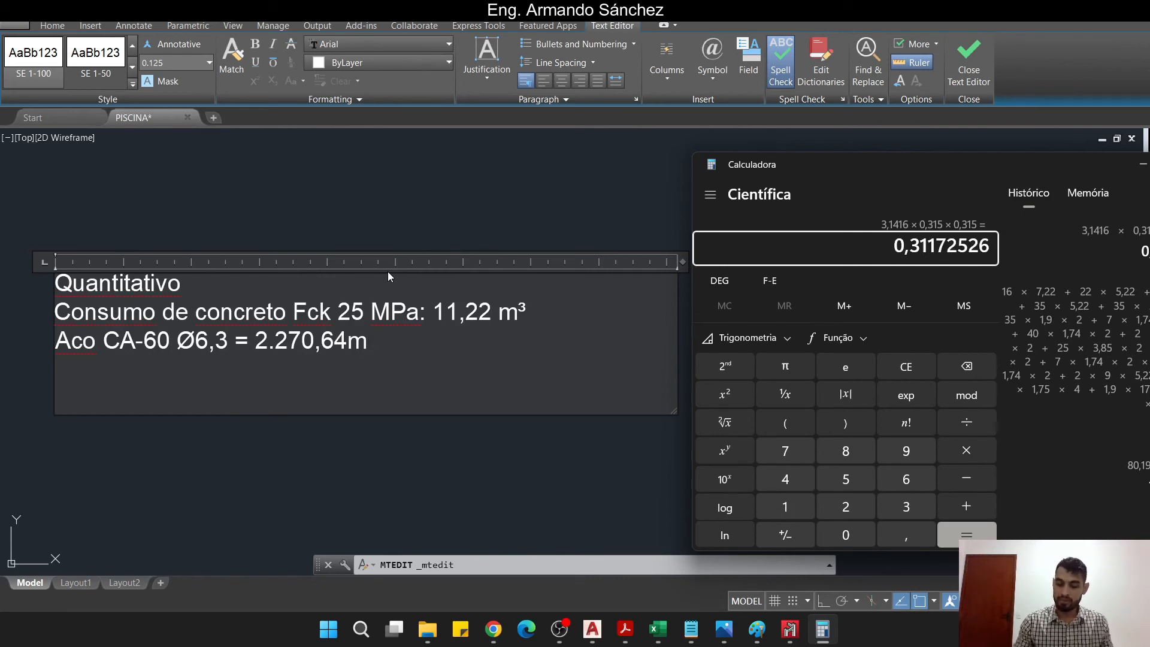
- Convert the area to the bar's weight per metre by dividing by 100 twice and multiplying by 7850
type("/100/100")
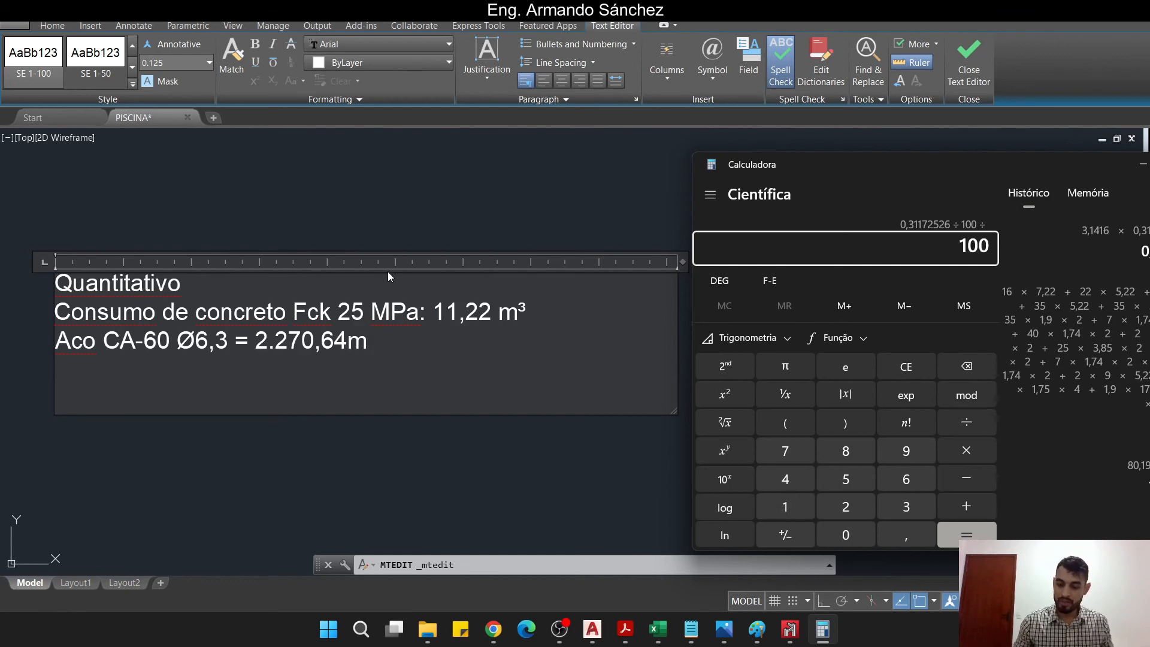
type("*7850")
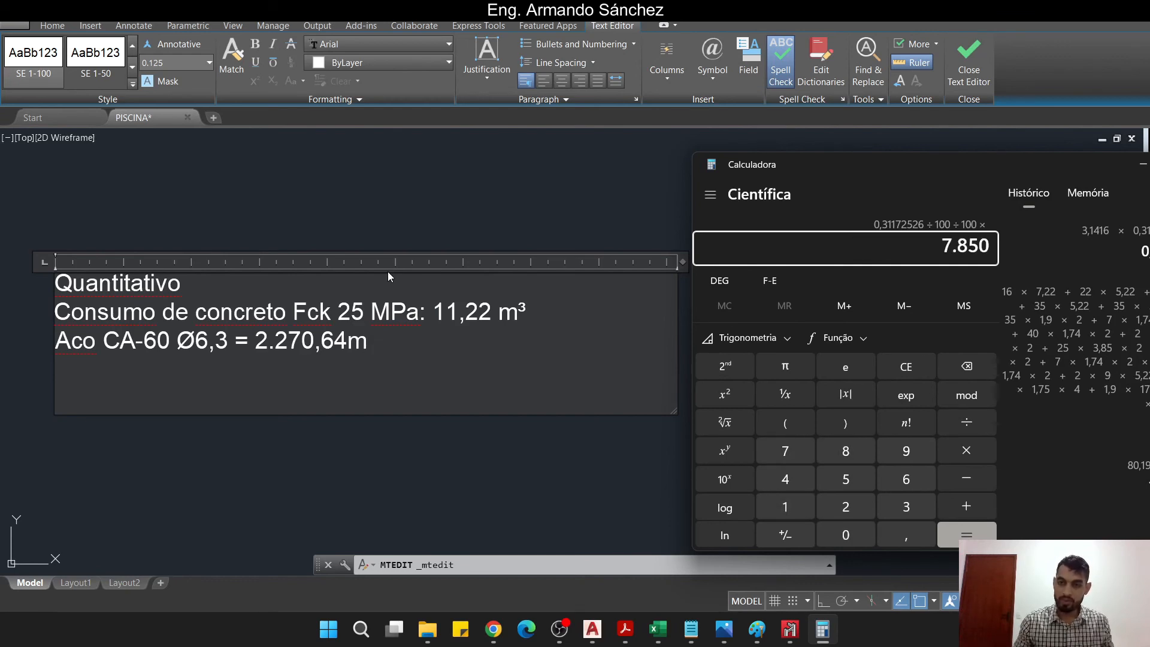
key("Return")
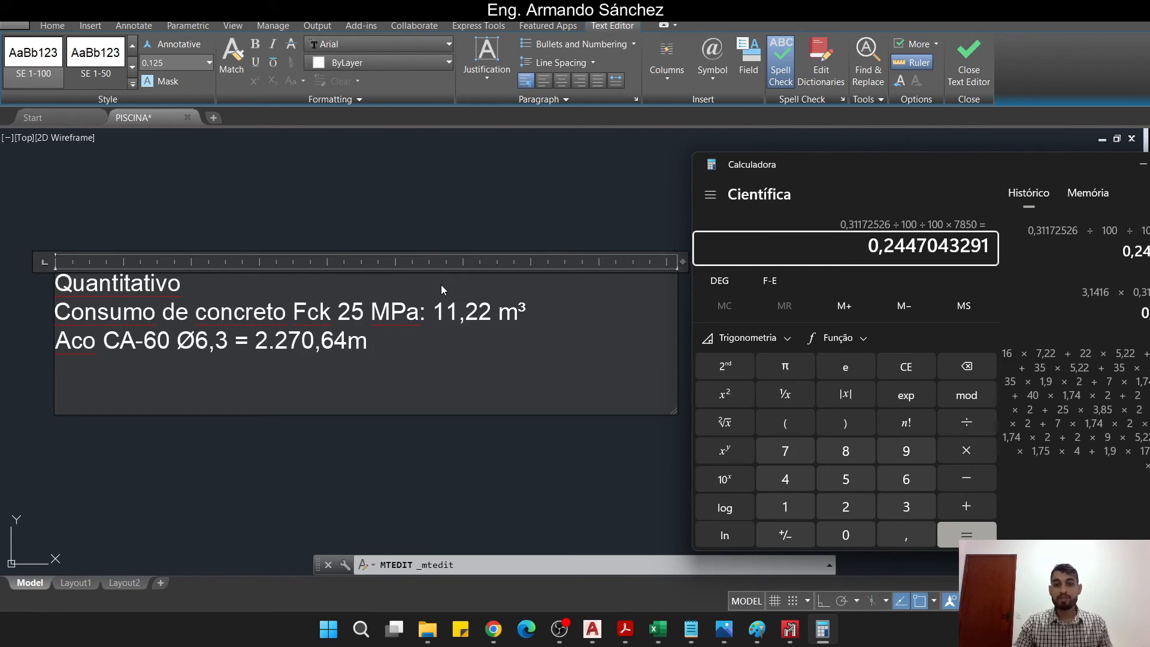
- Multiply the weight per metre by the total bar length 2270,64, and multiply the product by 1,1 for a 10% allowance
key("asterisk")
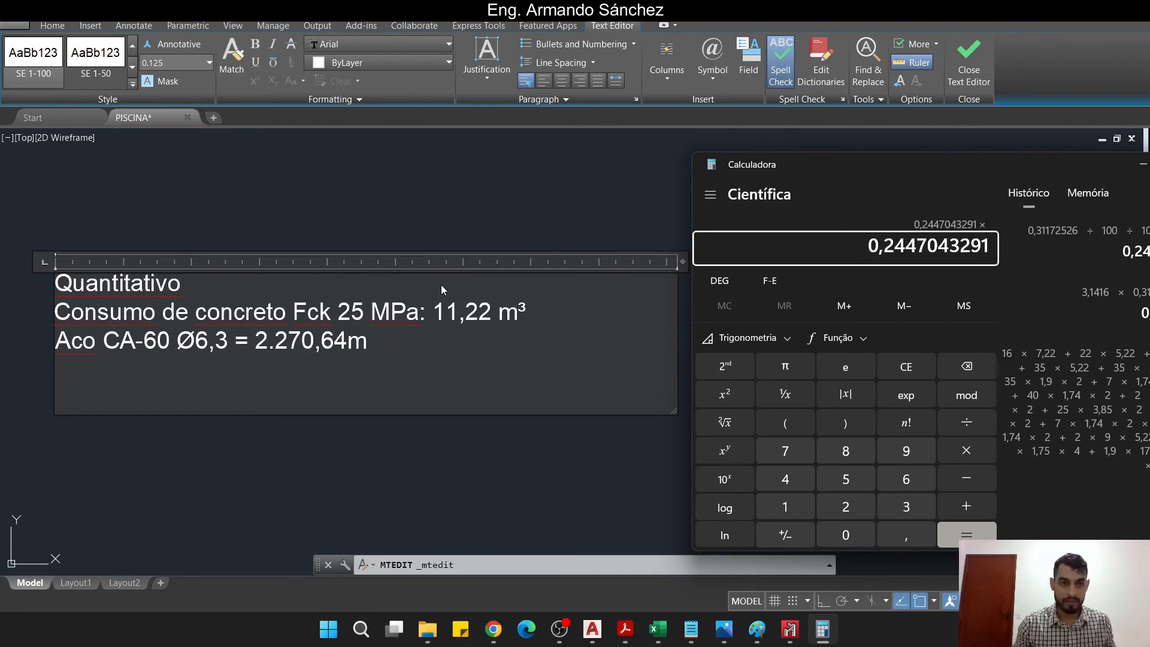
type("22")
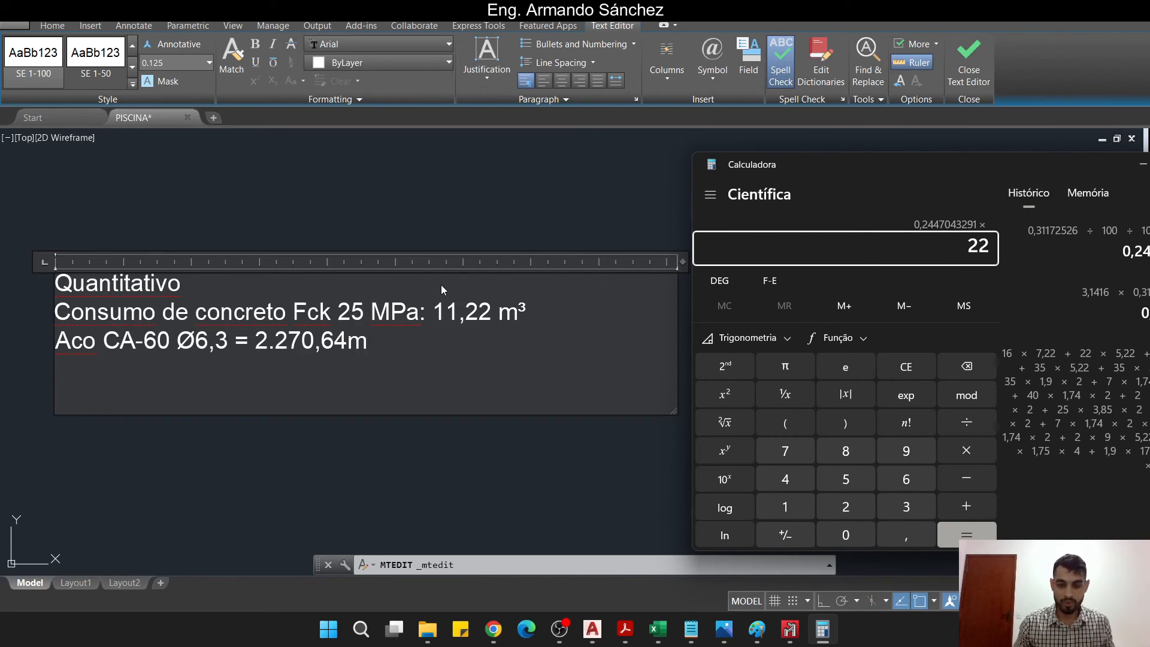
type("70,64")
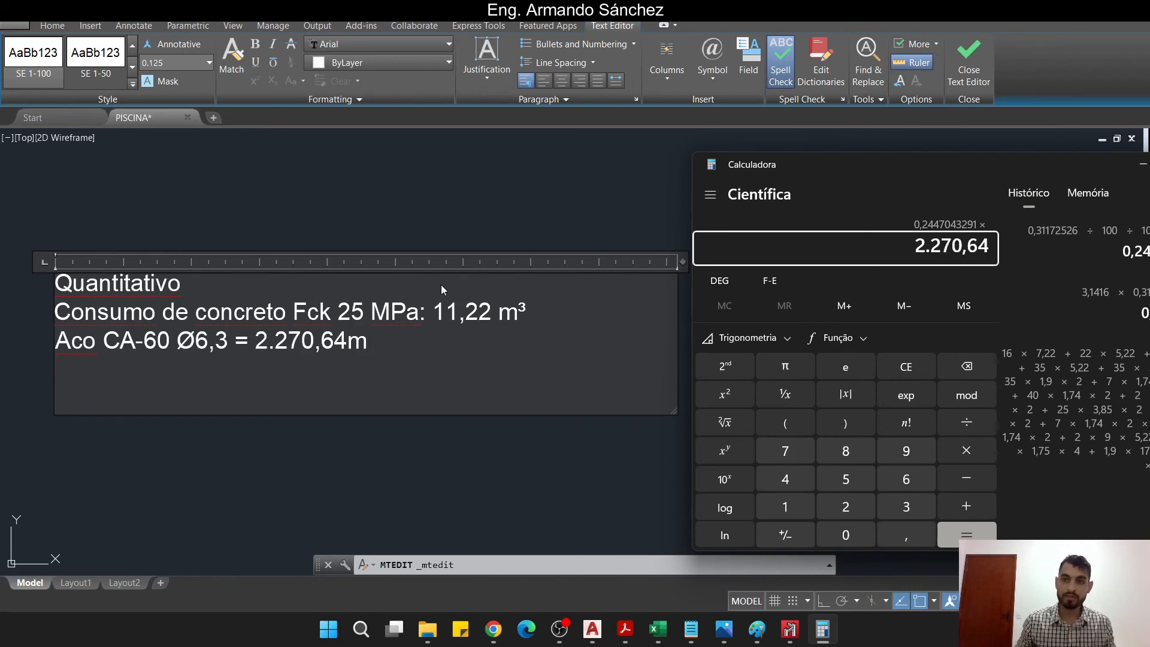
key("Return")
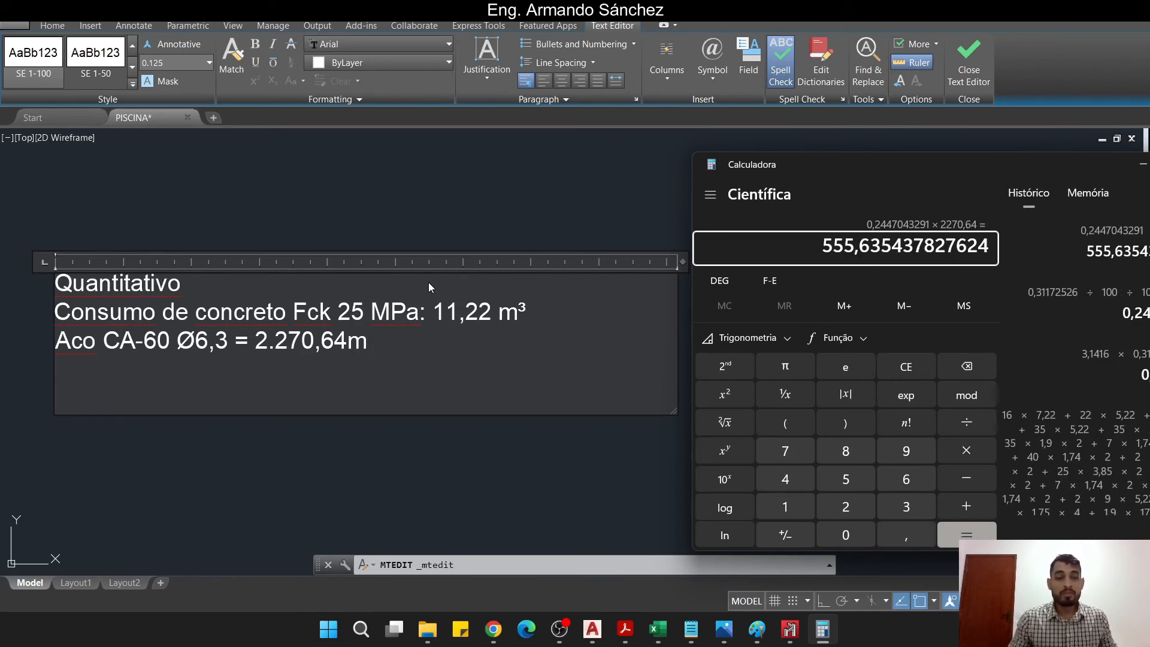
key("asterisk")
type("1,1")
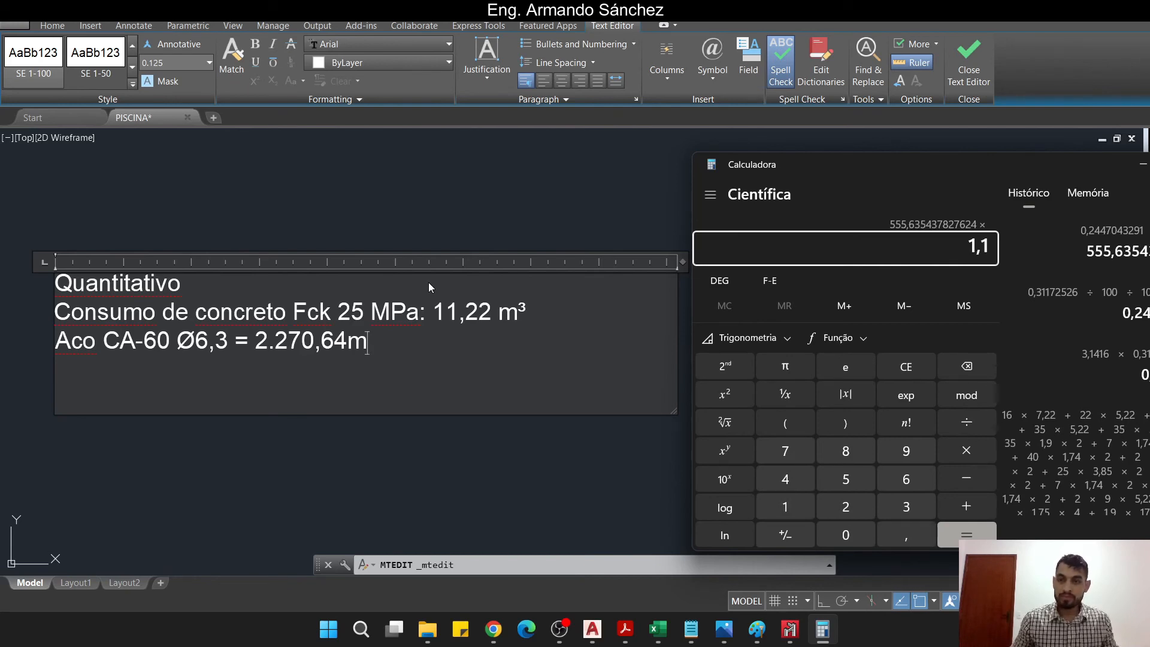
key("Return")
- Return to the Quantitativo note and append "(+10%)=" after 2.270,64m on the steel line
left_click(208, 402)
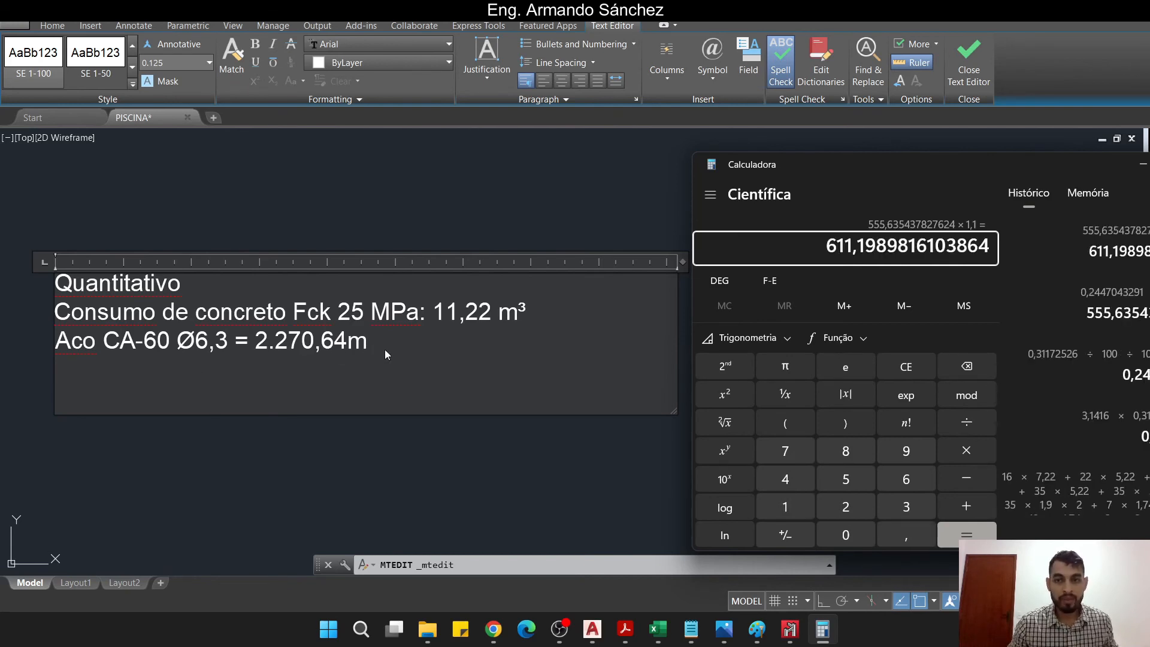
left_click(387, 351)
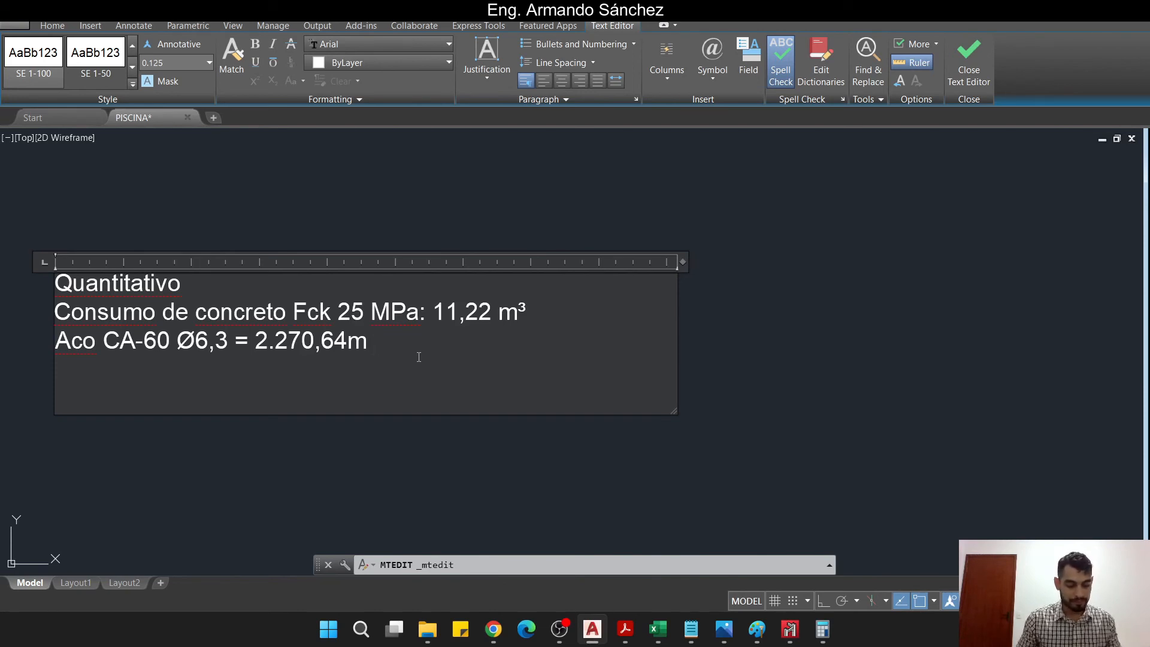
type("(+10")
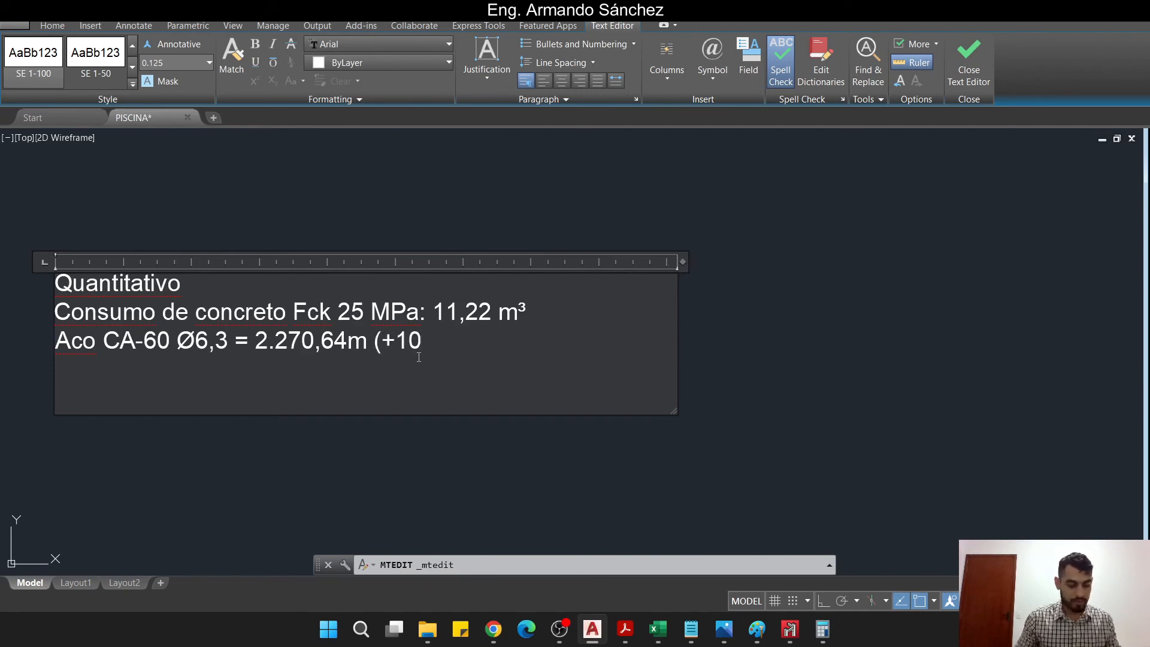
type("%)=")
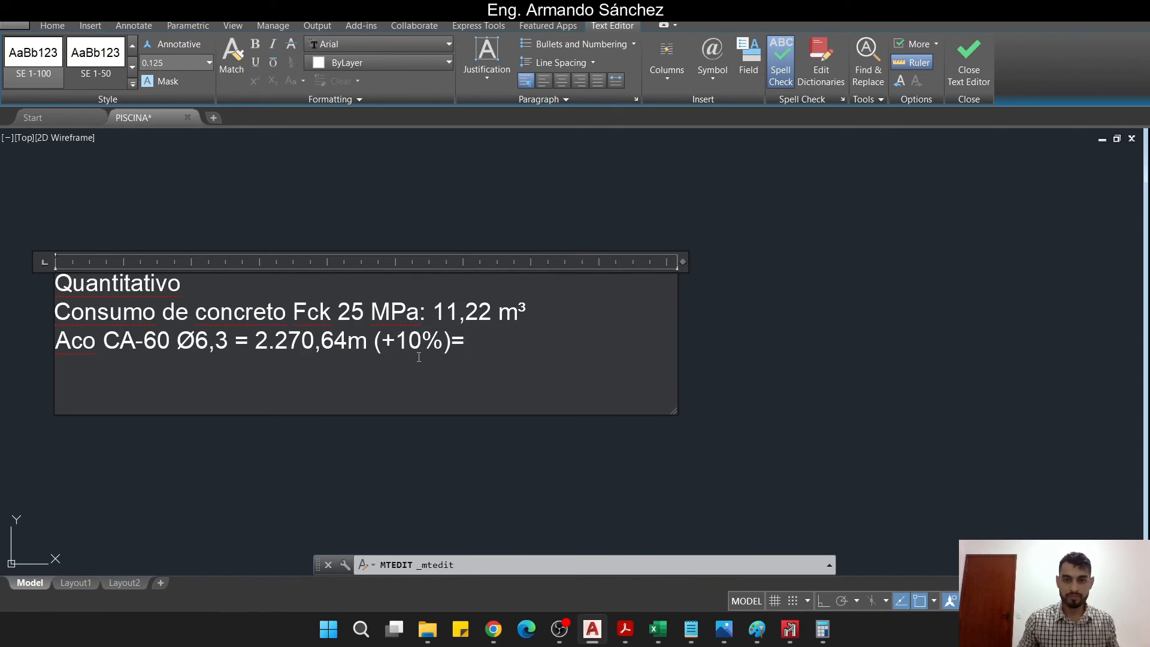
- Complete the steel line with the calculator's total weight, written as 611,19Kg, and finish editing the note
left_click(826, 634)
left_click(828, 636)
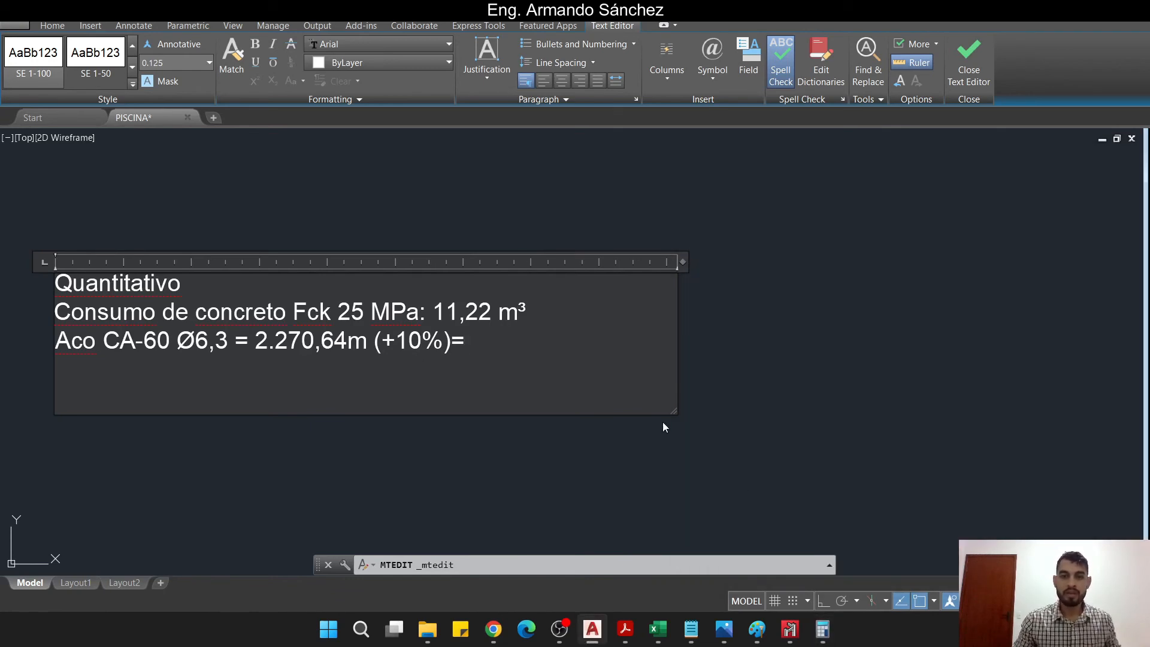
type("611")
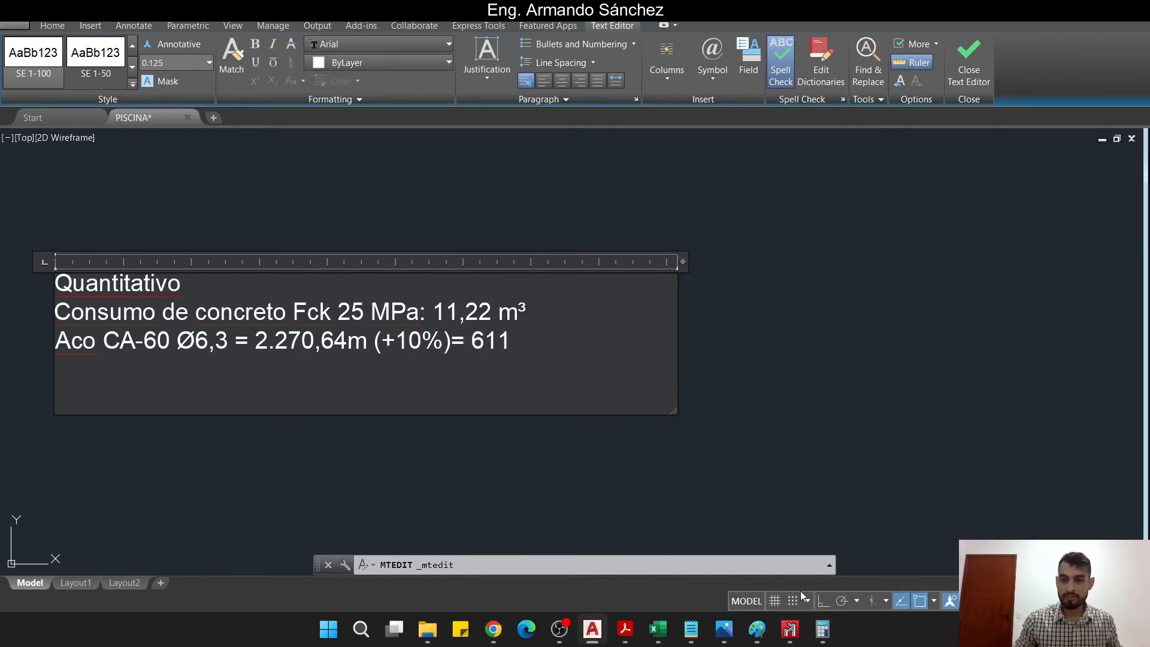
left_click(823, 629)
left_click(822, 628)
type(",1")
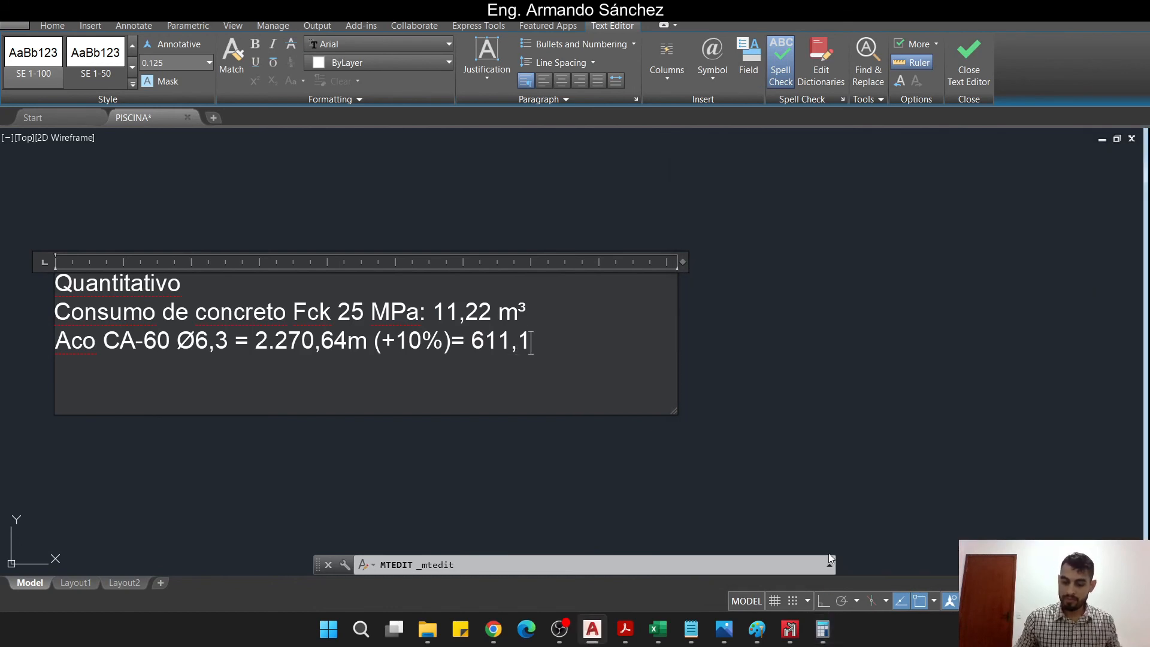
type("9")
key("Caps_Lock")
type("K")
key("Caps_Lock")
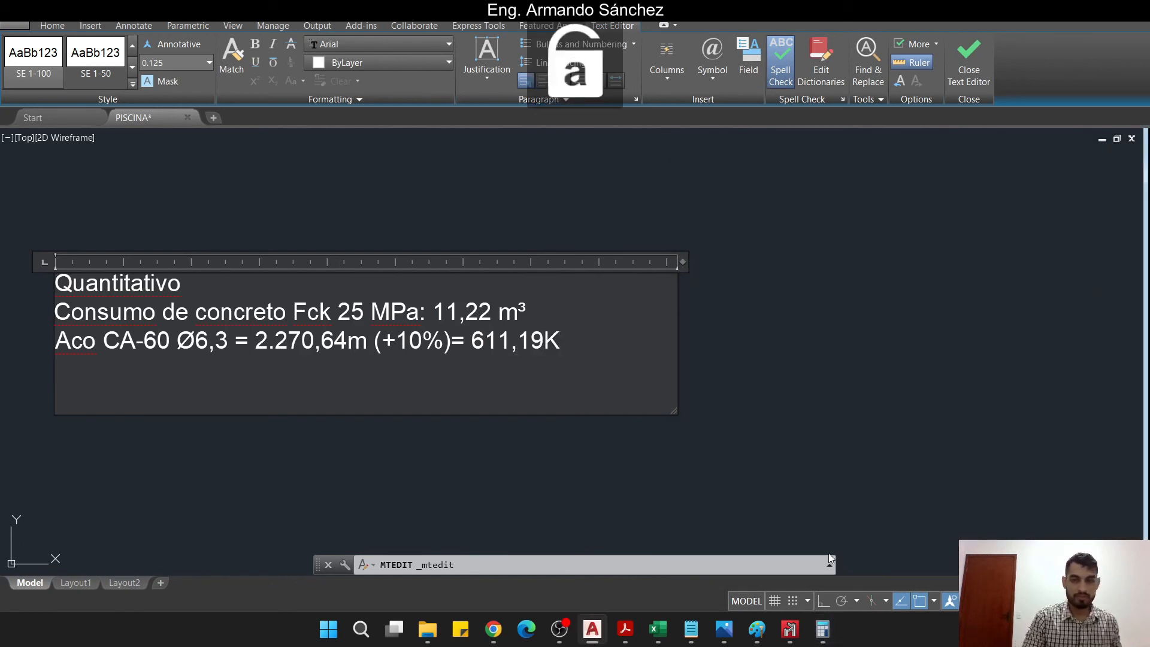
type("g")
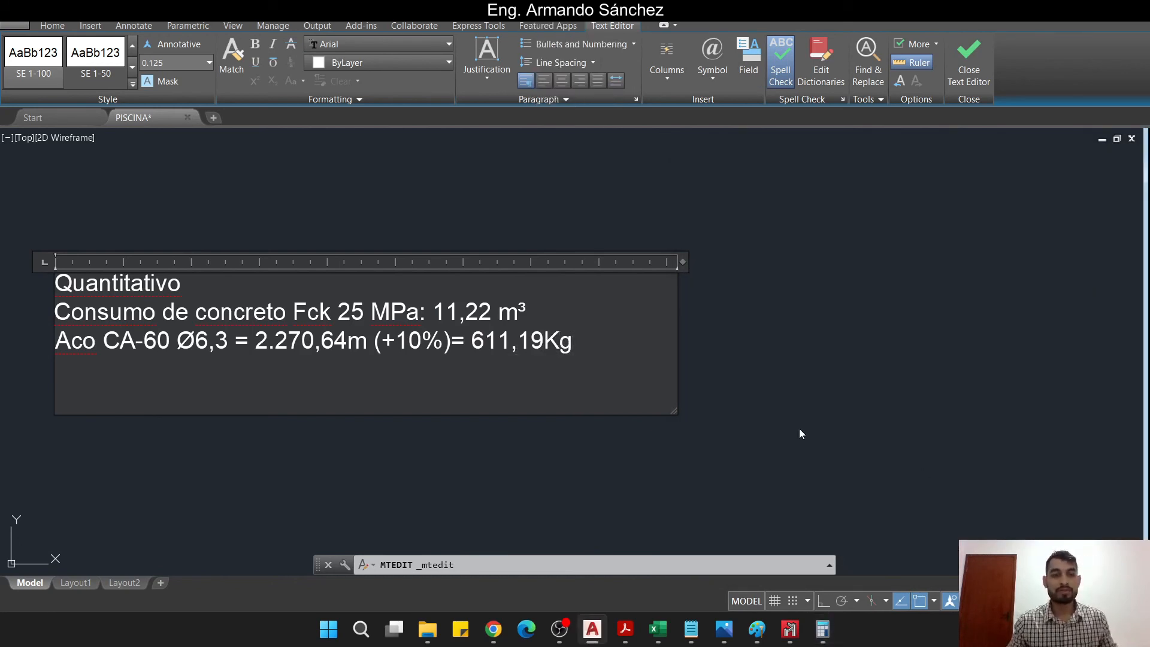
key("Escape")
key("Escape")
- Move all the pool form and reinforcement drawings with the Quantitativo note farther away from the load and perspective sketches
scroll(496, 409, "down", 4)
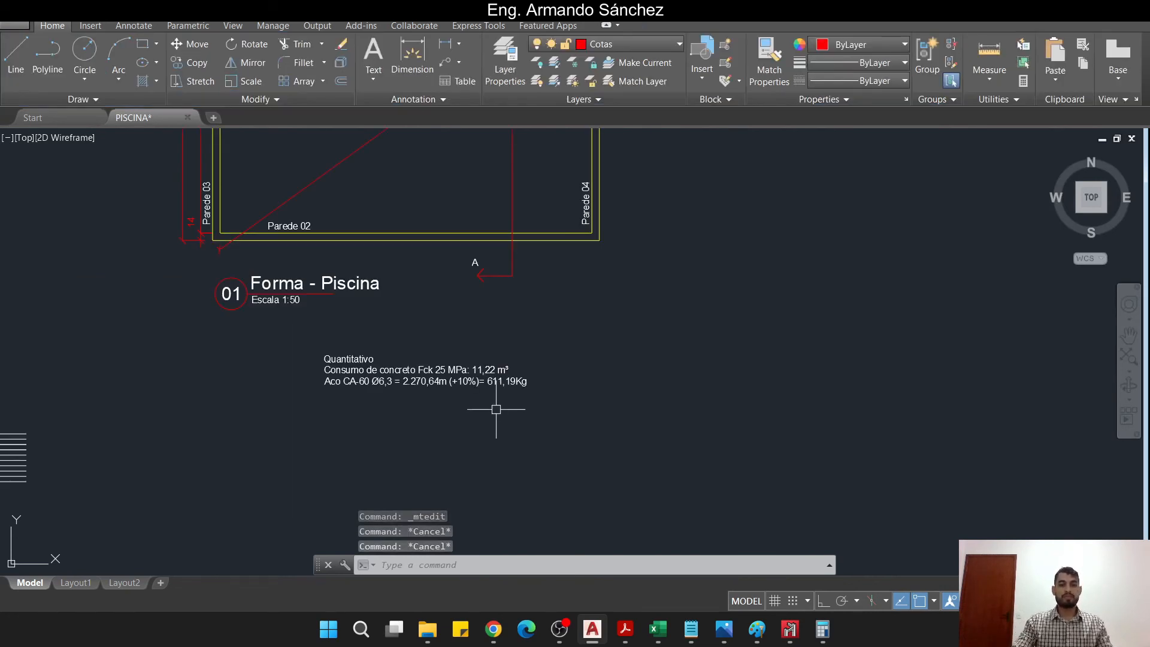
middle_click_drag(578, 351, 539, 377)
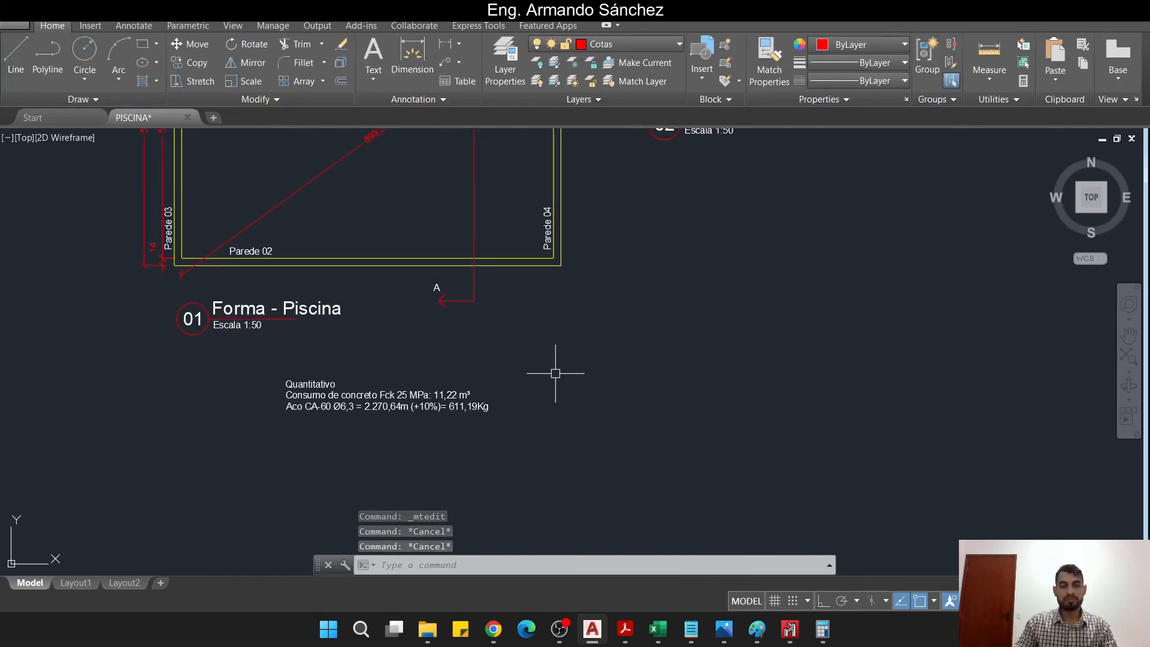
middle_click_drag(464, 384, 444, 402)
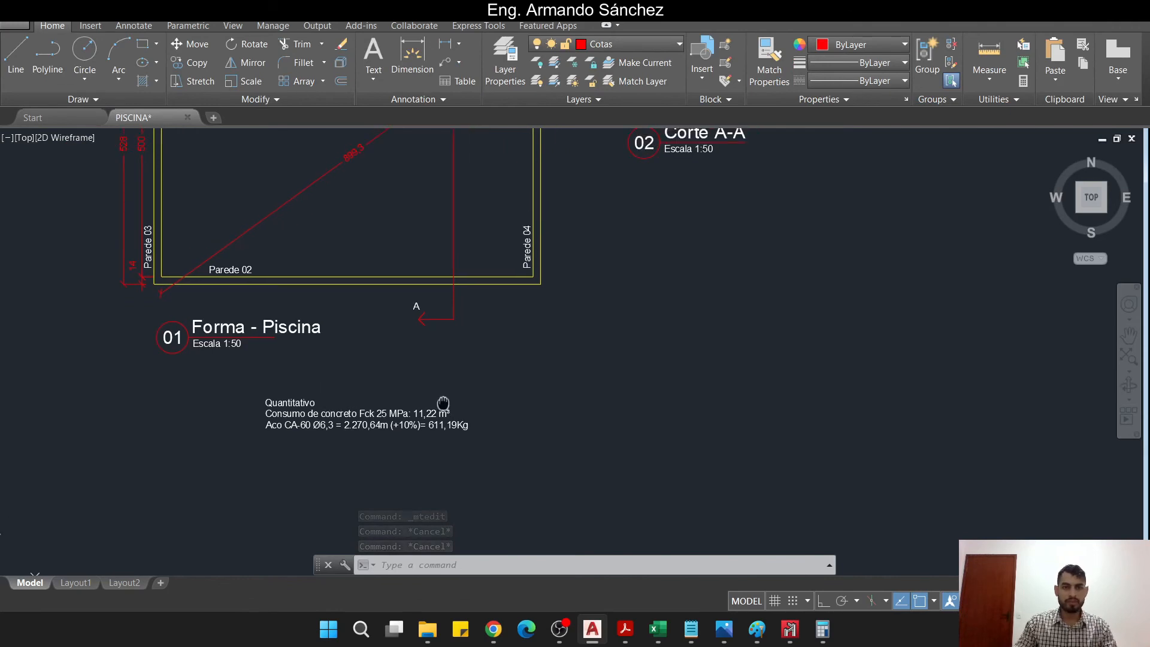
scroll(443, 402, "down", 5)
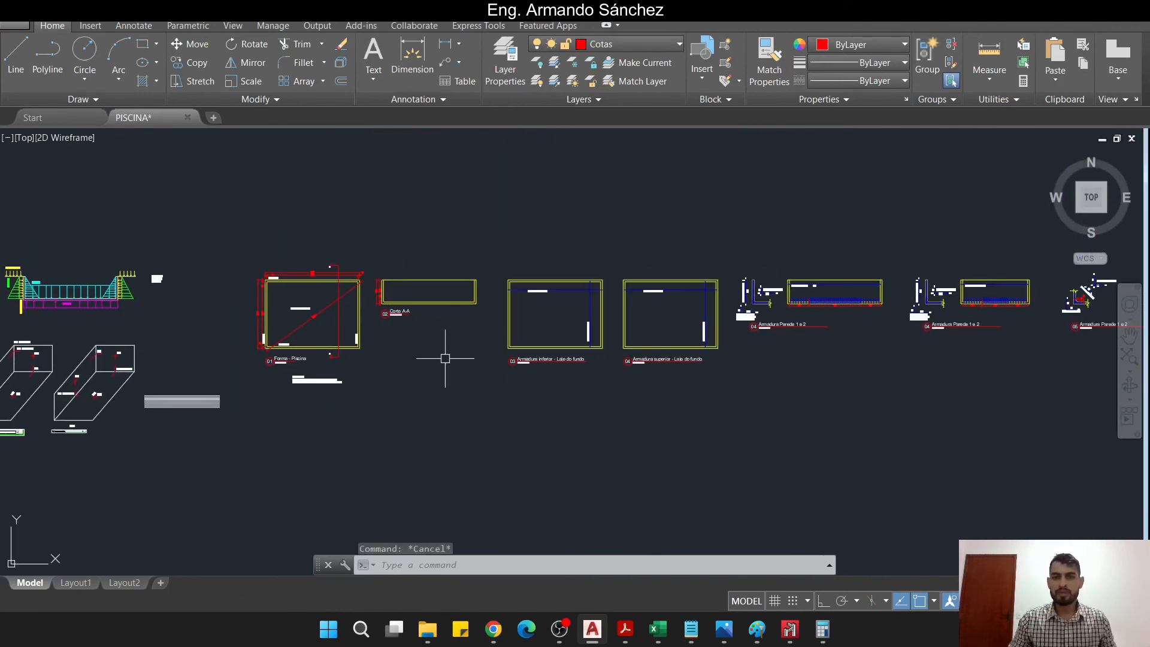
key("Escape")
key("Escape")
middle_click_drag(445, 358, 390, 359)
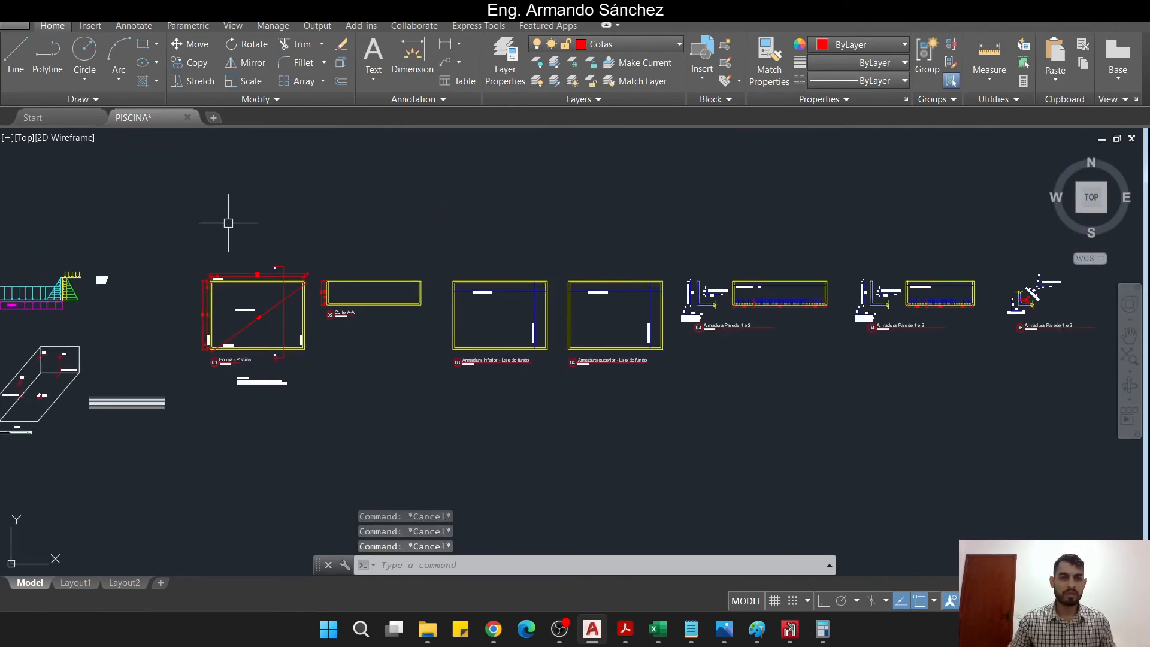
left_click(187, 226)
key("Escape")
scroll(188, 224, "down", 2)
left_click(185, 226)
left_click(797, 394)
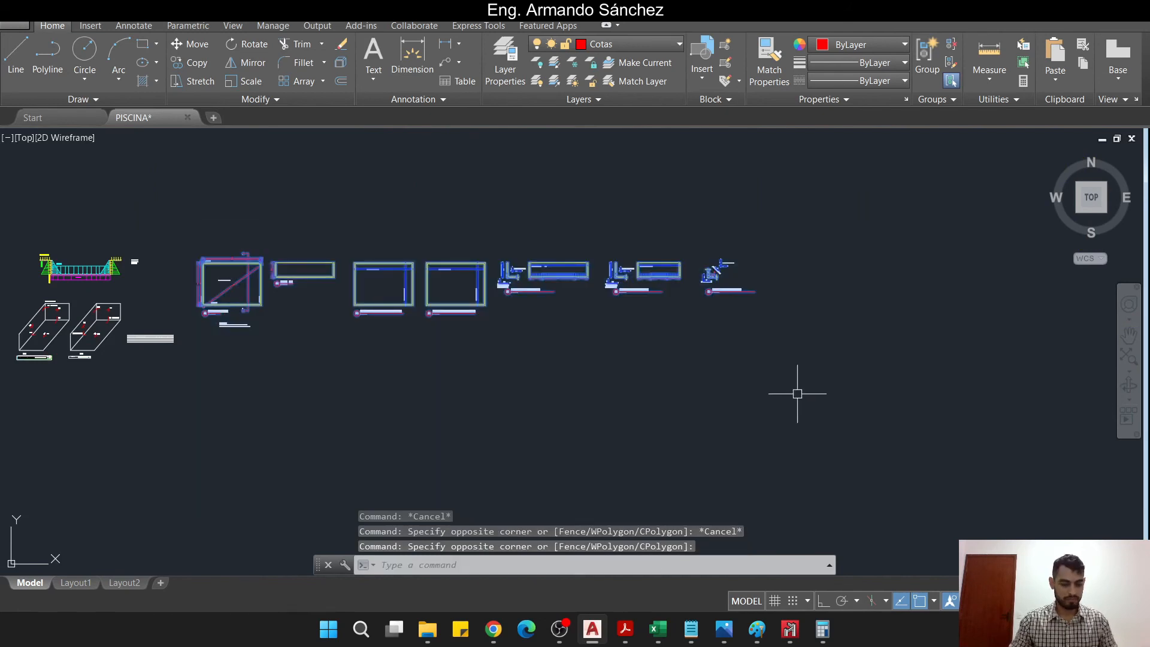
type("m")
key("Return")
left_click(586, 373)
middle_click_drag(718, 442, 652, 346)
left_click(686, 349)
key("Escape")
key("Escape")
- Move the three wall and corner reinforcement details into a second row below the form plan and slab drawings
scroll(634, 239, "up", 2)
middle_click_drag(634, 239, 572, 238)
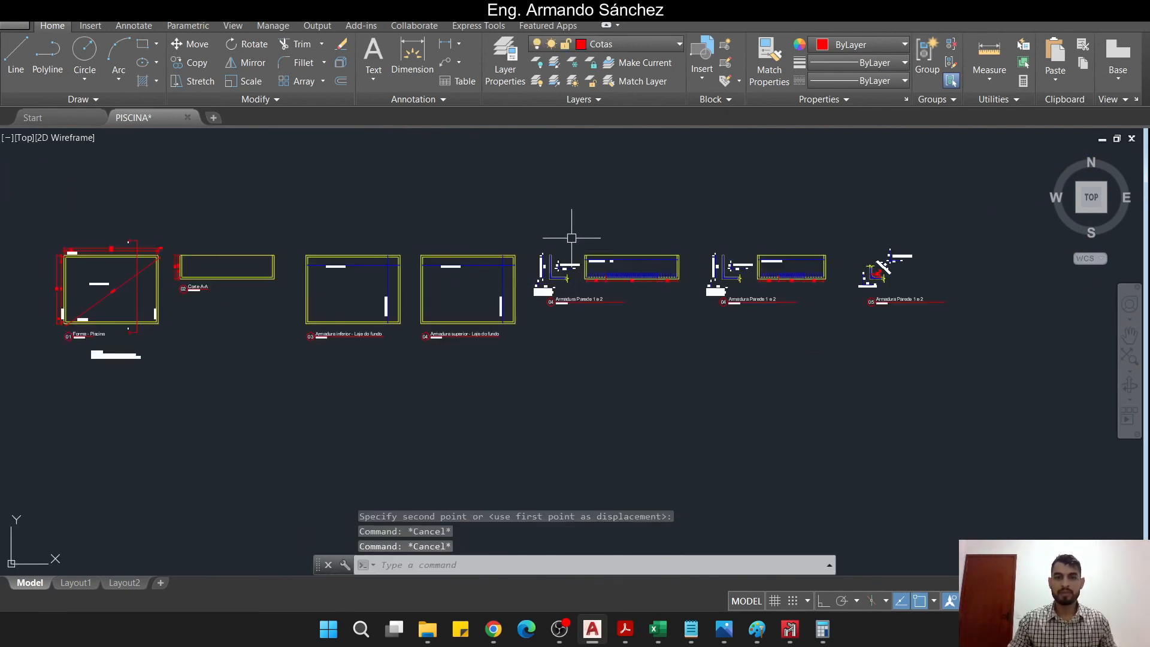
left_click(523, 221)
left_click(1059, 473)
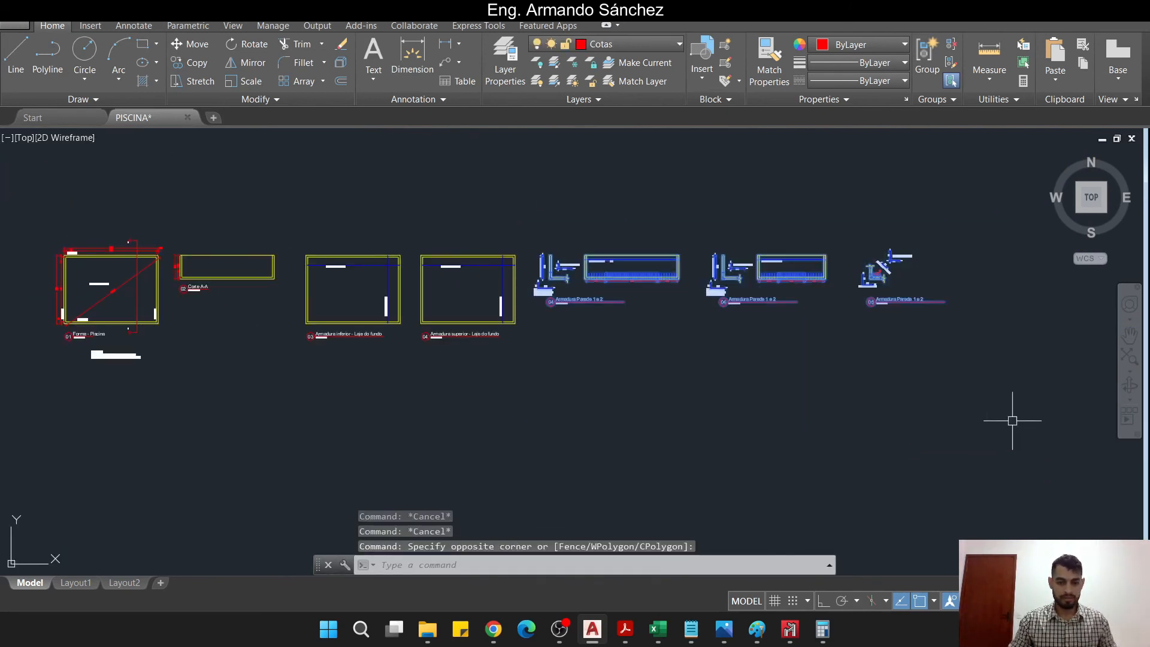
type("m")
key("Return")
left_click(818, 330)
middle_click_drag(584, 476, 868, 305)
left_click(647, 298)
key("Escape")
middle_click_drag(680, 285, 654, 389)
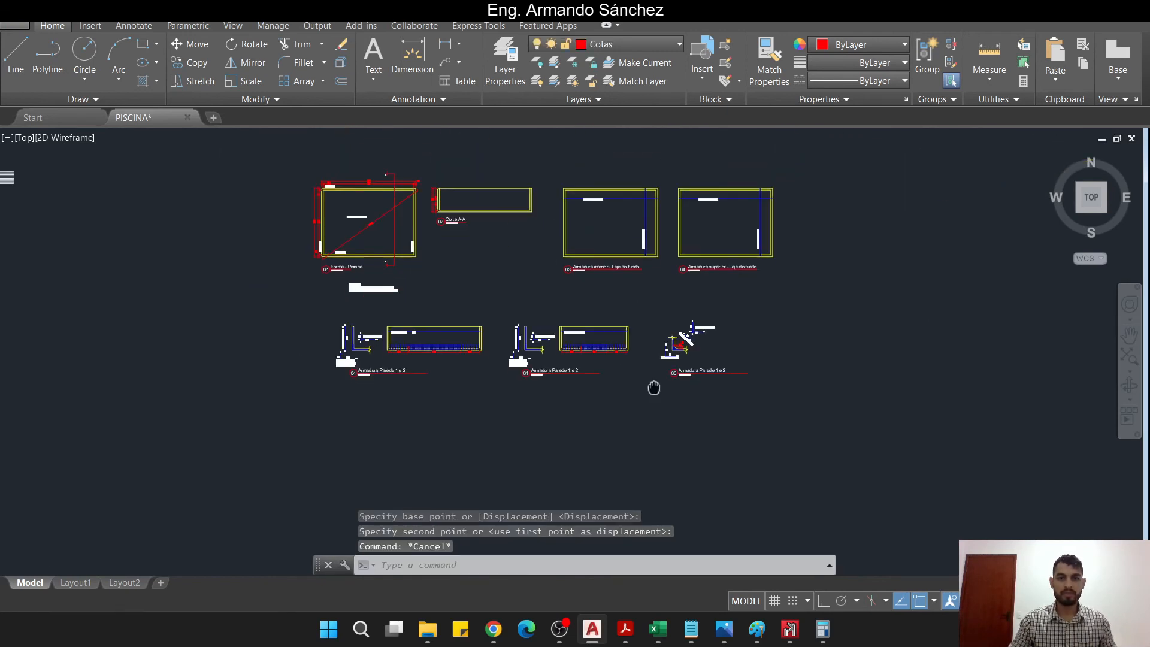
key("Escape")
key("Escape")
- Draw a rectangular frame around both rows of pool drawings, leaving a margin on every side
type("rec")
key("Return")
scroll(628, 360, "down", 2)
left_click(380, 205)
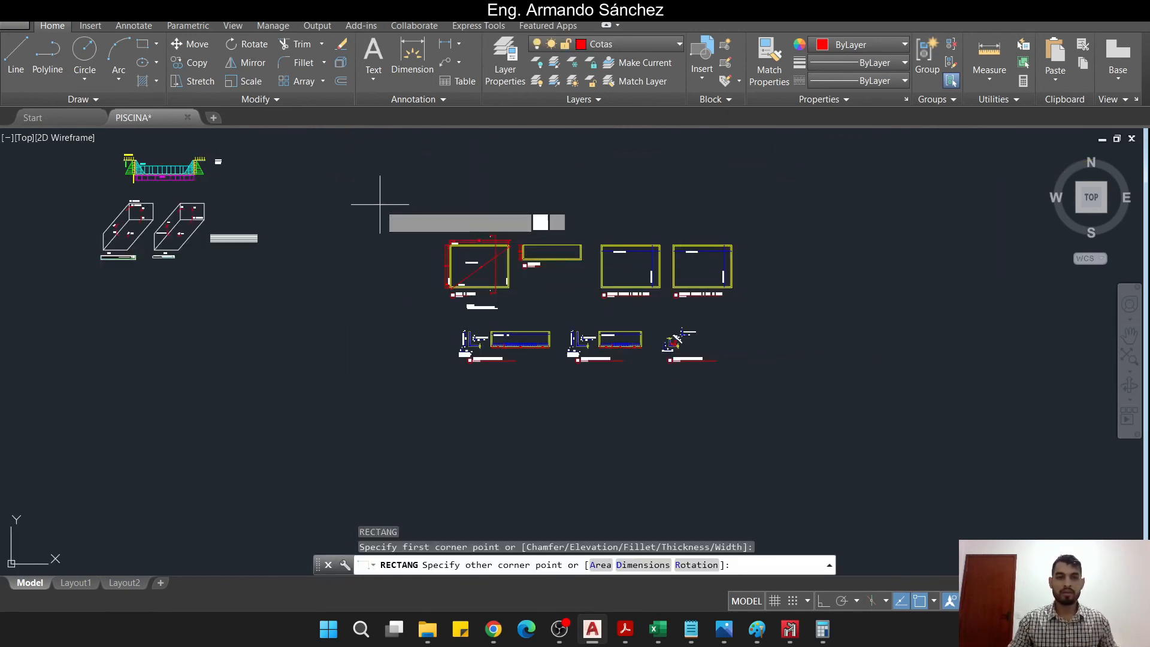
left_click(829, 437)
key("Escape")
key("Escape")
- Set the plot window to the opposite corners of the rectangular frame around the pool drawings and preview the plot
type("p")
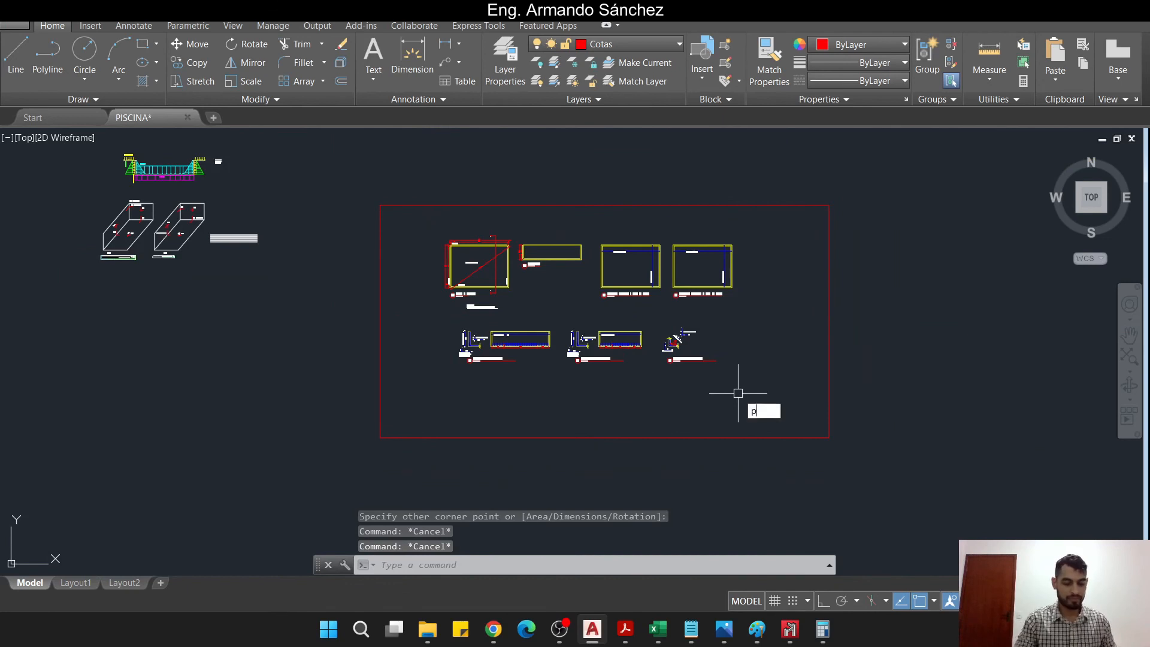
type("lot")
key("Return")
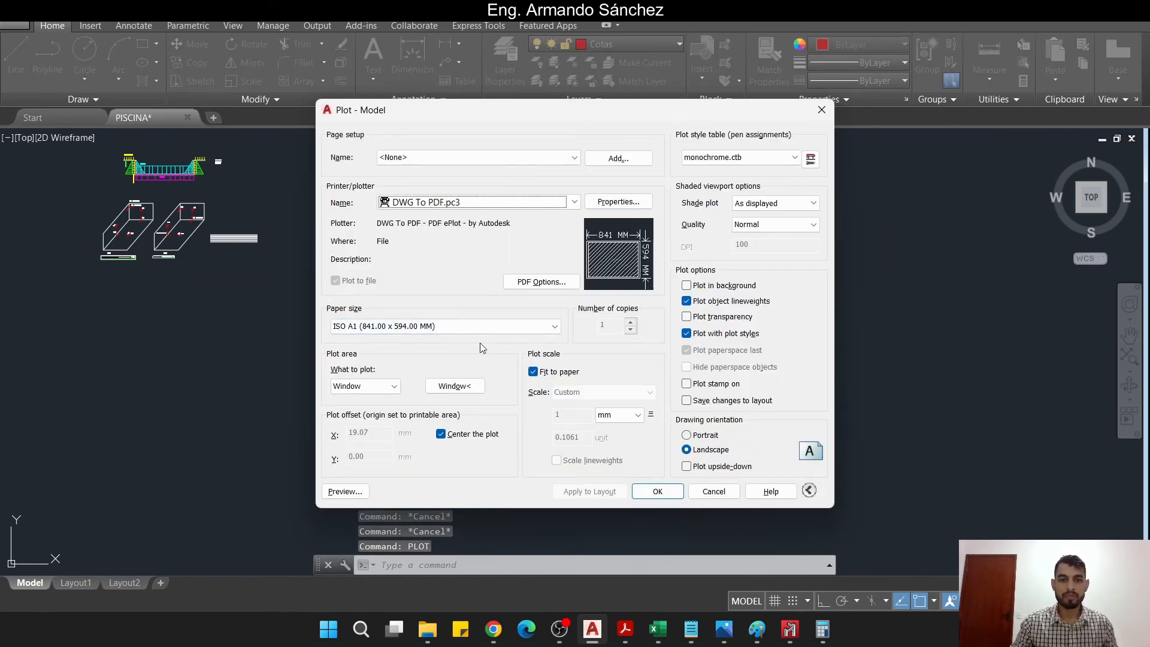
left_click(455, 385)
left_click(380, 204)
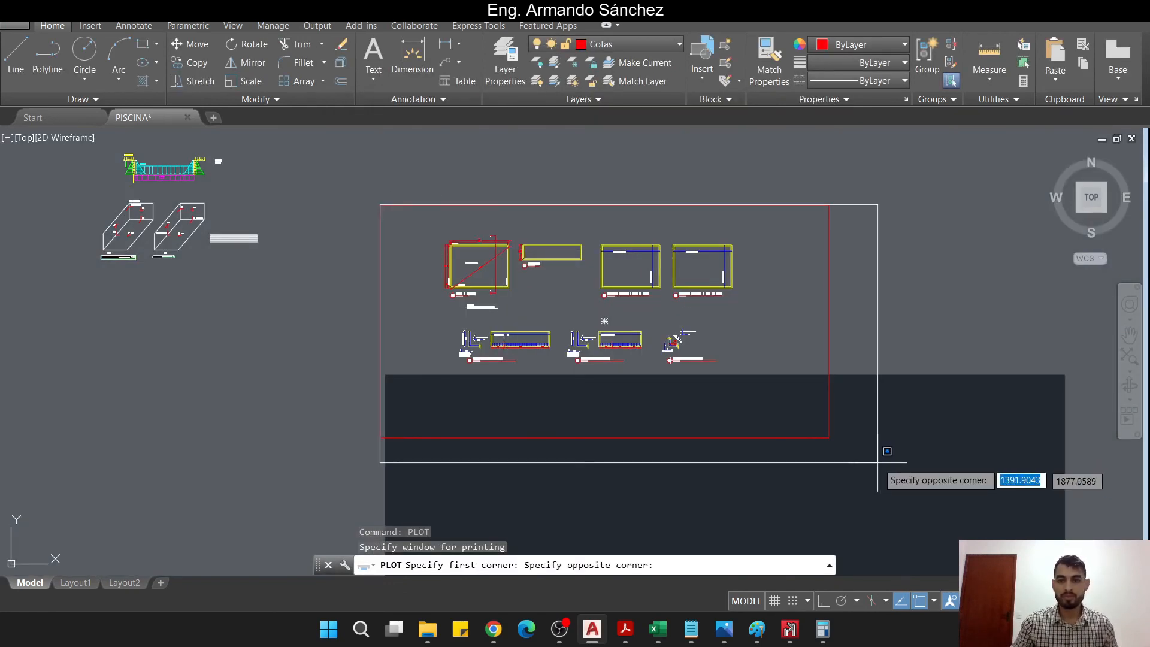
left_click(829, 437)
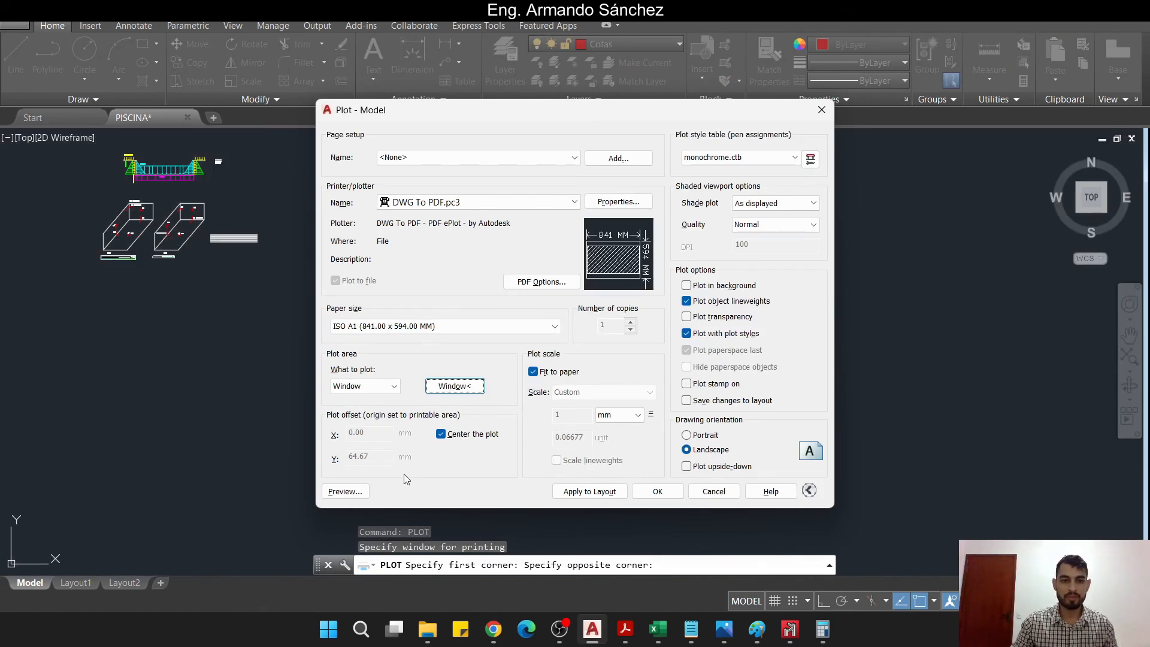
left_click(344, 491)
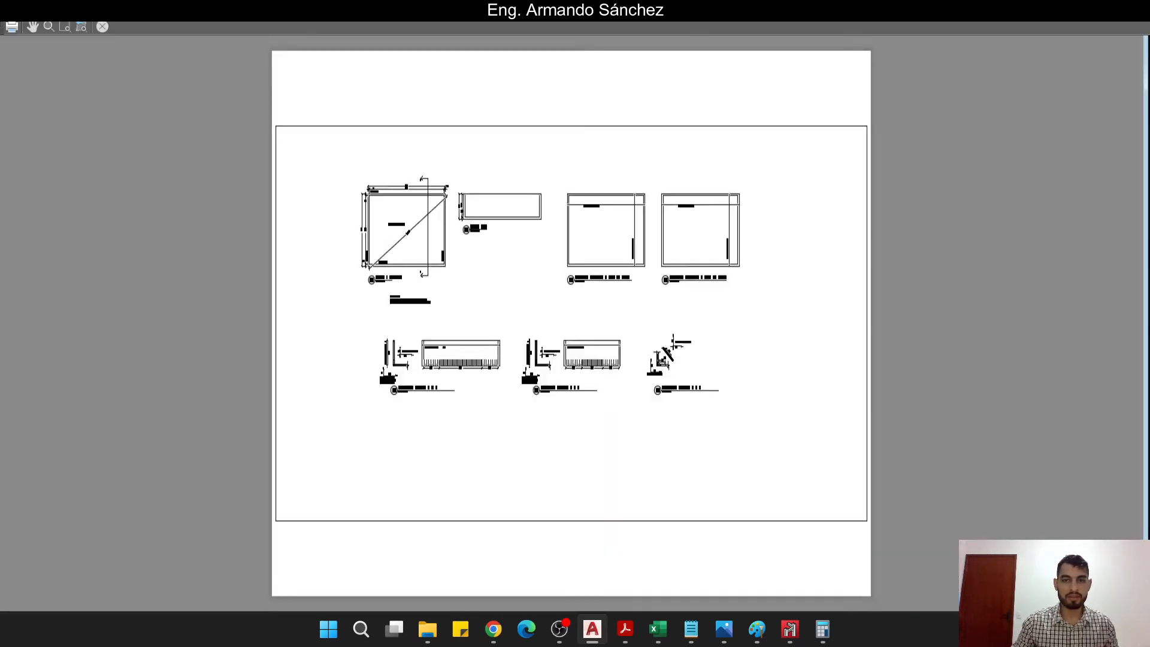
- Examine the Forma - Piscina plan, its dimensions and wall labels, and the Corte A-A section in the plot preview
scroll(483, 297, "up", 3)
middle_click_drag(389, 212, 450, 203)
scroll(450, 203, "up", 2)
middle_click_drag(507, 241, 508, 223)
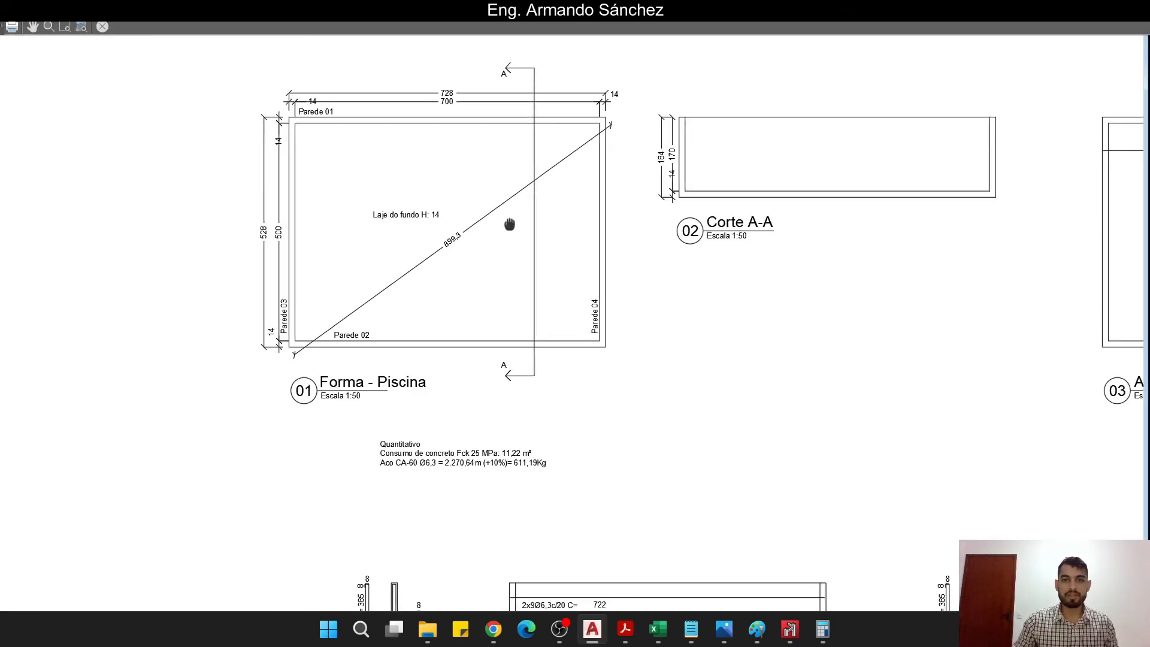
scroll(508, 226, "up", 2)
middle_click_drag(443, 303, 426, 334)
middle_click_drag(421, 286, 423, 316)
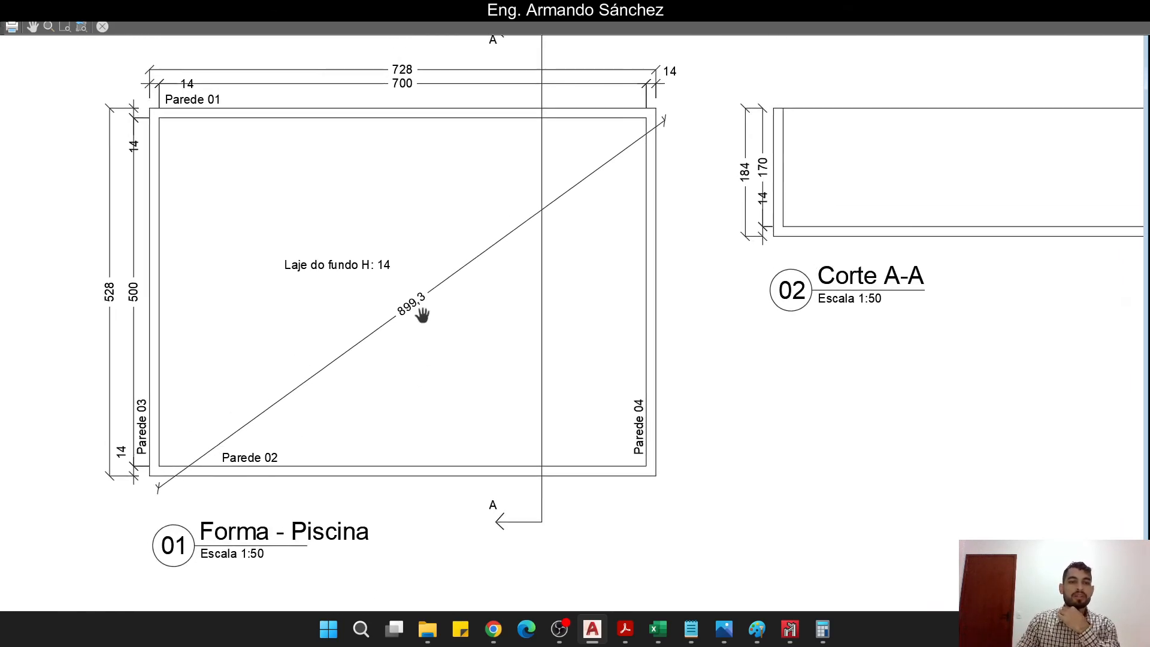
middle_click_drag(291, 202, 310, 237)
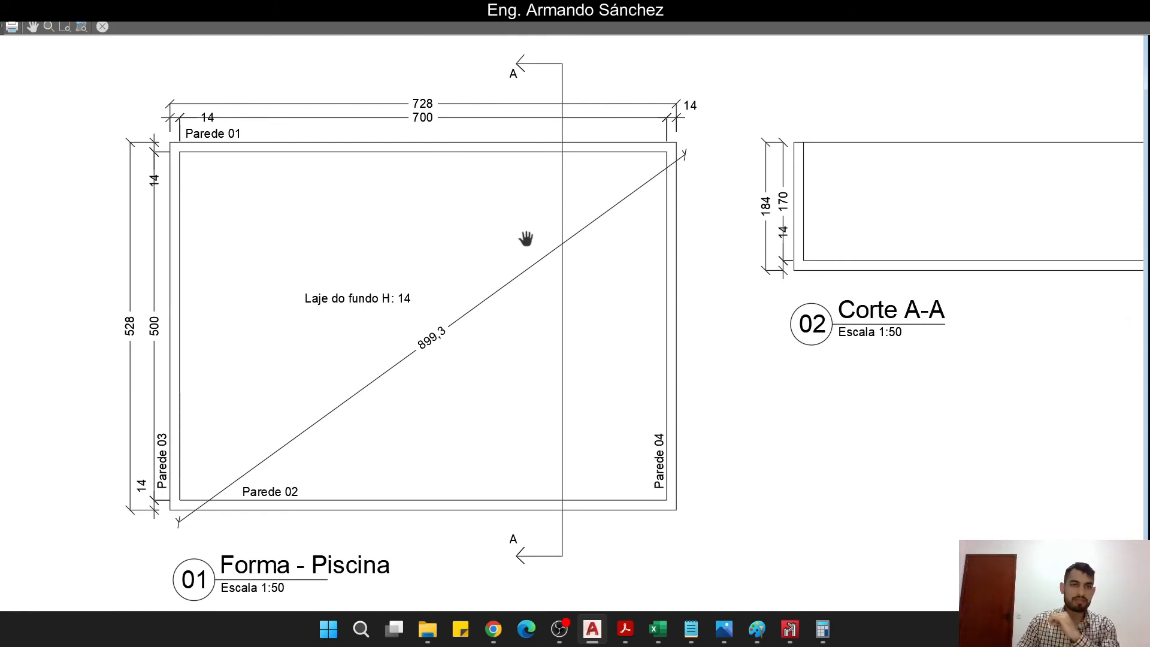
middle_click_drag(569, 255, 457, 265)
middle_click_drag(728, 266, 542, 276)
middle_click_drag(674, 259, 522, 288)
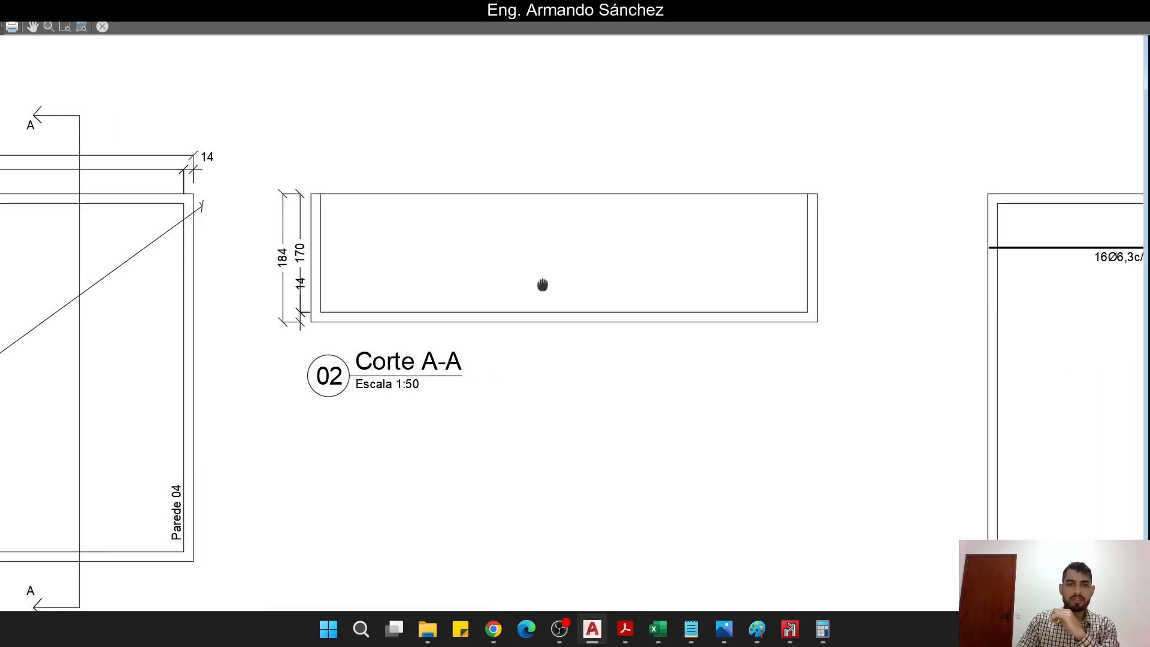